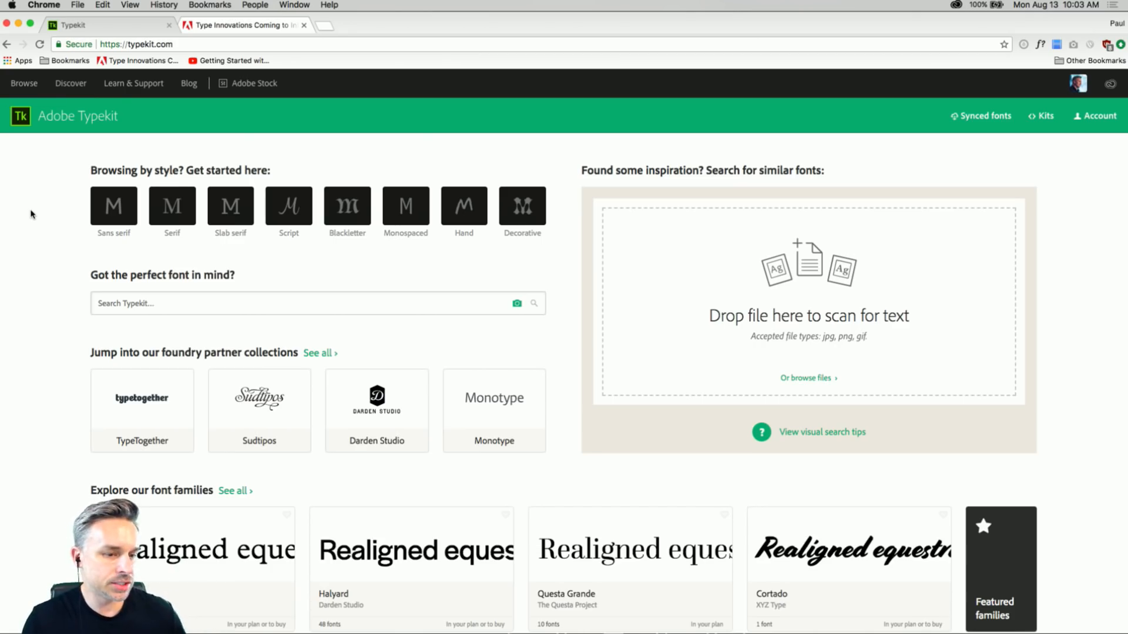
Open the Typekit blog and its full post about over 600 Monotype fonts added to Creative Cloud subscriptions.
scroll(31, 214, "down", 3)
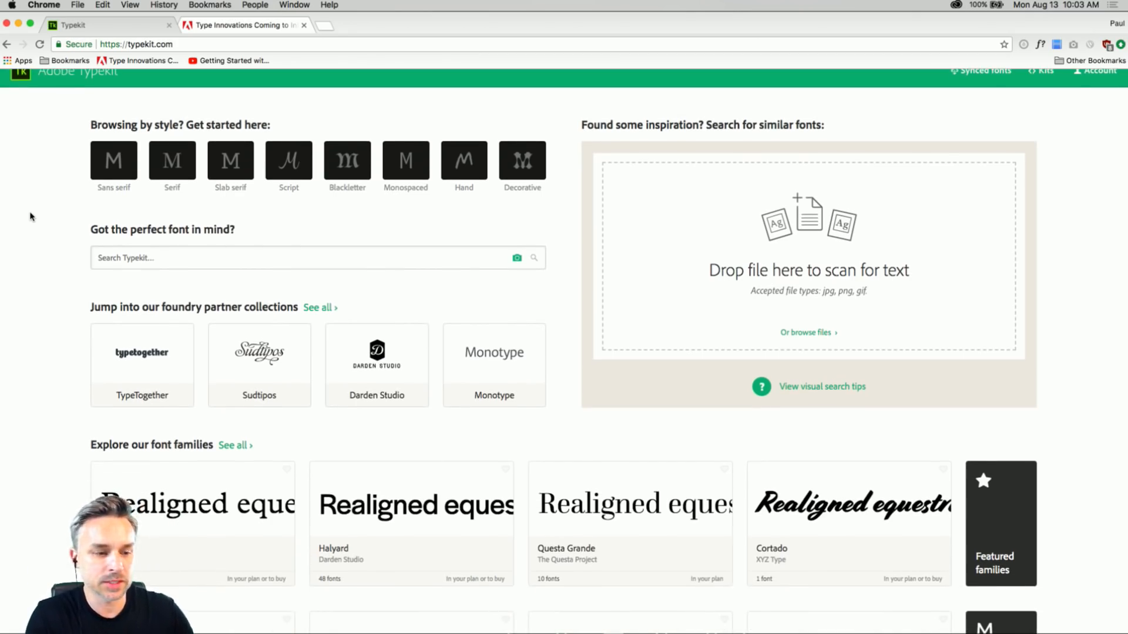
scroll(31, 223, "up", 3)
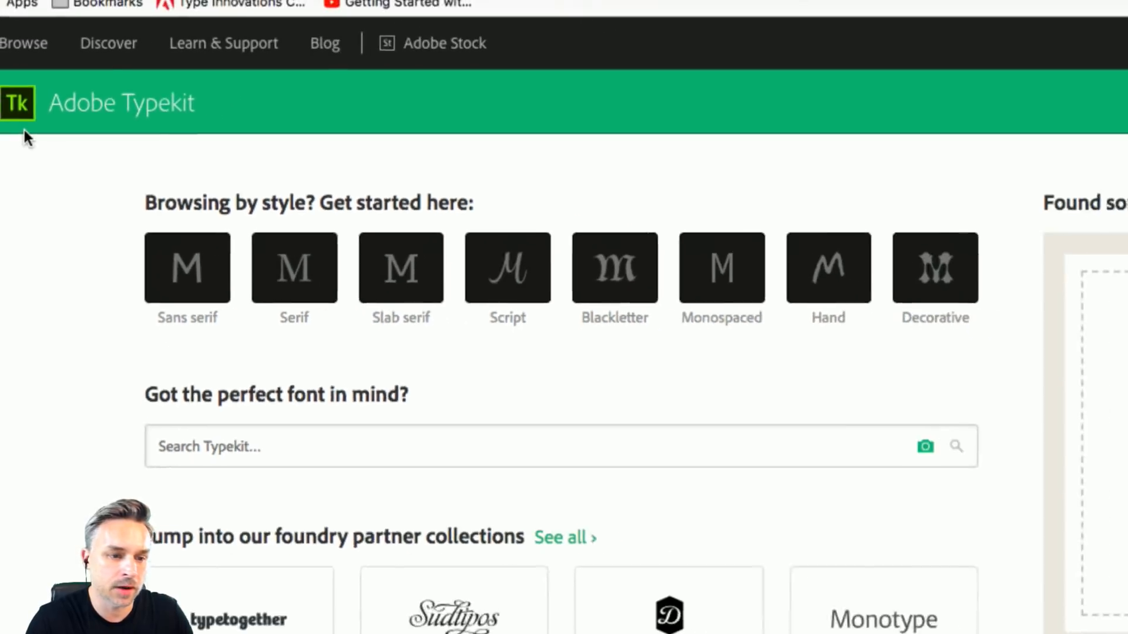
left_click(296, 54)
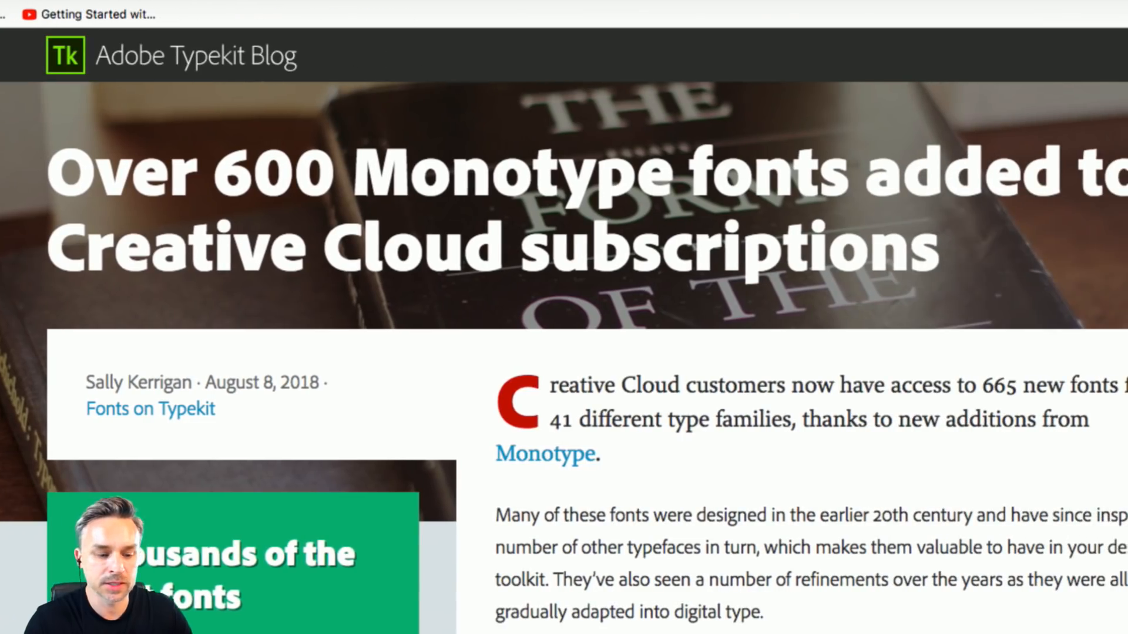
scroll(563, 329, "down", 5)
scroll(564, 329, "up", 5)
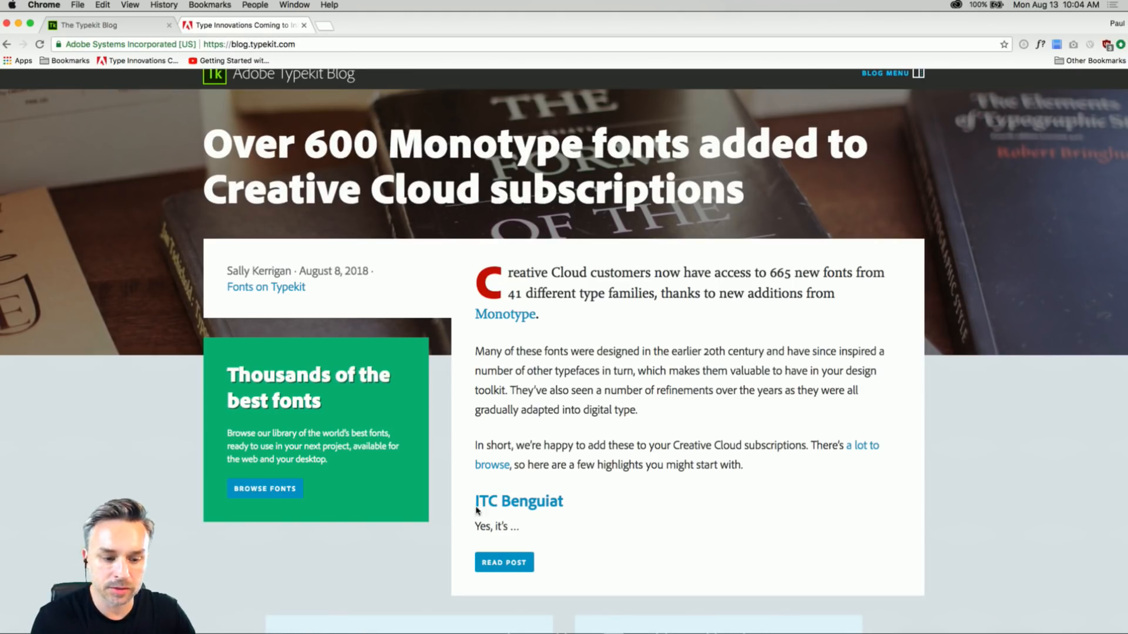
left_click(495, 562)
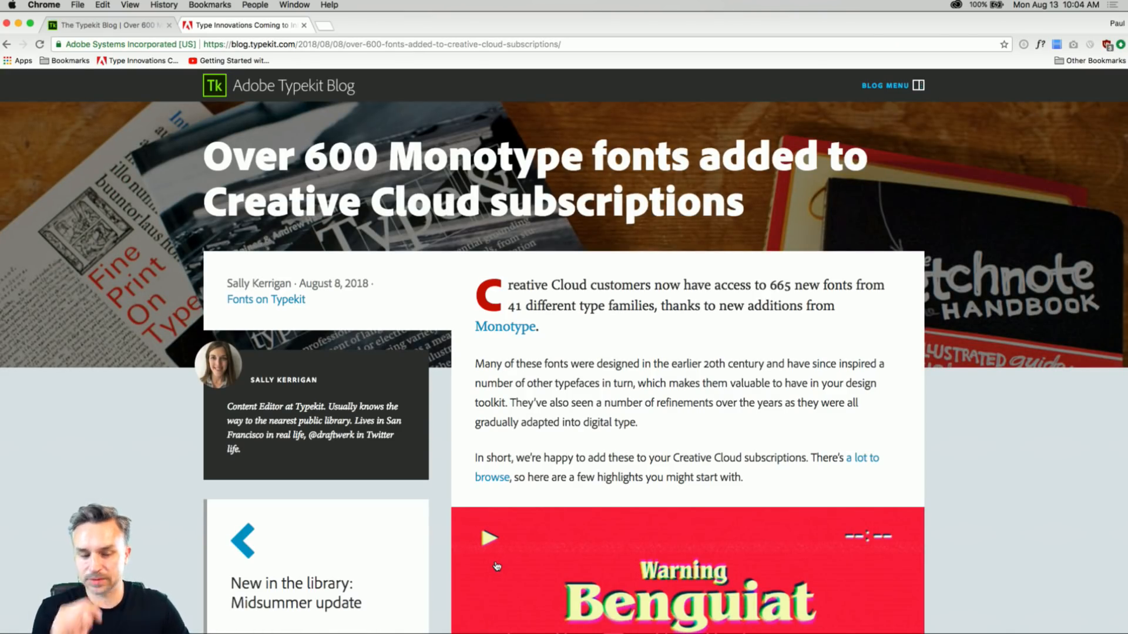
Read through the post's highlighted typefaces, such as ITC Avant Garde Gothic, Gill Sans Nova and Rockwell Nova.
scroll(711, 364, "down", 5)
scroll(711, 395, "down", 8)
scroll(711, 395, "up", 3)
scroll(711, 399, "up", 7)
scroll(711, 399, "down", 3)
scroll(710, 400, "down", 13)
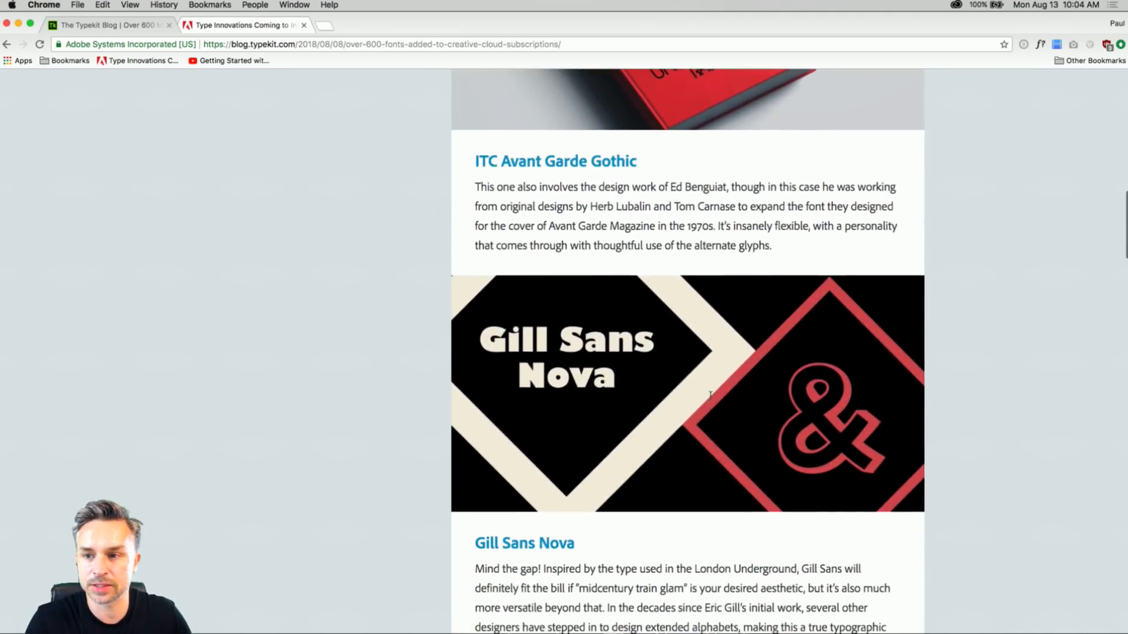
scroll(710, 395, "down", 4)
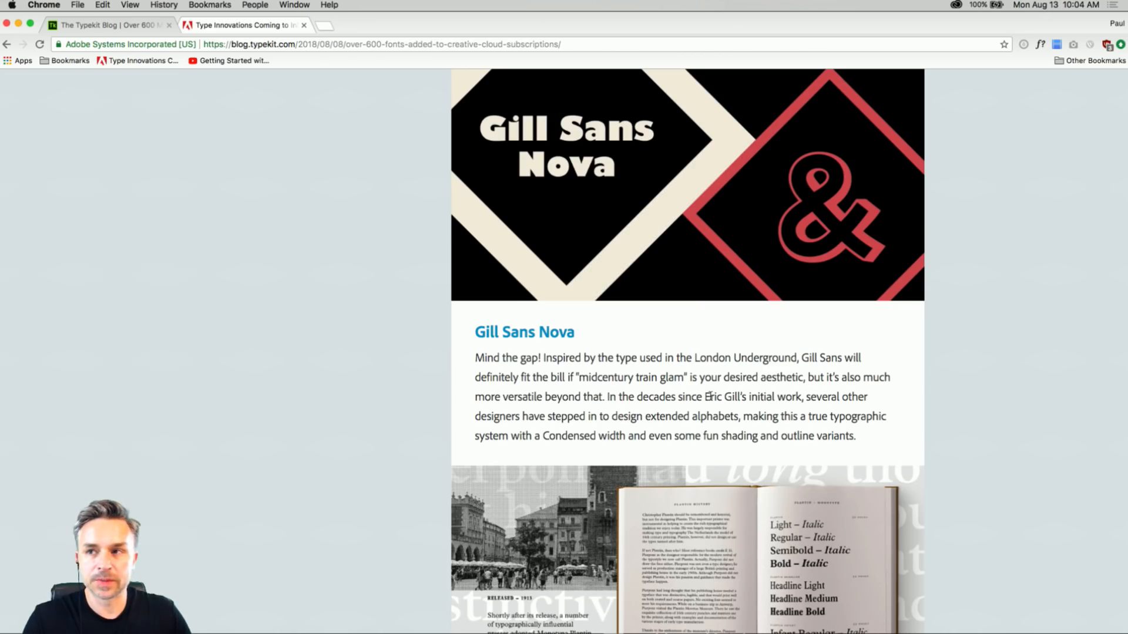
scroll(709, 396, "down", 2)
scroll(712, 396, "up", 4)
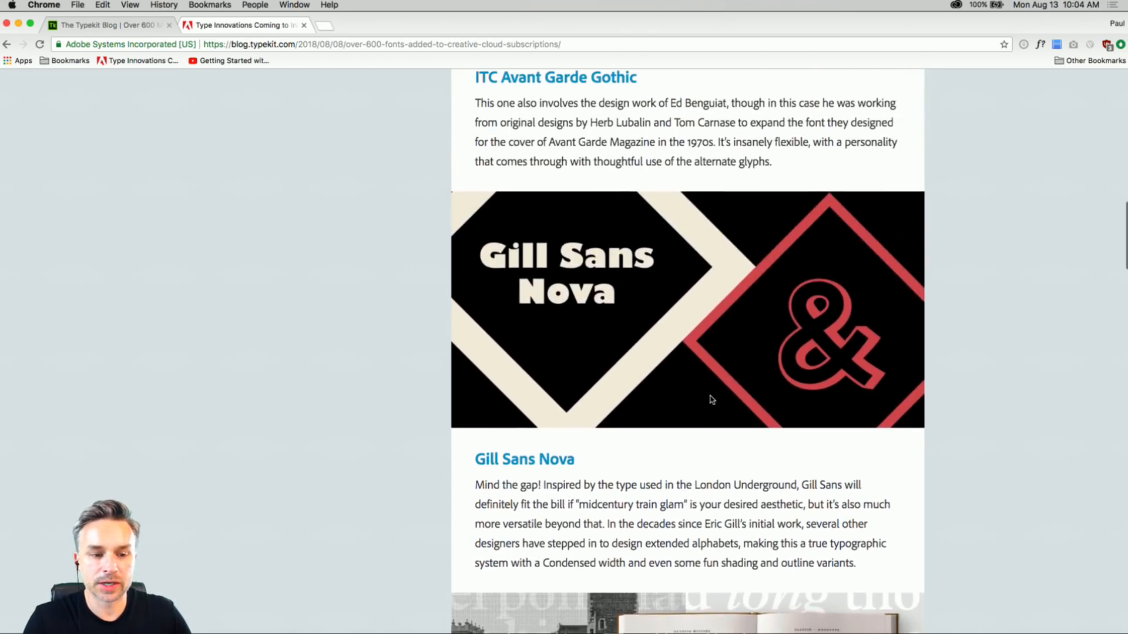
scroll(710, 397, "up", 8)
scroll(708, 411, "down", 4)
scroll(706, 425, "up", 1)
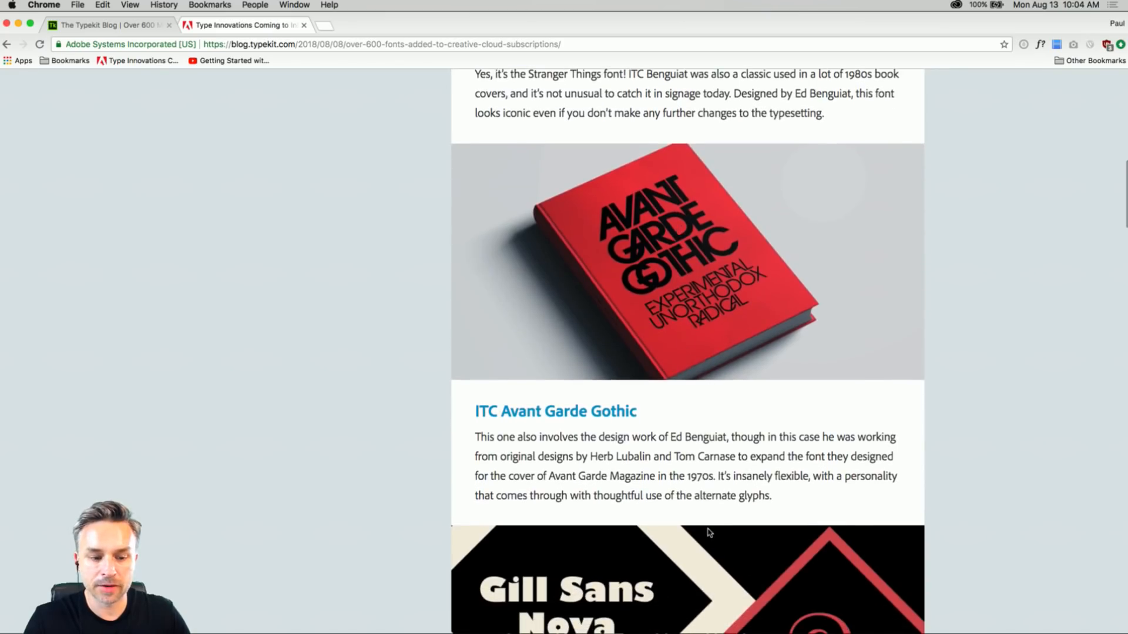
scroll(707, 470, "down", 20)
scroll(694, 339, "down", 1)
scroll(696, 145, "up", 3)
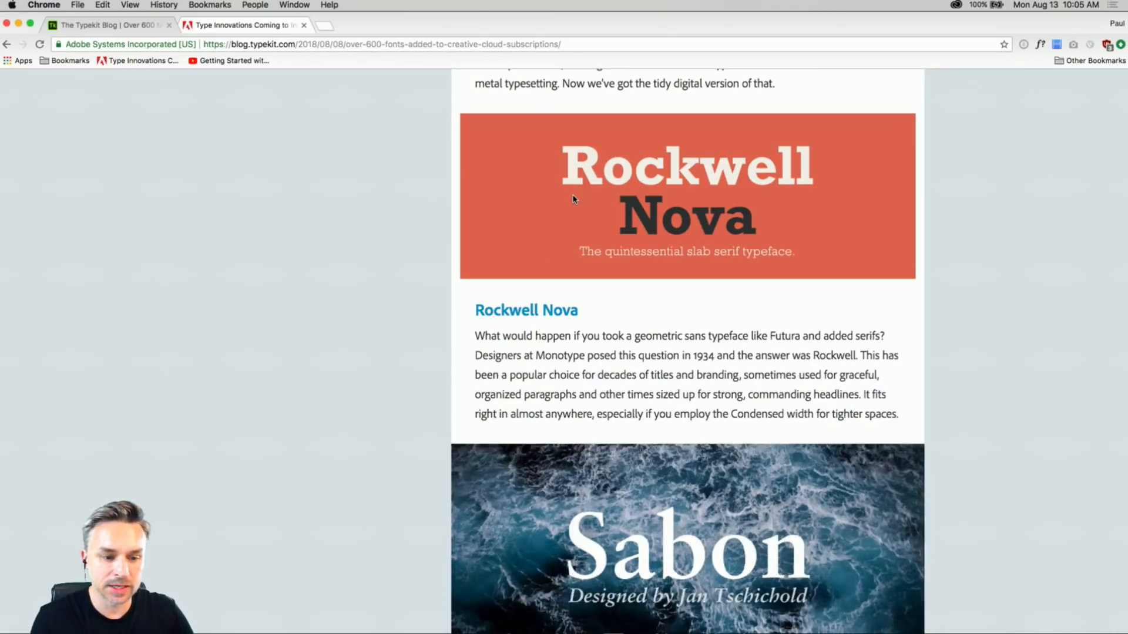
Return to the post's headline and re-examine its introduction on the new Monotype fonts.
scroll(574, 199, "up", 20)
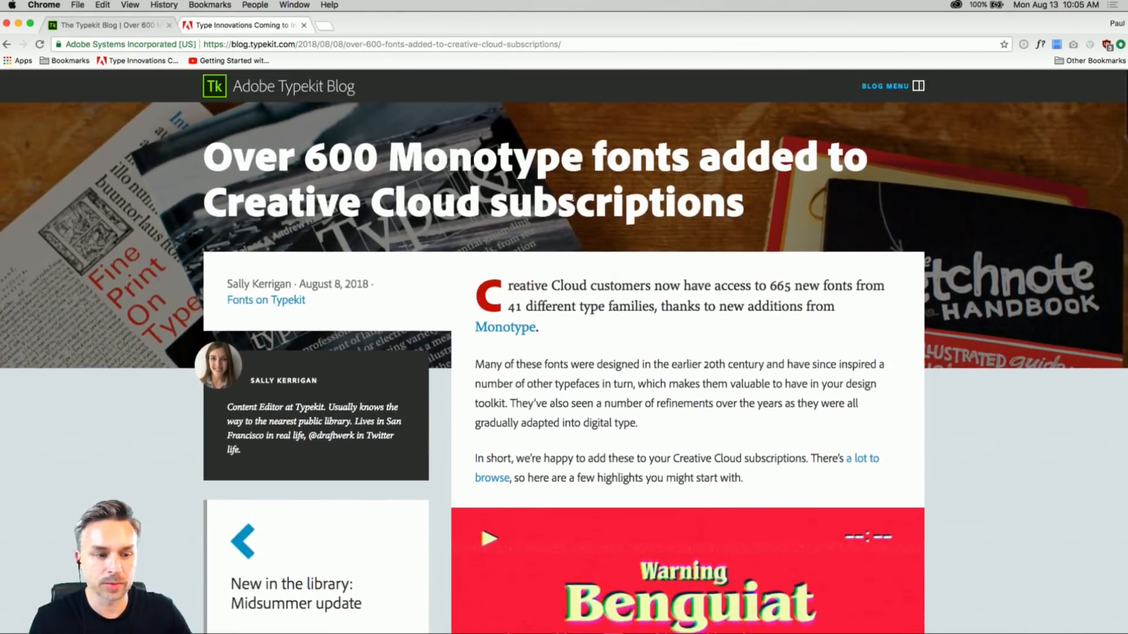
scroll(687, 353, "down", 20)
scroll(538, 220, "down", 15)
scroll(538, 219, "up", 20)
scroll(538, 219, "up", 5)
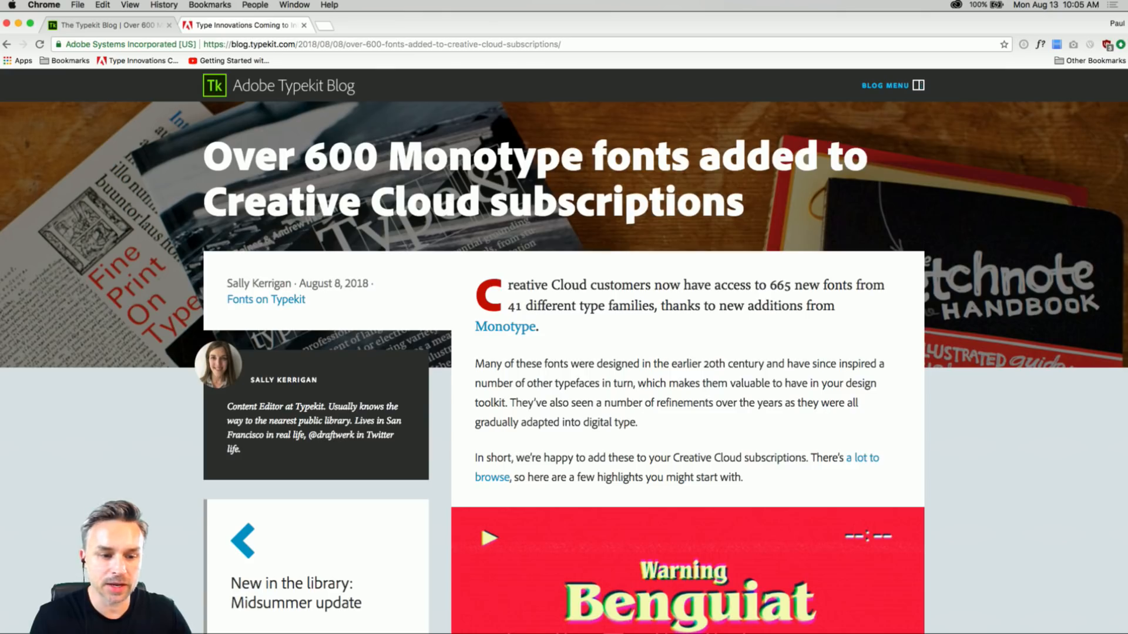
double_click(623, 157)
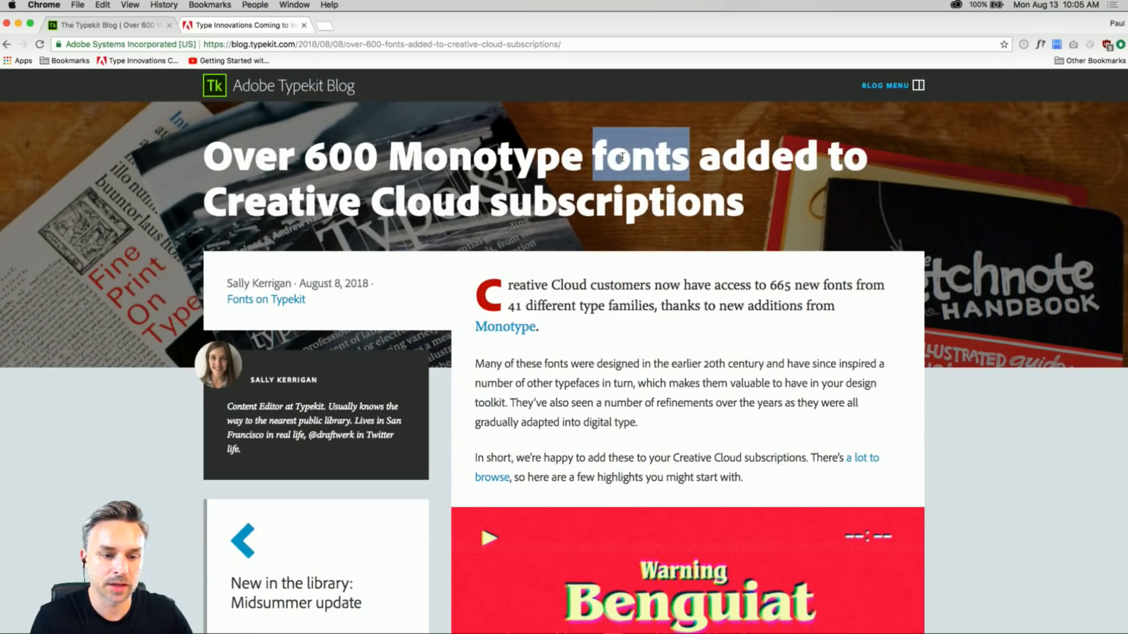
left_click(569, 197)
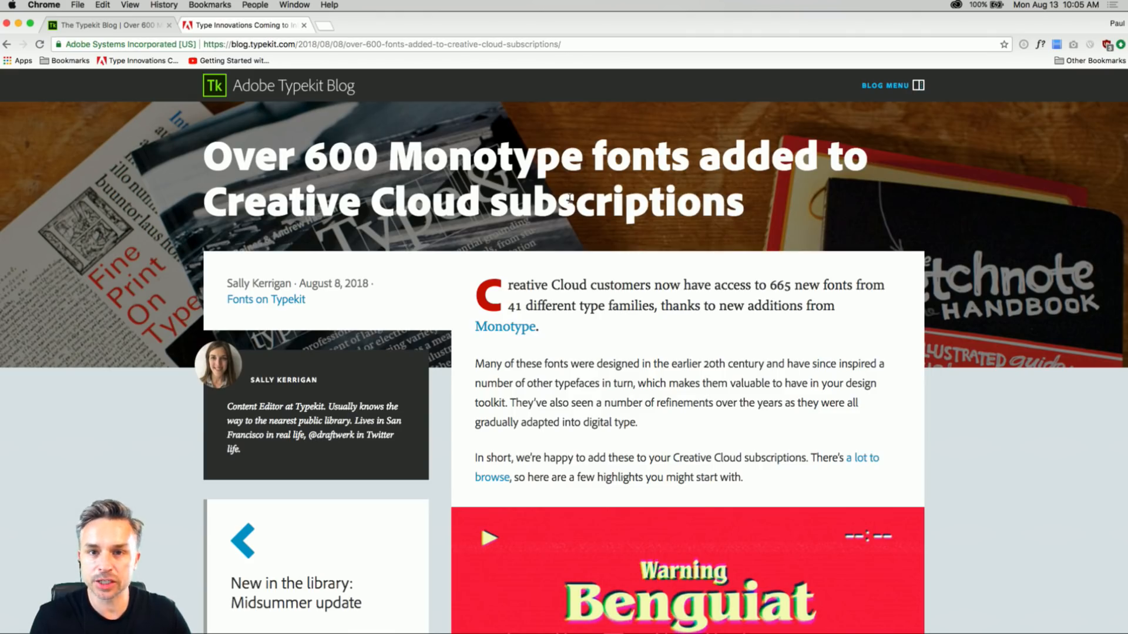
Leave the blog post and load the main Typekit site at typekit.com.
left_click(214, 88)
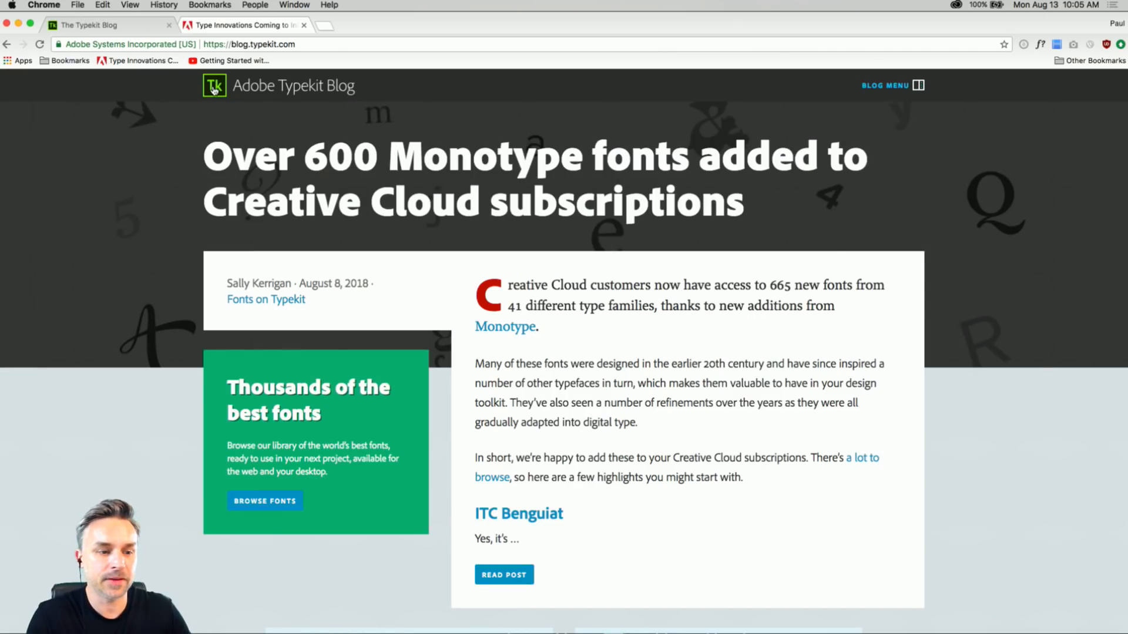
left_click(229, 46)
type("typekit.com")
key("Return")
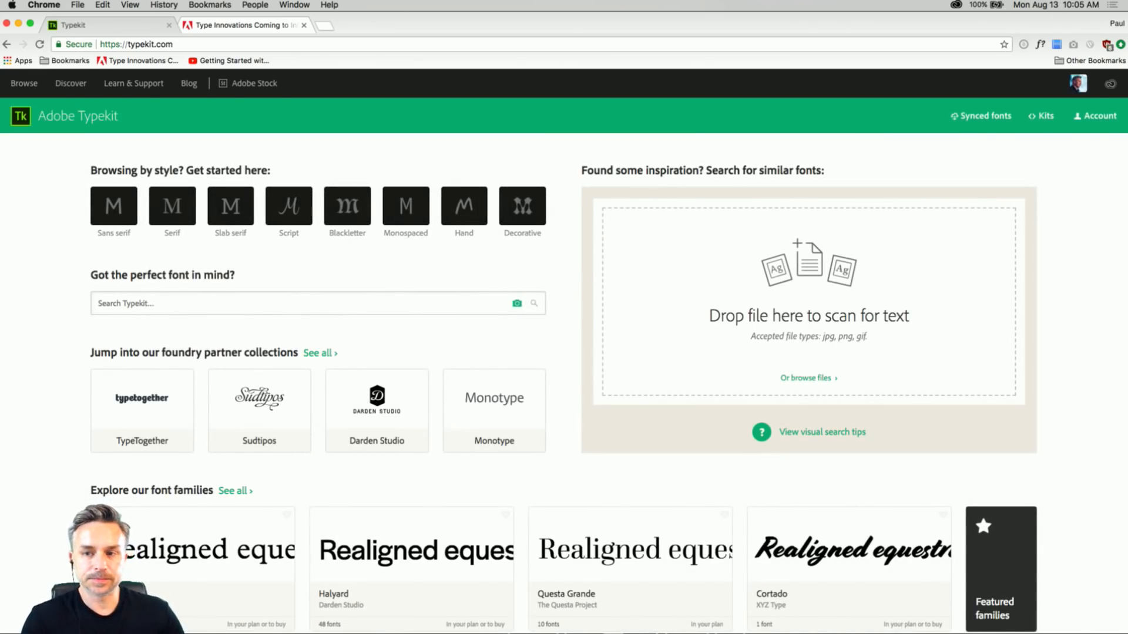
Look over the style categories, foundry partner collections and featured font families on the Typekit home page.
scroll(47, 247, "down", 4)
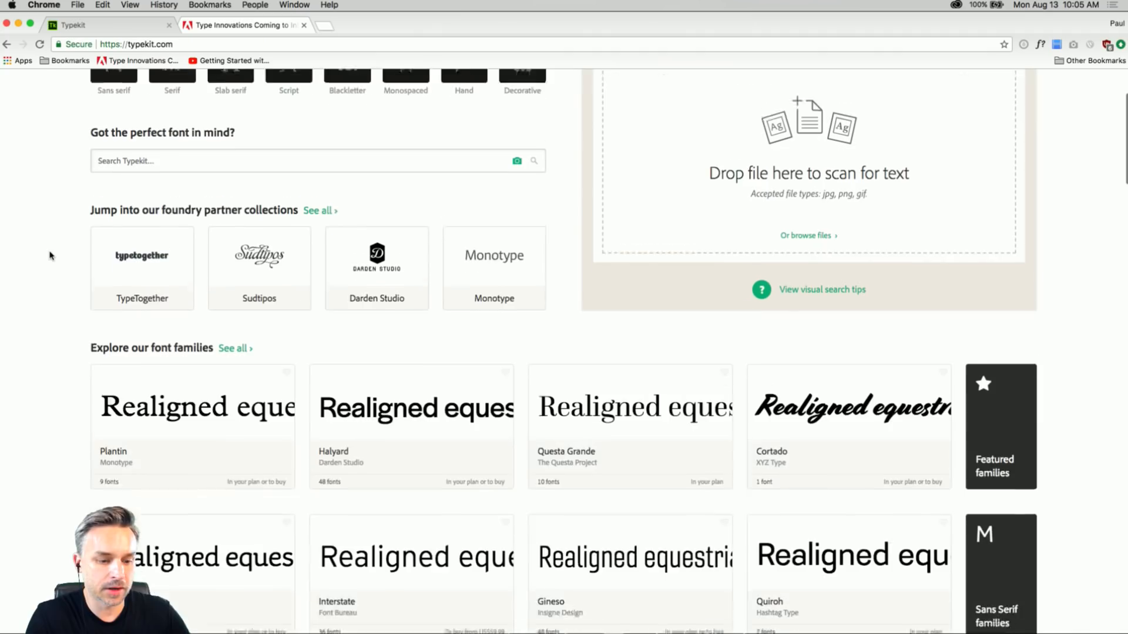
scroll(51, 266, "down", 4)
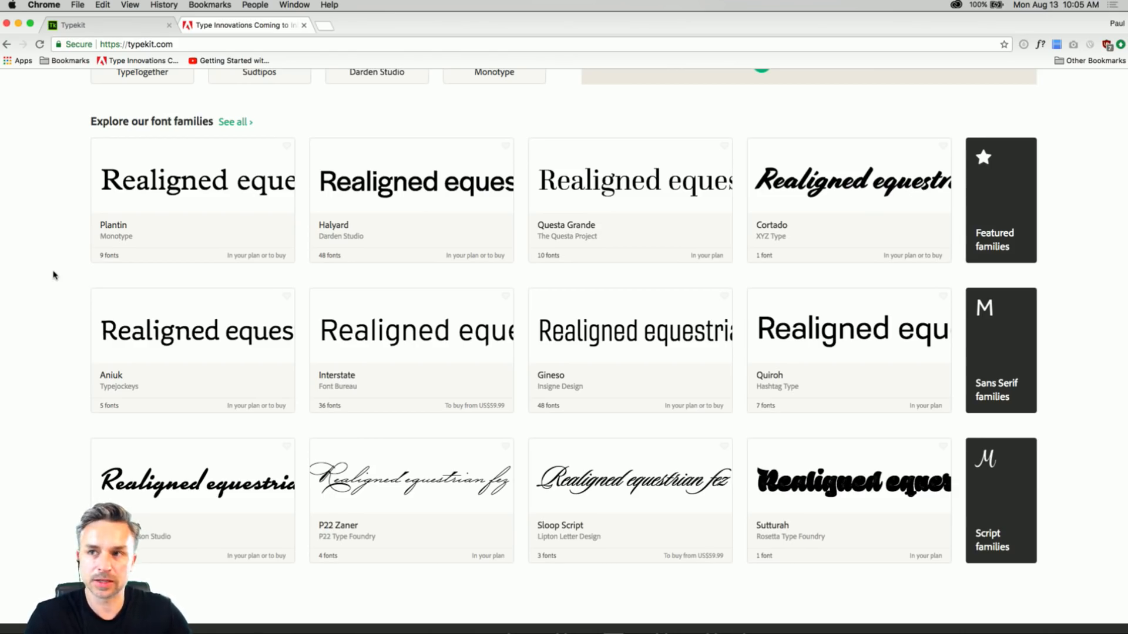
scroll(53, 275, "up", 5)
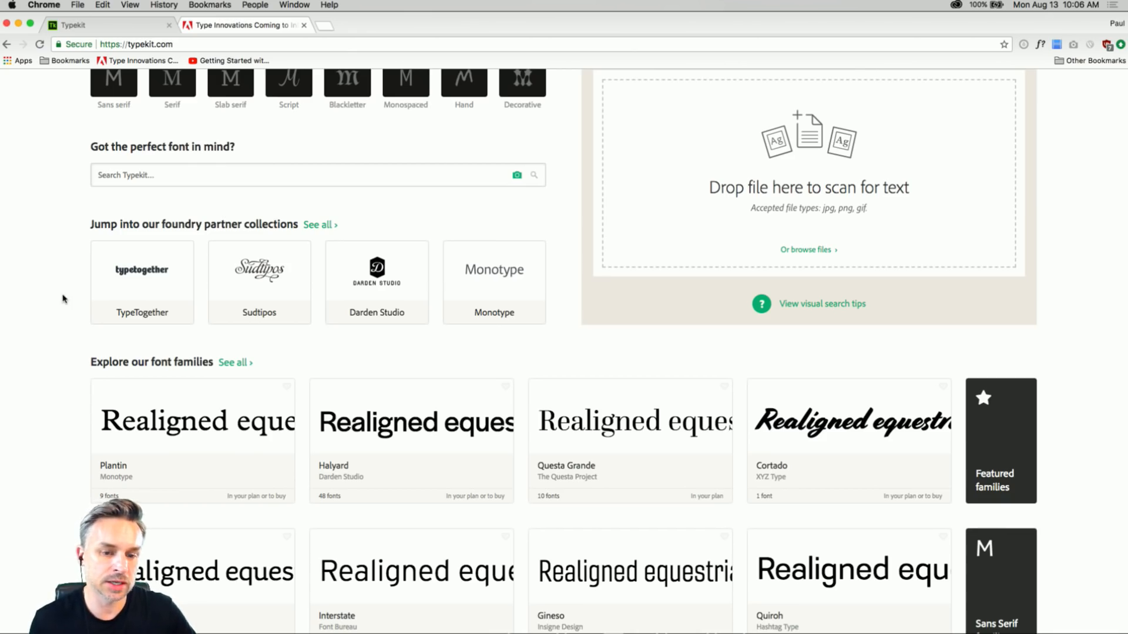
scroll(64, 297, "down", 4)
scroll(64, 297, "up", 6)
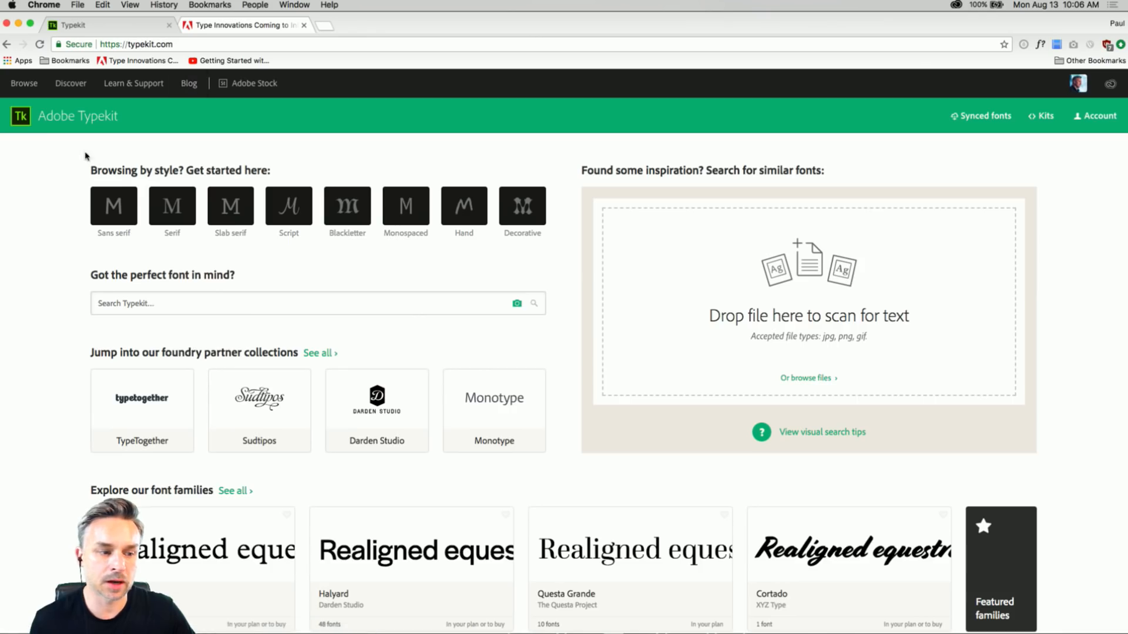
scroll(56, 214, "down", 4)
scroll(58, 220, "up", 4)
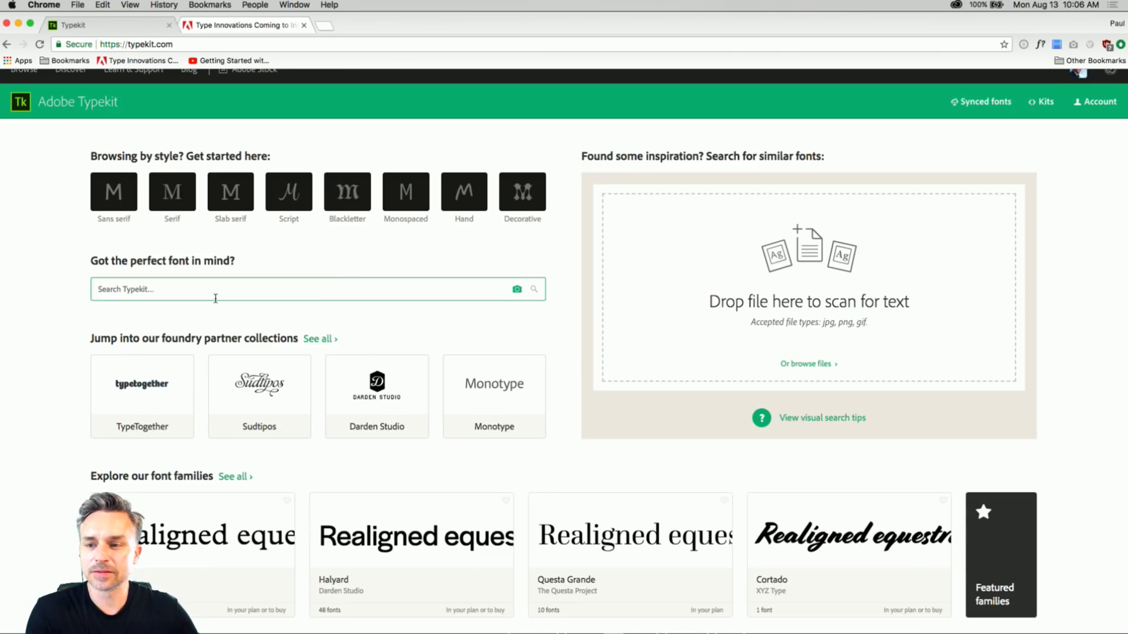
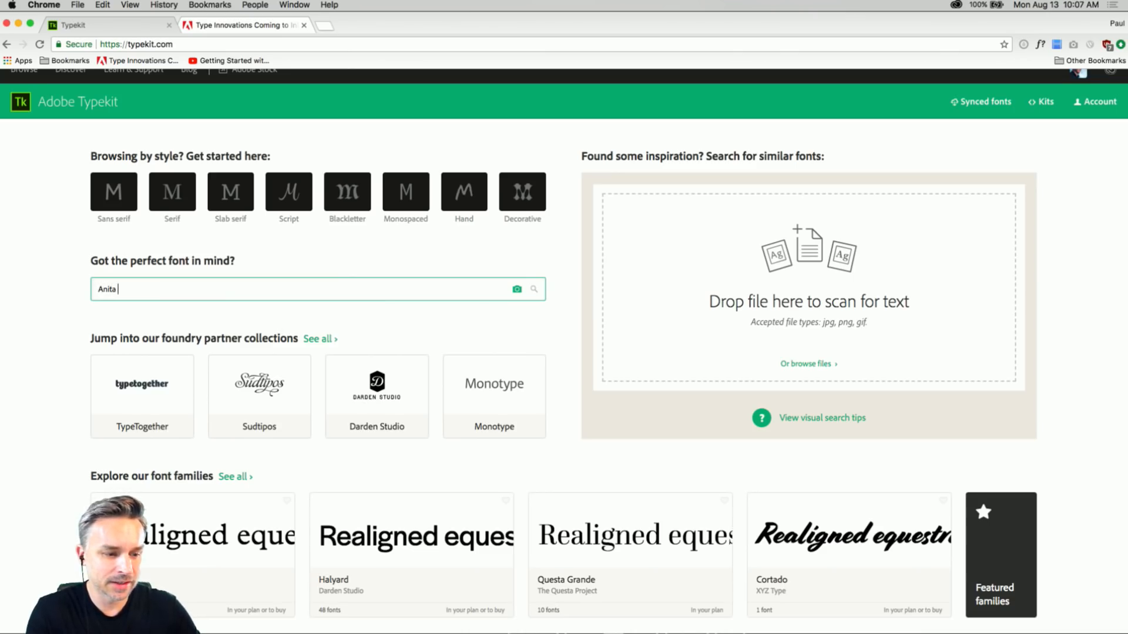
Search Typekit for the person's full name and go back to the home page.
key("Return")
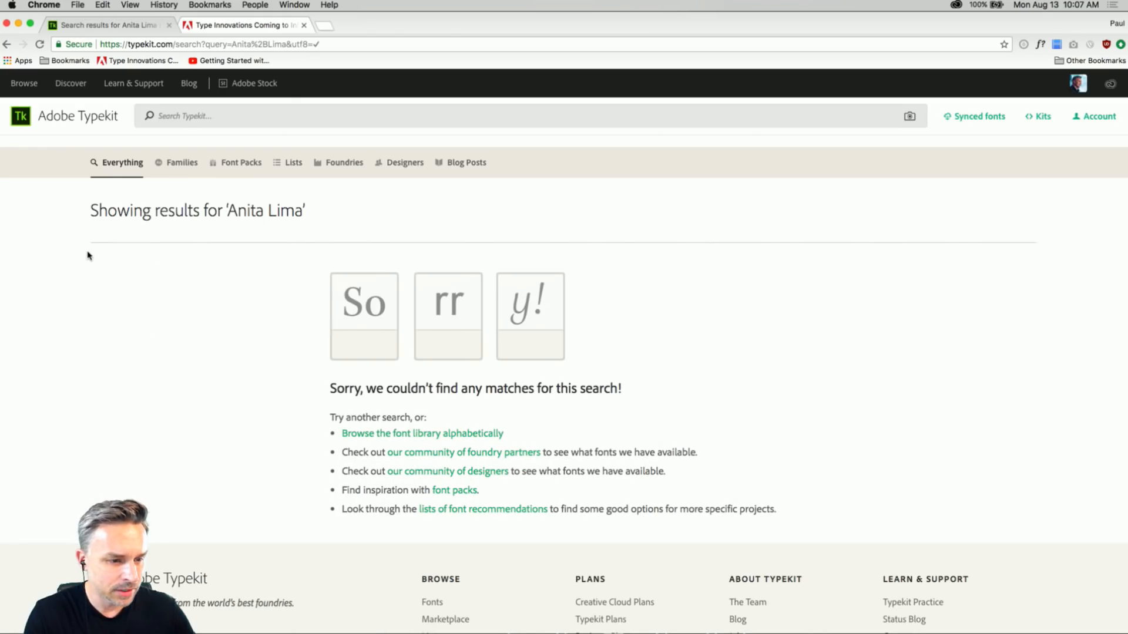
left_click(8, 44)
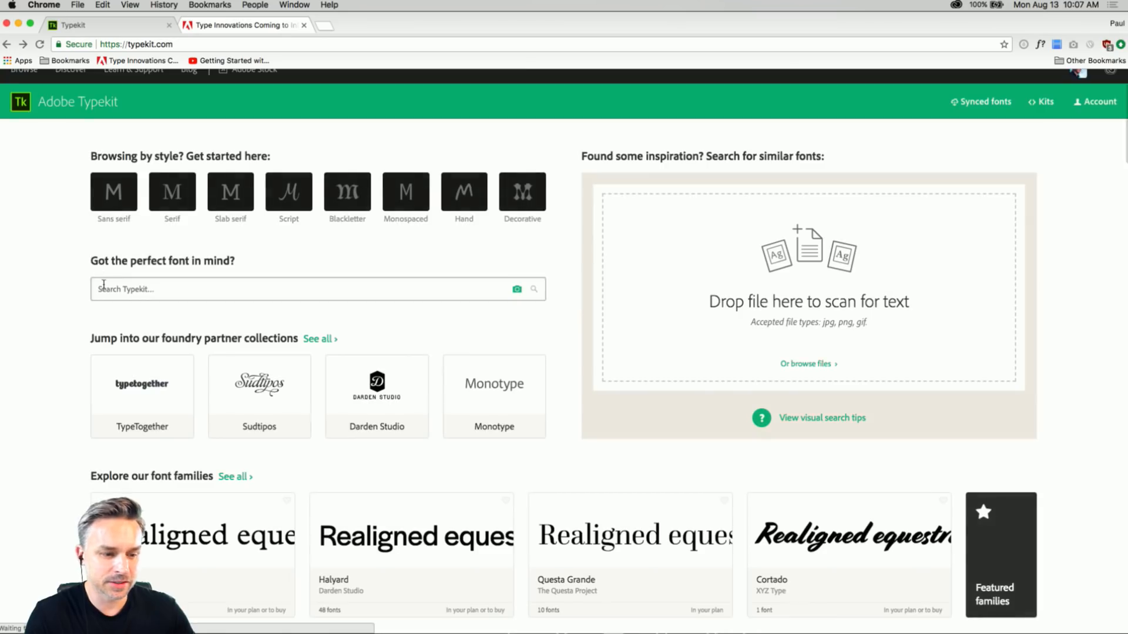
Browse the font library by the Sans serif style.
scroll(103, 286, "down", 5)
scroll(104, 286, "up", 3)
scroll(41, 325, "up", 5)
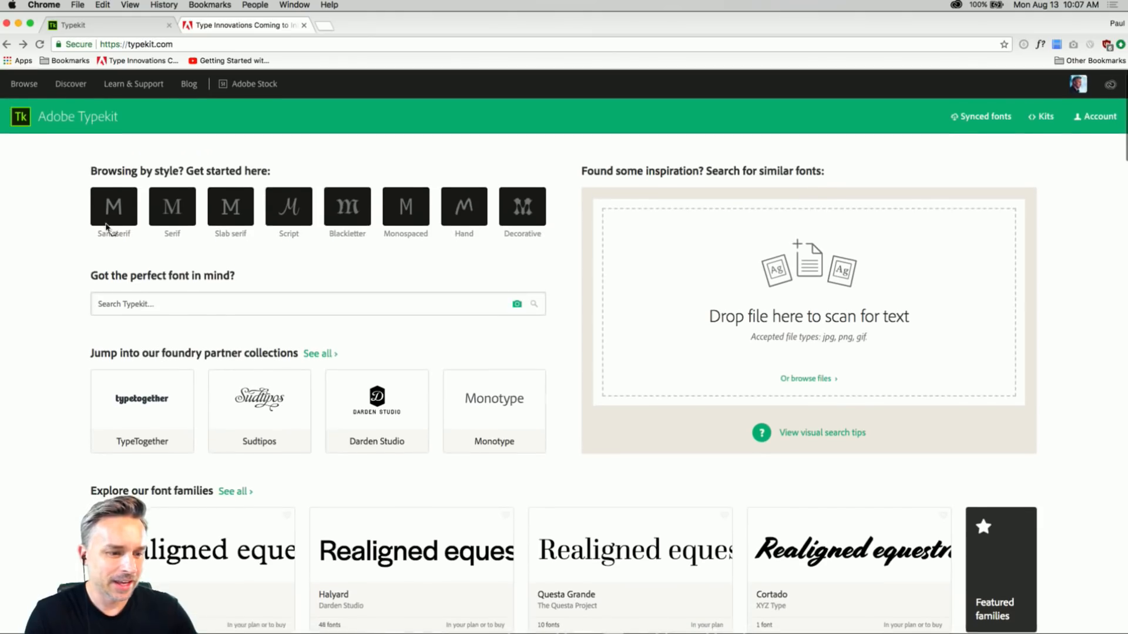
left_click(107, 215)
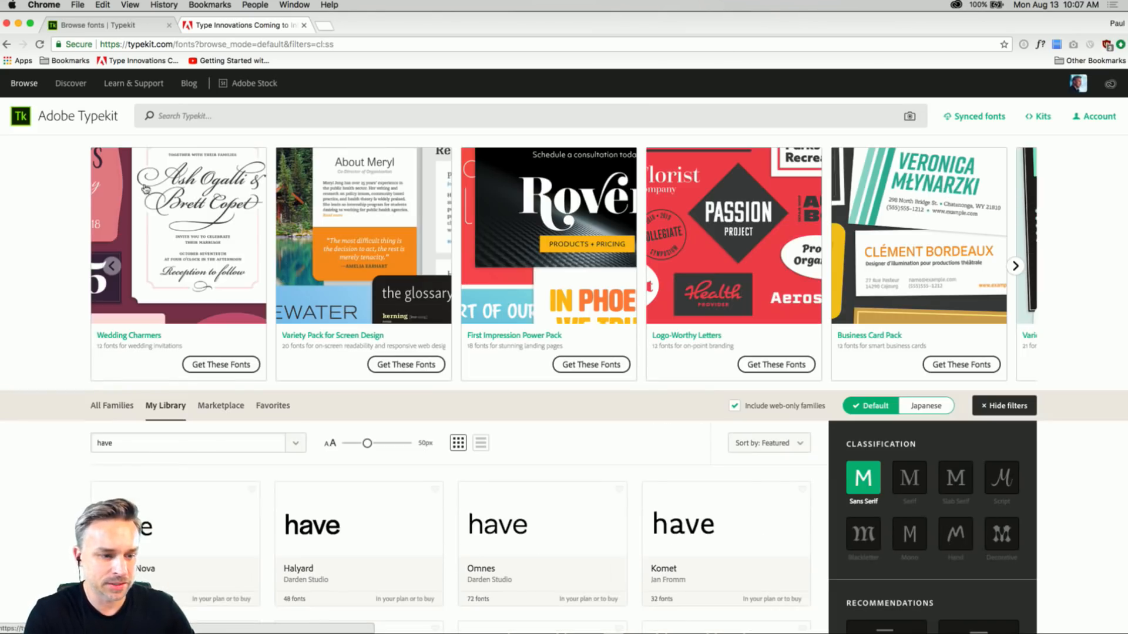
Replace the font preview's sample text with the person's first name and enlarge the preview size to 78px.
scroll(88, 317, "down", 4)
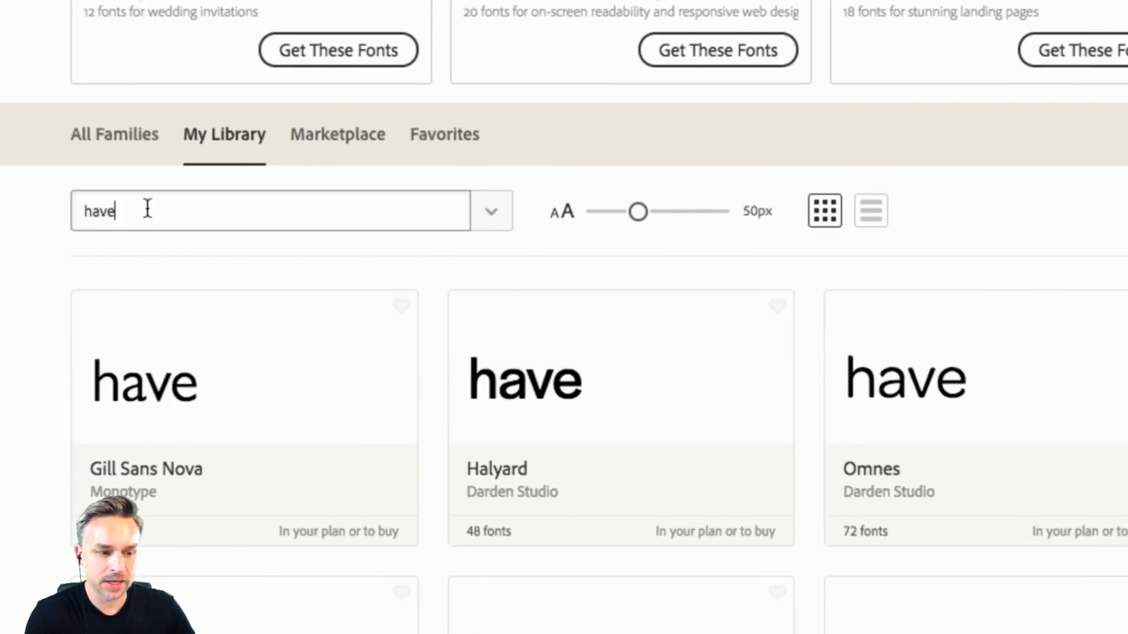
double_click(128, 223)
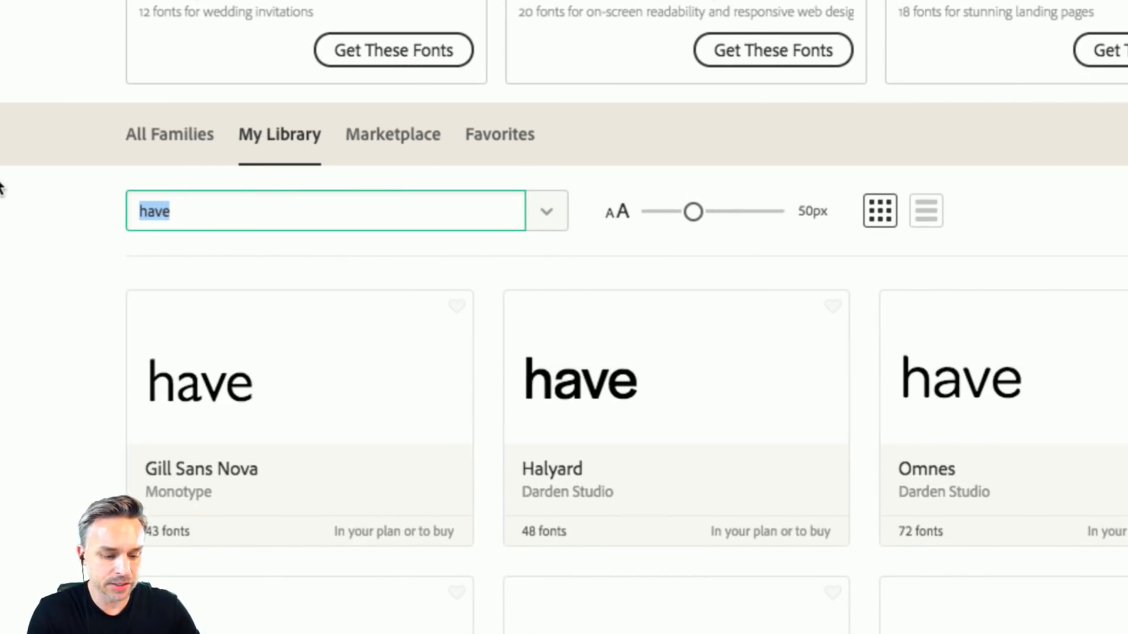
type("Anita")
left_click(100, 272)
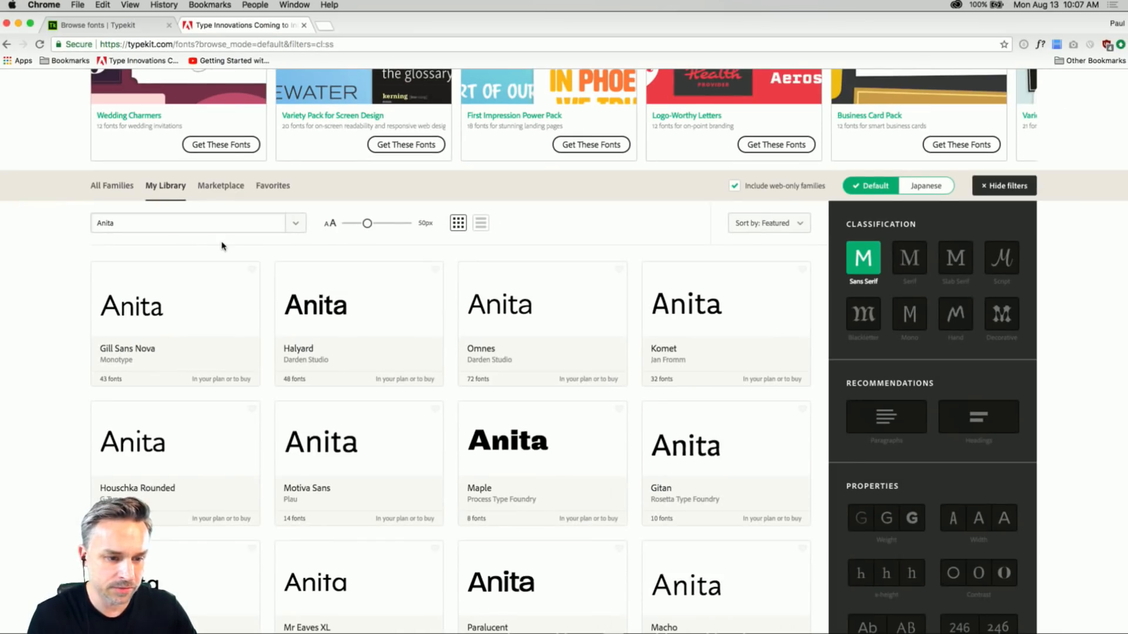
left_click_drag(367, 225, 384, 227)
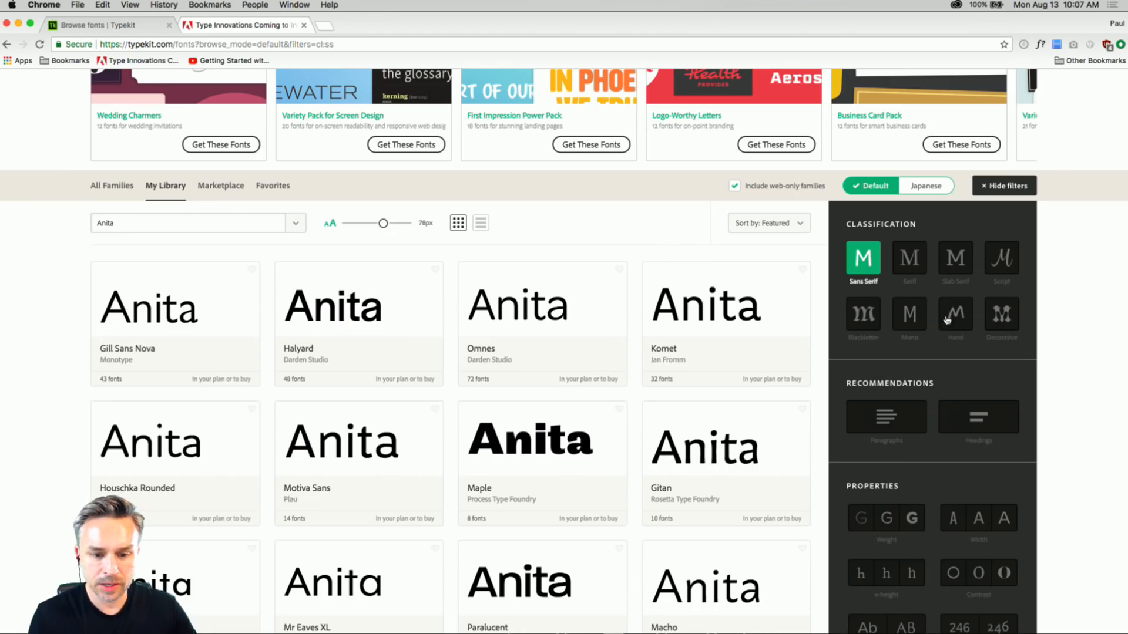
Filter the sans serif fonts to those recommended for headings and look over the matching families.
scroll(1049, 316, "down", 1)
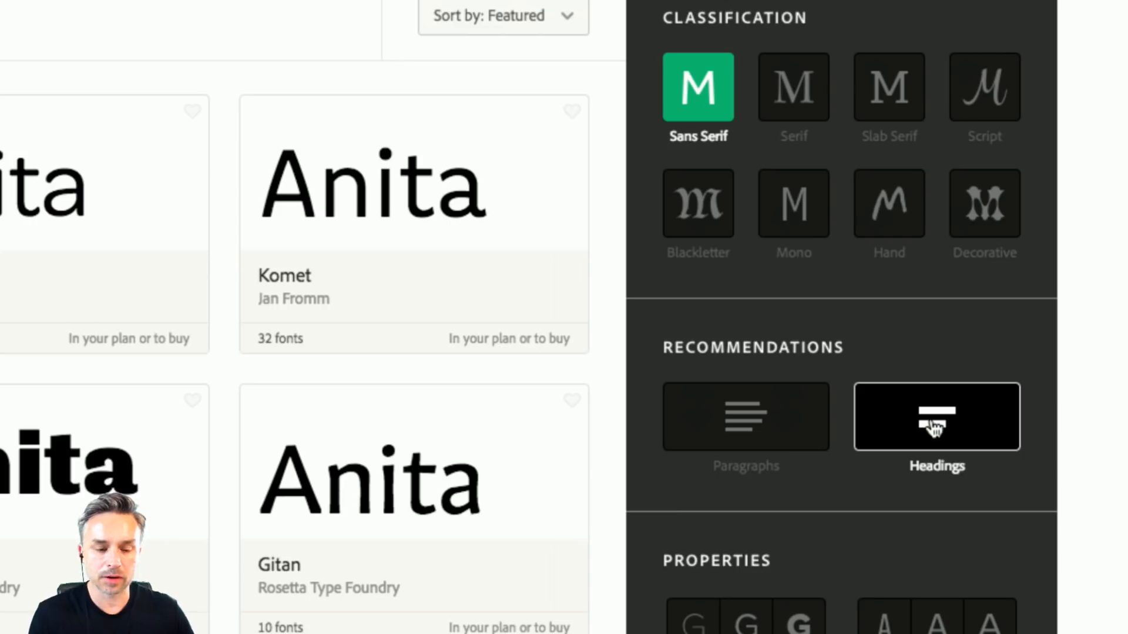
left_click(933, 428)
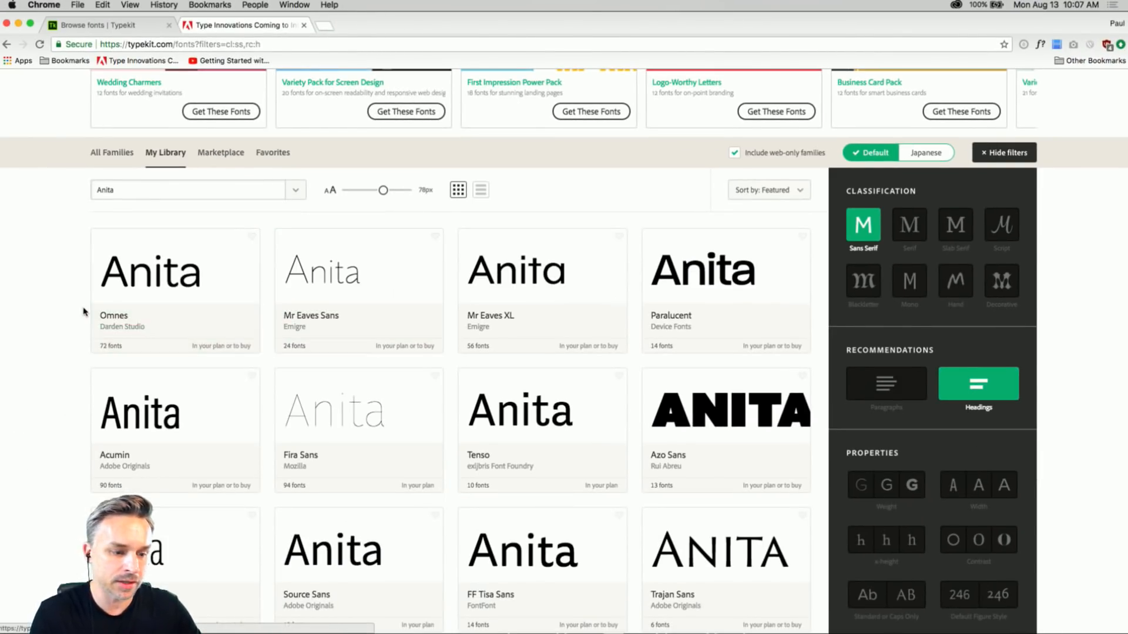
scroll(41, 320, "down", 5)
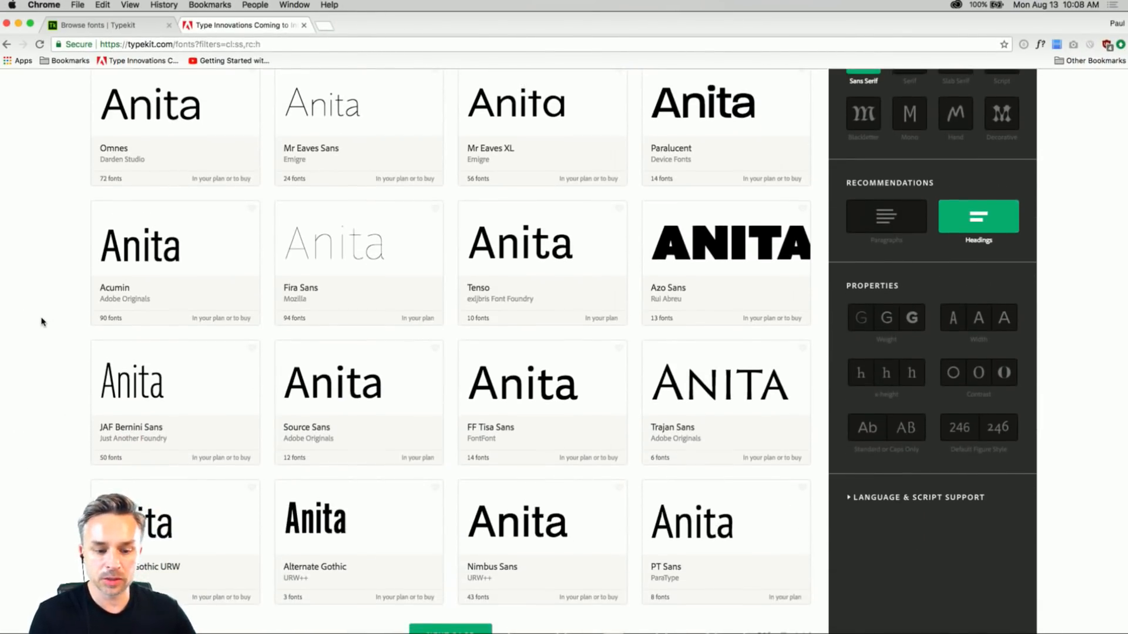
scroll(41, 322, "down", 3)
scroll(41, 321, "up", 3)
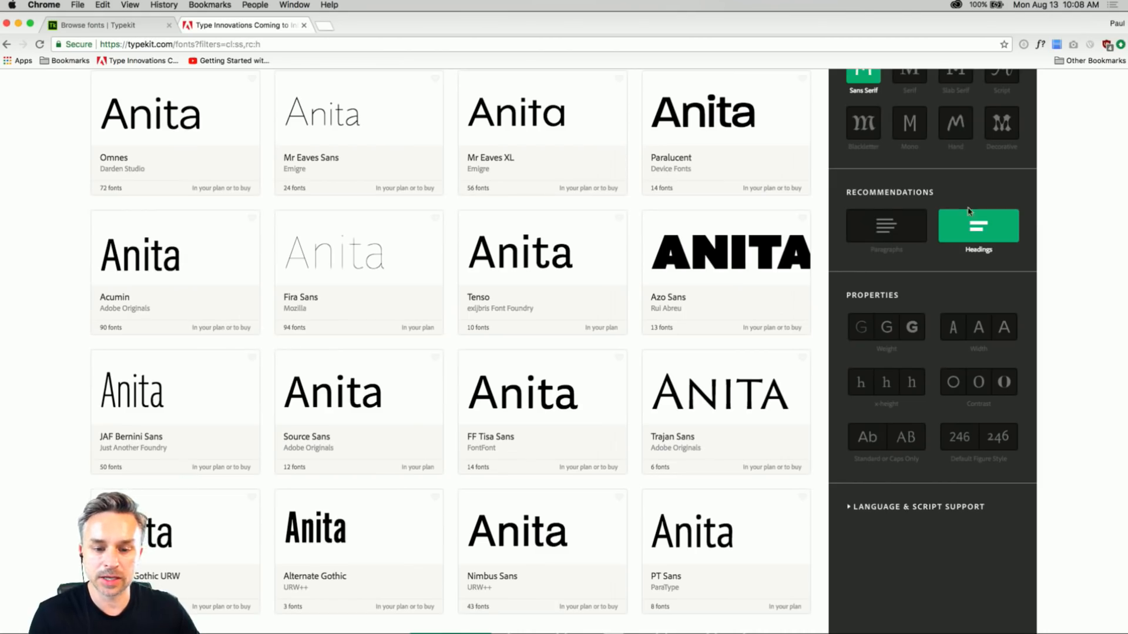
scroll(969, 214, "up", 5)
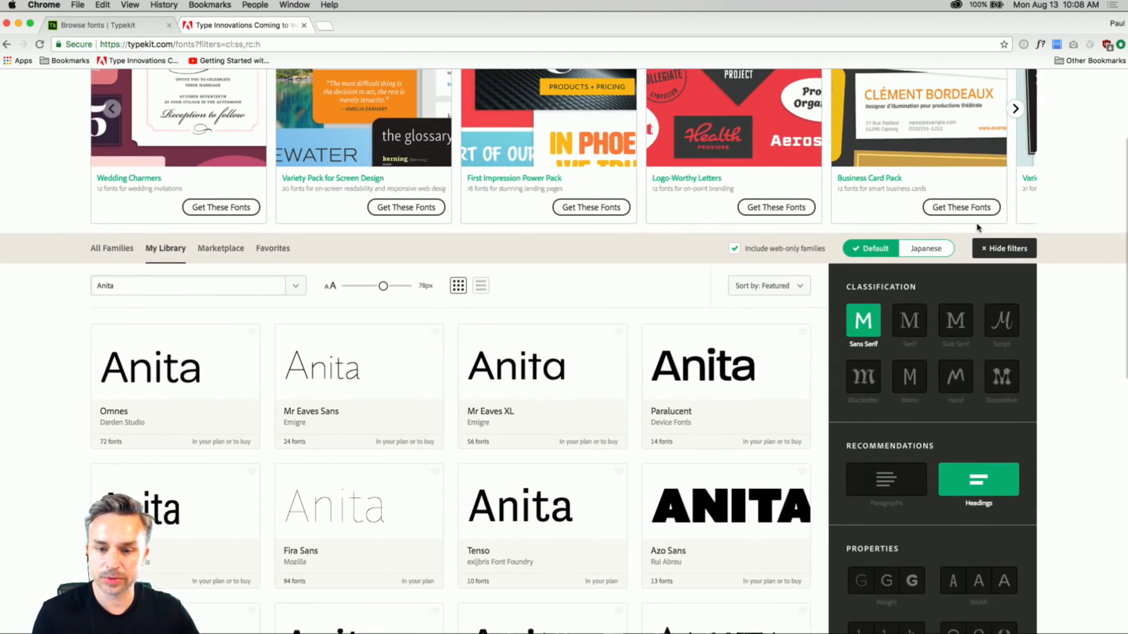
Switch the classification filter to Slab Serif and look through both pages of heading families.
scroll(63, 273, "down", 5)
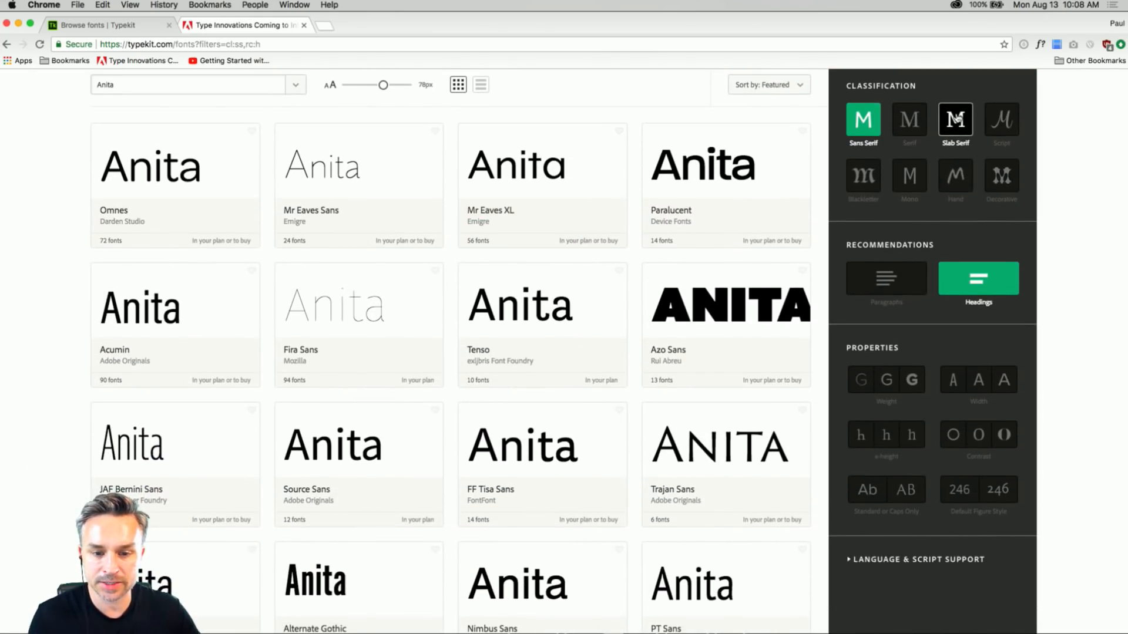
left_click(956, 119)
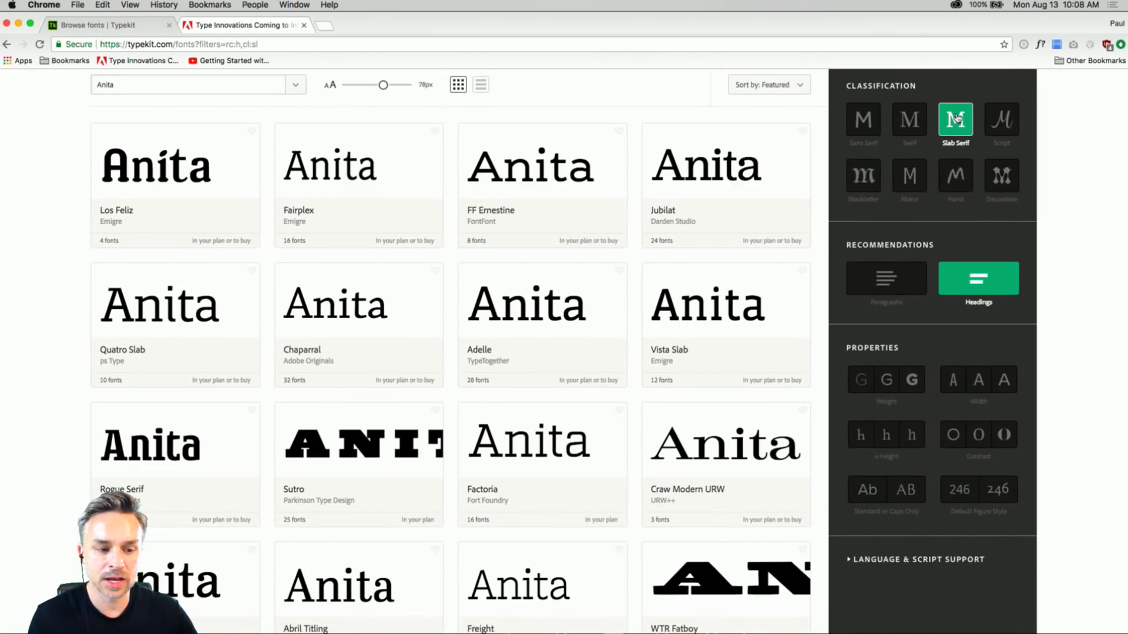
scroll(71, 204, "down", 1)
scroll(70, 204, "up", 5)
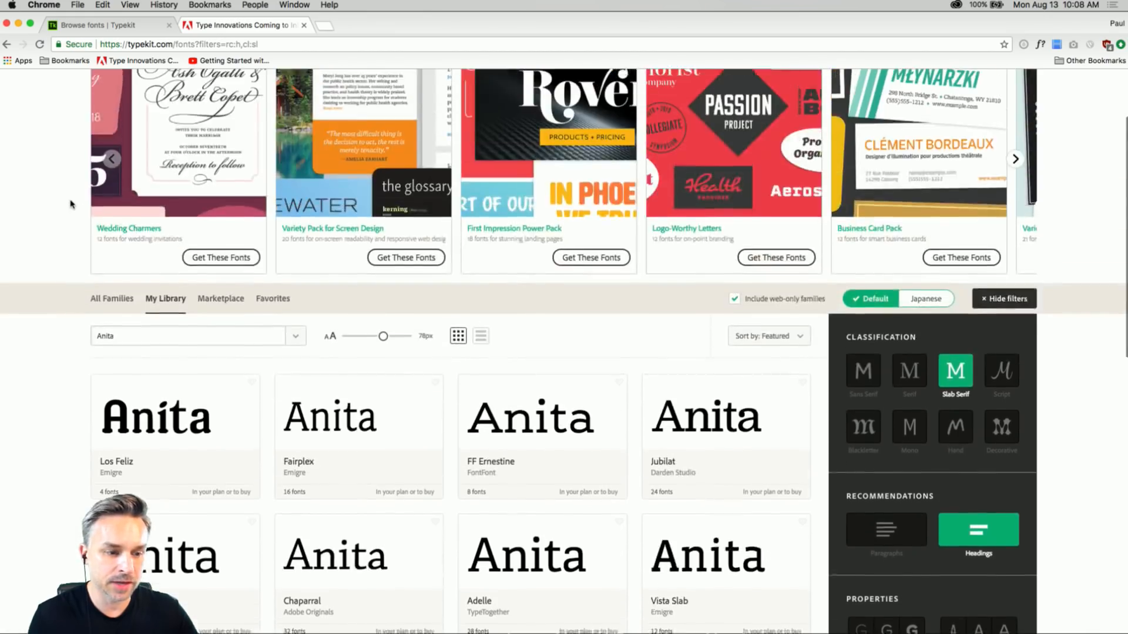
scroll(71, 204, "down", 8)
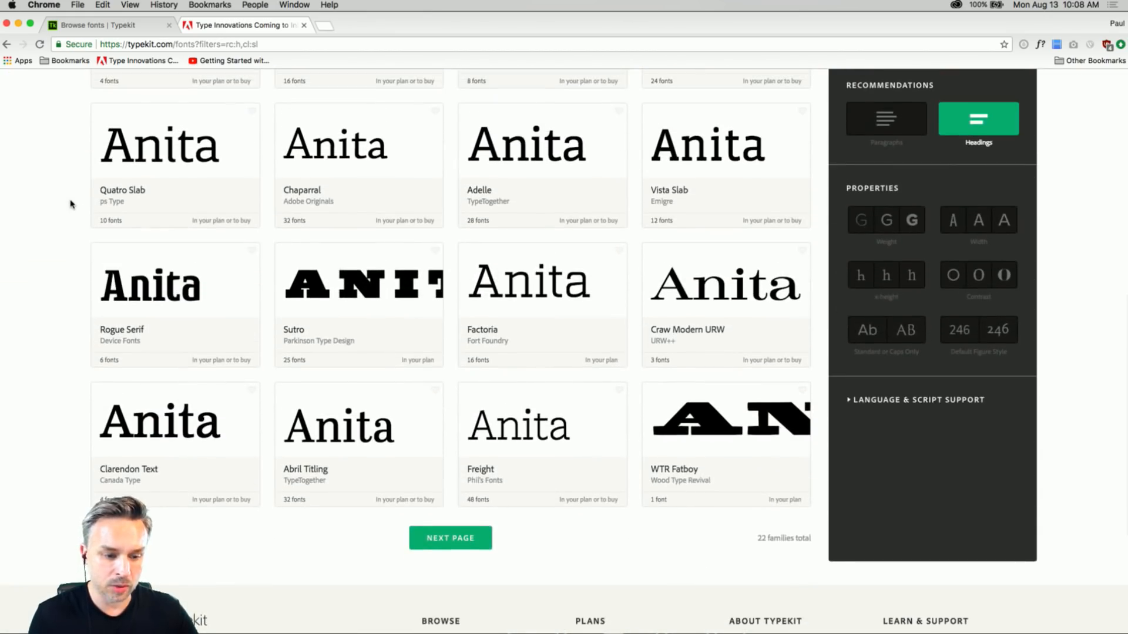
left_click(444, 538)
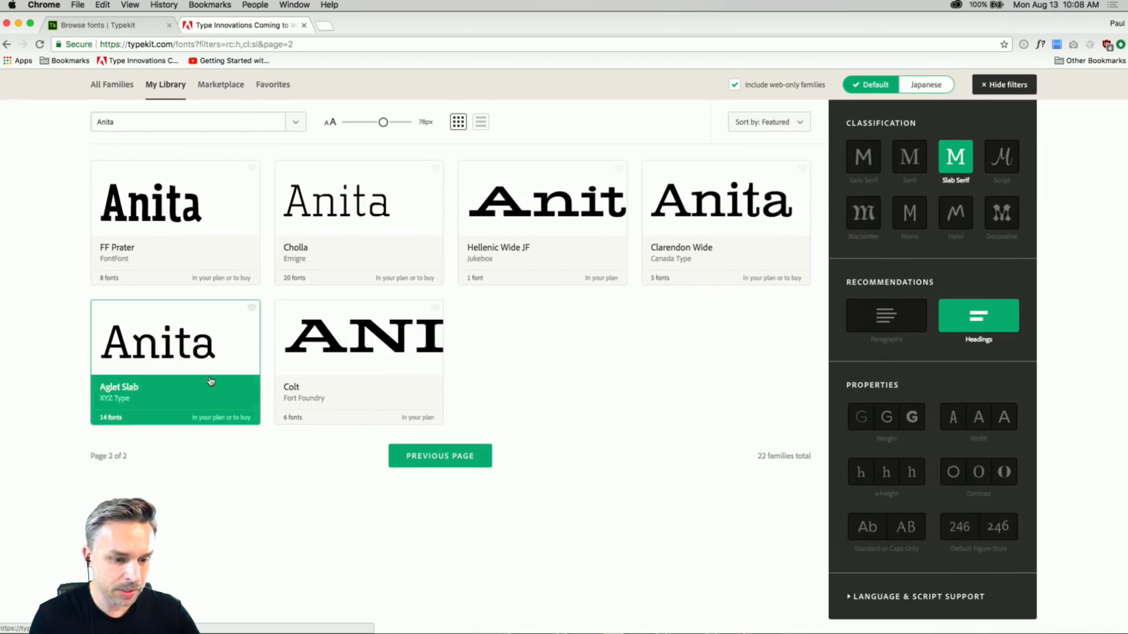
left_click(435, 457)
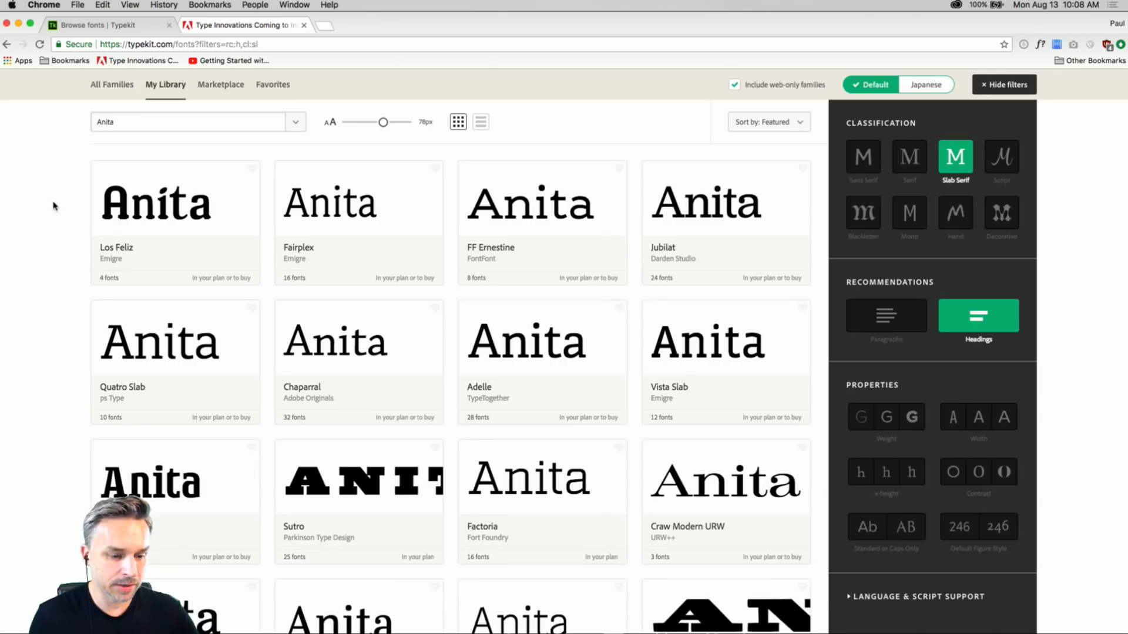
scroll(53, 206, "down", 5)
scroll(53, 206, "up", 1)
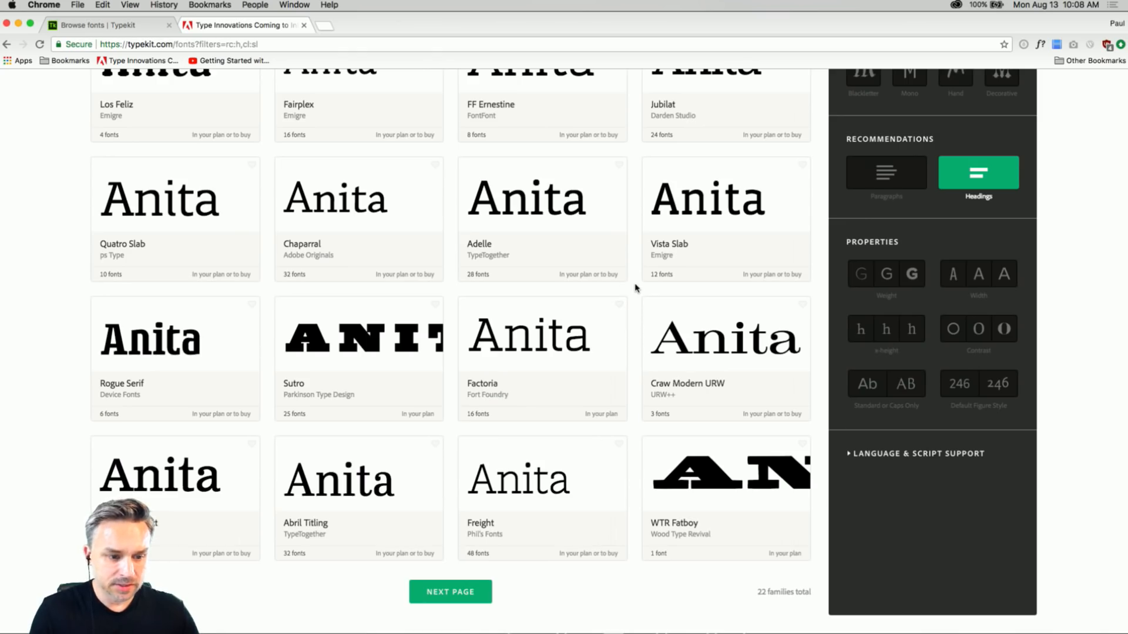
scroll(635, 287, "up", 3)
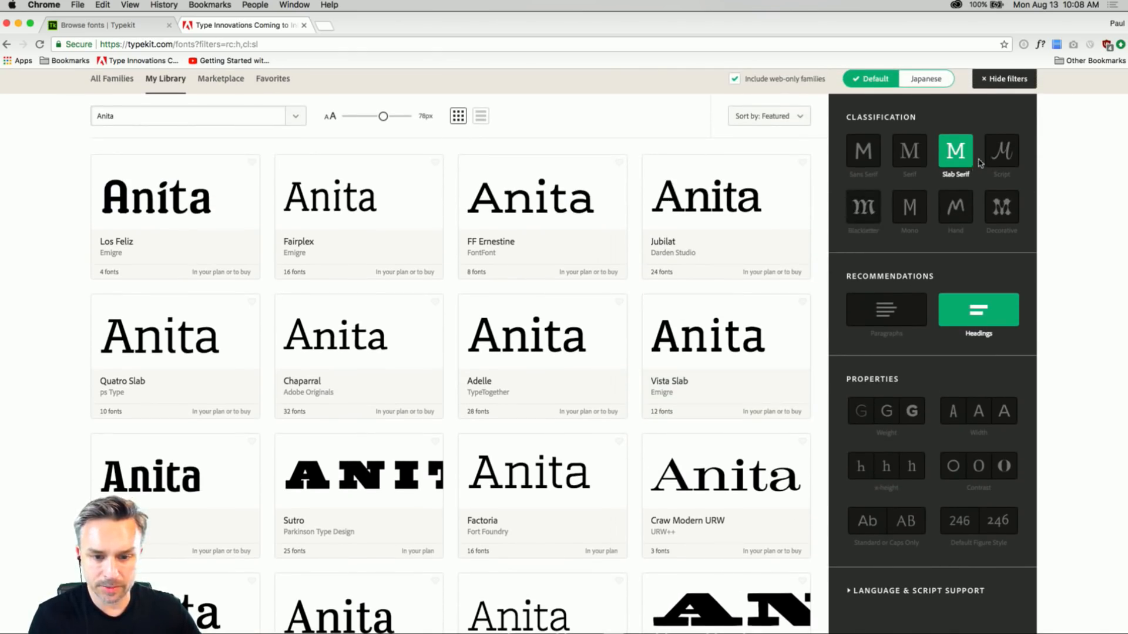
Filter the heading fonts to the Script classification and sync the Sutturah font.
left_click(999, 154)
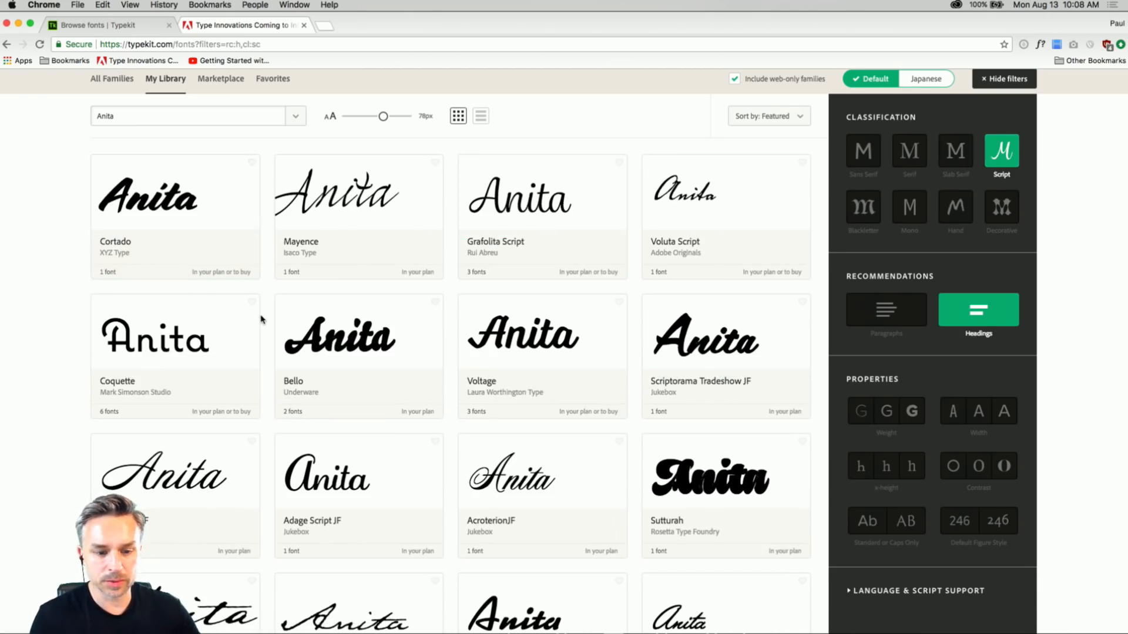
scroll(261, 319, "down", 3)
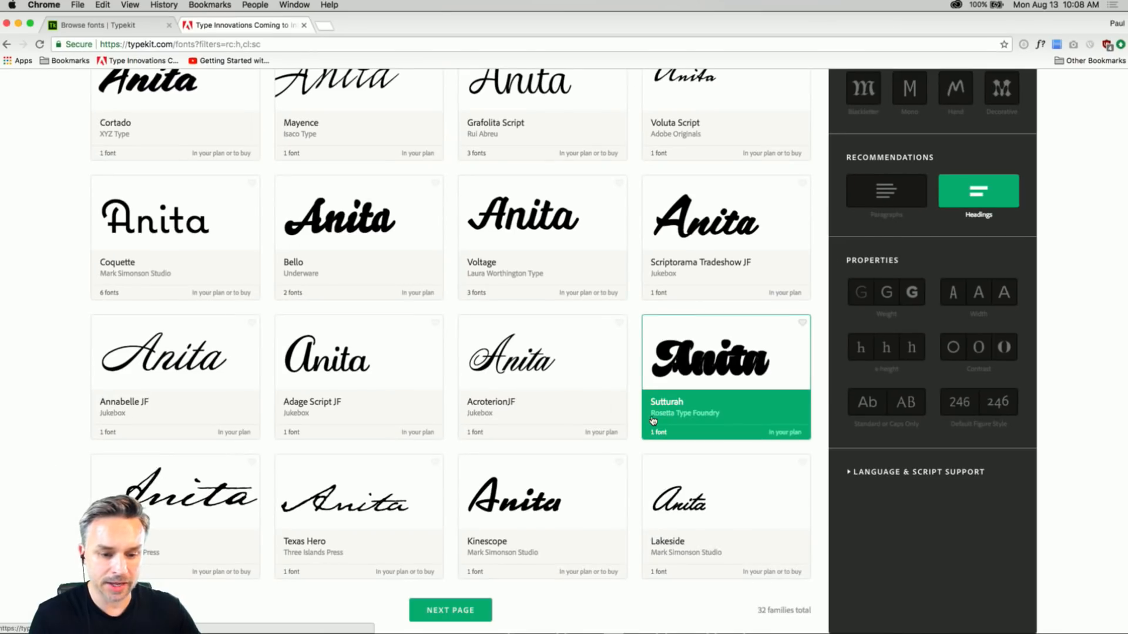
left_click(713, 397)
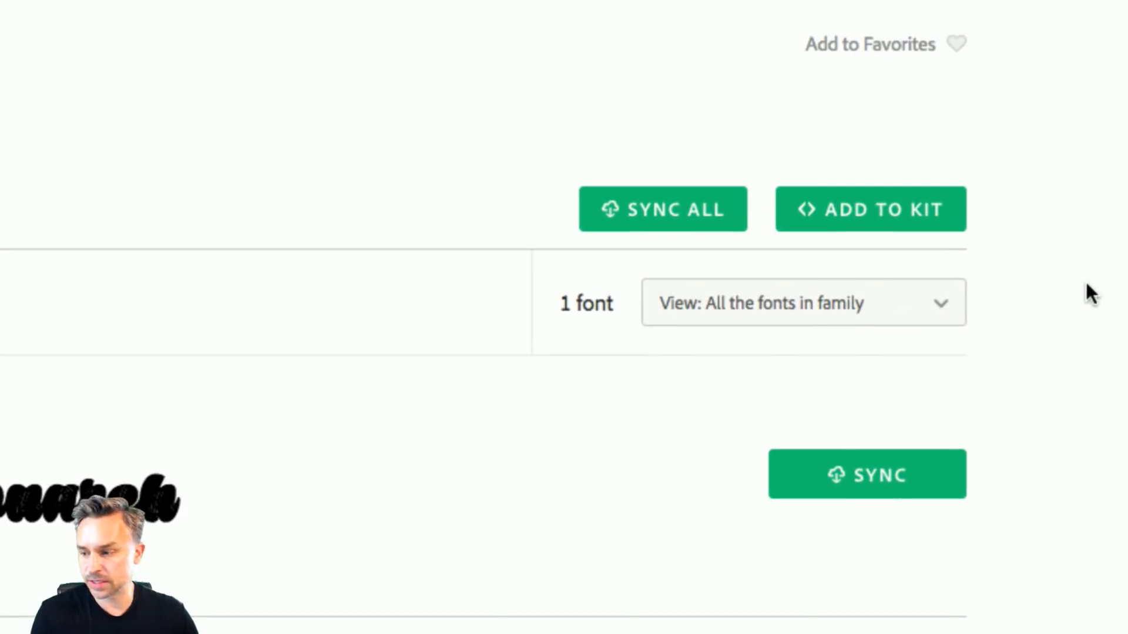
left_click(854, 485)
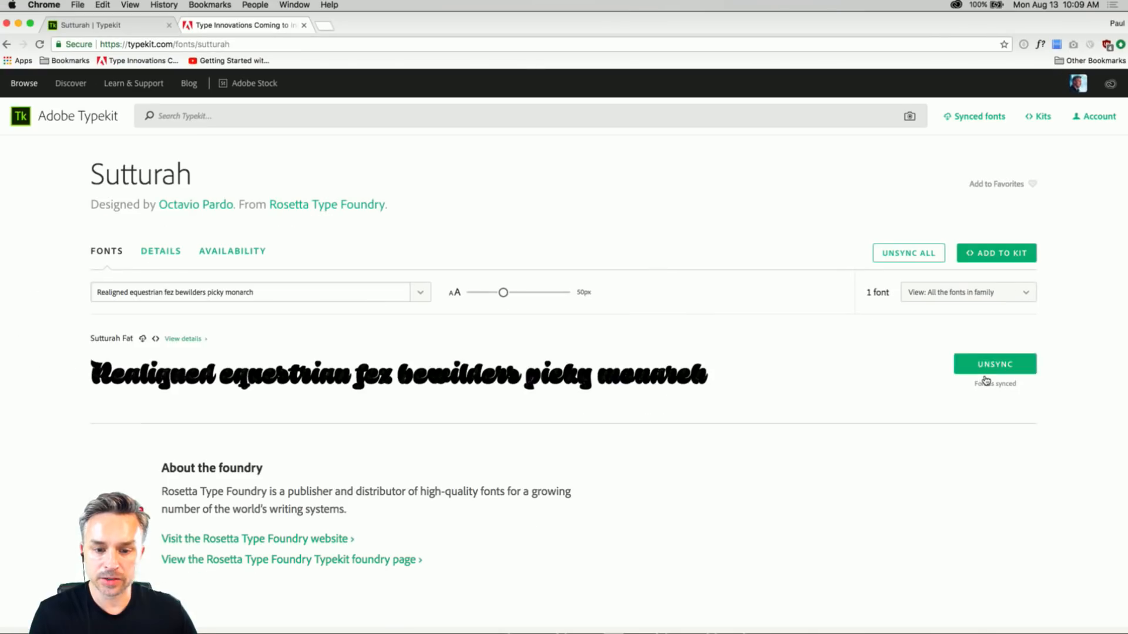
View the Add to Kit options for Sutturah, close them and return to the script font results.
left_click(978, 254)
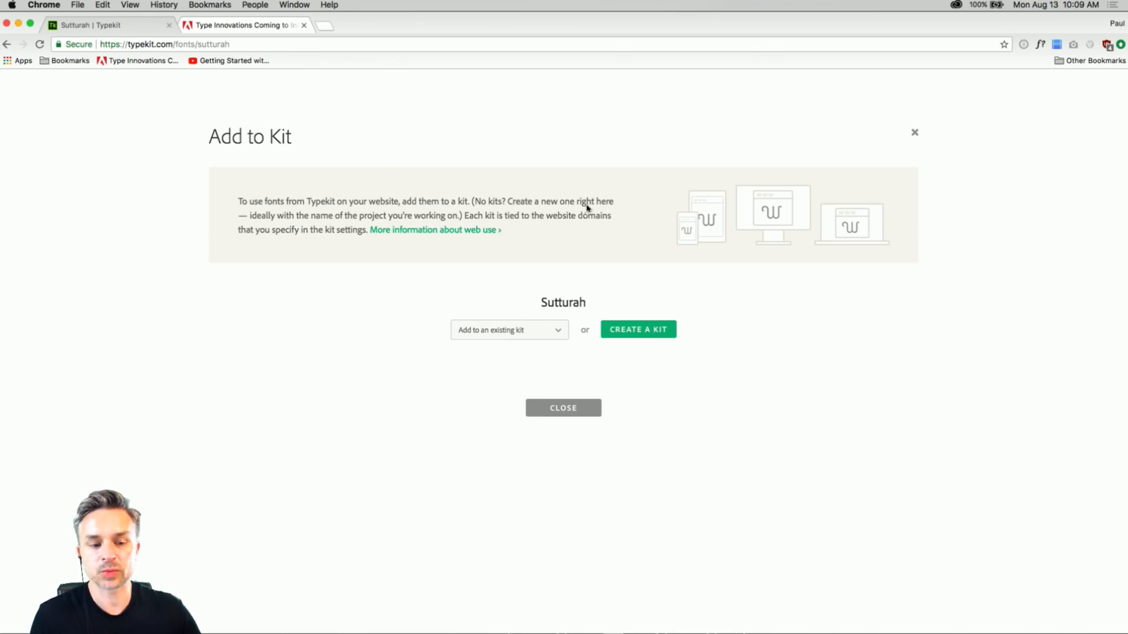
left_click(915, 134)
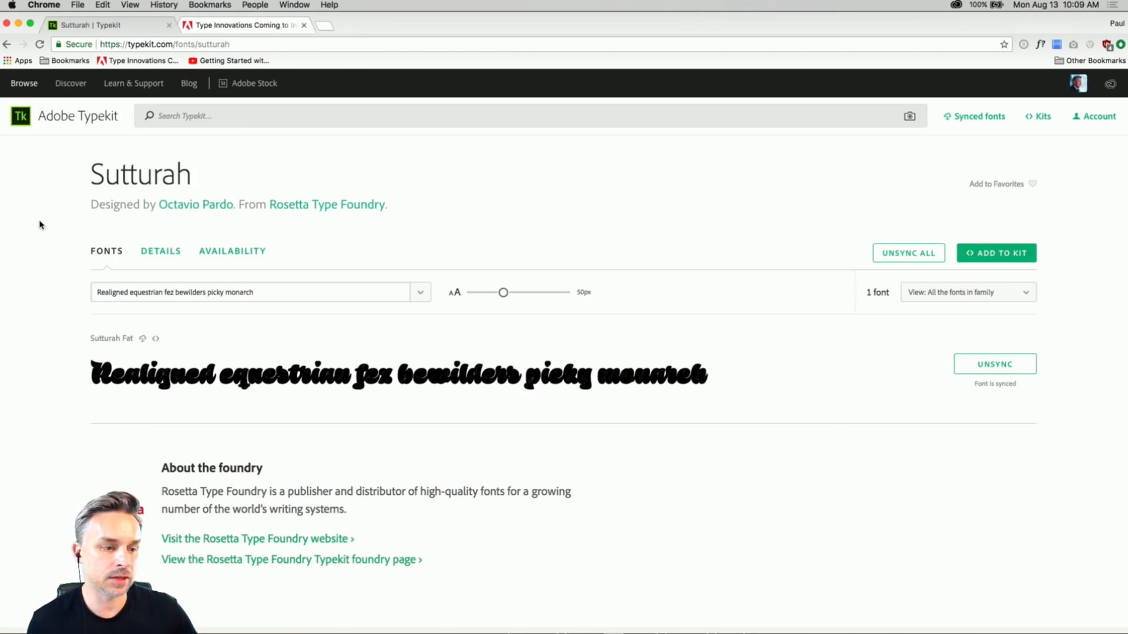
left_click(7, 45)
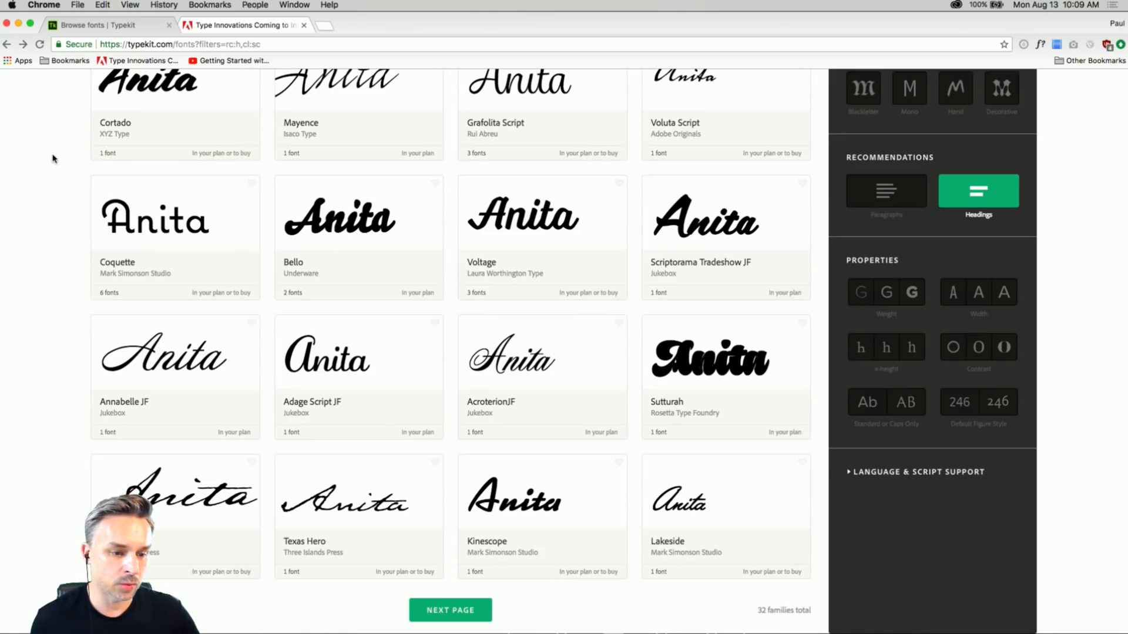
Sync the Adage Script JF font and check the synced fonts list in Adobe Creative Cloud.
scroll(51, 158, "down", 3)
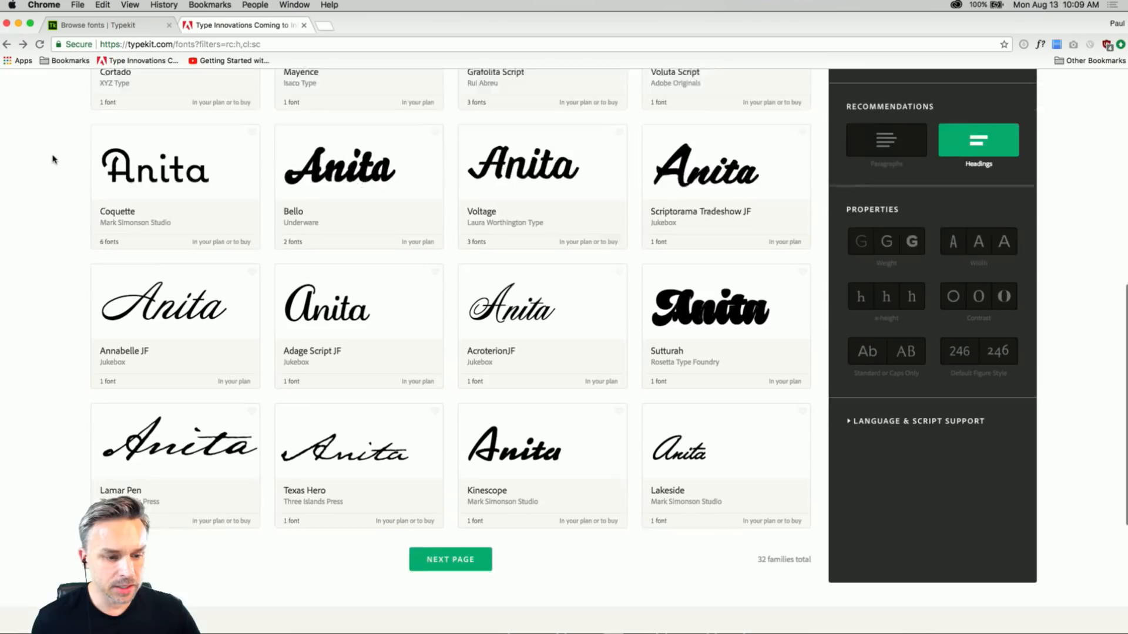
left_click(365, 288)
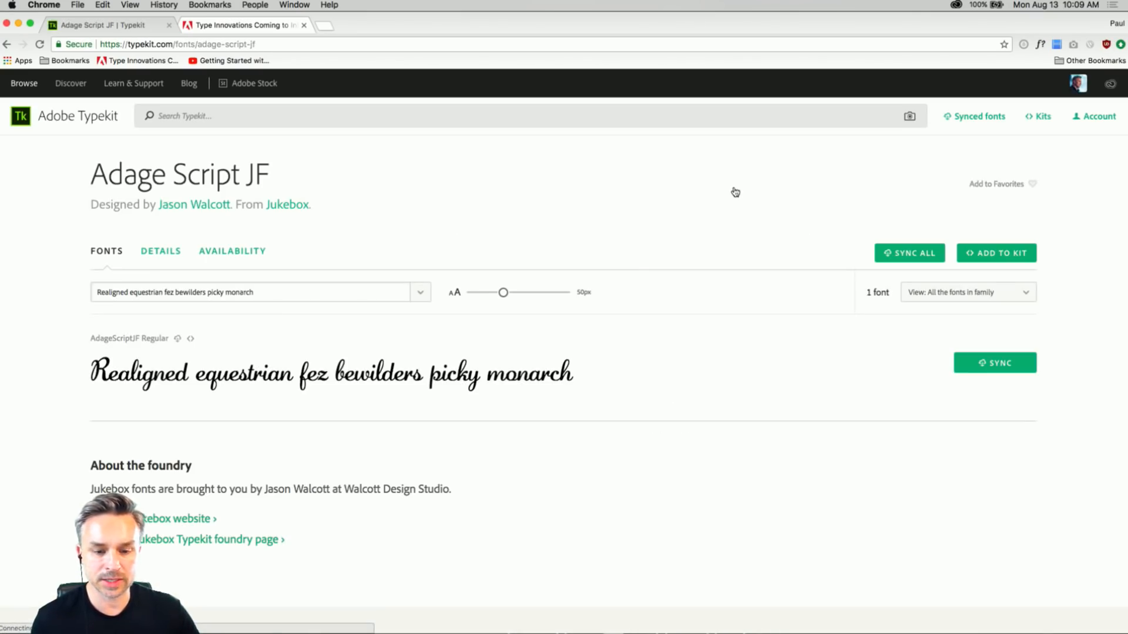
left_click(992, 363)
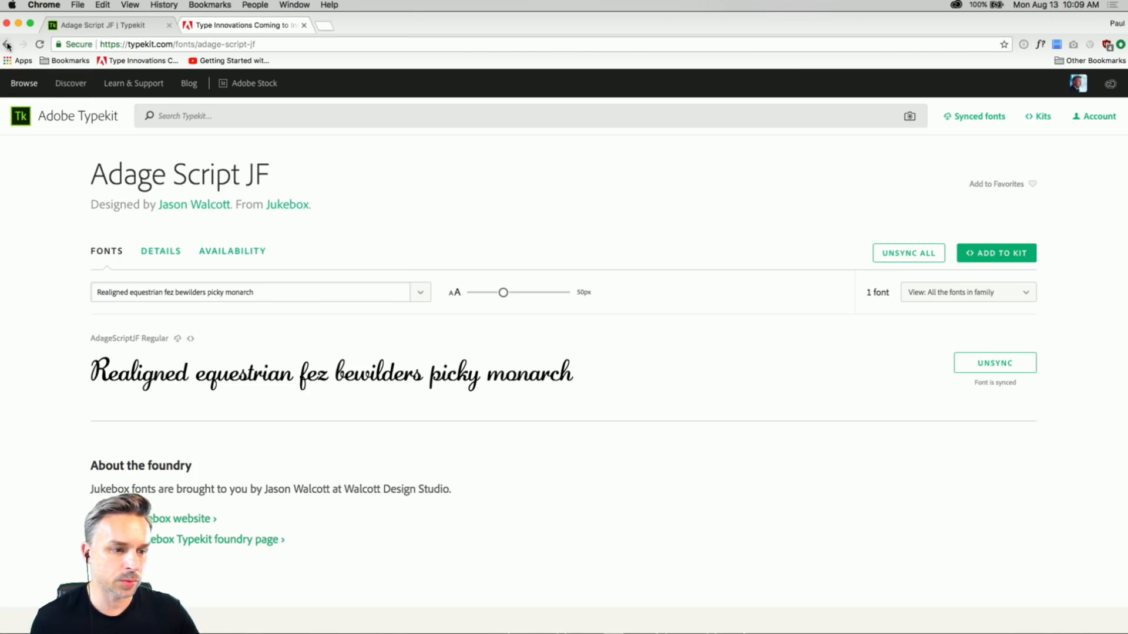
left_click(957, 5)
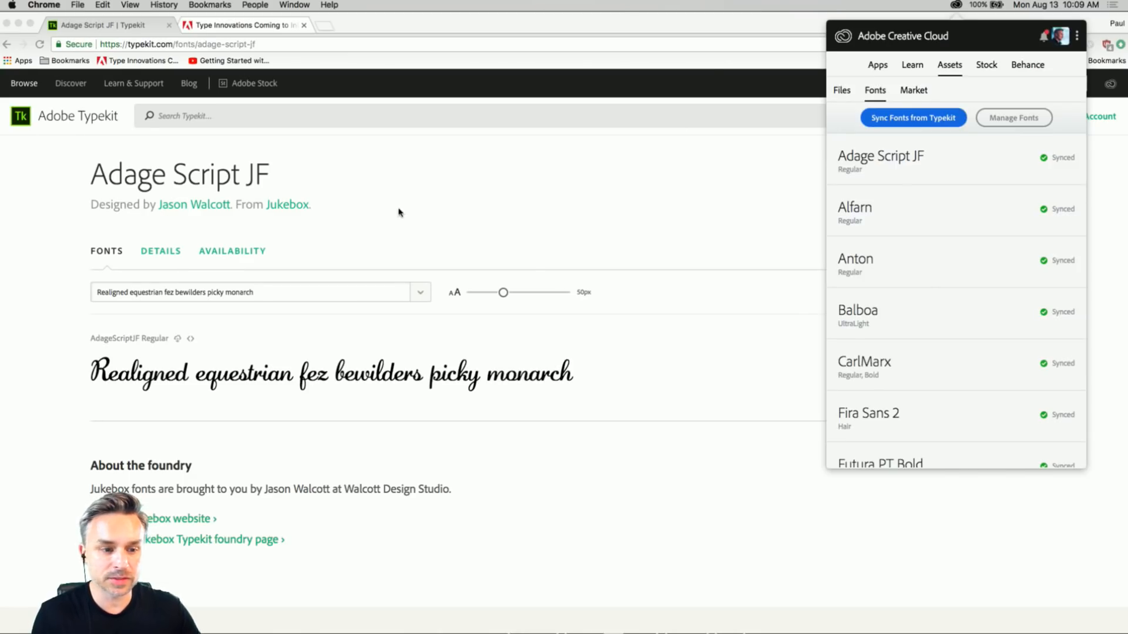
left_click(377, 226)
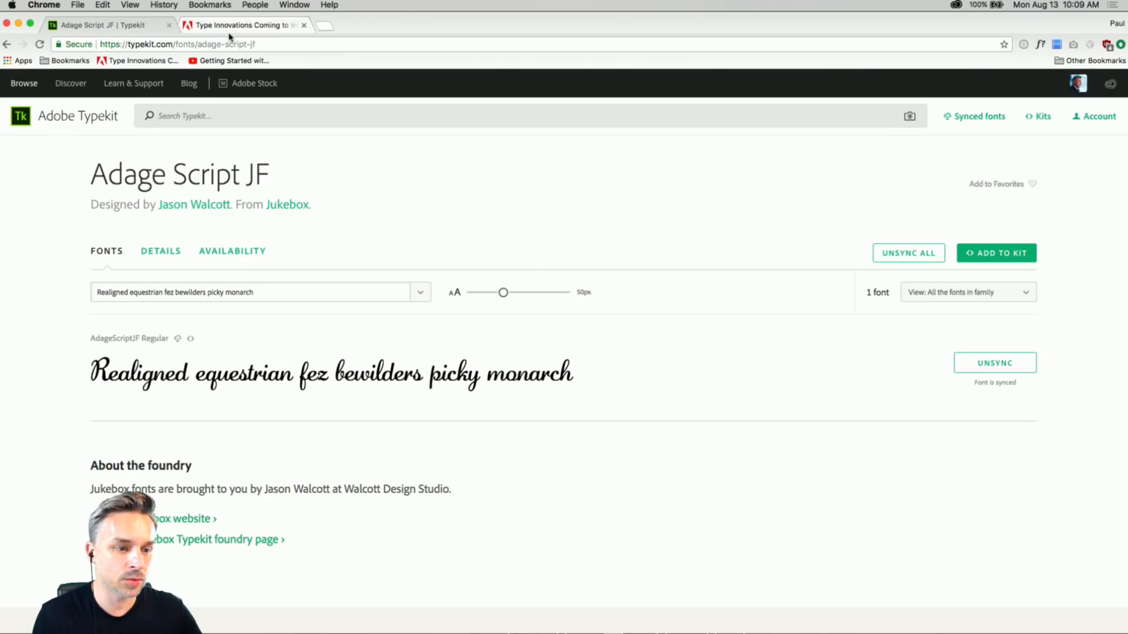
Open the bookmarked Adobe Blog article on type innovations in a new browser tab and examine its header image.
left_click(324, 25)
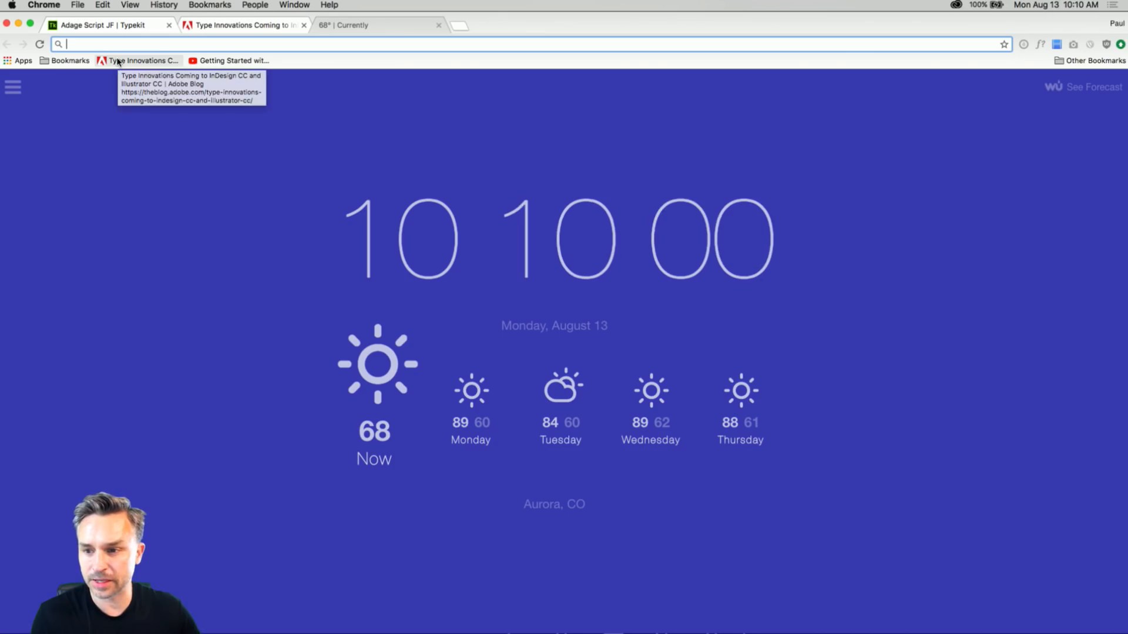
left_click(118, 61)
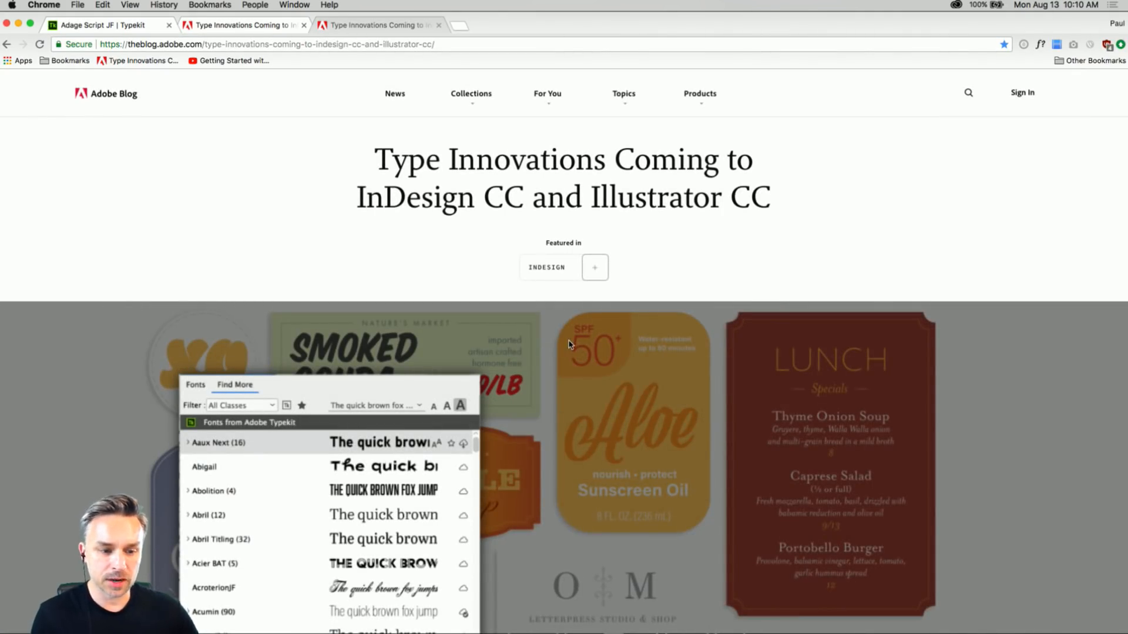
scroll(568, 344, "down", 5)
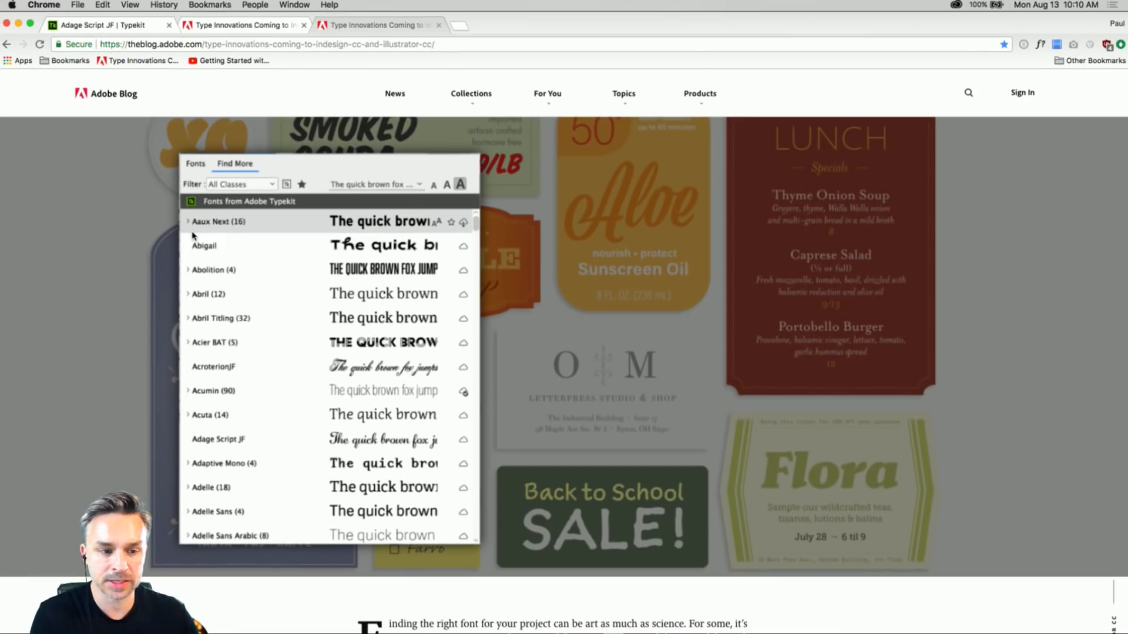
Return to the Typekit script font results, glance at the business card in InDesign and come back to the browser.
left_click(127, 27)
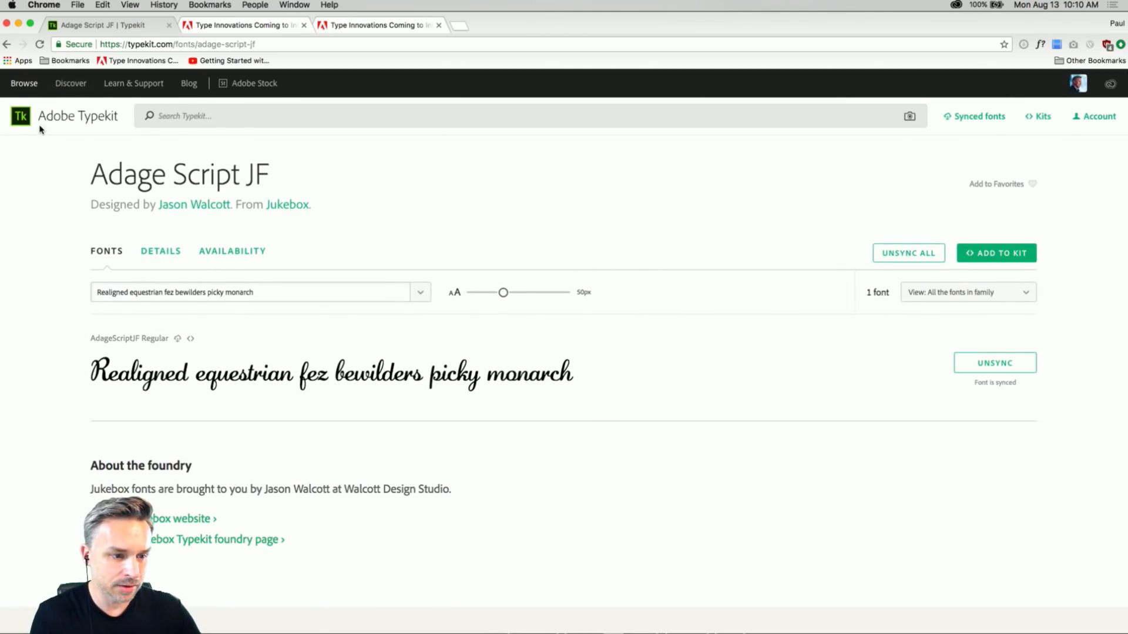
left_click(6, 45)
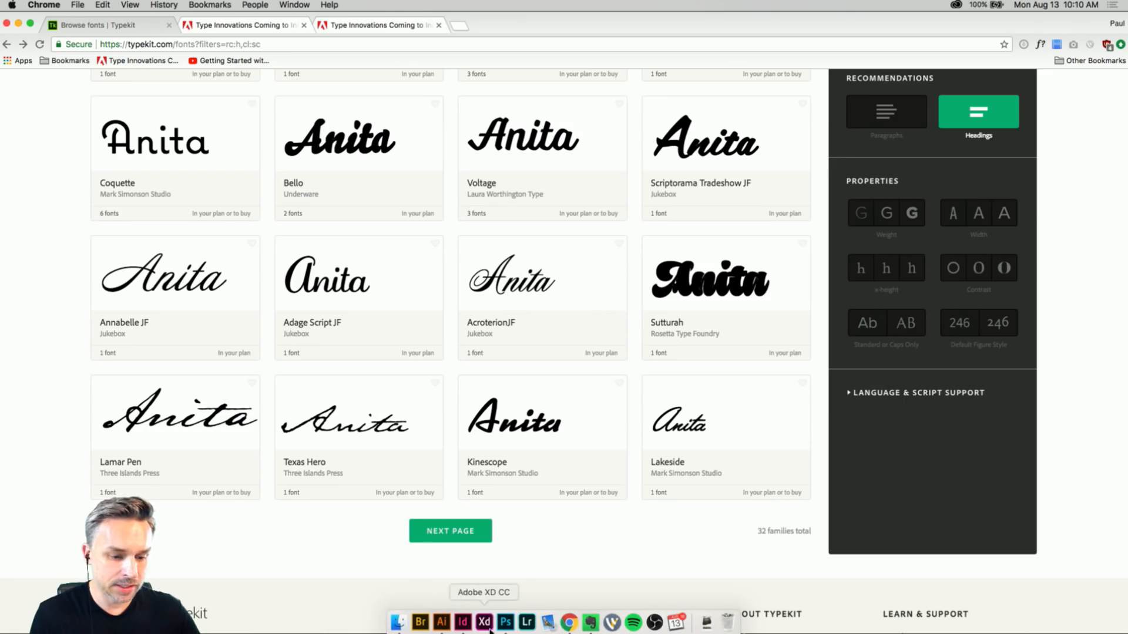
left_click(463, 623)
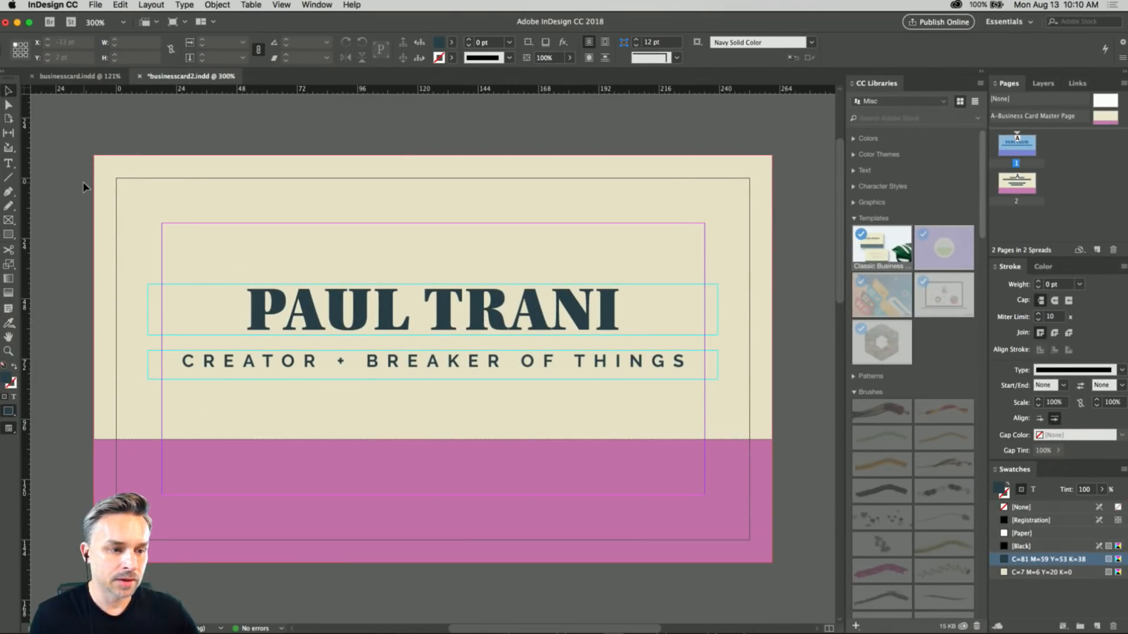
left_click(95, 4)
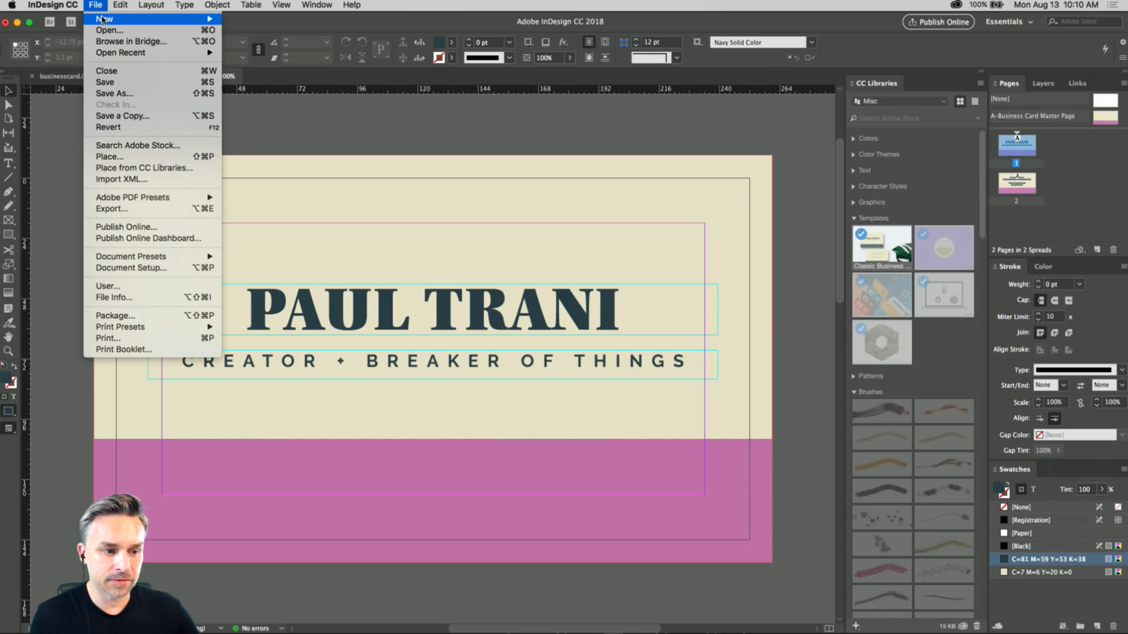
left_click(501, 292)
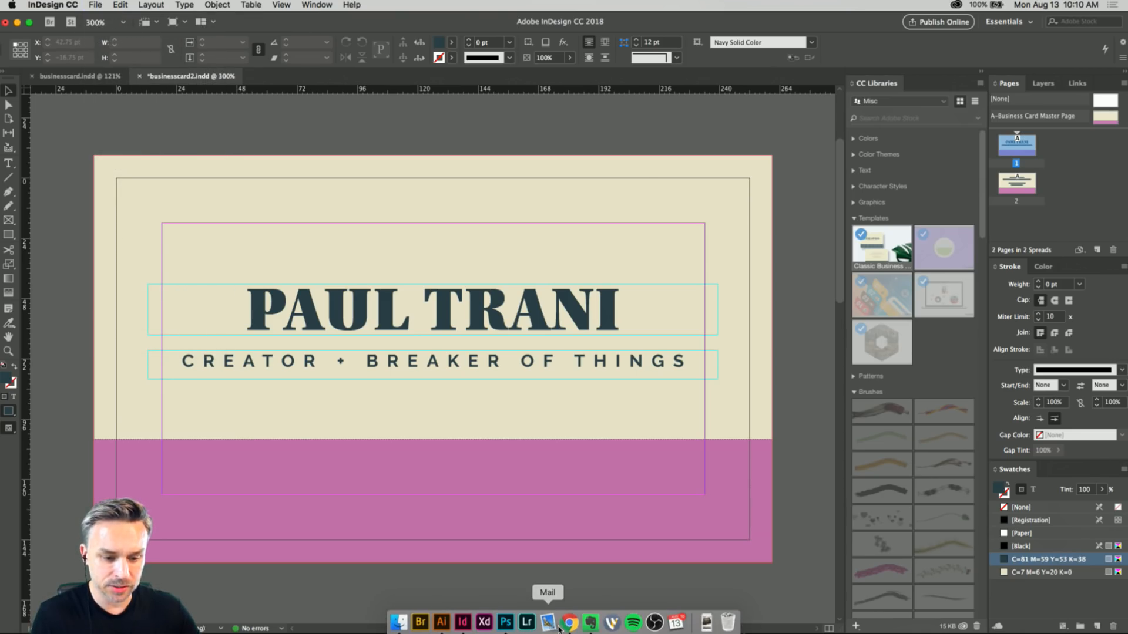
left_click(478, 613)
scroll(358, 147, "up", 15)
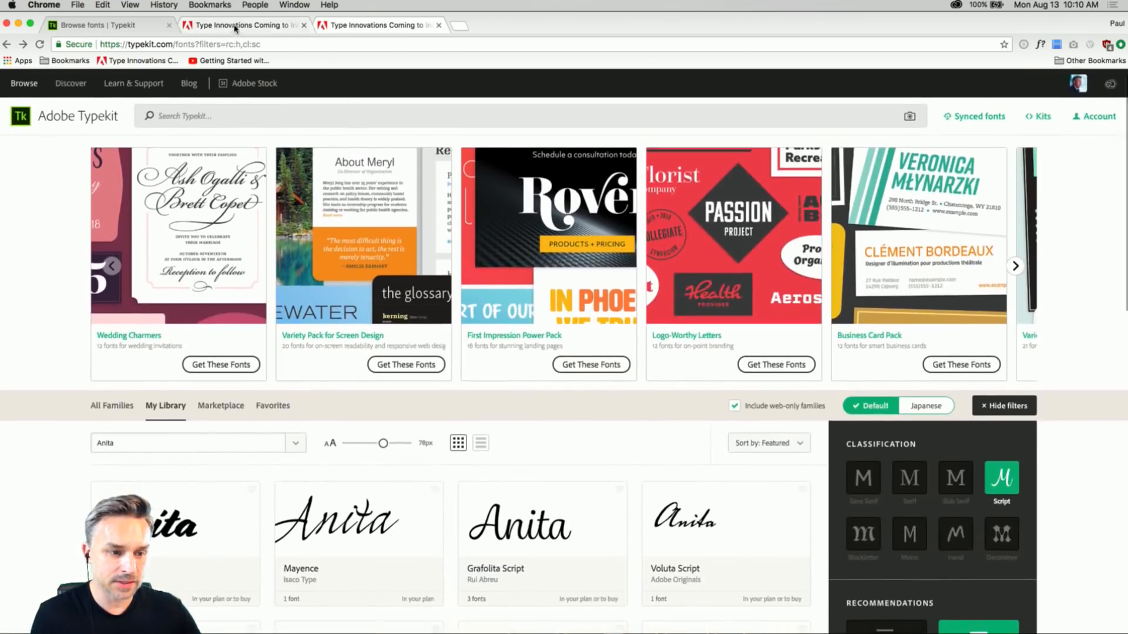
Read through the Type Innovations blog article to the embedded InDesign font menu video.
left_click(237, 25)
scroll(416, 315, "down", 9)
scroll(415, 315, "up", 2)
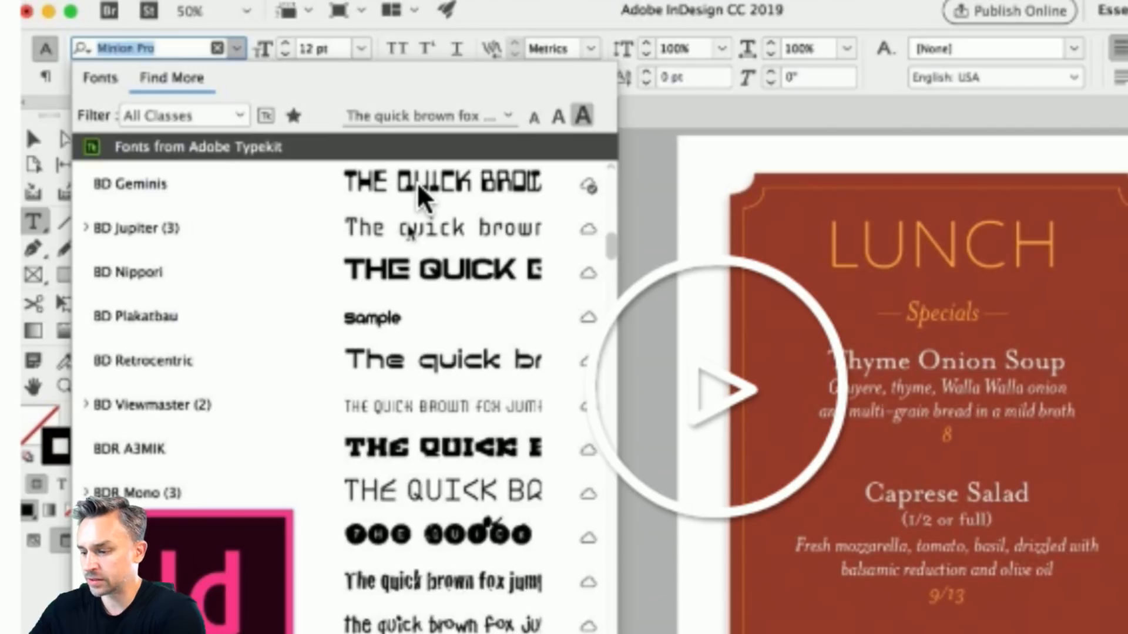
key("super+v")
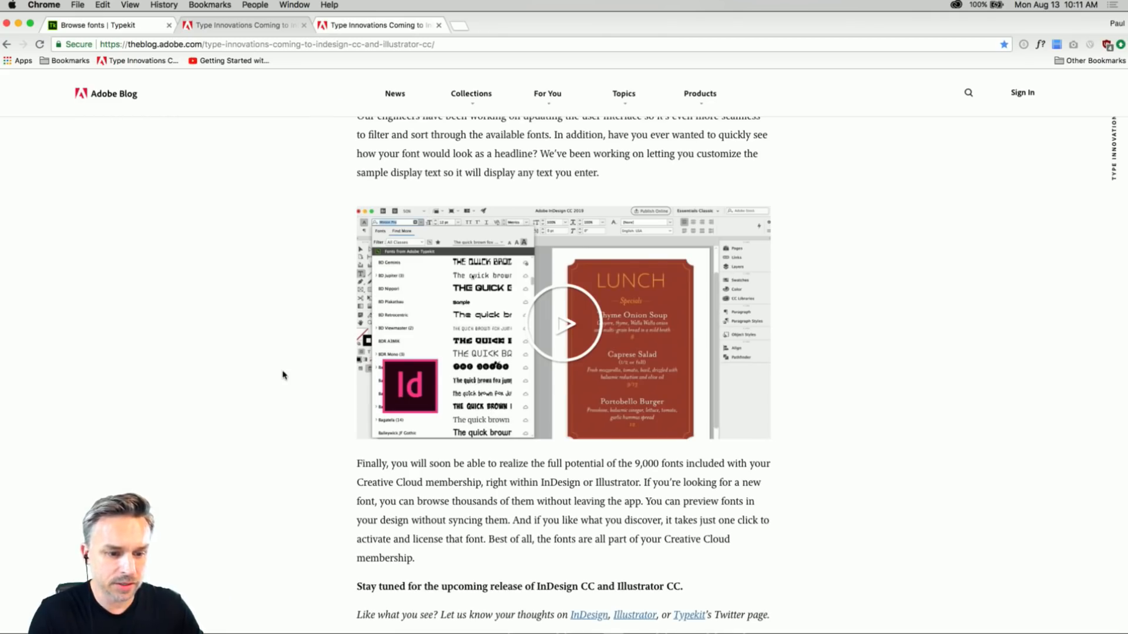
Play the InDesign sneak peek video muted, skip ahead to the font classification filters and pause it.
left_click(562, 320)
left_click(377, 427)
left_click(403, 428)
left_click(377, 428)
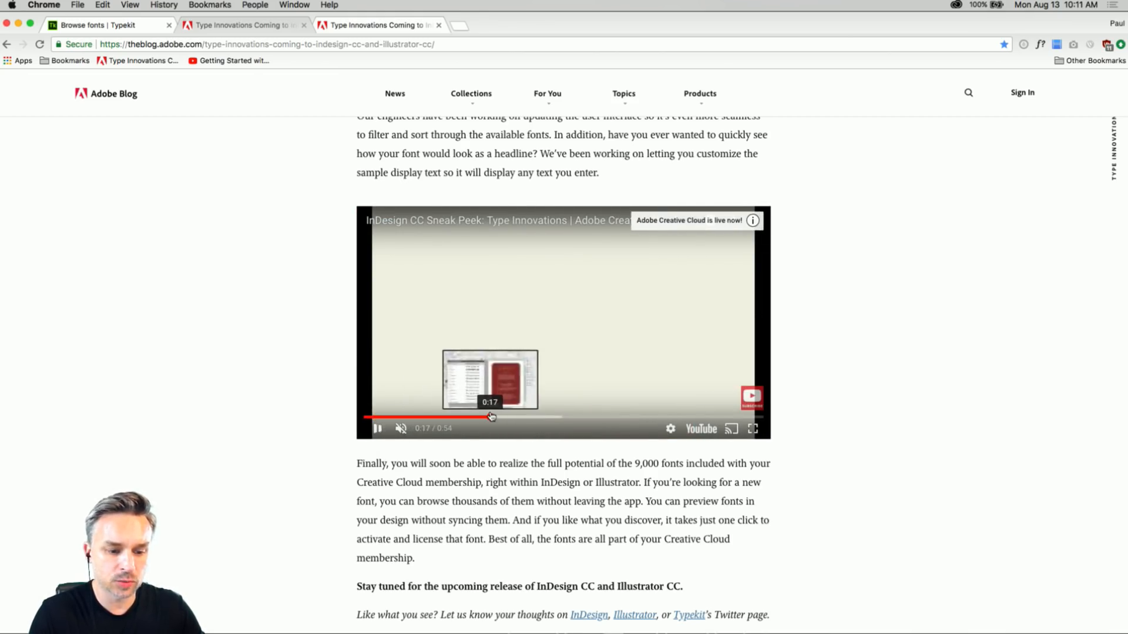
left_click(491, 417)
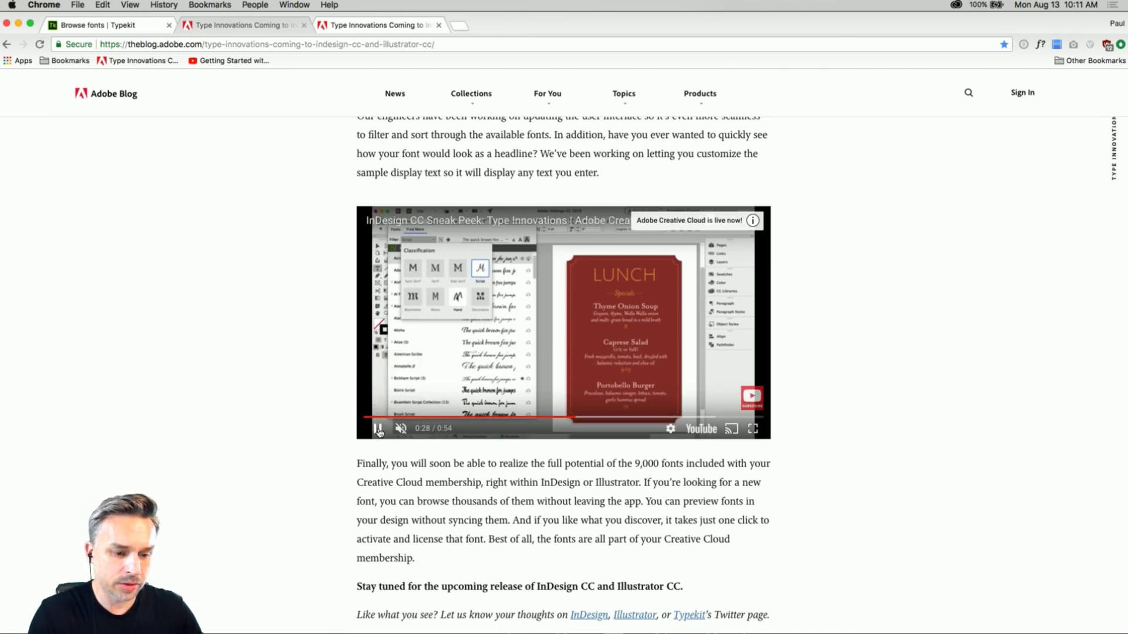
left_click(378, 429)
Switch to InDesign and take a closer look at the business card in businesscard2.indd.
left_click(18, 23)
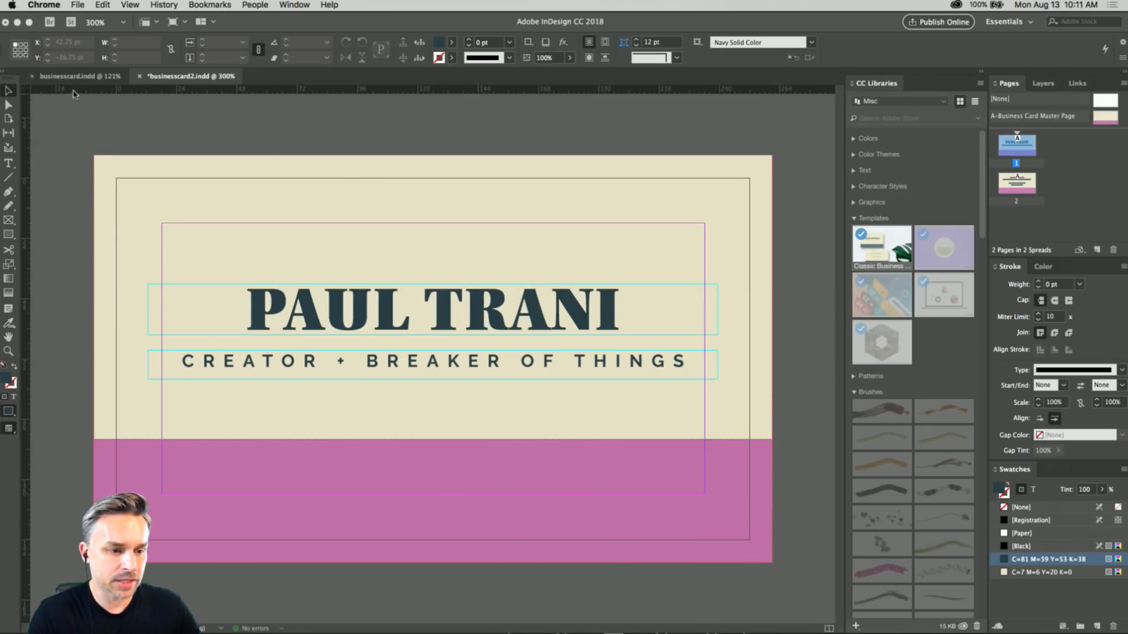
scroll(383, 184, "up", 2)
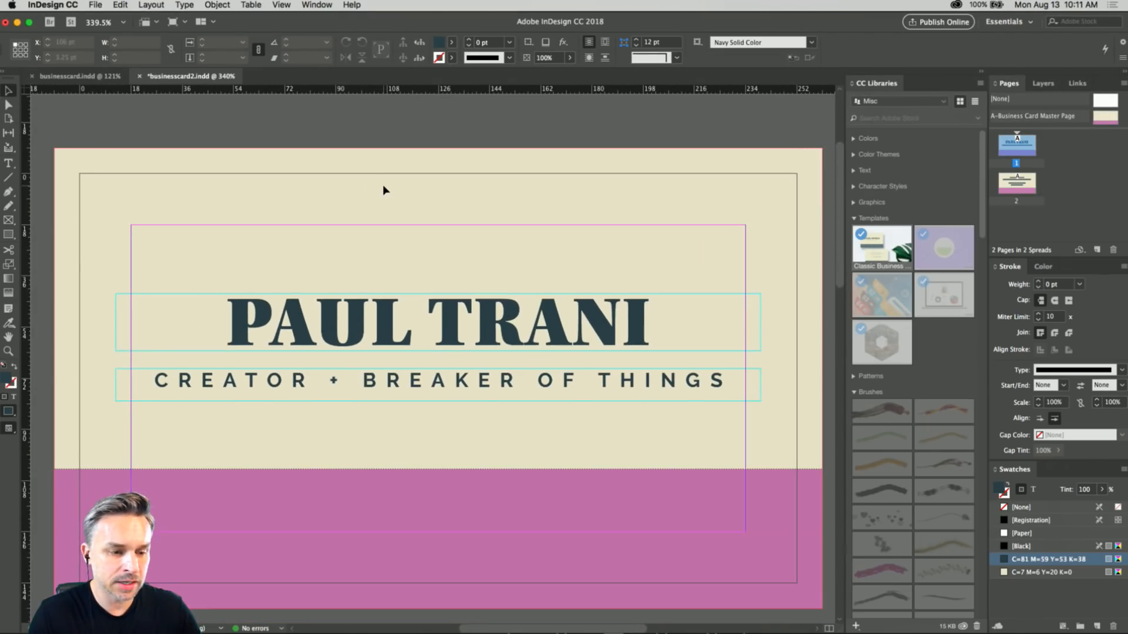
scroll(165, 106, "down", 5)
scroll(165, 107, "up", 8)
scroll(166, 111, "down", 3)
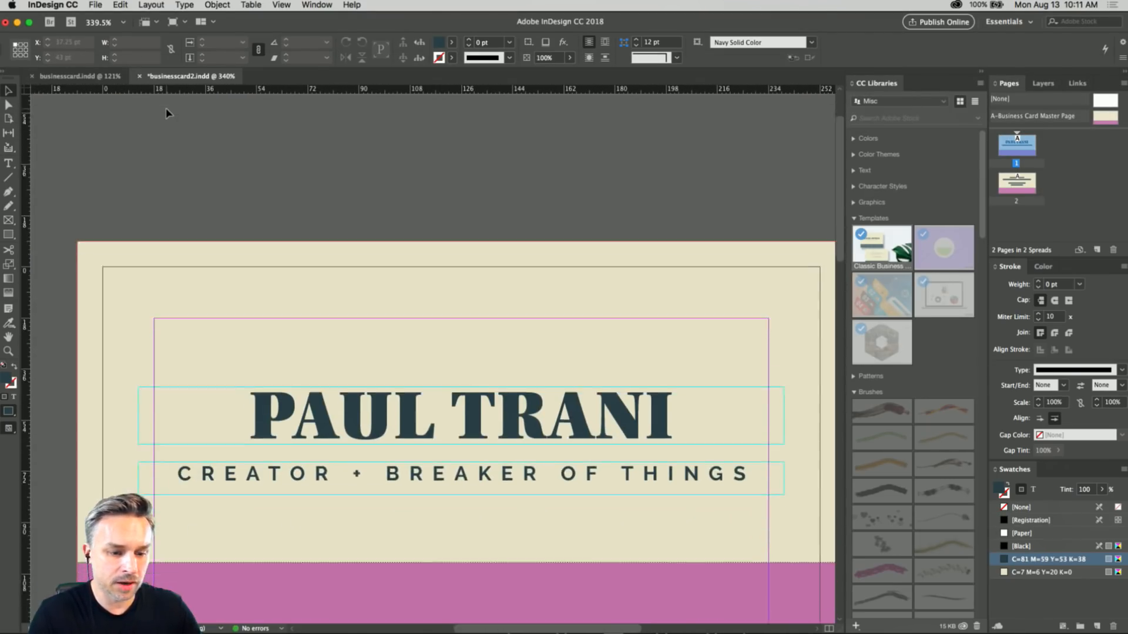
Collapse the CC Libraries panel to widen the canvas and start setting up a new document.
scroll(166, 113, "down", 1)
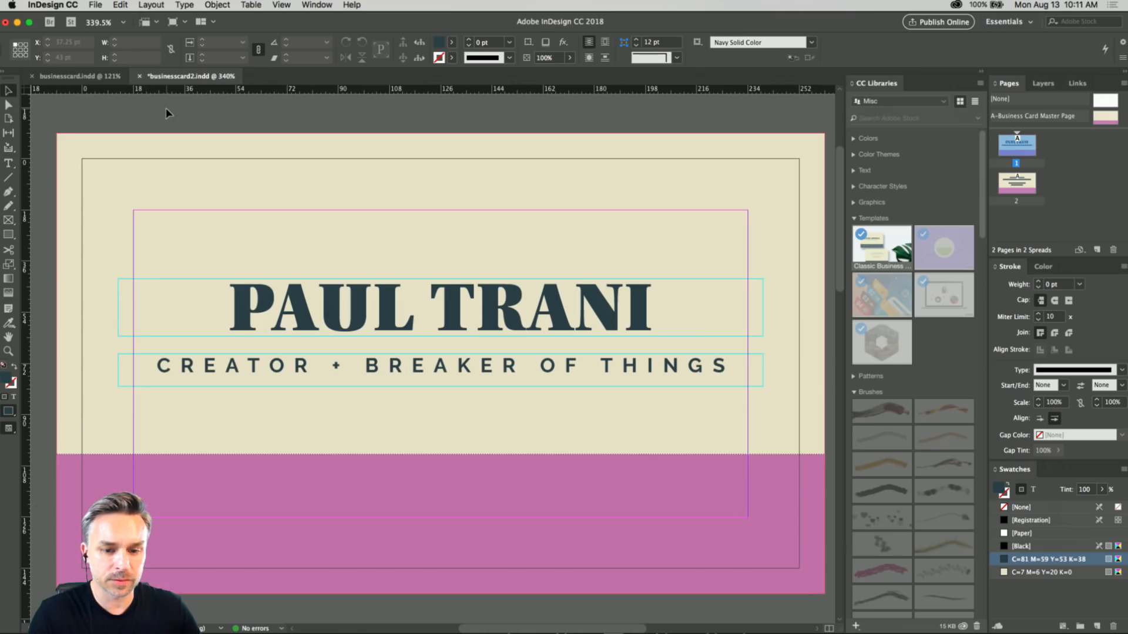
left_click(977, 72)
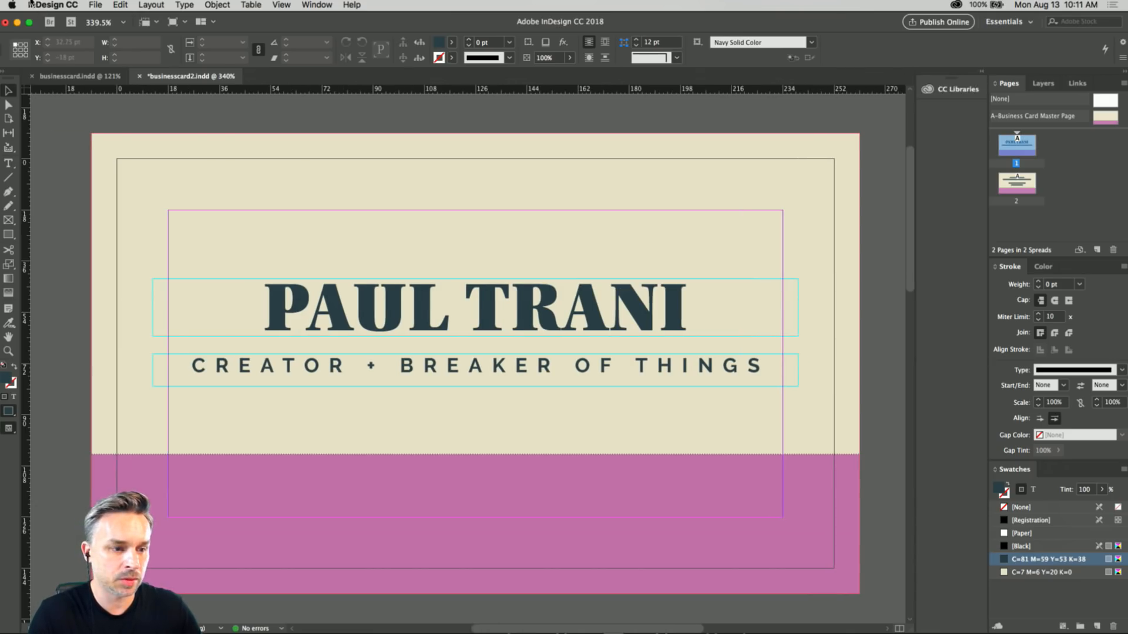
left_click(96, 6)
mouse_move(111, 19)
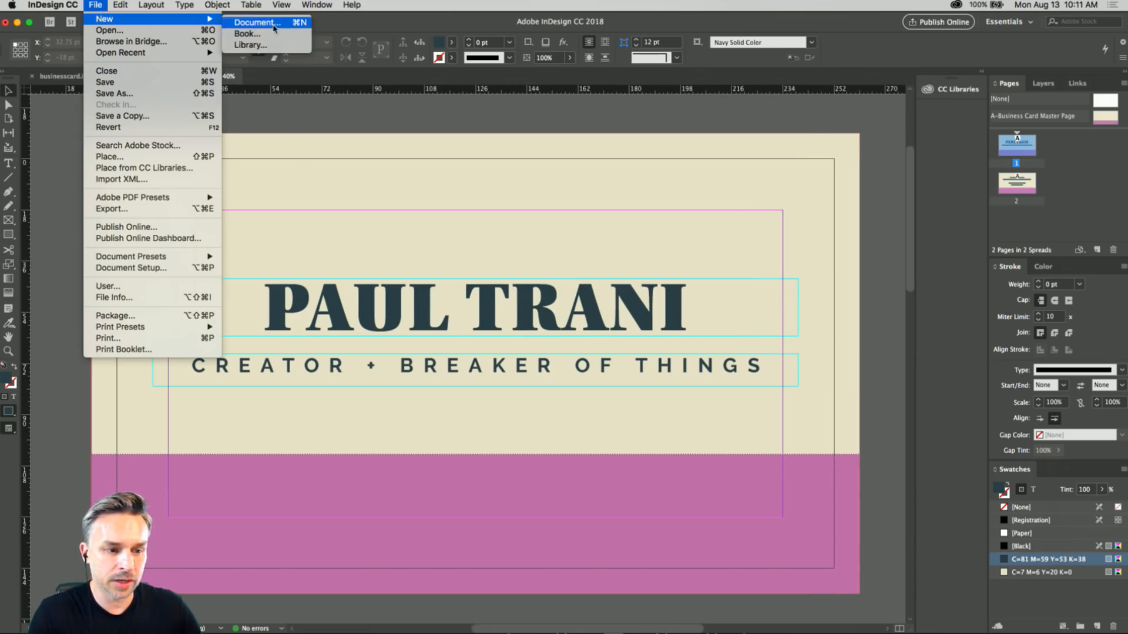
left_click(269, 24)
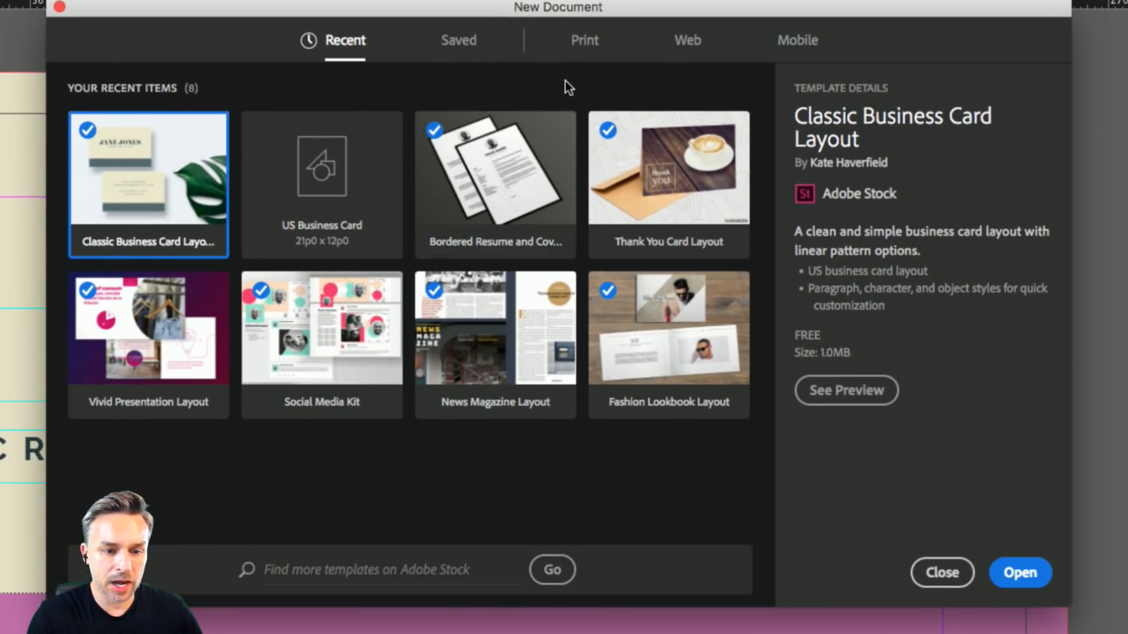
Browse the print templates and preview the Stylish Business Card Set.
left_click(579, 38)
scroll(636, 432, "down", 10)
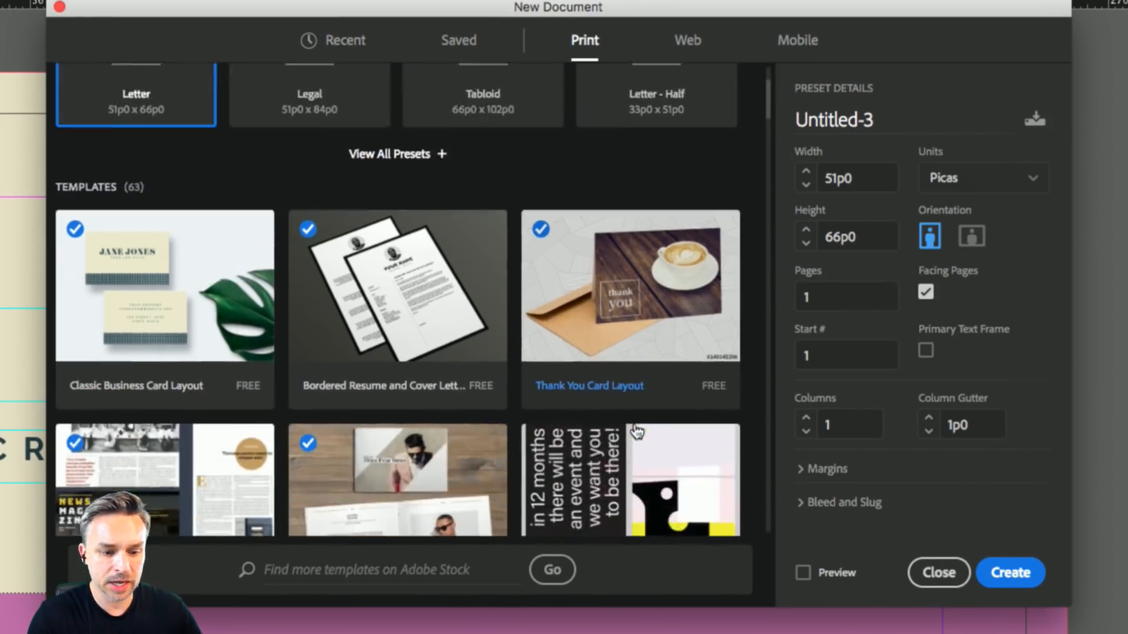
scroll(635, 432, "down", 4)
scroll(620, 212, "up", 4)
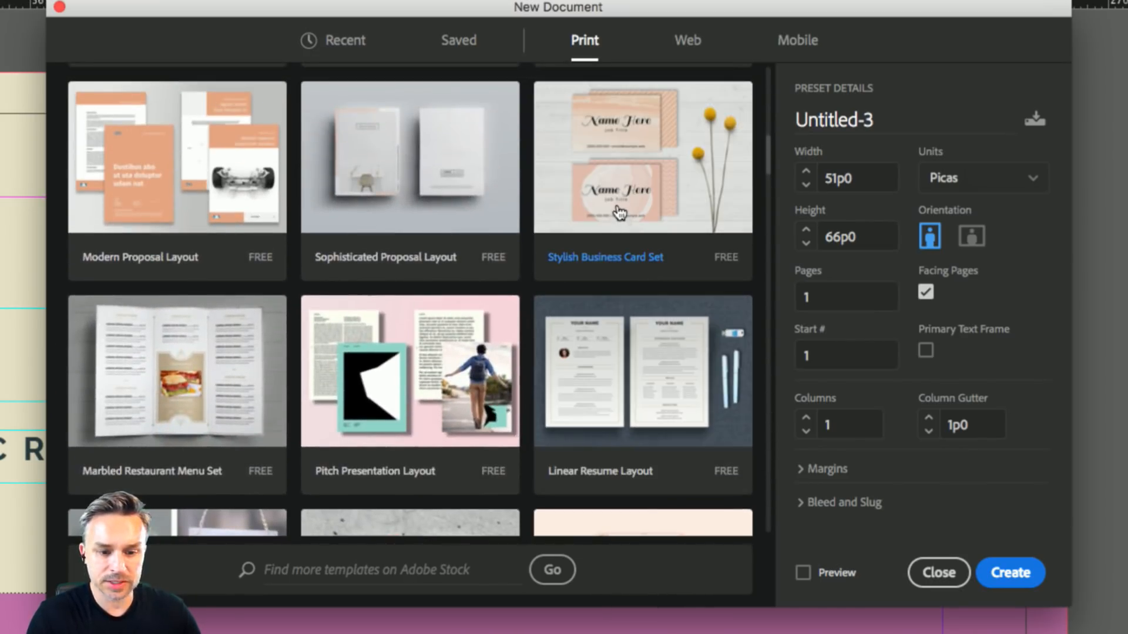
left_click(620, 212)
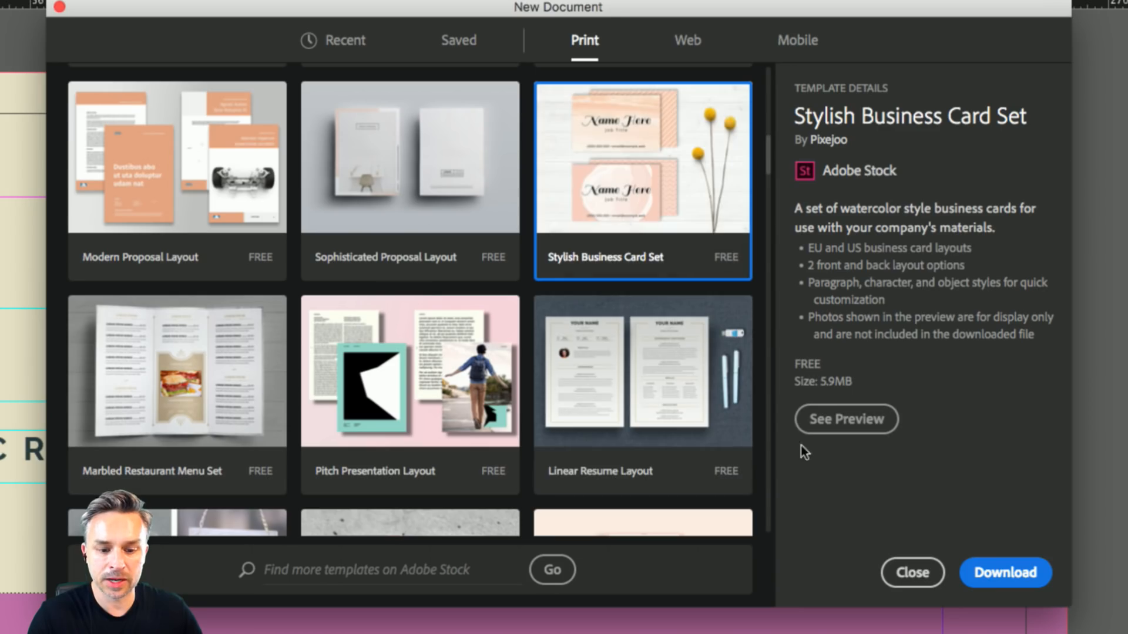
left_click(825, 434)
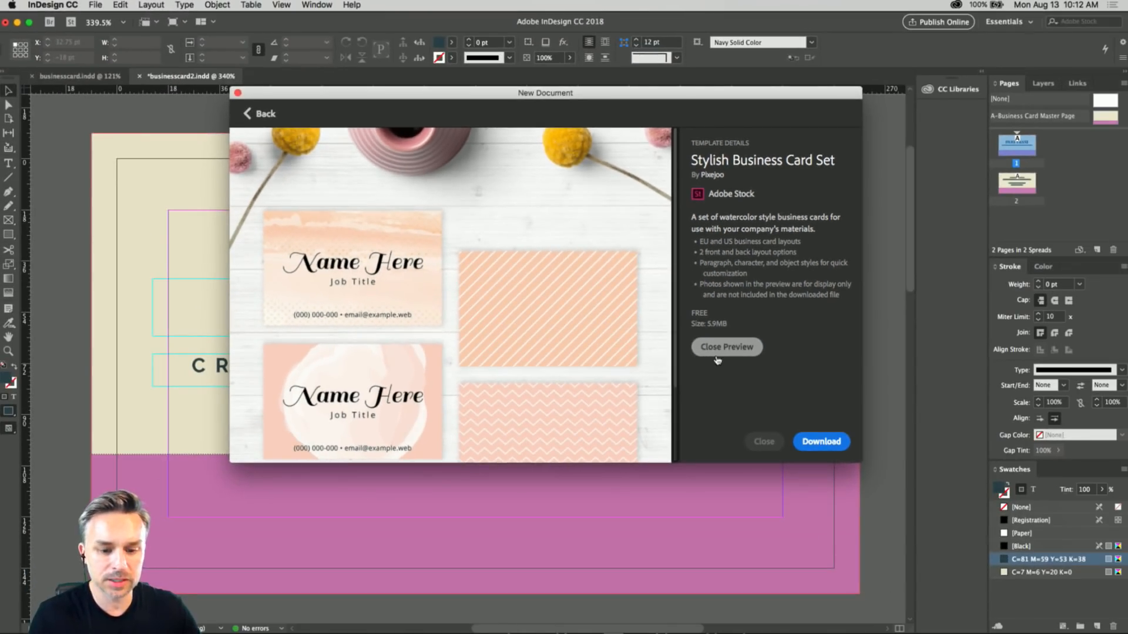
Try twice to download the Stylish Business Card Set template, dismissing the blank pop-up window each time.
left_click(821, 449)
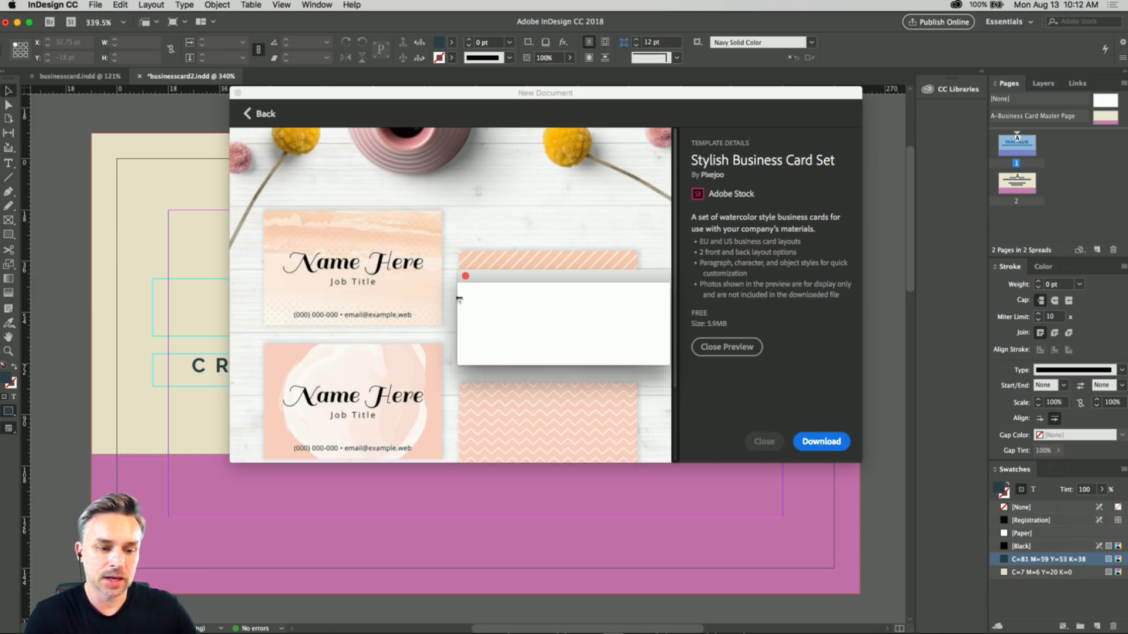
left_click_drag(525, 277, 526, 245)
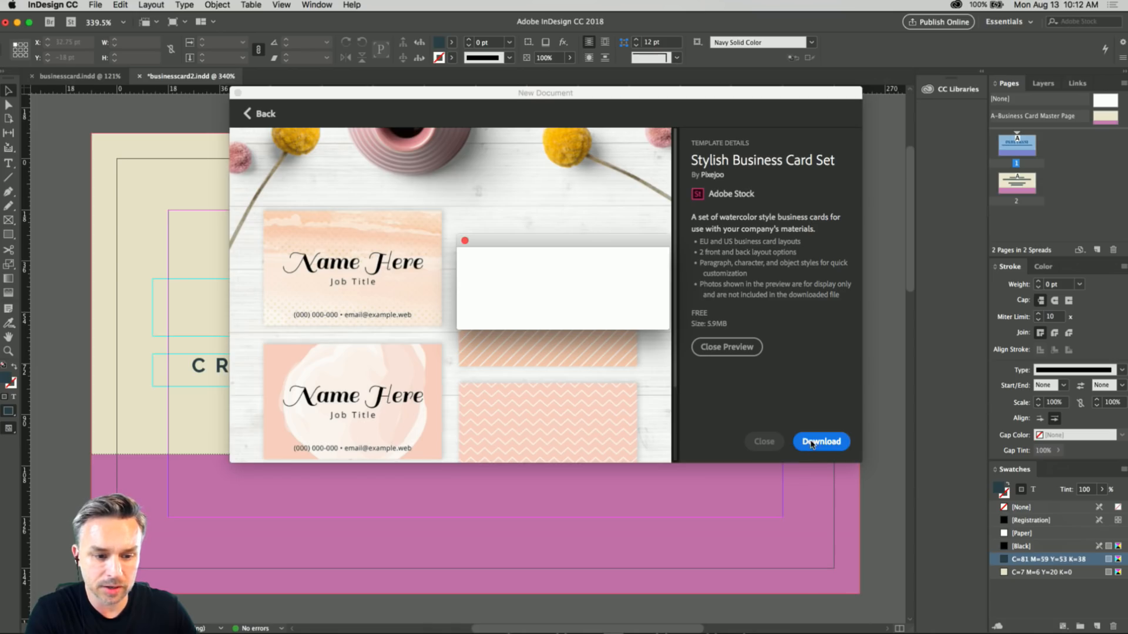
left_click(463, 242)
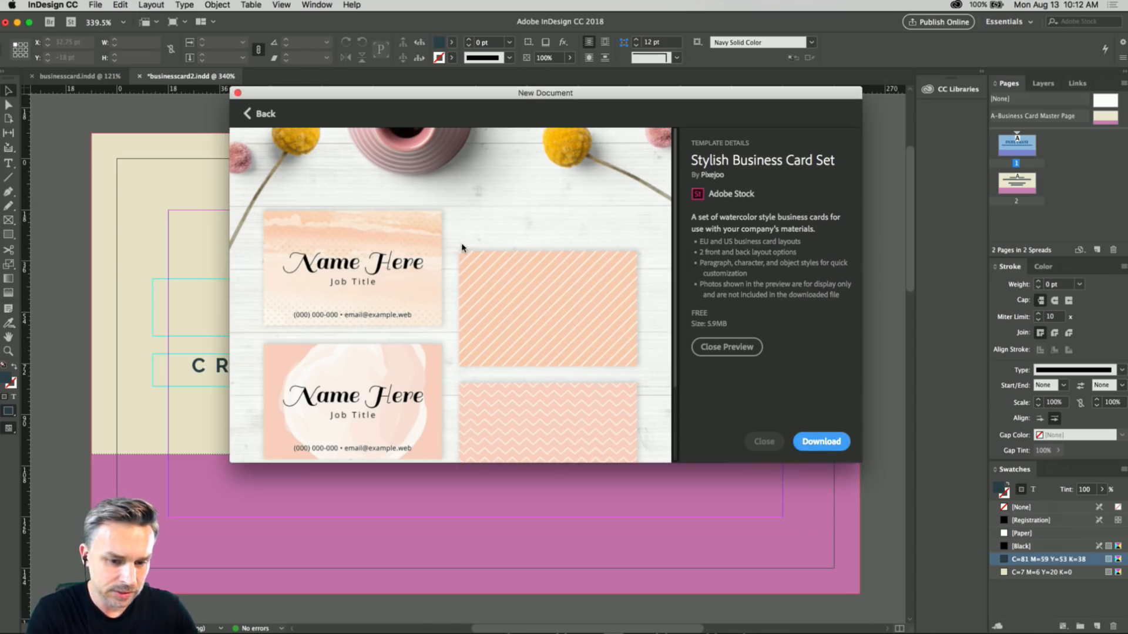
left_click(816, 445)
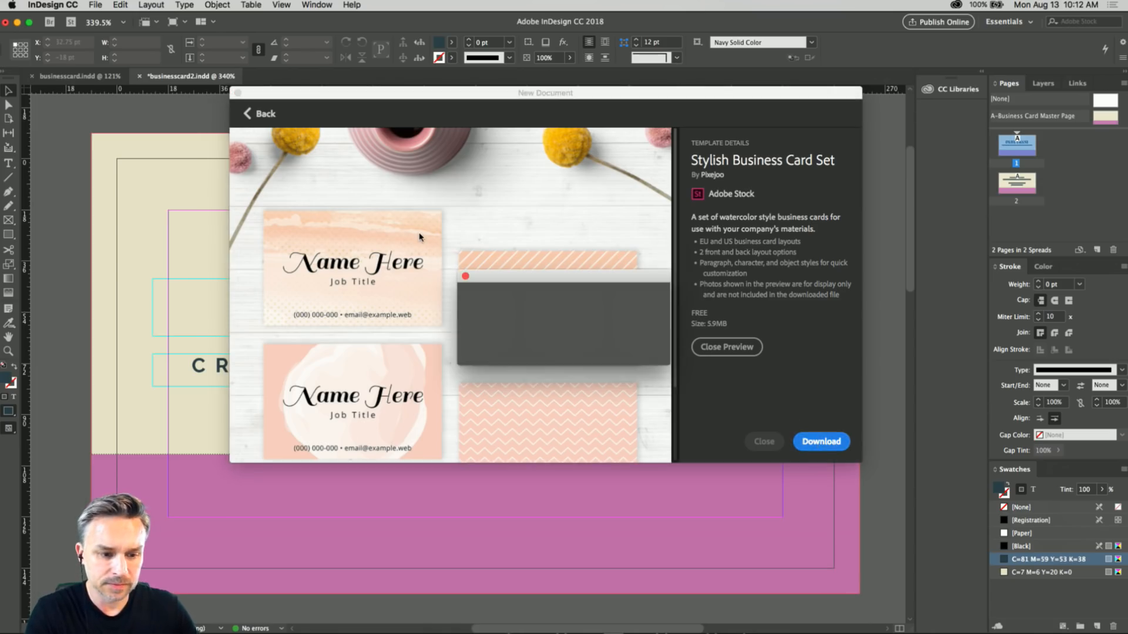
left_click(465, 277)
Leave the template preview and create a blank 21p0 x 12p0 document from the recent US Business Card preset.
left_click(259, 115)
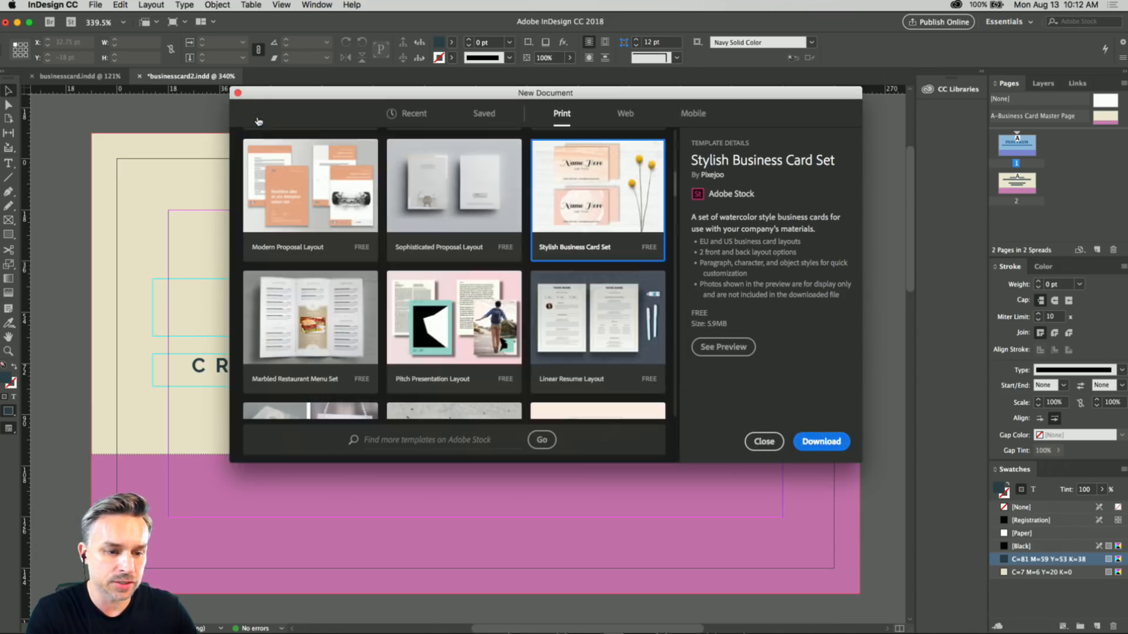
scroll(441, 231, "up", 8)
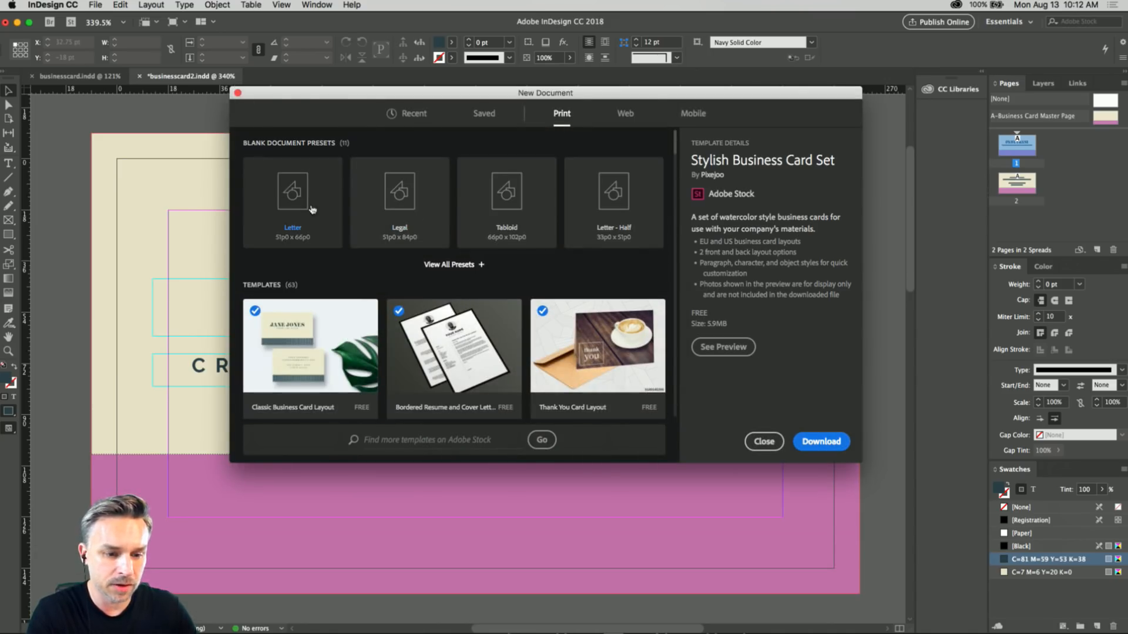
left_click(484, 115)
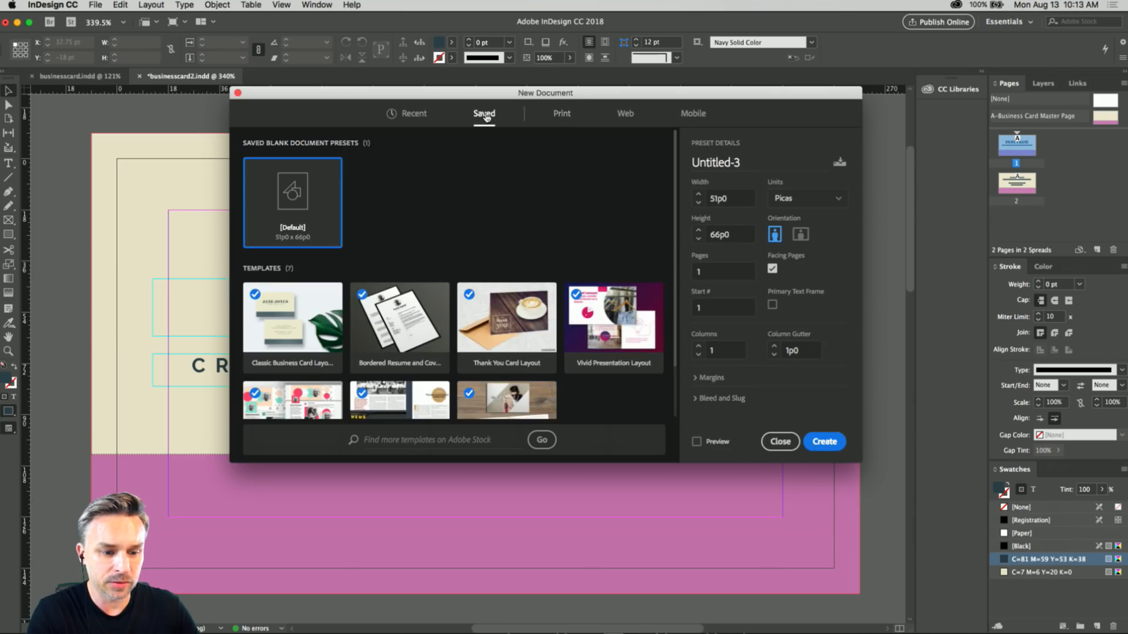
left_click(413, 115)
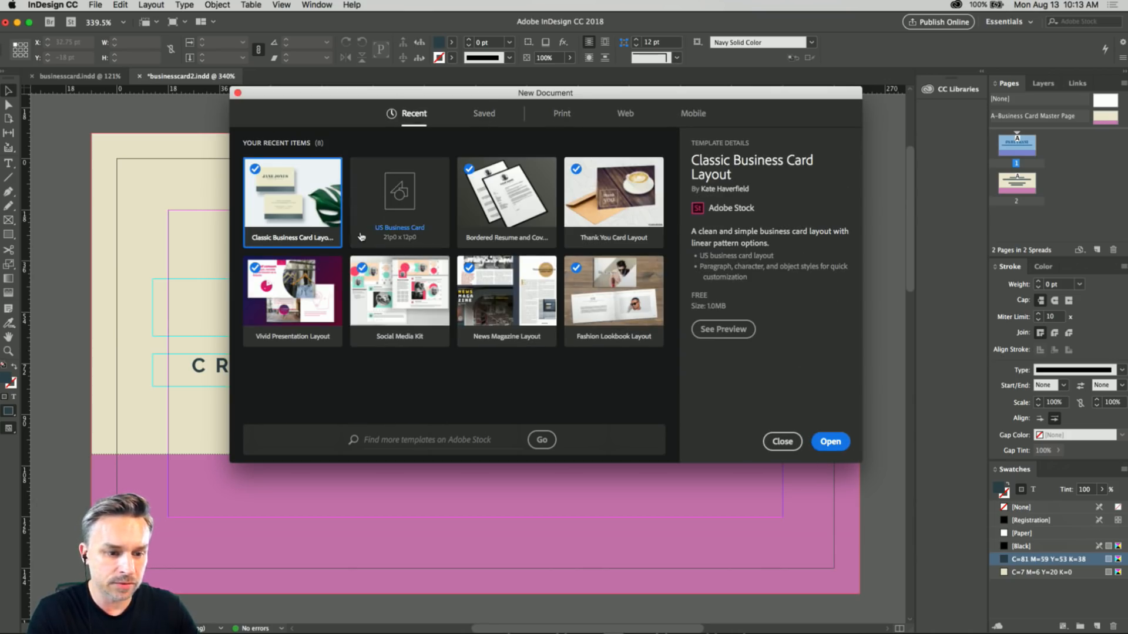
left_click(380, 214)
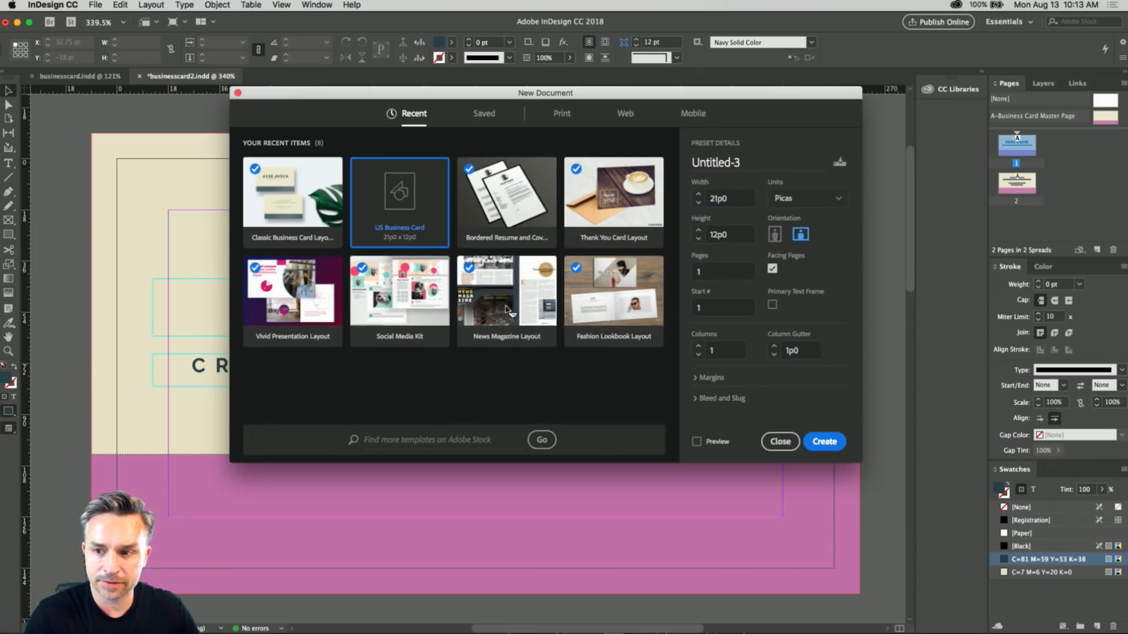
left_click(822, 442)
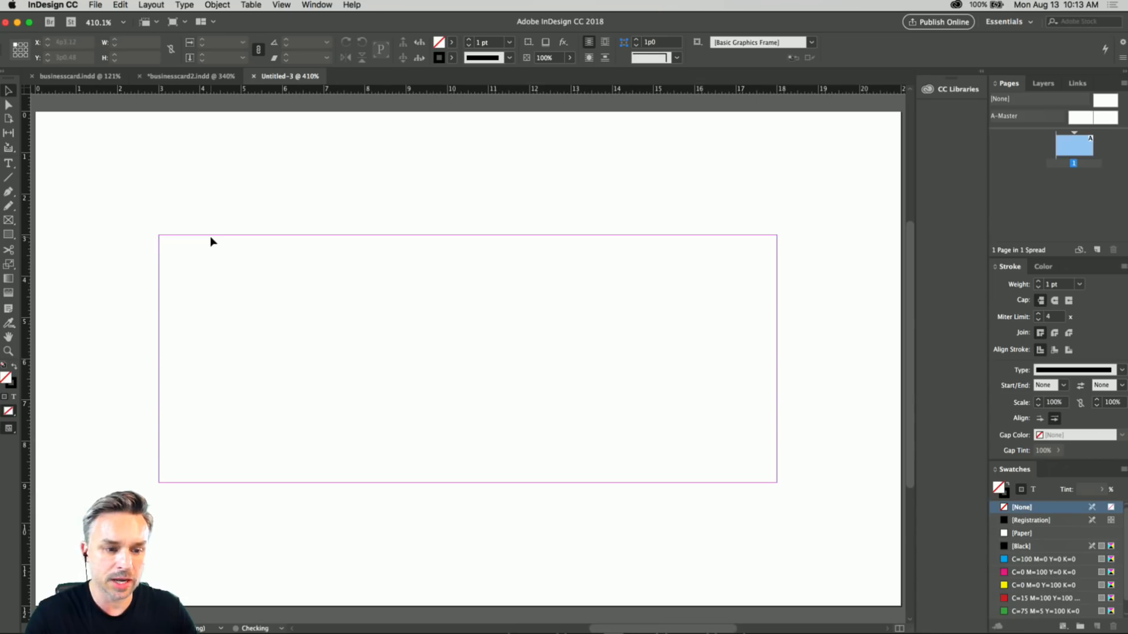
Copy the large name heading's text frame from businesscard2.indd into the new business card document.
left_click(187, 76)
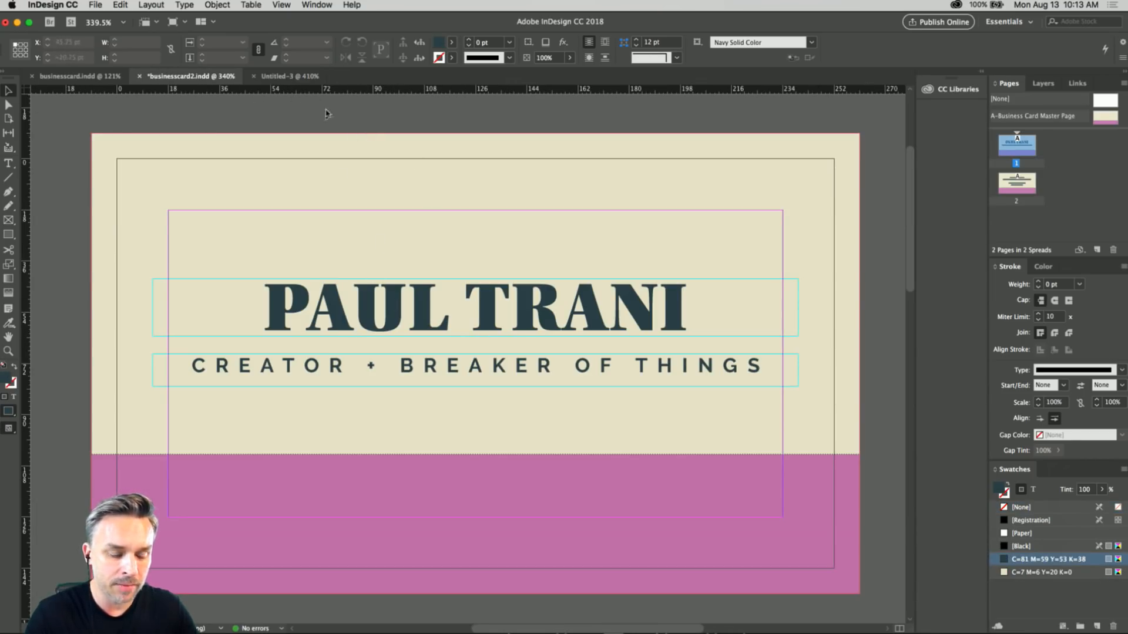
left_click(360, 320)
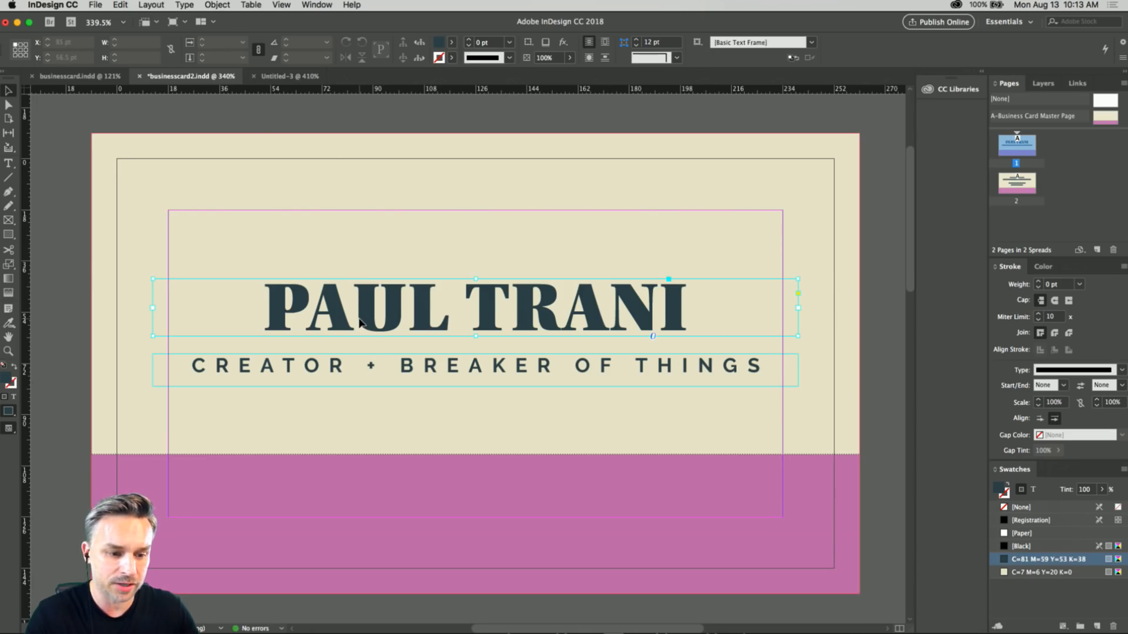
left_click(275, 77)
key("ctrl+v")
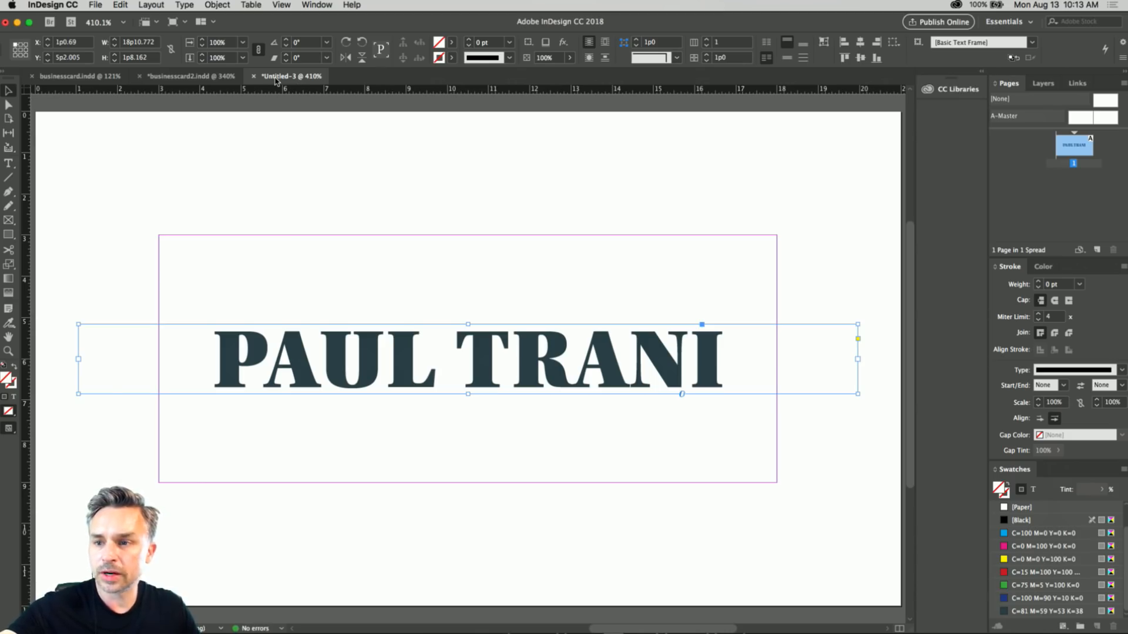
Replace the text of the pasted heading with a different person's full name in capitals.
double_click(363, 355)
key("super+a")
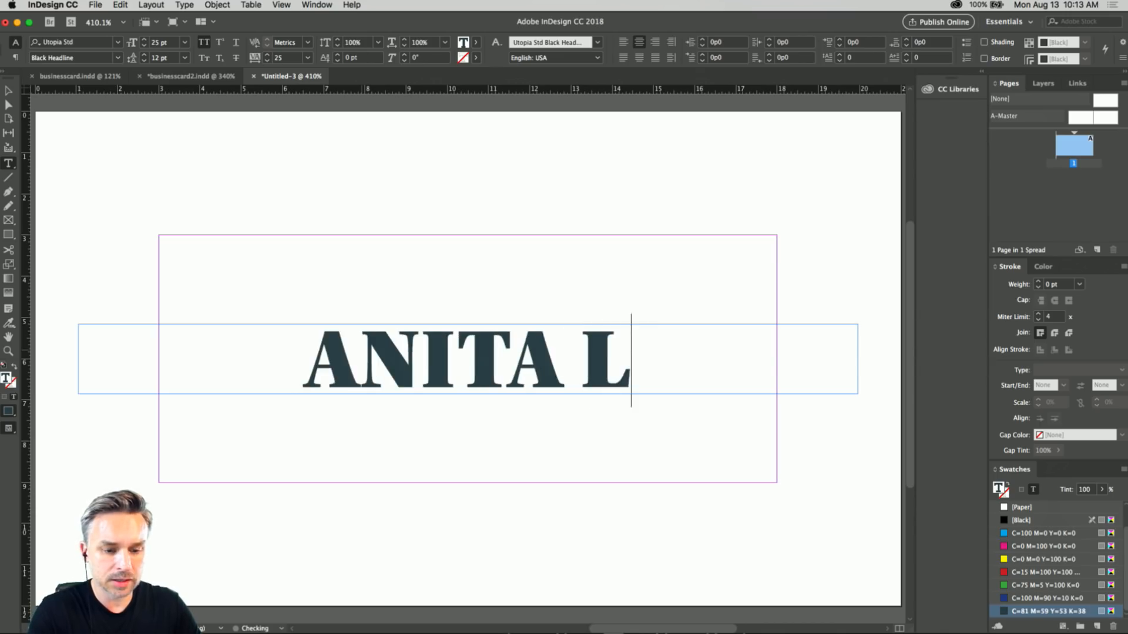
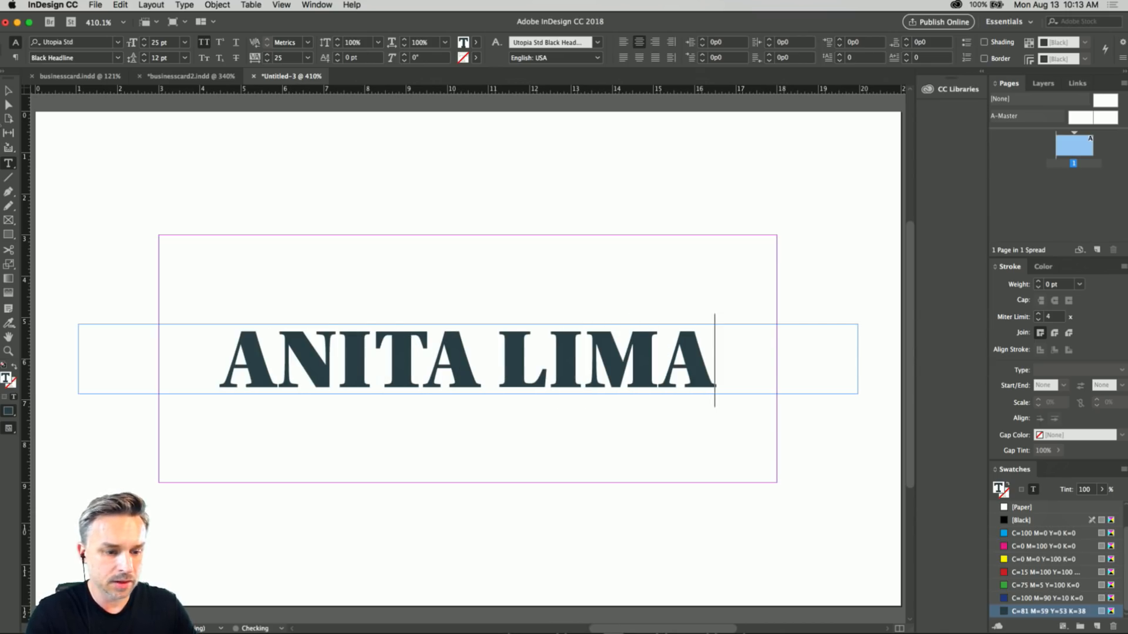
left_click(8, 91)
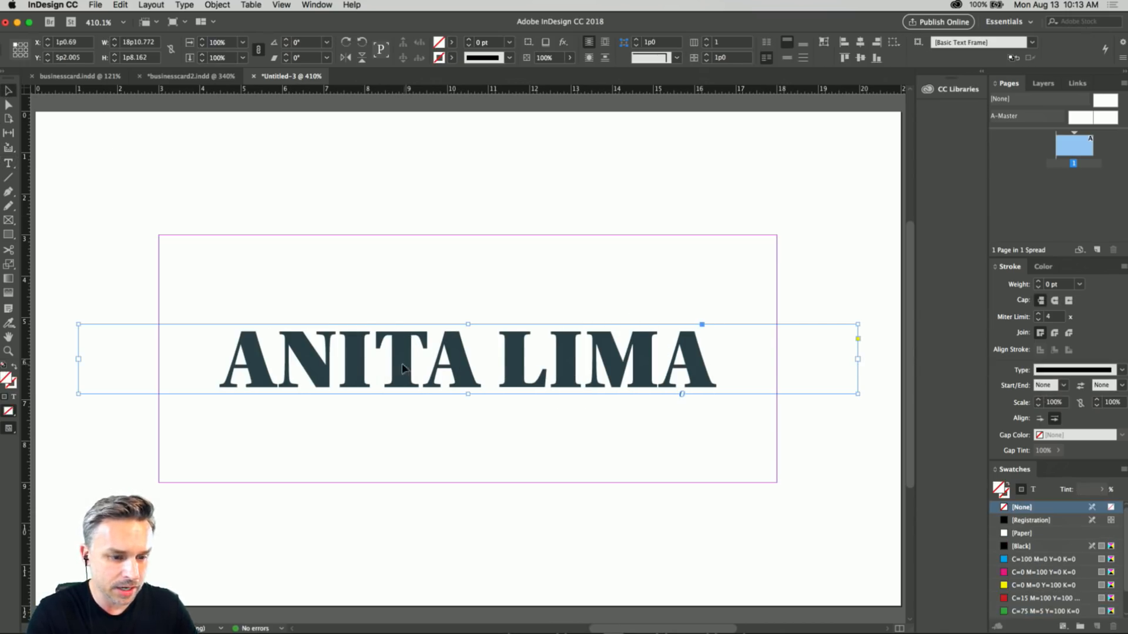
Draw a text frame about 9p4 by 2p3 above the uppercase heading and enter the same full name in title case.
left_click(9, 165)
left_click_drag(265, 187, 650, 281)
type("n")
key("BackSpace")
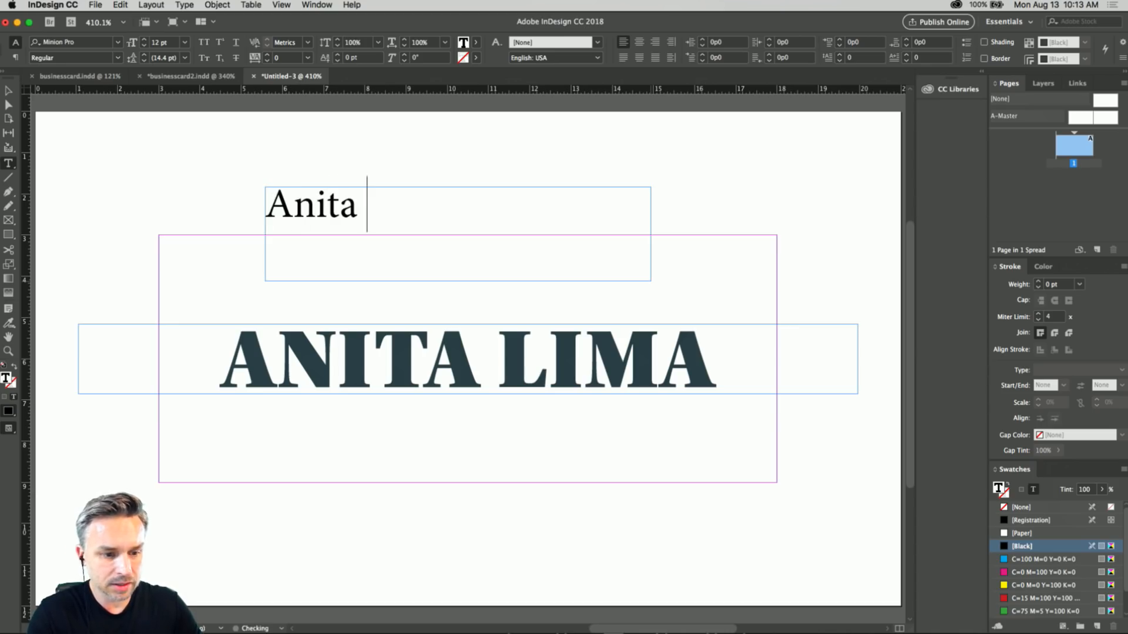
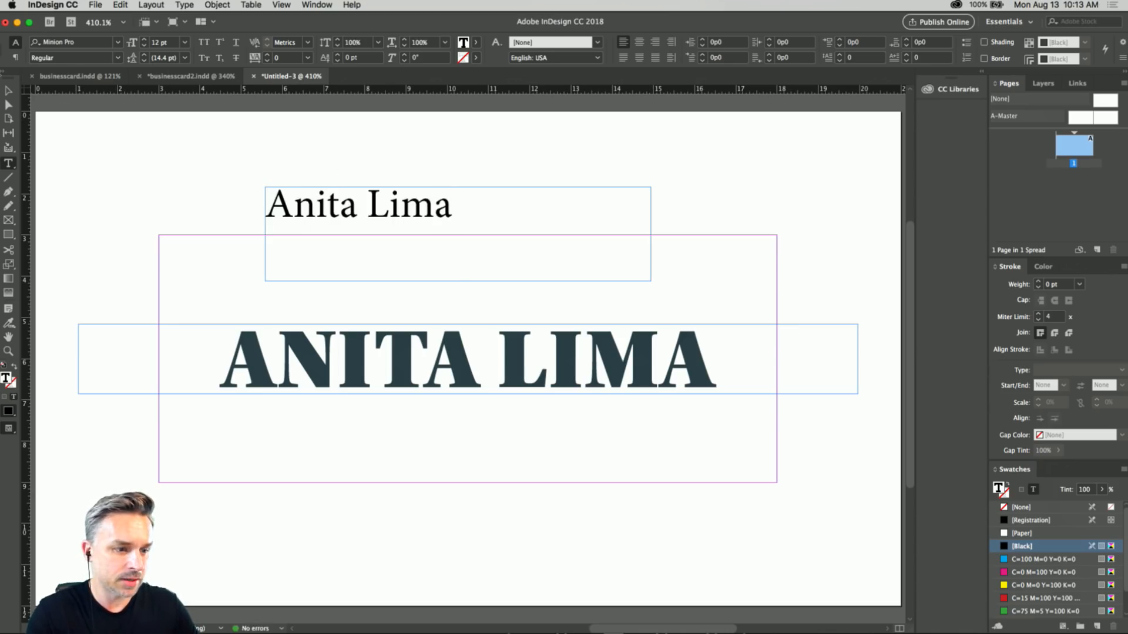
Delete the uppercase heading frame and move the title-case name frame inside the margins, to about X 6p5, Y 4p8.
key("Escape")
left_click(331, 370)
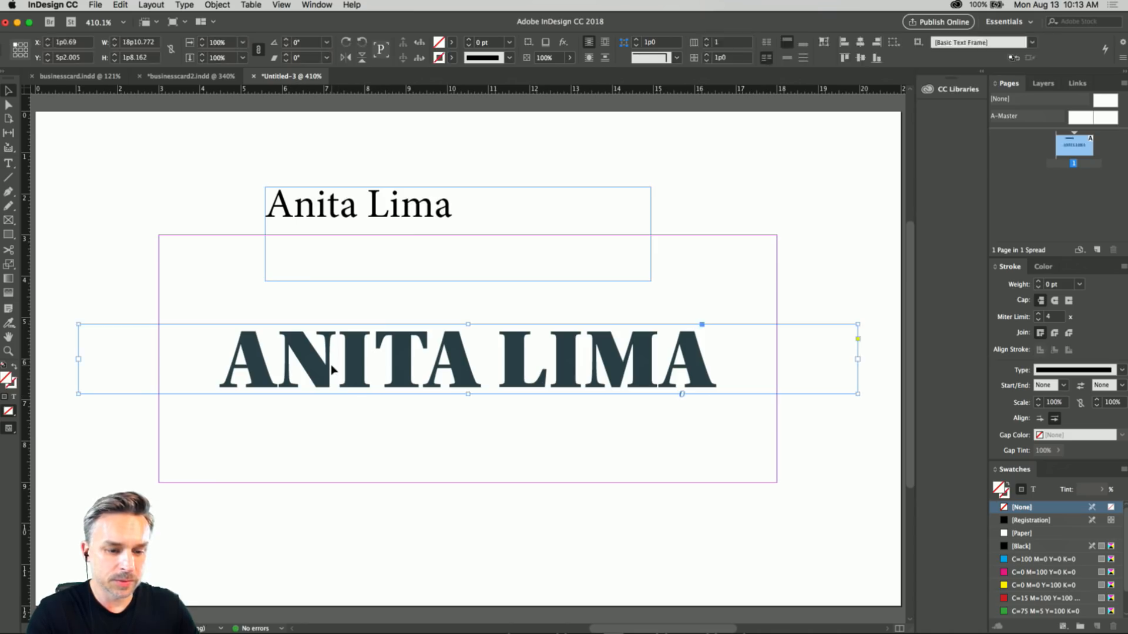
key("BackSpace")
left_click_drag(397, 222, 431, 339)
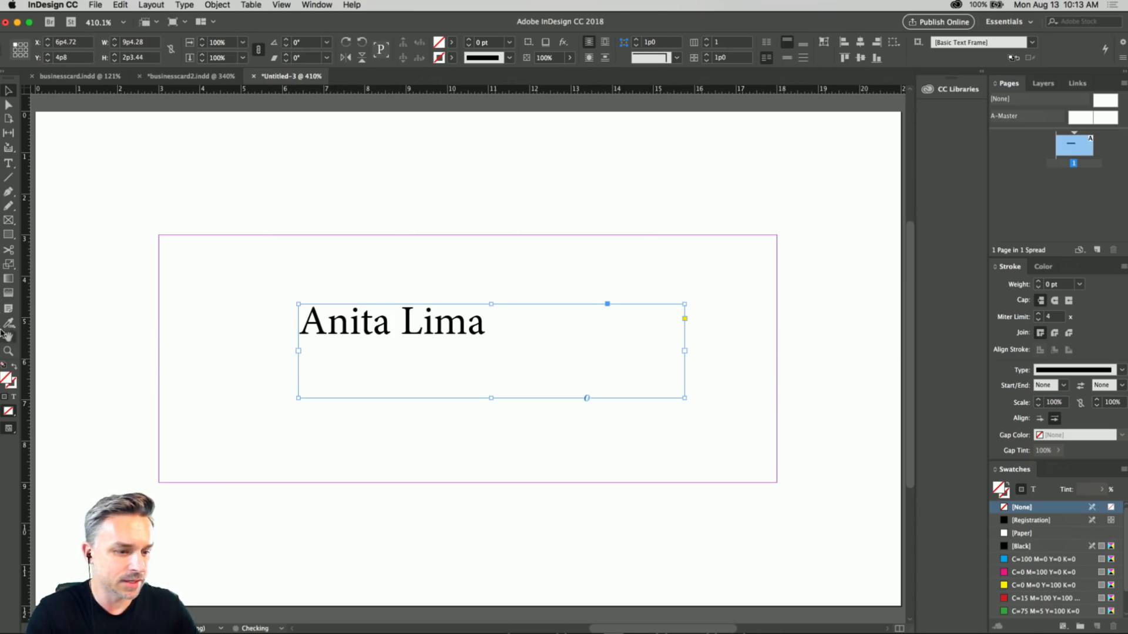
Filter the font list to Typekit fonts and apply Lust Script Regular to the name text frame.
left_click(8, 164)
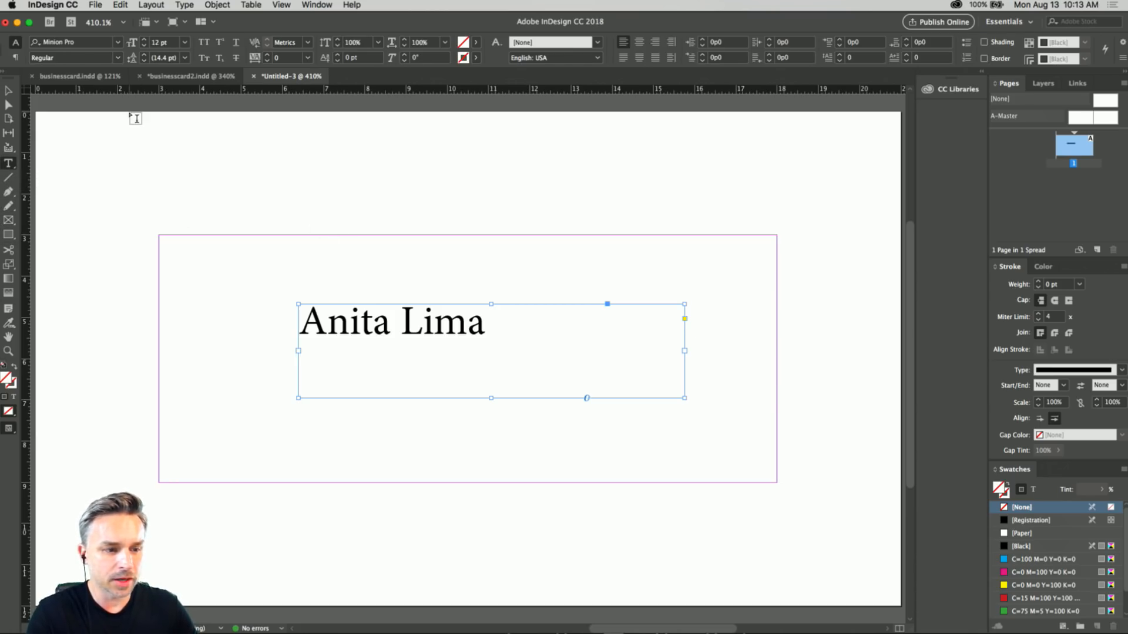
scroll(235, 231, "up", 3)
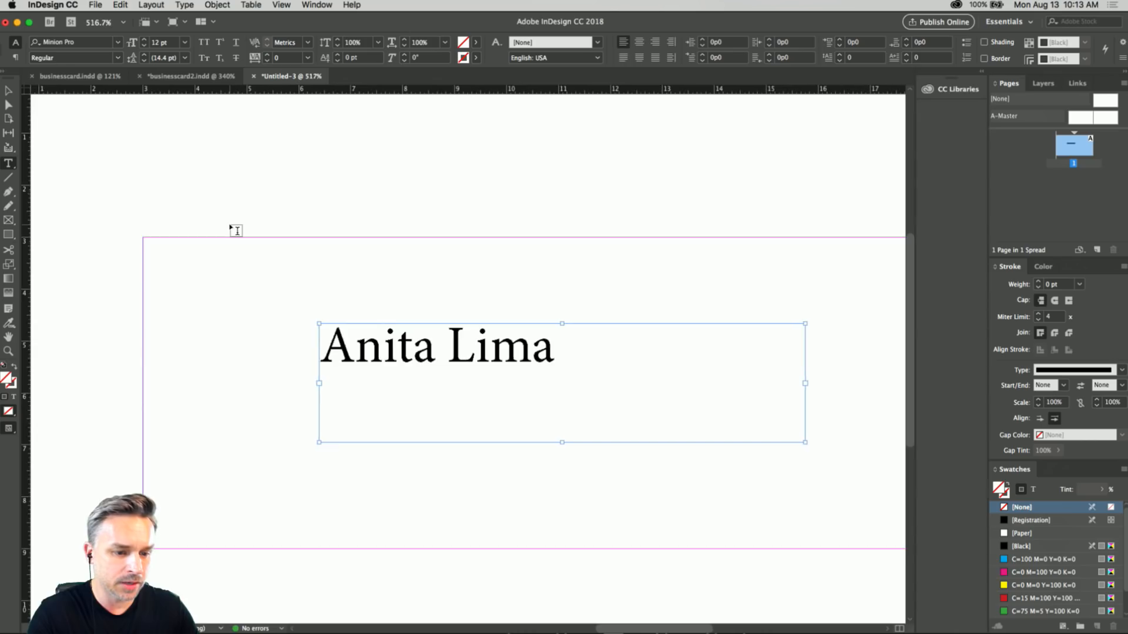
scroll(235, 231, "left", 10)
scroll(235, 231, "up", 5)
scroll(236, 230, "down", 10)
scroll(235, 230, "right", 6)
scroll(236, 230, "up", 8)
scroll(235, 231, "right", 4)
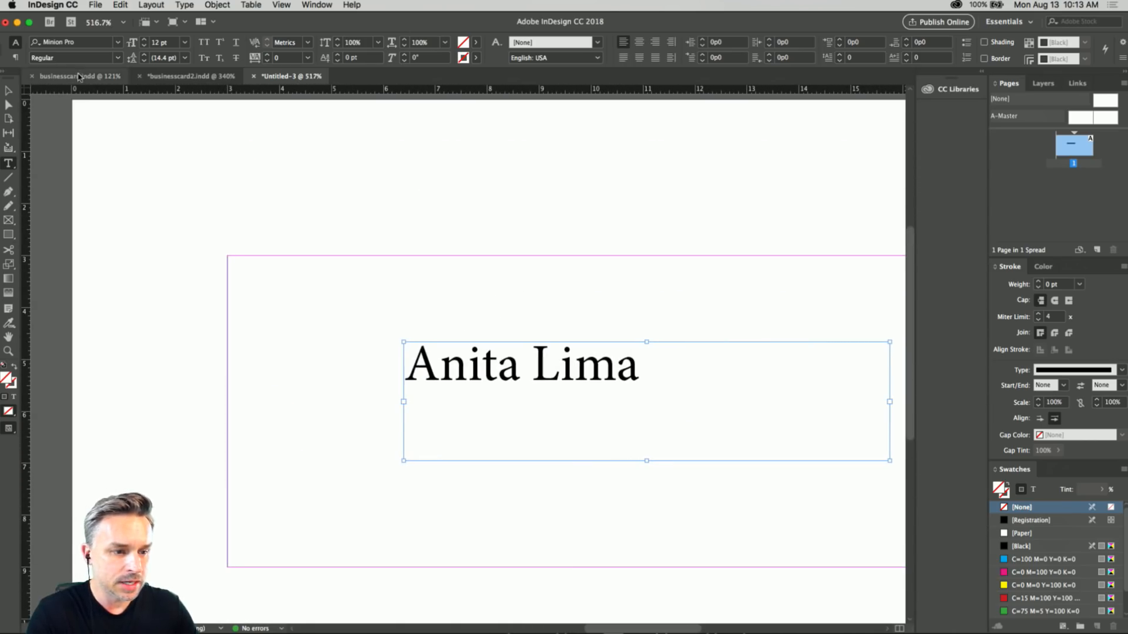
left_click(118, 42)
scroll(118, 123, "up", 8)
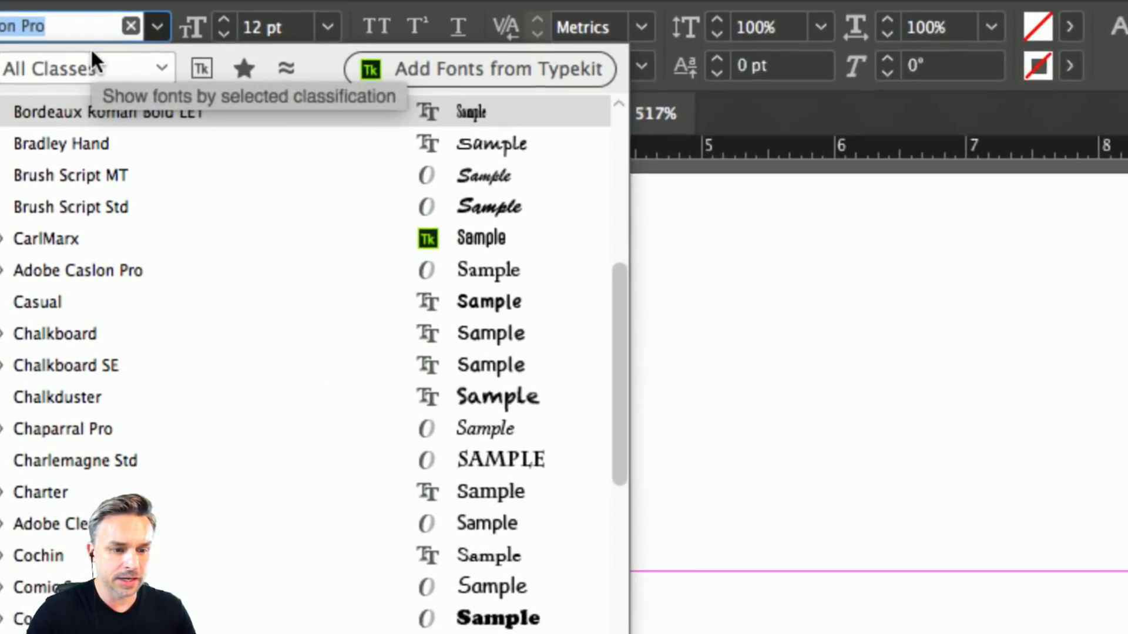
left_click(204, 69)
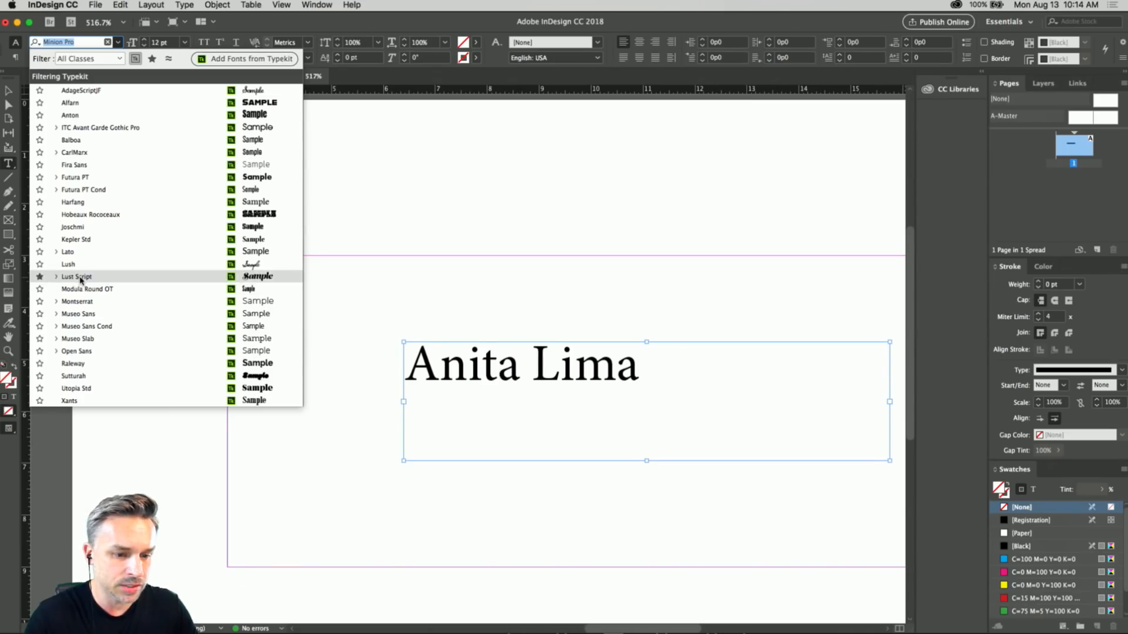
left_click(81, 280)
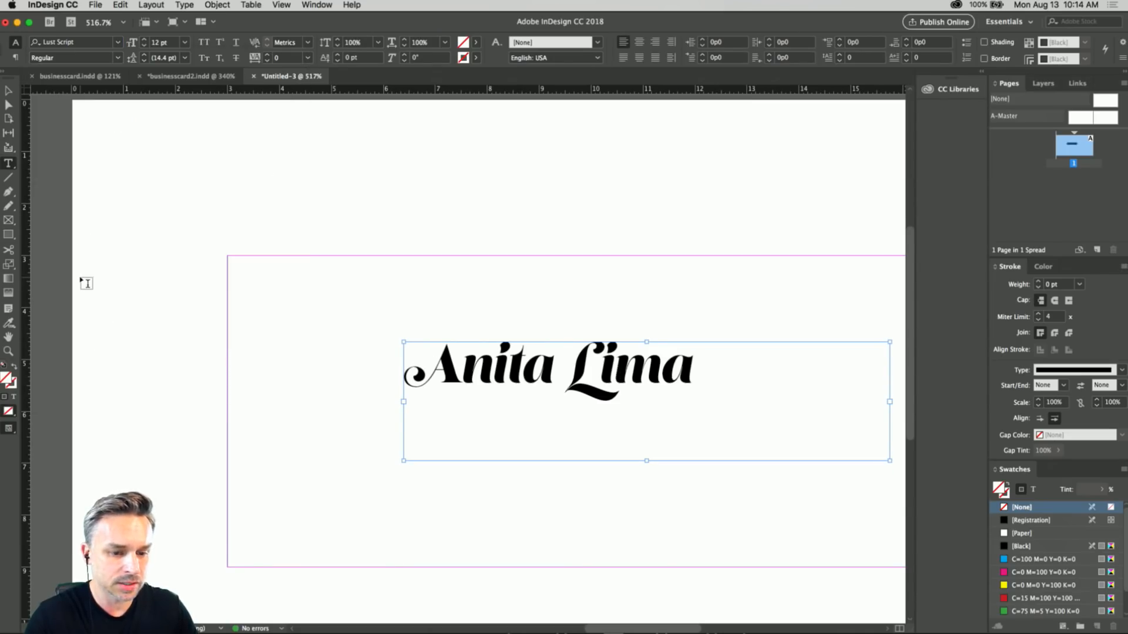
left_click(8, 92)
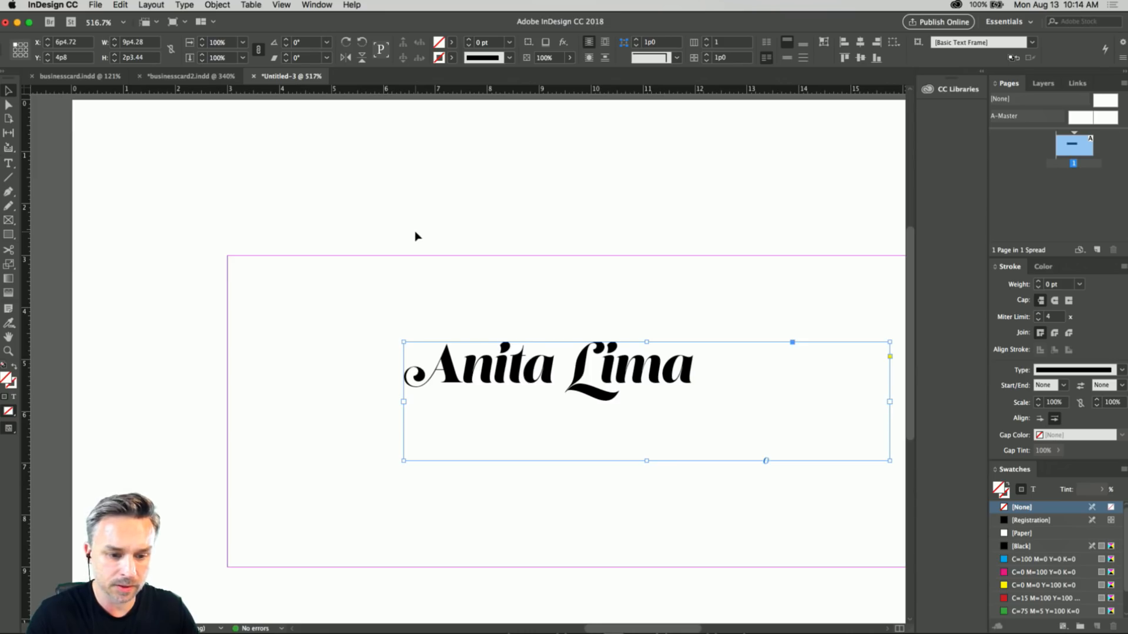
Shrink the name text frame around the script lettering to about 6p4 by 1p4.
scroll(415, 235, "up", 2)
scroll(417, 311, "down", 2)
scroll(413, 307, "down", 5)
scroll(413, 307, "up", 9)
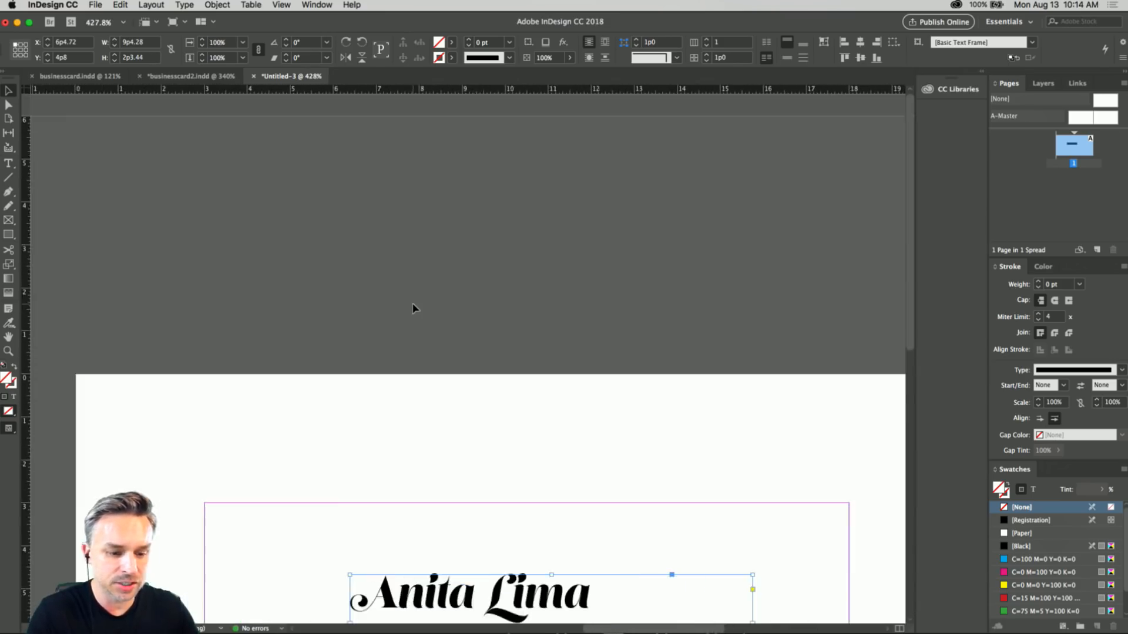
scroll(413, 307, "down", 5)
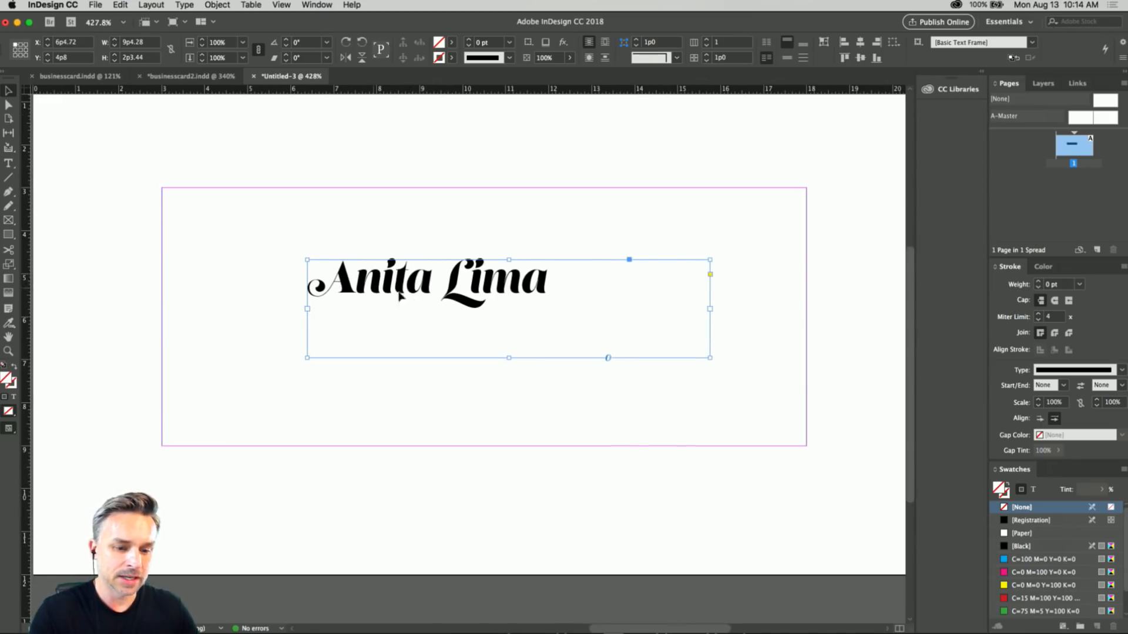
left_click_drag(710, 358, 581, 316)
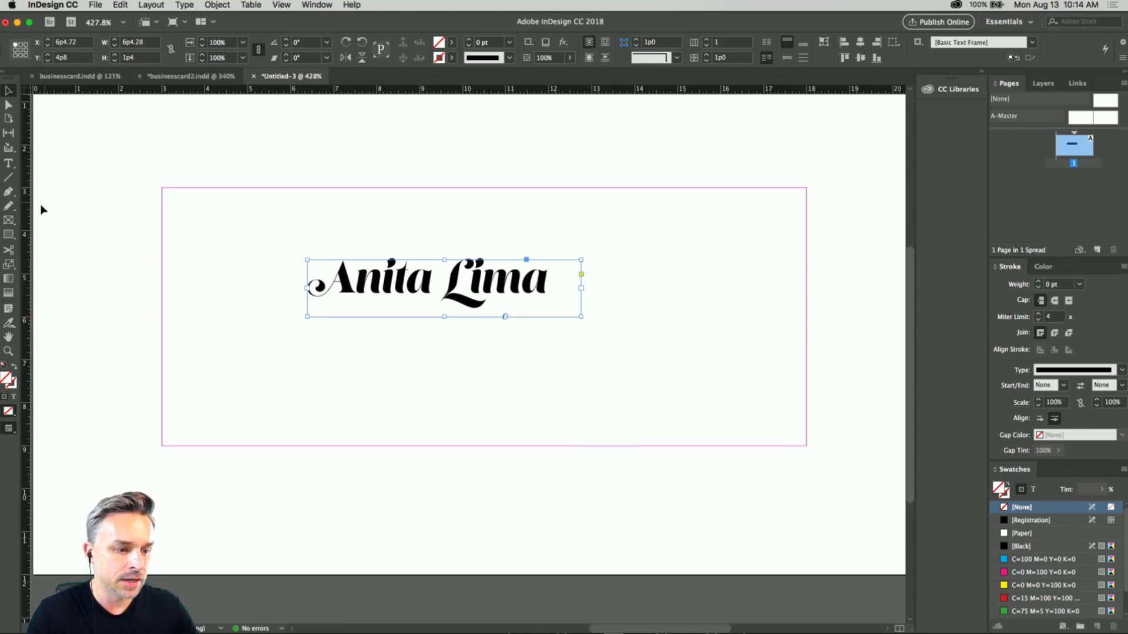
left_click(8, 164)
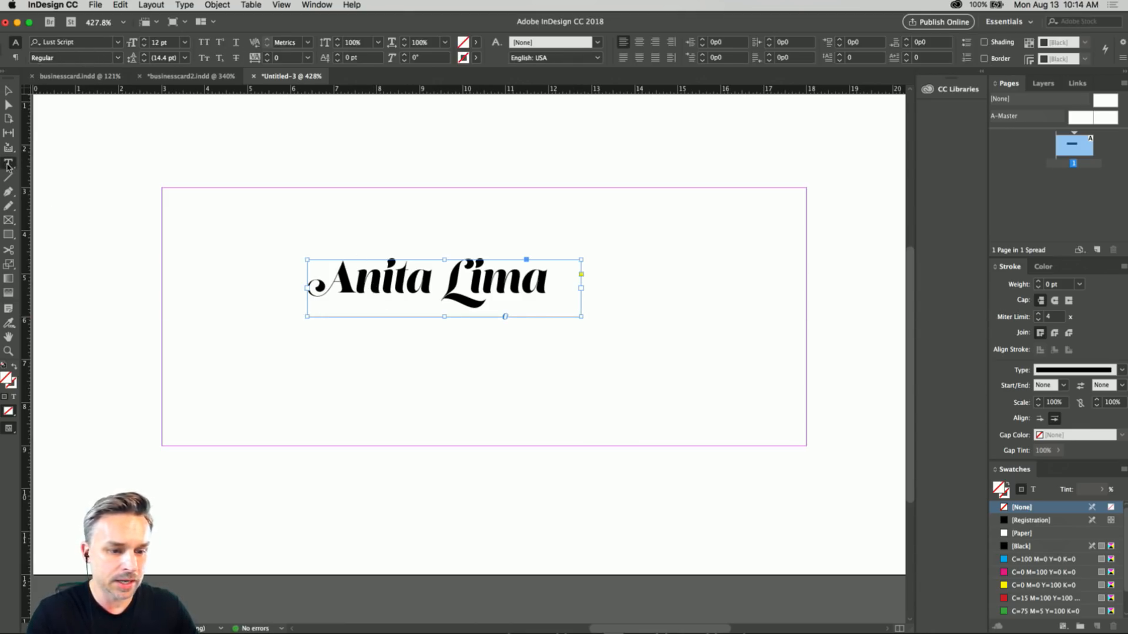
left_click(405, 275)
left_click_drag(550, 275, 159, 256)
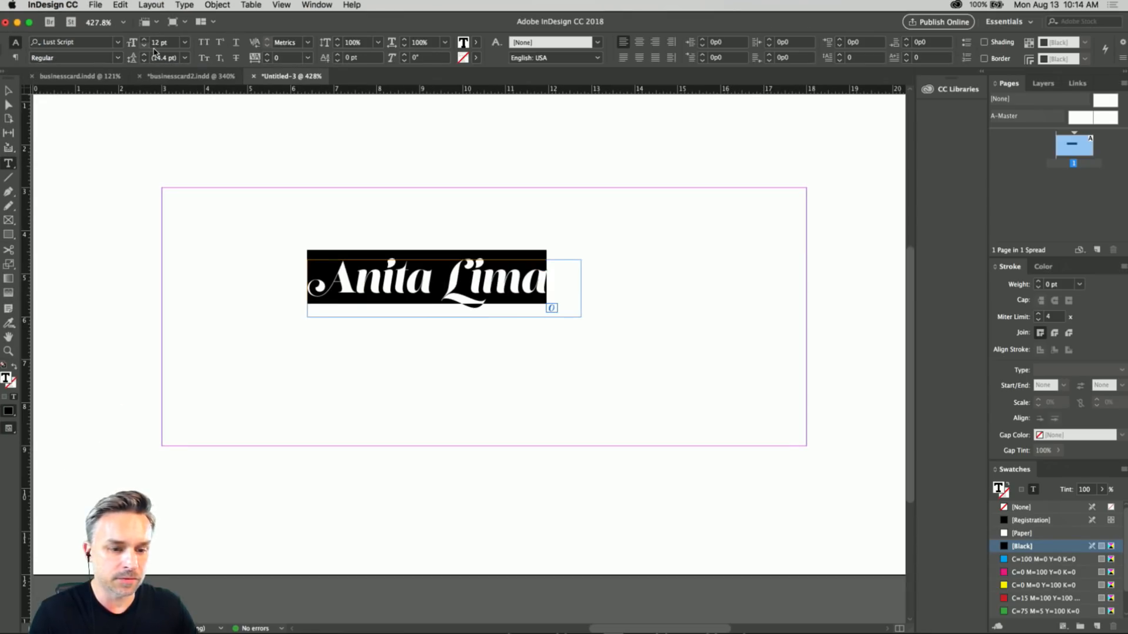
key("Escape")
Move the name text frame within the margins to about X 9p0, Y 3p11.
left_click_drag(399, 288, 512, 274)
key("super+minus")
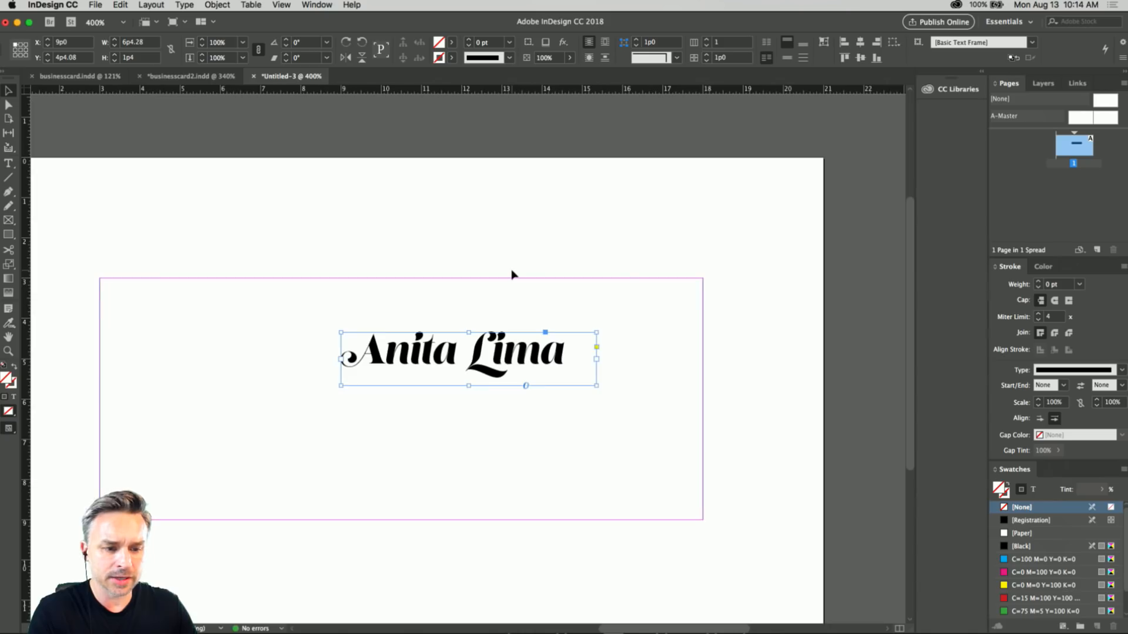
scroll(513, 275, "left", 5)
scroll(513, 275, "down", 2)
scroll(513, 275, "up", 2)
scroll(512, 275, "right", 2)
key("super+0")
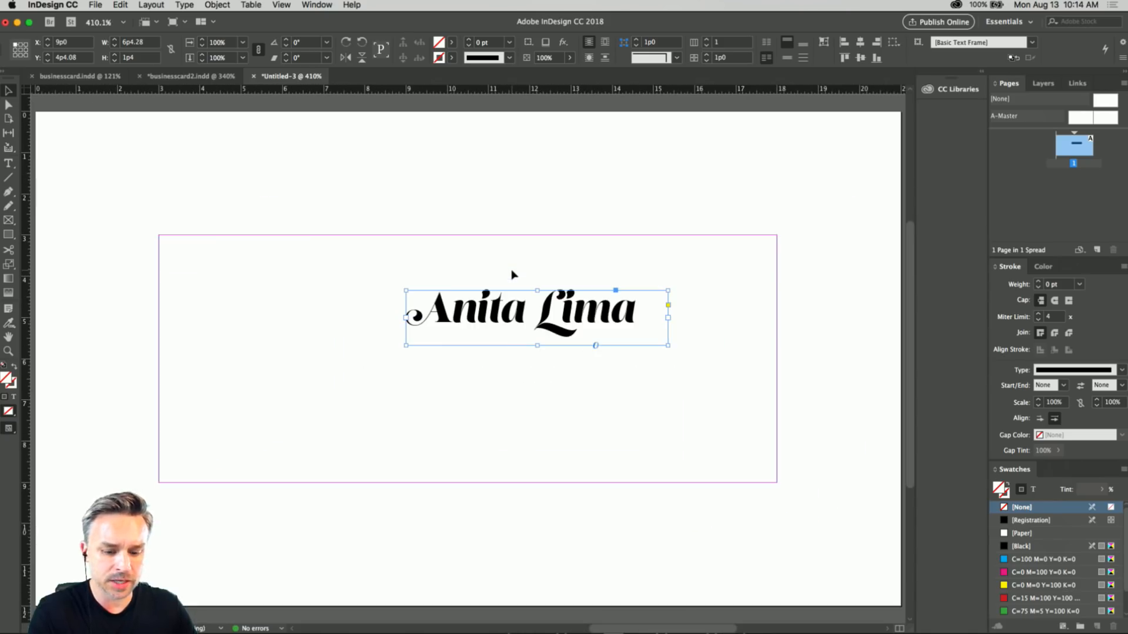
key("super+minus")
key("super+minus")
key("super+0")
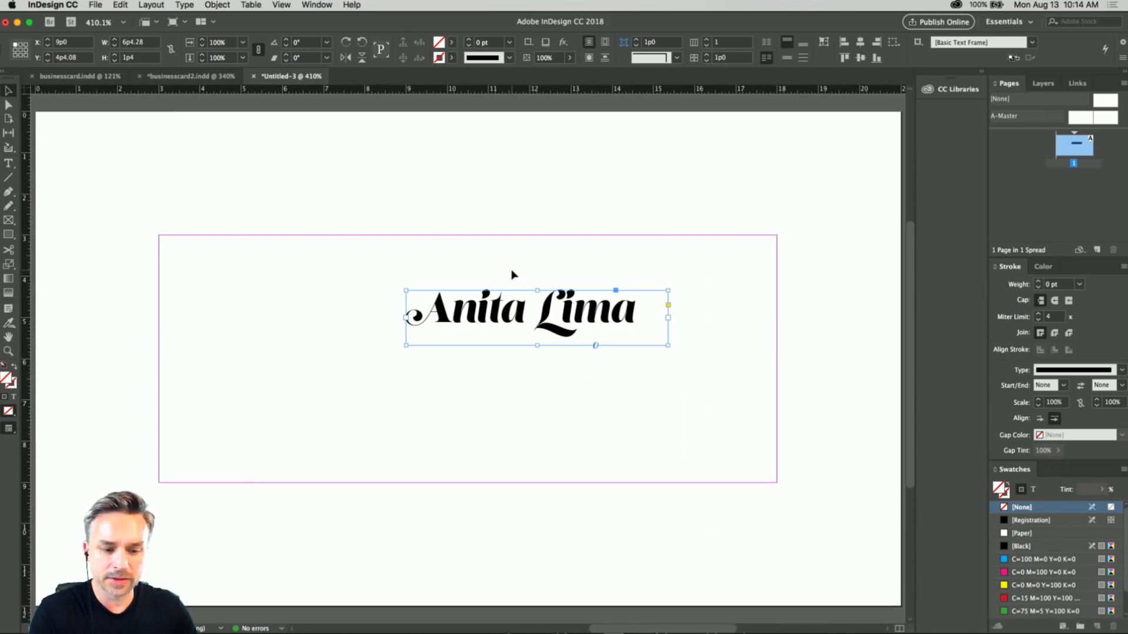
key("super+minus")
key("super+minus")
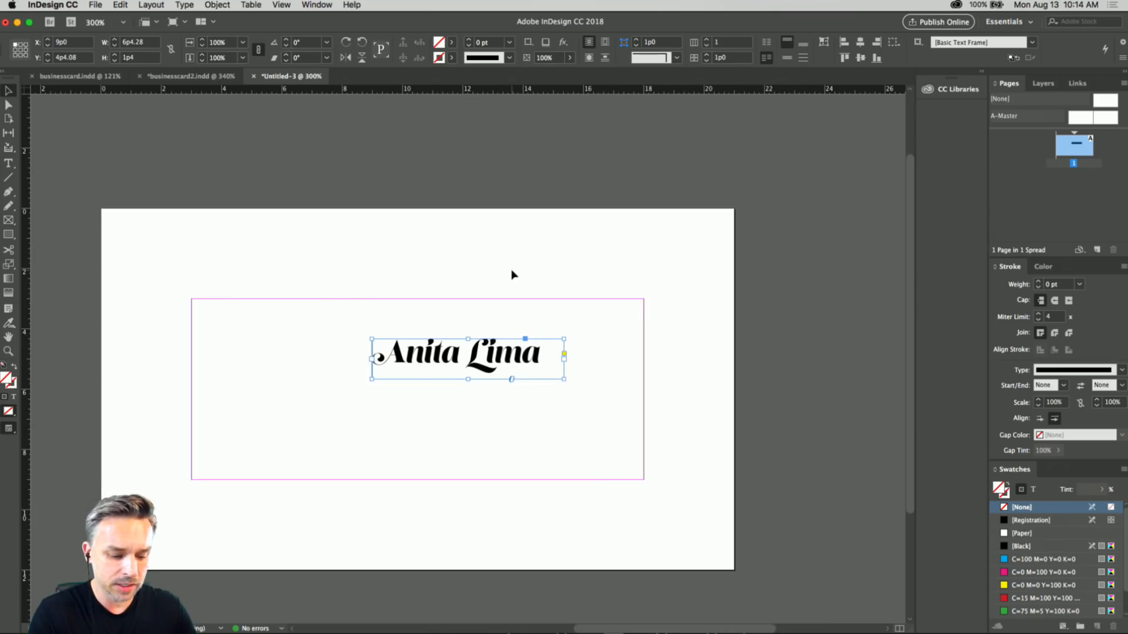
scroll(461, 320, "left", 3)
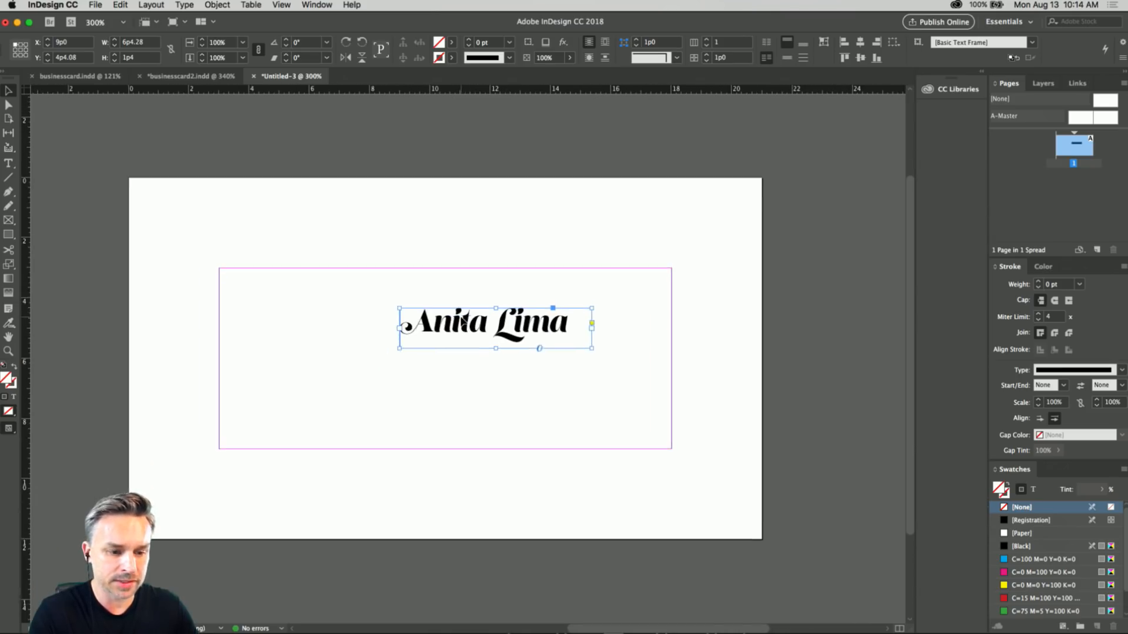
left_click_drag(464, 349, 466, 336)
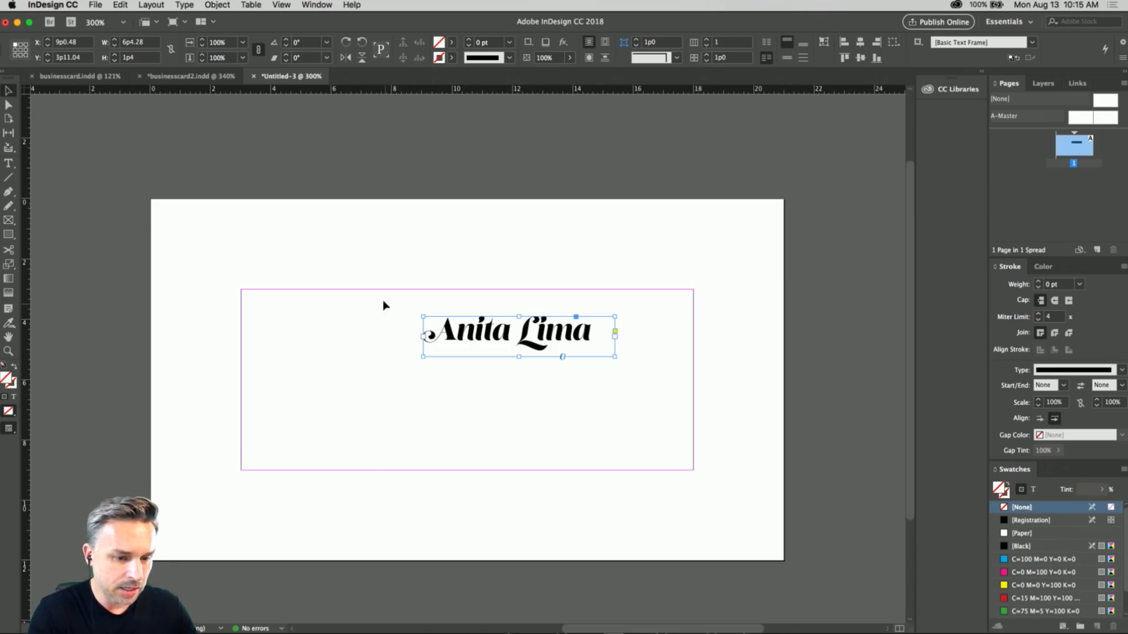
Duplicate the name frame below the original as a text frame about 9p8 wide reading "Creator +".
key("super+v")
left_click_drag(414, 358, 454, 378)
double_click(456, 378)
key("super+a")
type("Greator")
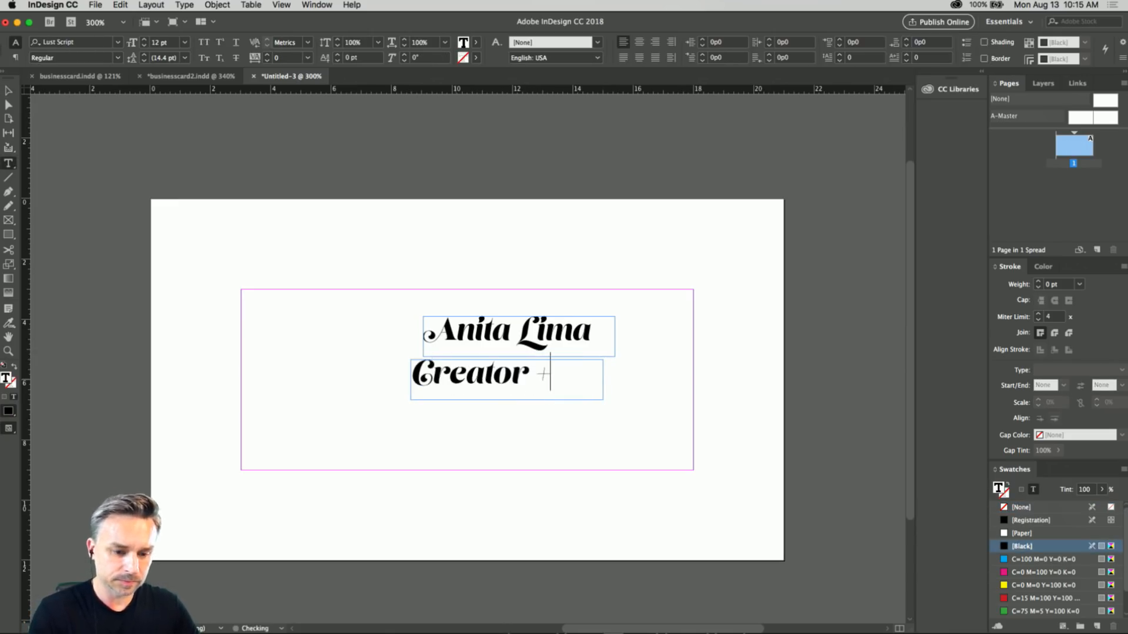
left_click(9, 91)
left_click_drag(604, 399, 702, 403)
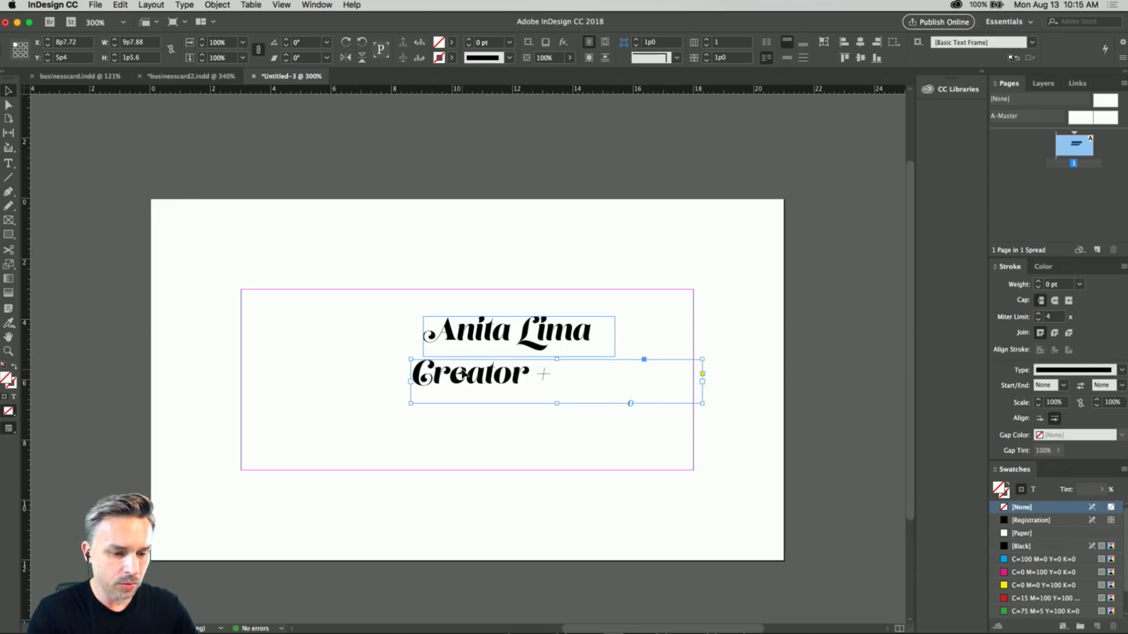
Remove the Typekit filter from the font list and apply Arial Regular to the "Creator +" text.
scroll(462, 370, "up", 5)
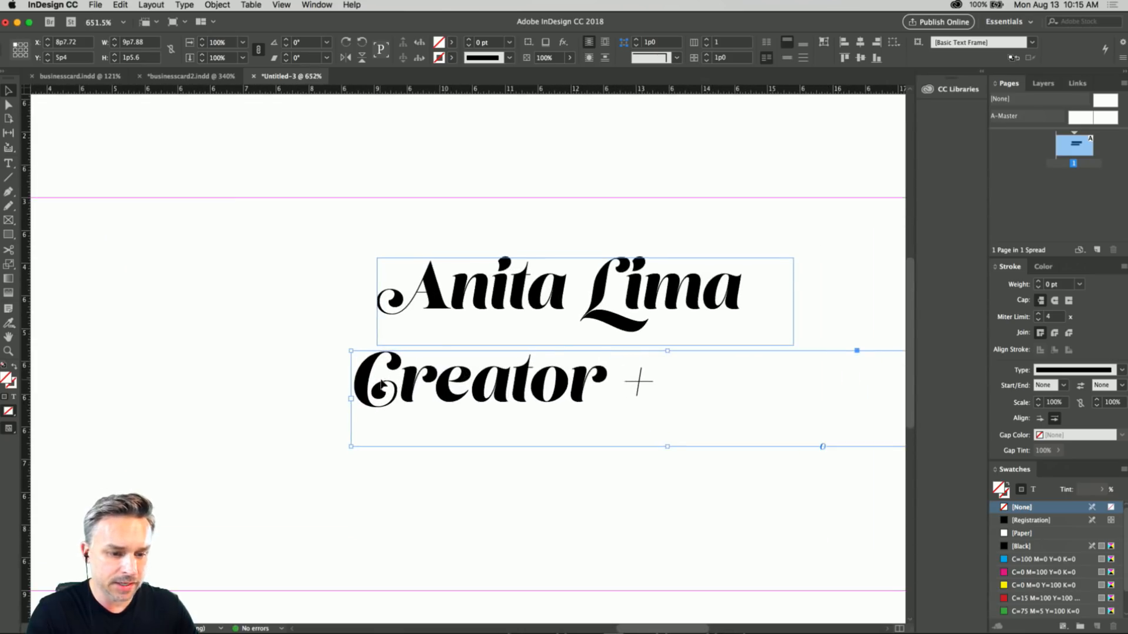
double_click(382, 385)
key("super+a")
left_click(9, 91)
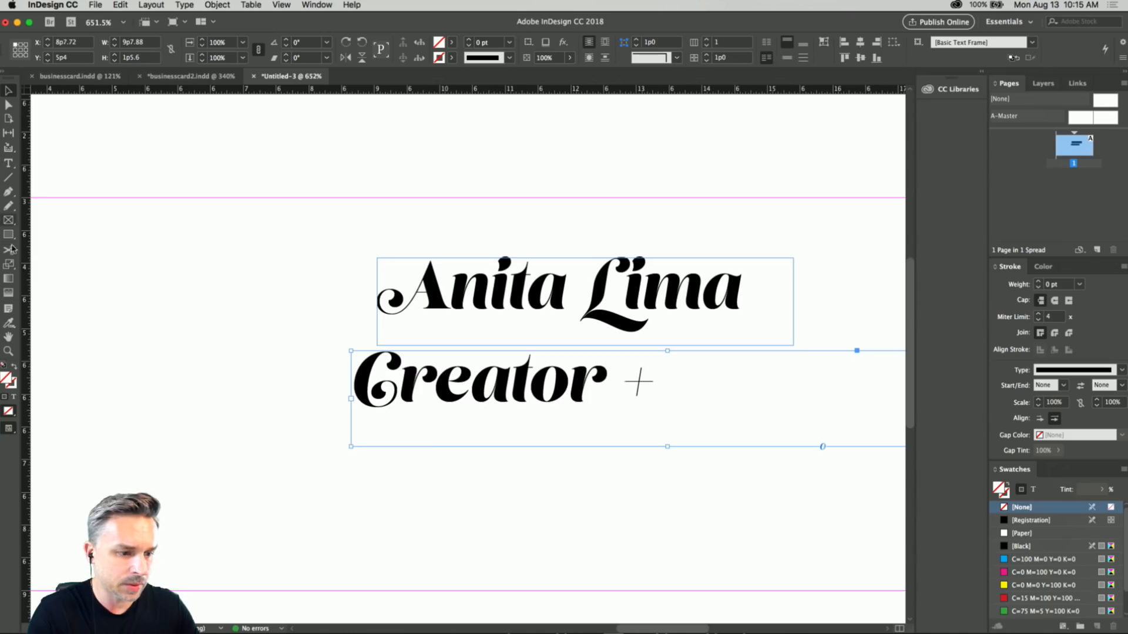
left_click(7, 167)
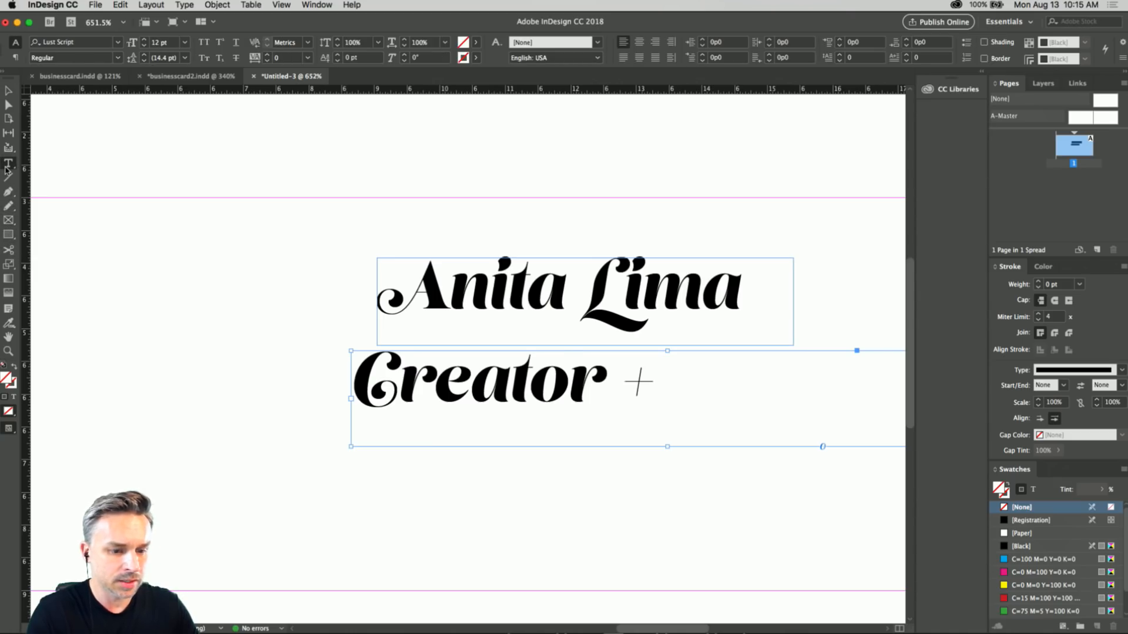
triple_click(477, 394)
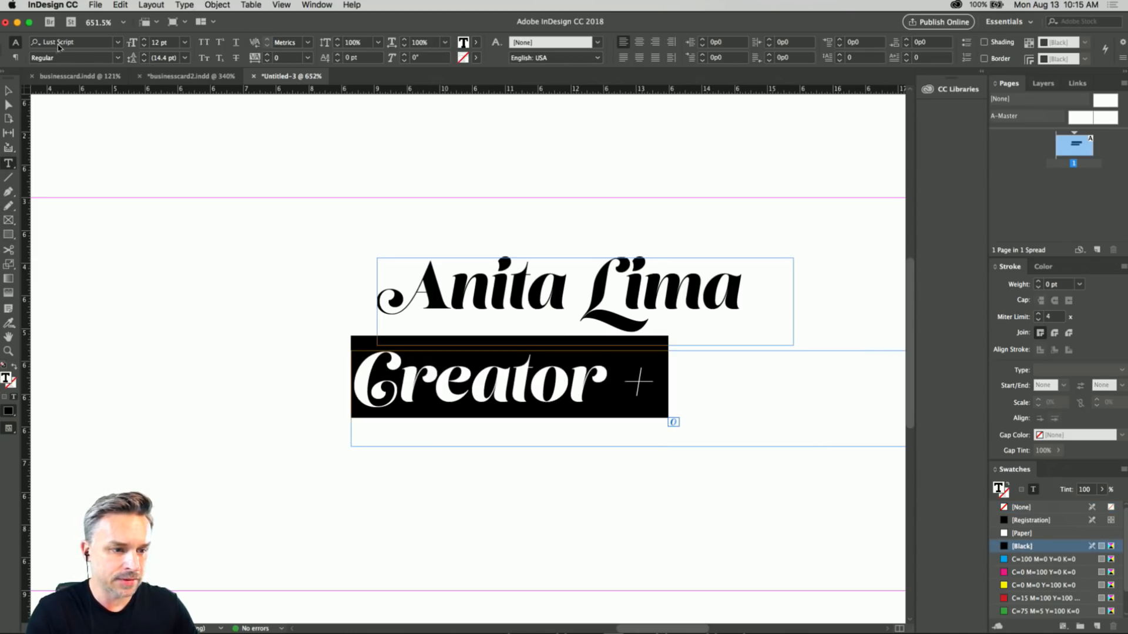
left_click(117, 42)
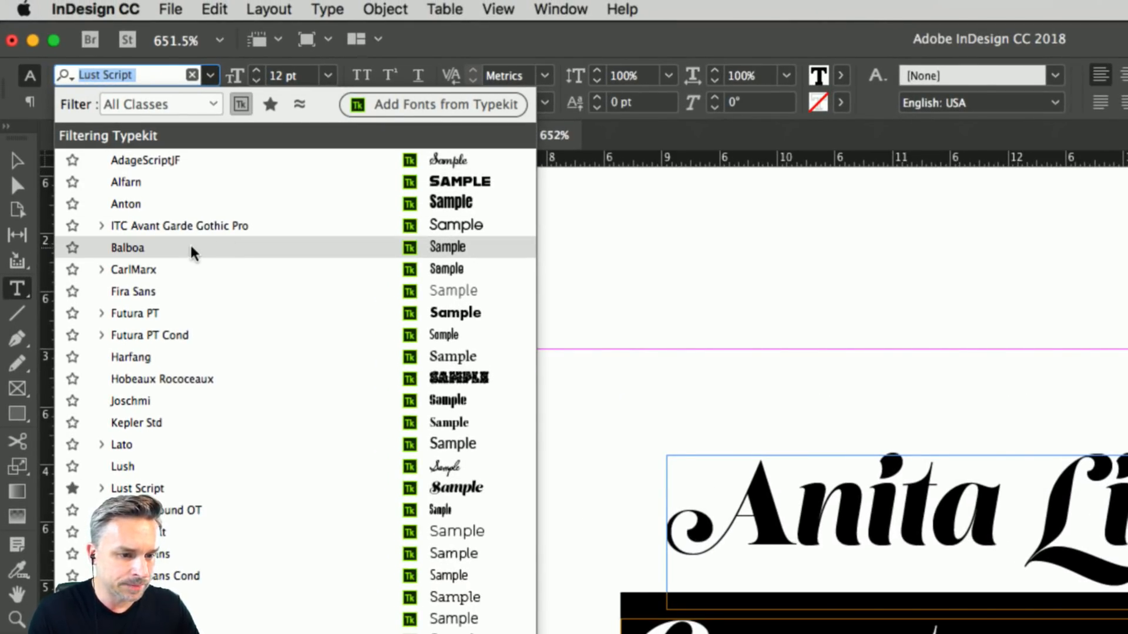
left_click(241, 105)
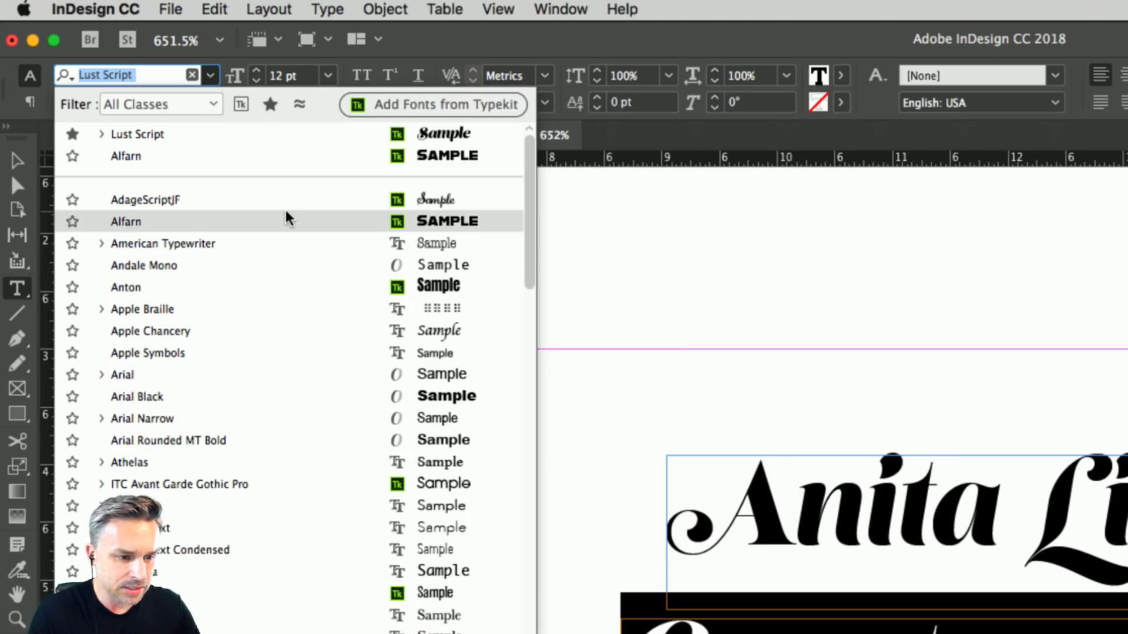
left_click(217, 383)
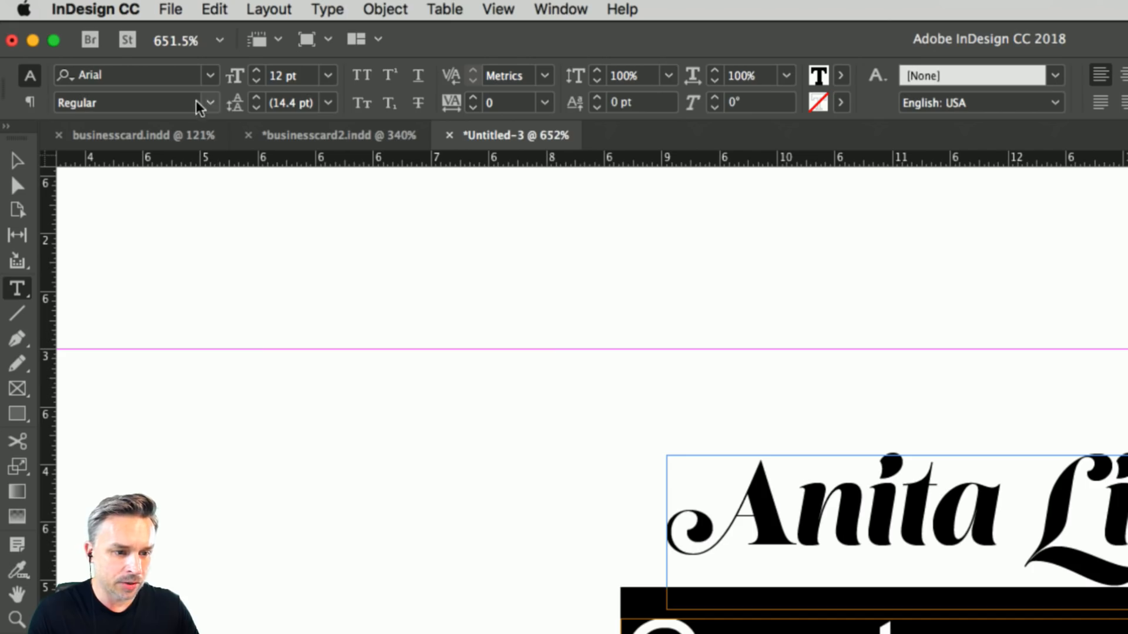
Filter the font list to fonts similar to Arial Regular and apply Helvetica Regular to the "Creator +" text.
left_click(210, 75)
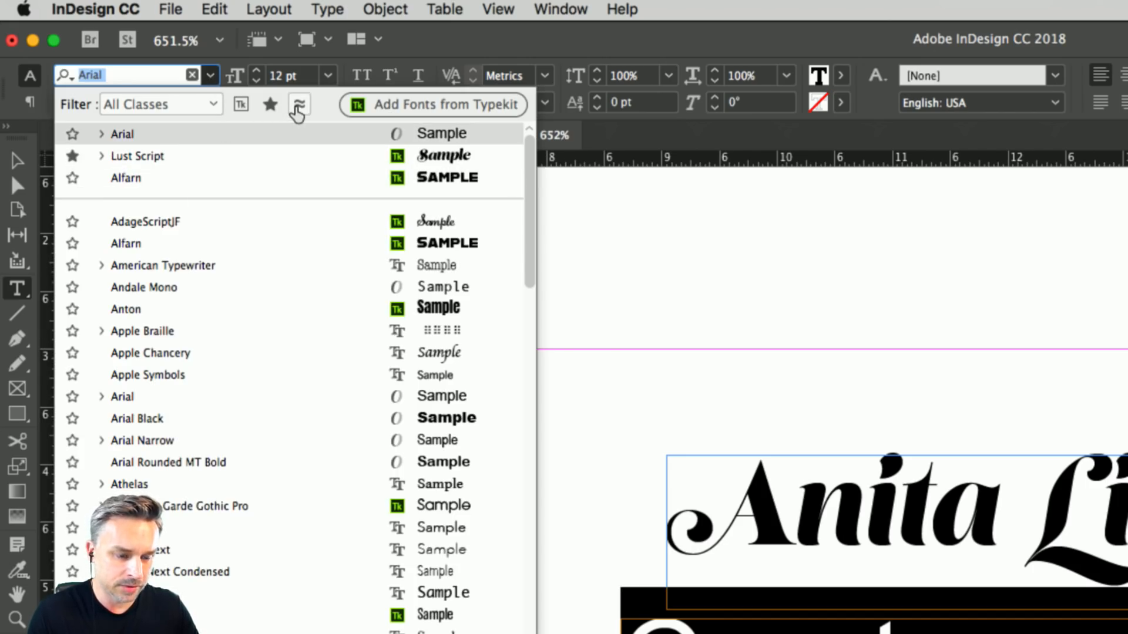
left_click(297, 107)
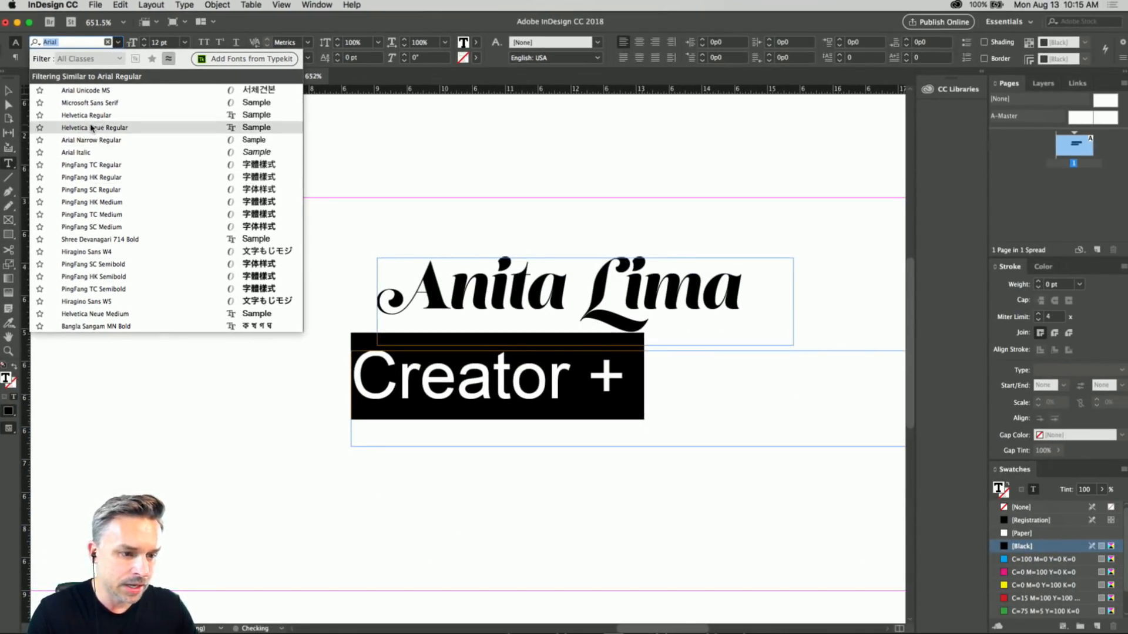
left_click(80, 116)
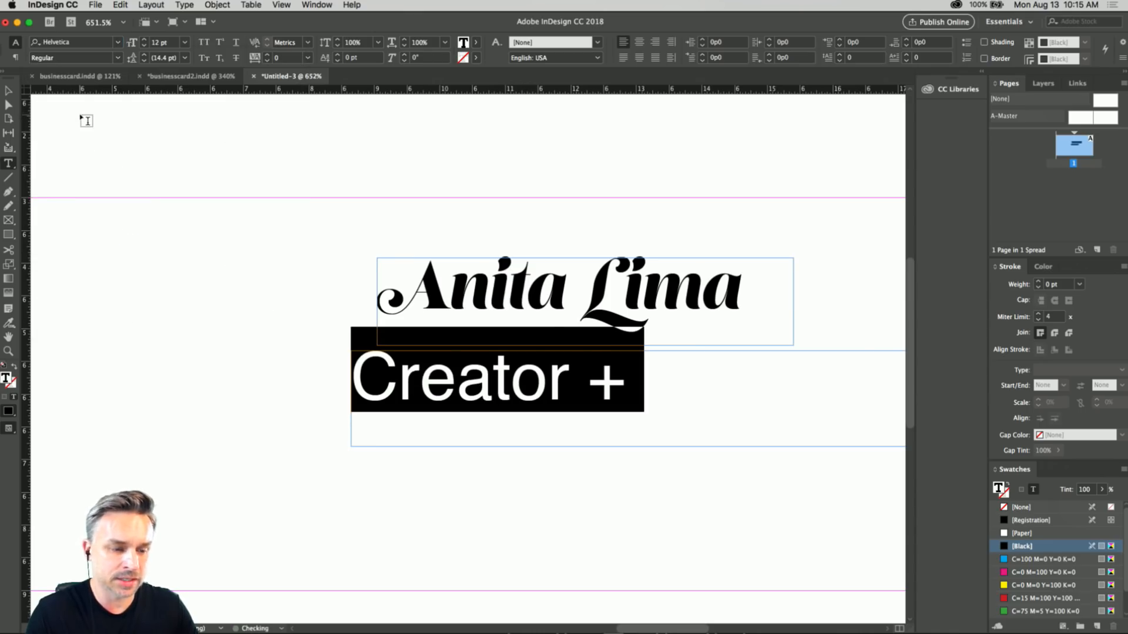
Shrink the "Creator +" frame to about 4p6 by 1p2 and move it up beside the start of the name.
key("Escape")
left_click_drag(573, 375, 352, 381)
left_click_drag(746, 448, 410, 431)
left_click_drag(217, 380, 222, 273)
double_click(222, 273)
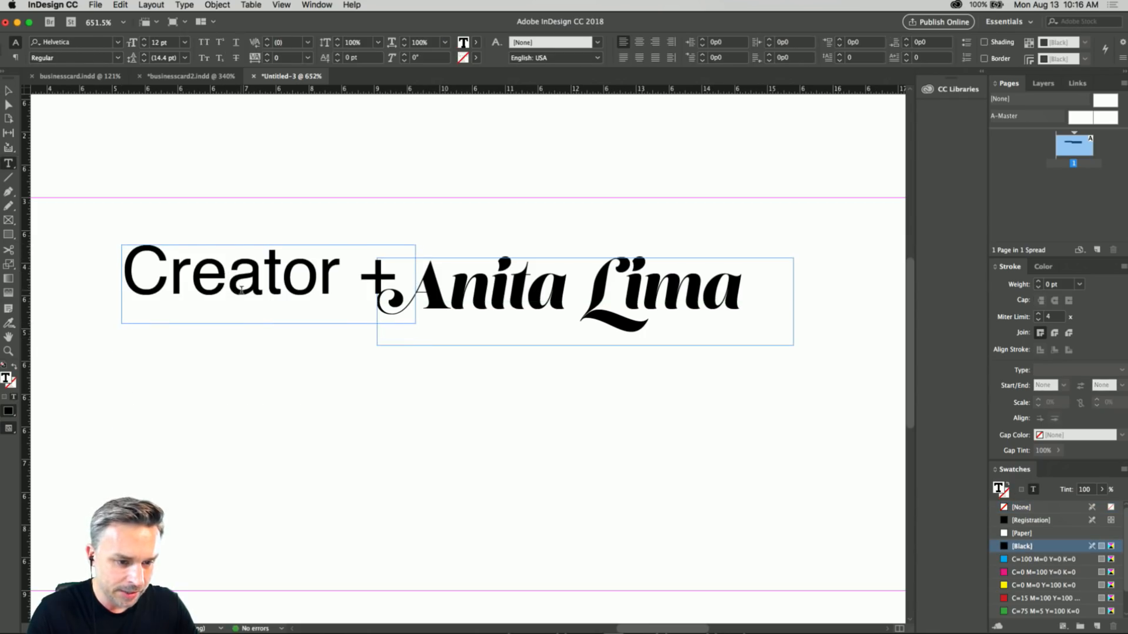
Shift the name frame left and place the "Creator +" frame directly after it at about X 11p3, Y 3p11.
left_click(7, 92)
left_click_drag(223, 279, 296, 374)
left_click_drag(463, 289, 239, 287)
left_click_drag(270, 361, 579, 292)
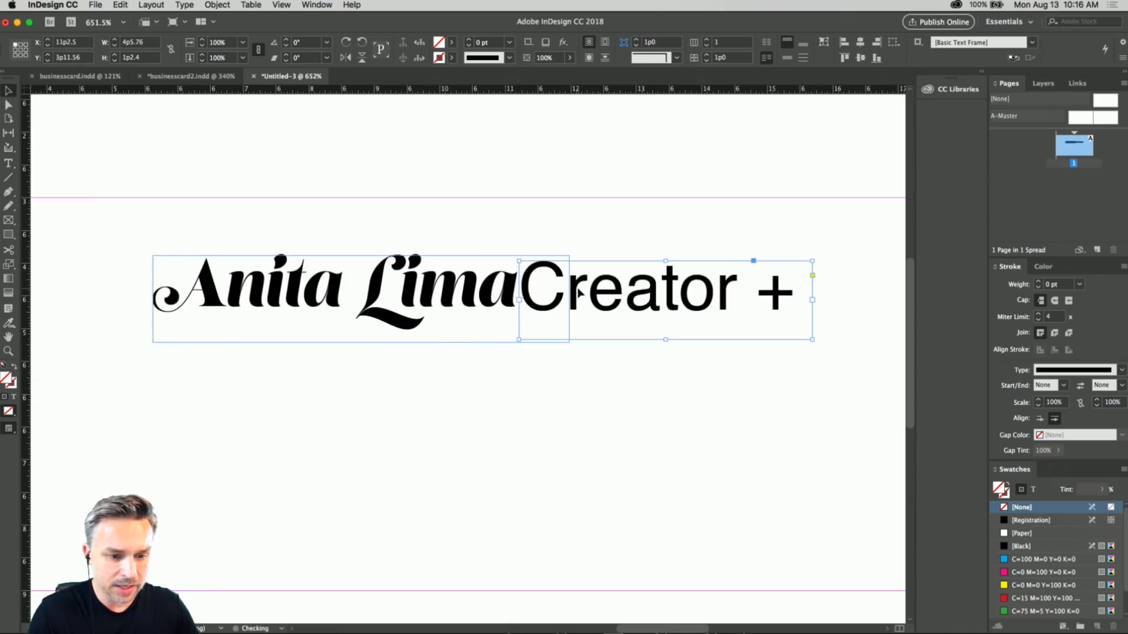
scroll(579, 203, "up", 5)
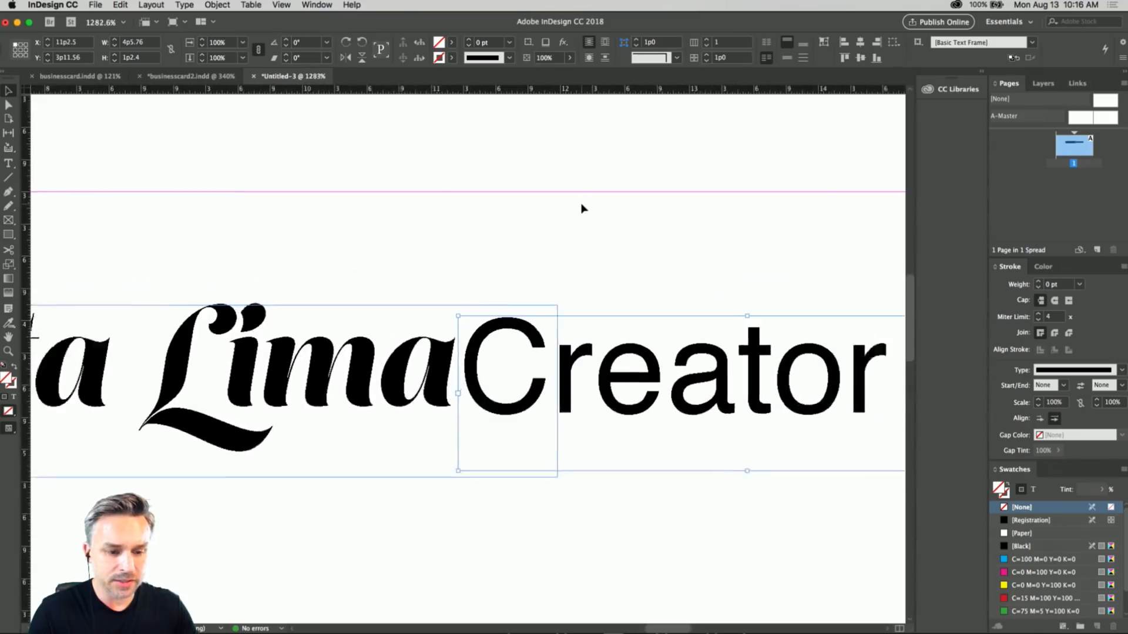
left_click_drag(582, 379, 583, 373)
Compare the letter heights of the name and "Creator +" with a horizontal guide at about Y 4p1.6, moving the guide off the page when done.
left_click_drag(386, 90, 357, 77)
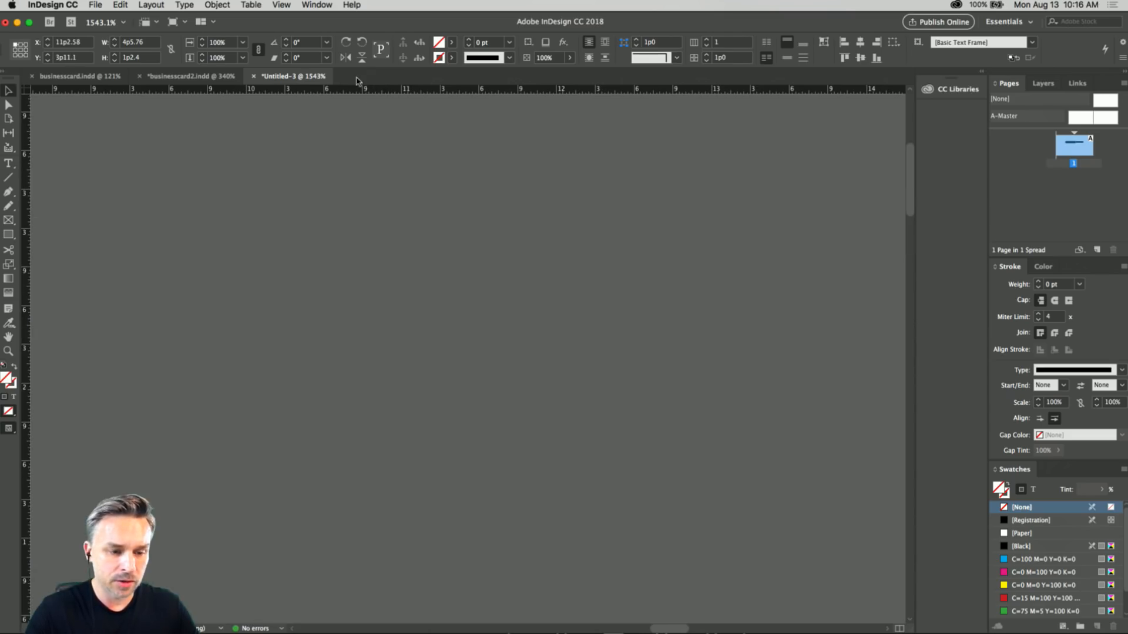
key("super+0")
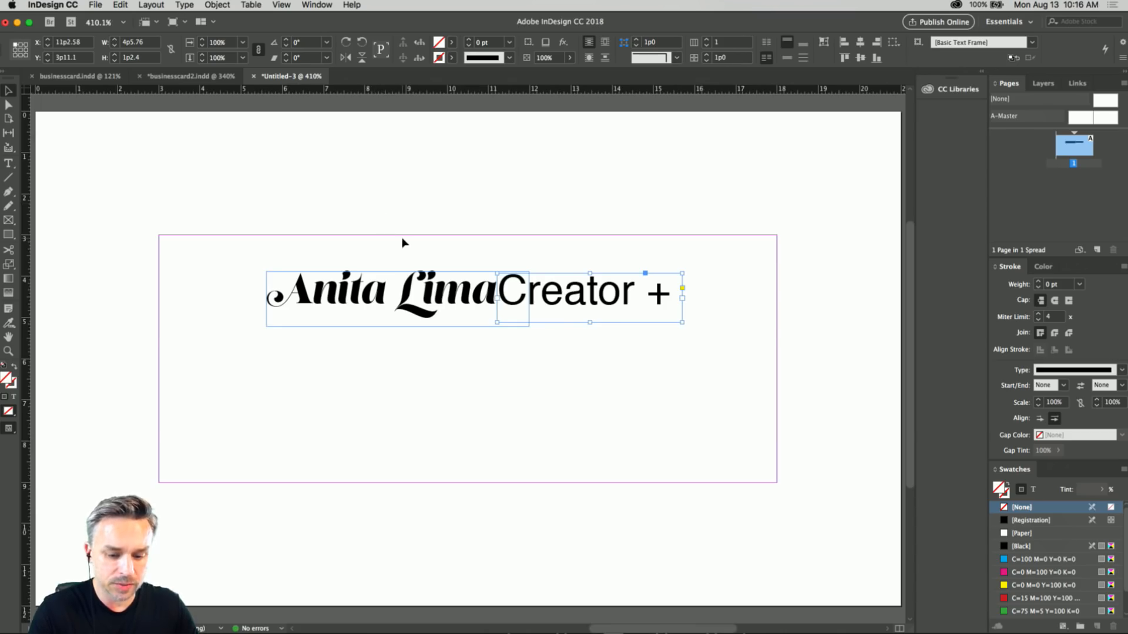
key("super+equal")
key("super+equal")
scroll(403, 243, "left", 12)
scroll(403, 243, "down", 5)
scroll(403, 243, "up", 5)
scroll(403, 242, "right", 10)
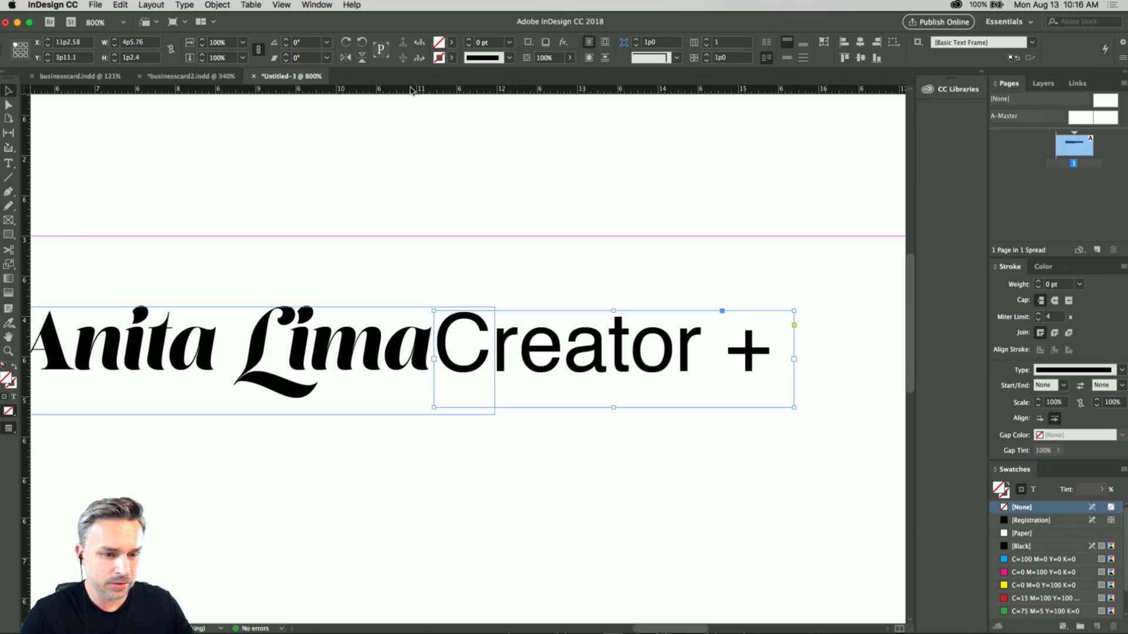
left_click_drag(475, 91, 519, 327)
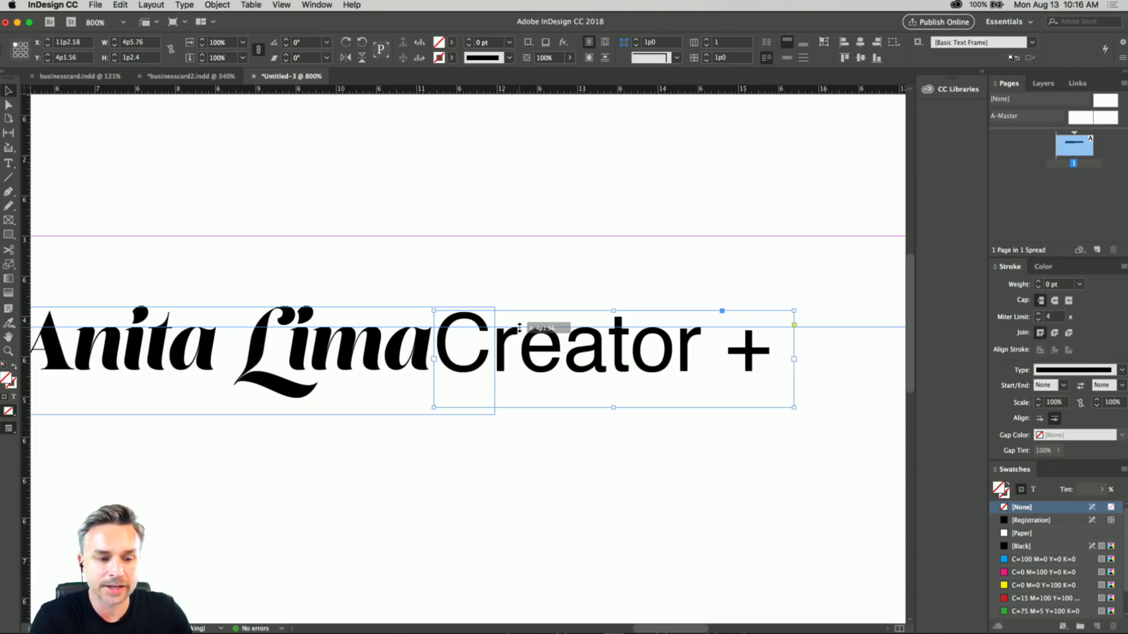
left_click_drag(519, 328, 424, 156)
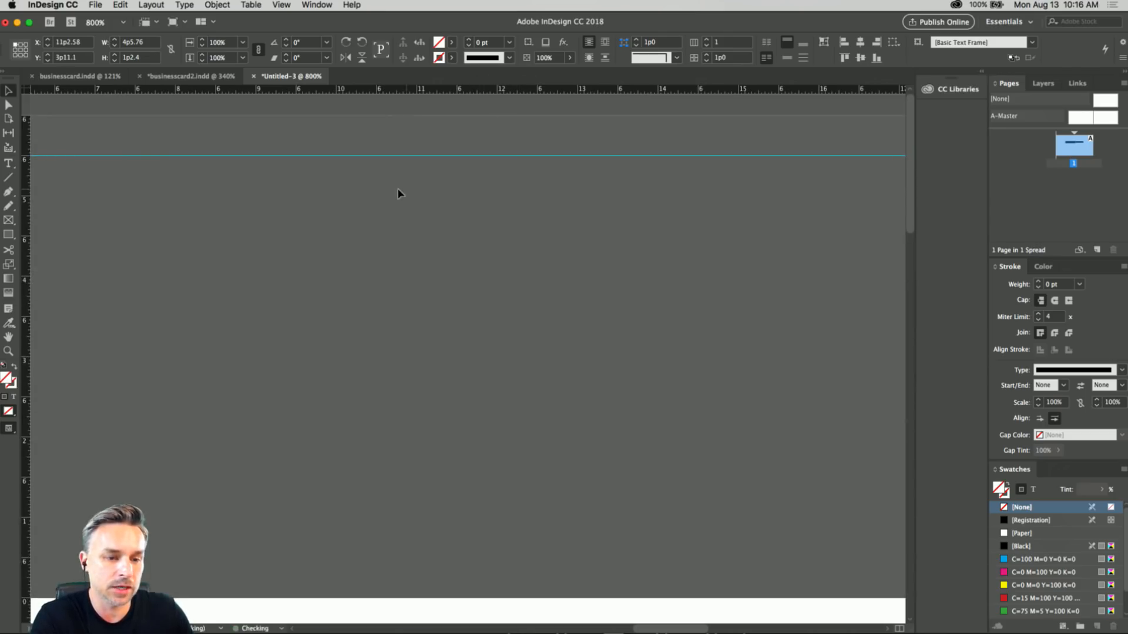
scroll(337, 138, "down", 10)
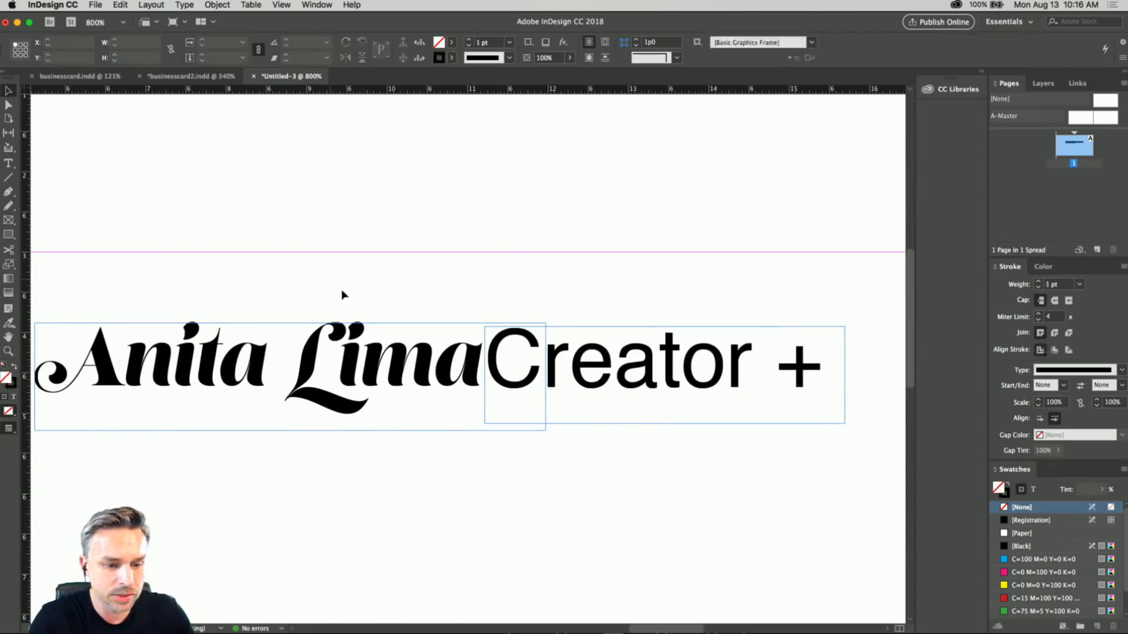
Apply the Helvetica Neue Light font to the "Creator +" text.
double_click(641, 366)
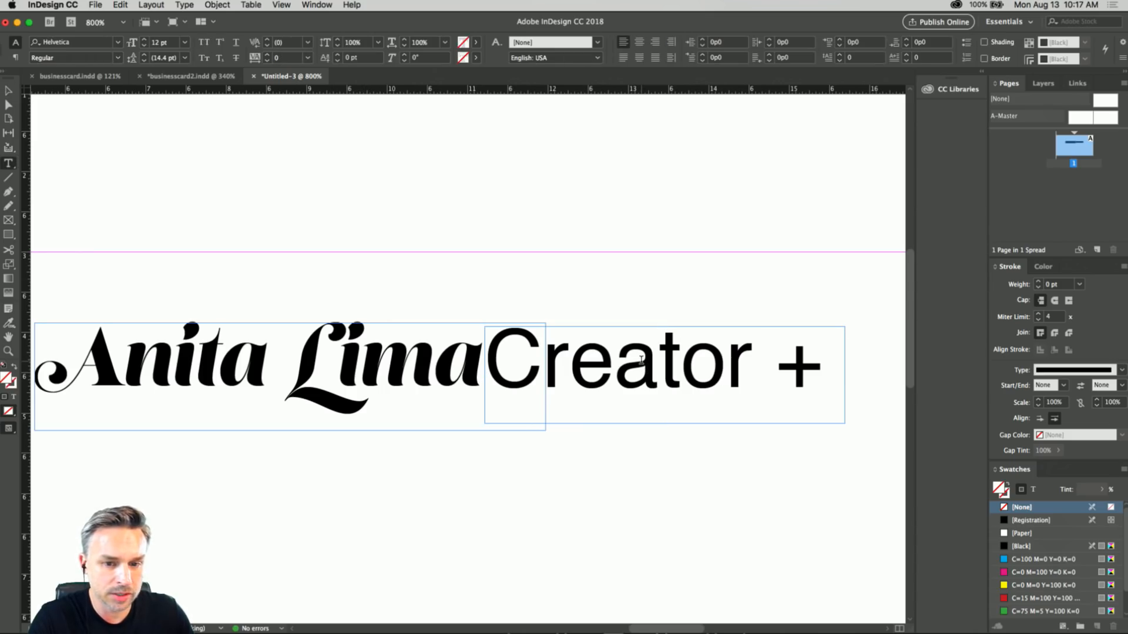
triple_click(808, 361)
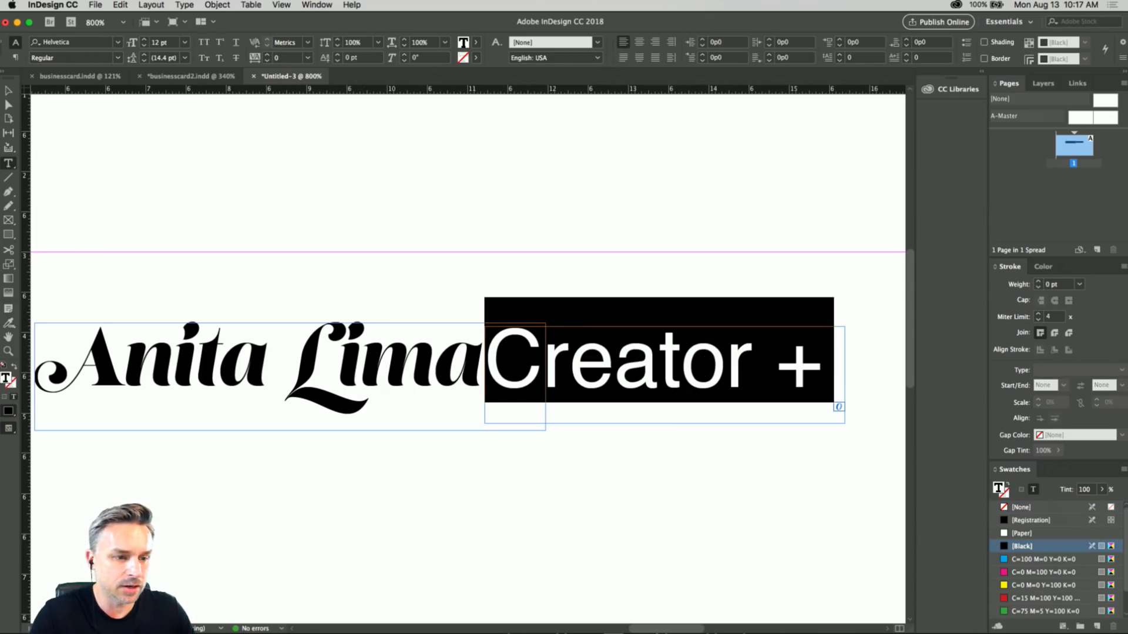
left_click(95, 45)
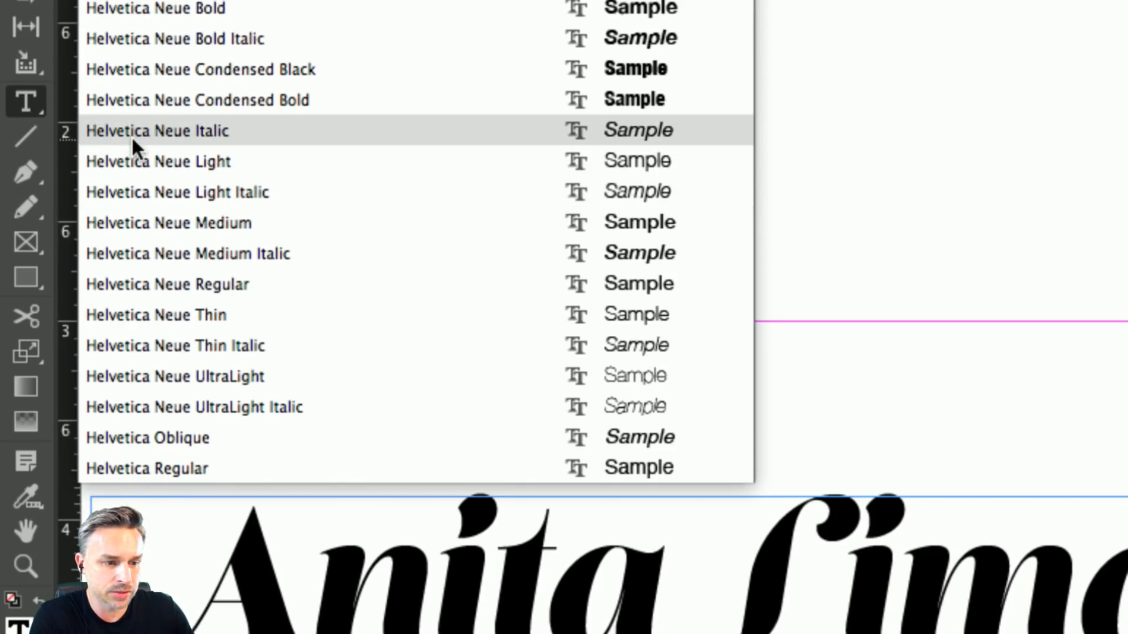
left_click(140, 156)
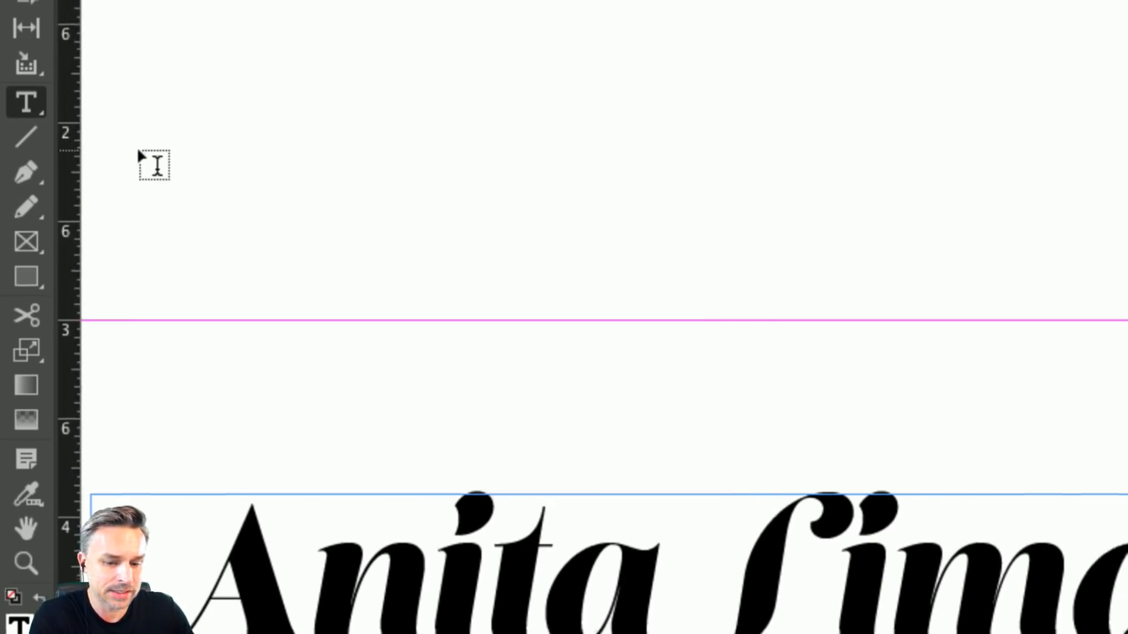
Move the "Creator +" frame beneath the name at about X 6p2, Y 4p10.6.
left_click(8, 91)
left_click_drag(610, 378, 203, 455)
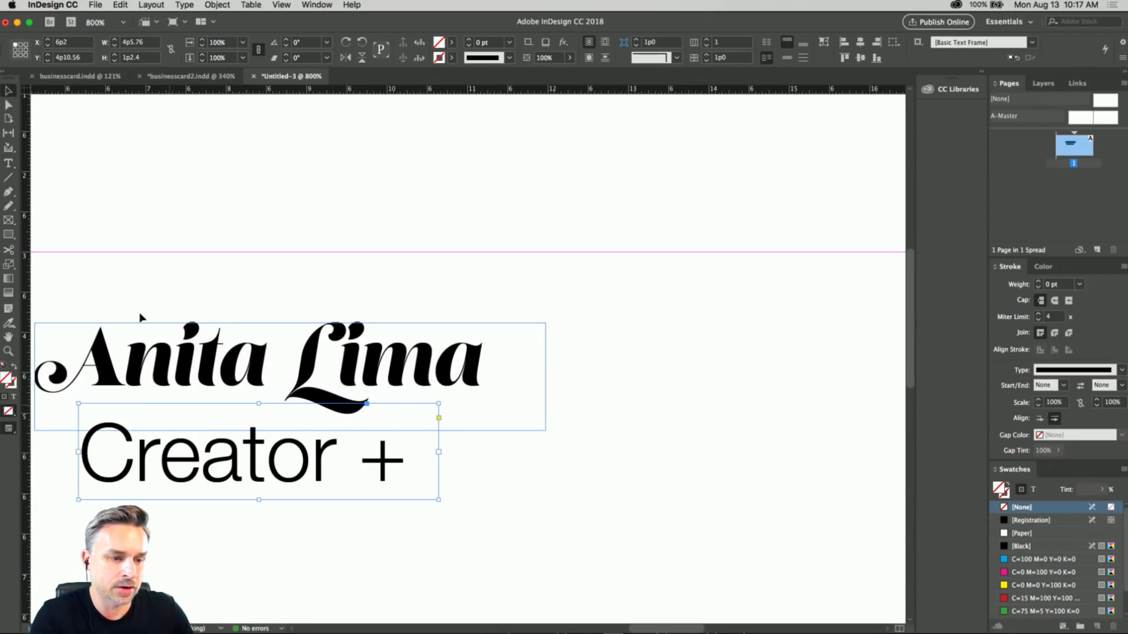
scroll(264, 275, "left", 2)
scroll(264, 275, "left", 3)
scroll(263, 275, "down", 1)
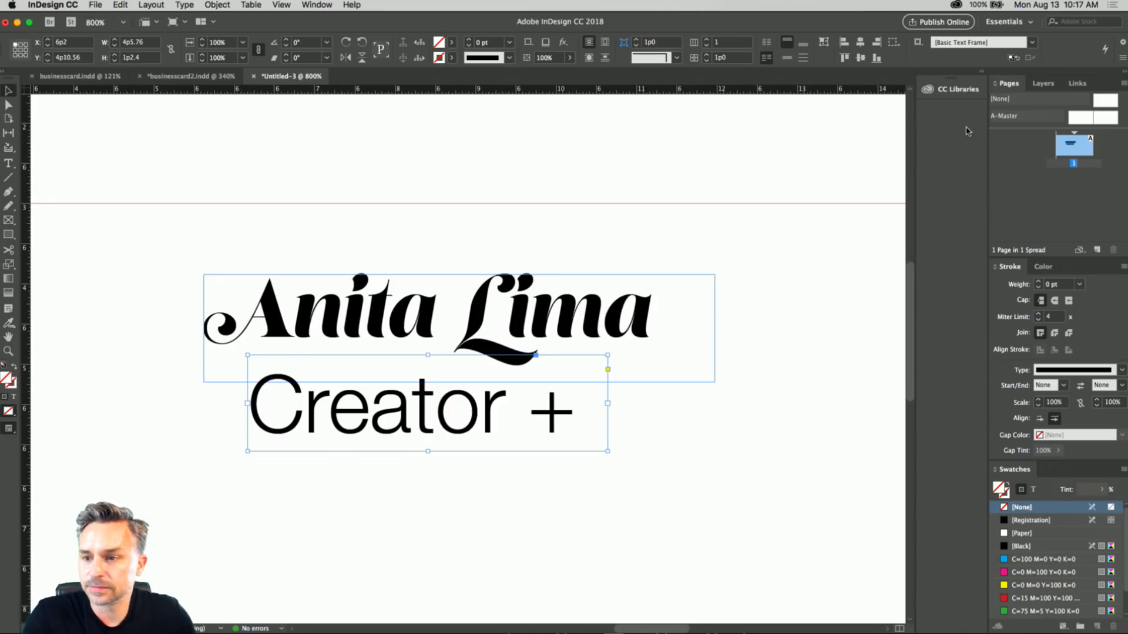
Reduce the "Creator +" text to 9 pt and reselect its frame.
double_click(346, 406)
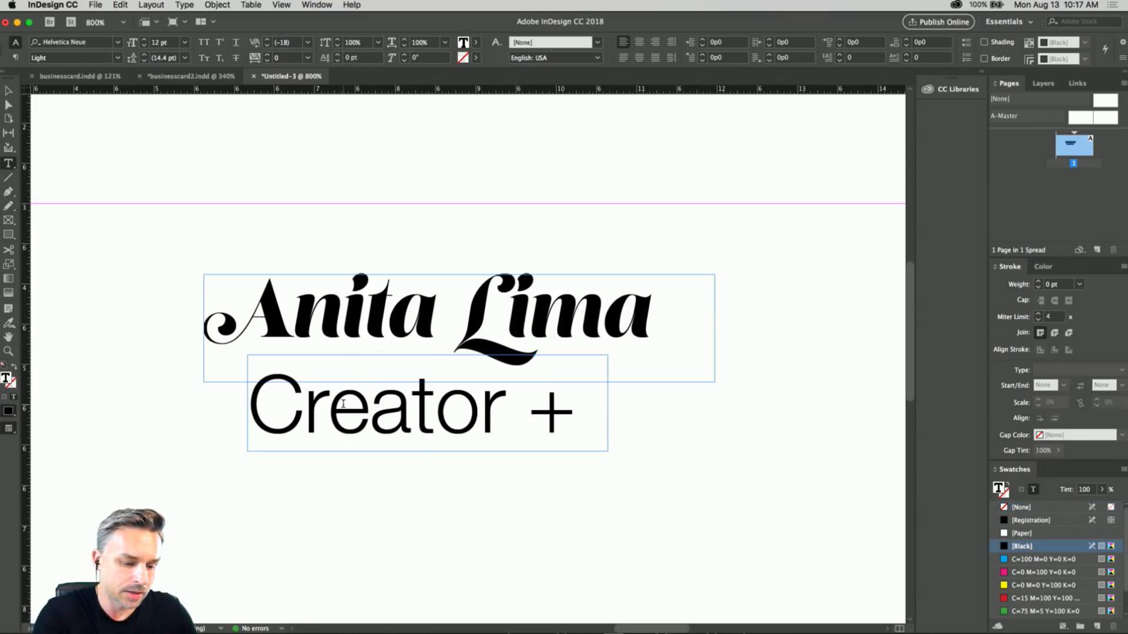
key("super+a")
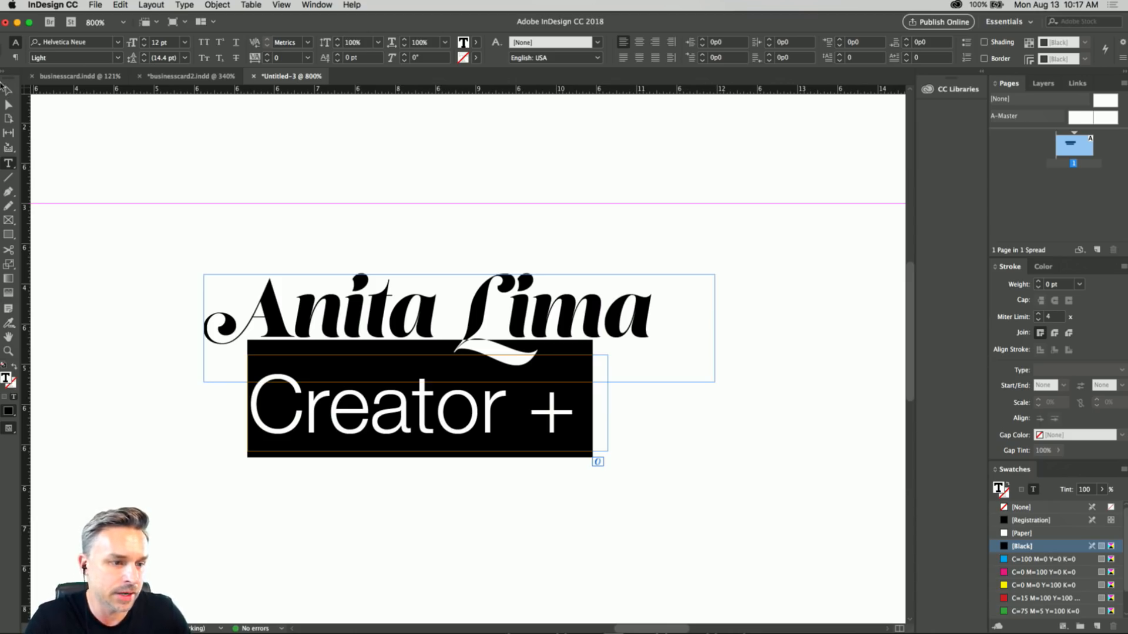
left_click(144, 46)
left_click(144, 46)
left_click(144, 46)
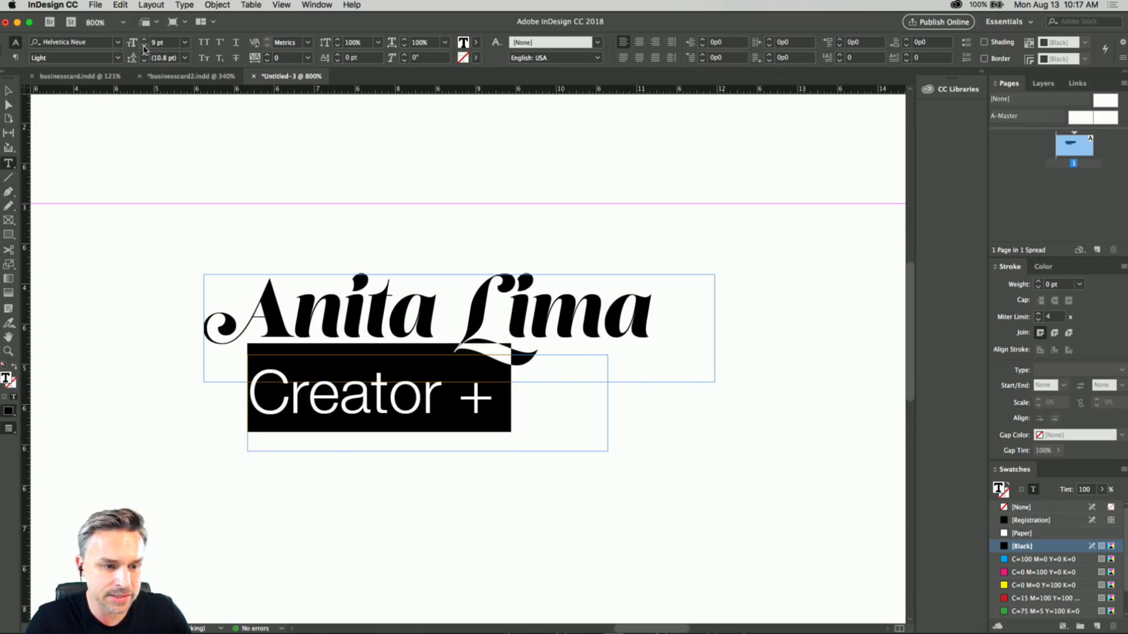
left_click(144, 47)
left_click(144, 41)
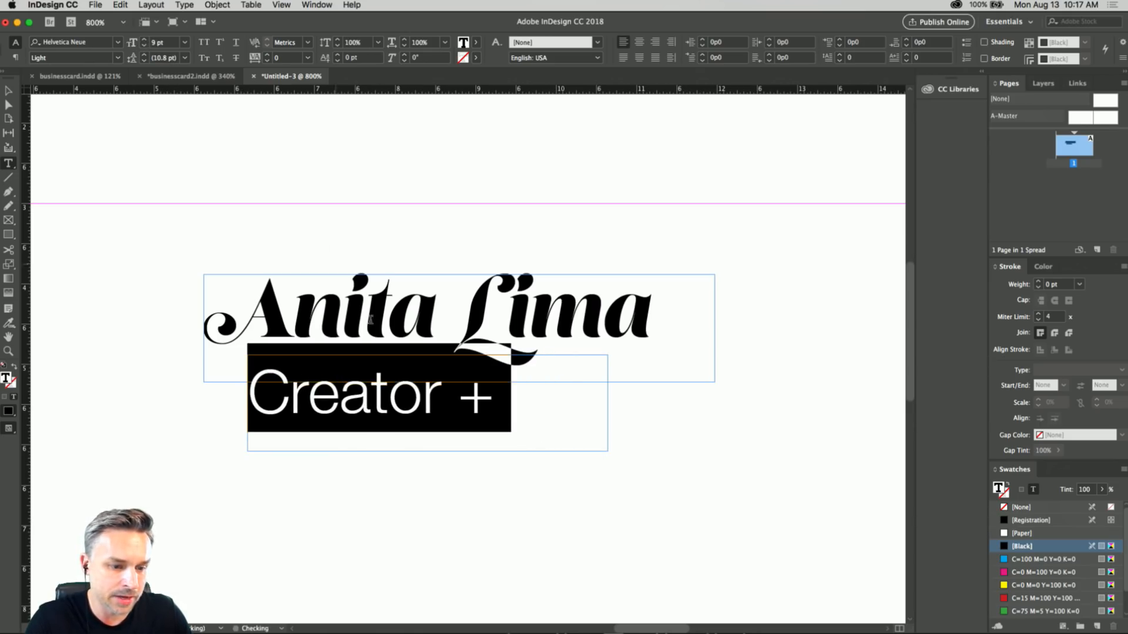
left_click(495, 401)
left_click(8, 91)
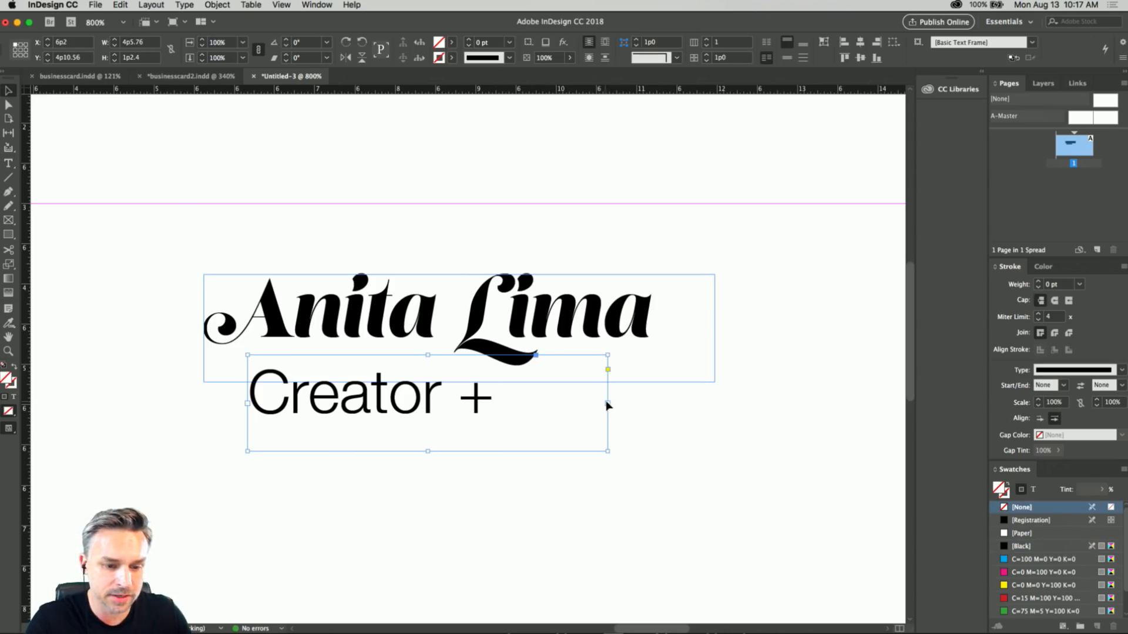
Move the name frame up to about Y 2p5.8 and enlarge it to about 11p3.6 by 2p4.8.
key("super+minus")
key("super+minus")
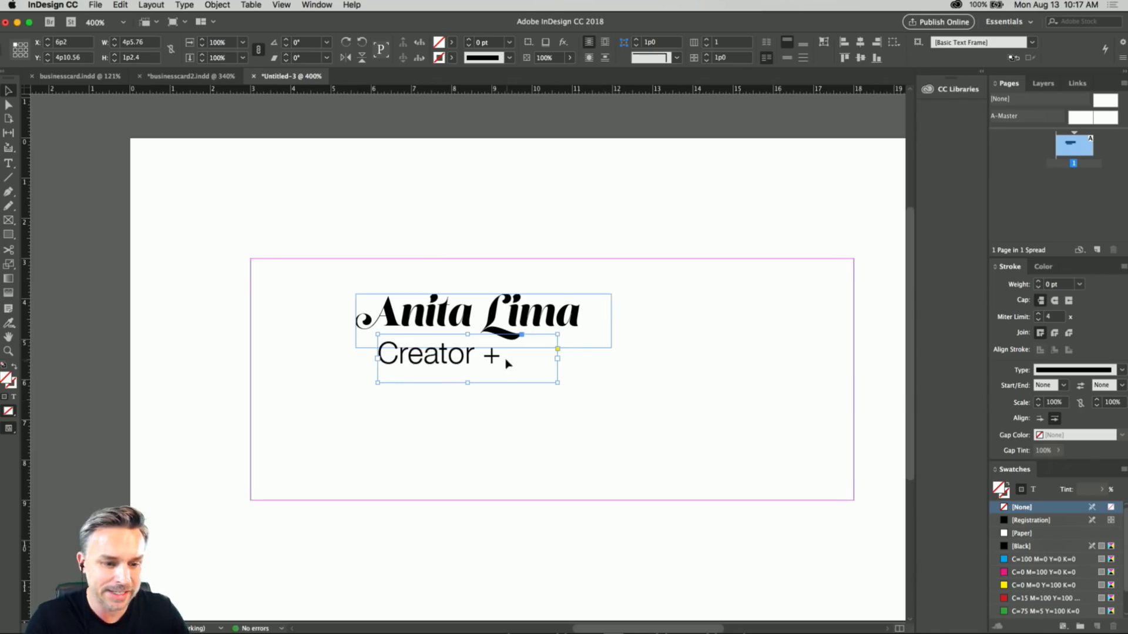
left_click_drag(447, 302, 446, 245)
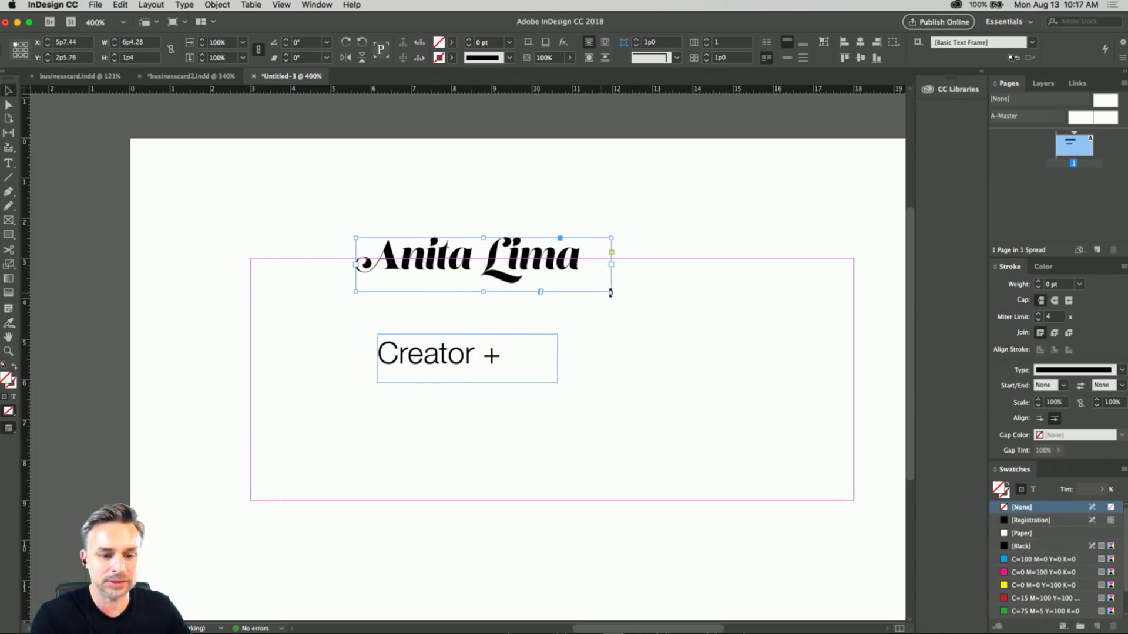
left_click_drag(612, 292, 810, 334)
Increase the font size of the name until both words fill the enlarged frame on one line.
double_click(473, 260)
left_click_drag(578, 259, 179, 224)
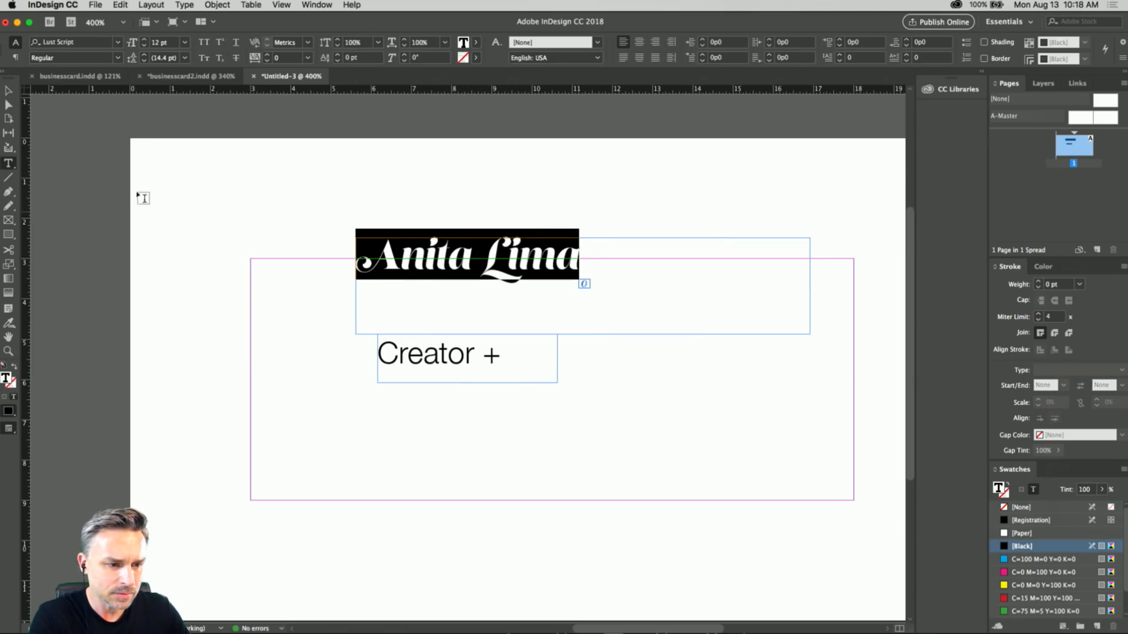
left_click(144, 44)
left_click(144, 44)
left_click(144, 44)
left_click(144, 44)
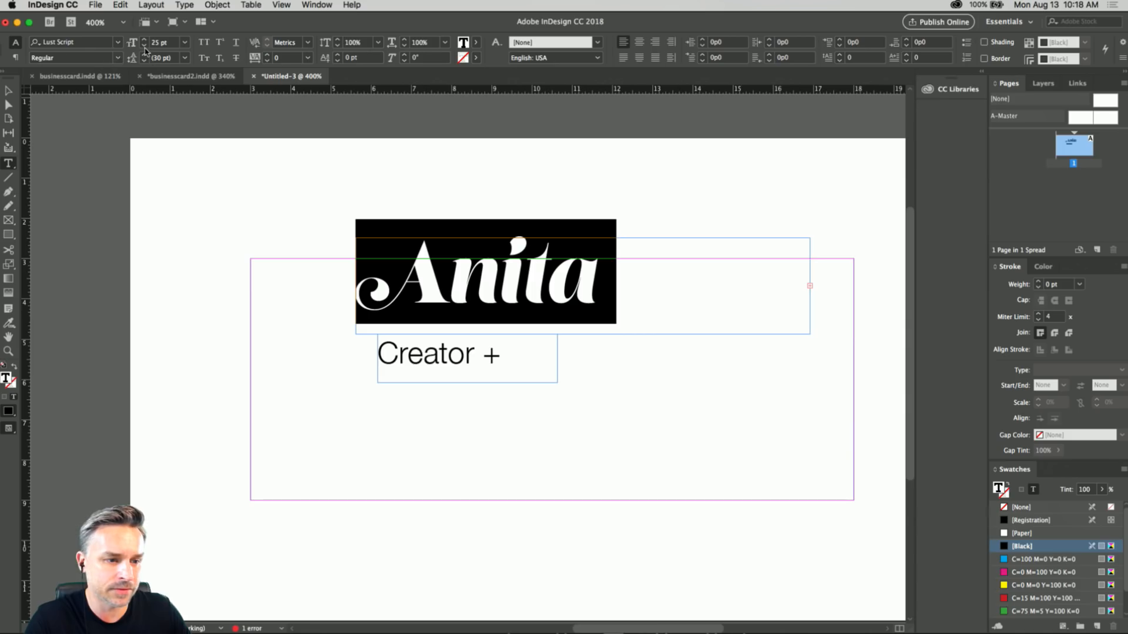
left_click(144, 49)
left_click(143, 49)
left_click(9, 91)
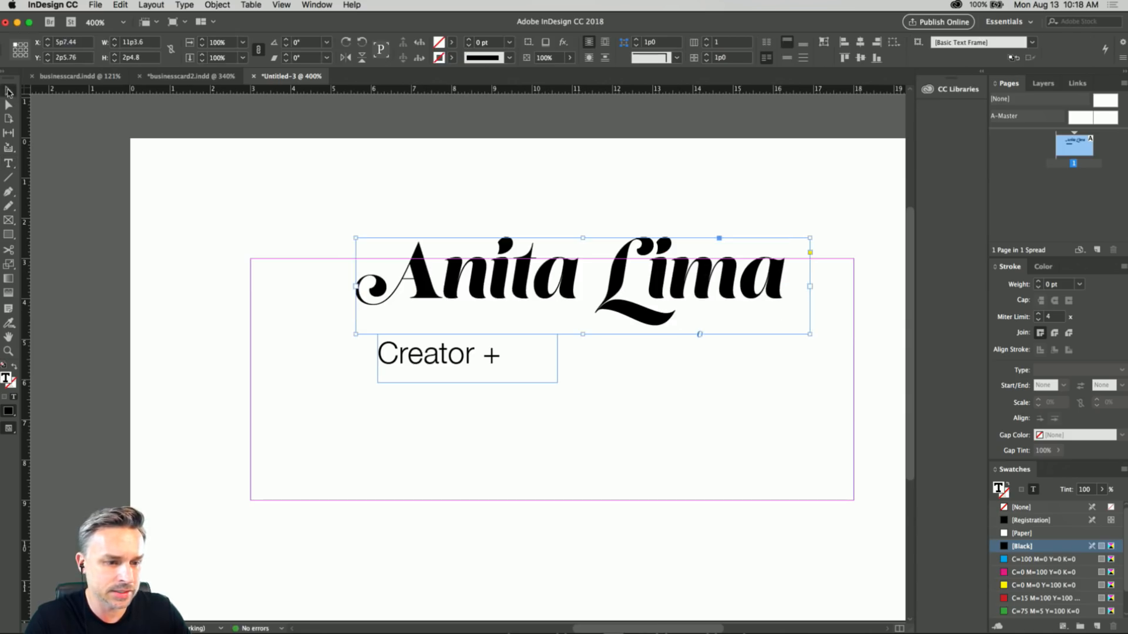
Nudge the "Creator +" frame to about X 6p3.6, Y 4p11.6 and widen it to about 12p2.6.
left_click(296, 319)
left_click_drag(298, 323, 206, 297)
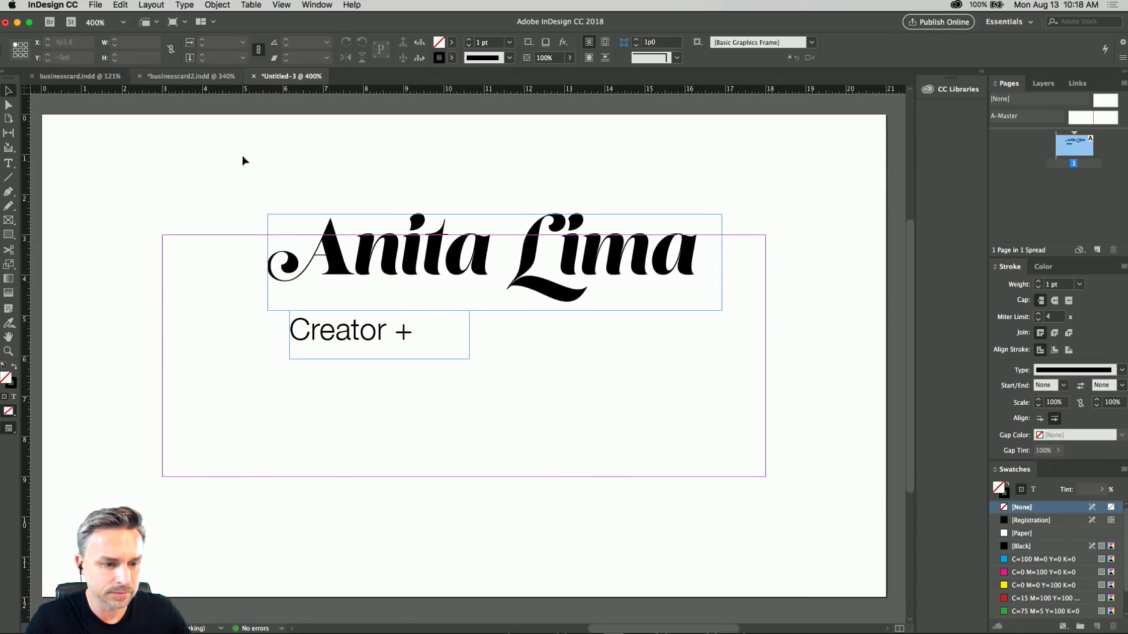
left_click_drag(310, 339, 314, 342)
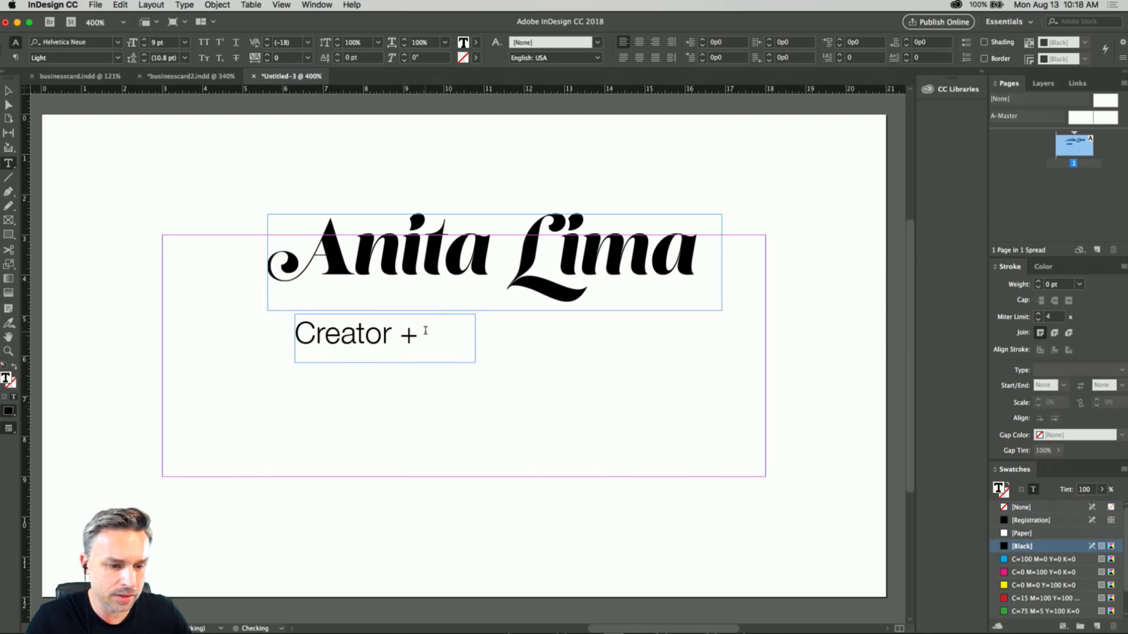
left_click(10, 92)
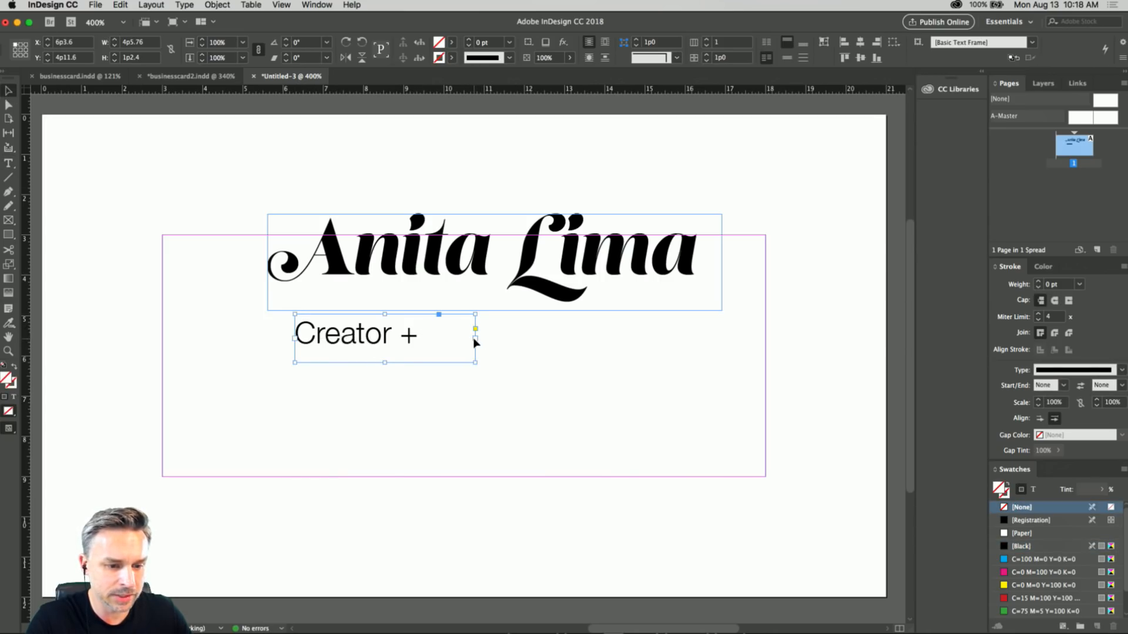
left_click_drag(475, 340, 785, 340)
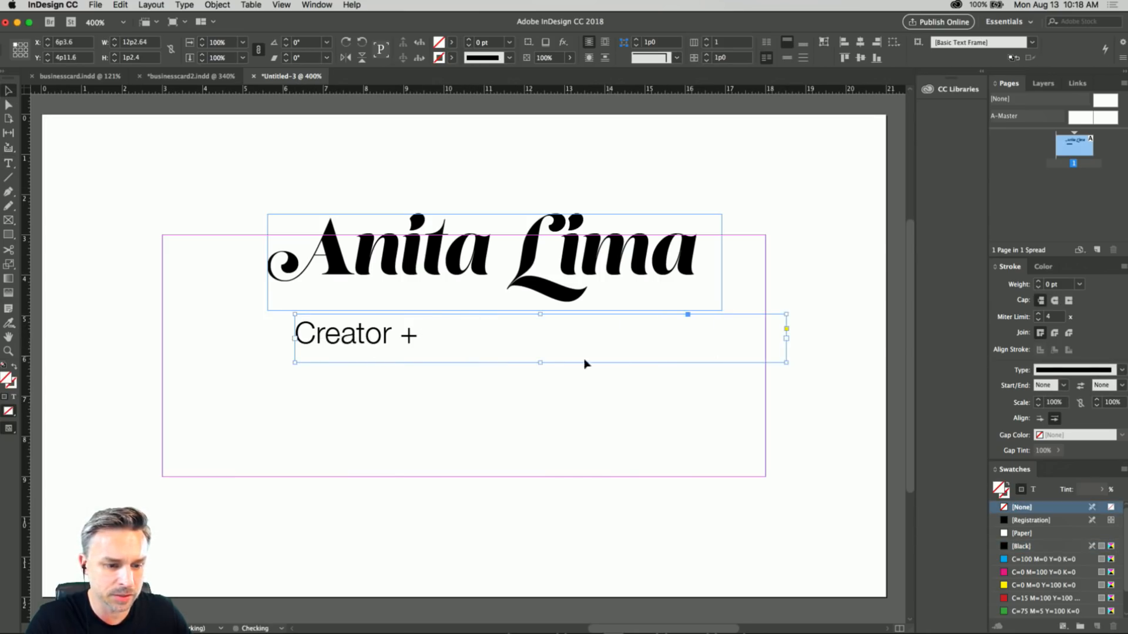
Extend the "Creator +" line with the text "Destroyer of Things".
double_click(330, 344)
left_click(466, 334)
type("Destr")
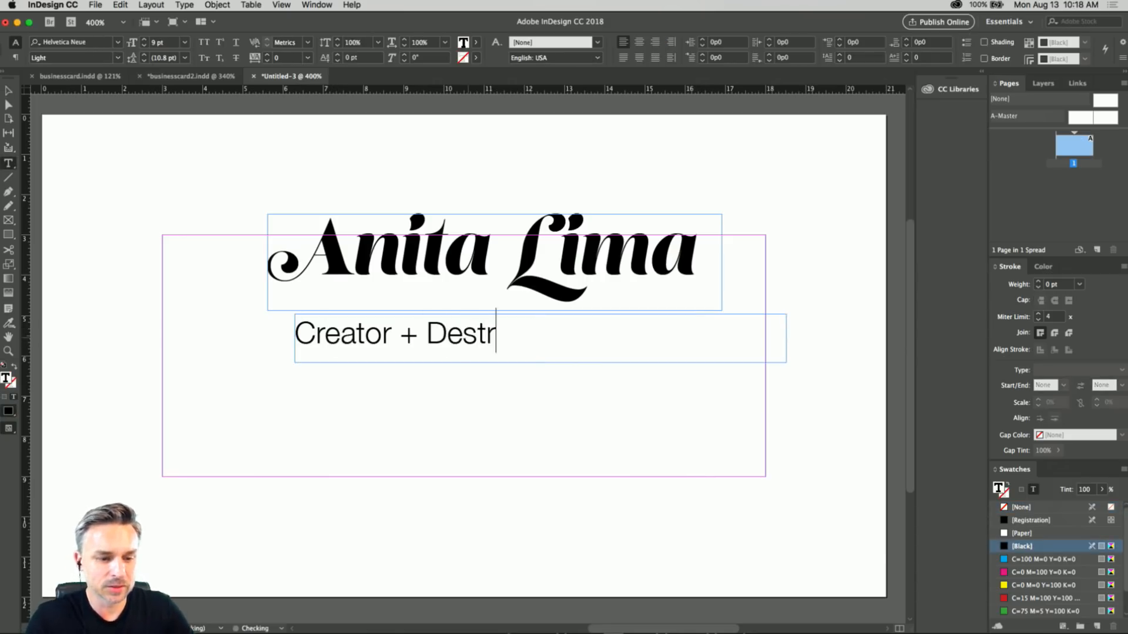
type("oyer of T")
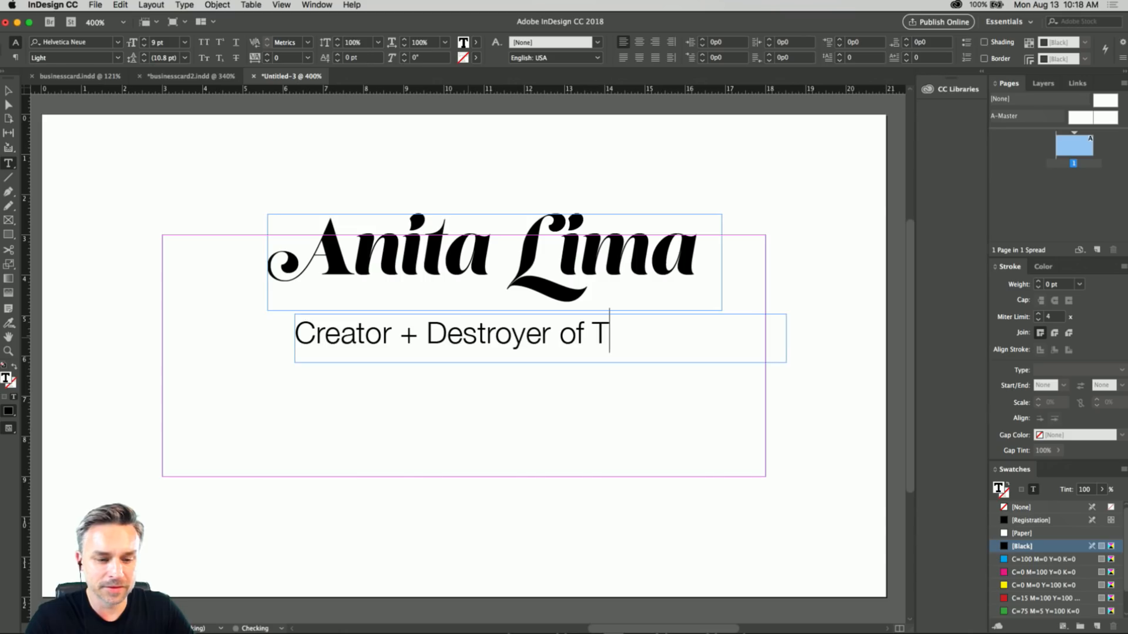
type("hings")
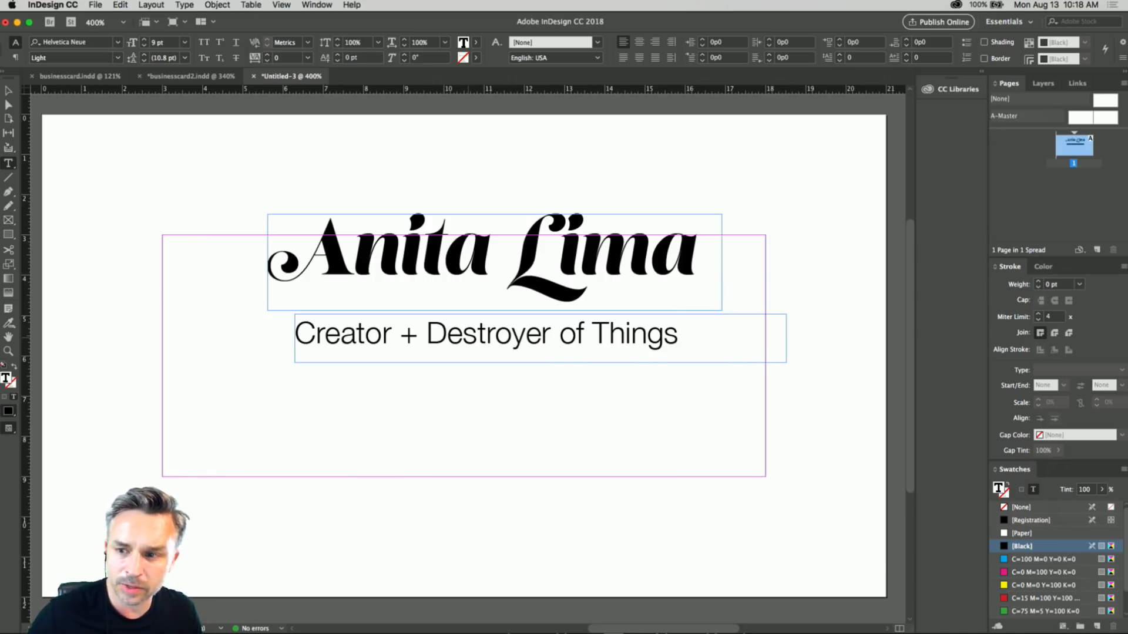
key("Left")
key("Left")
key("Left")
key("Escape")
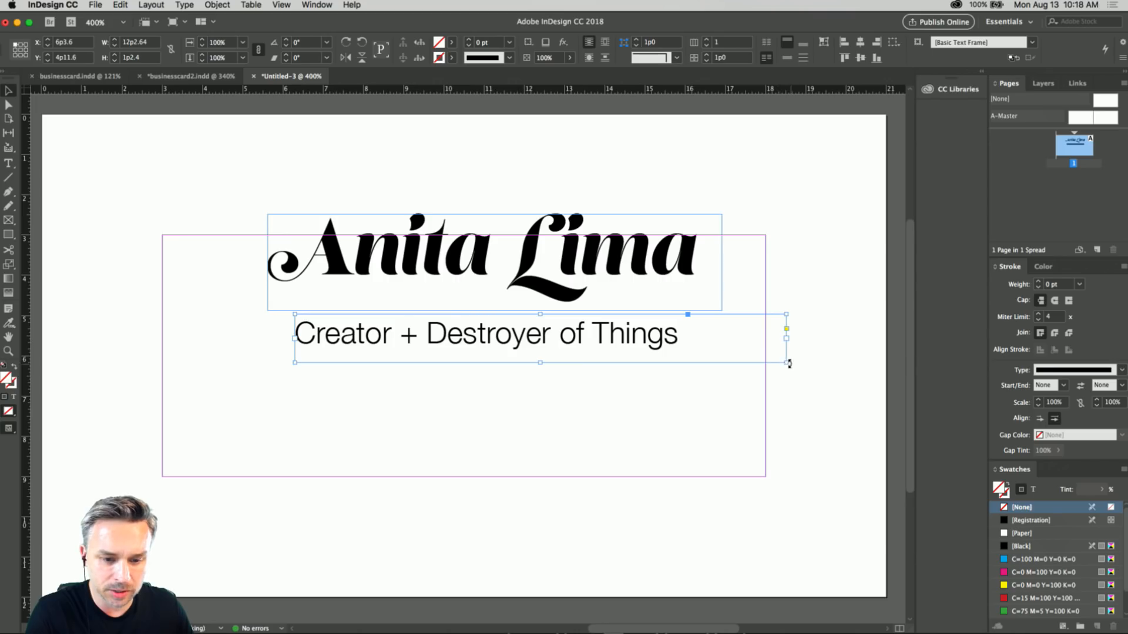
Fit the tagline frame to its text, then enlarge the frame to about 12p0.4 by 1p8.6.
double_click(787, 365)
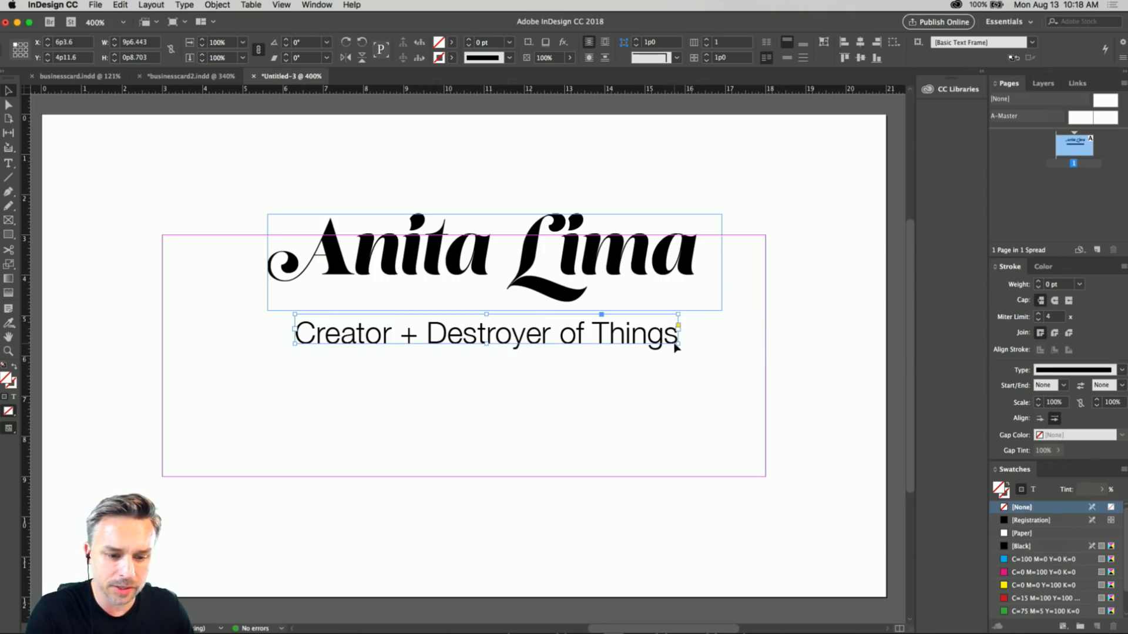
left_click_drag(679, 344, 733, 353)
double_click(732, 352)
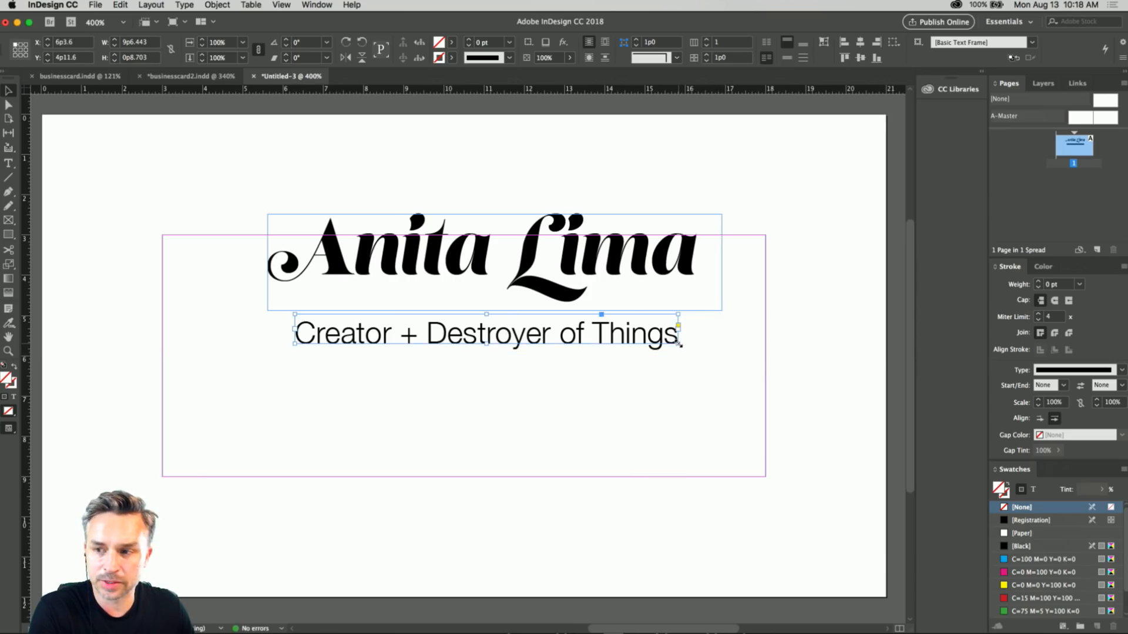
left_click_drag(679, 344, 779, 382)
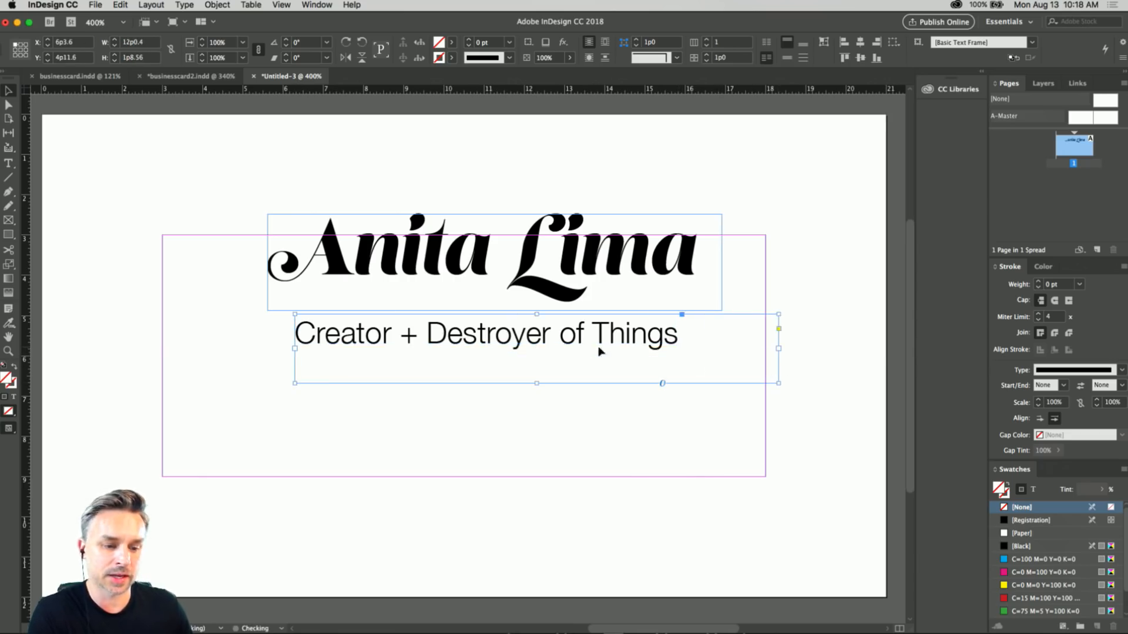
Replace "+ Destroyer of Things" with "+ Innovator + Designer" in the tagline.
double_click(525, 338)
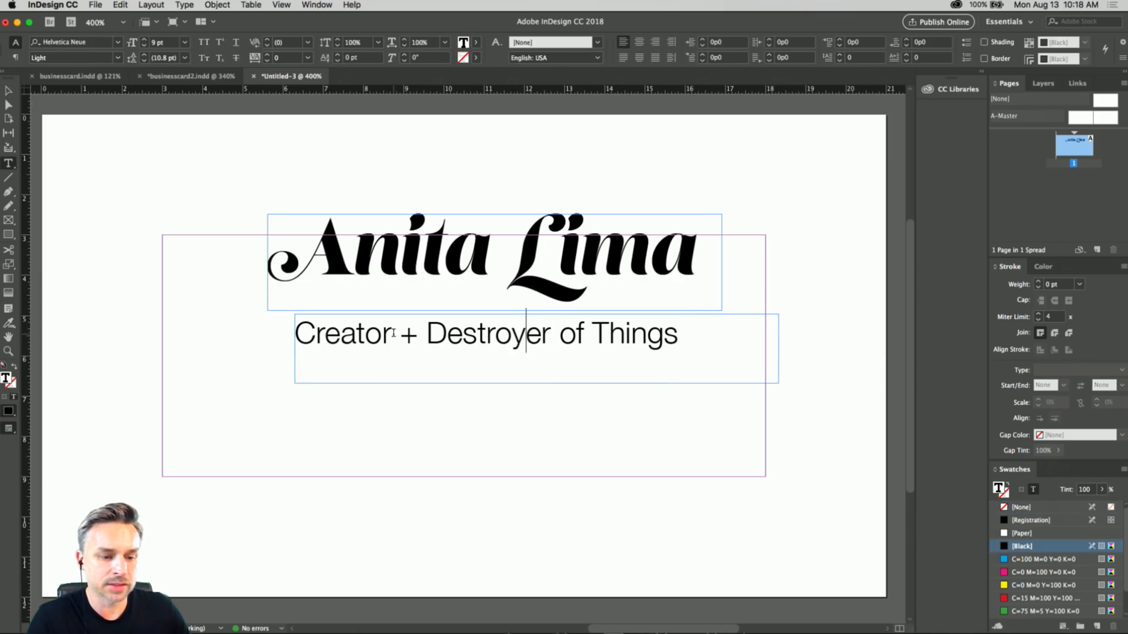
left_click_drag(399, 335, 856, 317)
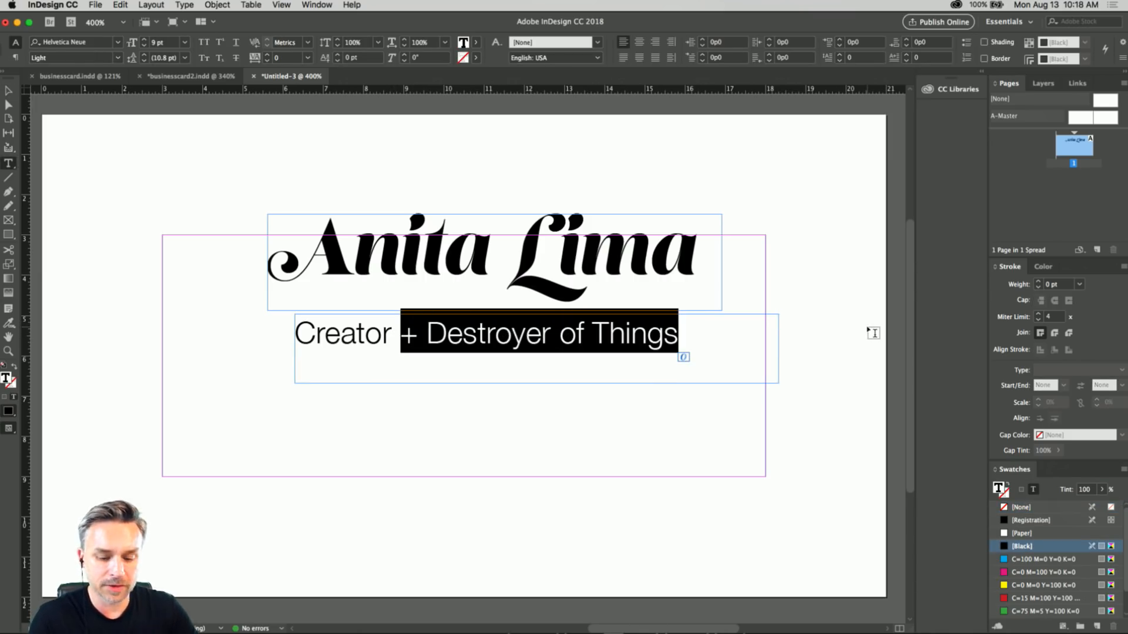
type("+ Innova")
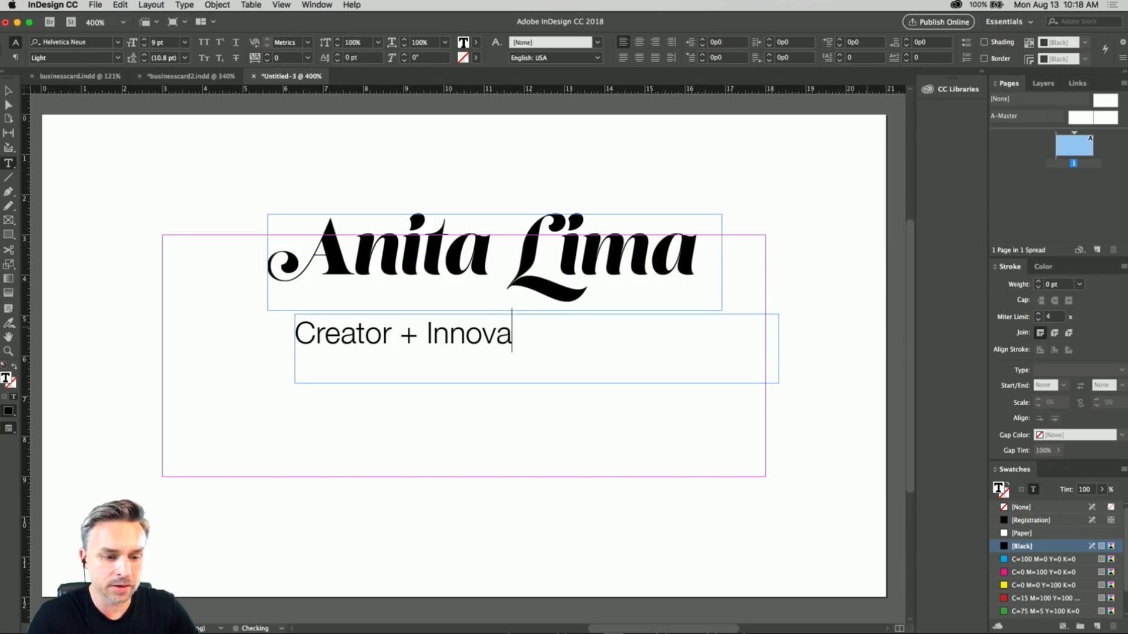
type("tor + ")
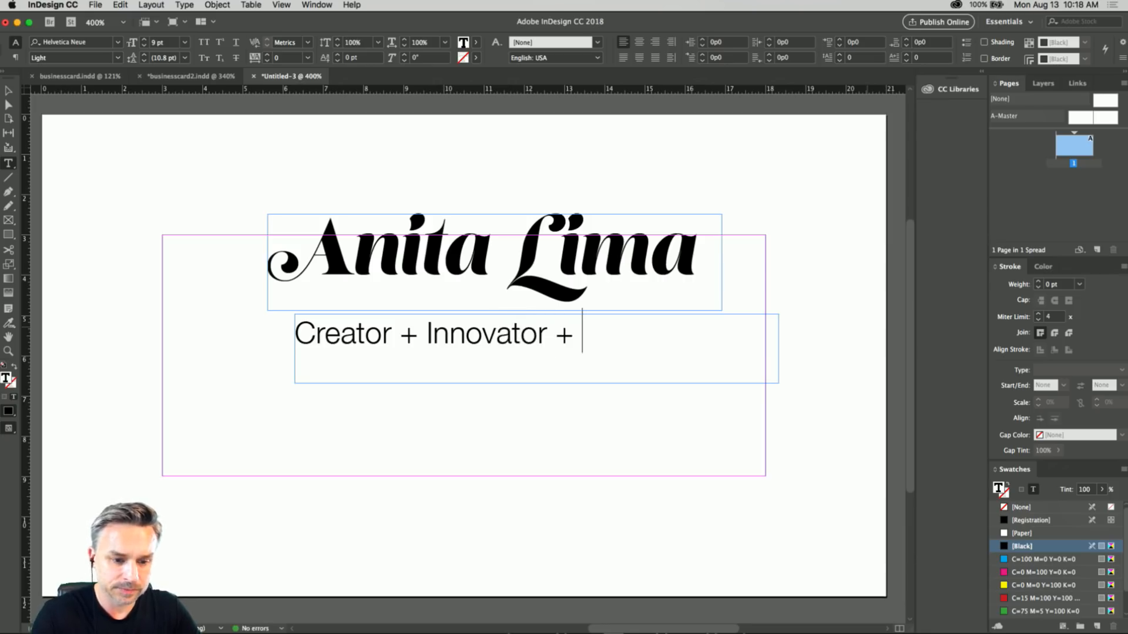
type("Designer")
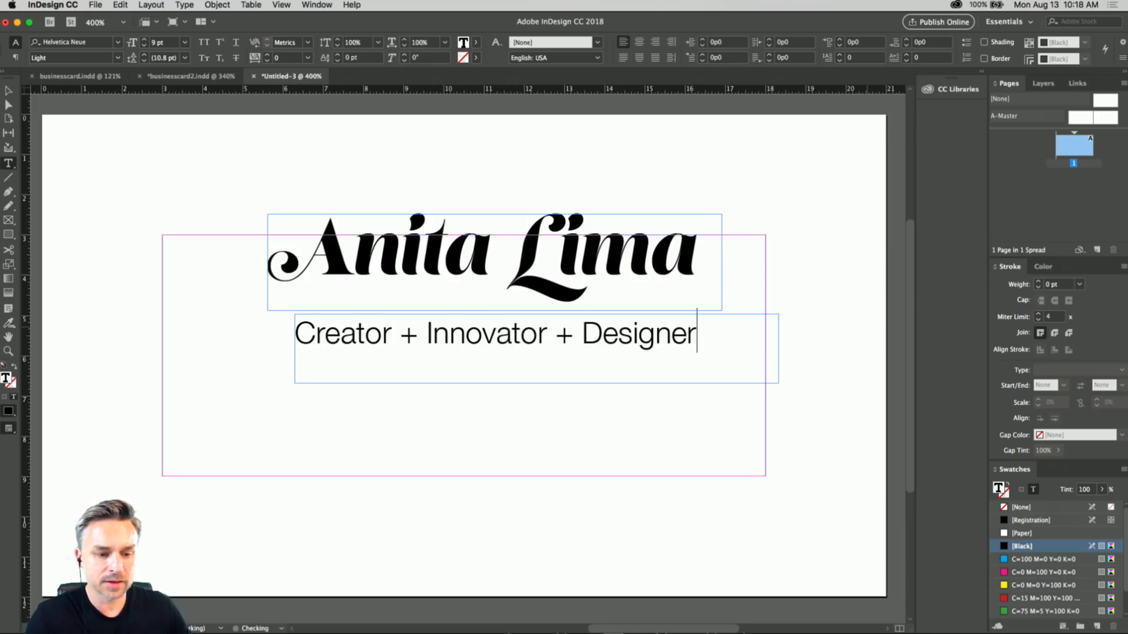
double_click(584, 338)
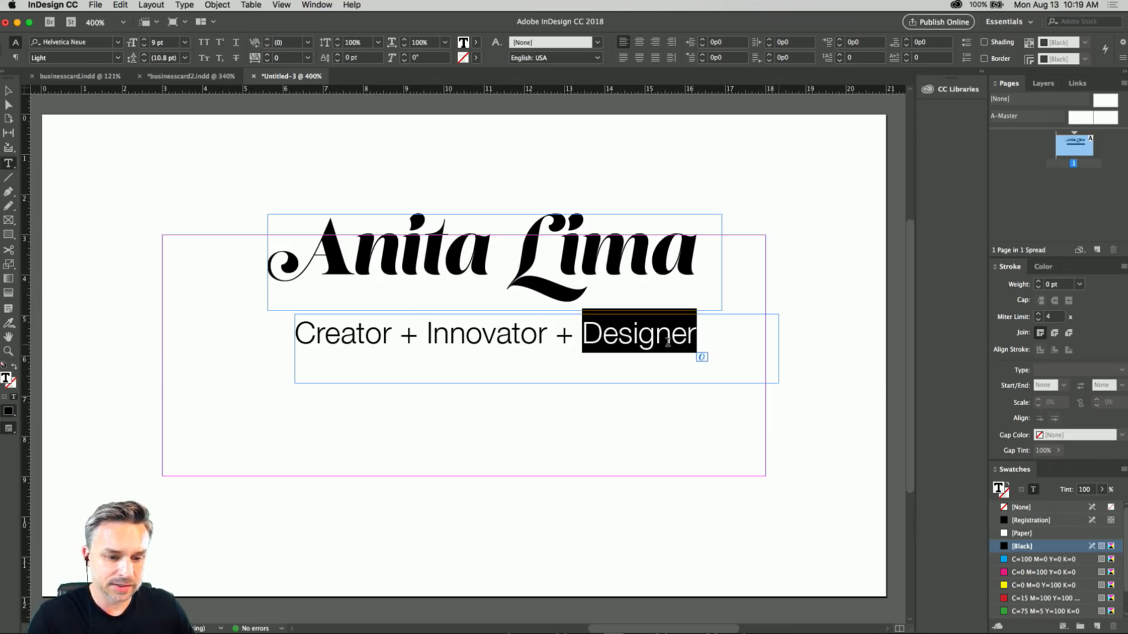
Shift the tagline frame slightly right beneath the name and deselect it.
left_click(8, 91)
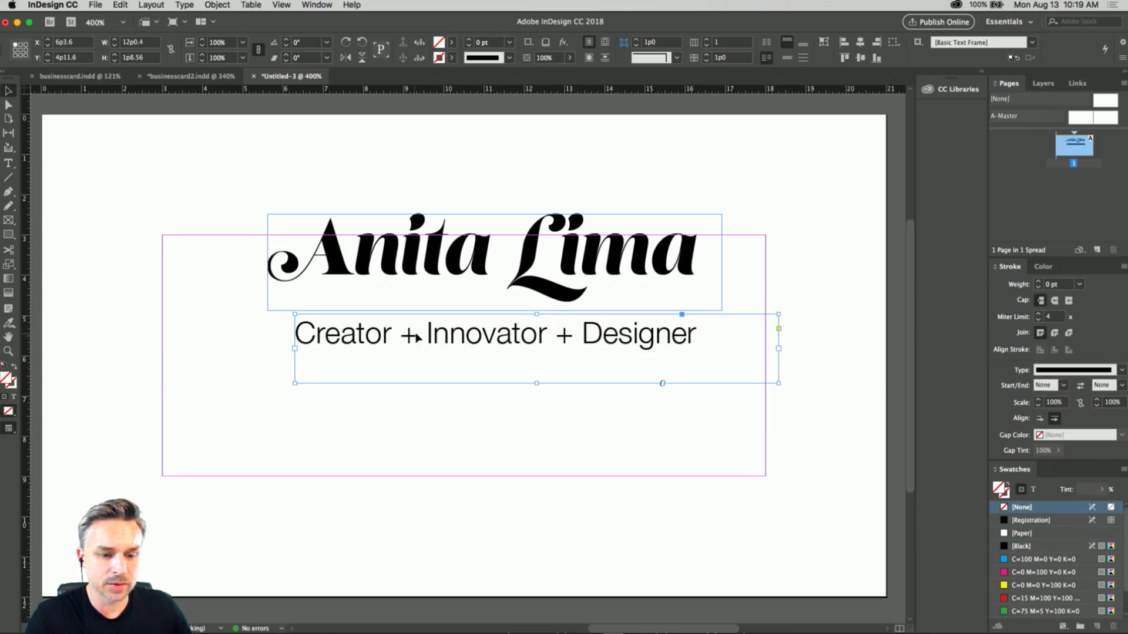
left_click_drag(419, 335, 435, 340)
left_click(403, 176)
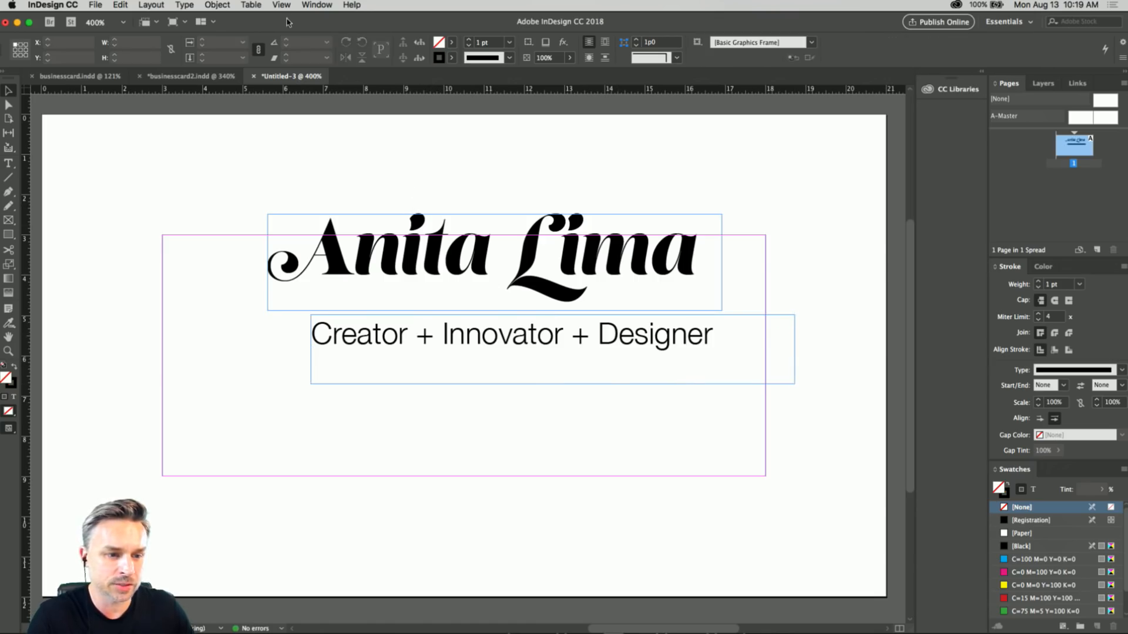
Preview the business card without frame edges and guides, and return to the normal editing view.
left_click(282, 5)
mouse_move(283, 179)
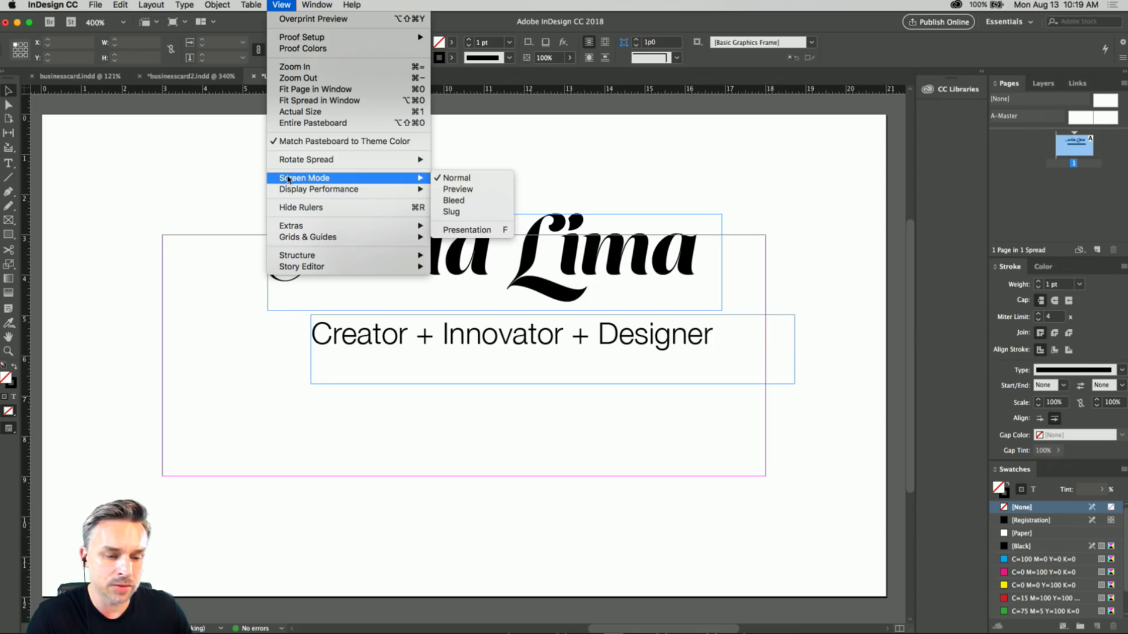
left_click(470, 191)
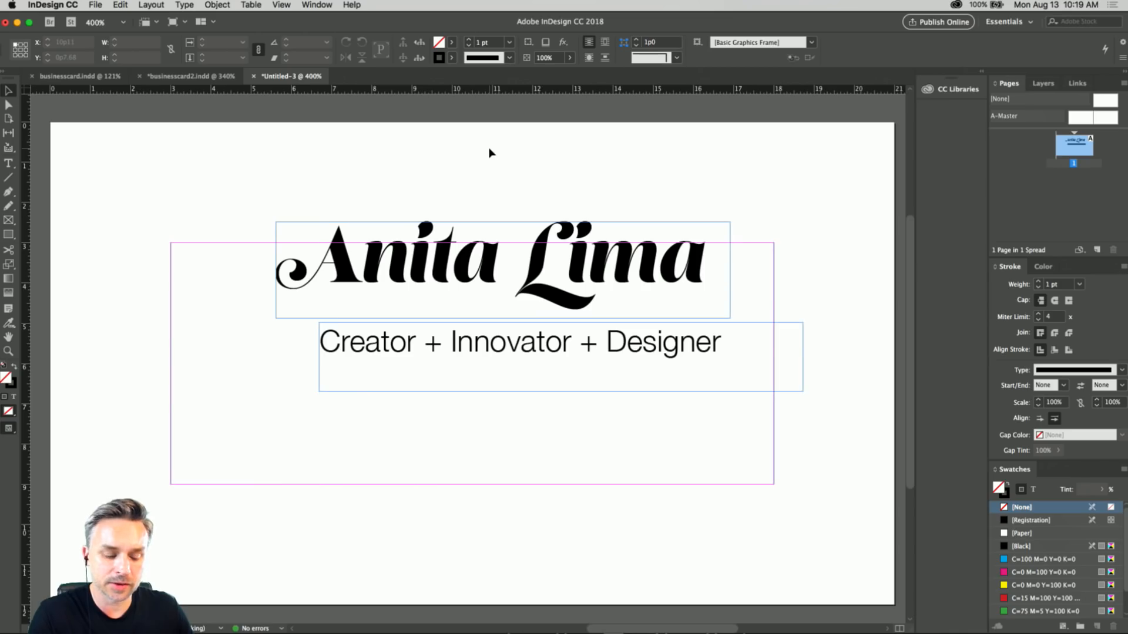
left_click_drag(491, 153, 457, 187)
key("shift+w")
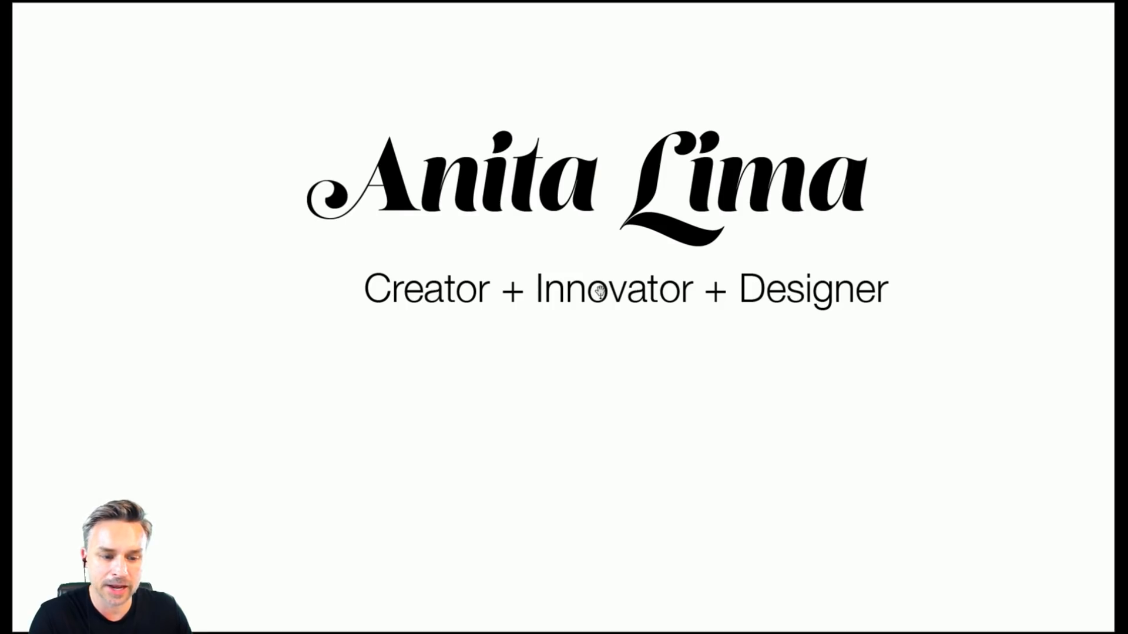
key("Escape")
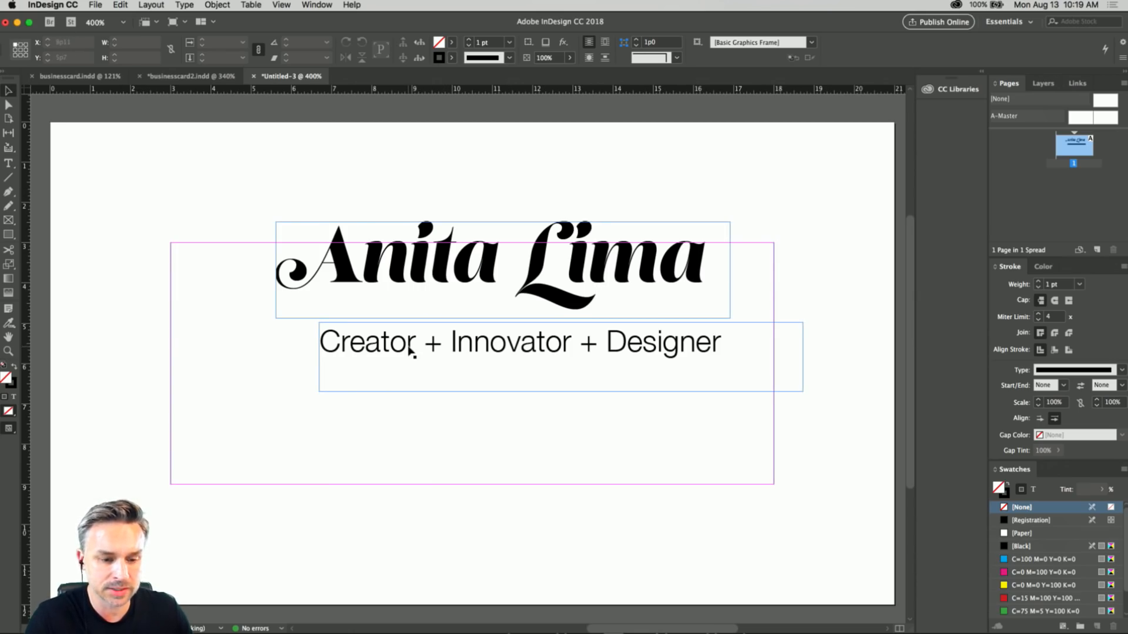
Draw a borderless black rectangle across the full card width, about 21p0 by 1p9.84, and move the tagline below it.
key("super+minus")
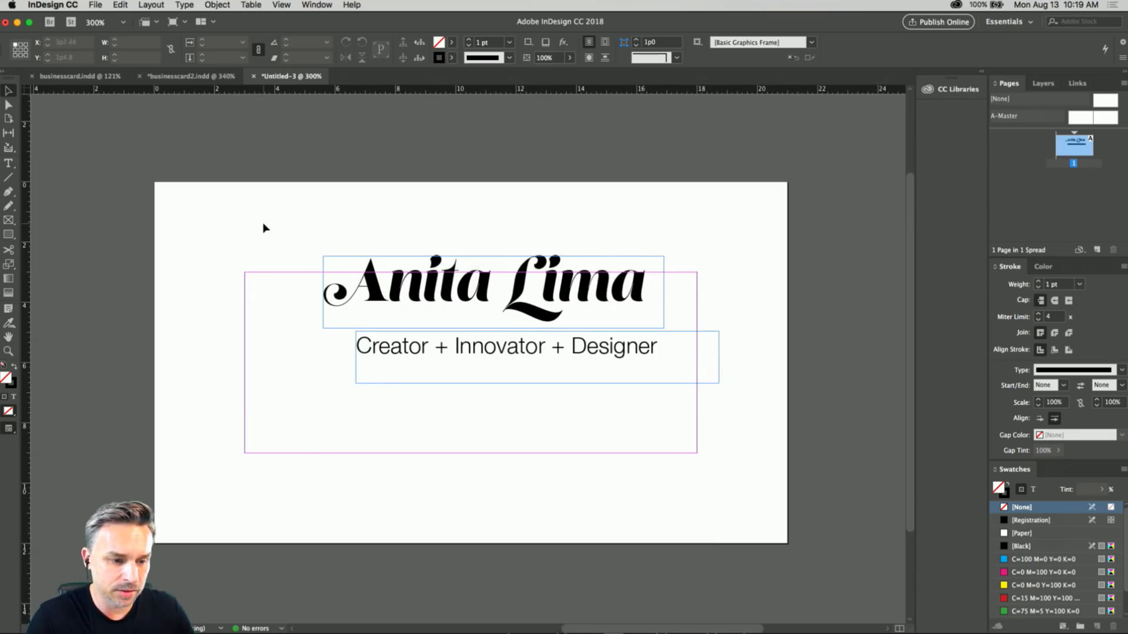
left_click_drag(245, 212, 287, 224)
left_click_drag(224, 251, 208, 212)
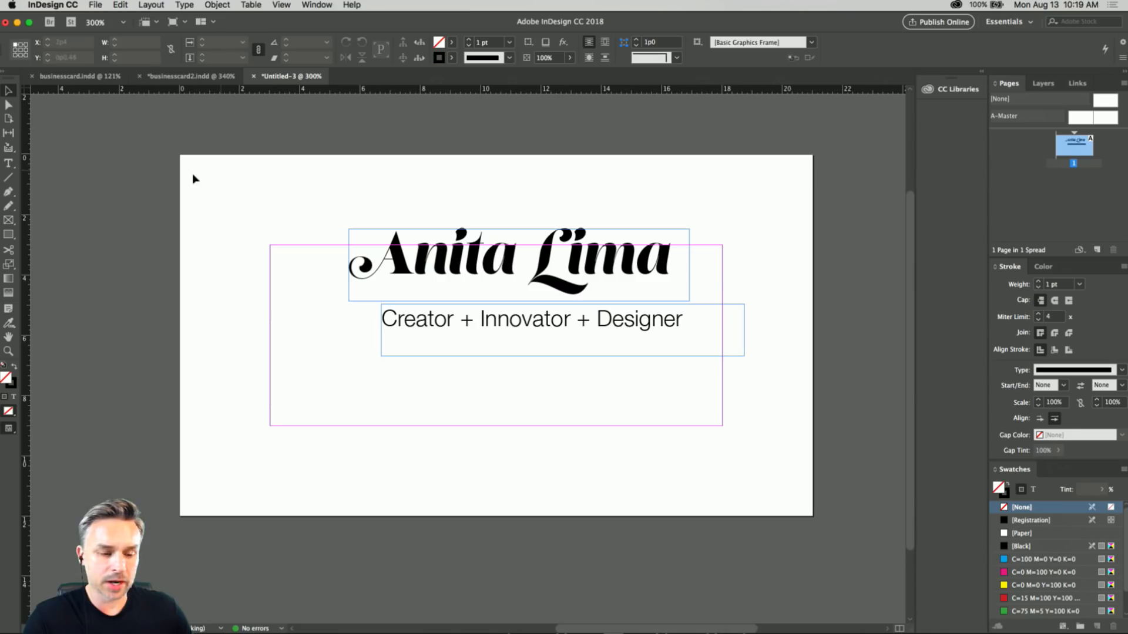
left_click(9, 235)
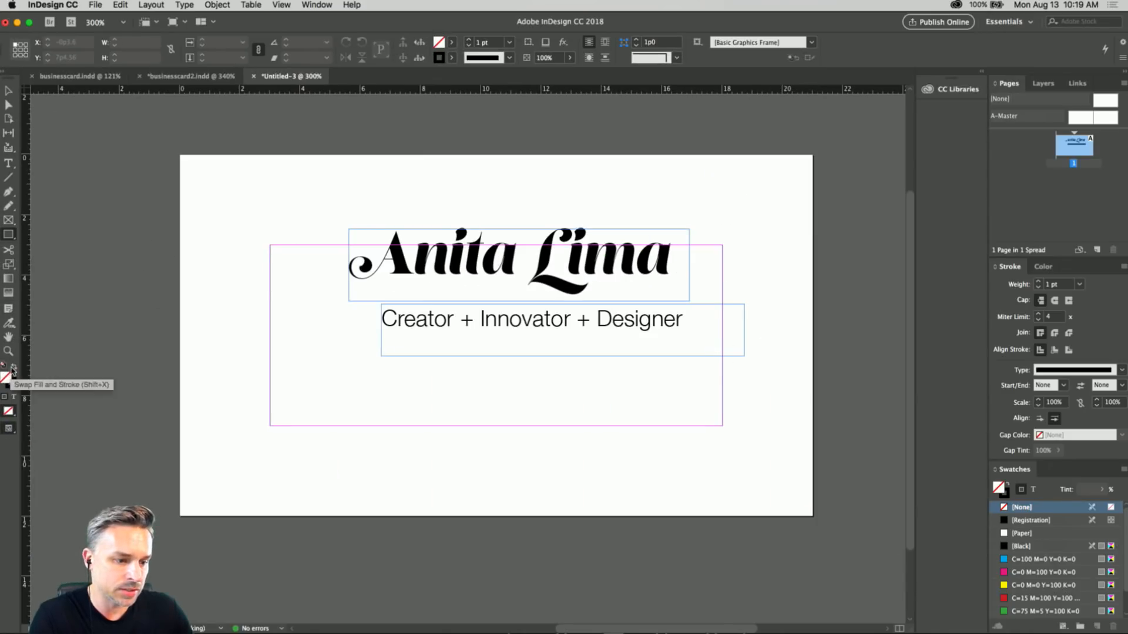
left_click(13, 369)
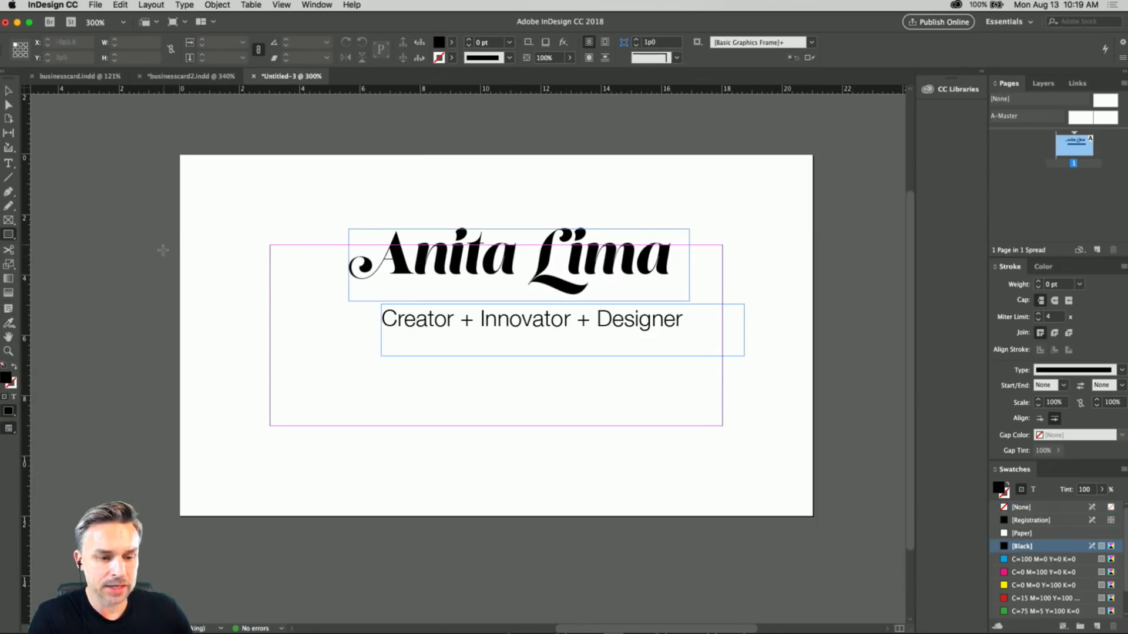
left_click_drag(180, 296, 812, 352)
left_click(8, 91)
left_click_drag(445, 336, 447, 408)
Bring the name frame to the front by cutting and repasting it, and place it over the black bar at about X 5p6.96, Y 3p5.04.
left_click(448, 255)
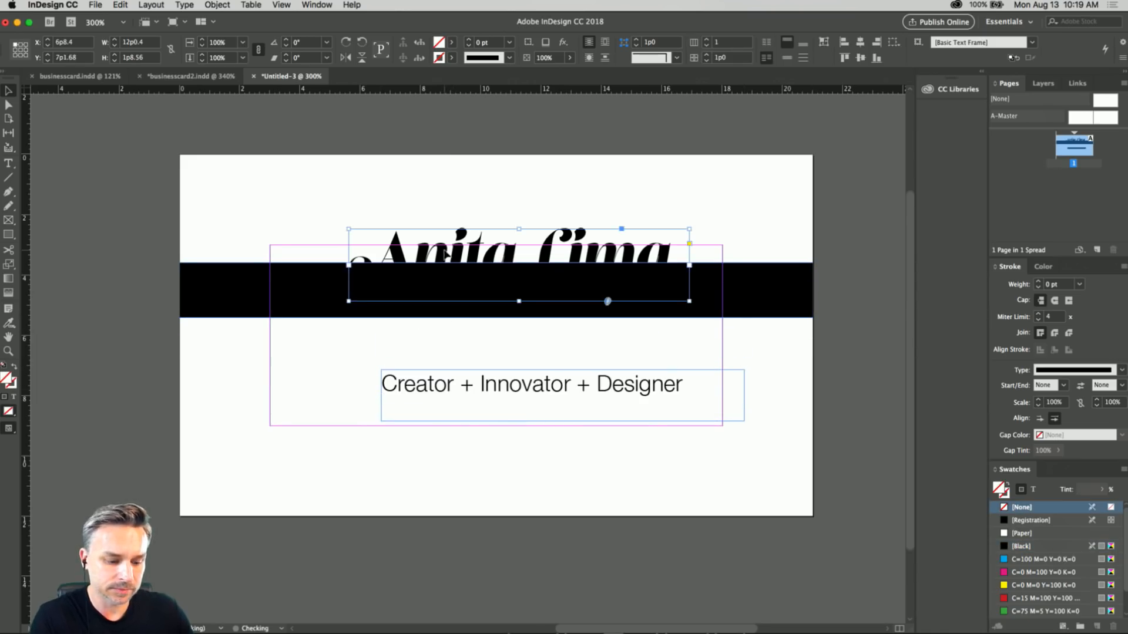
key("super+x")
key("super+v")
left_click_drag(429, 358, 478, 292)
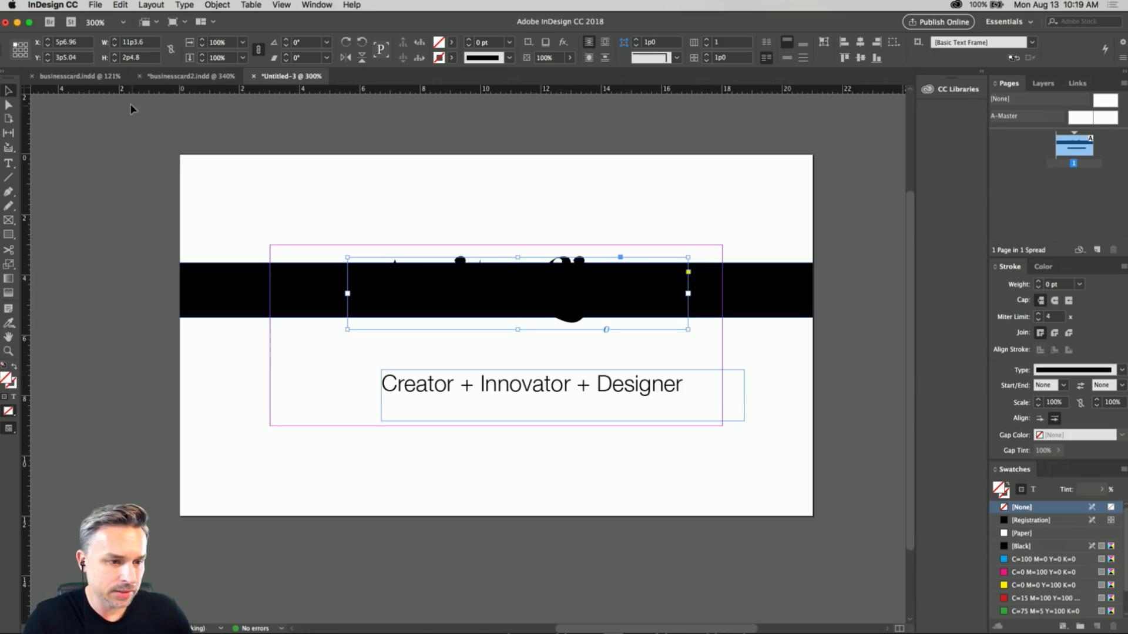
Set the fill colour of all the script name's text to Paper and deselect the frame.
double_click(428, 282)
key("super+a")
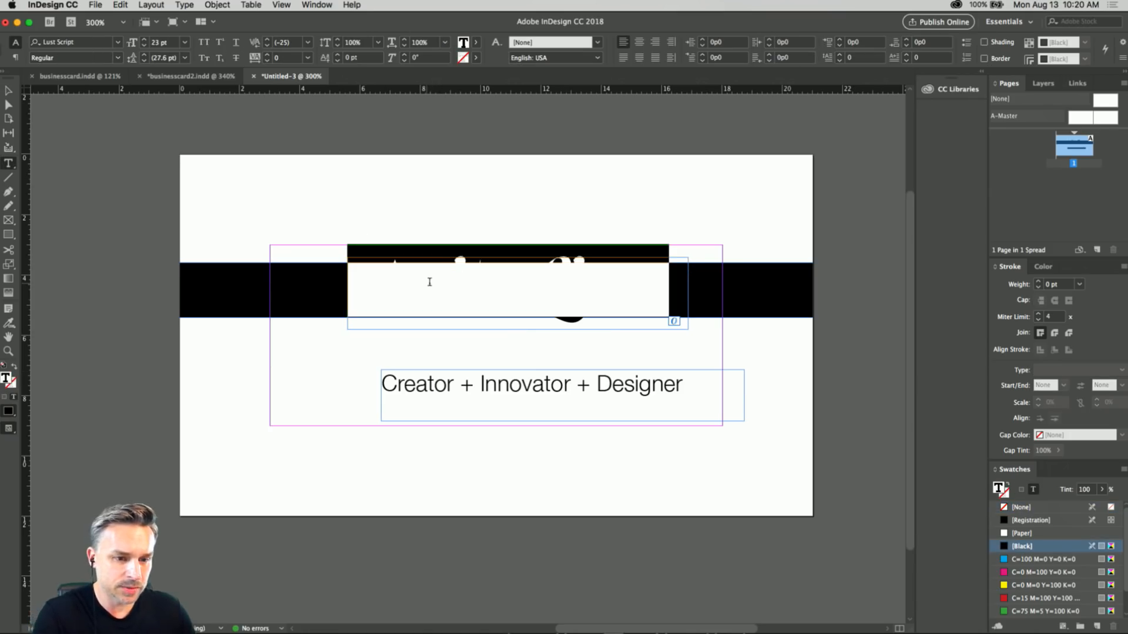
left_click(476, 43)
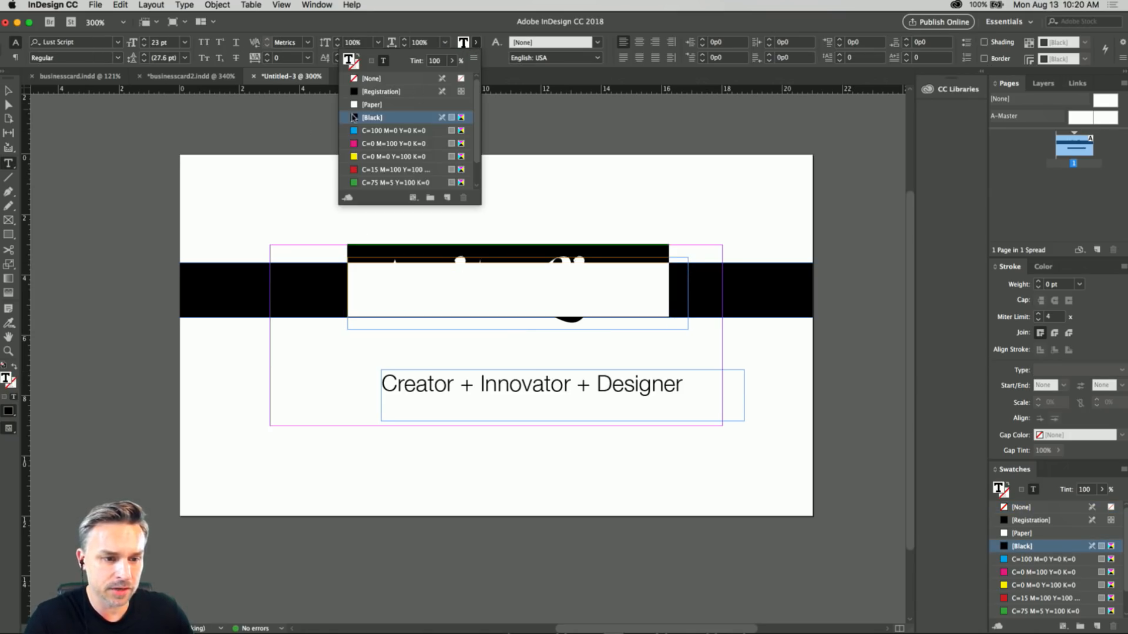
left_click(371, 105)
left_click(9, 91)
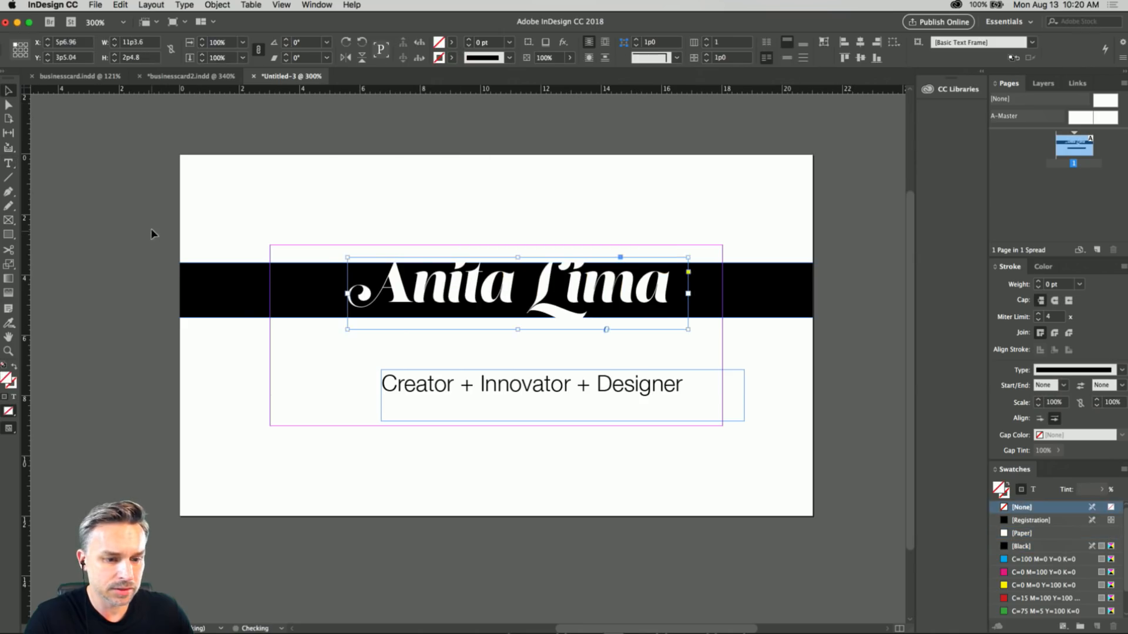
left_click(151, 235)
Extend the black bar upward and downward around the name to a height of about 2p4.8.
left_click(213, 285)
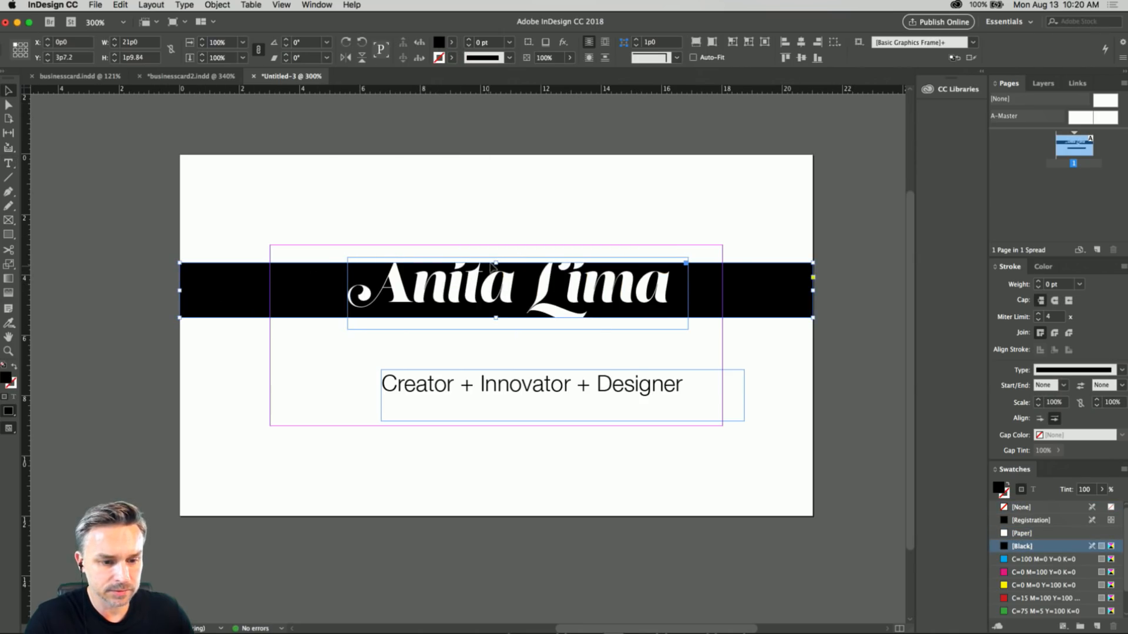
left_click_drag(494, 262, 495, 251)
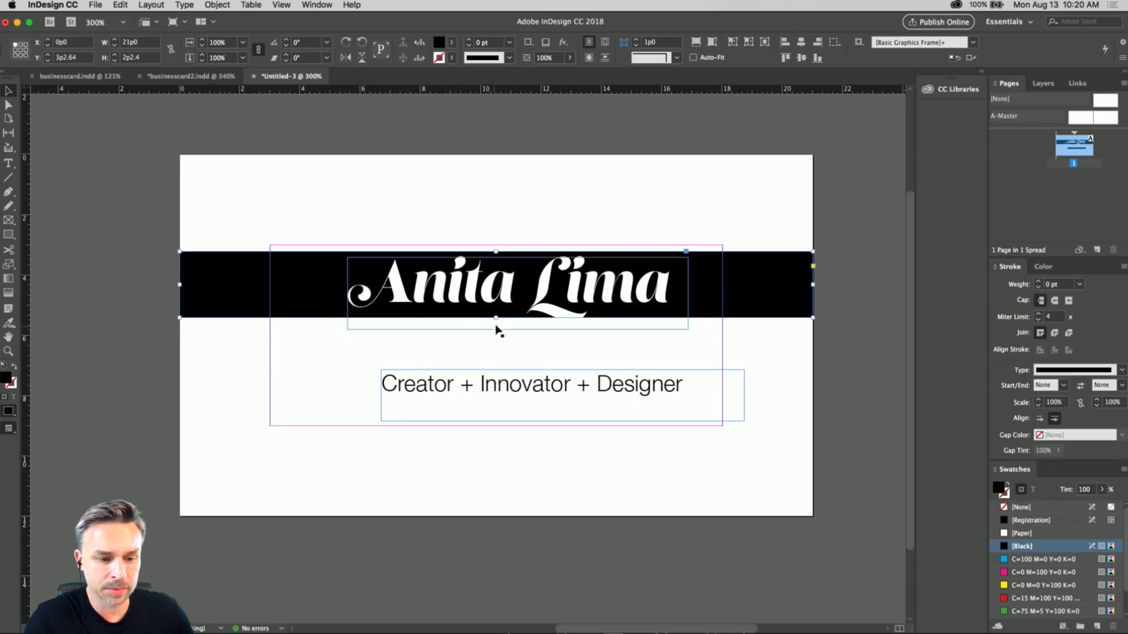
left_click_drag(495, 317, 496, 324)
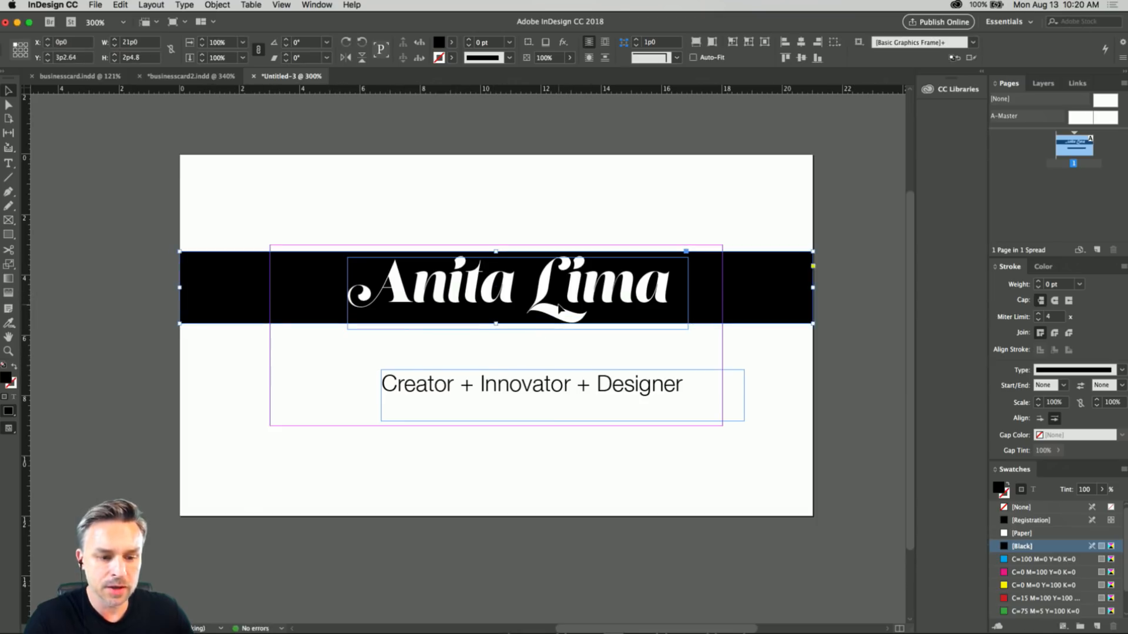
left_click(563, 227)
Select the surname's capital L to inspect it, and leave text editing.
double_click(552, 285)
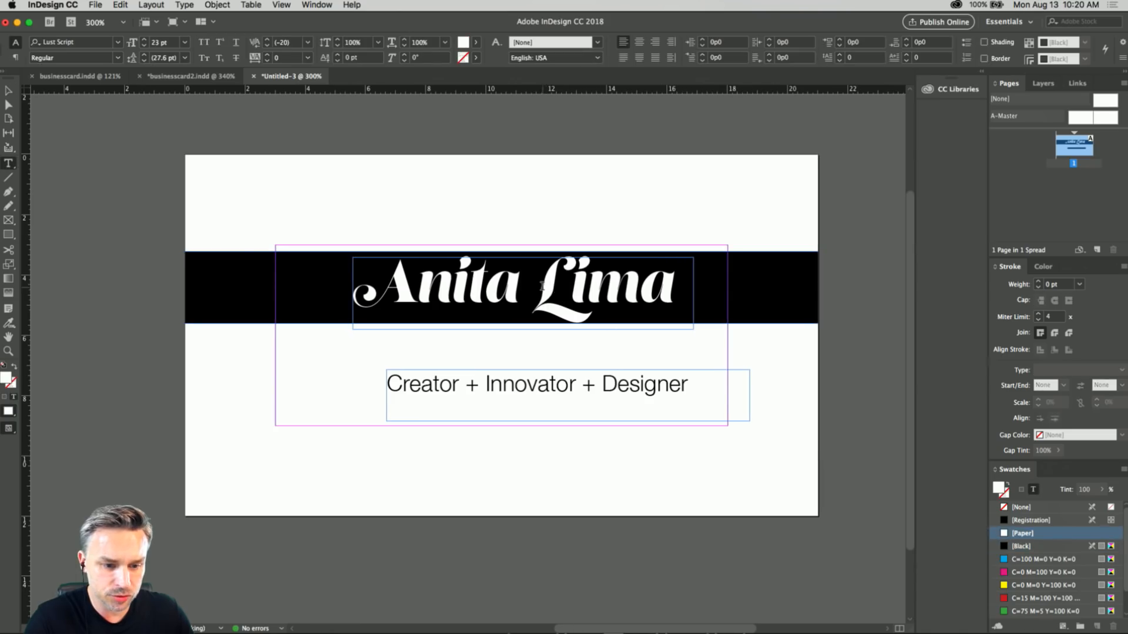
left_click_drag(534, 287, 568, 287)
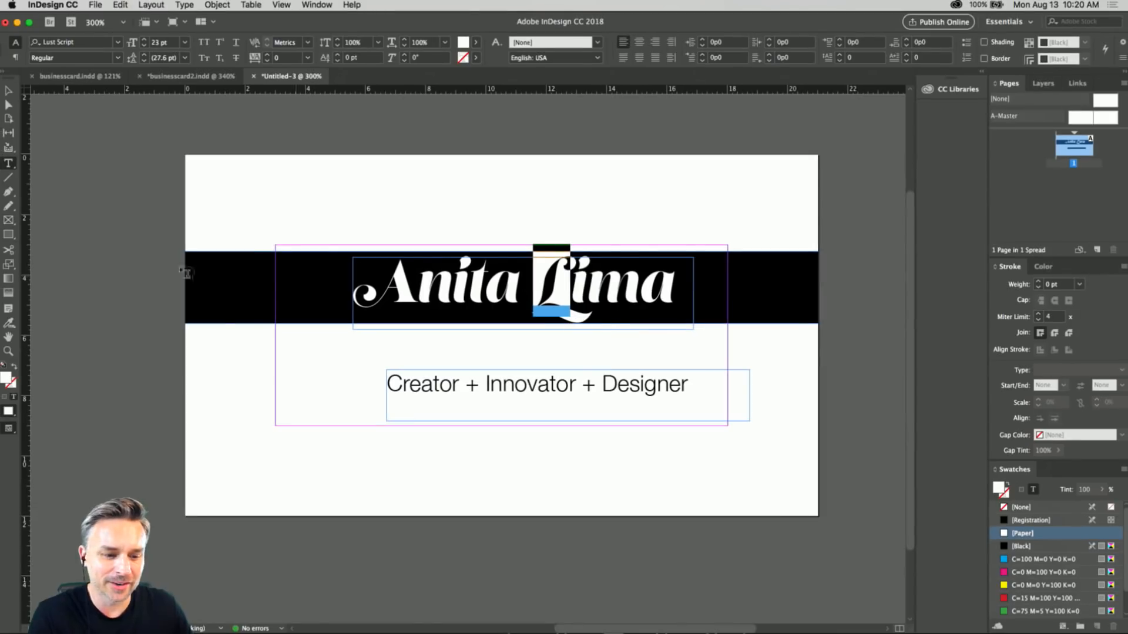
key("Escape")
Duplicate the tagline frame below itself and change the upper copy's text to "Creator + Destroyer of Plants".
left_click(468, 387)
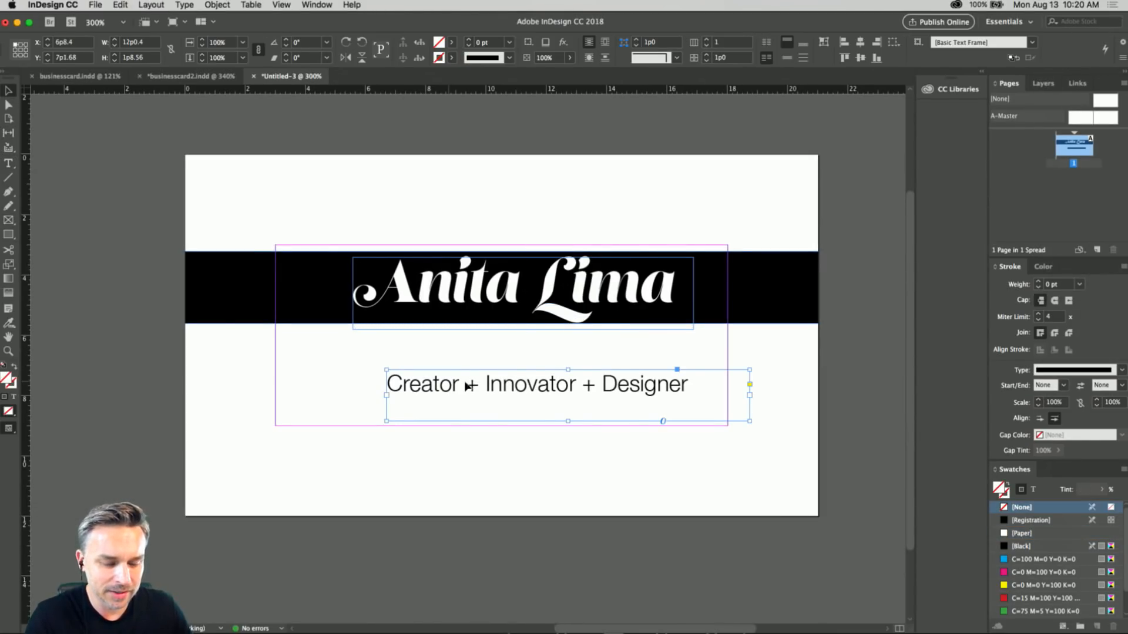
mouse_move(513, 387)
left_mouse_down()
mouse_move(506, 456)
mouse_move(502, 385)
left_mouse_up()
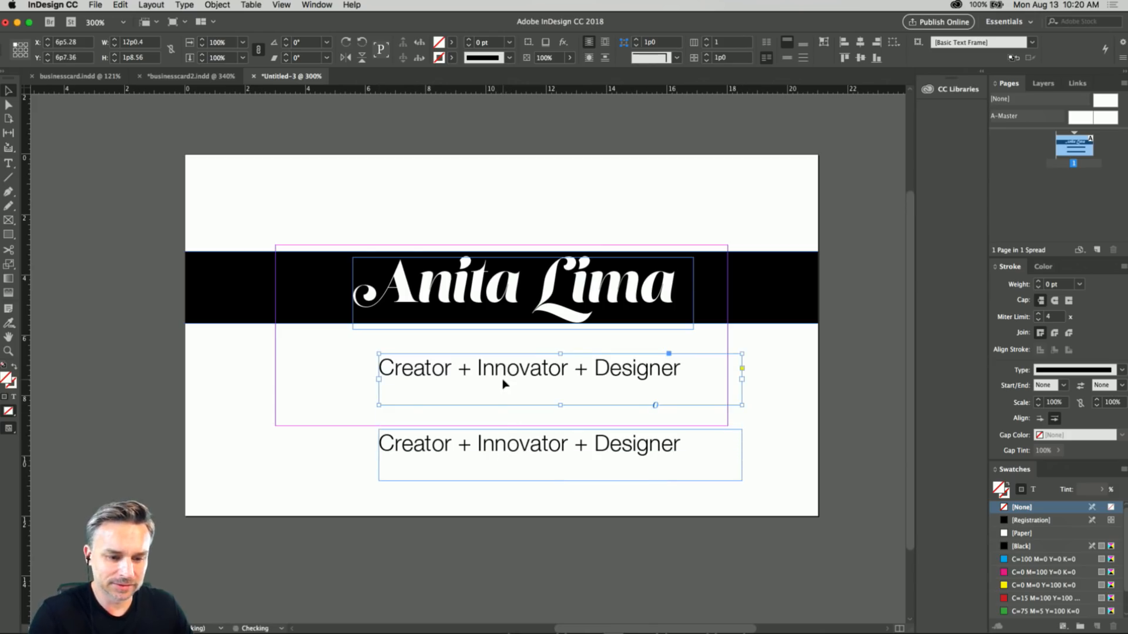
double_click(504, 371)
left_click(478, 367)
left_click_drag(478, 367, 818, 394)
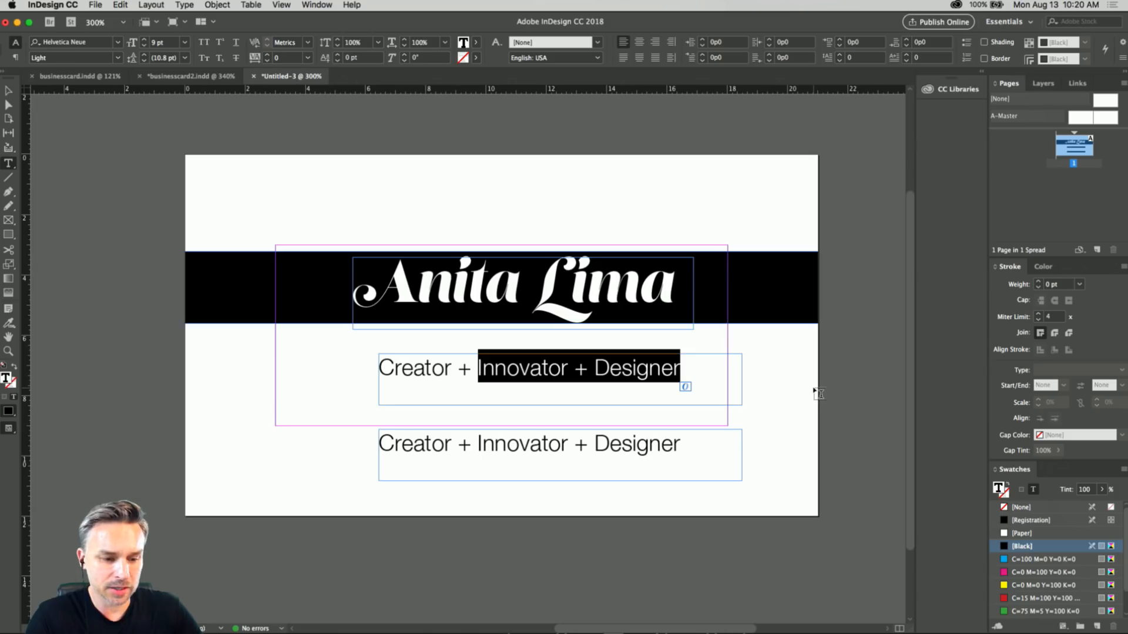
type("DES")
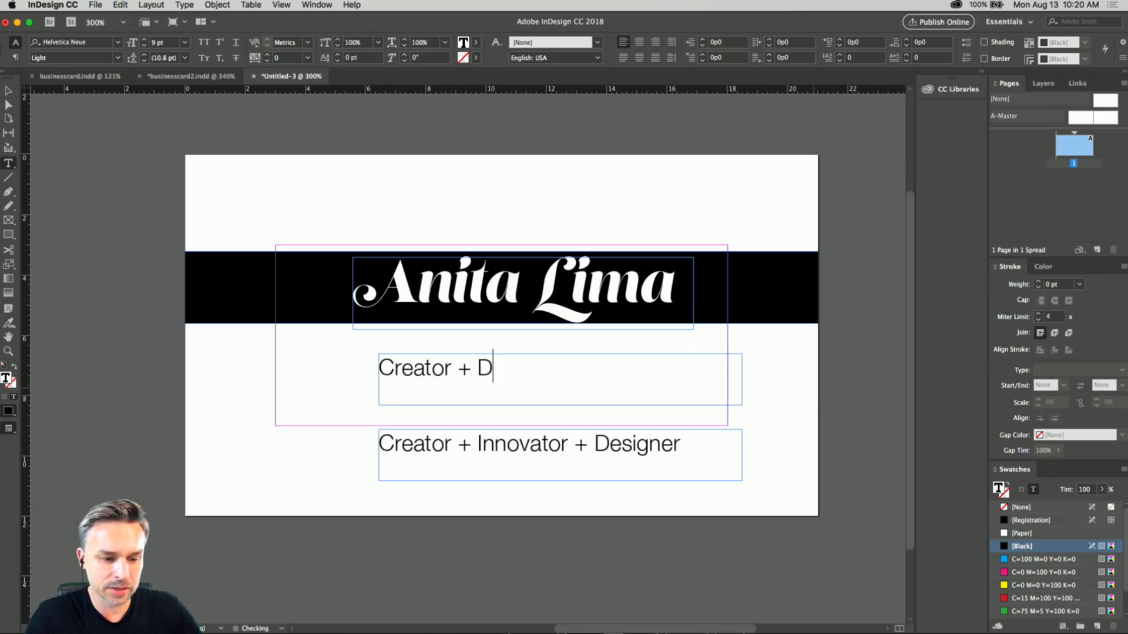
key("BackSpace")
key("BackSpace")
type("estro")
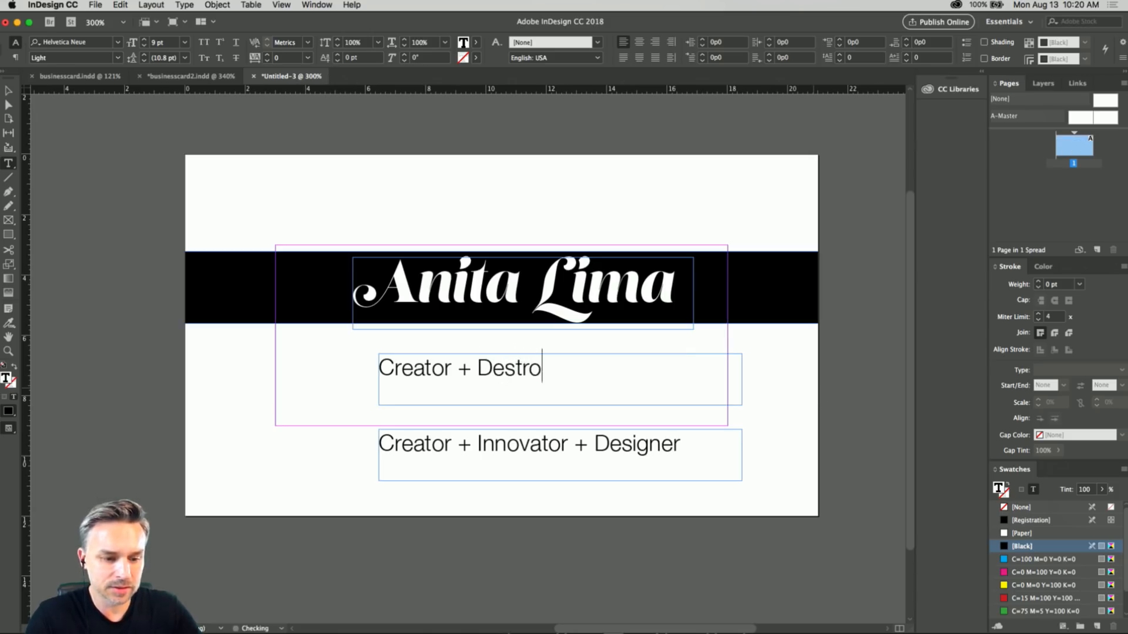
type("yer of Plants")
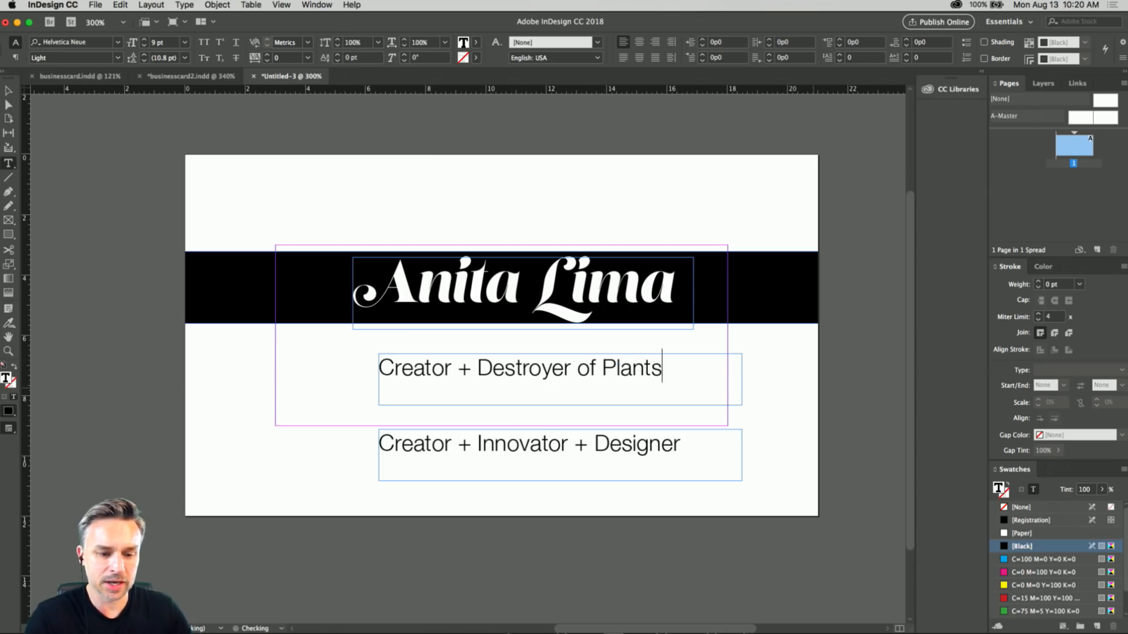
Swap the two tagline frames so "Creator + Innovator + Designer" sits directly beneath the black bar.
left_click(8, 91)
left_click_drag(478, 390, 478, 498)
left_click_drag(468, 452, 468, 400)
Check the alternate glyphs for letters in the first name and replace its t with the alternate that has a descending curl.
scroll(426, 257, "up", 3)
scroll(425, 257, "up", 3)
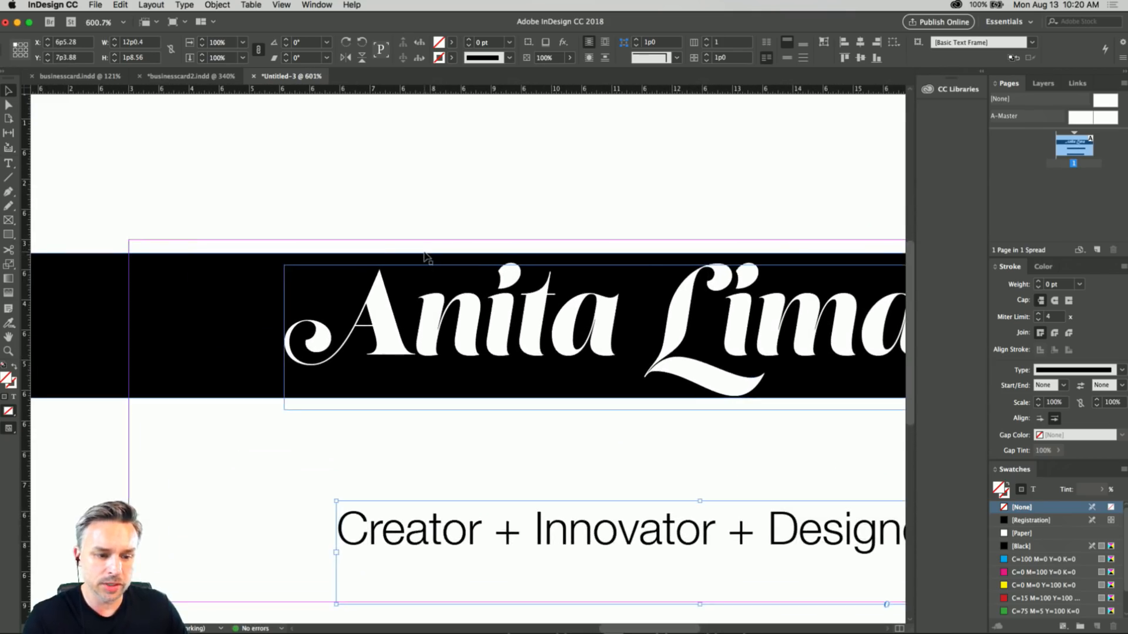
double_click(349, 241)
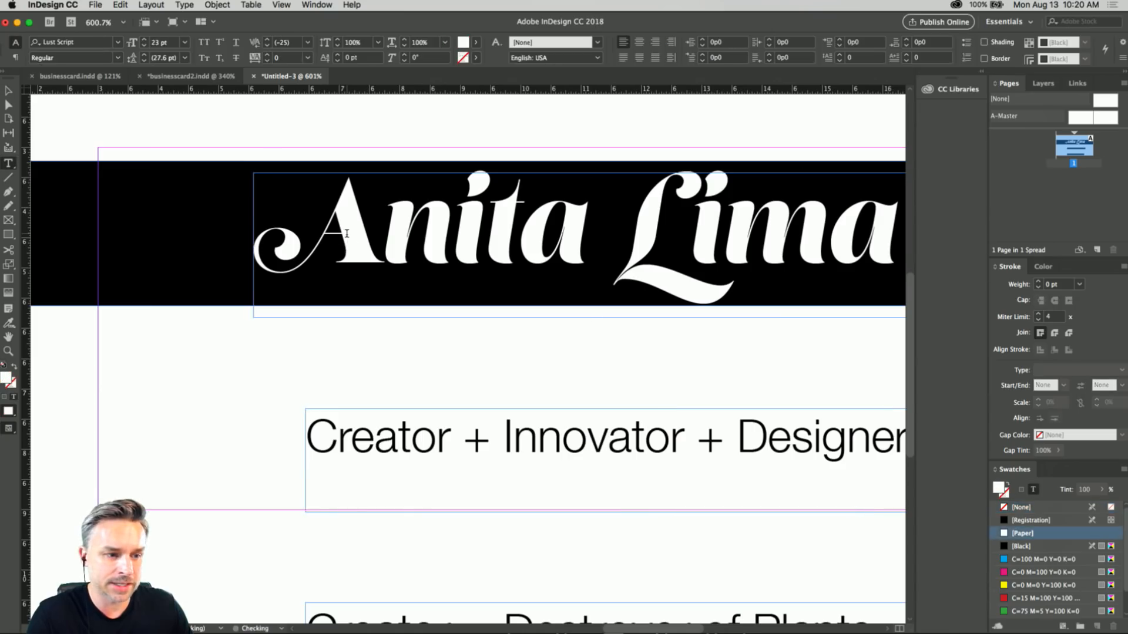
left_click_drag(376, 233, 283, 230)
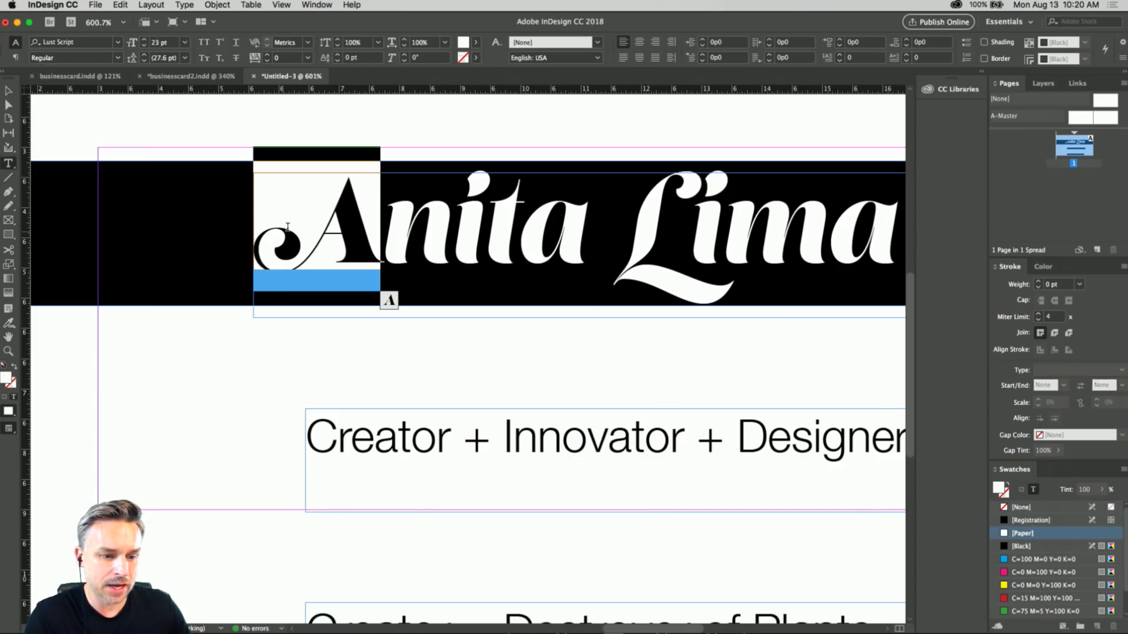
left_click(516, 235)
left_click_drag(515, 235, 586, 235)
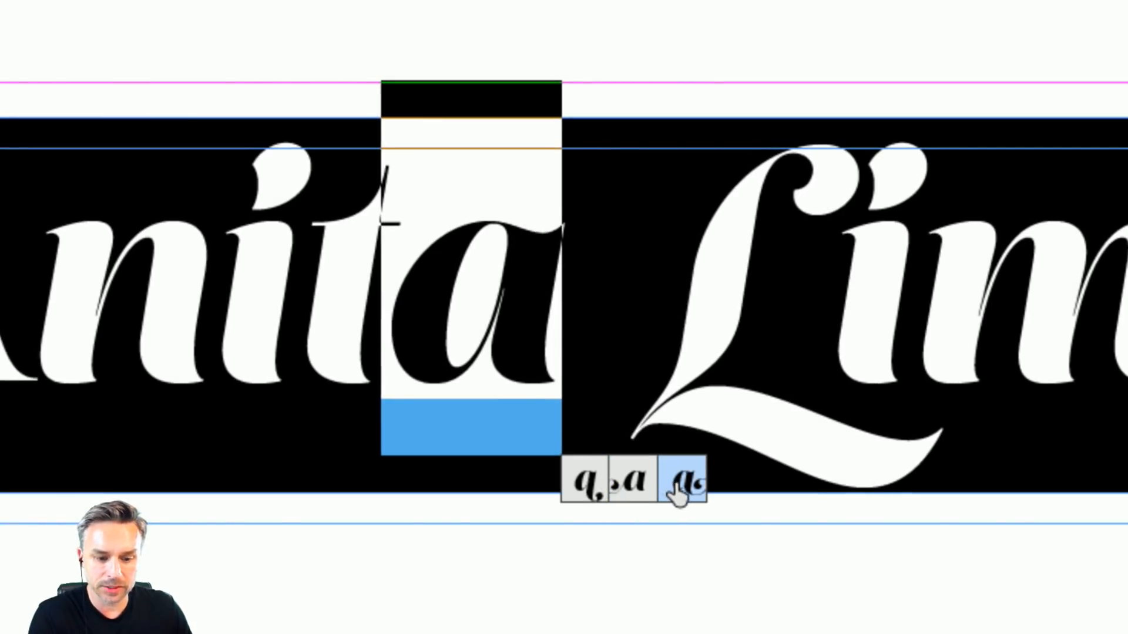
left_click_drag(320, 283, 364, 288)
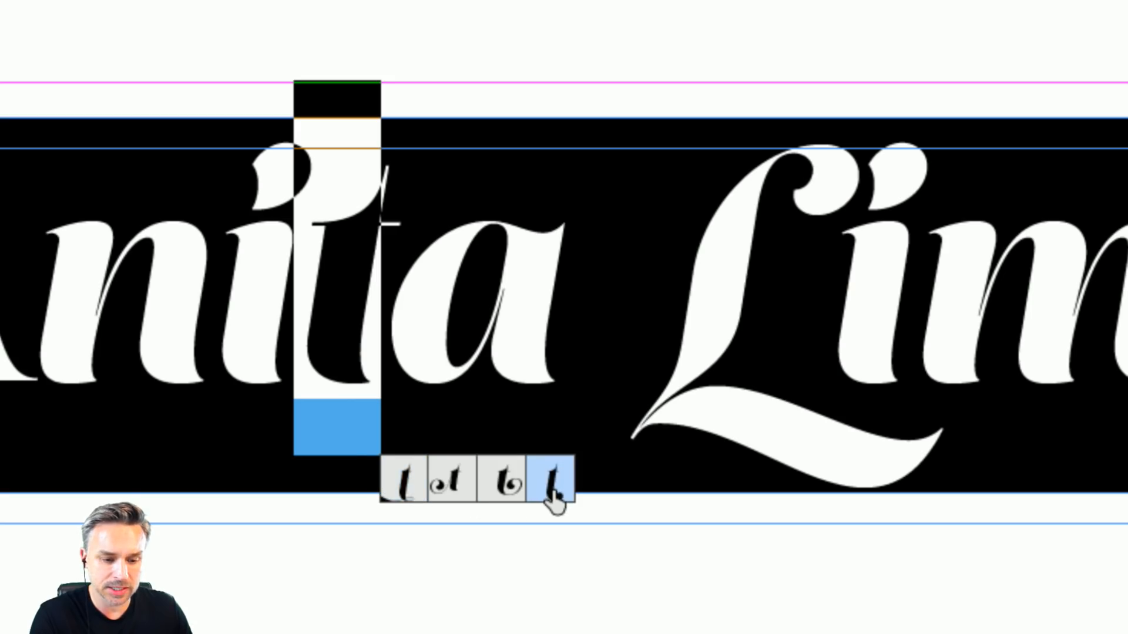
left_click(551, 492)
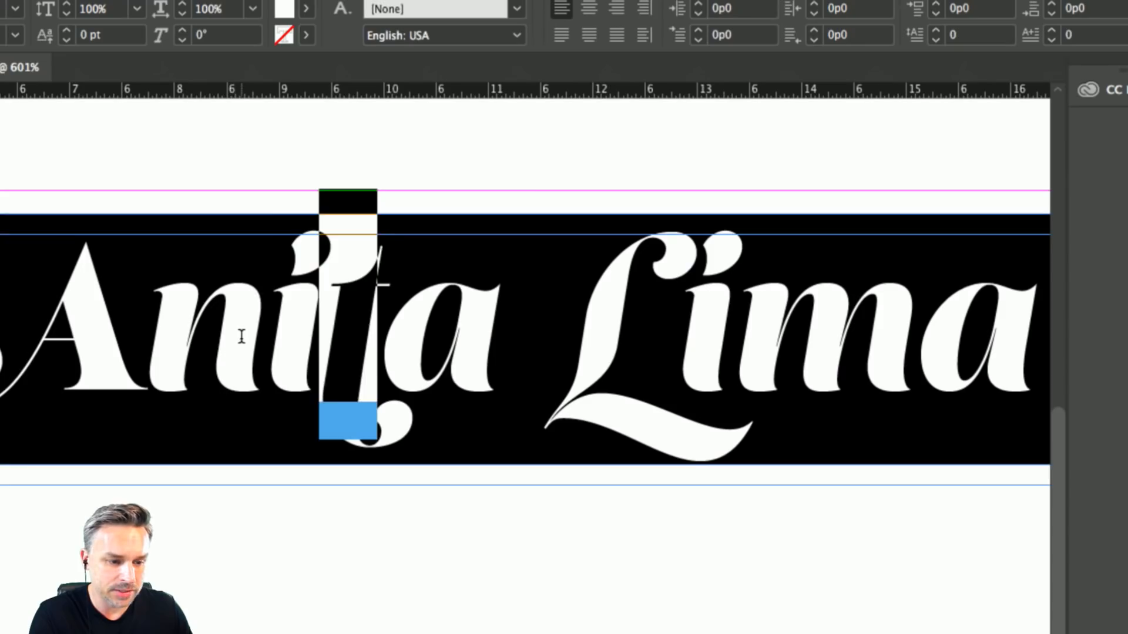
Check the n's alternate glyphs, replace the surname's final a with the trailing-swash alternate, and deselect the text.
left_click_drag(242, 334, 188, 343)
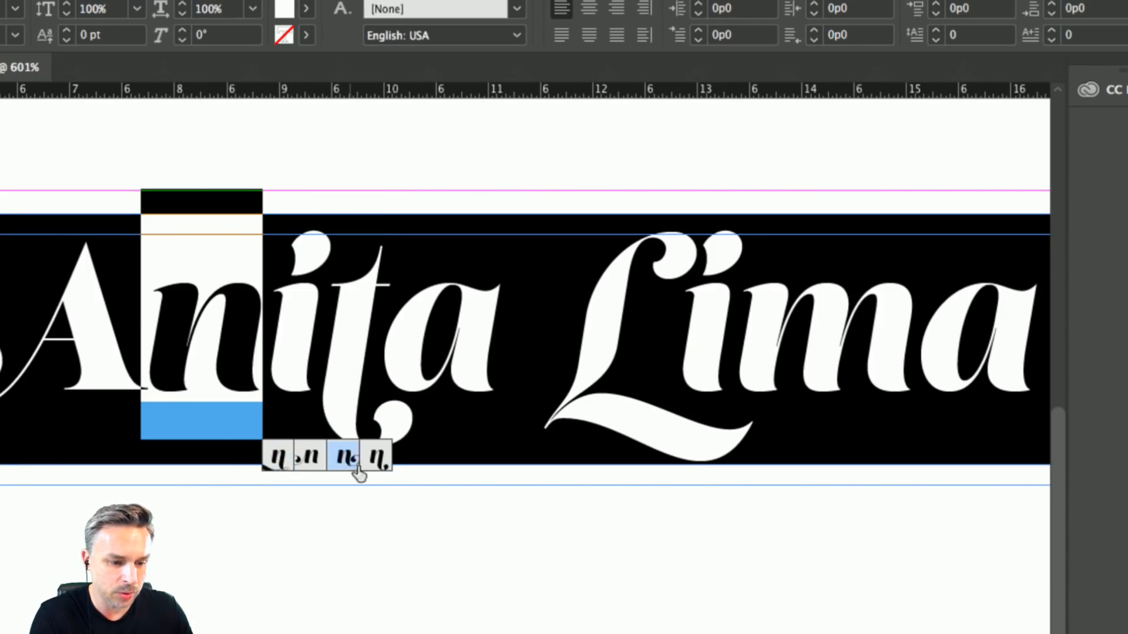
left_click(733, 290)
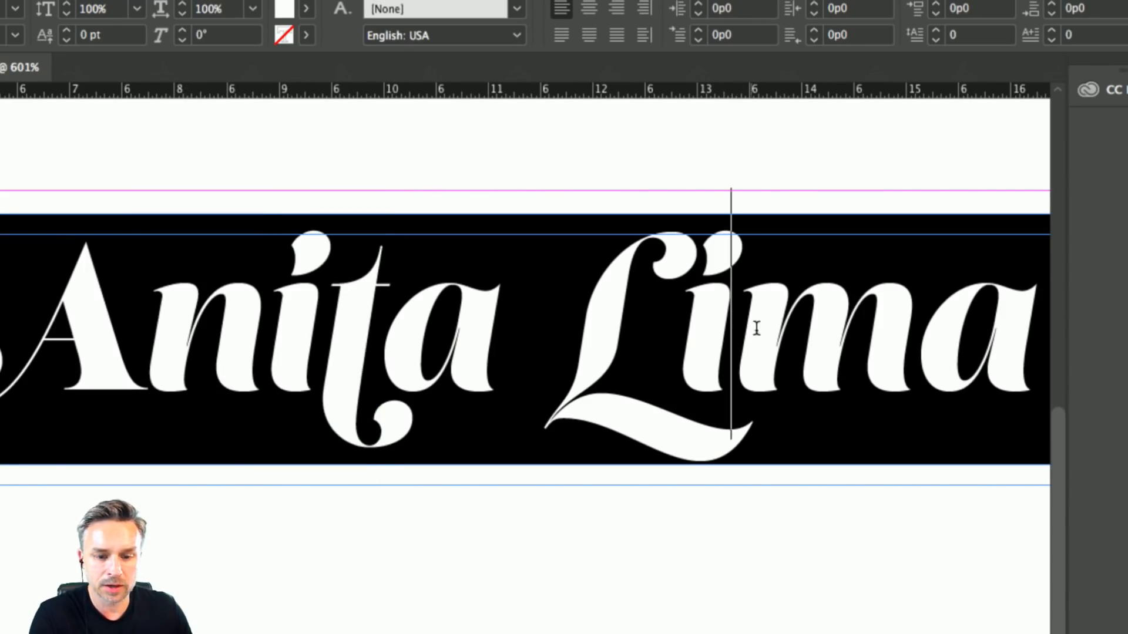
left_click_drag(947, 328, 996, 330)
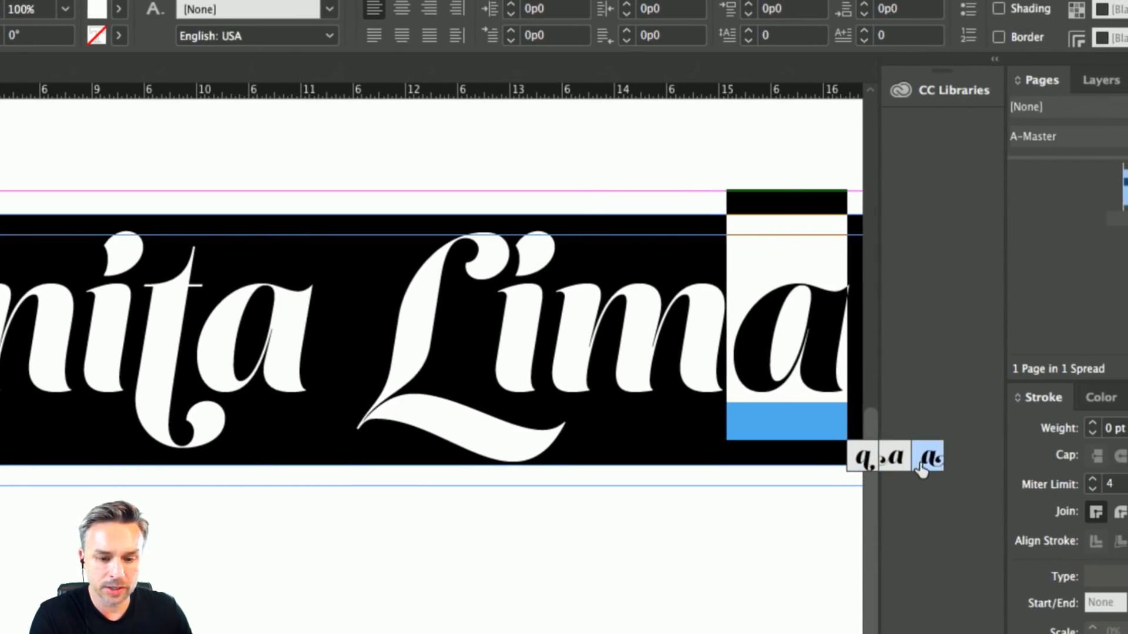
left_click(933, 459)
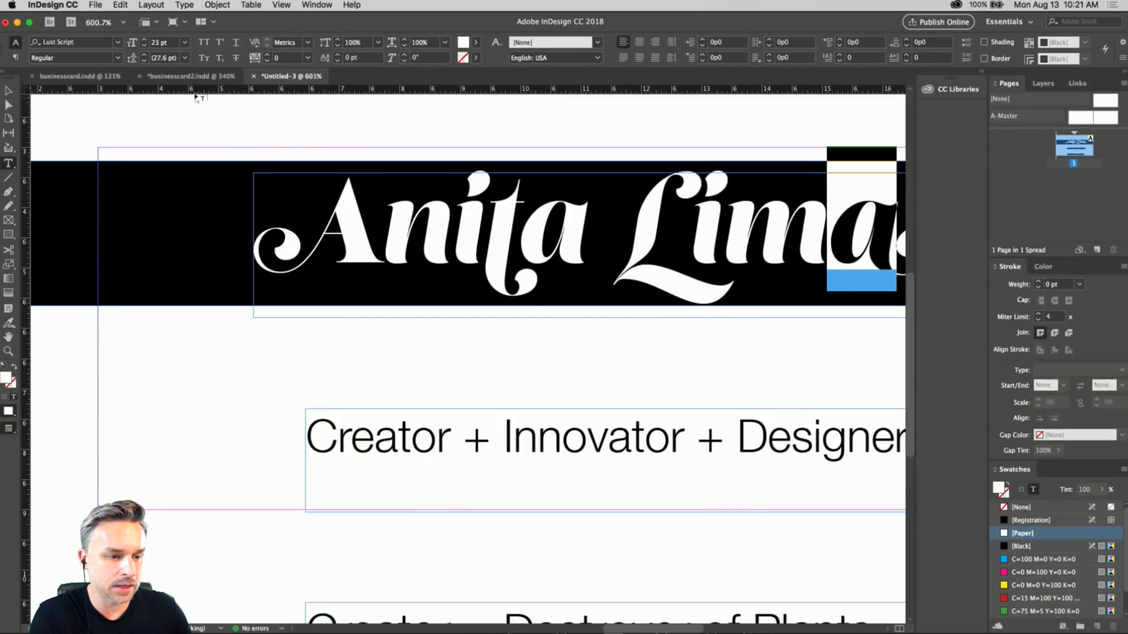
left_click(10, 92)
left_click(106, 121)
left_click_drag(408, 160, 296, 164)
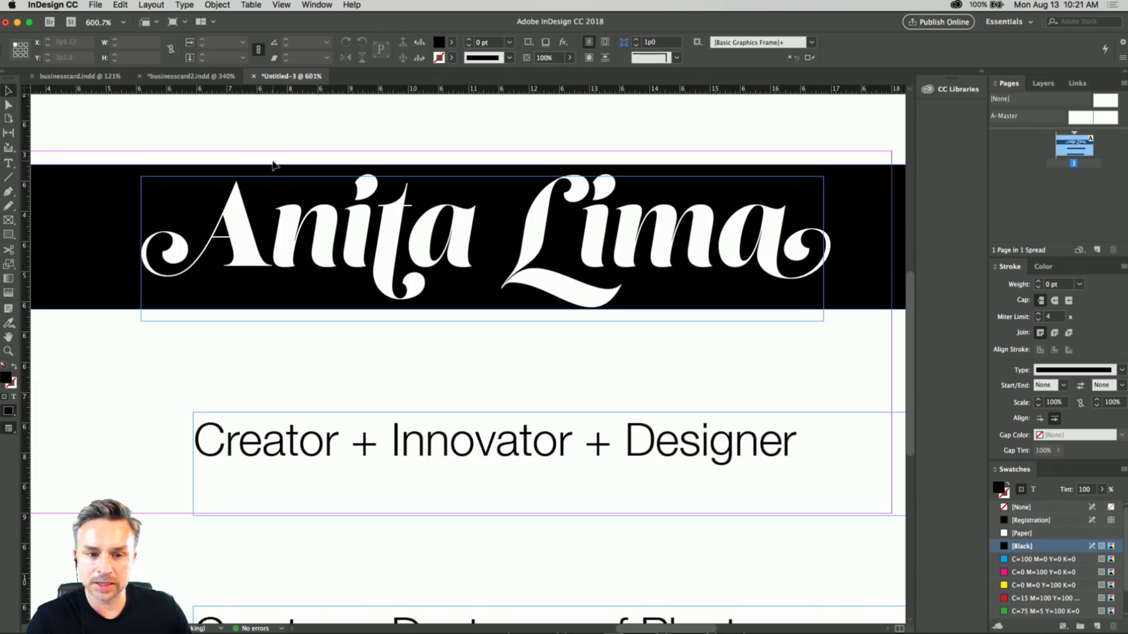
Open the Glyphs panel and place it below the surname, clear of the lettering.
left_click(307, 5)
mouse_move(344, 263)
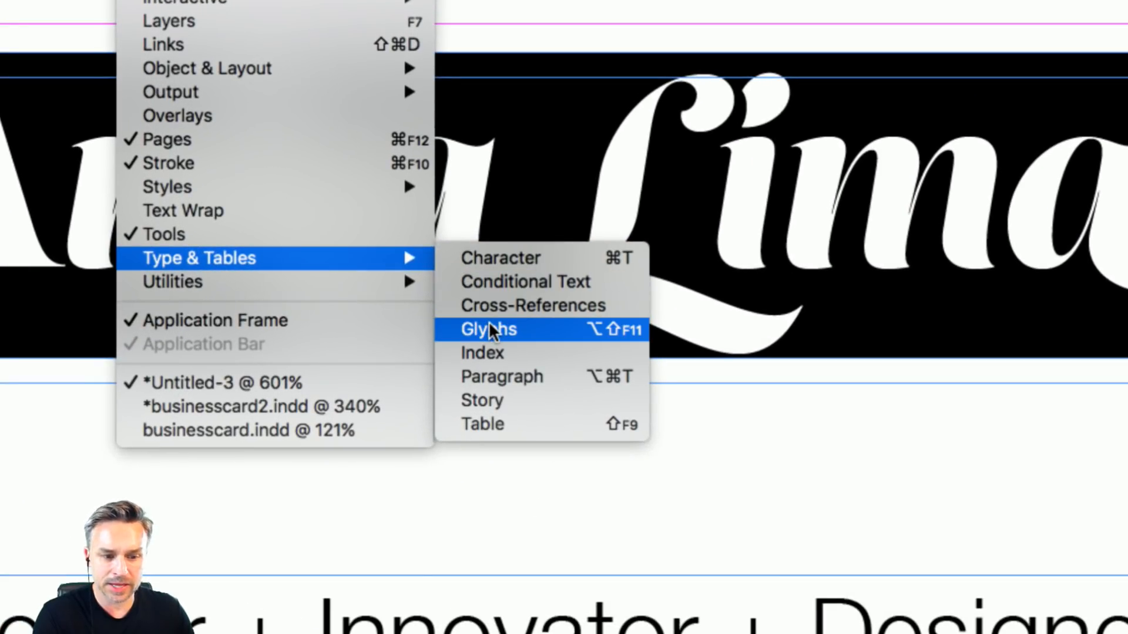
left_click(488, 322)
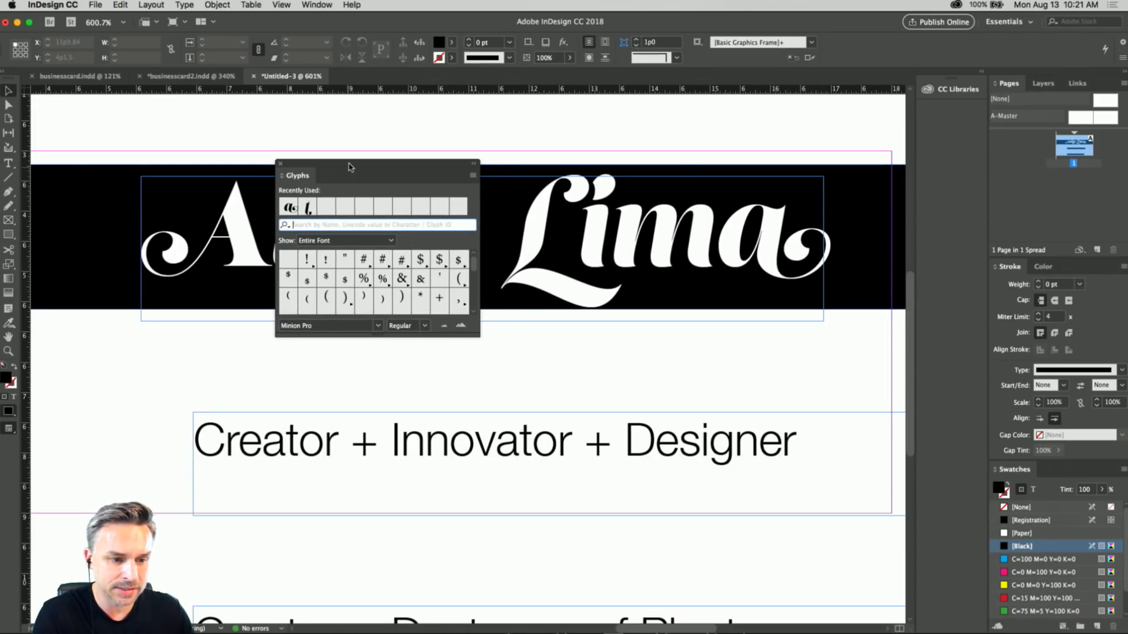
left_click_drag(348, 167, 777, 305)
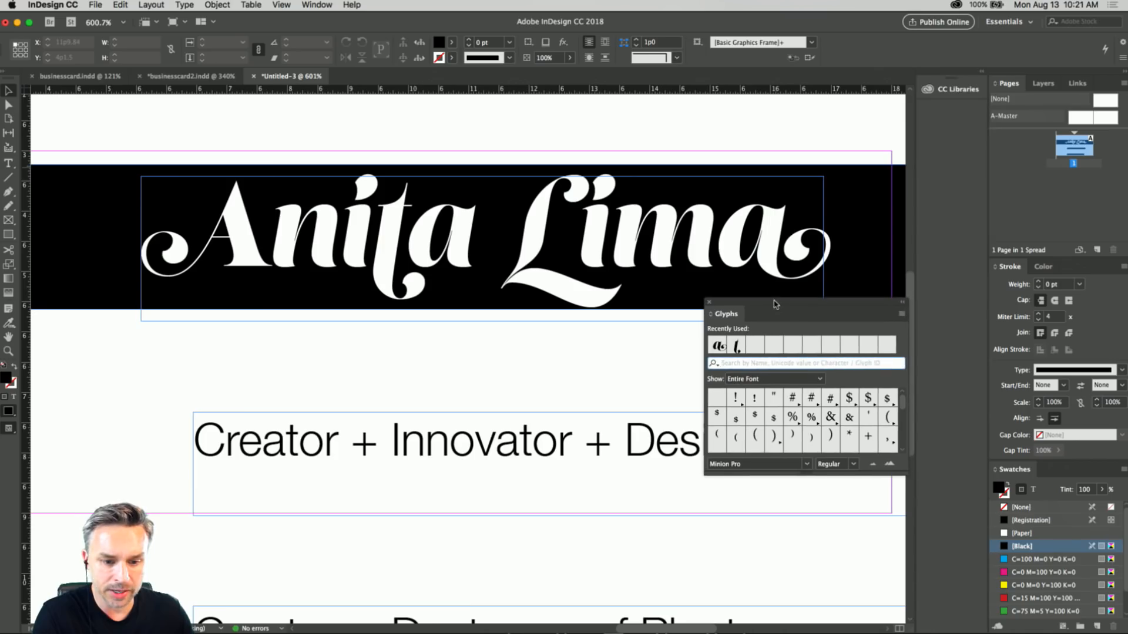
Replace the surname's m with the alternate glyph that has a descending curl, then close the Glyphs panel and deselect the frame.
double_click(636, 242)
left_click_drag(613, 233, 691, 236)
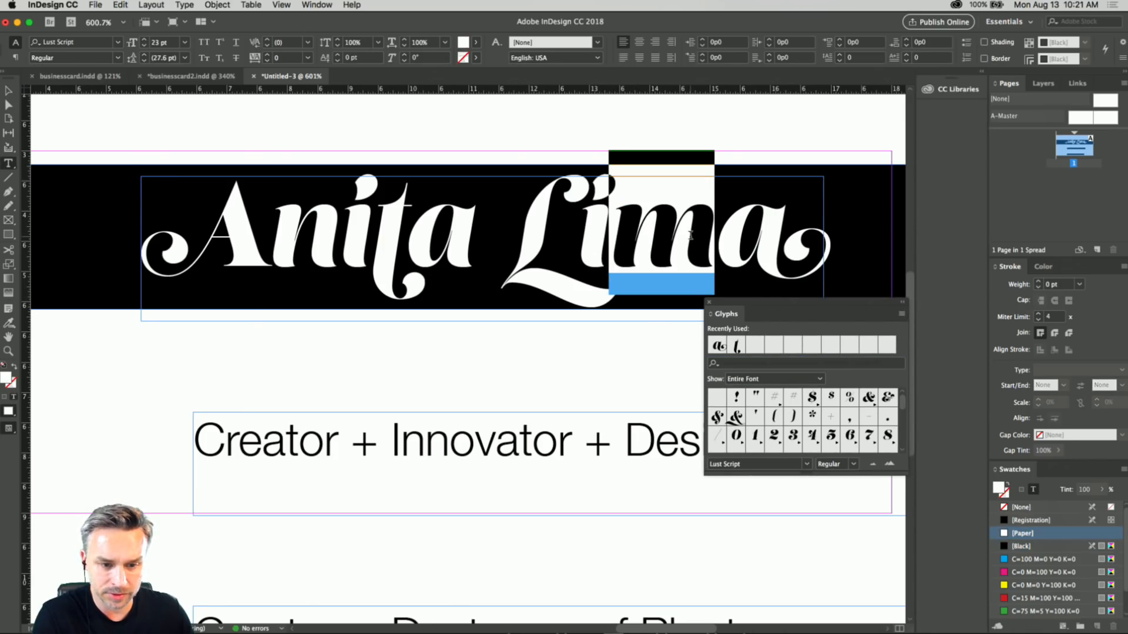
left_click_drag(831, 475, 828, 595)
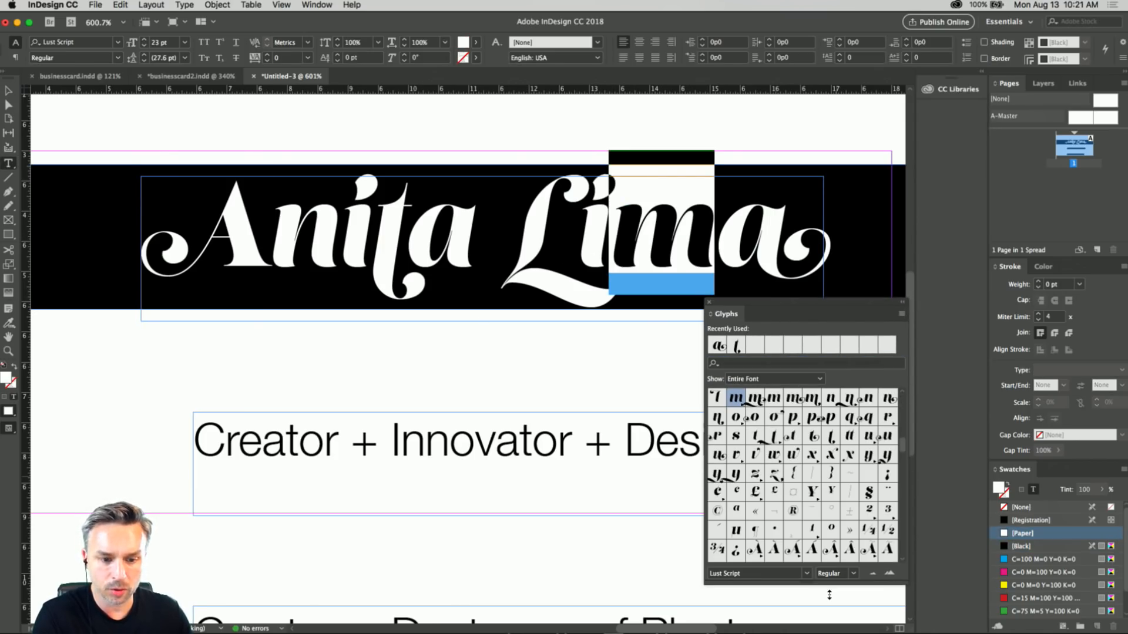
left_click_drag(788, 305, 852, 119)
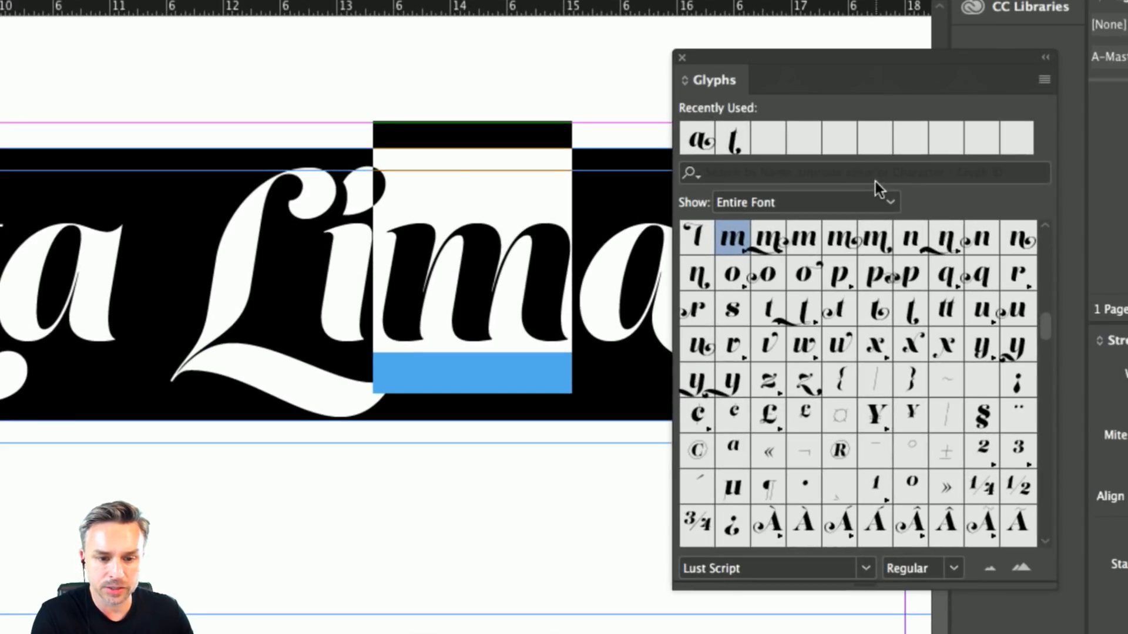
left_click(887, 200)
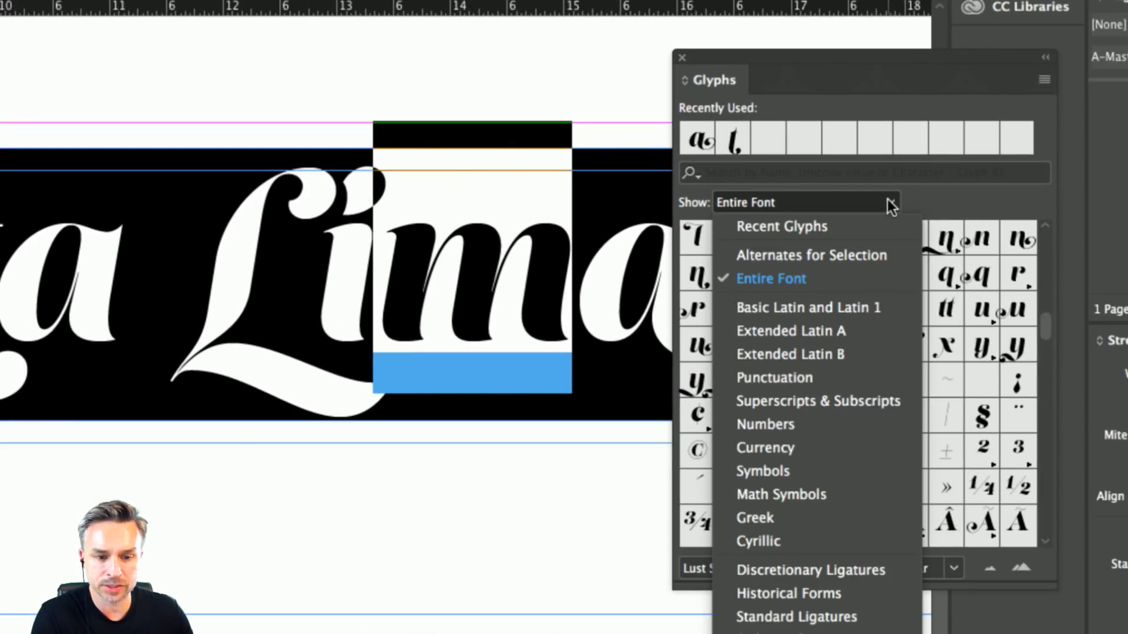
left_click(822, 257)
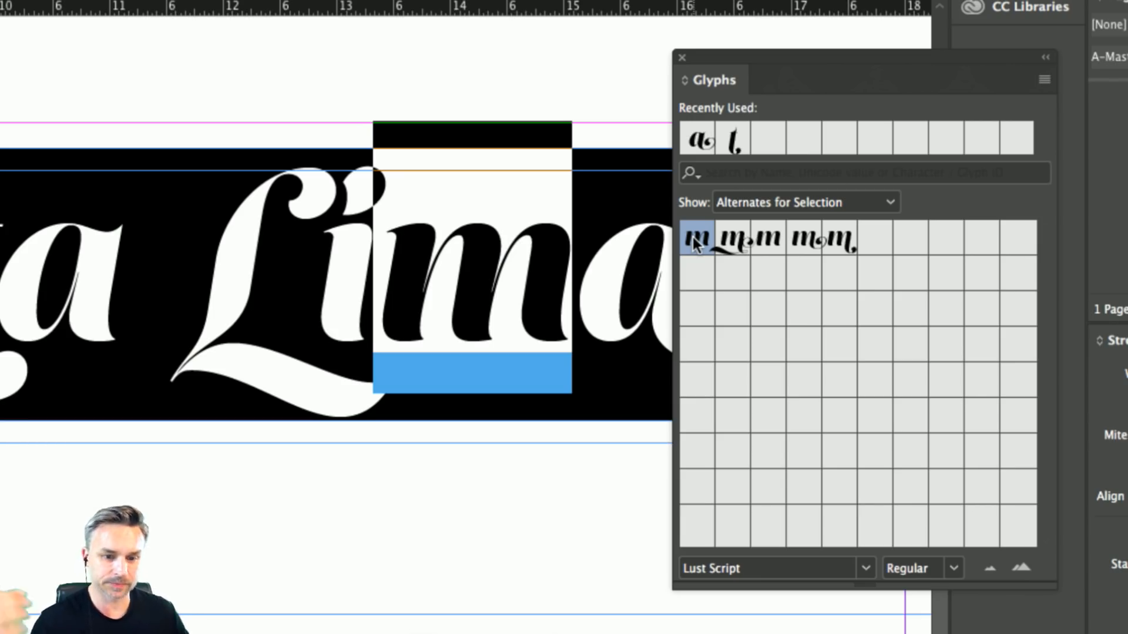
double_click(843, 238)
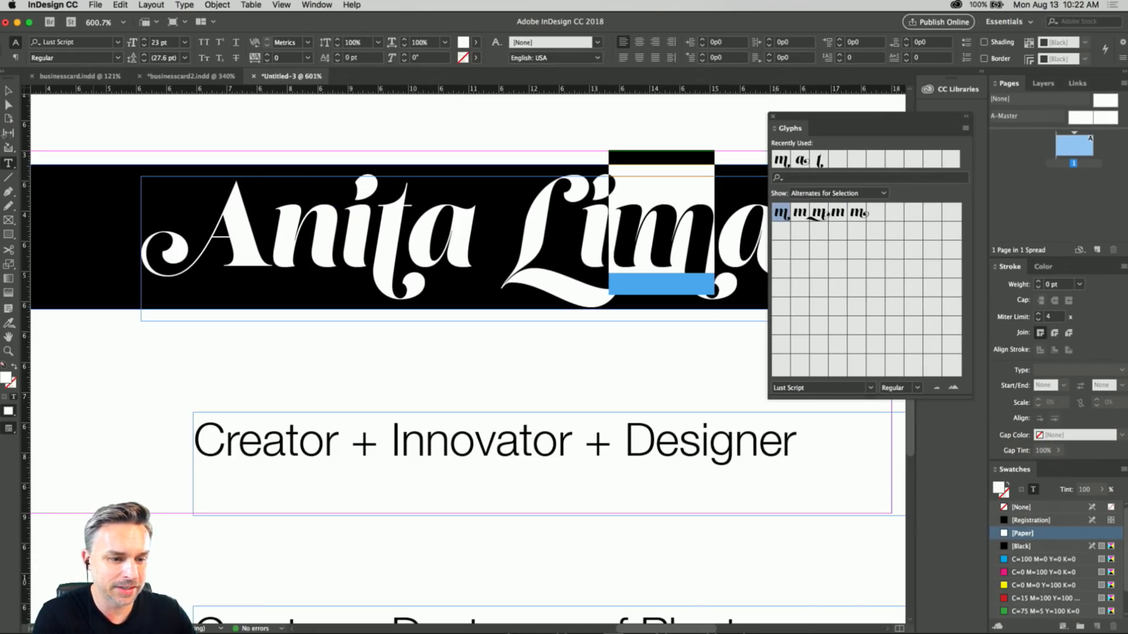
left_click(8, 91)
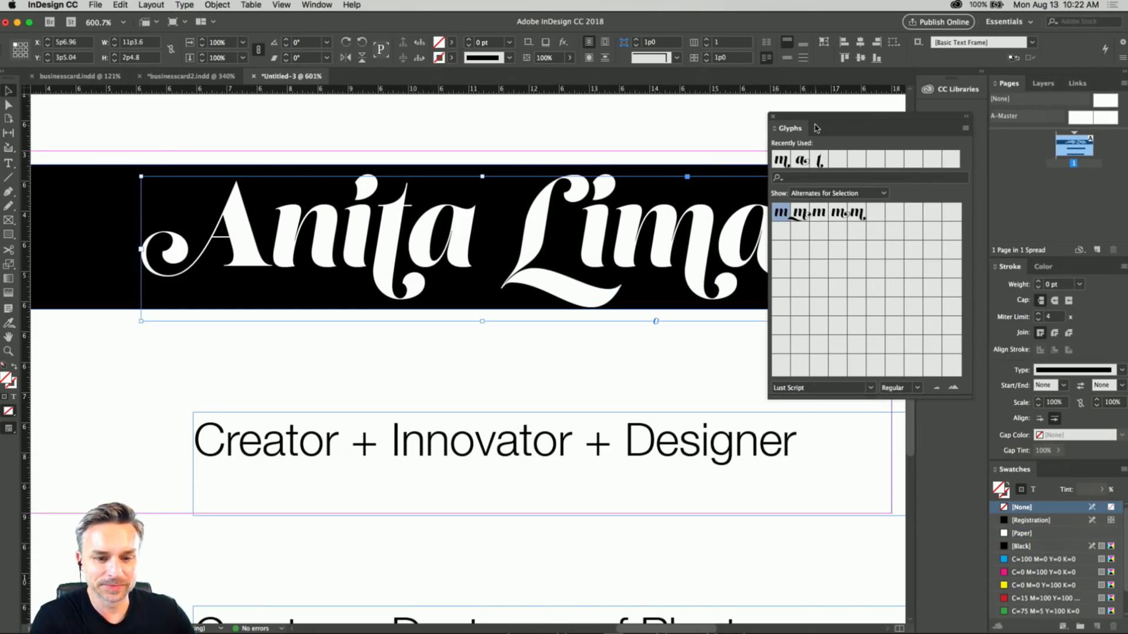
left_click_drag(792, 120, 787, 194)
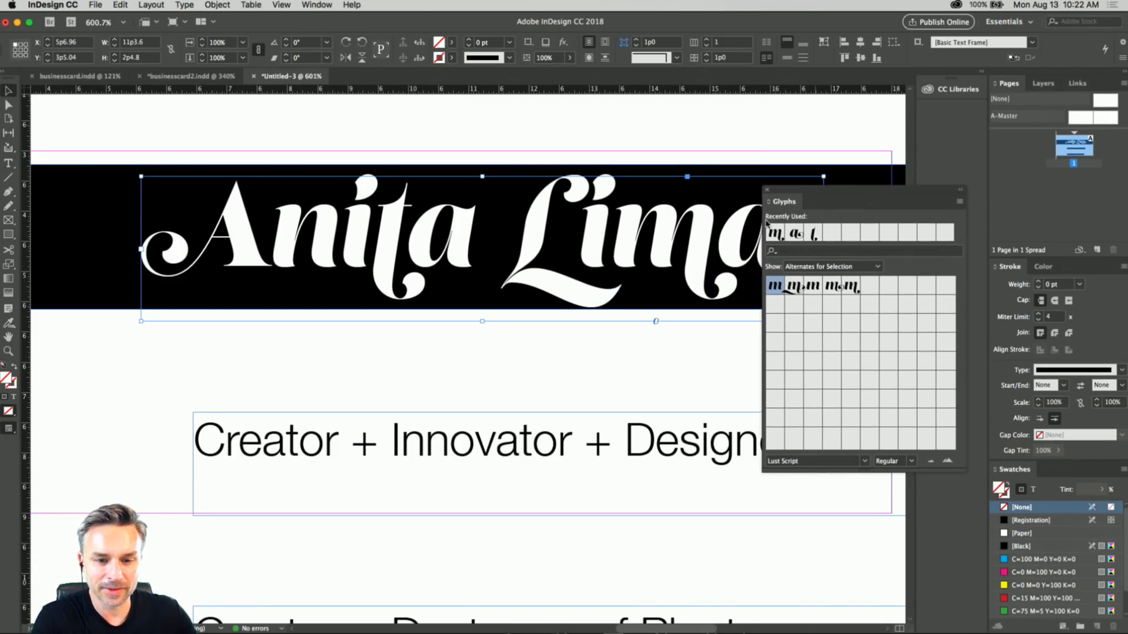
left_click(766, 191)
left_click(262, 125)
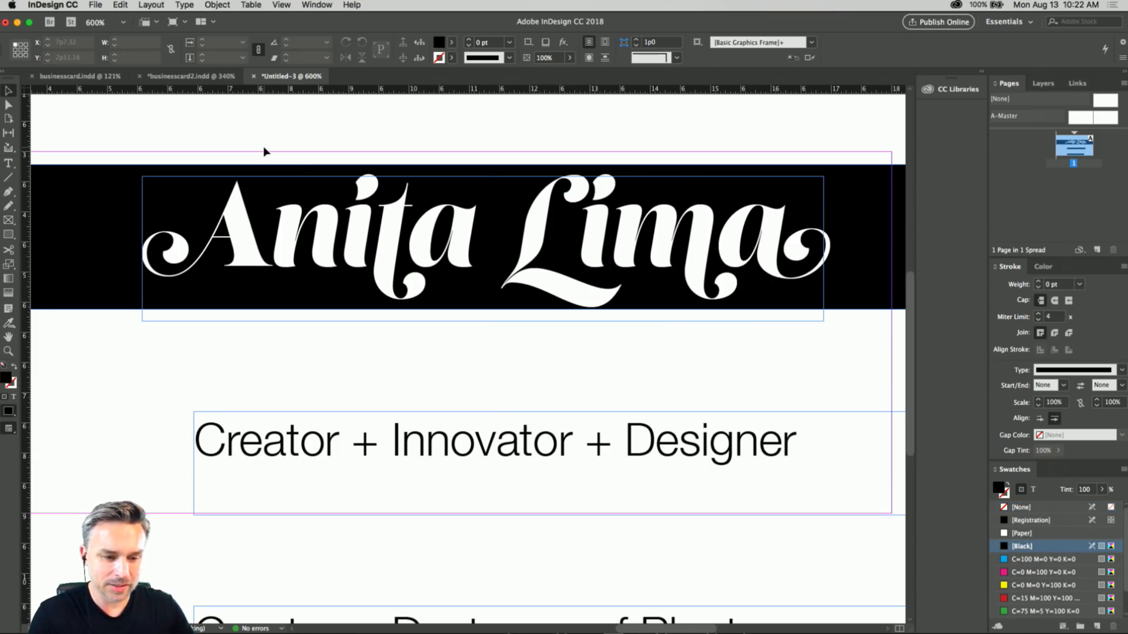
Switch the screen mode to Preview to show the card without frame edges and guides.
left_click(280, 6)
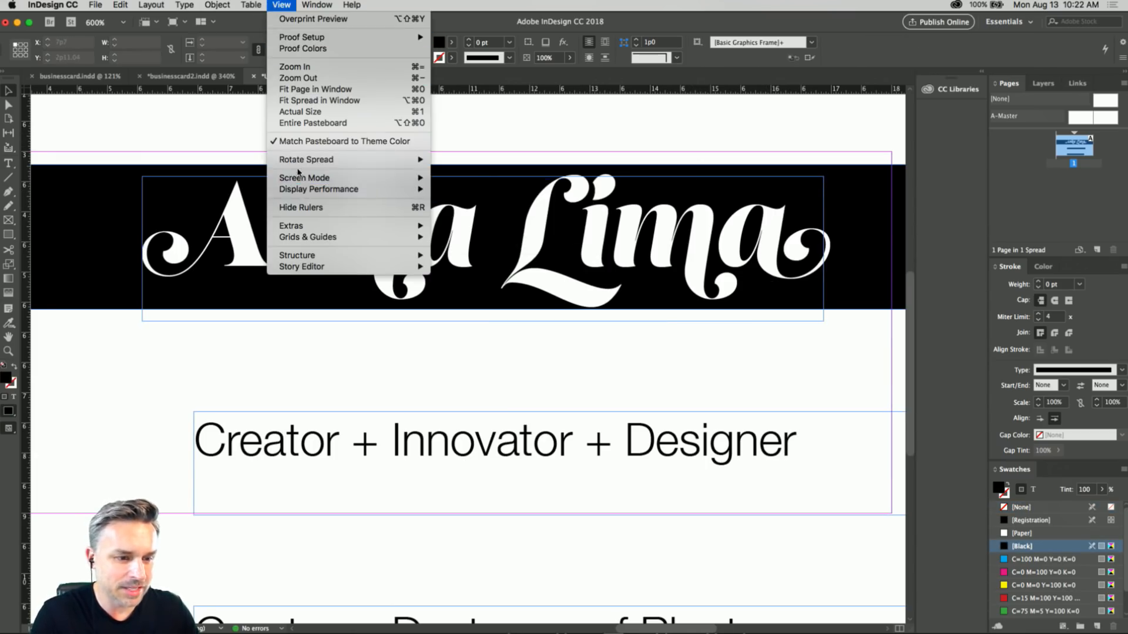
mouse_move(326, 179)
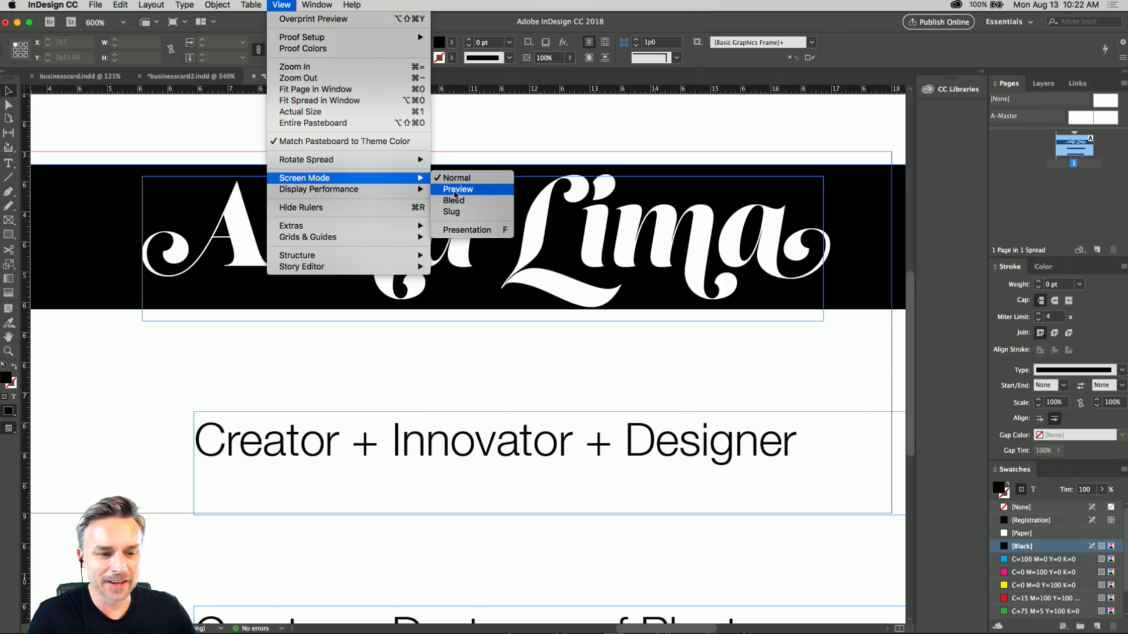
left_click(455, 190)
scroll(429, 139, "right", 2)
left_click_drag(429, 139, 429, 144)
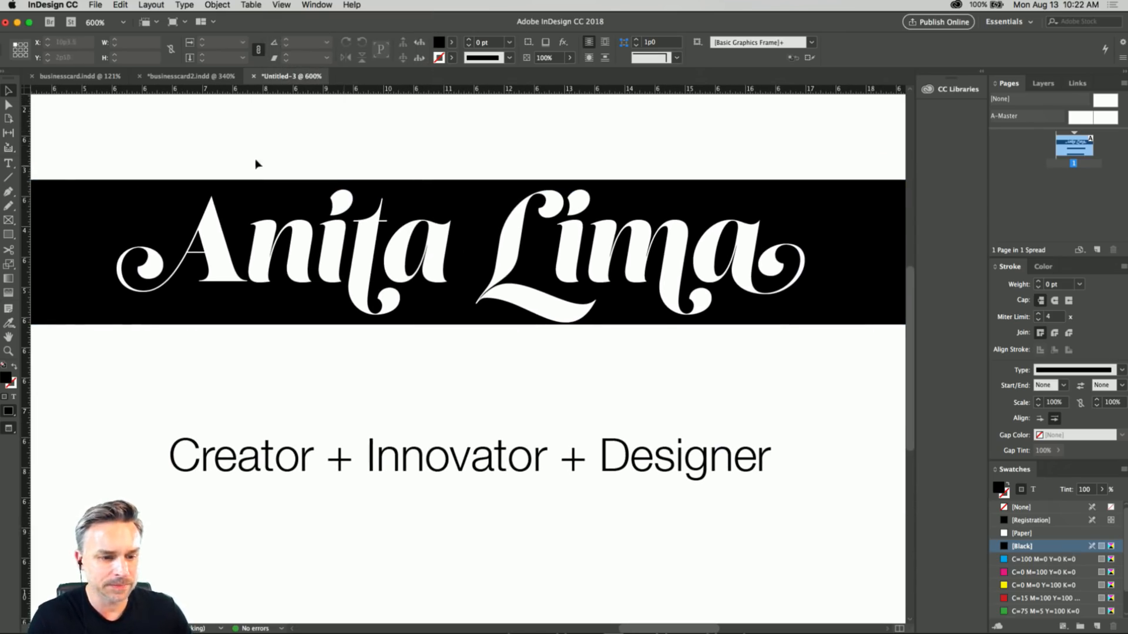
Change the black bar's fill to purple #a160ff (R 161, G 96, B 255).
left_click(72, 195)
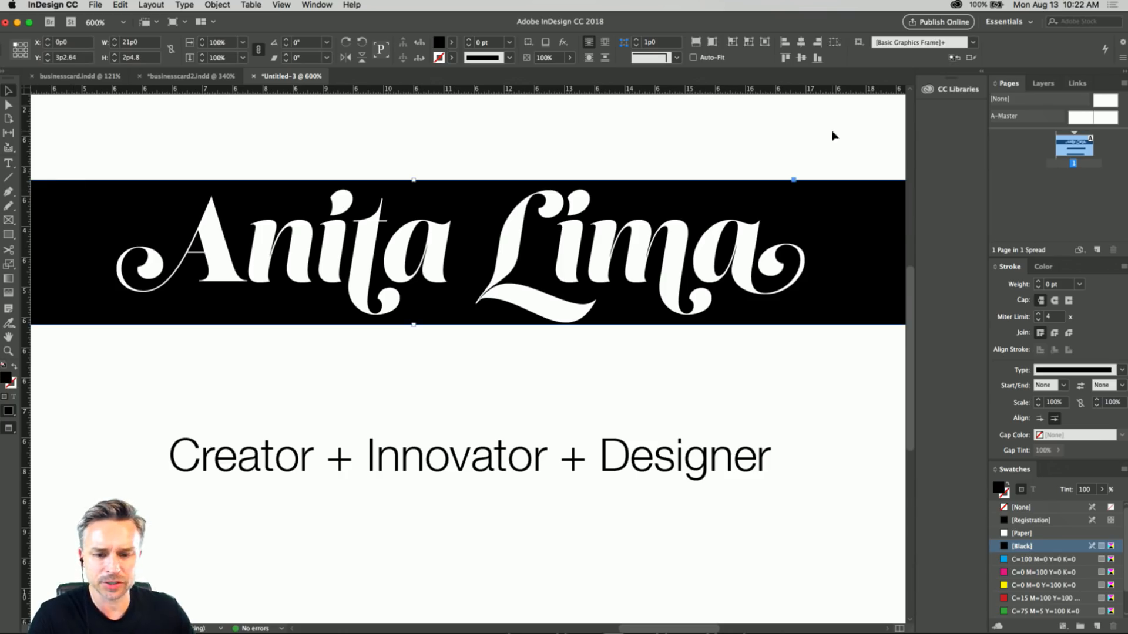
double_click(6, 378)
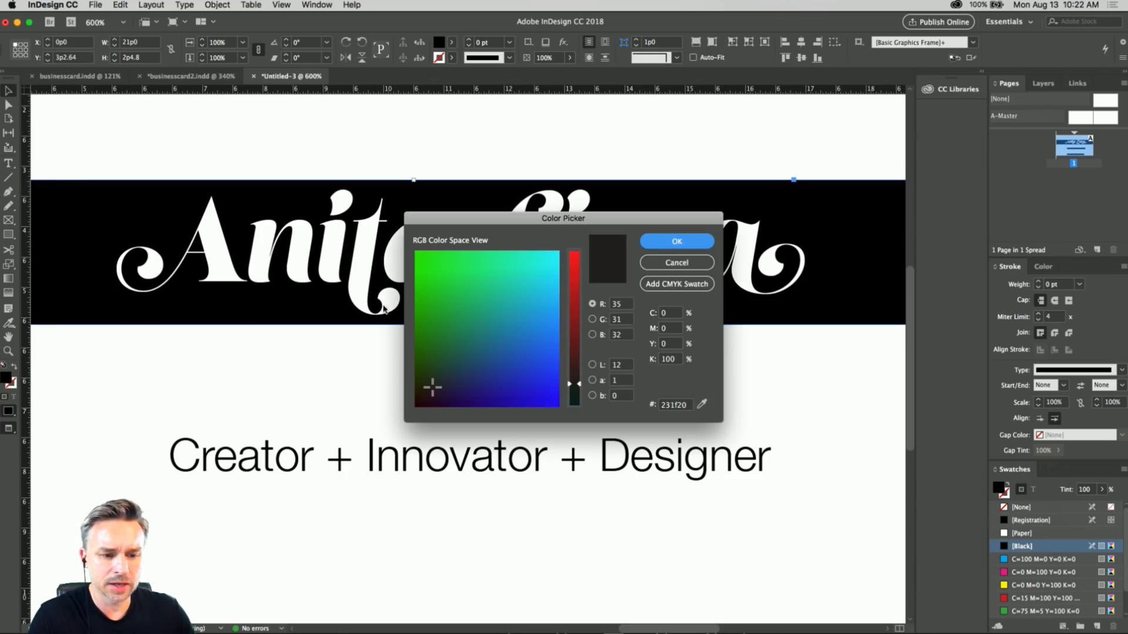
left_click_drag(523, 225, 769, 205)
left_click_drag(820, 259, 818, 276)
mouse_move(729, 278)
left_mouse_down()
mouse_move(742, 268)
mouse_move(734, 291)
mouse_move(731, 263)
mouse_move(651, 309)
mouse_move(653, 284)
mouse_move(664, 309)
mouse_move(764, 326)
mouse_move(787, 300)
mouse_move(805, 347)
mouse_move(818, 289)
left_mouse_up()
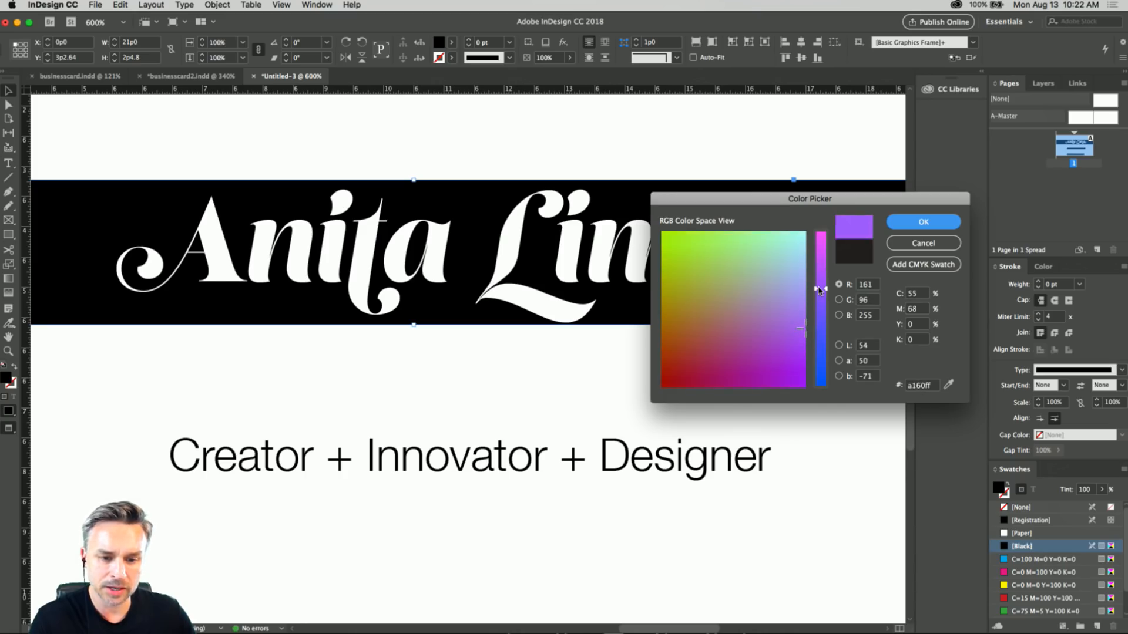
key("Return")
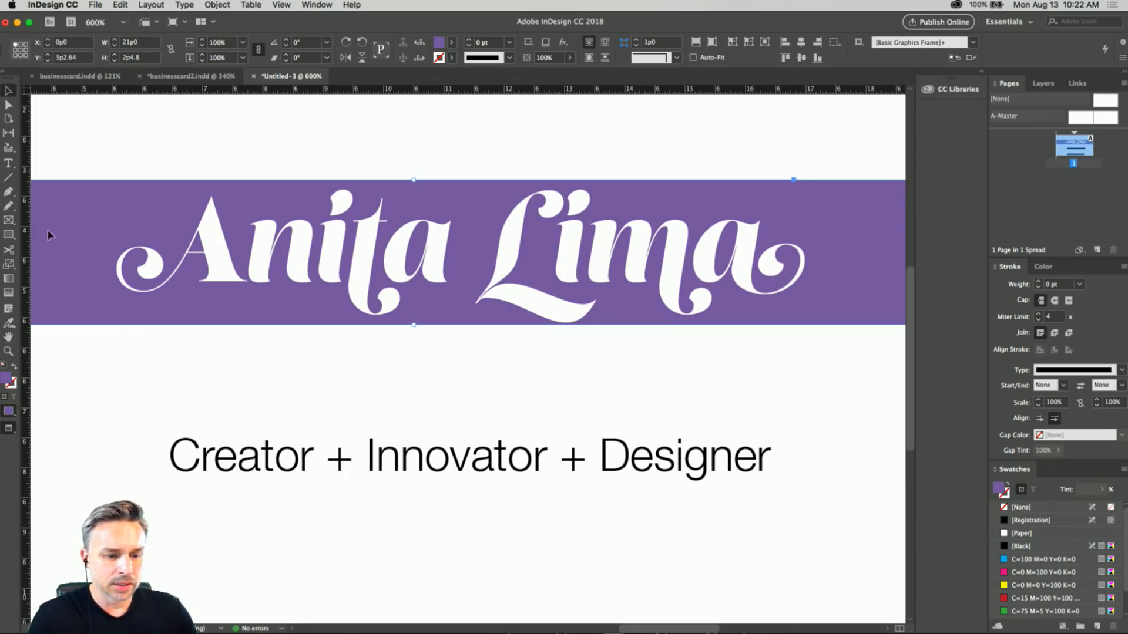
Move the "Creator + Innovator + Designer" frame up to about X 7p5.28, Y 6p0, just beneath the bar, and select all its text.
left_click(98, 396)
left_click(295, 471)
left_click_drag(238, 456, 298, 389)
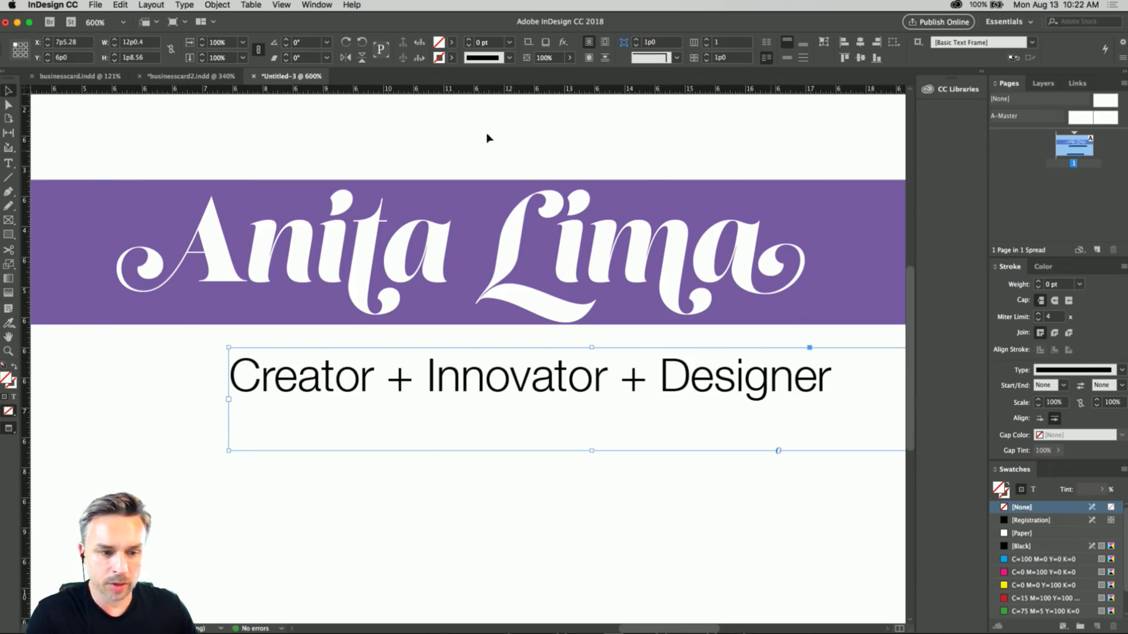
double_click(341, 370)
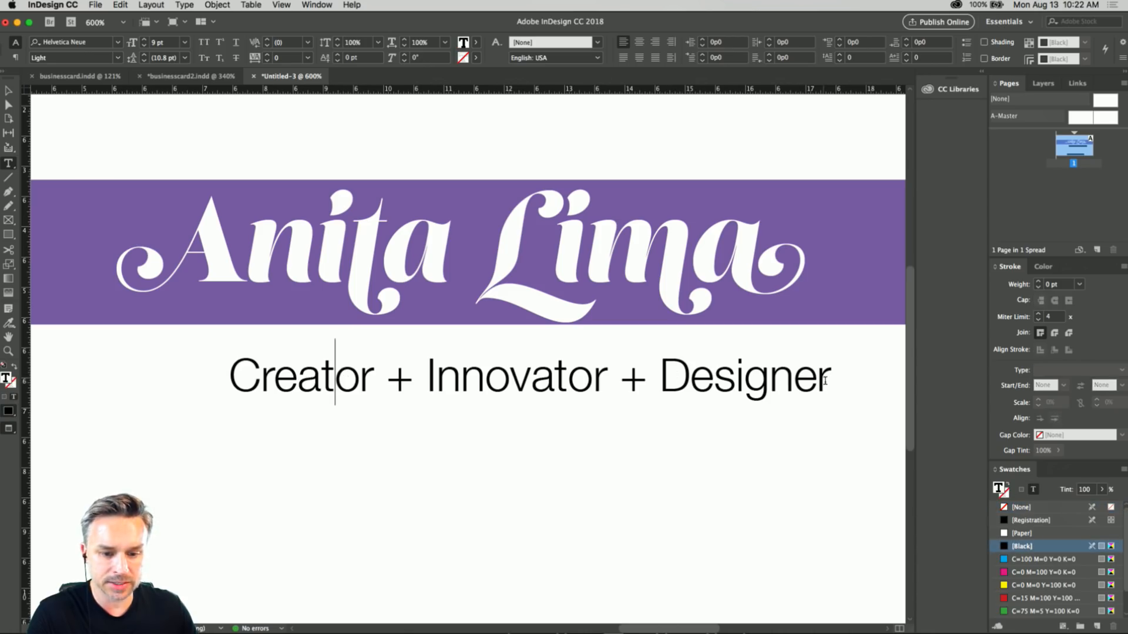
left_click_drag(833, 377, 157, 336)
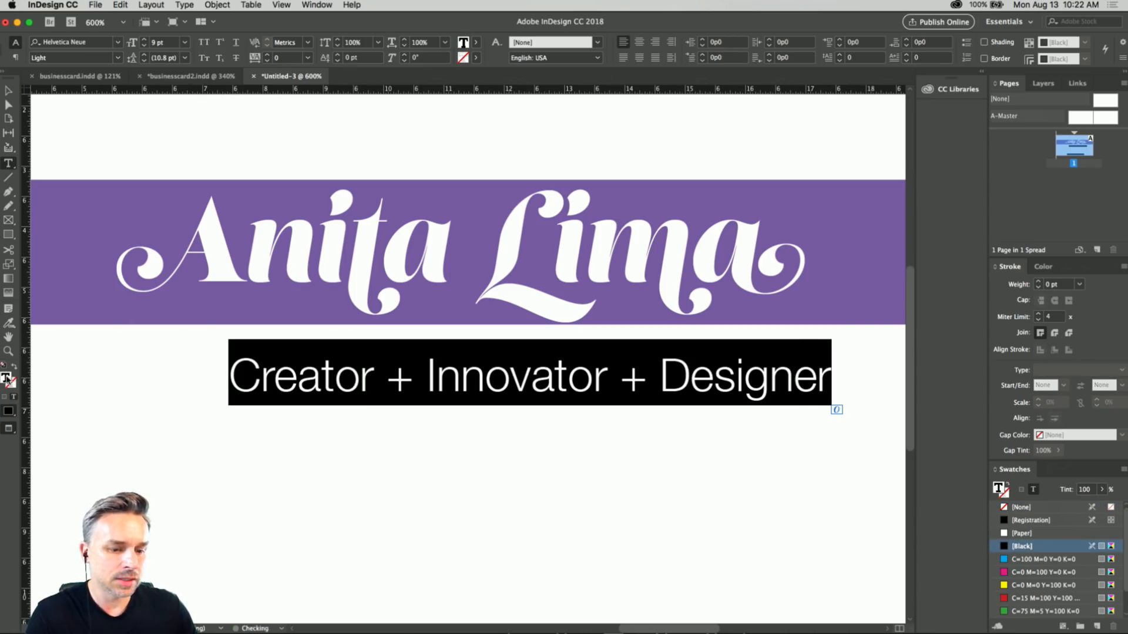
double_click(7, 378)
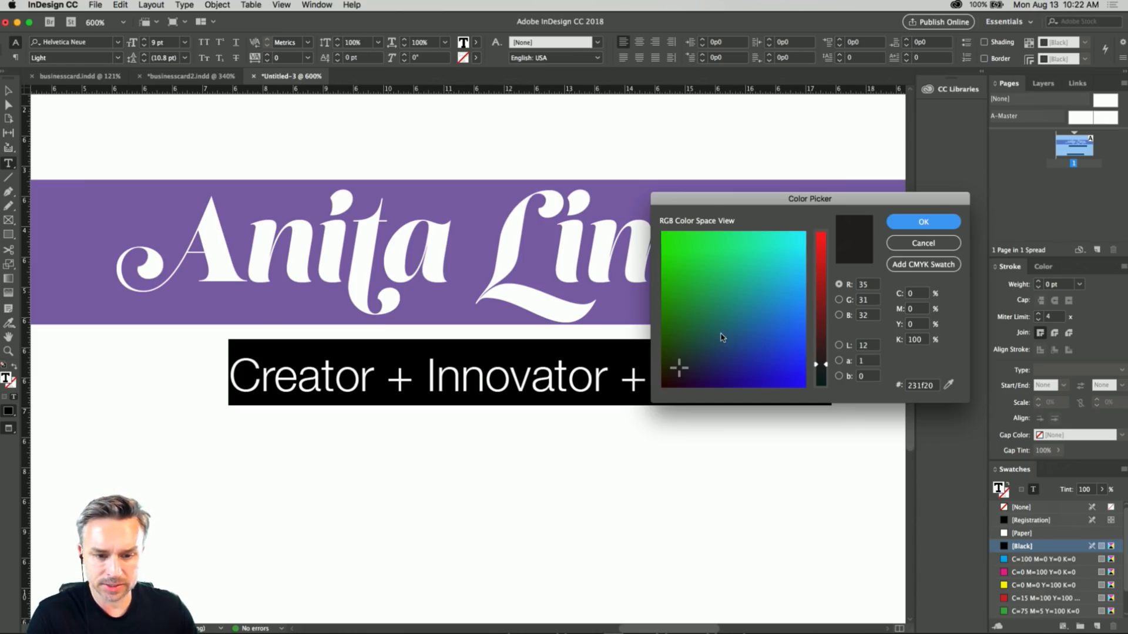
left_click_drag(820, 364, 815, 421)
left_click(896, 243)
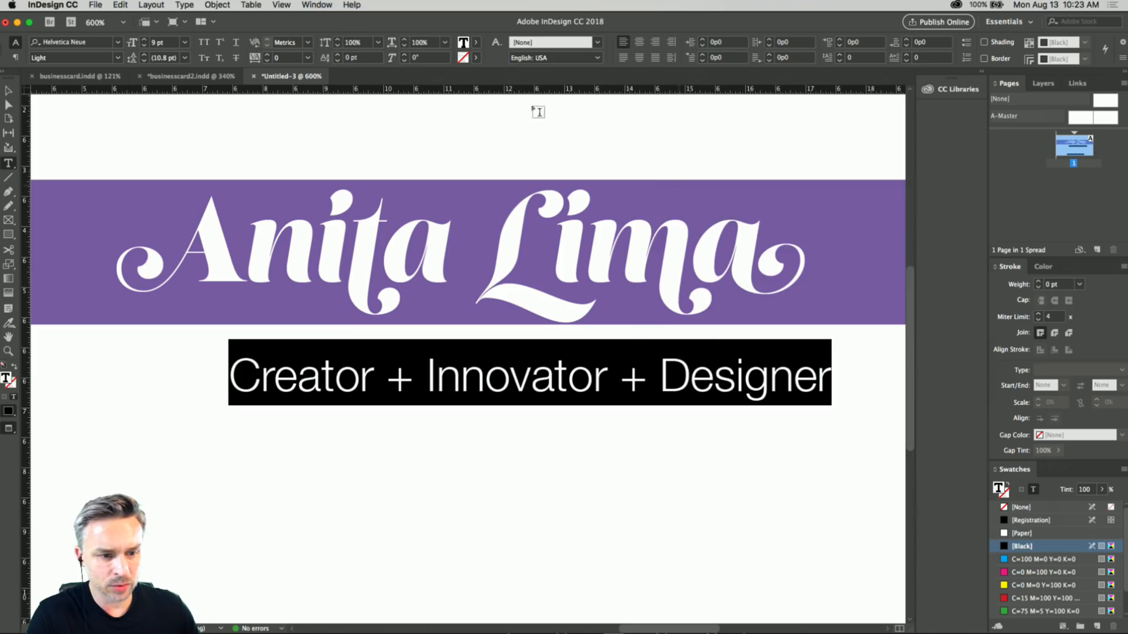
Set the selected tagline text to a 50% tint of black and deselect the frame.
left_click(476, 43)
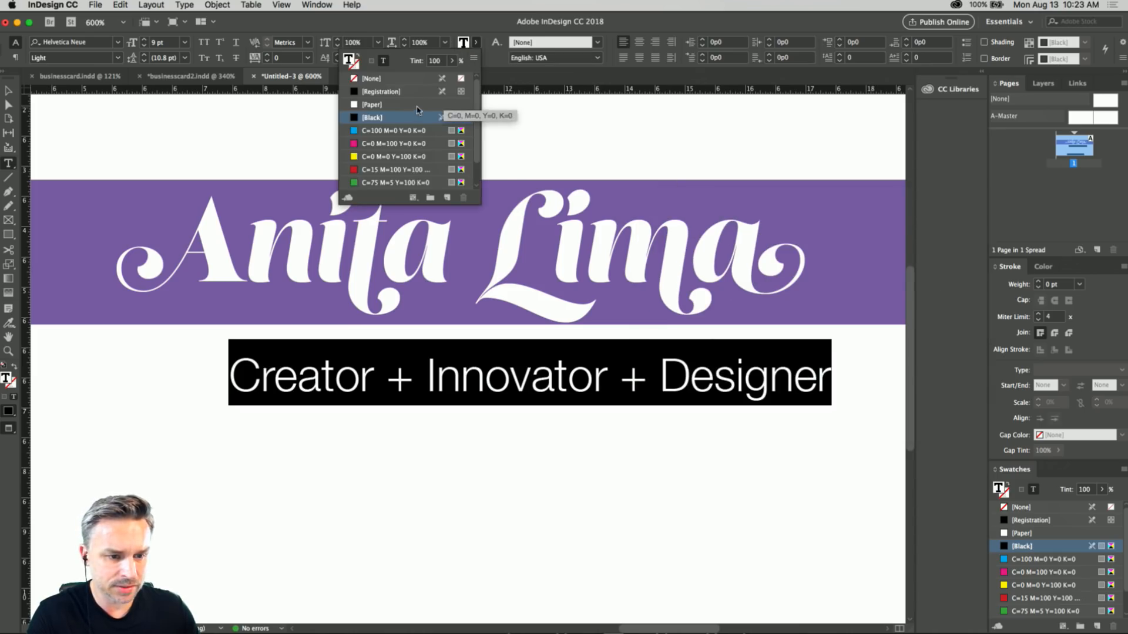
left_click(435, 61)
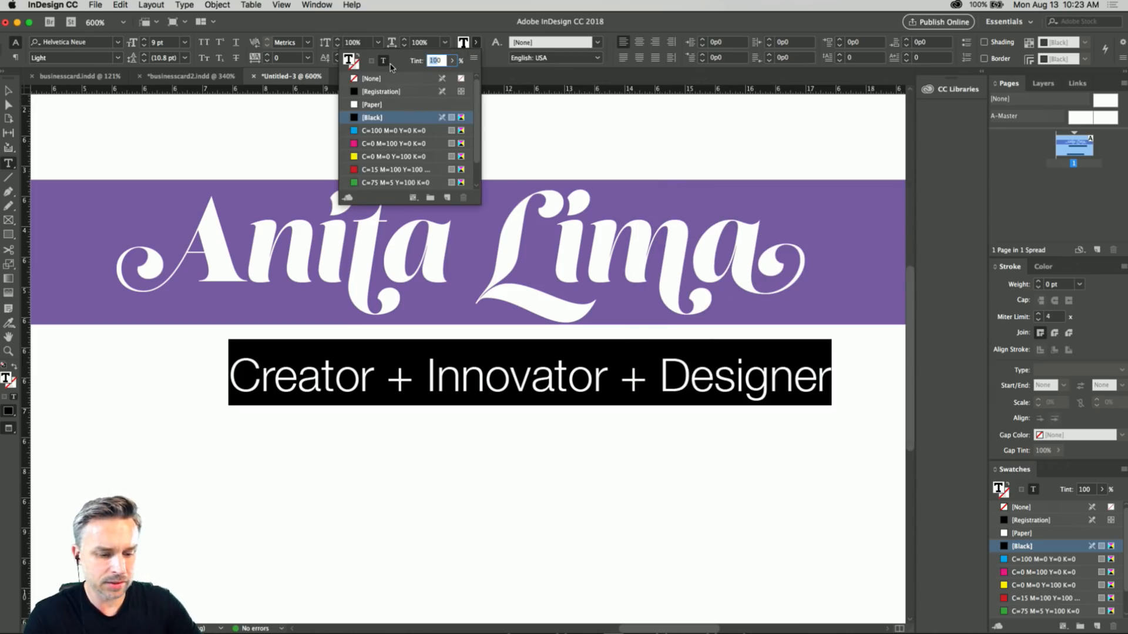
type("50")
key("Return")
key("Escape")
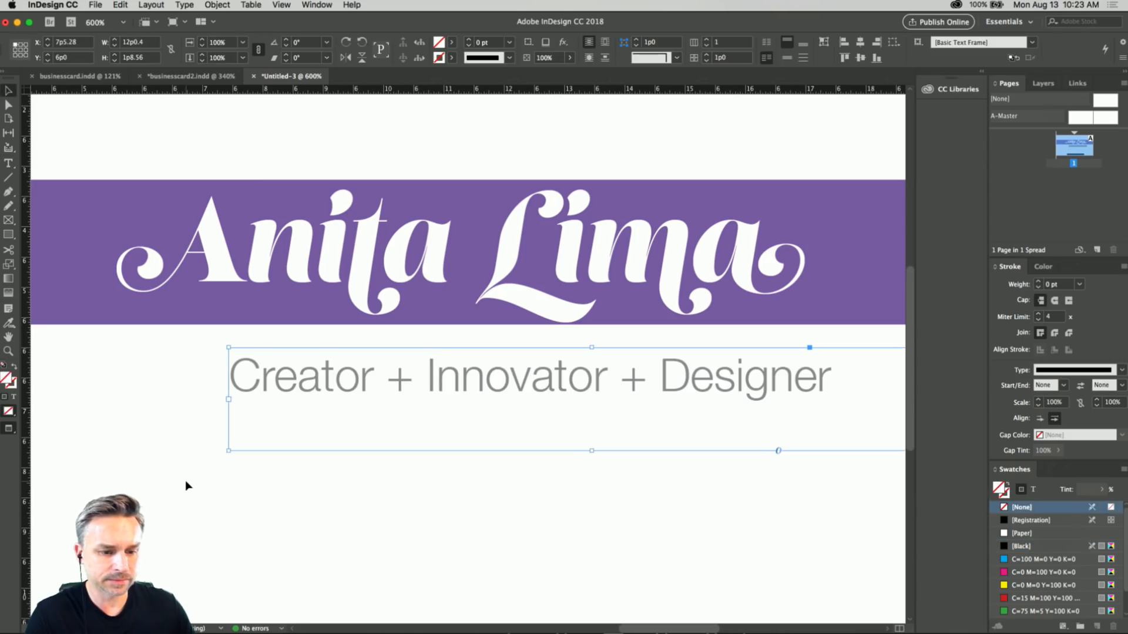
left_click(186, 486)
Delete the "Creator + Destroyer of Plants" text frame near the card's lower edge.
key("super+minus")
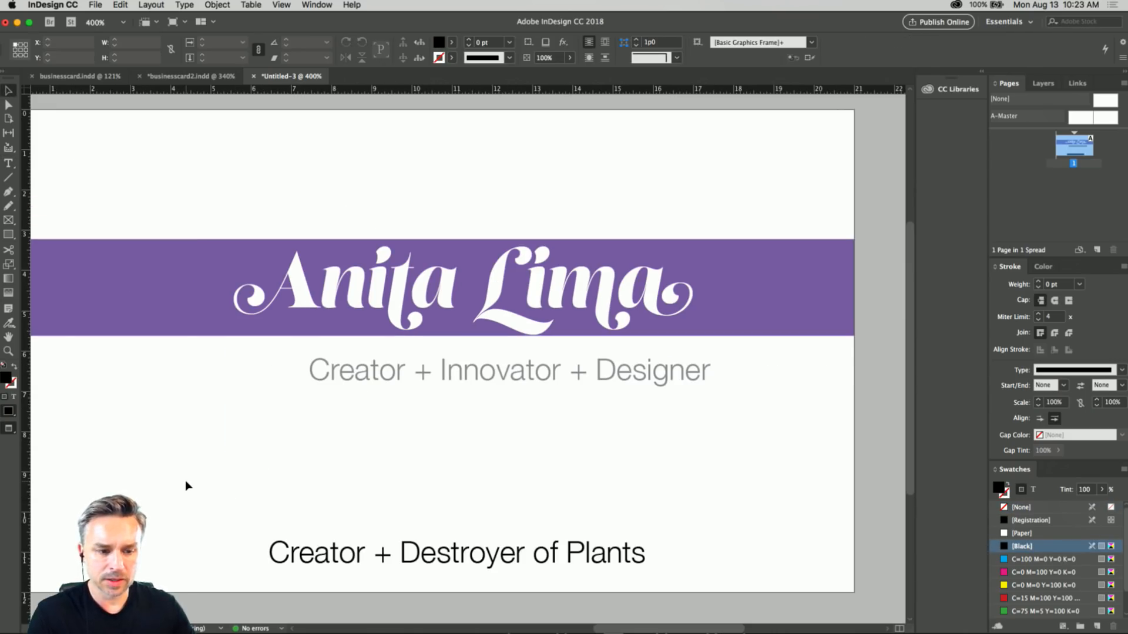
left_click(440, 556)
key("Delete")
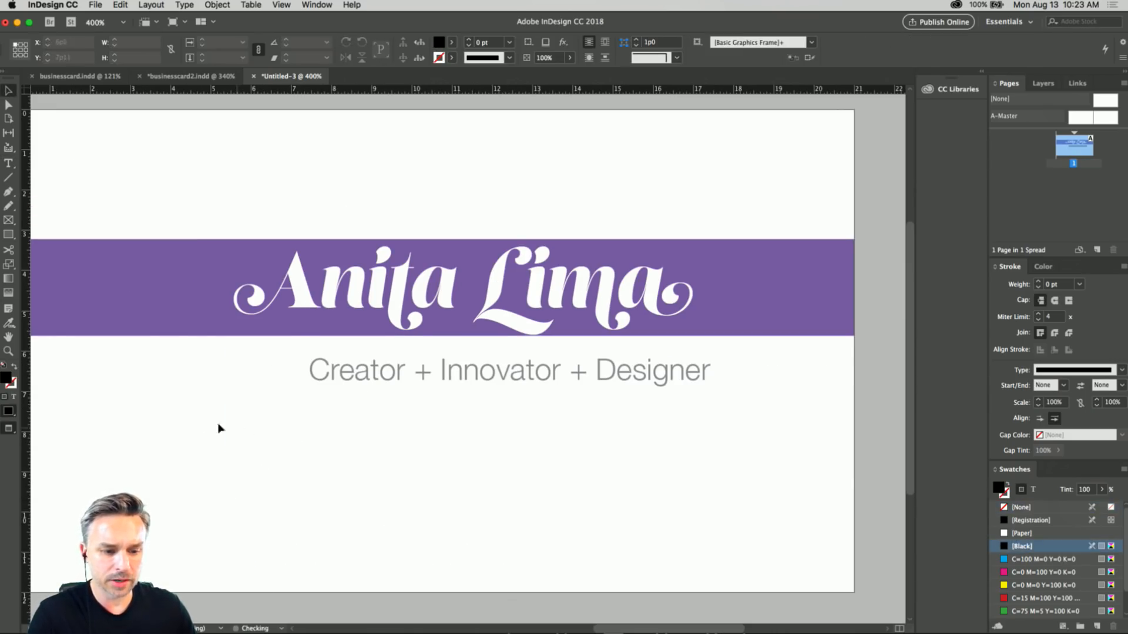
Move the remaining tagline frame left to about X 5p0.96, Y 5p9.84 and widen it to about 13p11.52.
scroll(257, 434, "left", 2)
left_click_drag(428, 390, 328, 385)
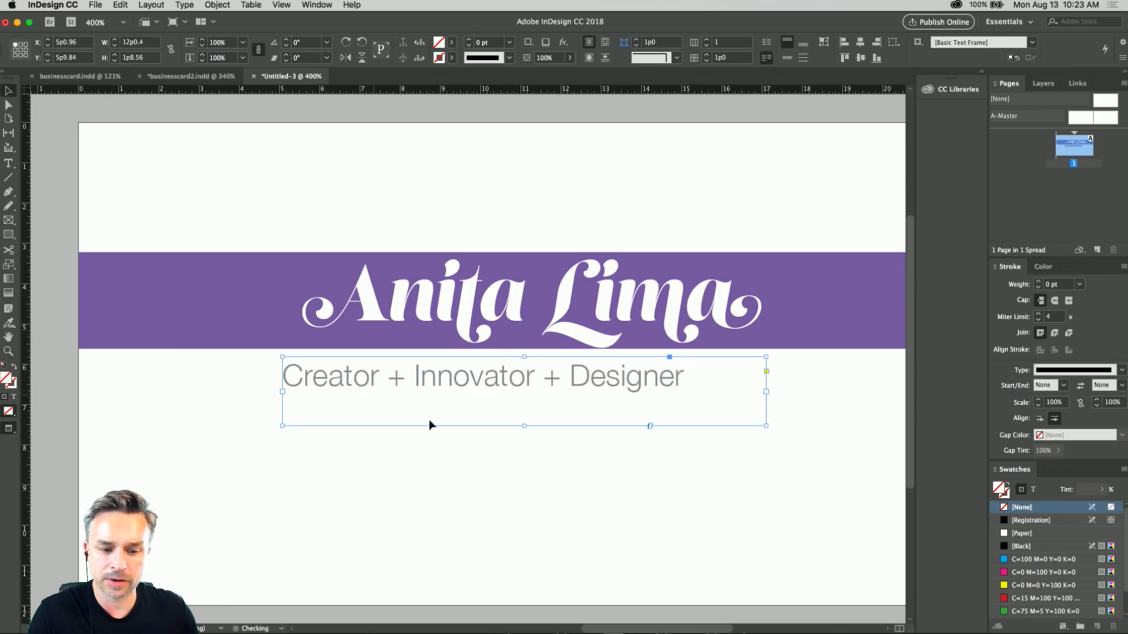
left_click_drag(765, 426, 843, 426)
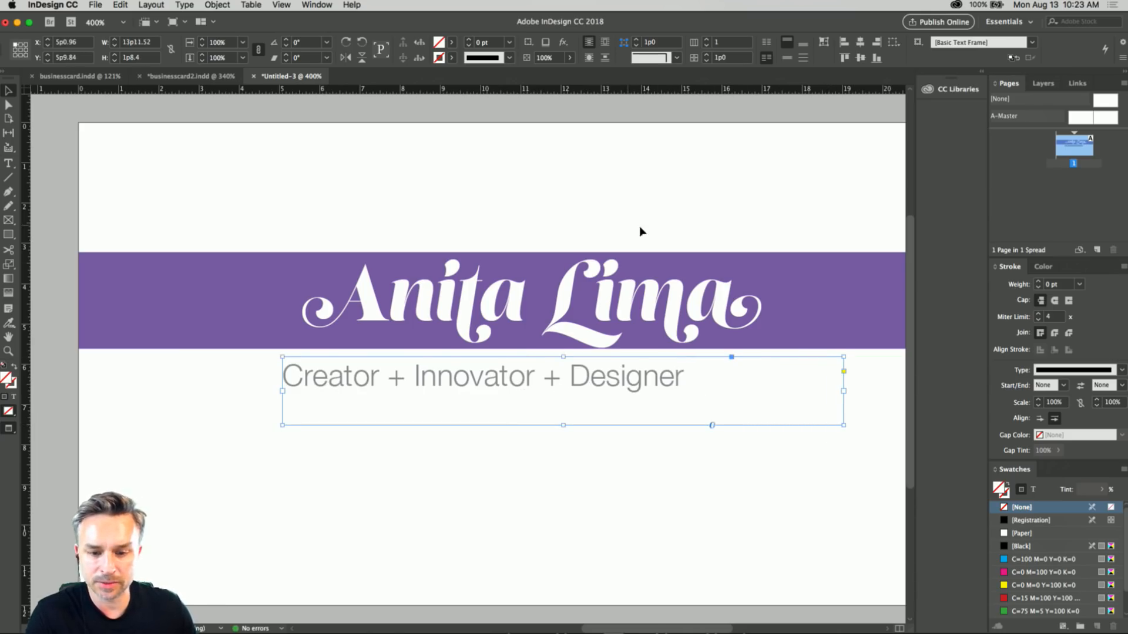
Open the Character panel for the whole tagline text, move it to the right of the tagline, and deselect the text.
double_click(724, 372)
key("super+a")
left_click(274, 5)
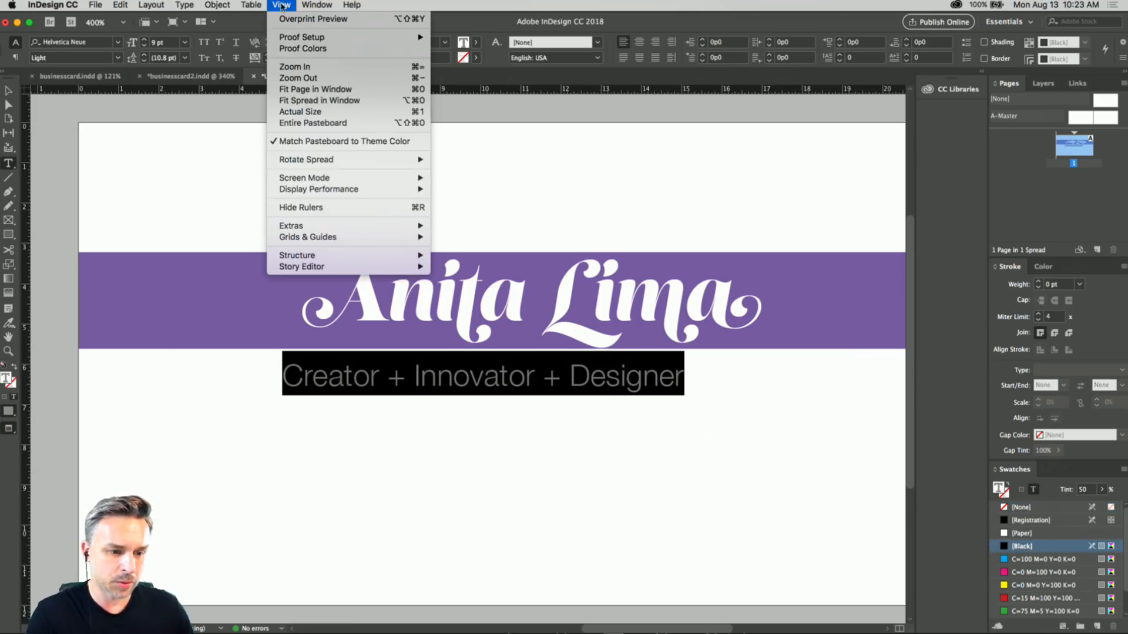
mouse_move(317, 5)
mouse_move(332, 272)
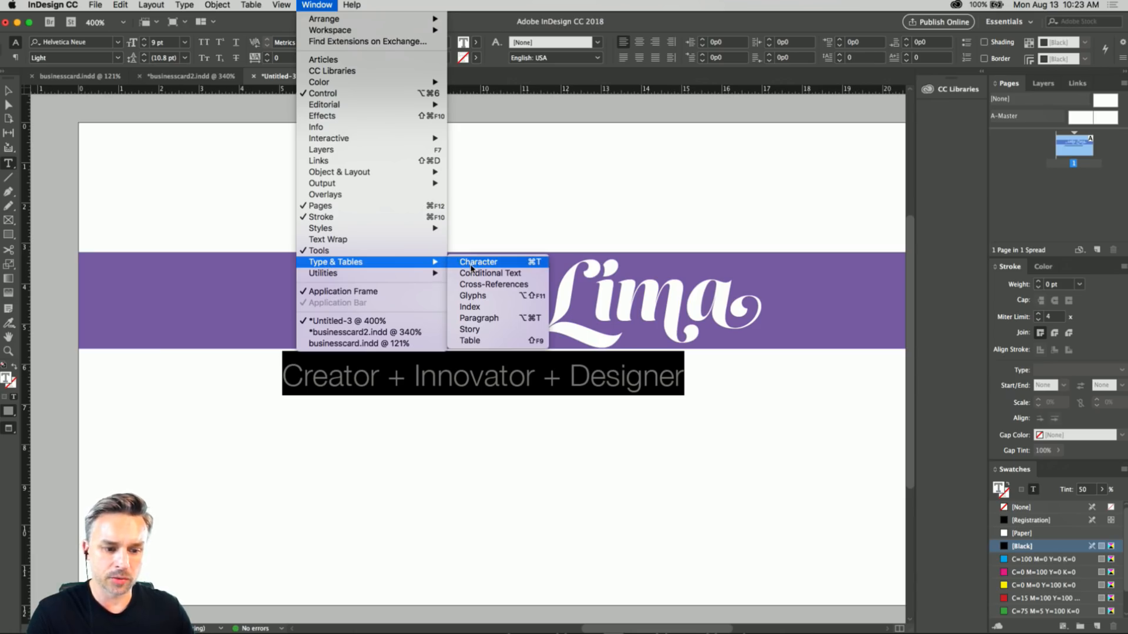
left_click(471, 267)
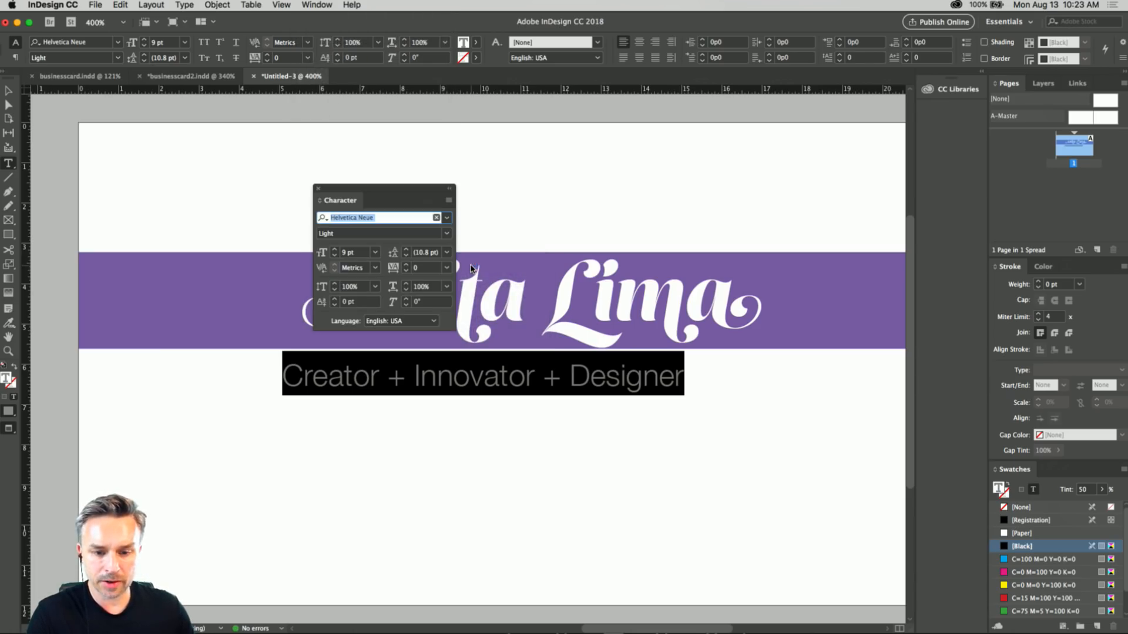
left_click_drag(358, 190, 712, 269)
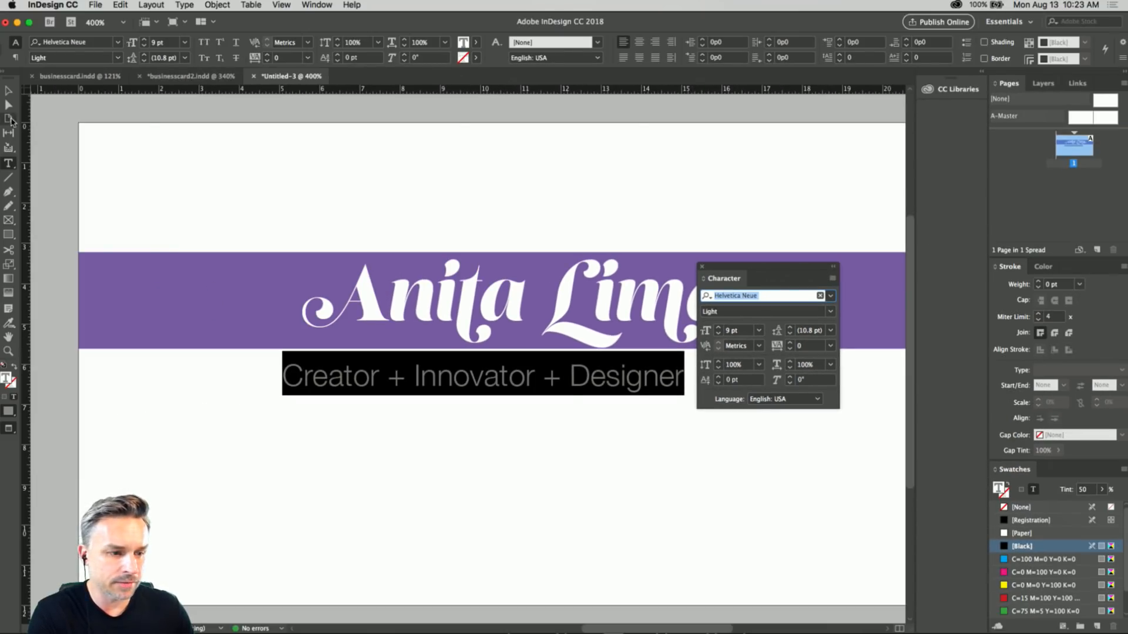
left_click(8, 91)
left_click(133, 176)
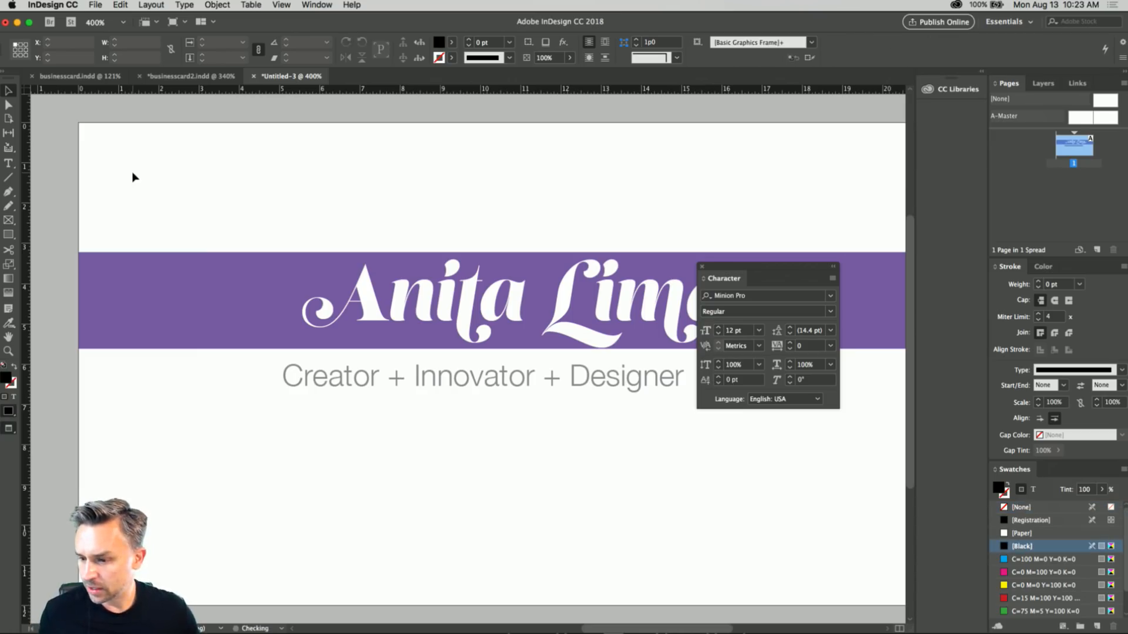
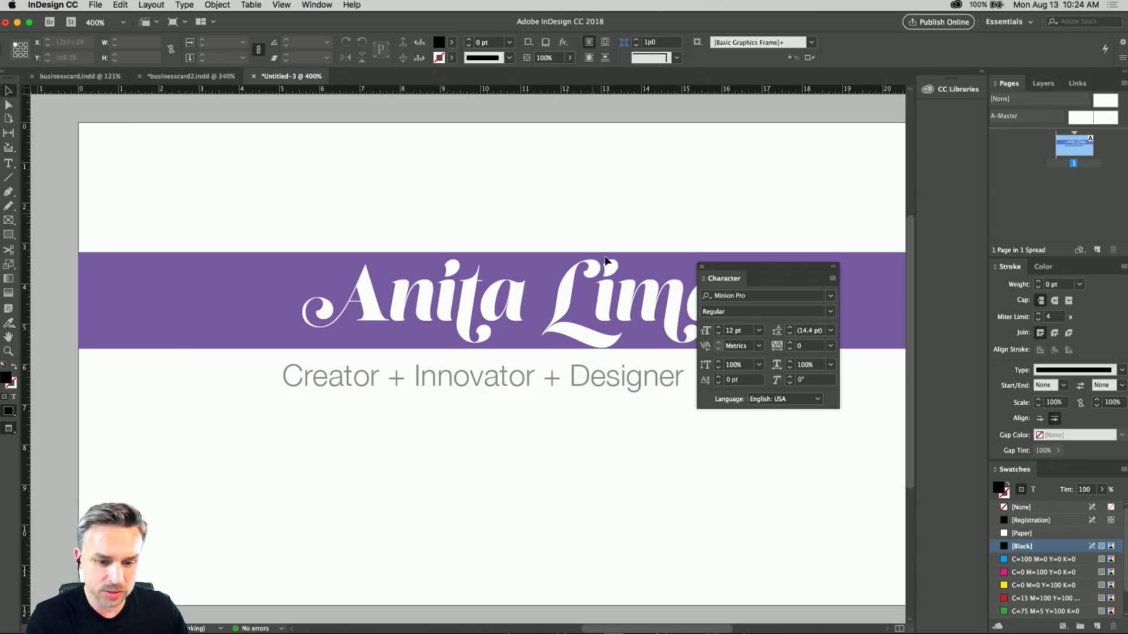
Select all of the tagline text below the purple bar and set its tracking to 20.
scroll(668, 313, "up", 2)
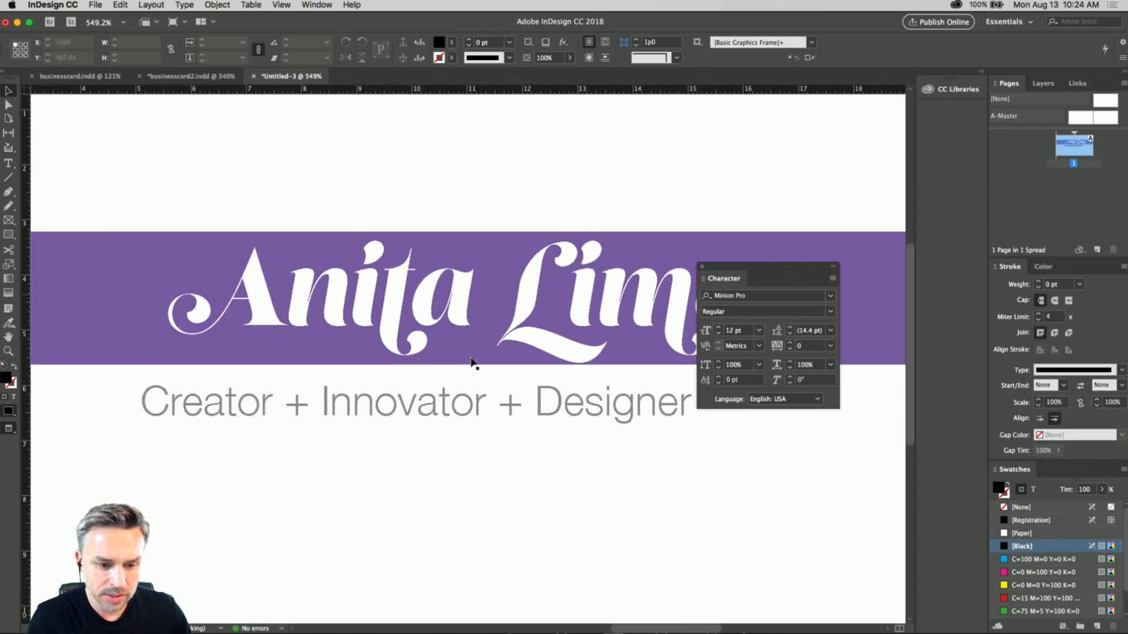
left_click(411, 405)
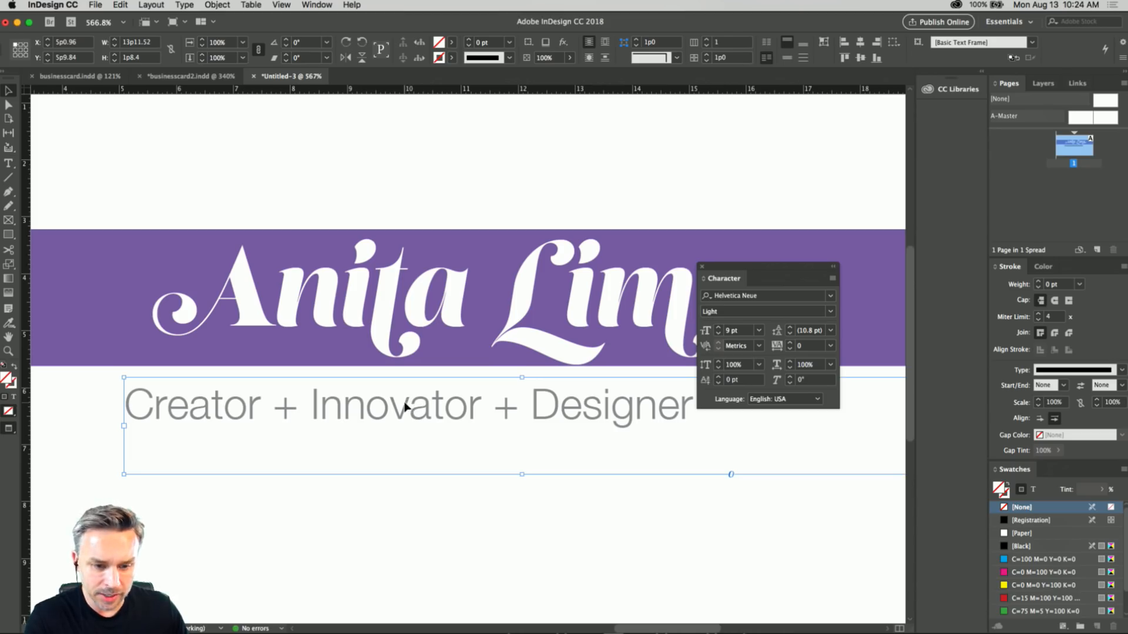
double_click(404, 406)
key("super+a")
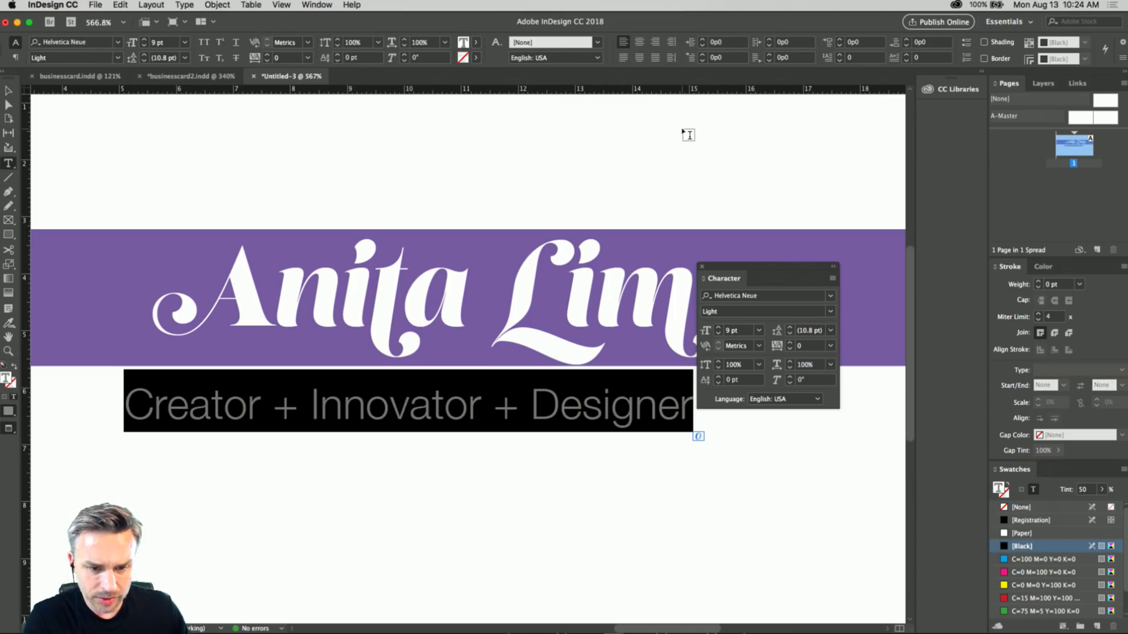
left_click(833, 279)
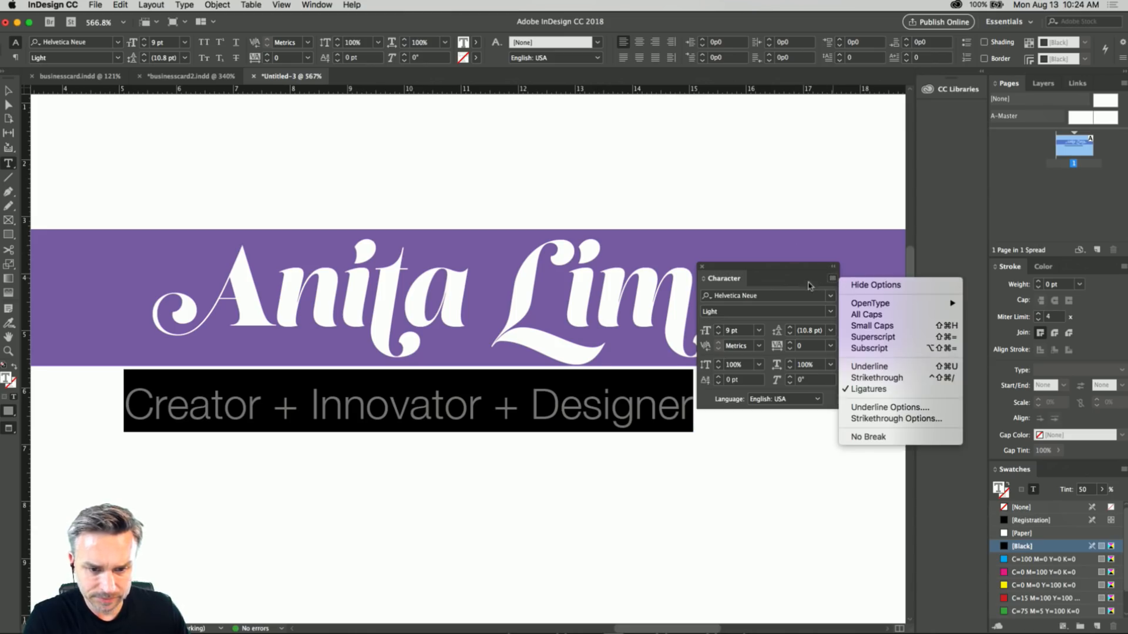
left_click(781, 275)
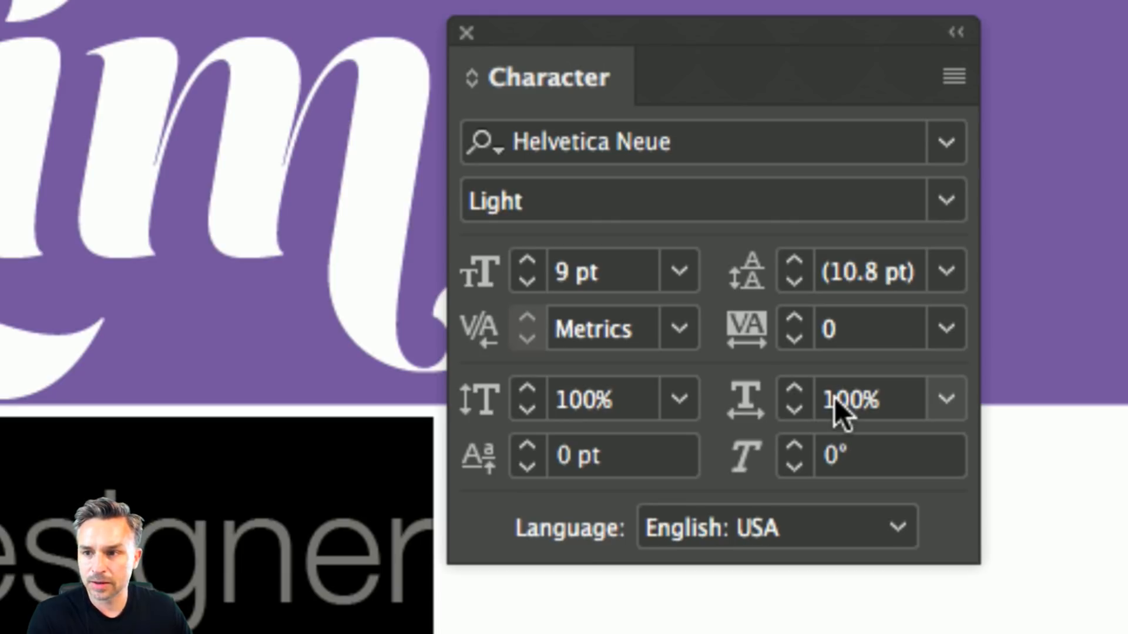
left_click(845, 327)
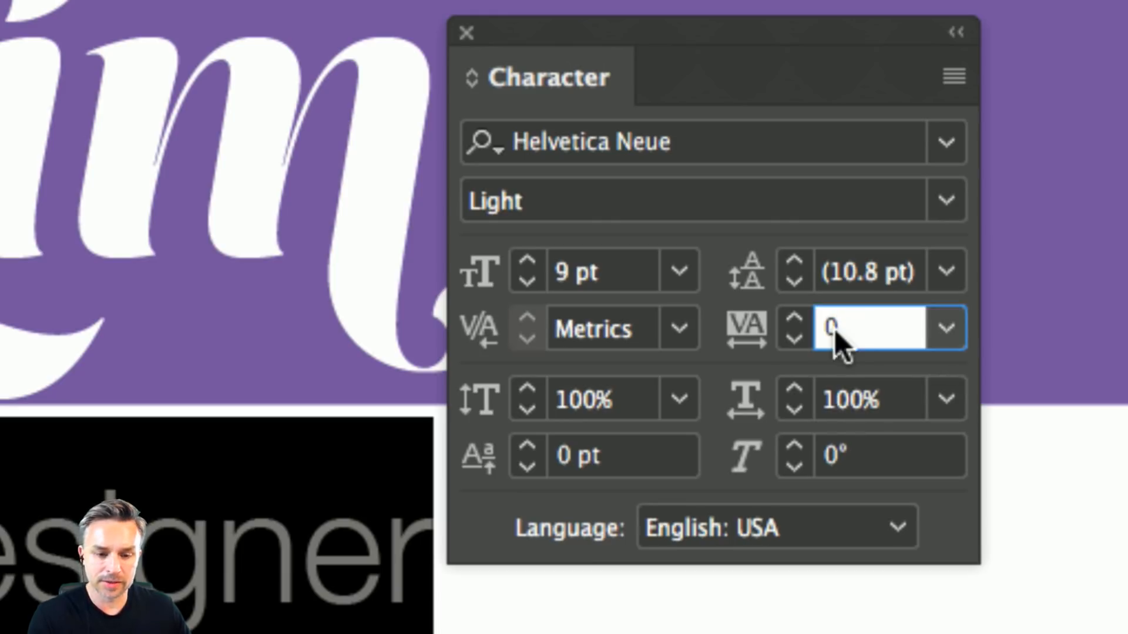
key("Left")
type("2")
key("Return")
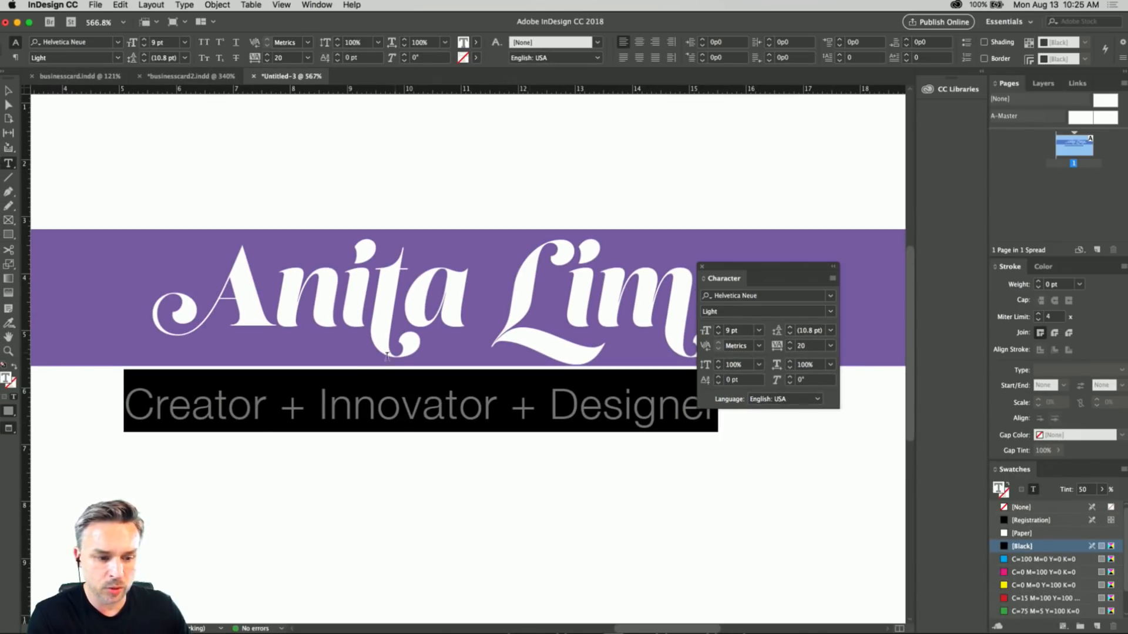
Pull the tagline frame's left edge in to about X 5p7.92, width about 13p4.56, and move the Character panel clear of the name.
left_click(8, 91)
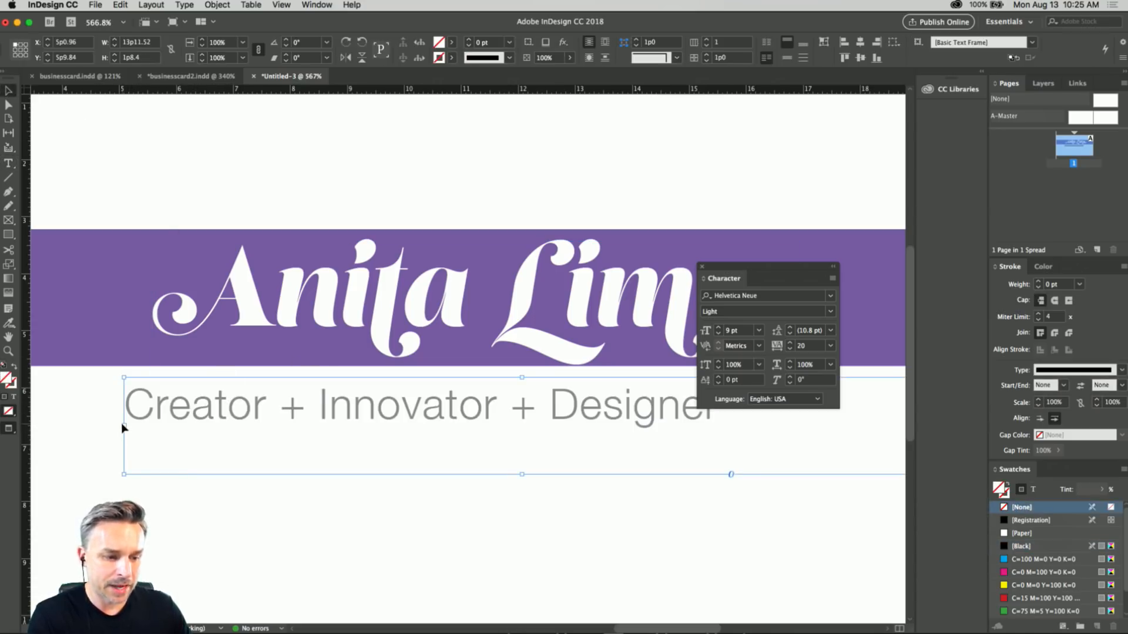
left_click_drag(124, 427, 156, 426)
left_click_drag(740, 267, 831, 147)
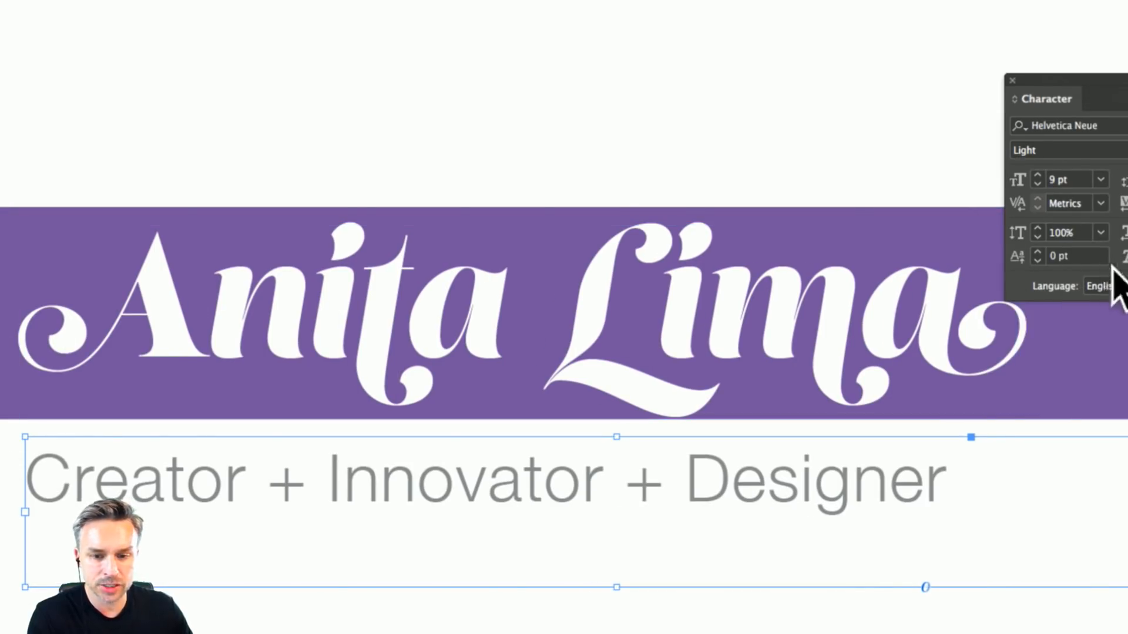
Increase the tracking of the tagline in the selected frame to 60 so it spans the width of the name.
left_click(951, 204)
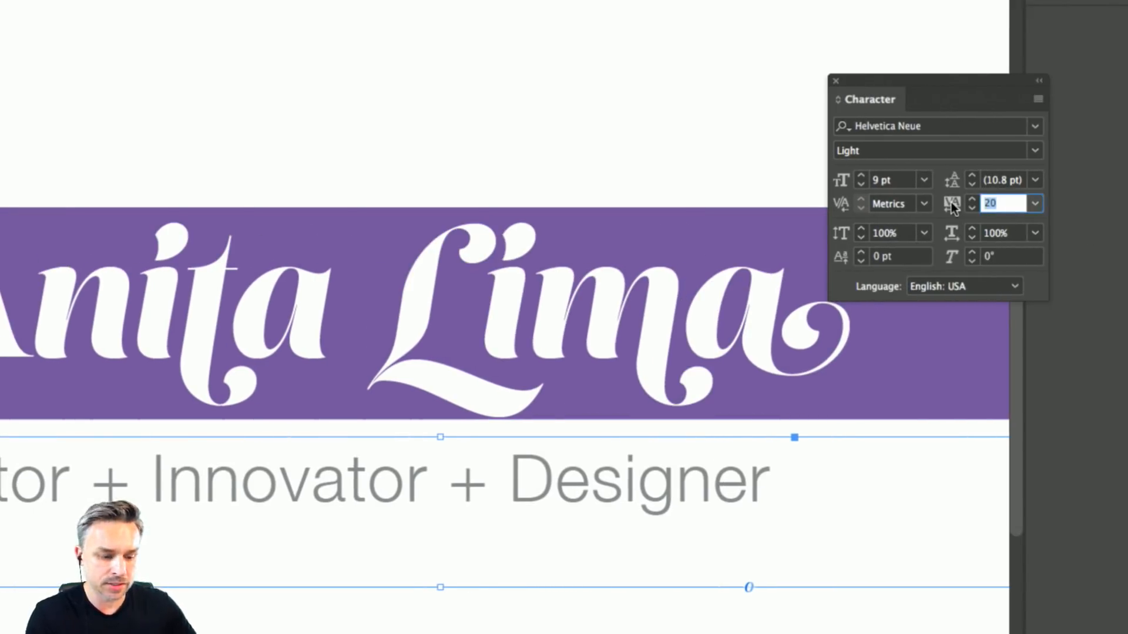
type("30")
key("Return")
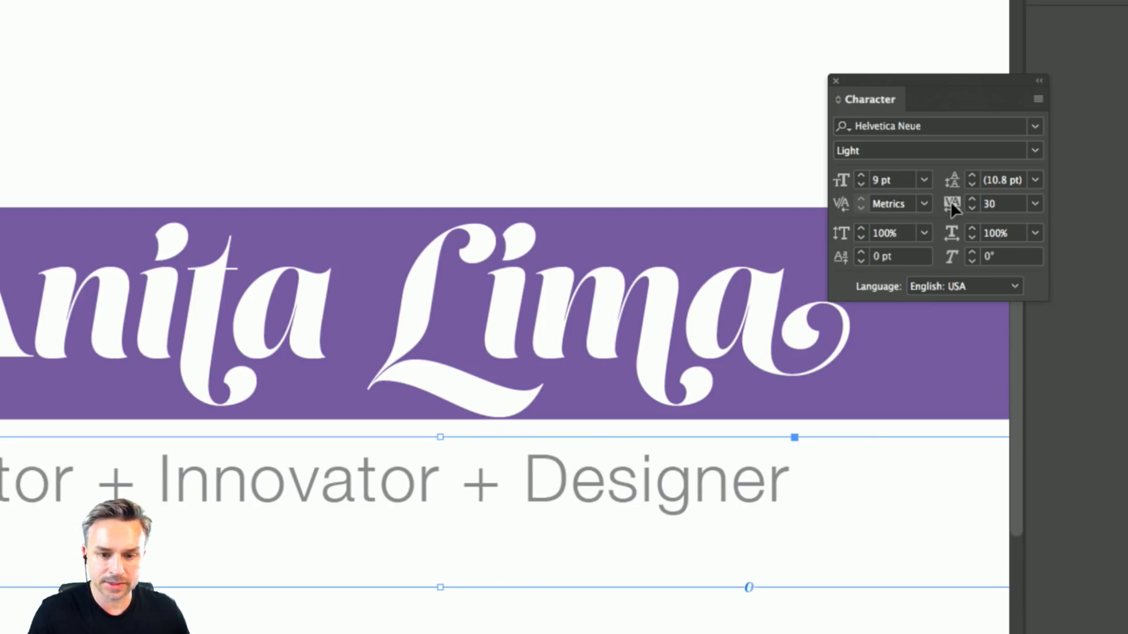
left_click(1015, 202)
key("Up")
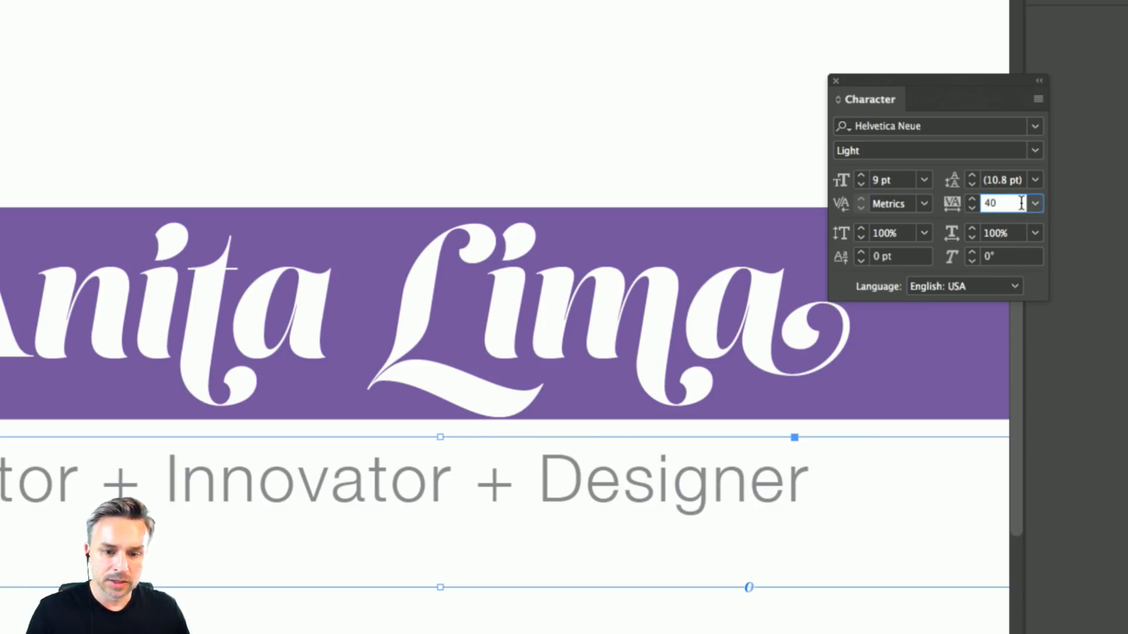
key("Up")
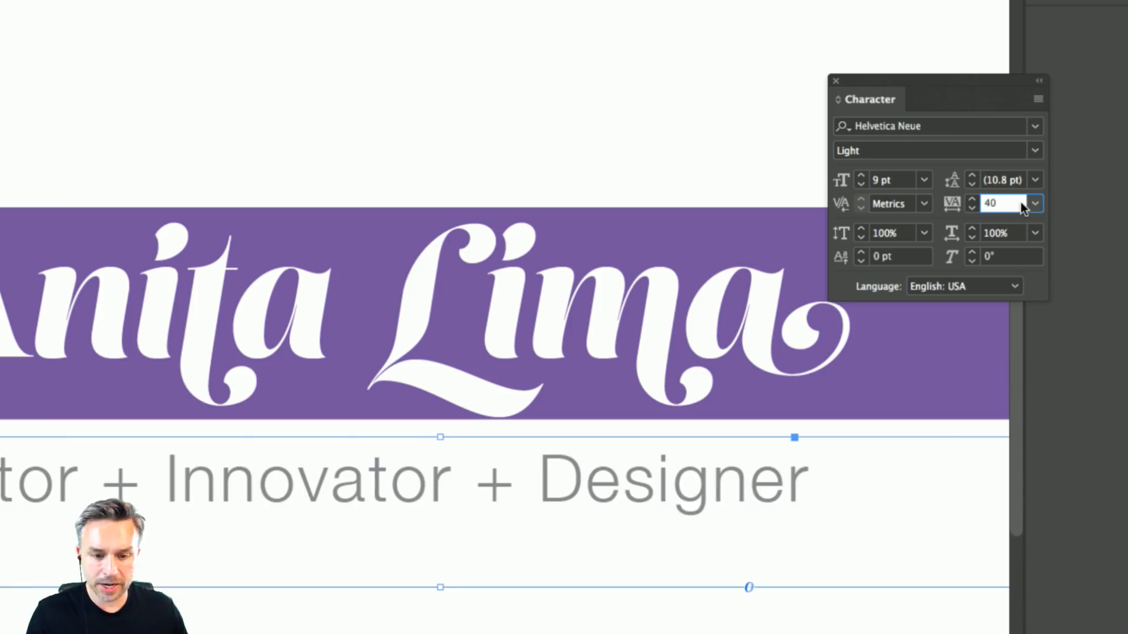
key("Down")
key("Up")
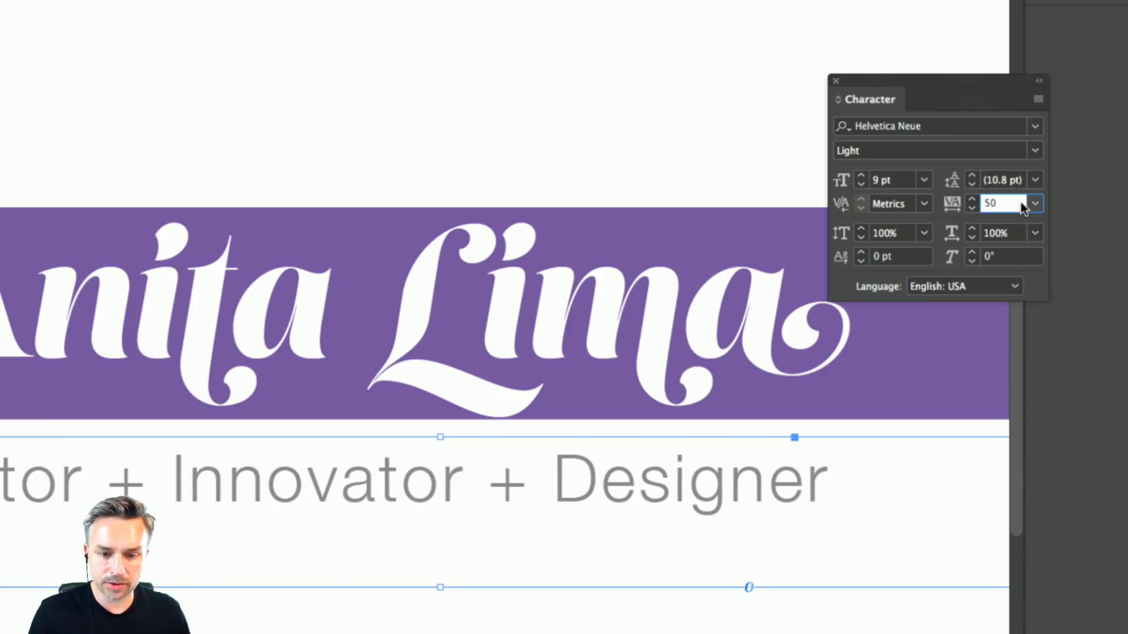
key("Up")
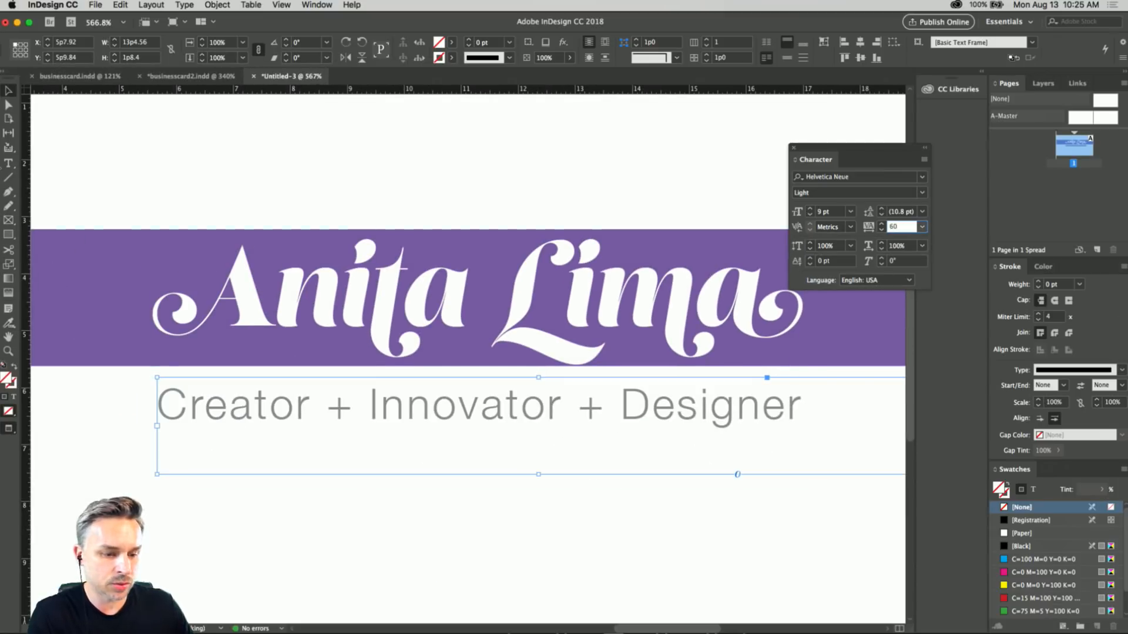
Deselect the tagline frame and move the Character panel beside the end of the tagline.
left_click(75, 150)
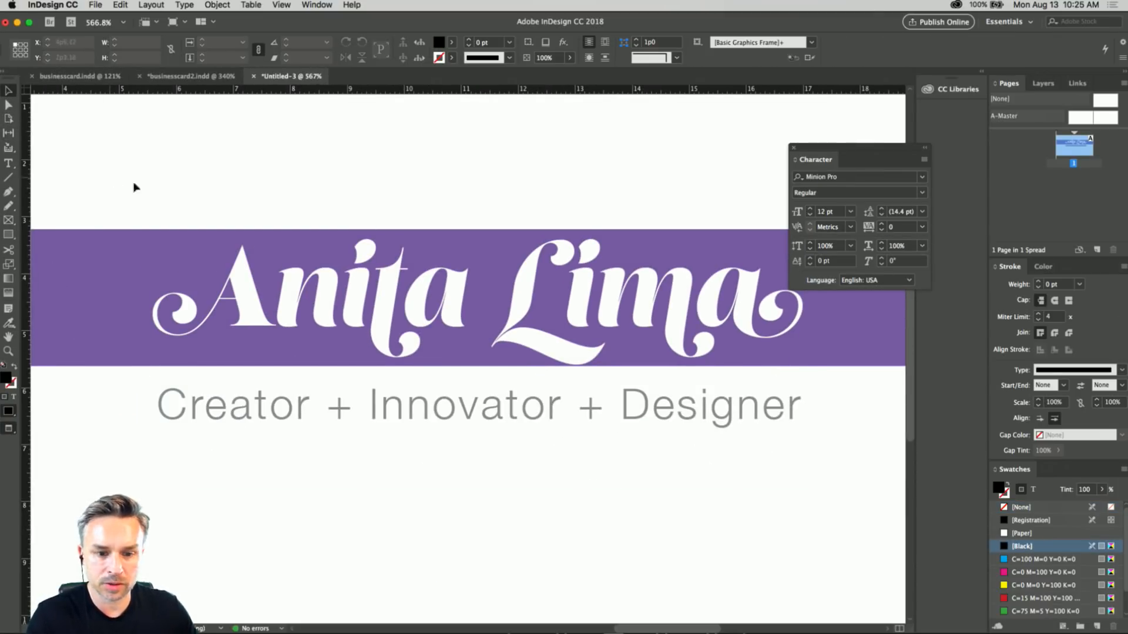
left_click_drag(827, 153, 863, 133)
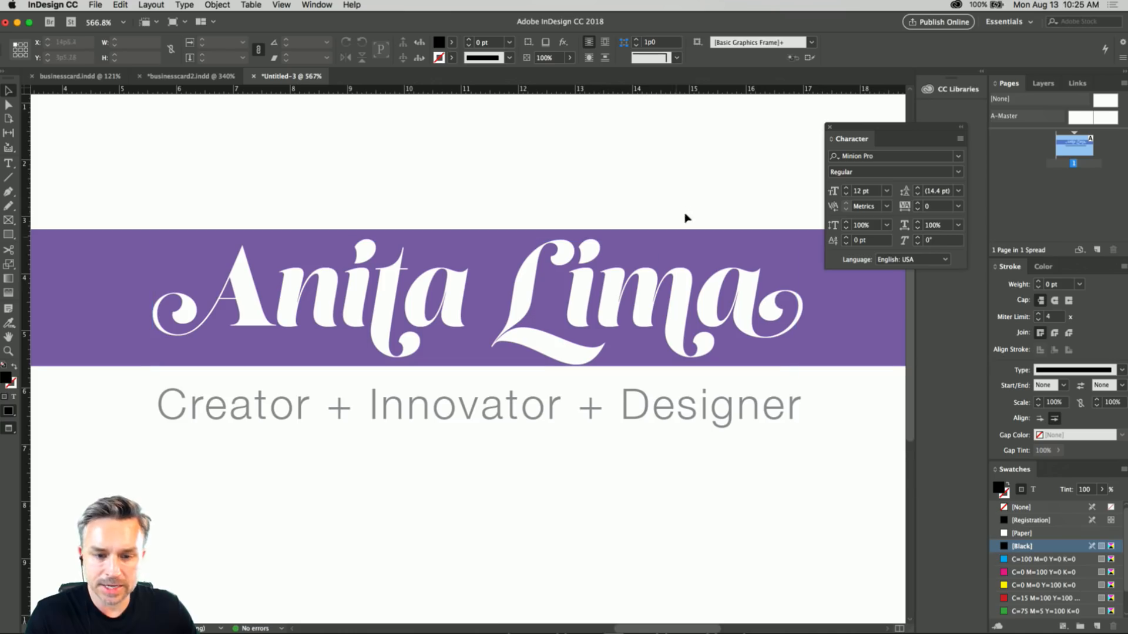
left_click_drag(840, 138, 787, 322)
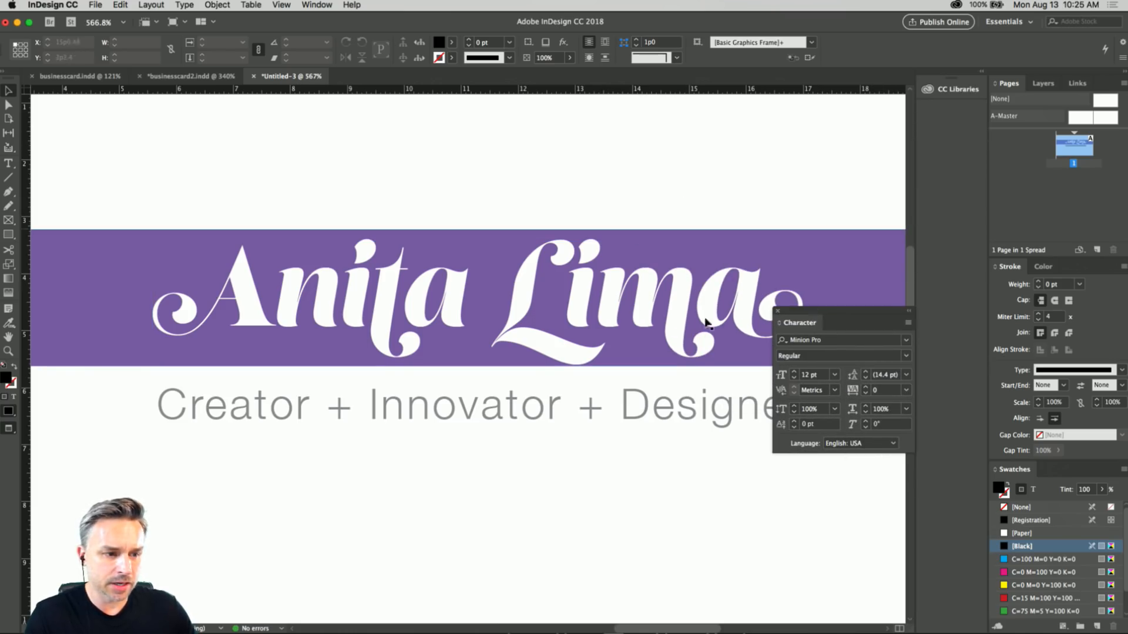
Create a new document from the Classic Business Card Layout print template and close the Character panel.
left_click(95, 5)
mouse_move(97, 21)
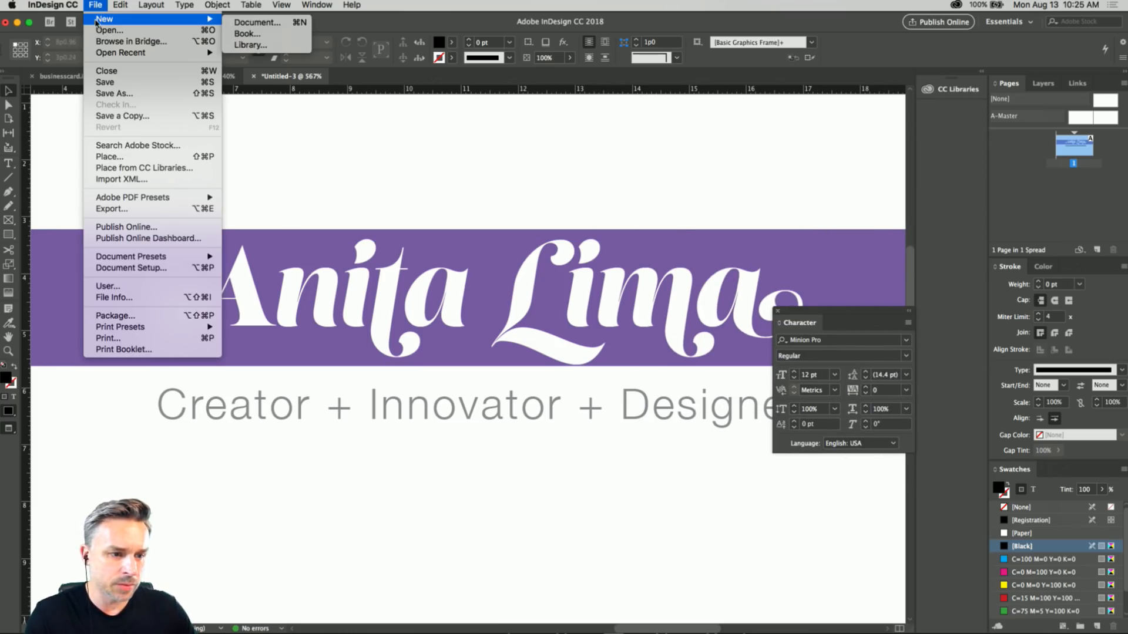
left_click(237, 23)
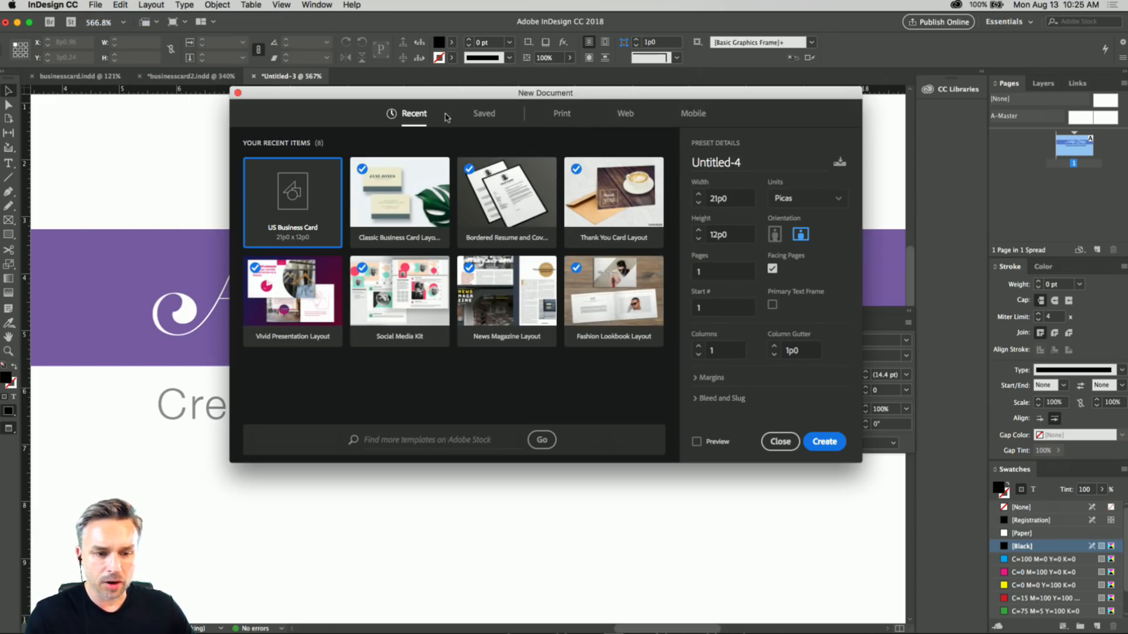
left_click(560, 115)
scroll(304, 253, "down", 3)
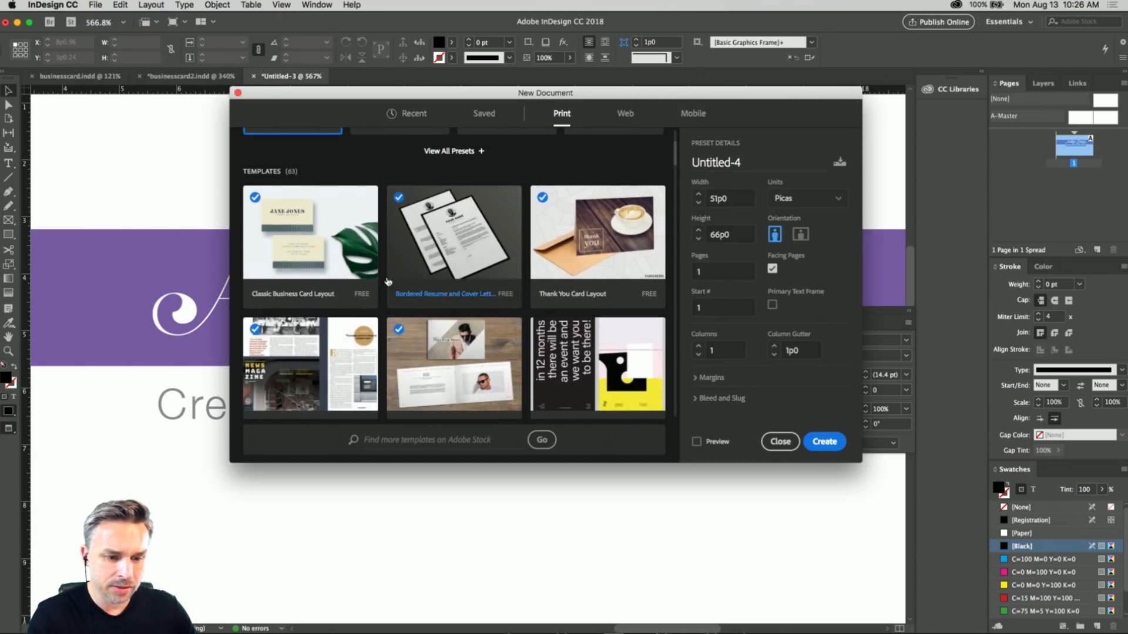
left_click(305, 253)
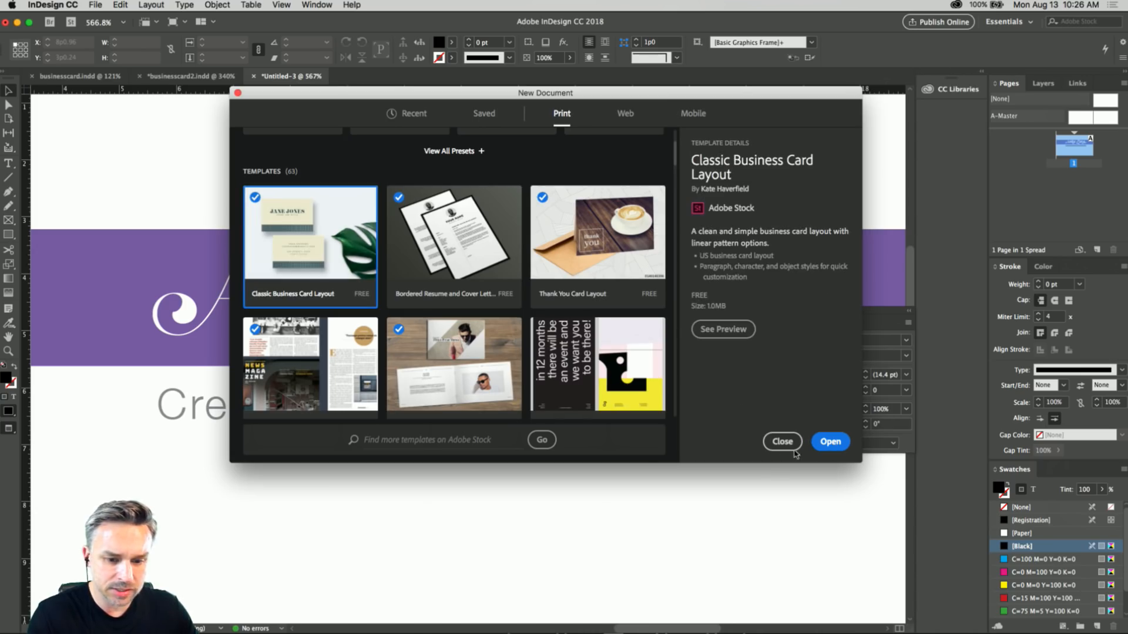
left_click(825, 441)
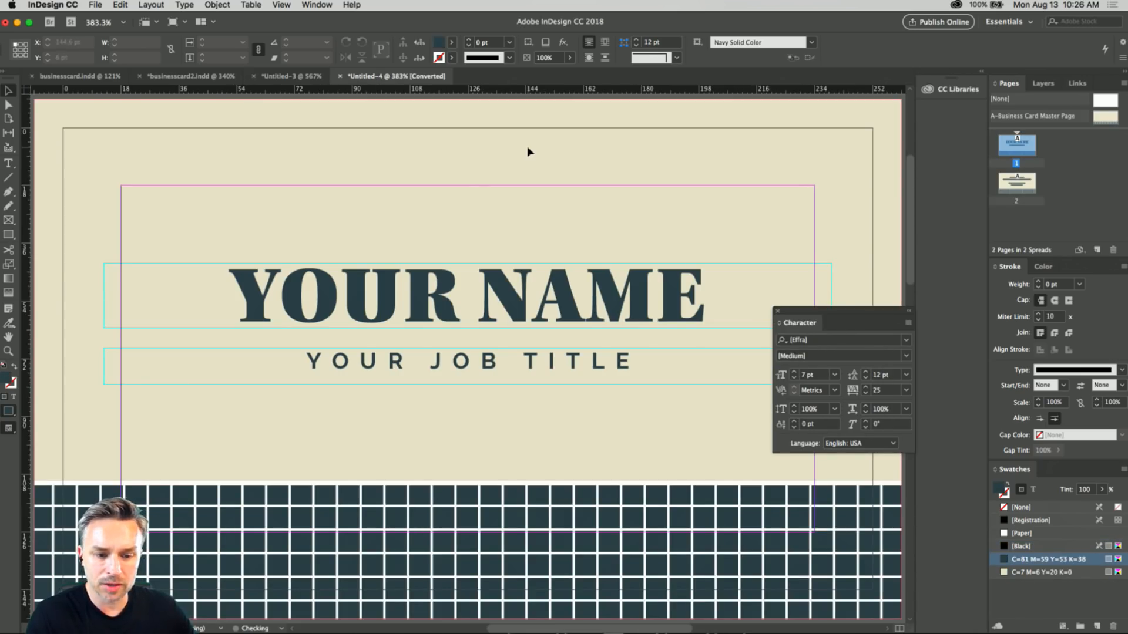
left_click(776, 312)
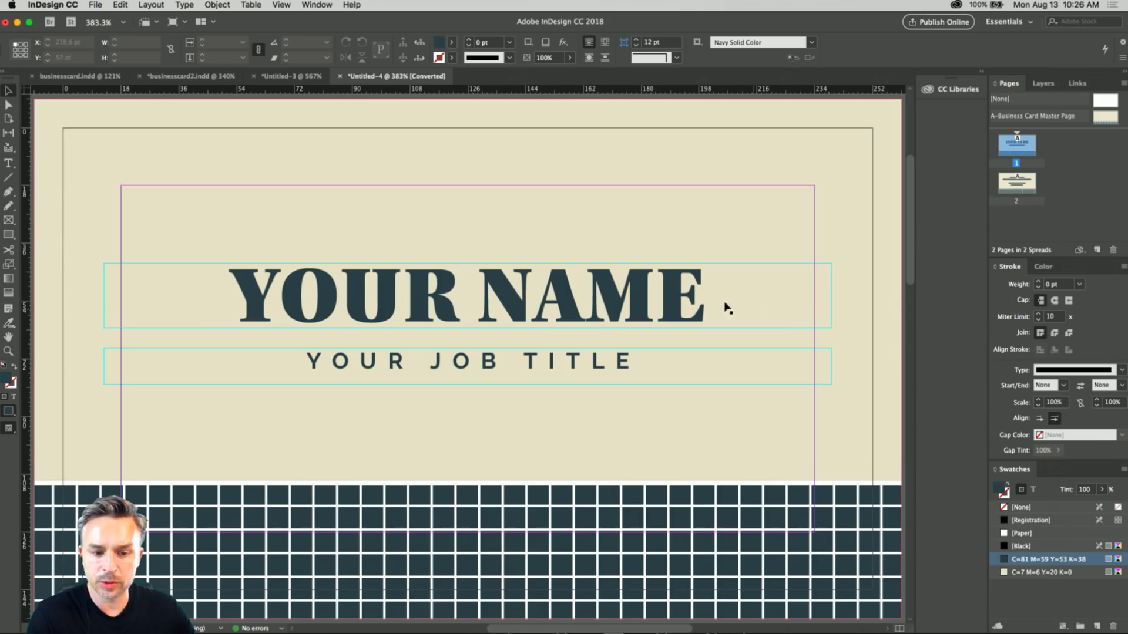
Replace the "YOUR NAME" placeholder on the card with the cardholder's full name.
left_click(98, 6)
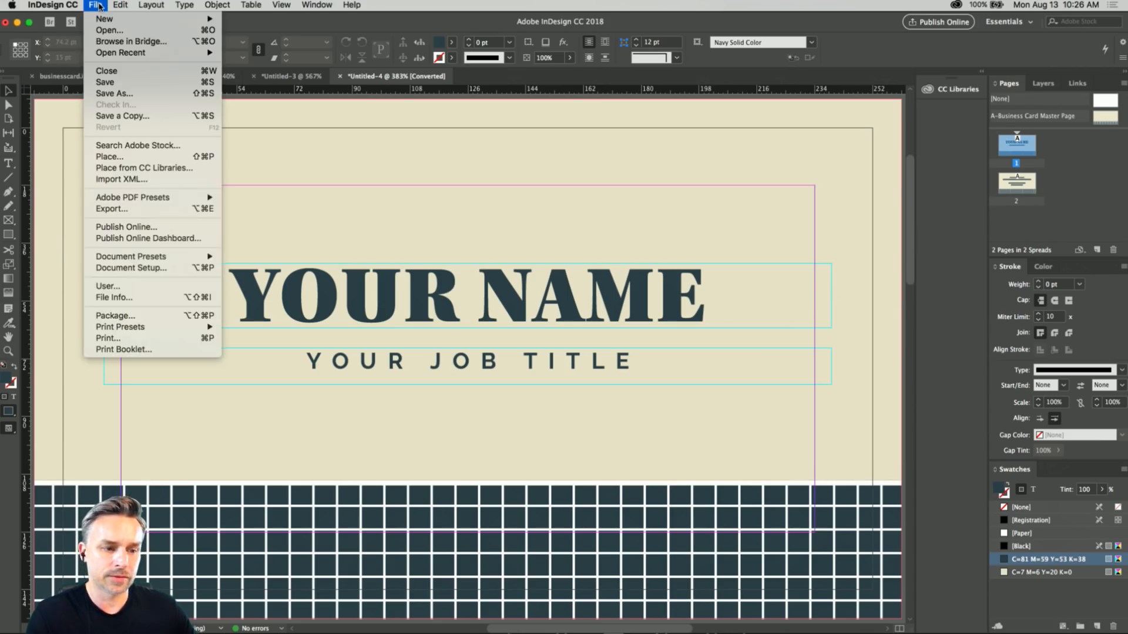
double_click(355, 296)
key("super+a")
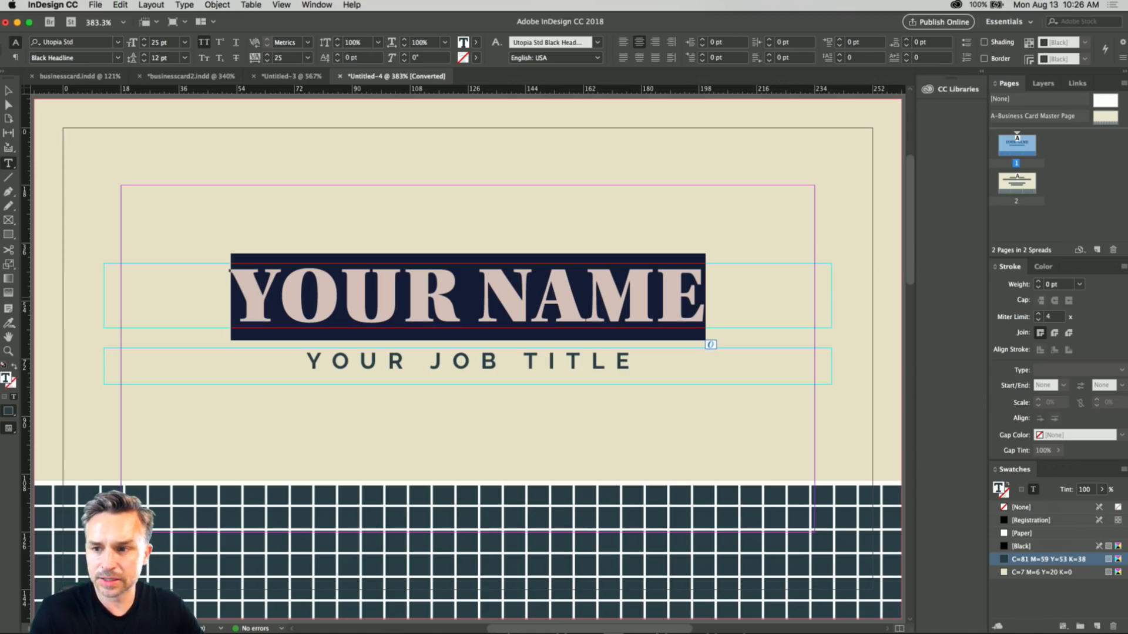
type("K")
key("BackSpace")
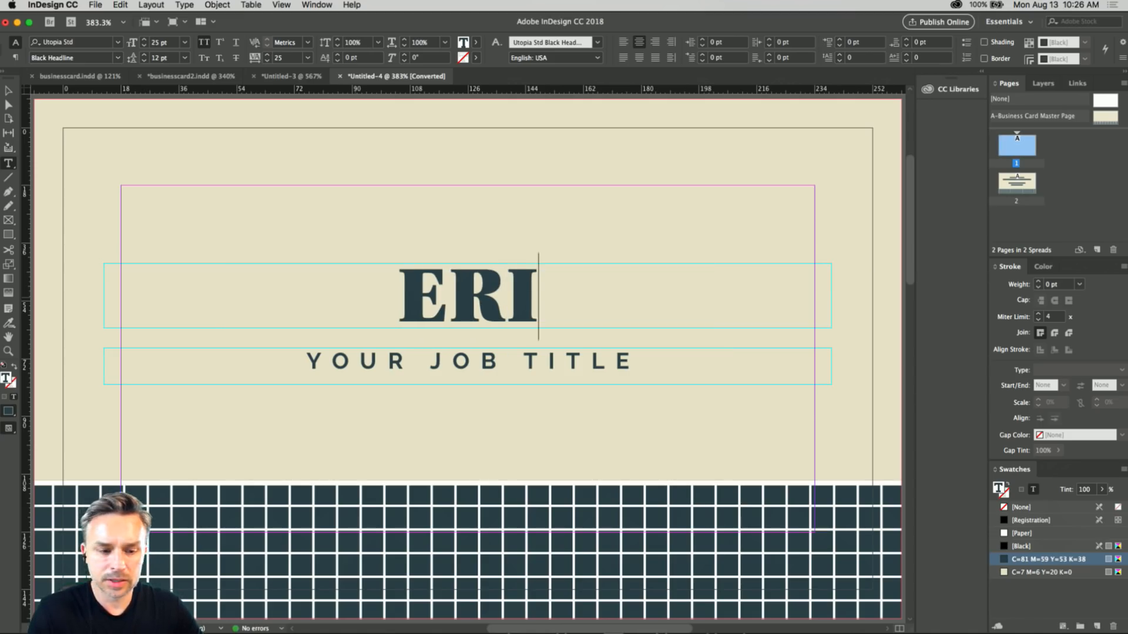
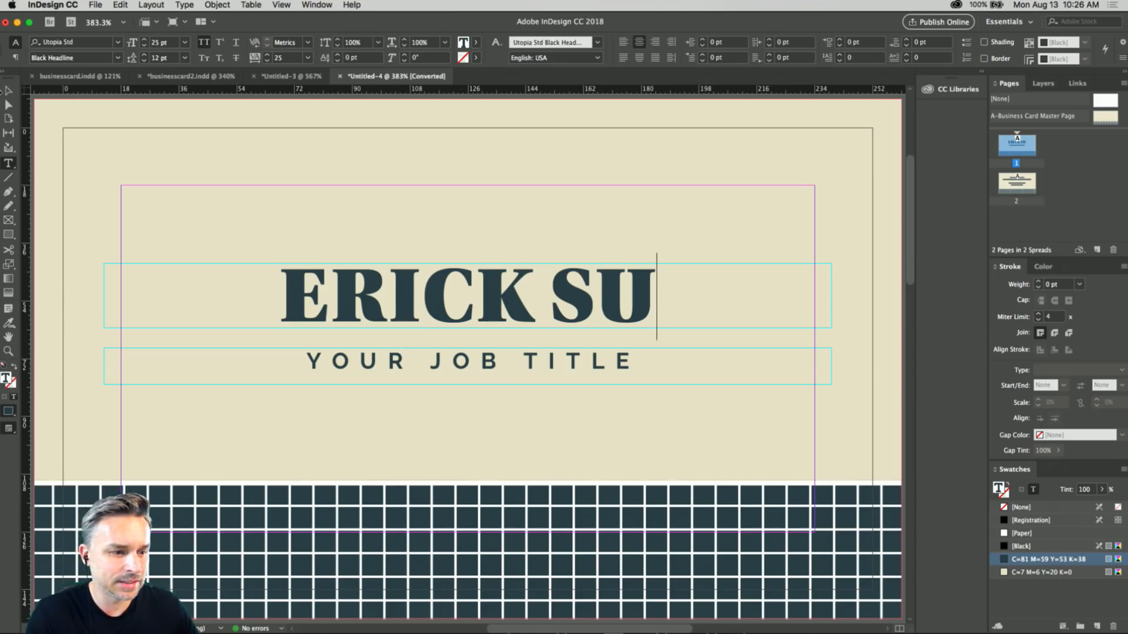
key("Escape")
Replace the "YOUR JOB TITLE" placeholder below the name with "CREATOR".
left_click(350, 377)
double_click(349, 366)
left_click_drag(294, 360, 834, 361)
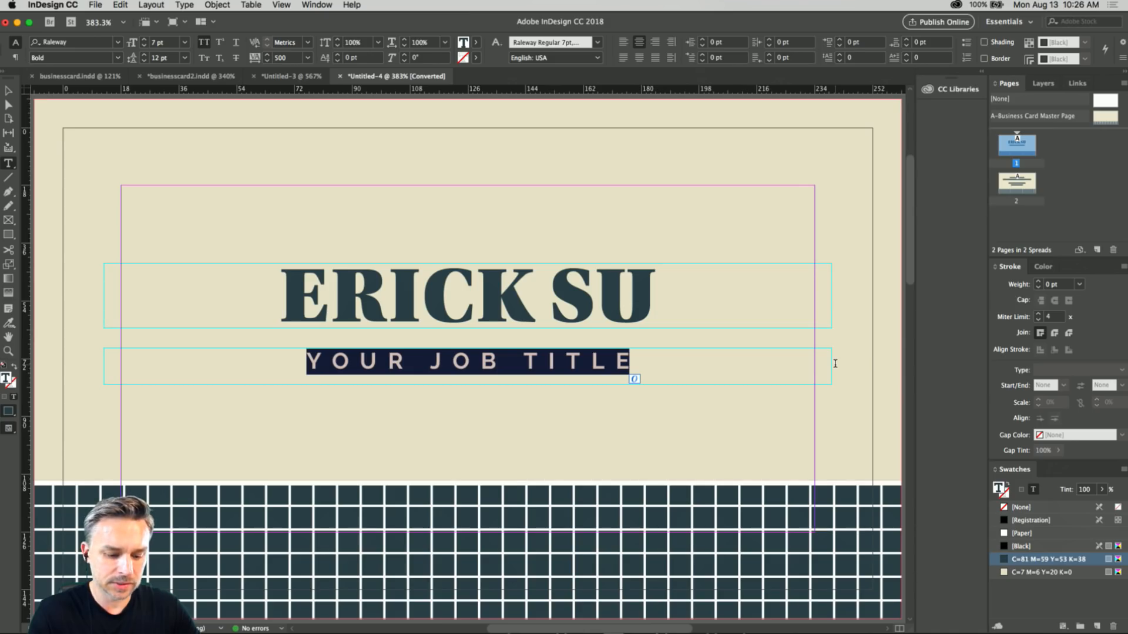
type("C")
key("BackSpace")
type("CREATOR")
key("BackSpace")
type("R")
Replace the whole job title text with "DESIGNER BAKER" and leave text editing.
key("super+a")
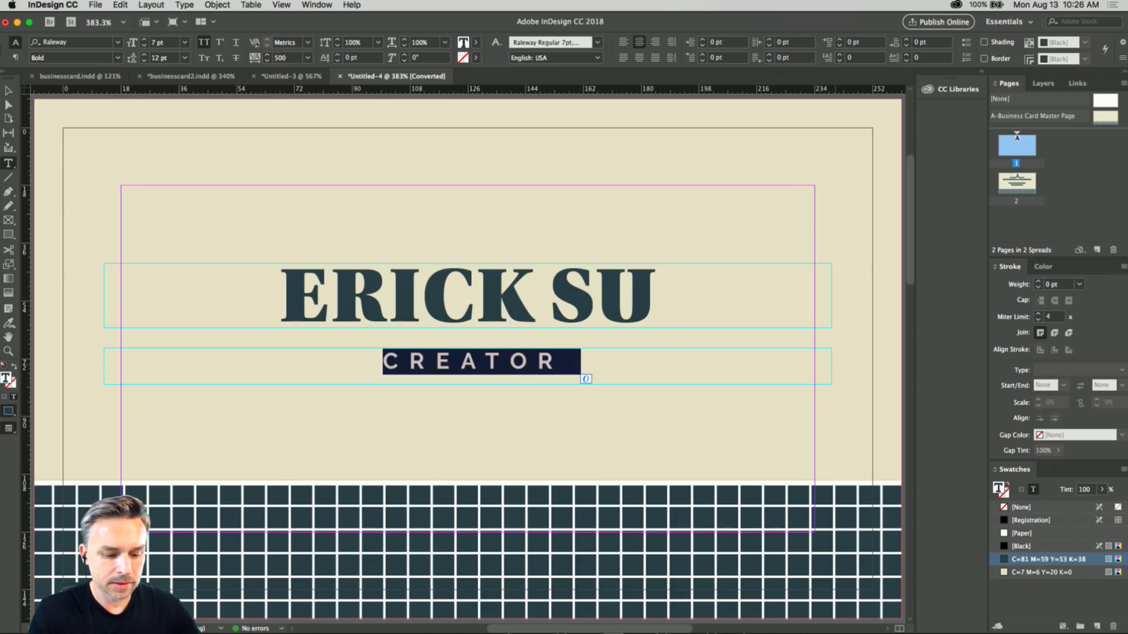
type("DESIGNE")
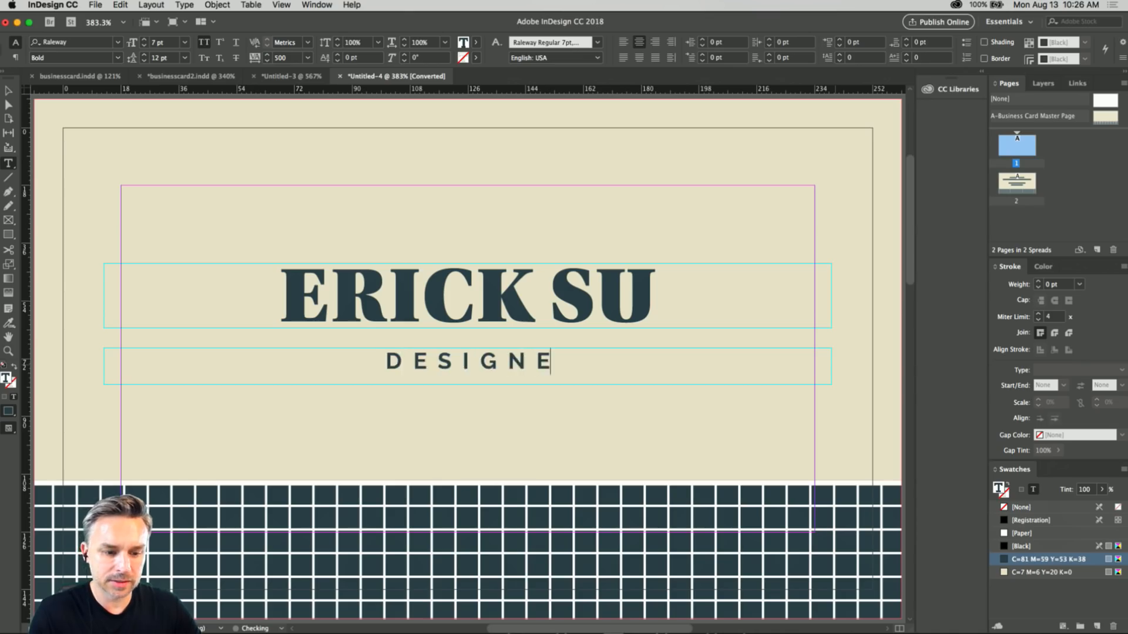
type("R BAKER")
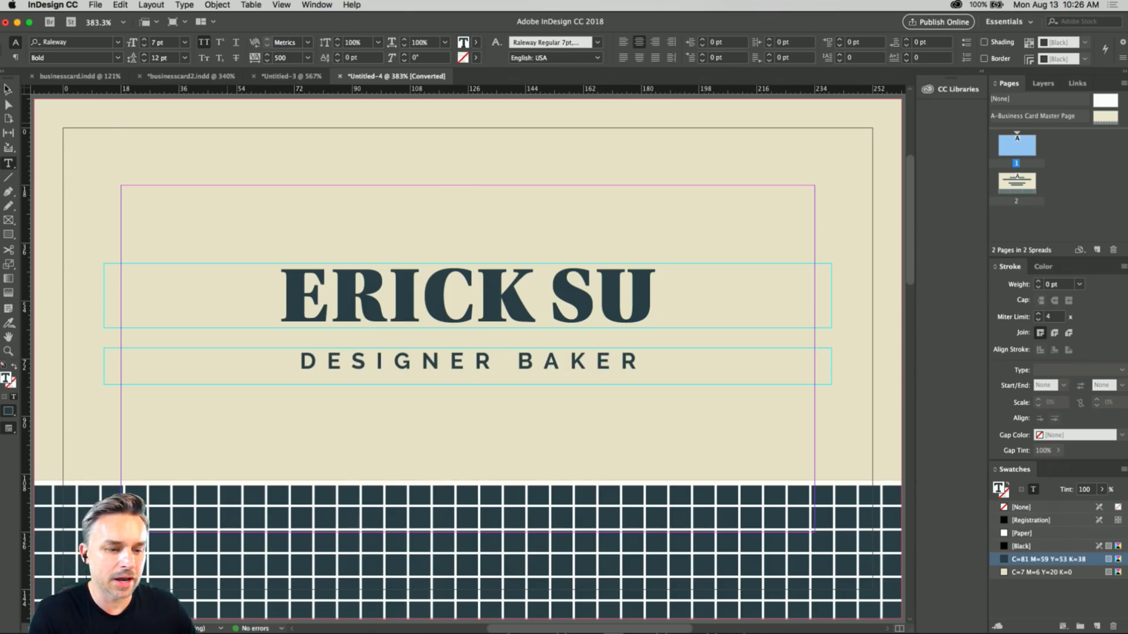
key("Escape")
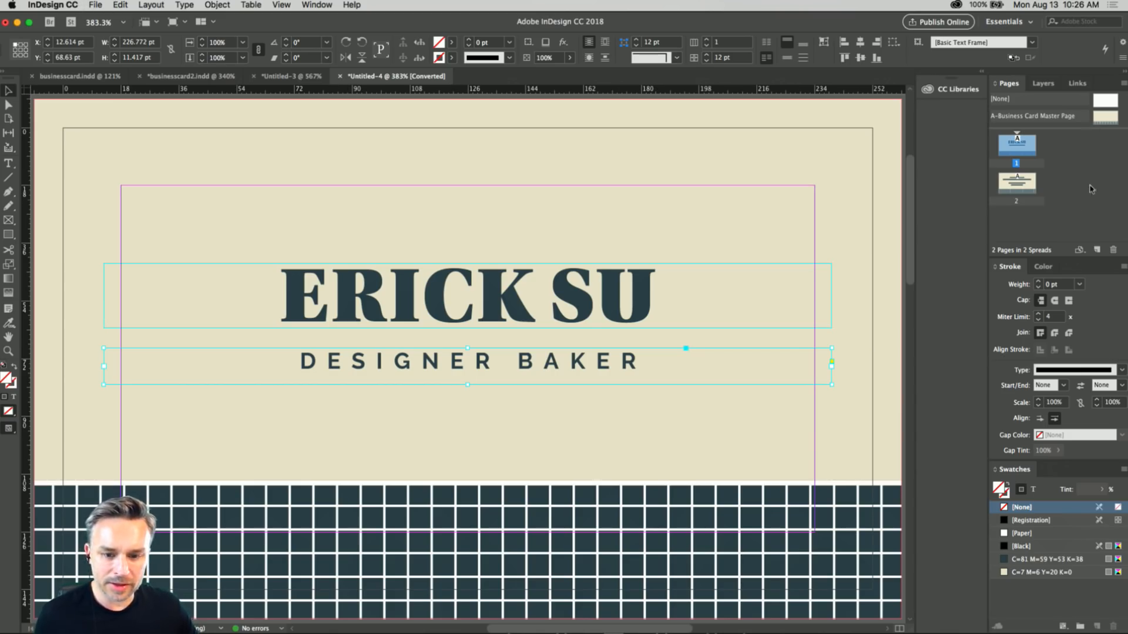
Make the Pages panel taller and deselect the job title frame.
left_click_drag(1066, 260, 1067, 286)
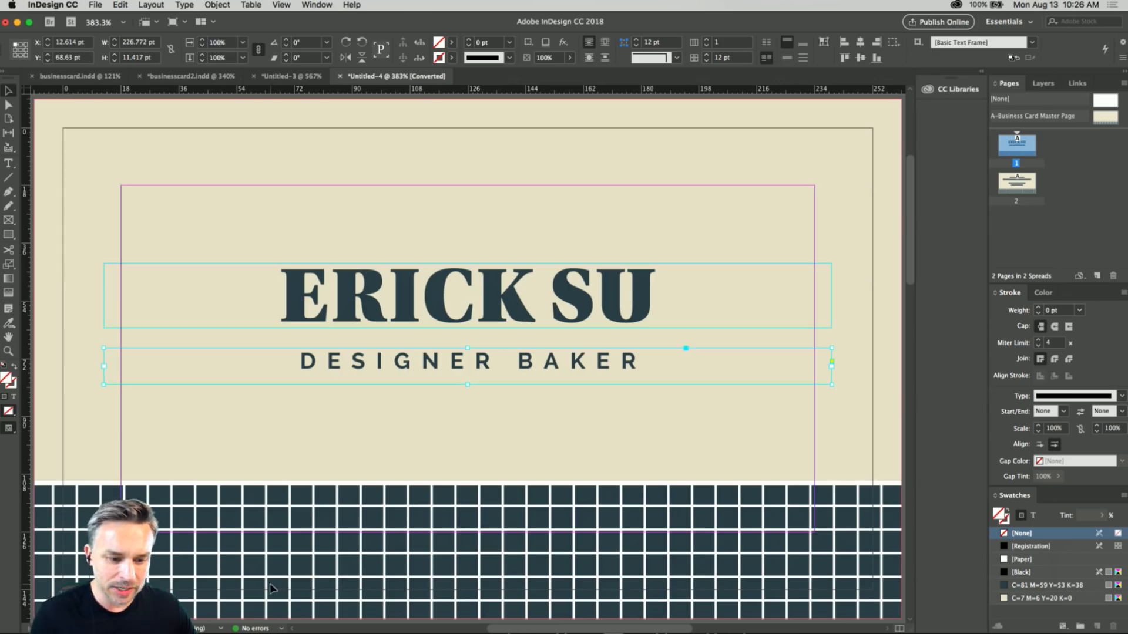
left_click(228, 516)
mouse_move(228, 517)
left_mouse_down()
mouse_move(239, 473)
mouse_move(216, 499)
left_mouse_up()
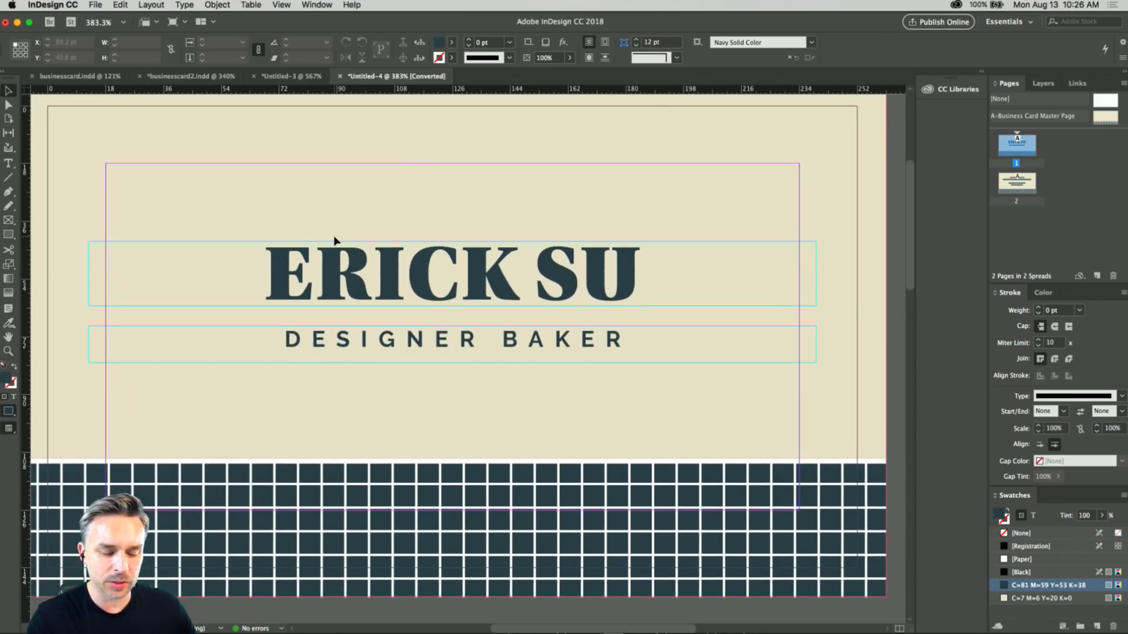
Try to select the navy grid pattern along the card's lower edge.
scroll(349, 258, "up", 2)
left_click_drag(344, 419, 370, 385)
scroll(411, 454, "up", 2)
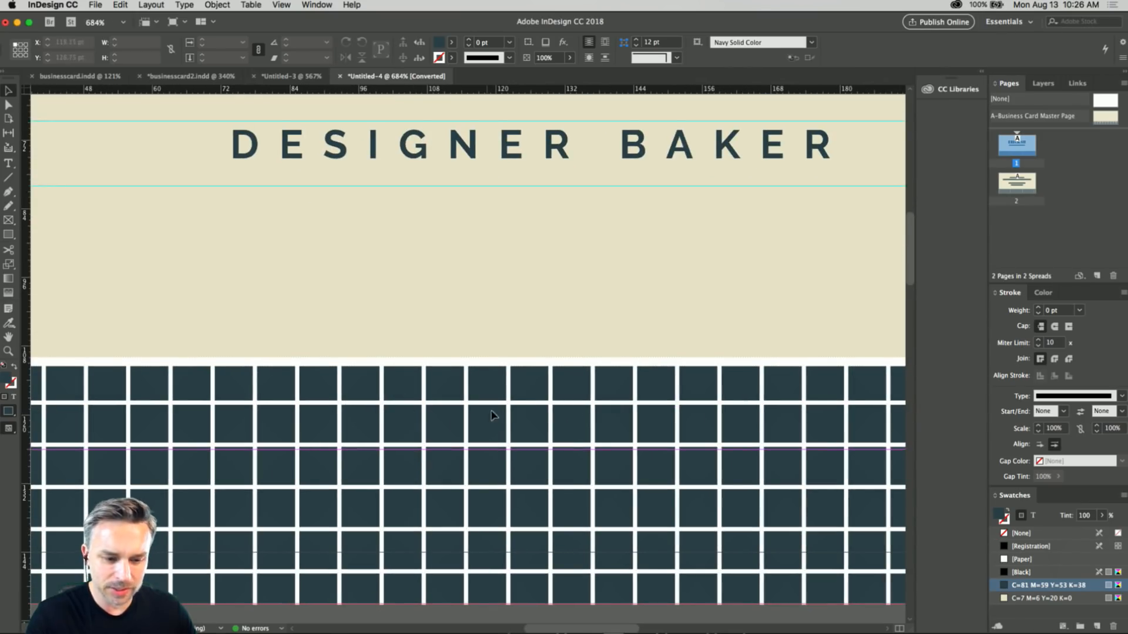
right_click(525, 408)
left_click(524, 407)
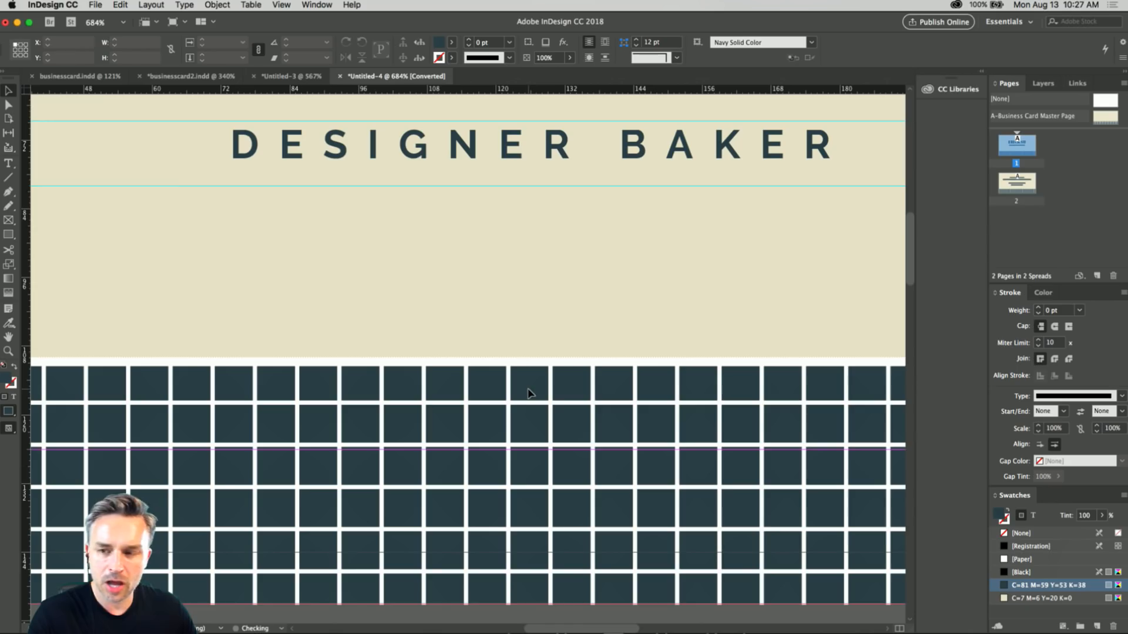
Make the graphic design elements layer active, and enlarge the area that lists the pages.
left_click(1043, 84)
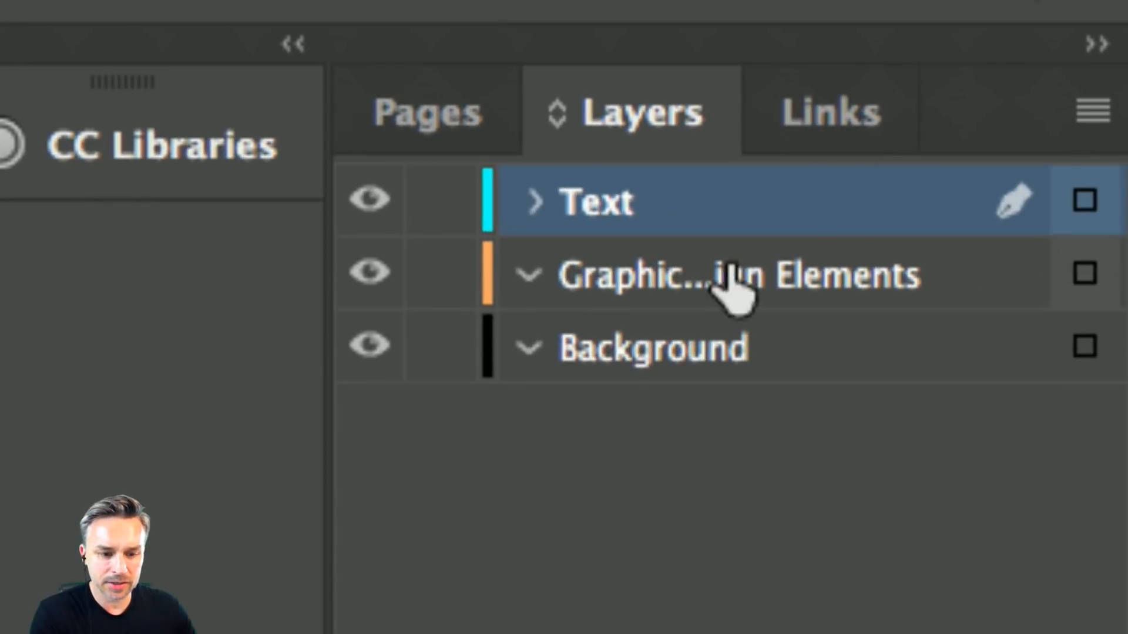
left_click(637, 283)
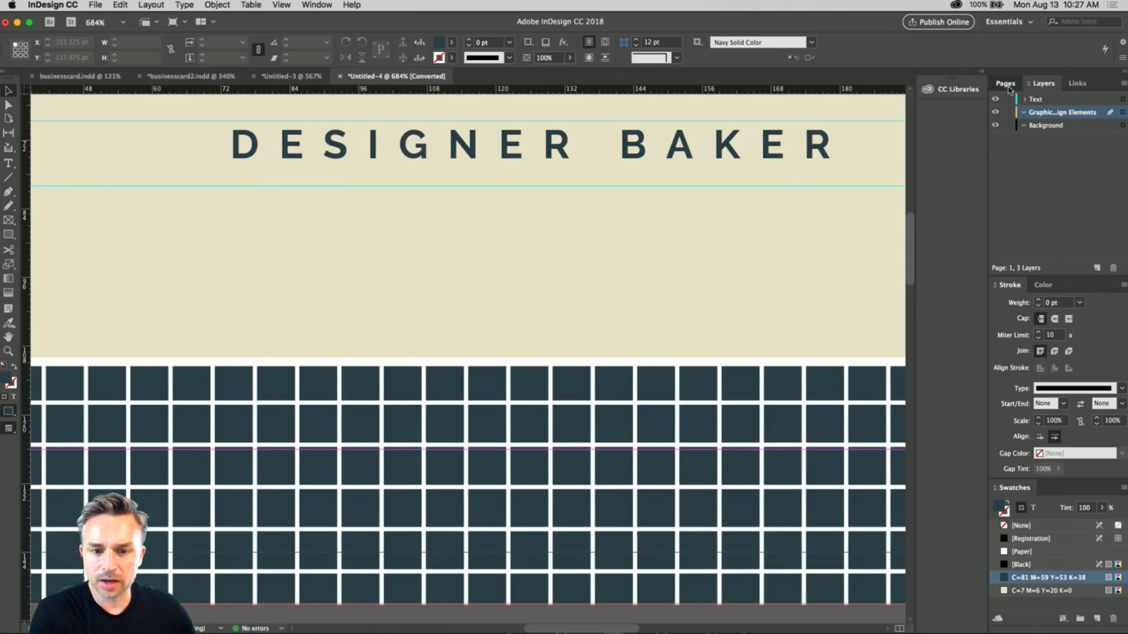
left_click(1005, 83)
left_click_drag(1062, 283, 1063, 336)
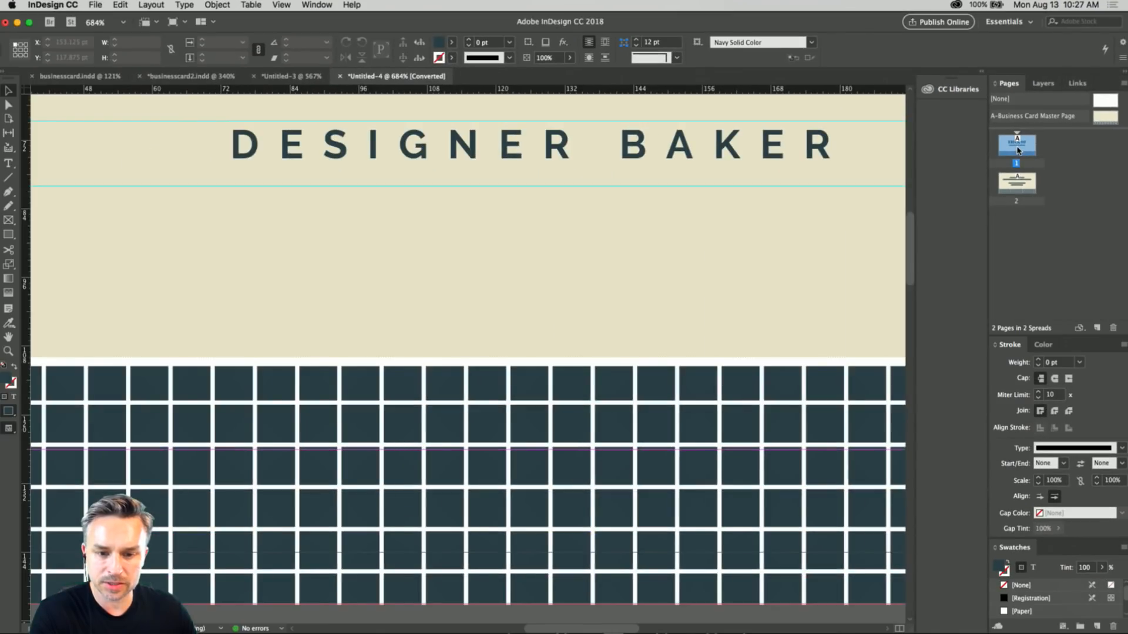
Open A-Business Card Master Page for editing.
double_click(645, 229)
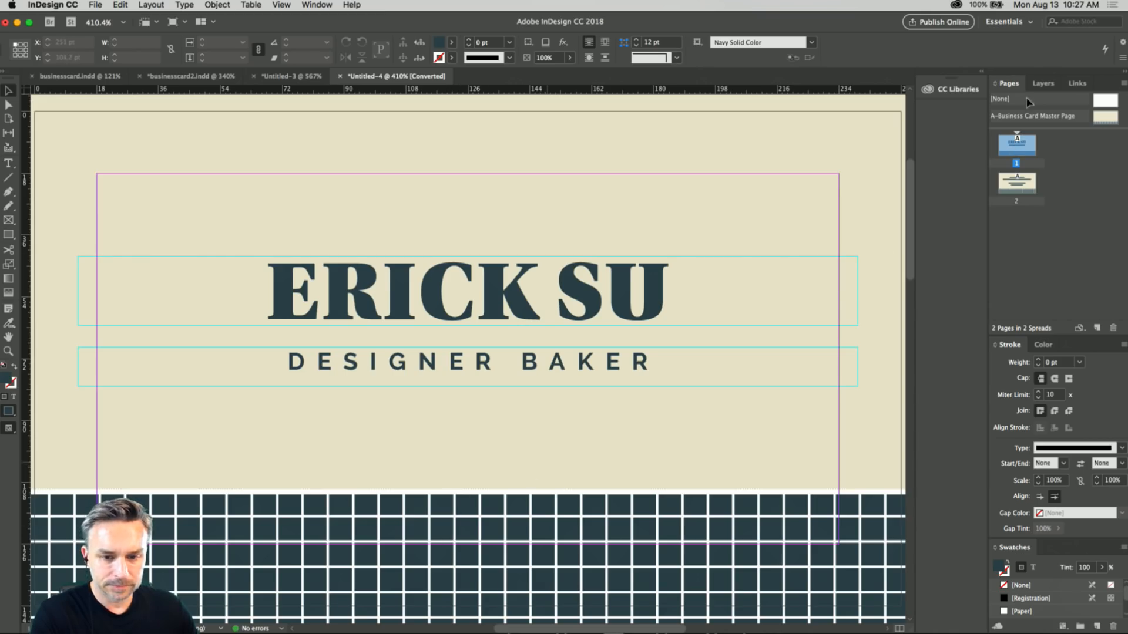
left_click(1094, 120)
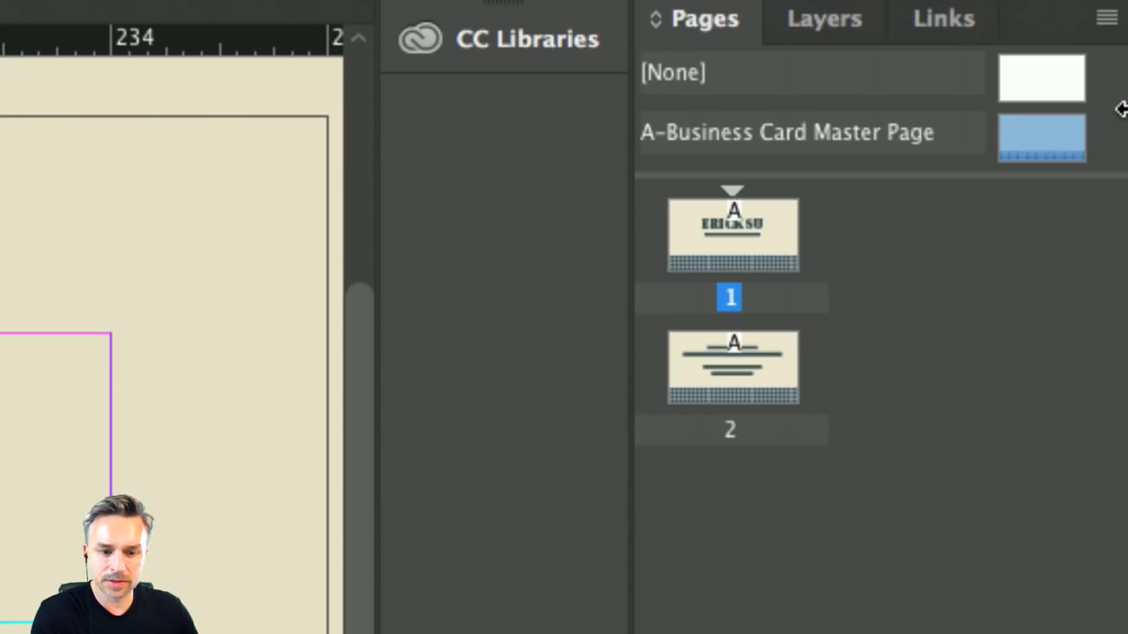
left_click_drag(1107, 118, 1021, 142)
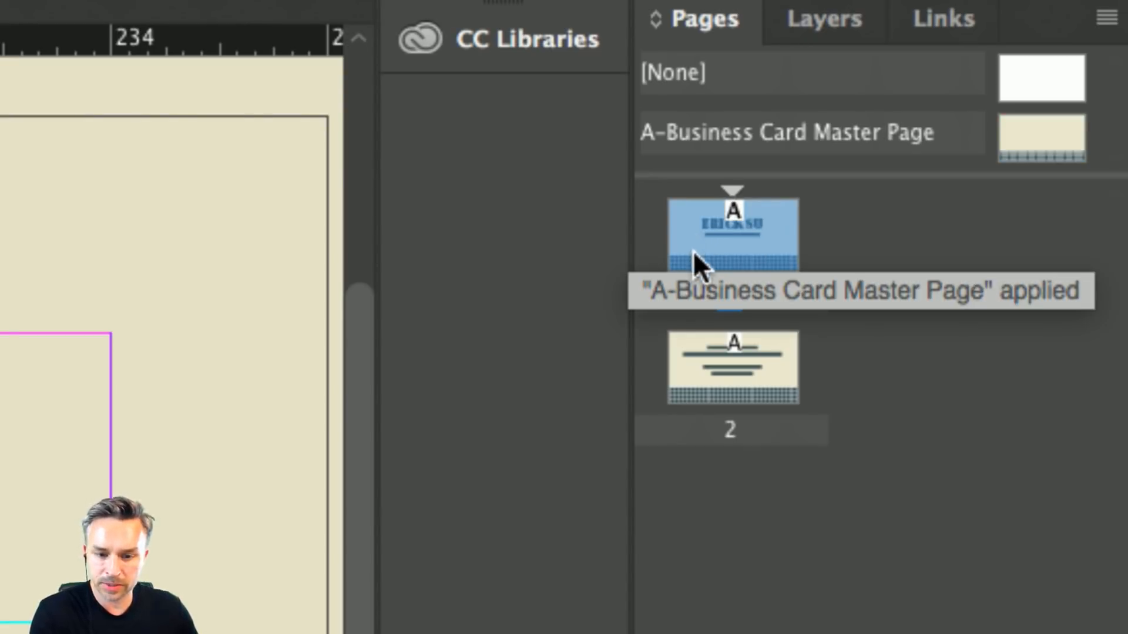
left_click(691, 363)
left_click(708, 232)
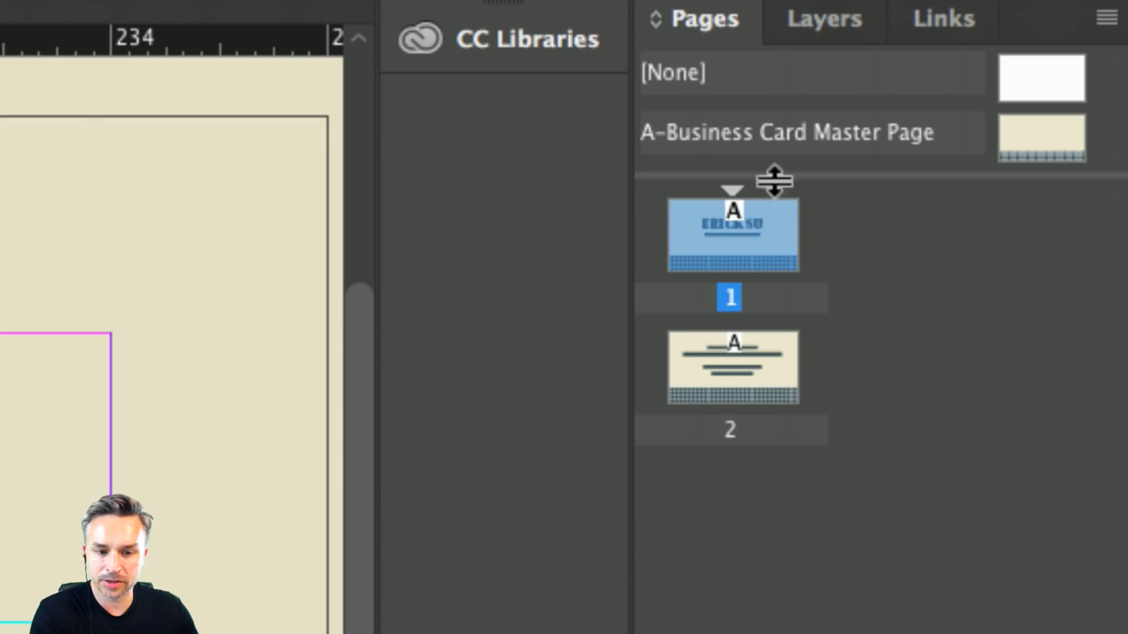
left_click(1027, 138)
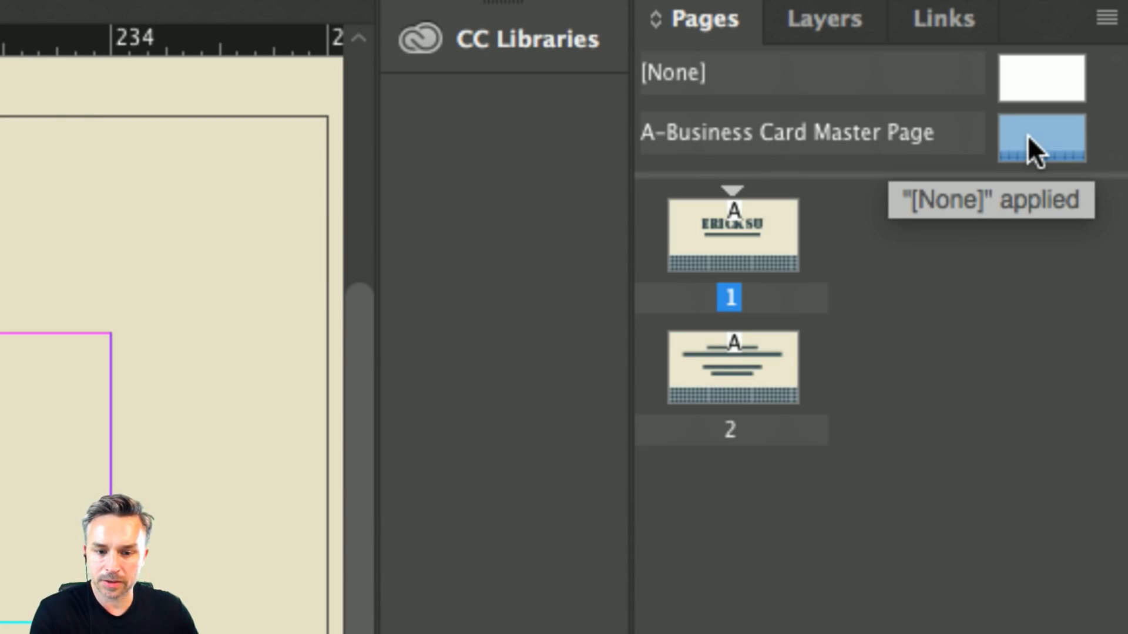
left_click(1027, 135)
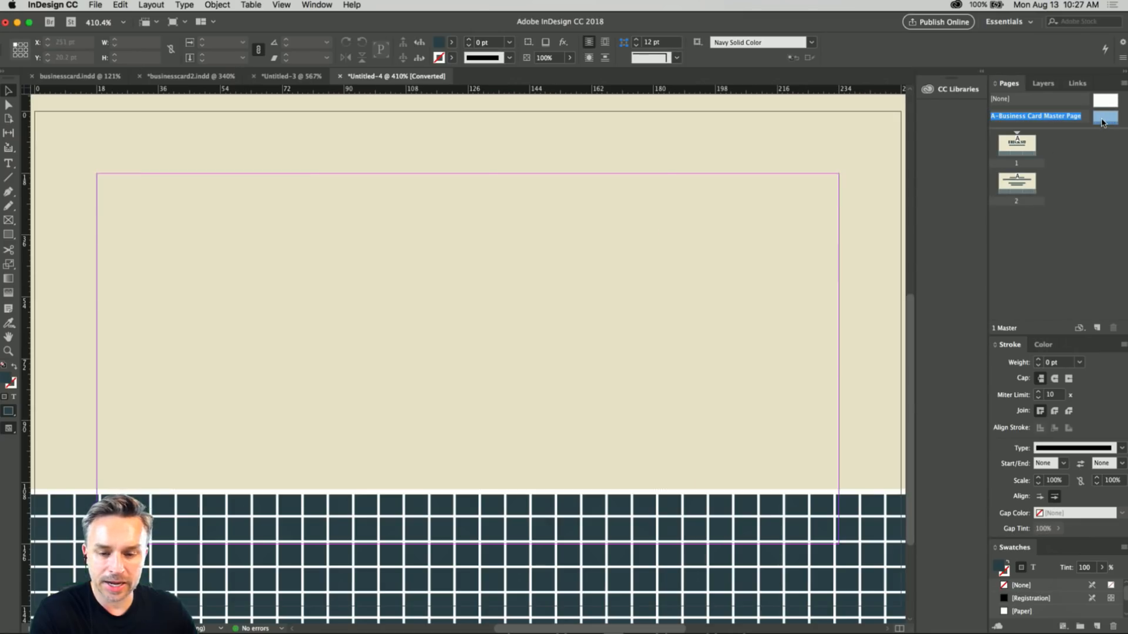
Fill the navy rectangle behind the master page's grid with red, RGB 214, 72, 80 (#d64850).
left_click(428, 527)
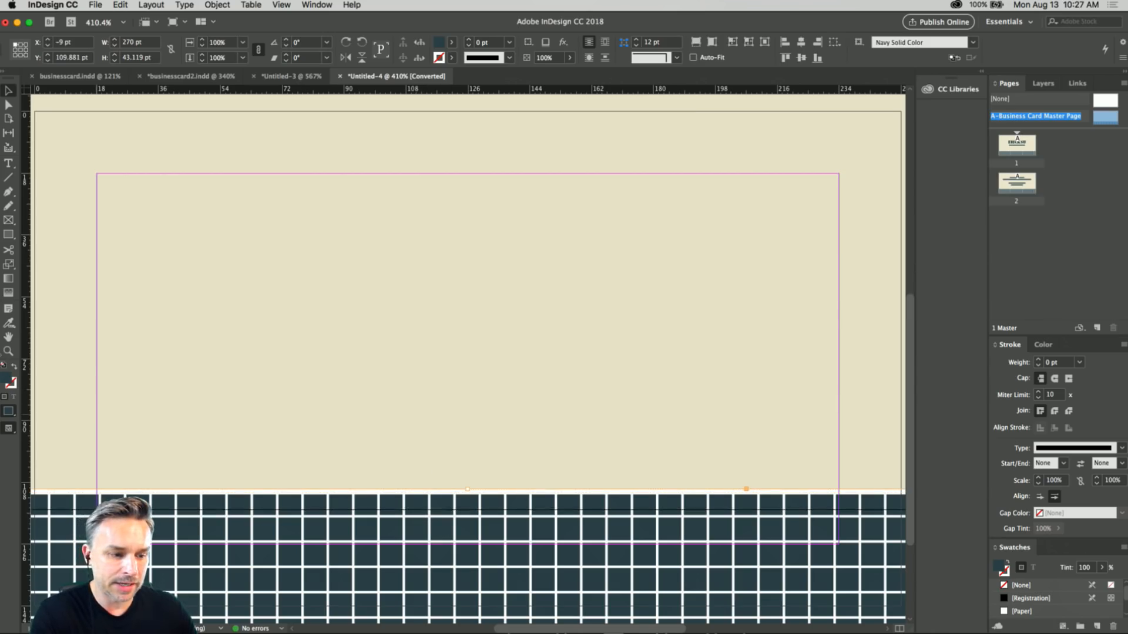
double_click(8, 381)
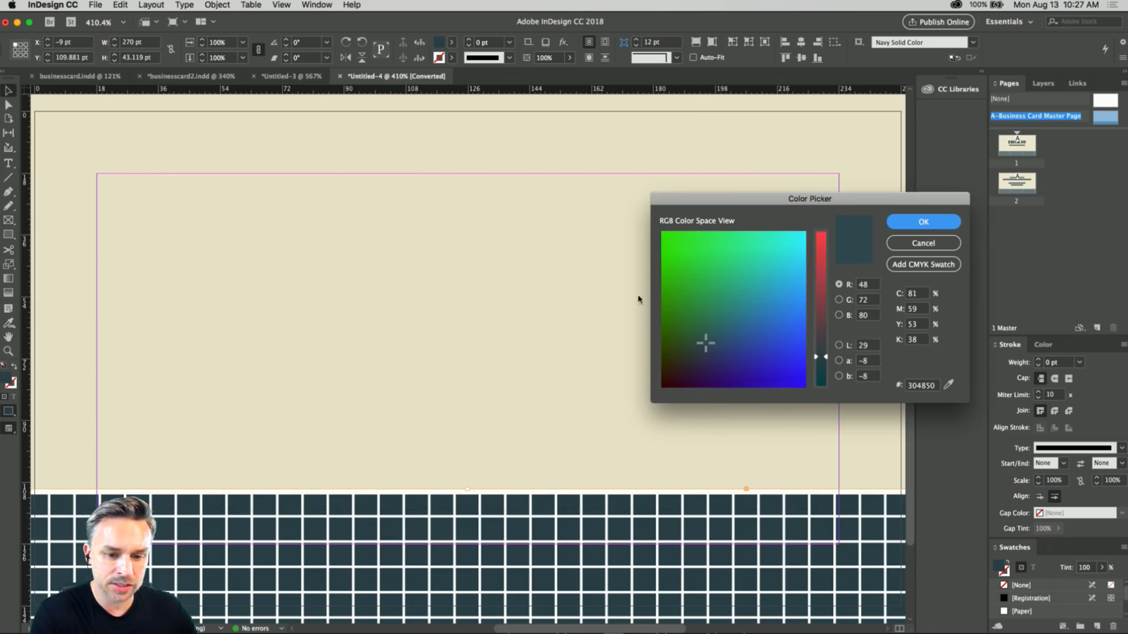
left_click(820, 258)
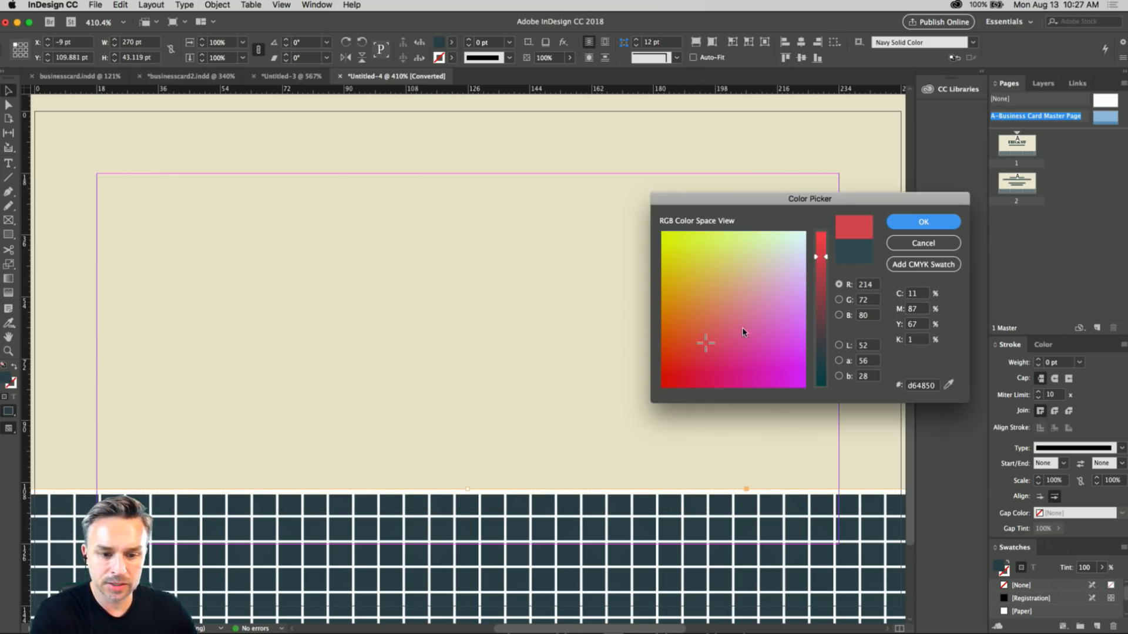
left_click(934, 222)
Undo the rectangle's red fill and redo it.
left_click(566, 294)
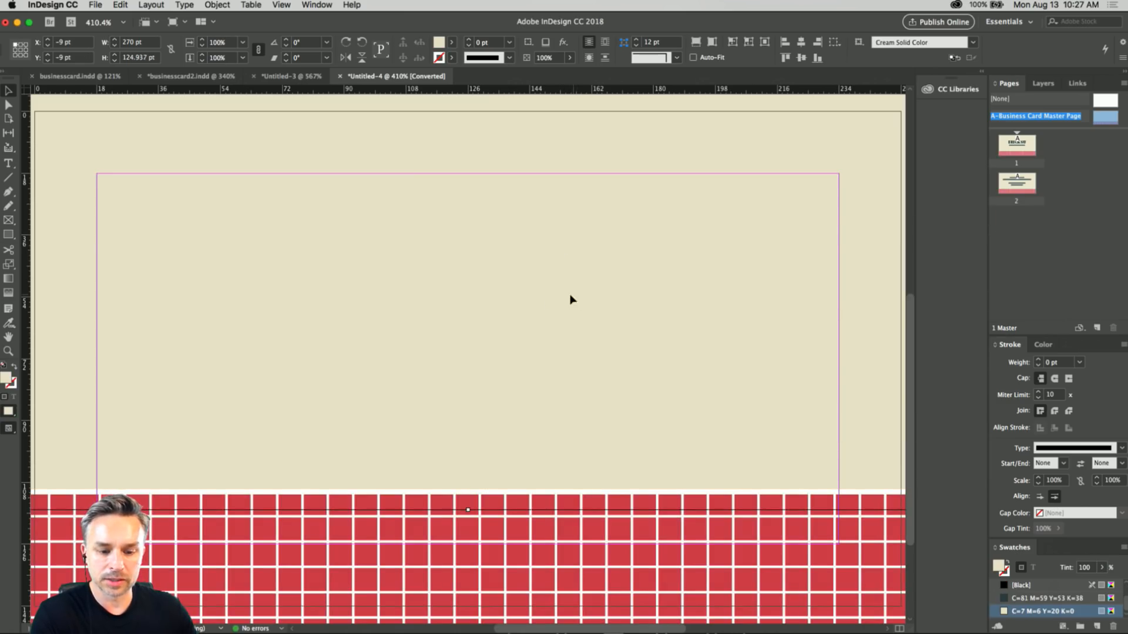
left_click(480, 517)
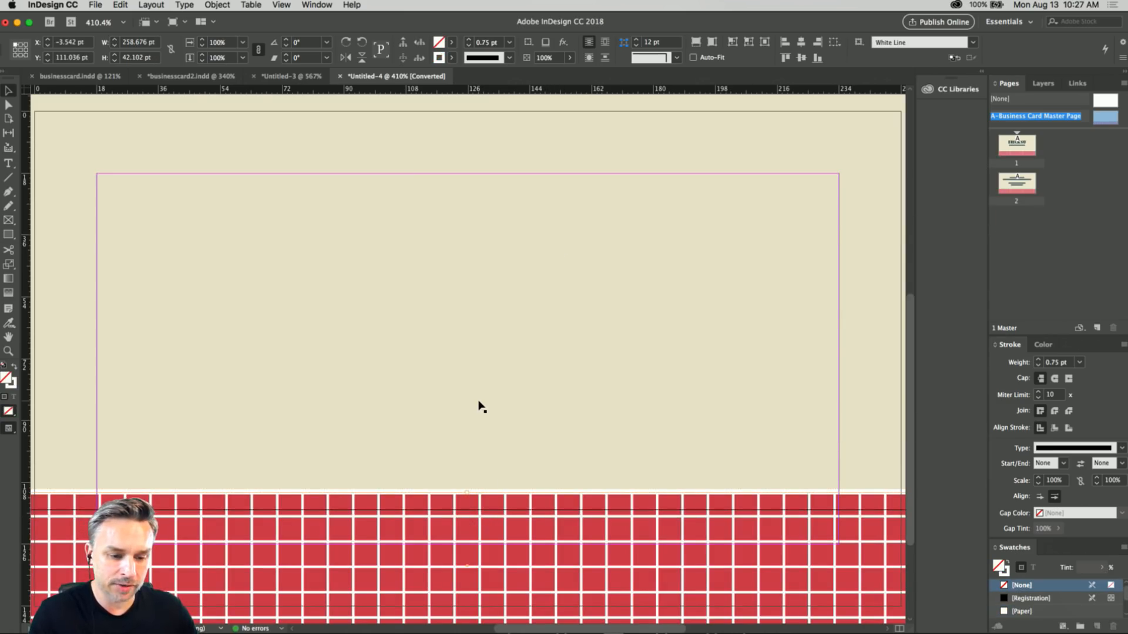
key("super+z")
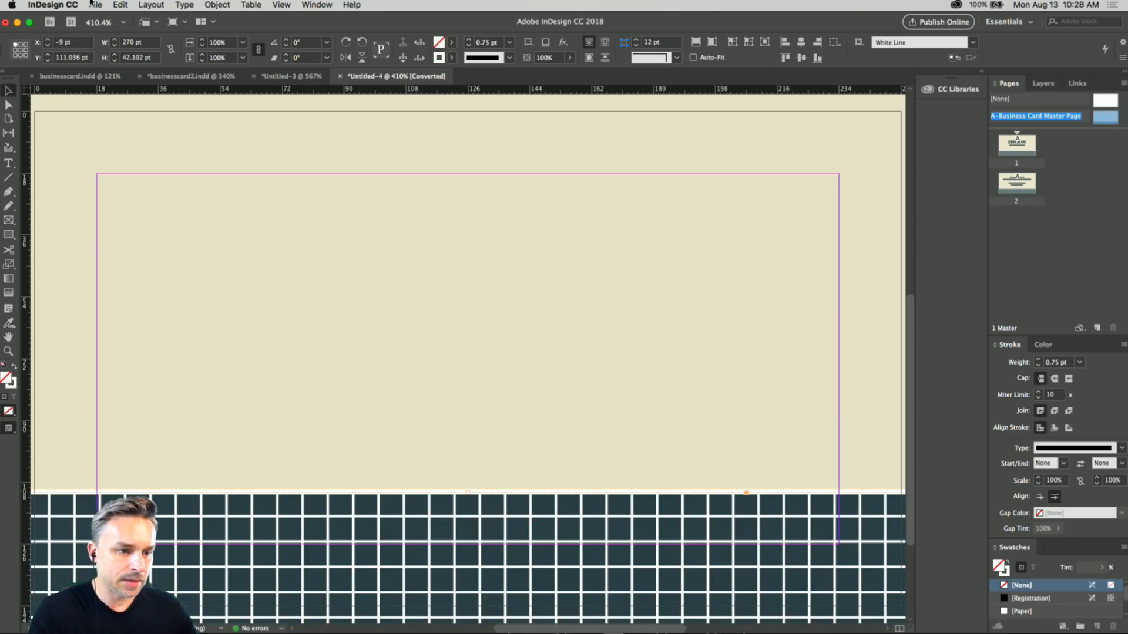
left_click(121, 5)
left_click(154, 30)
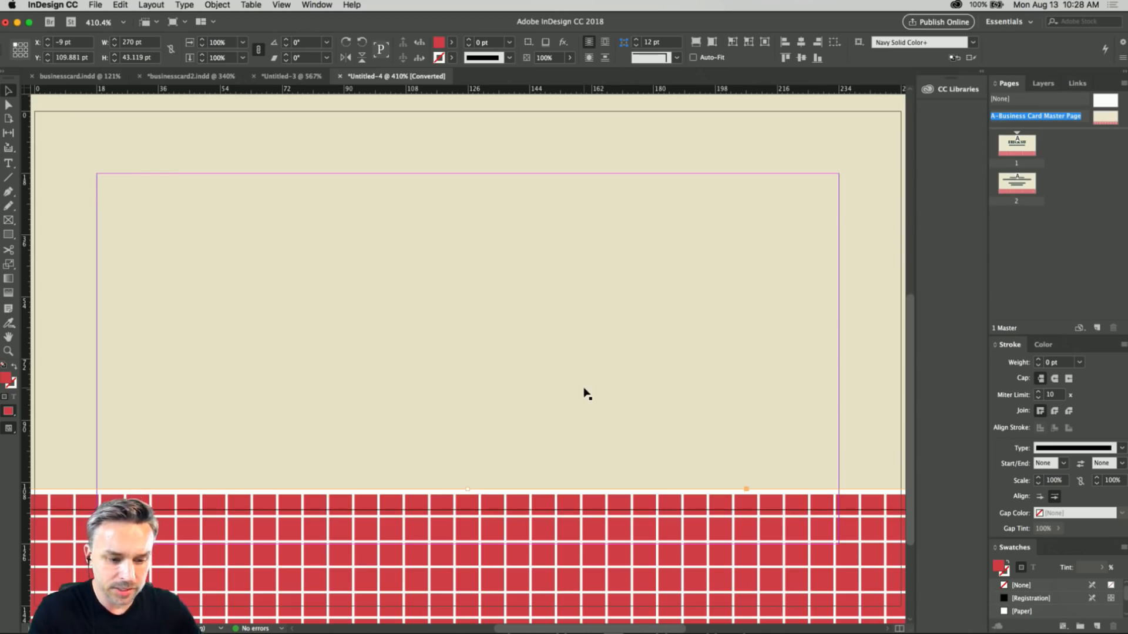
Shift the red rectangle upward to expose the white line grid, and delete the grid.
key("super+minus")
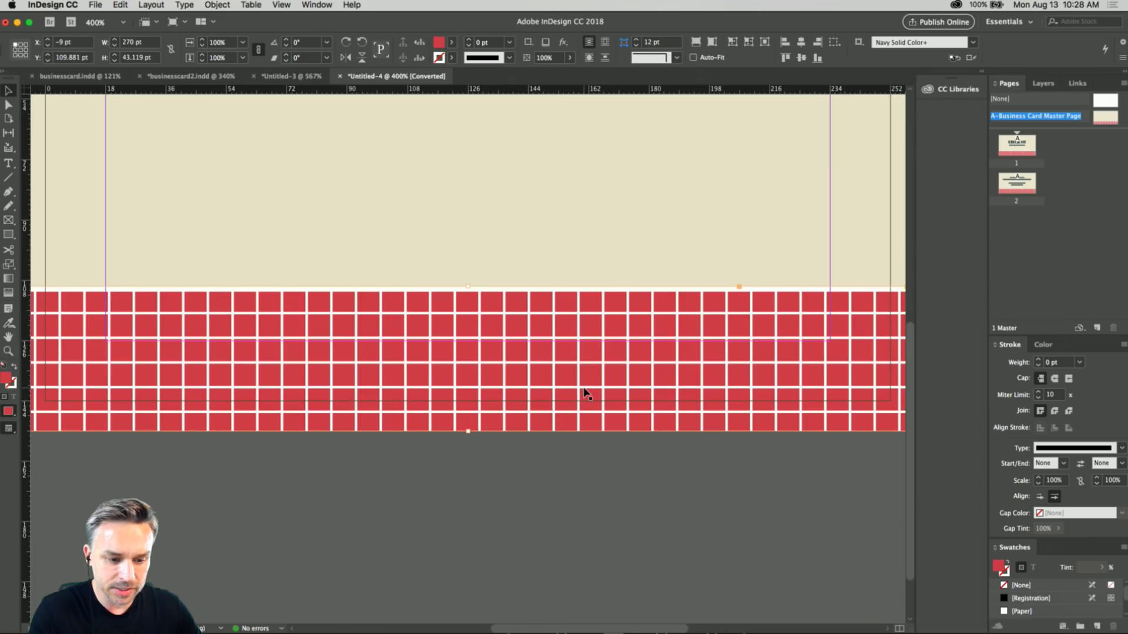
left_click(492, 537)
left_click(385, 350)
left_click_drag(384, 346, 388, 283)
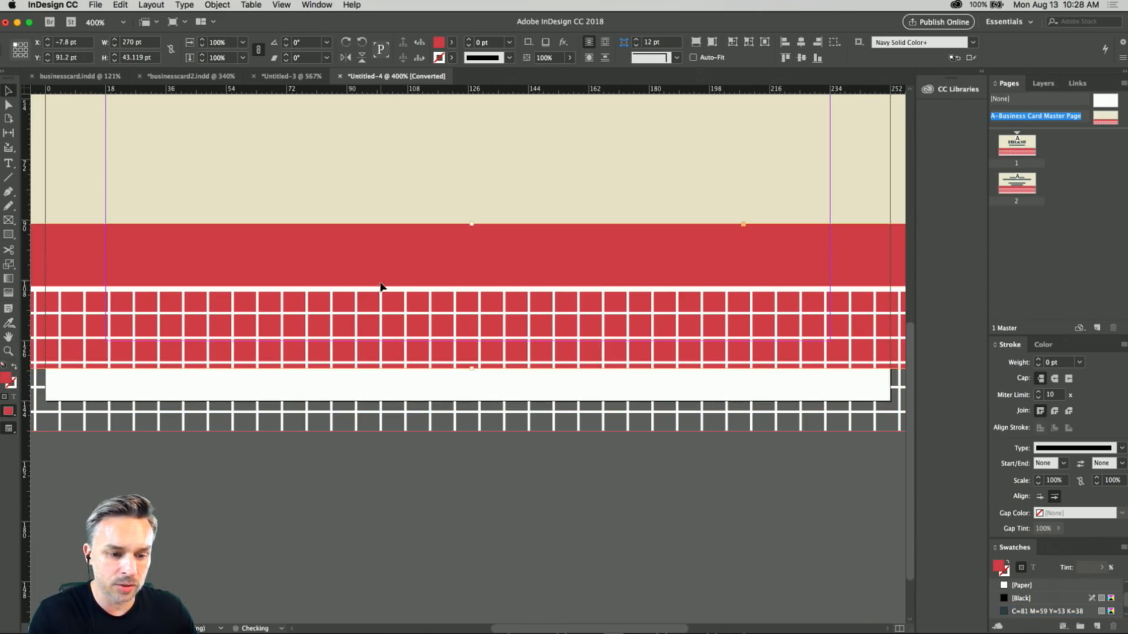
left_click(407, 426)
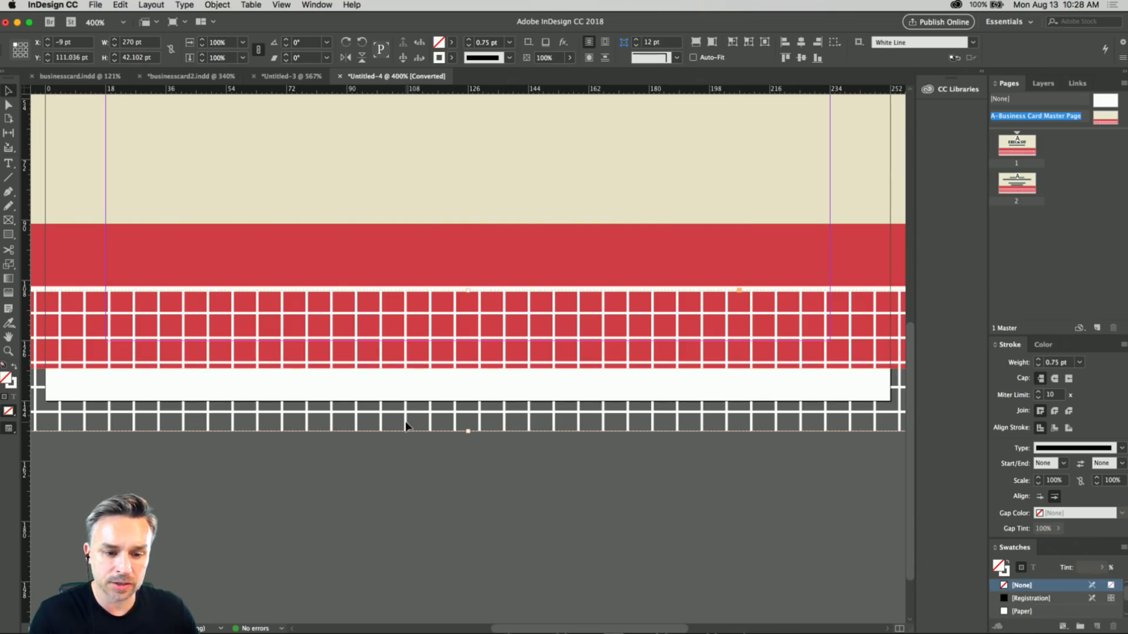
key("Delete")
Move the red rectangle back down to the bottom bleed edge, at X -9 pt and Y 109.881 pt.
left_click(363, 289)
left_click(361, 271)
key("super+minus")
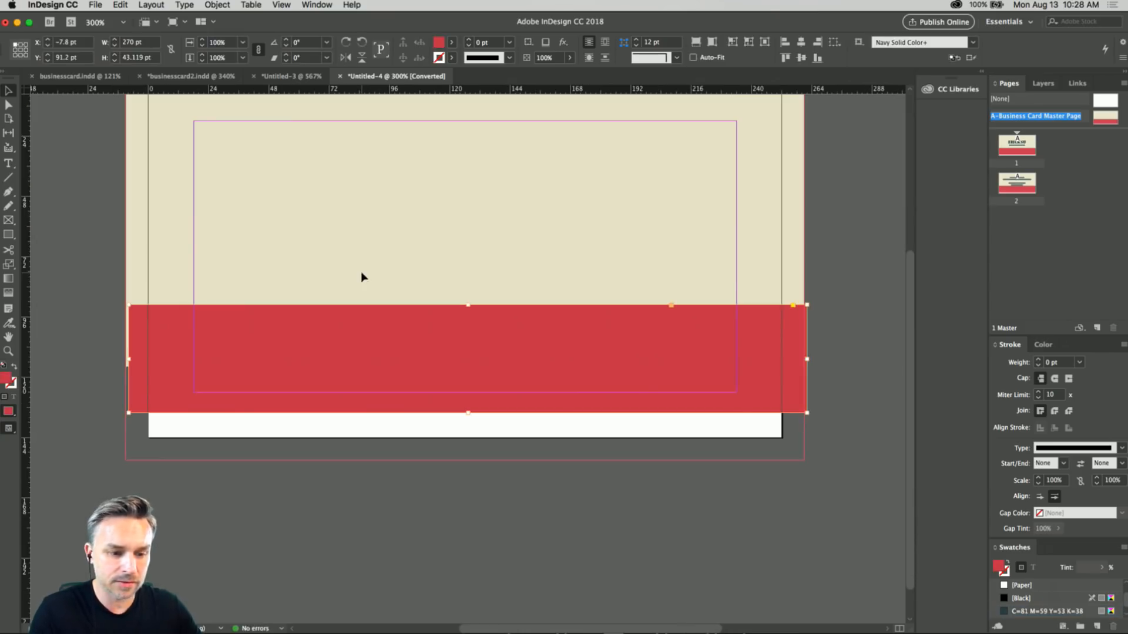
left_click_drag(411, 313, 393, 397)
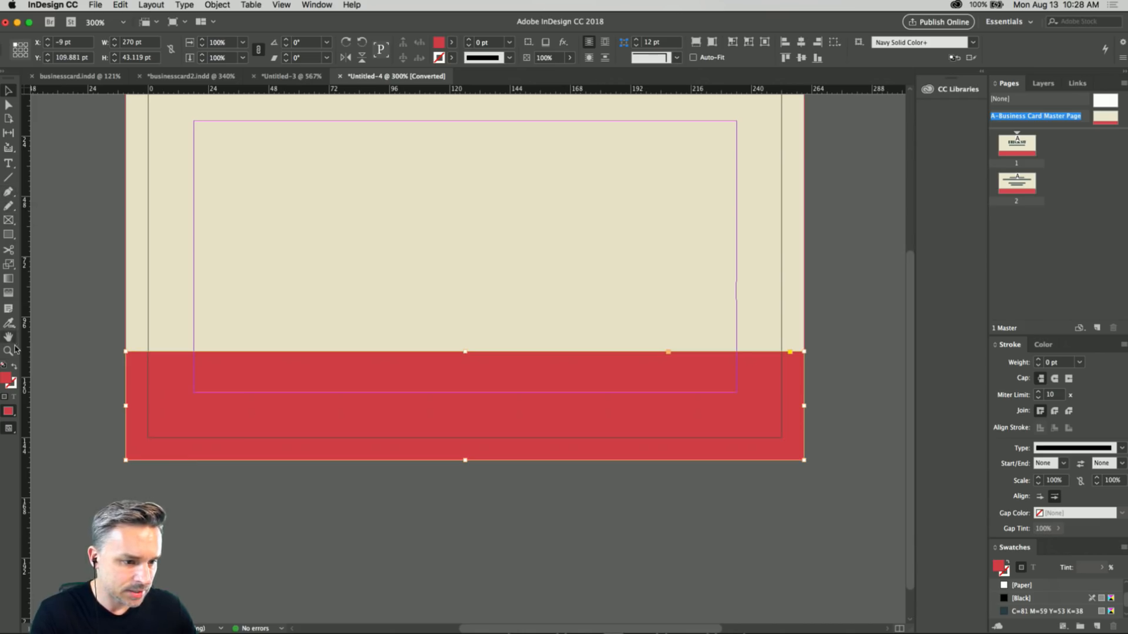
Try to pull the red rectangle's upper-left corner upward with the Direct Selection tool, undoing the move.
left_click(7, 105)
left_click_drag(126, 355, 127, 288)
key("z")
left_click(98, 381)
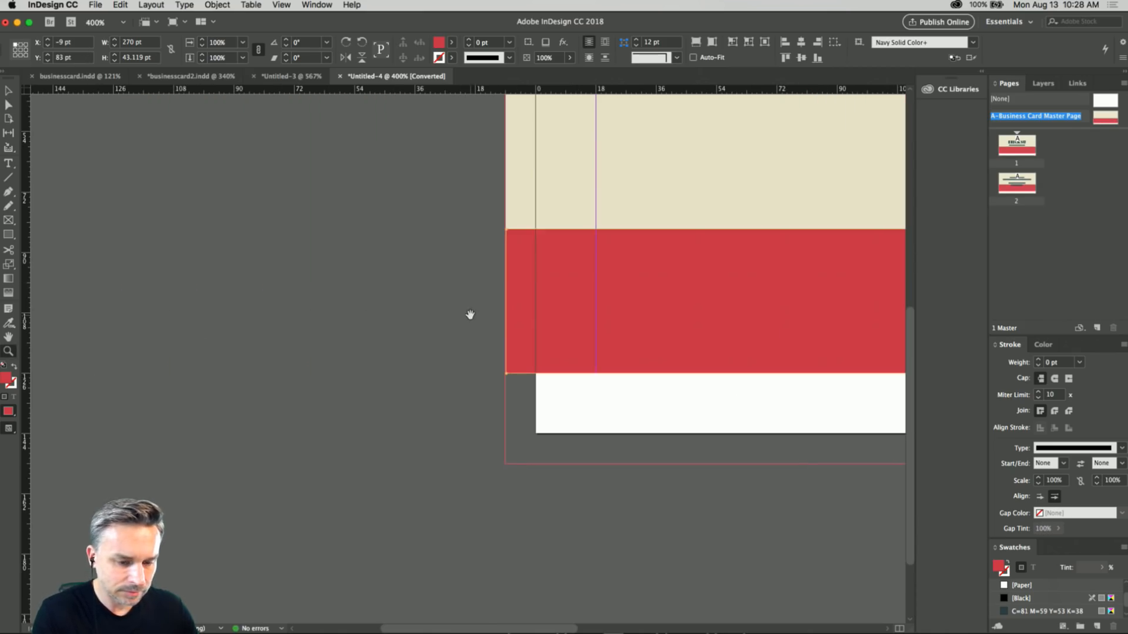
left_click_drag(469, 315, 172, 363)
left_click_drag(378, 354, 378, 423)
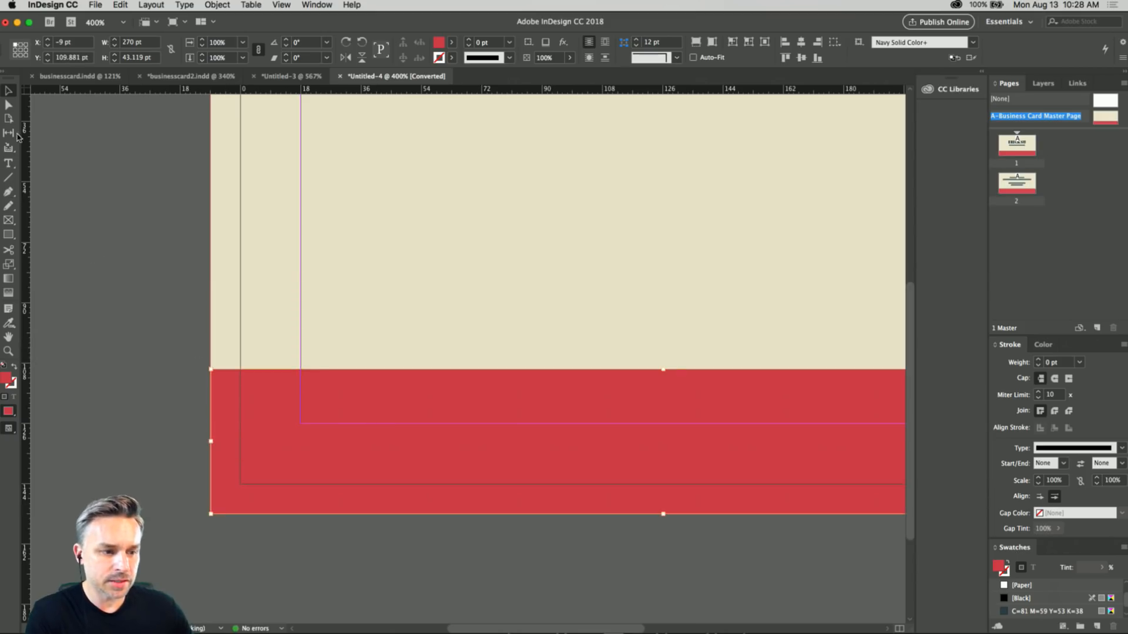
left_click(8, 105)
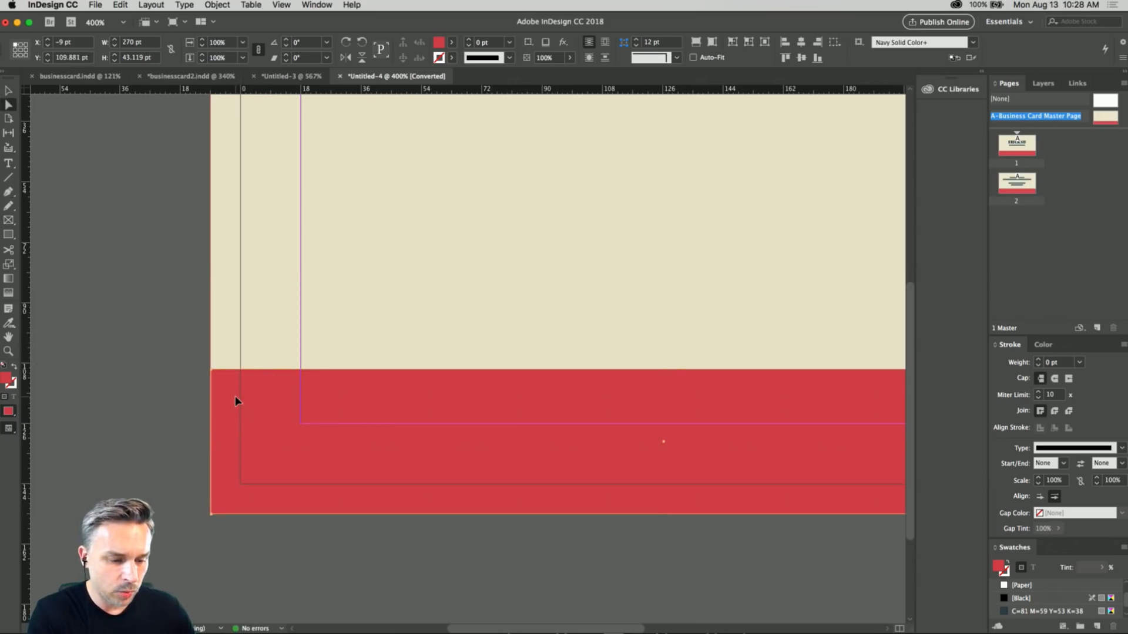
left_click_drag(213, 376, 215, 351)
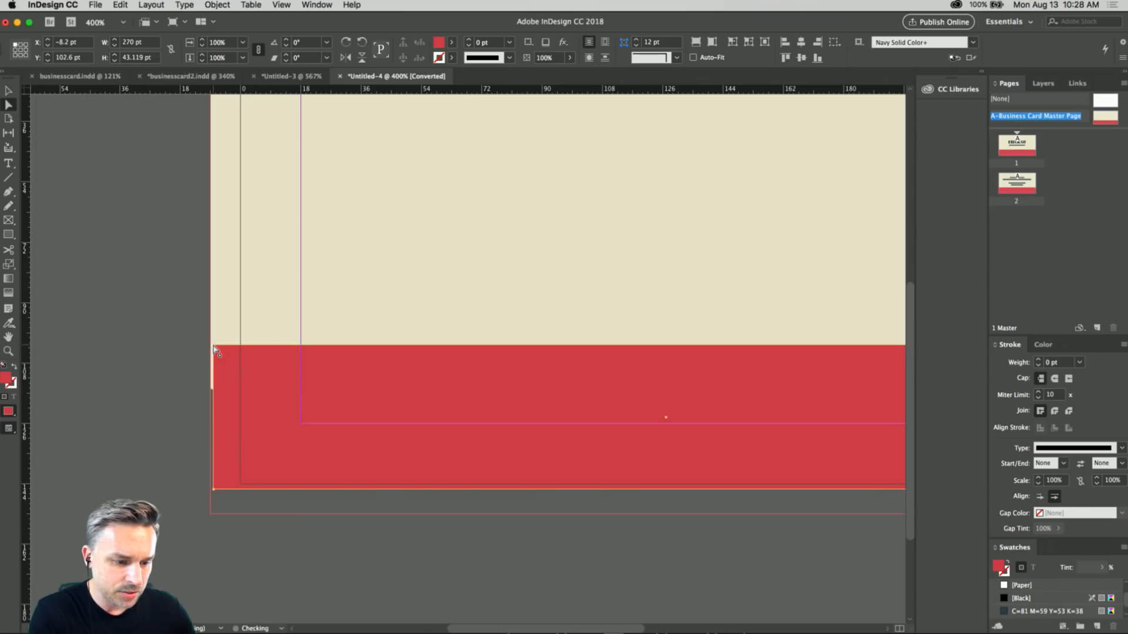
key("super+z")
Select only the red rectangle's upper-left anchor point and raise it to Y 42 pt for a slanted edge.
left_click(146, 430)
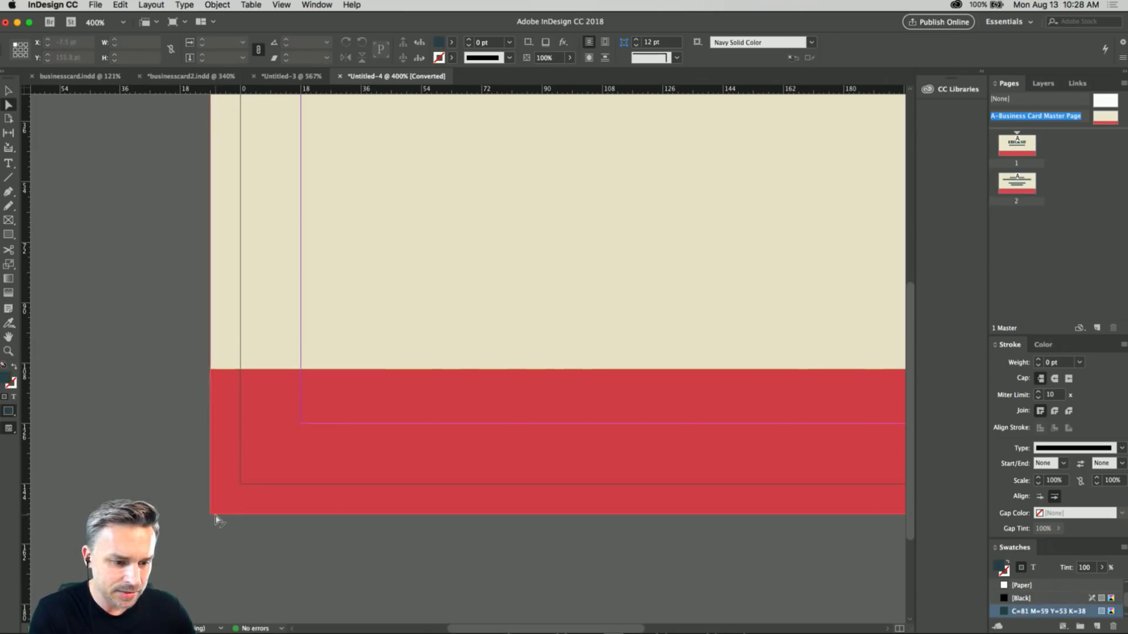
left_click(212, 515)
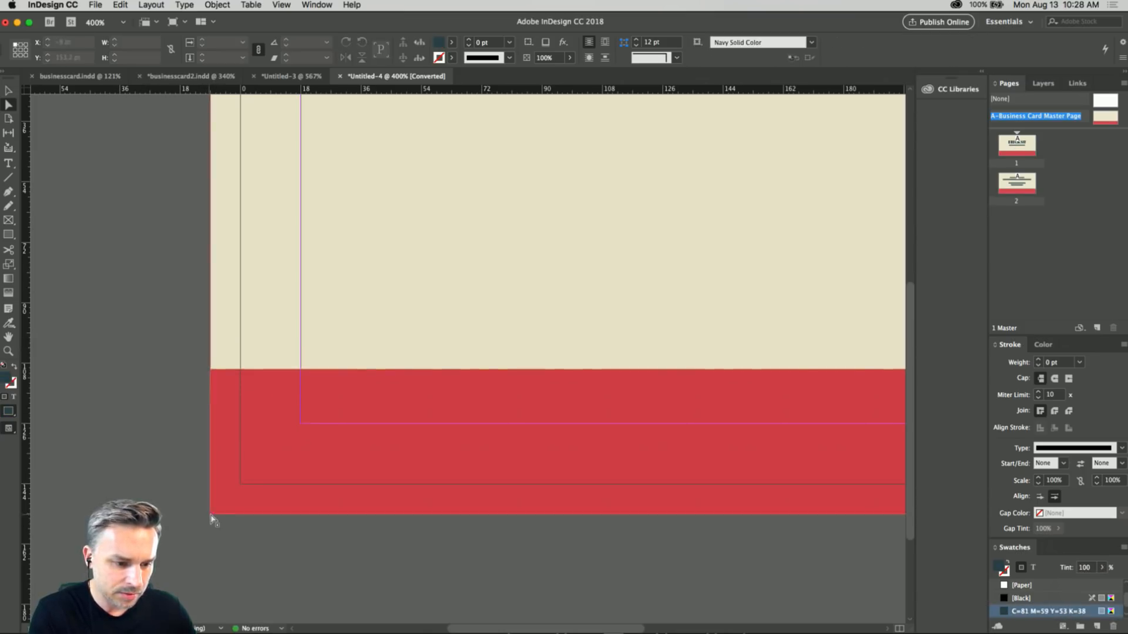
left_click(211, 515)
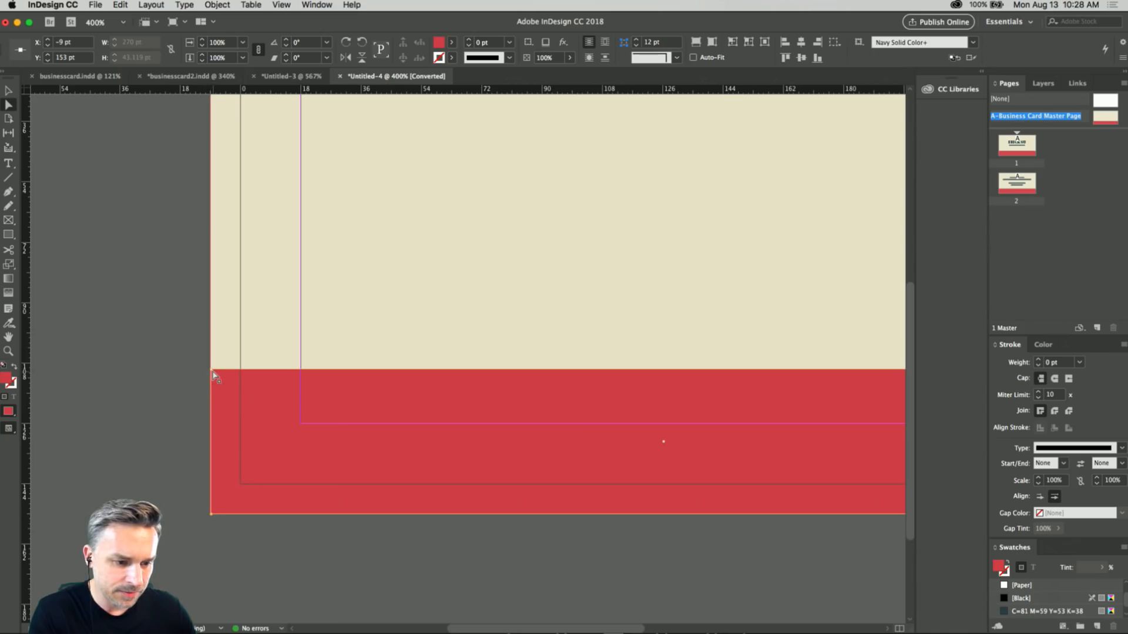
left_click_drag(213, 375, 228, 146)
Try pulling the red shape's upper-right corner point inward and down at two positions, undoing each attempt.
scroll(241, 292, "right", 8)
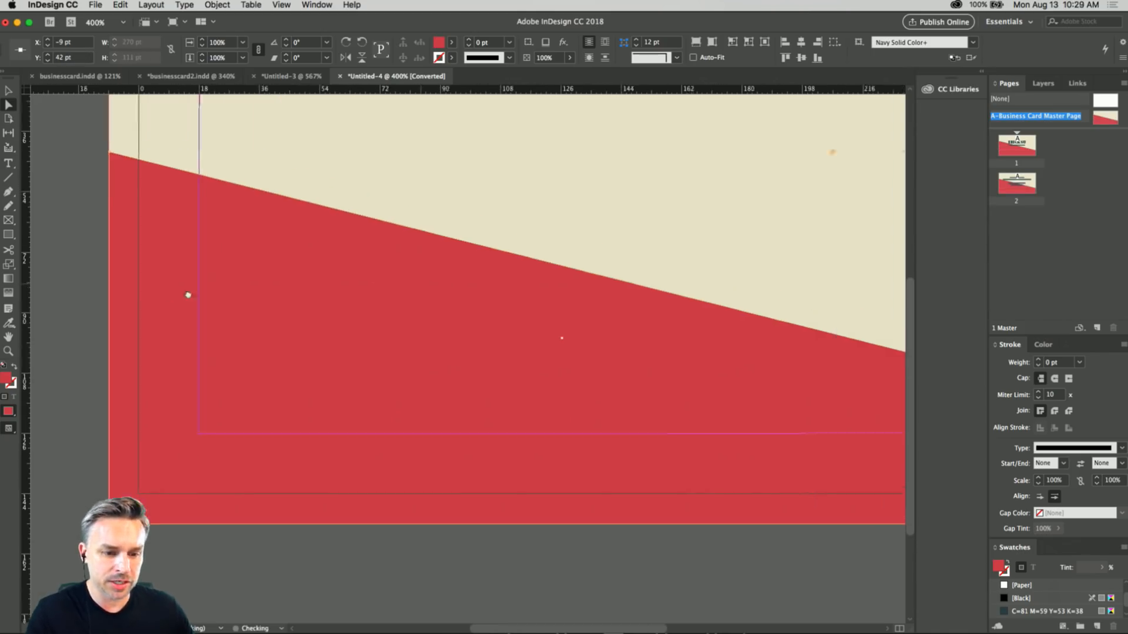
key("super+minus")
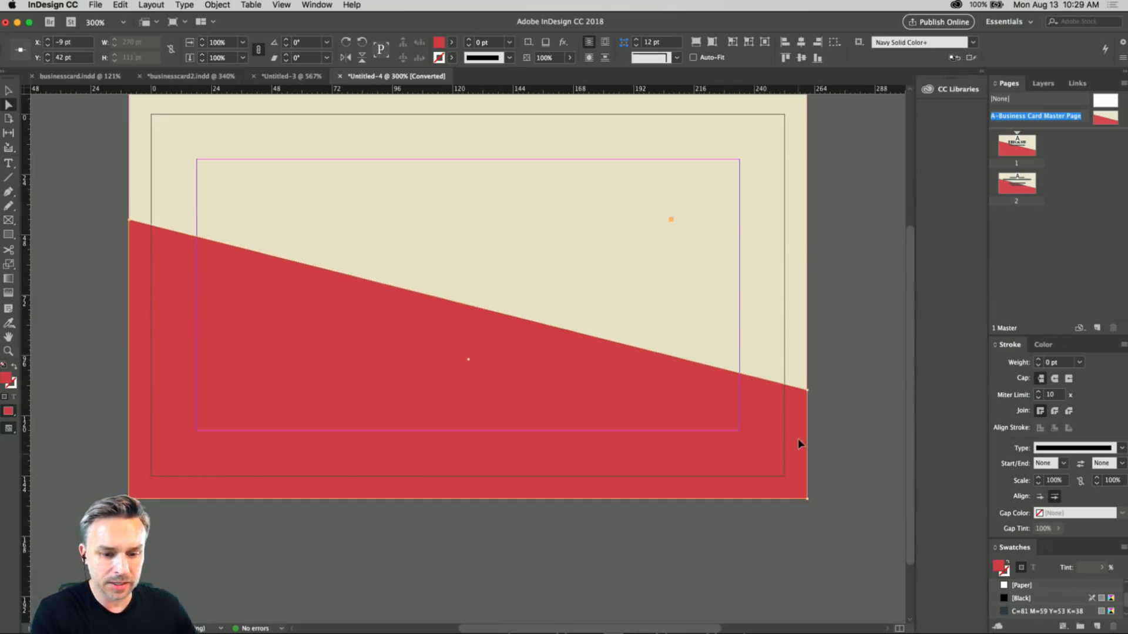
left_click_drag(809, 396, 757, 438)
key("super+z")
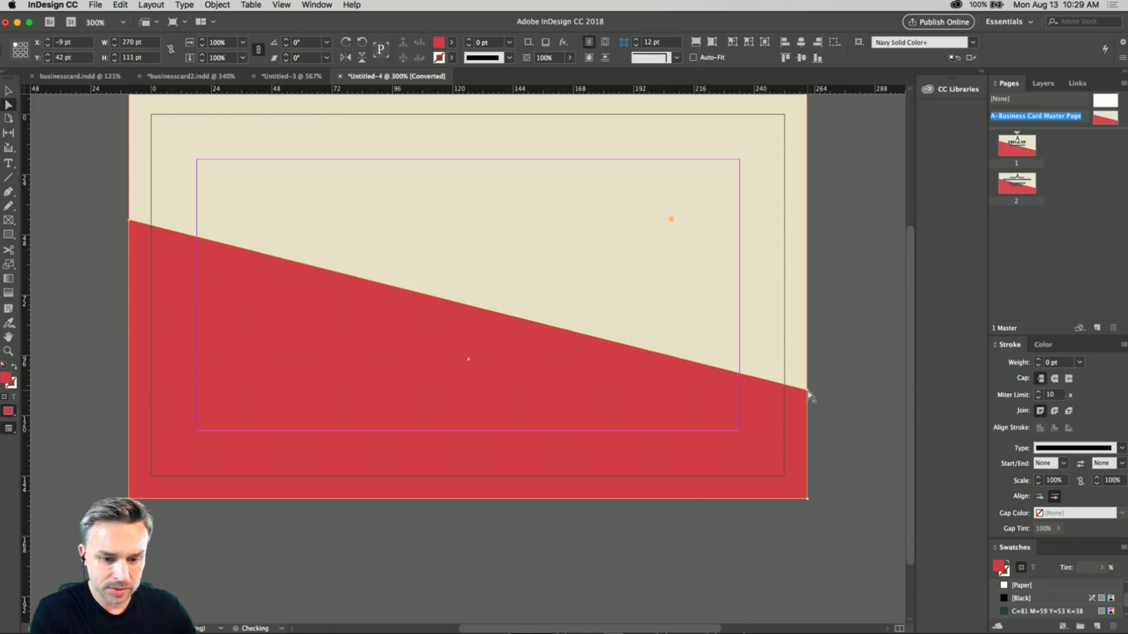
left_click_drag(810, 397, 697, 436)
key("super+z")
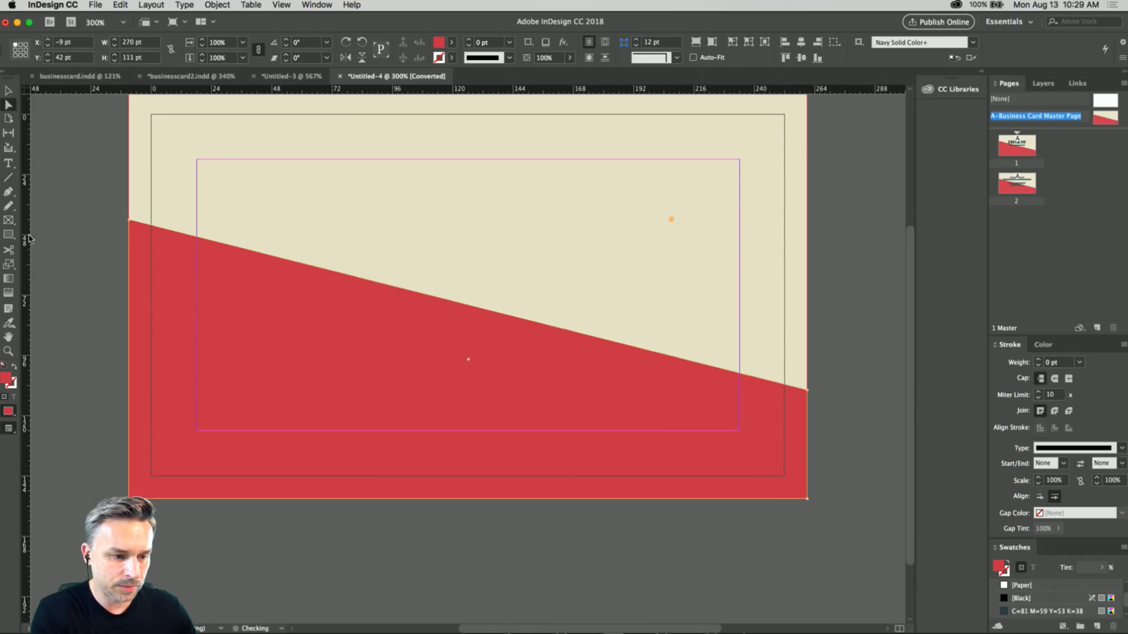
Raise the red shape's upper-left corner point to Y -7.25 pt and select its upper-right corner point.
left_click_drag(129, 220, 129, 99)
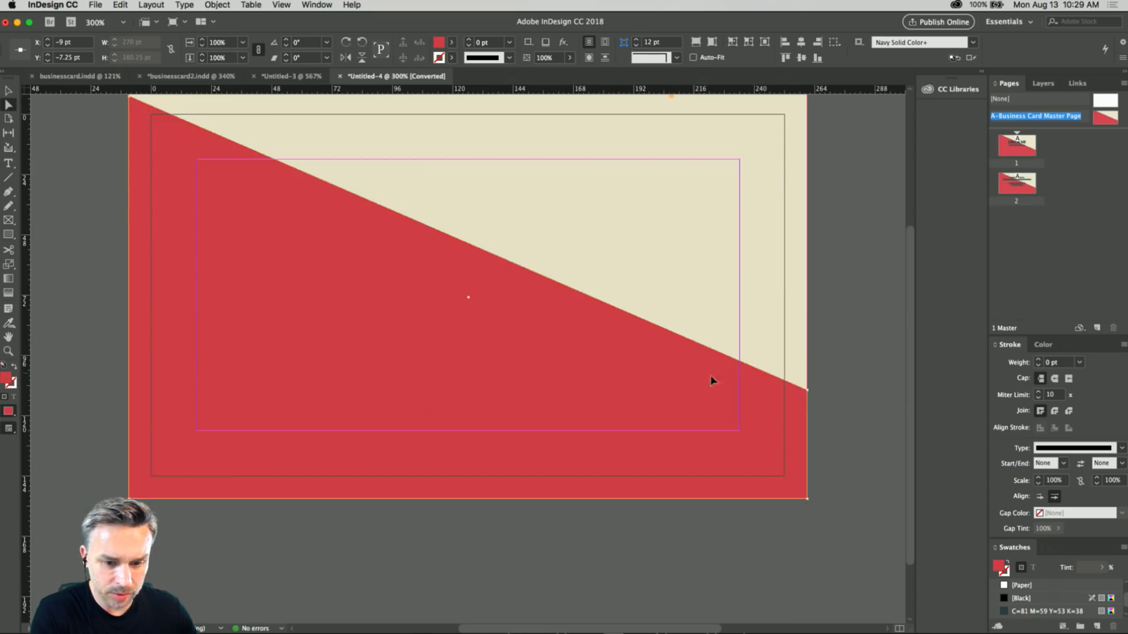
left_click(810, 397)
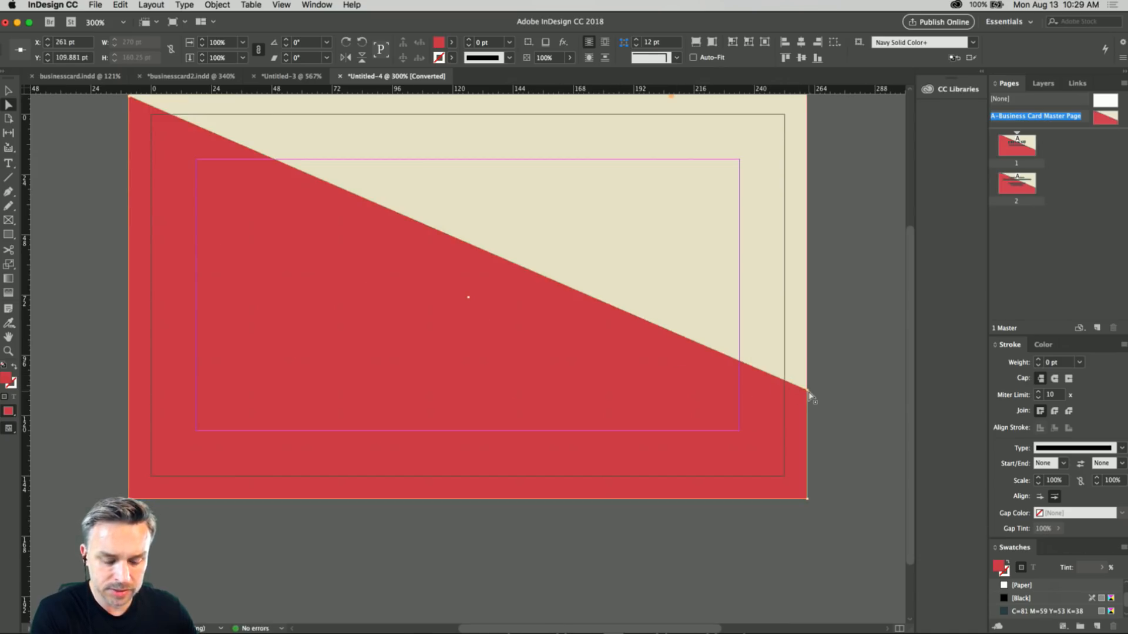
Delete the red shape's upper-right anchor point with the Pen tool and move its lower-right point to X 167.5 pt, Y 153 pt.
key("p")
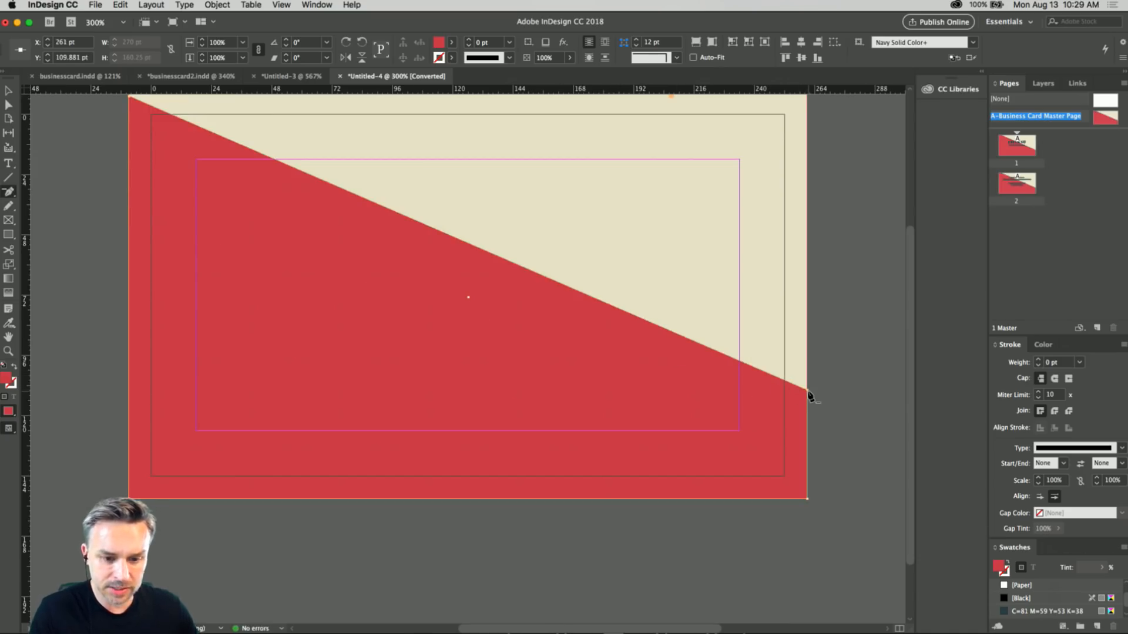
left_click(809, 395)
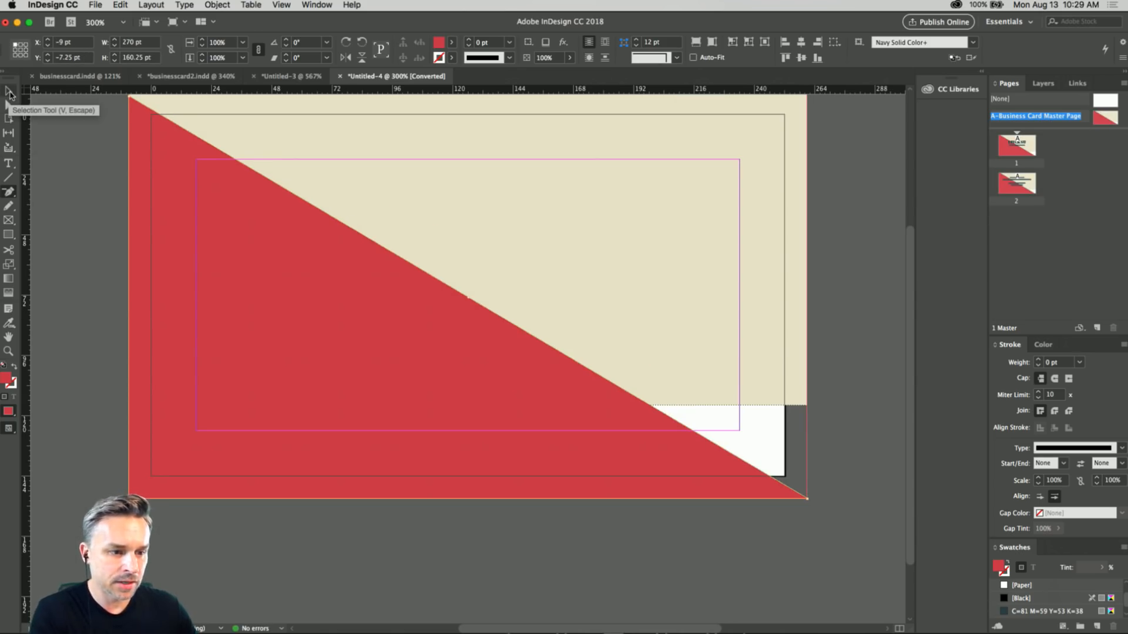
left_click(9, 93)
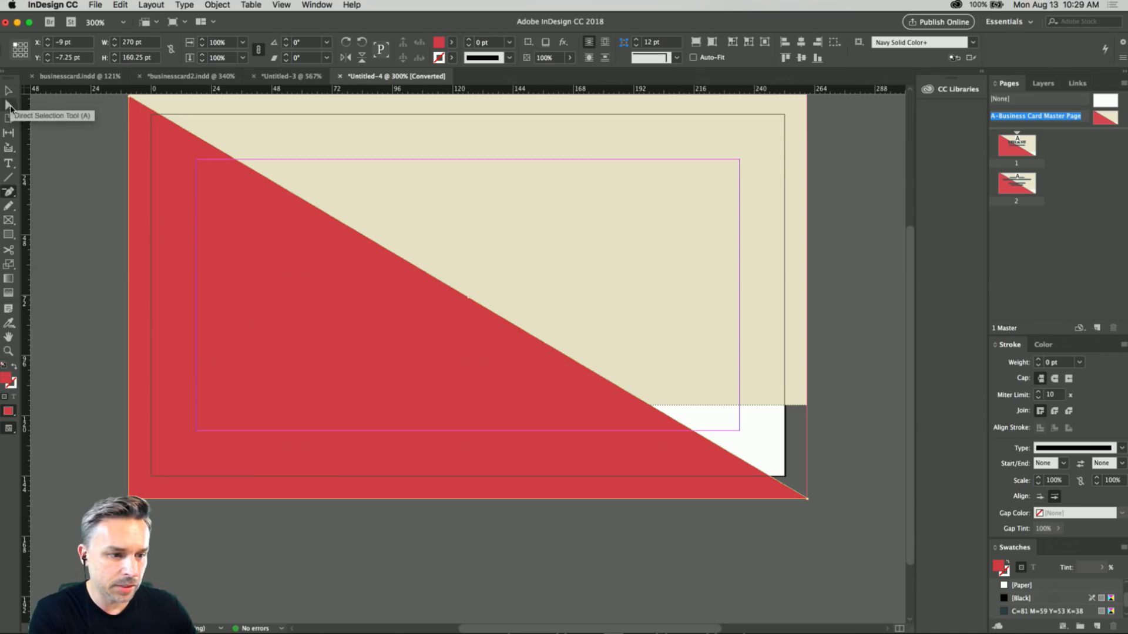
left_click(808, 500)
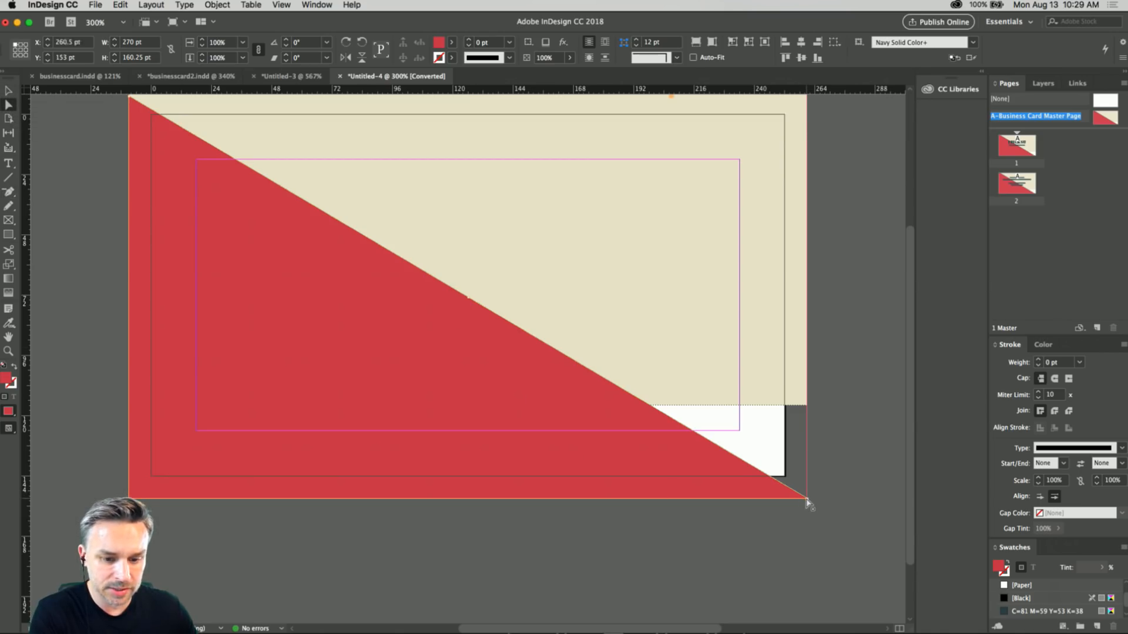
left_click(841, 496)
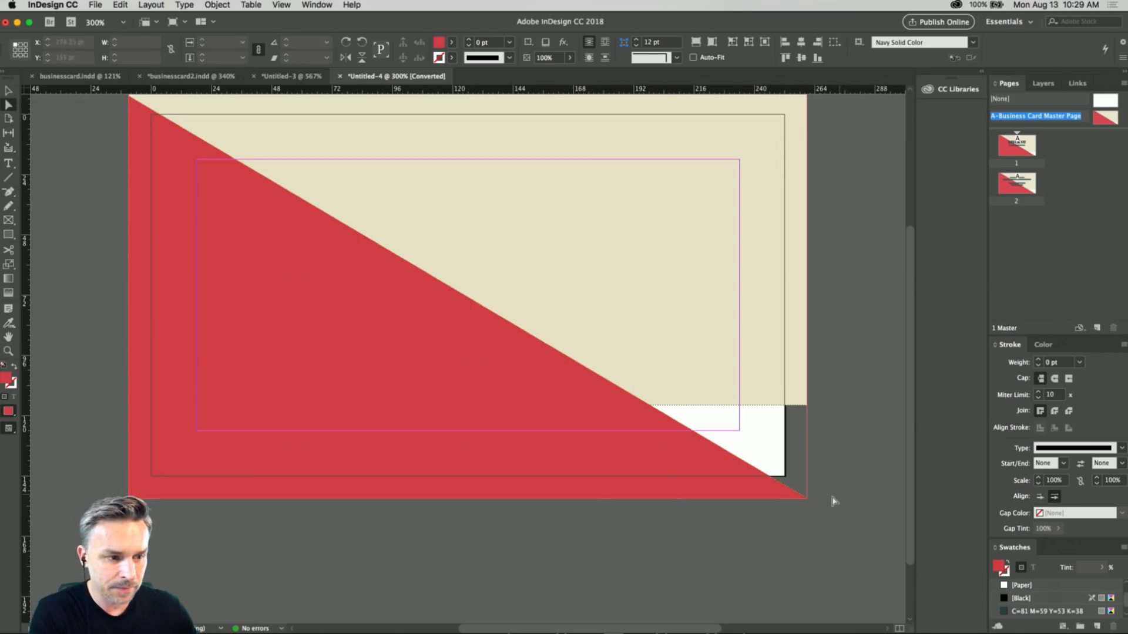
left_click_drag(807, 501, 577, 506)
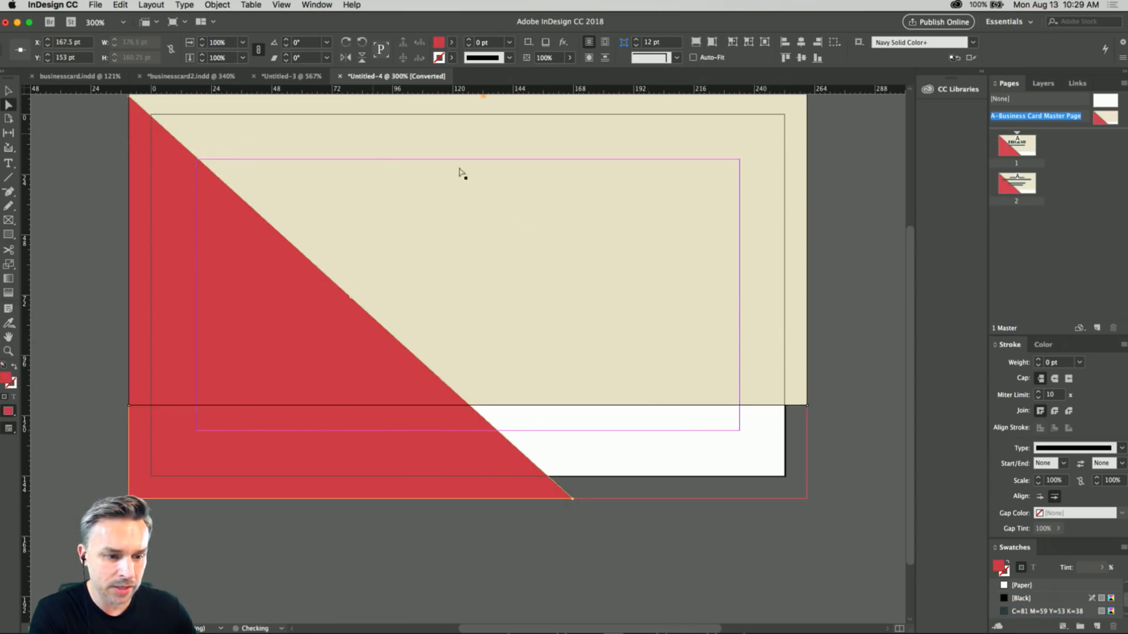
Add an anchor point with the Pen tool midway along the red shape's diagonal edge.
key("p")
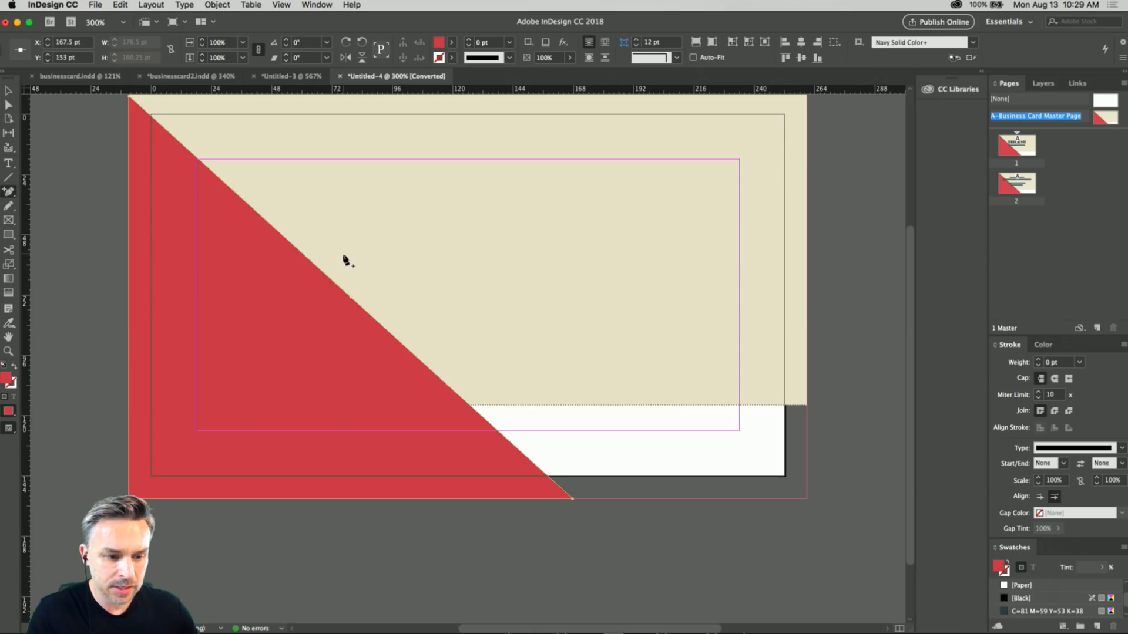
left_click(343, 291)
left_click(8, 105)
Pull only the midpoint anchor of the red shape's diagonal up to the card's top bleed edge for a steeper slant.
left_click_drag(343, 294, 373, 213)
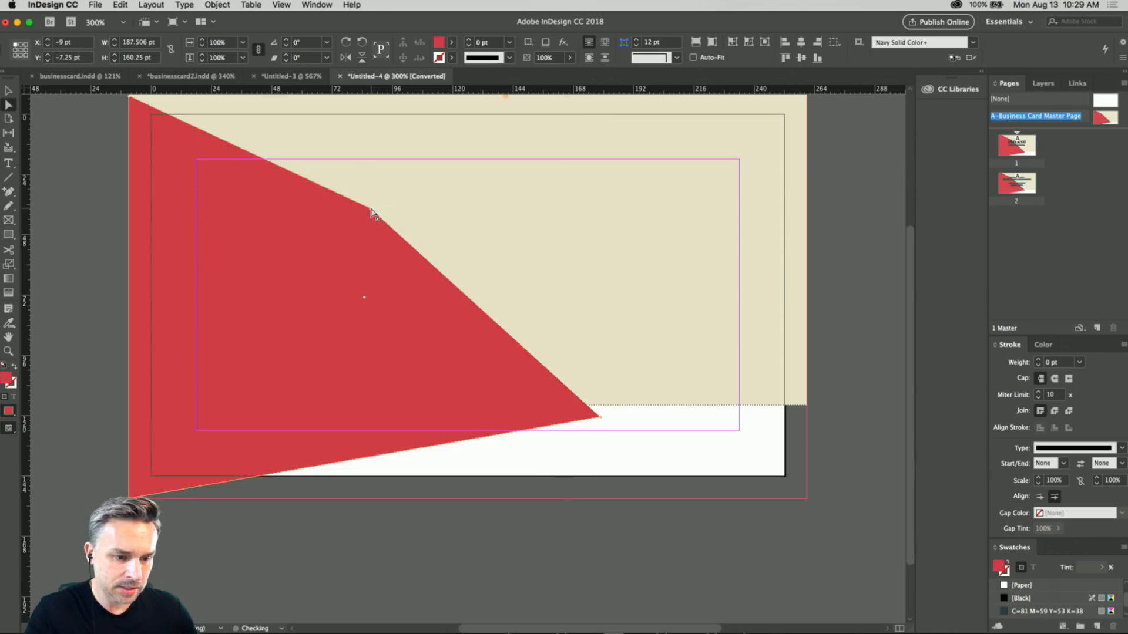
key("super+z")
left_click(109, 288)
left_click(130, 289)
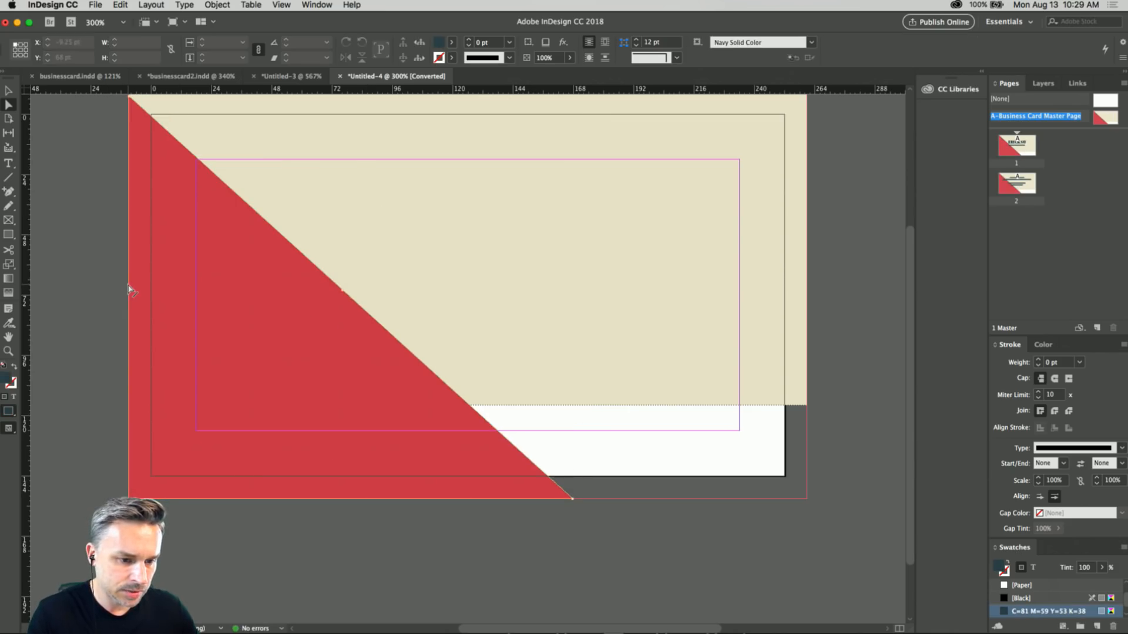
left_click_drag(343, 294, 399, 121)
left_click(521, 239)
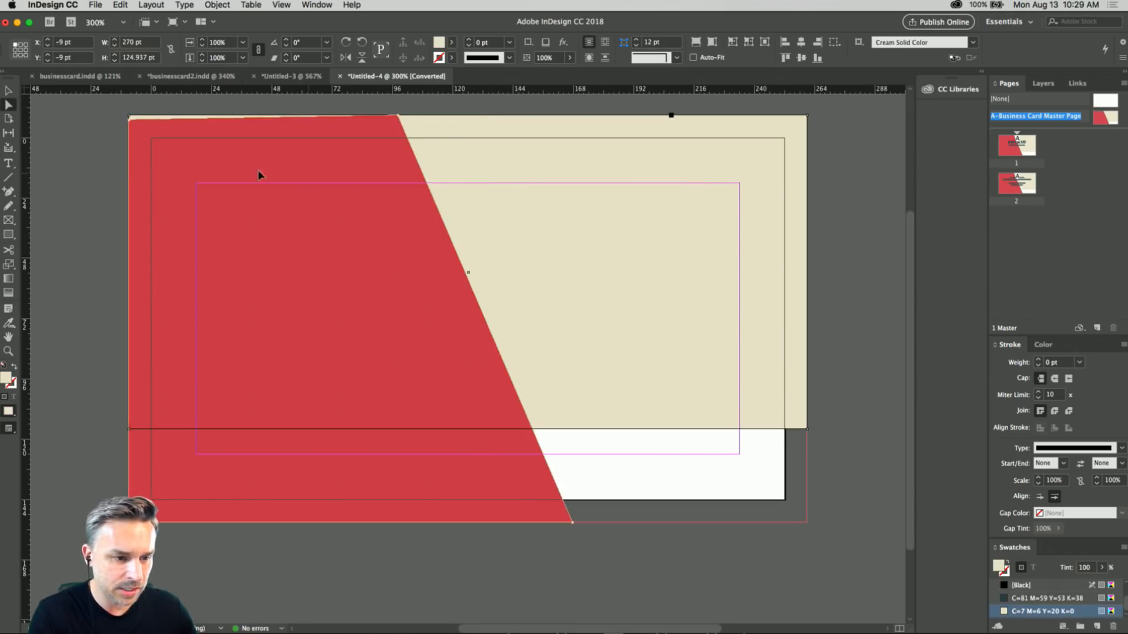
Raise only the red shape's upper-left corner point to Y -9 pt so it meets the top bleed edge.
left_click_drag(129, 115, 129, 110)
key("super+z")
left_click(130, 123)
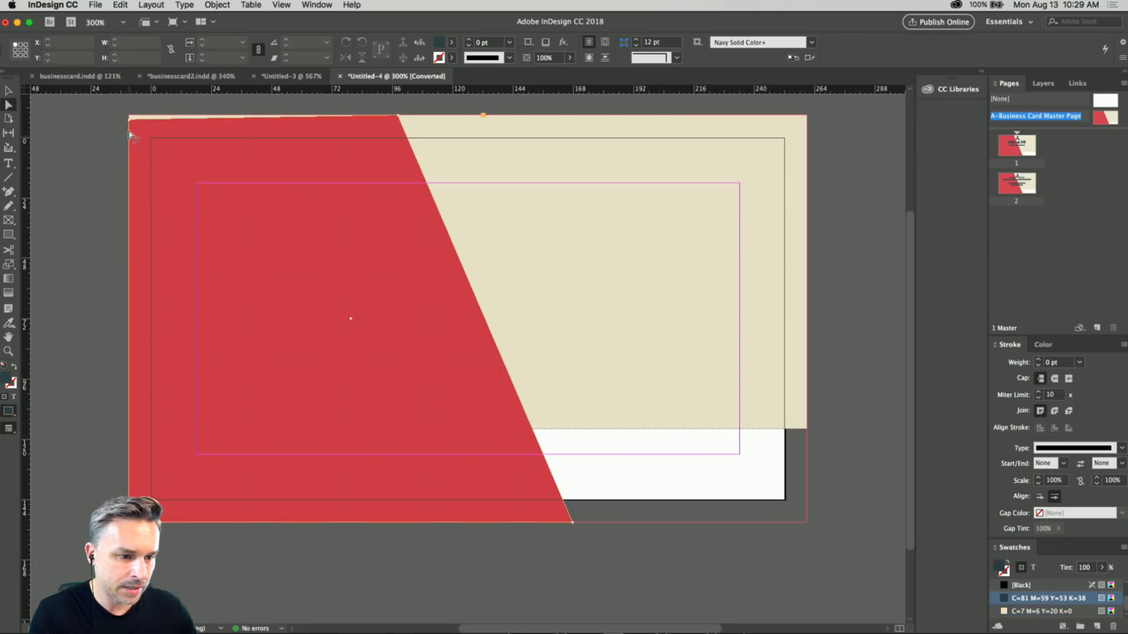
left_click(129, 123)
left_click(128, 126)
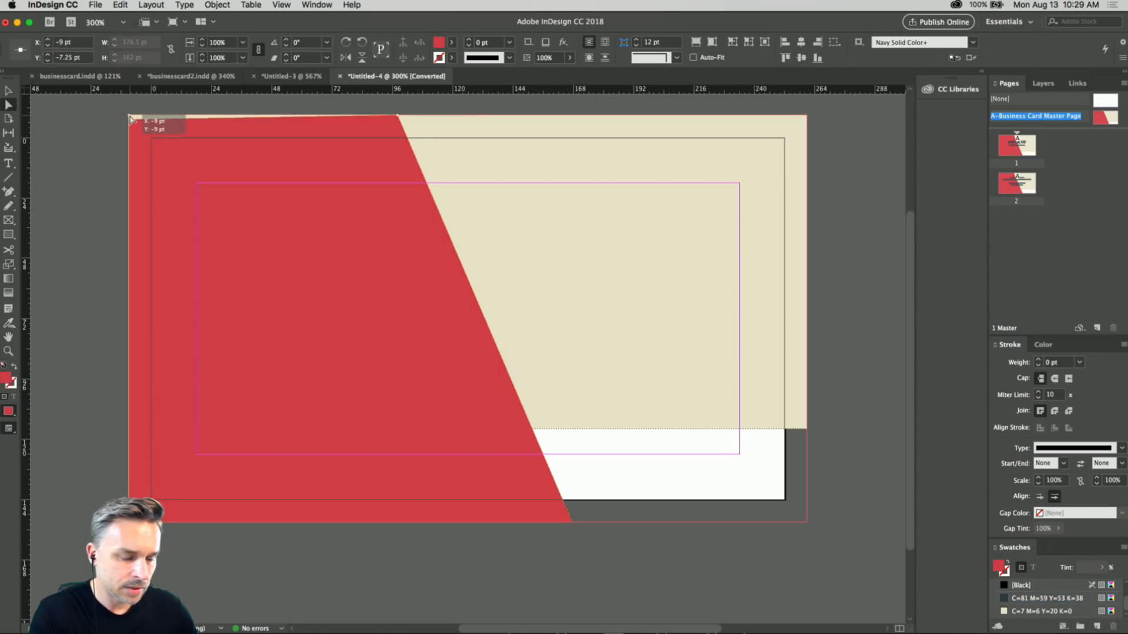
Extend the cream background rectangle down to the bottom bleed edge, making it 162 pt high, and deselect it.
key("v")
left_click(632, 317)
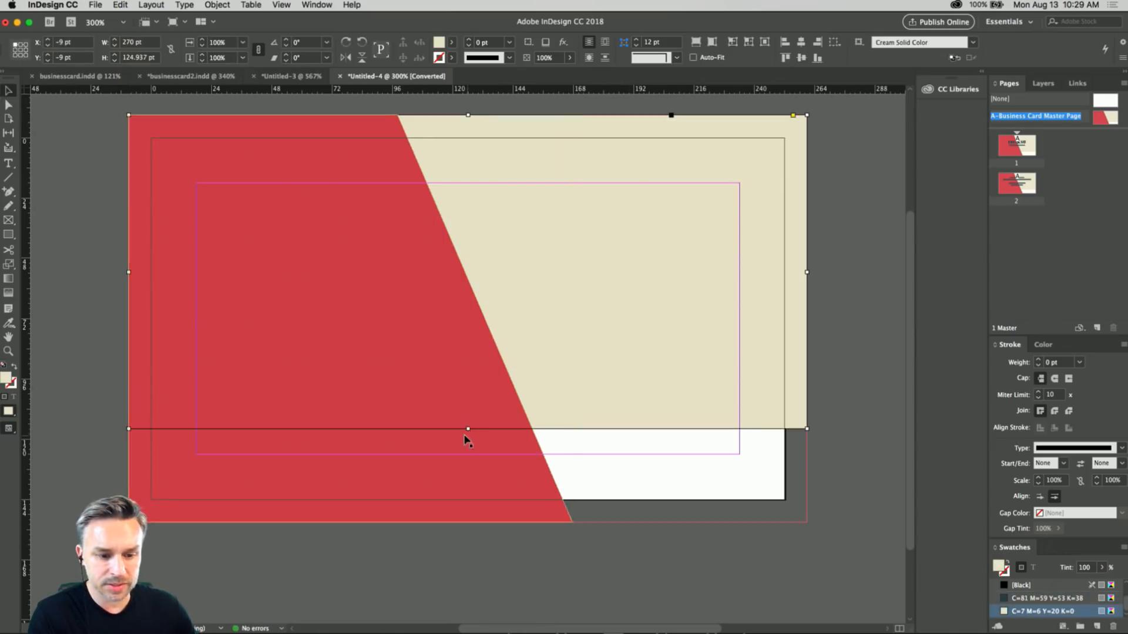
left_click_drag(467, 429, 456, 523)
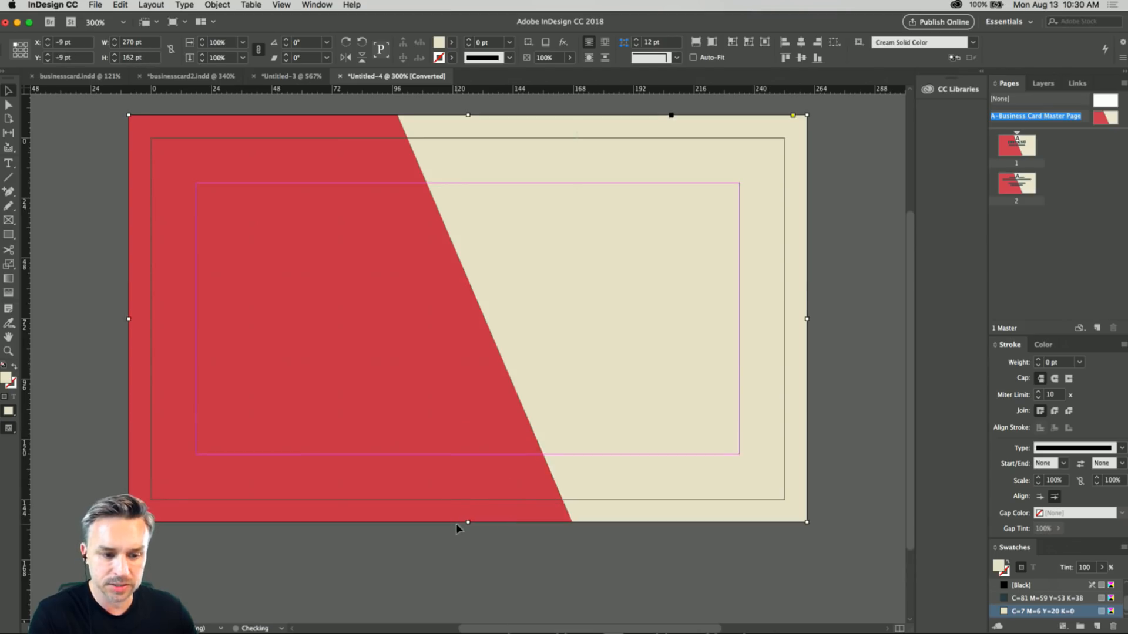
left_click(485, 583)
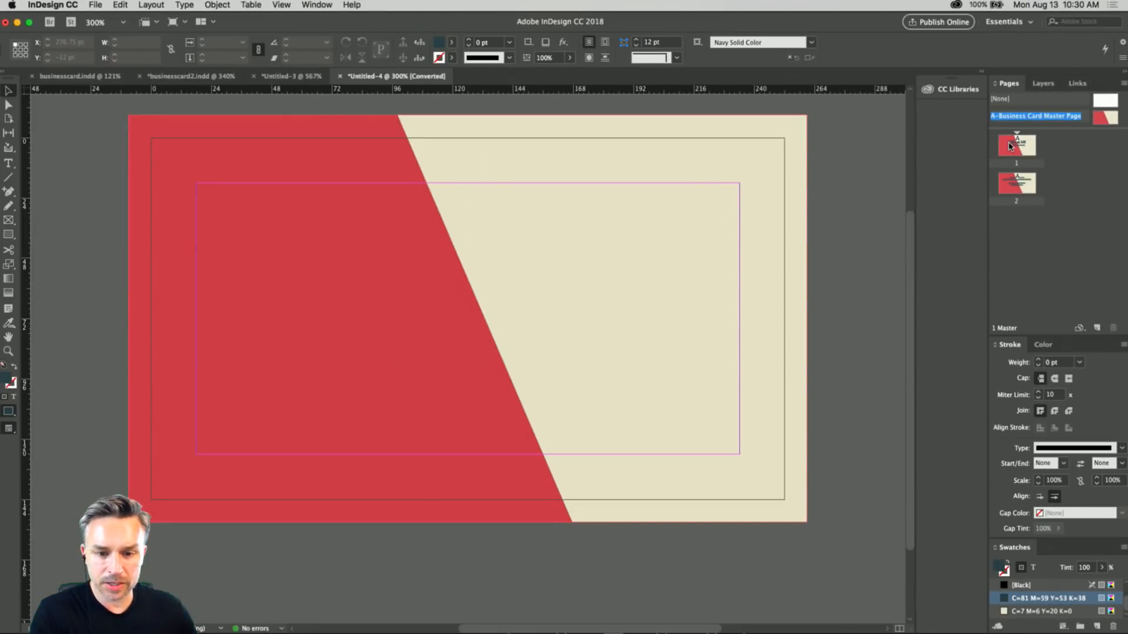
Open page 1 and move the name's text frame horizontally to X -12.5 pt.
double_click(1010, 146)
left_click(439, 274)
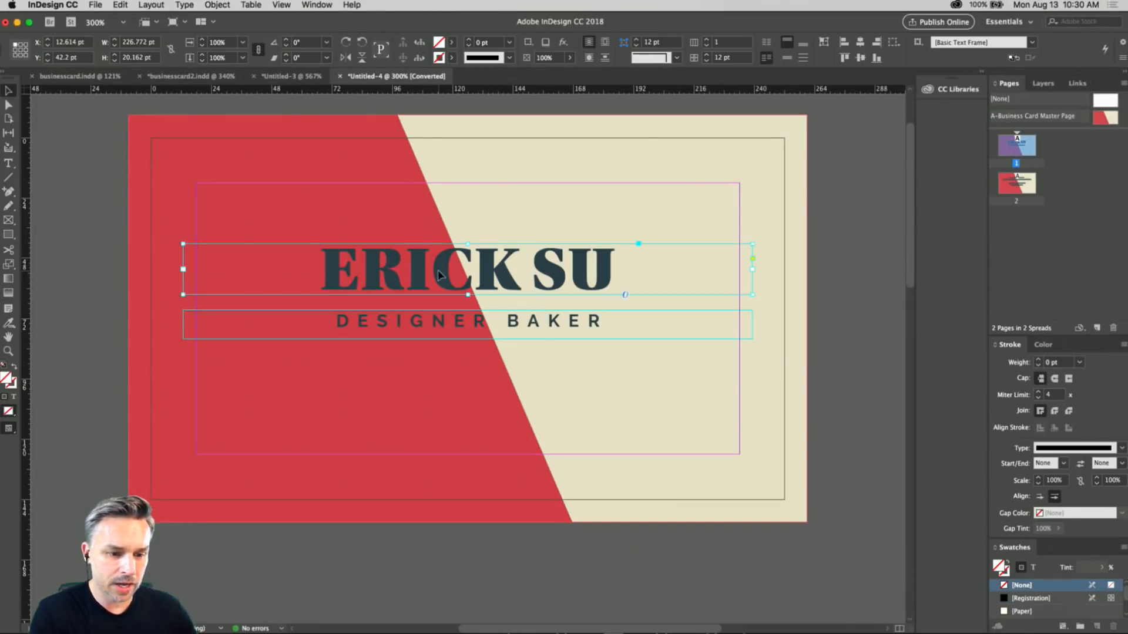
mouse_move(439, 274)
left_mouse_down()
mouse_move(317, 279)
mouse_move(449, 270)
left_mouse_up()
double_click(302, 271)
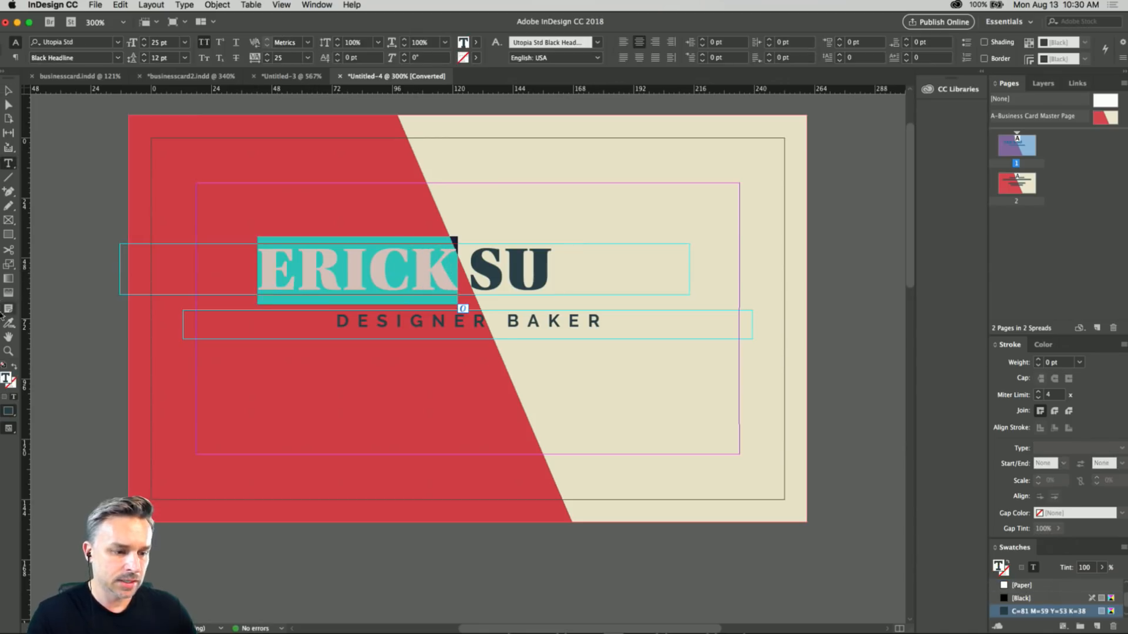
type("i")
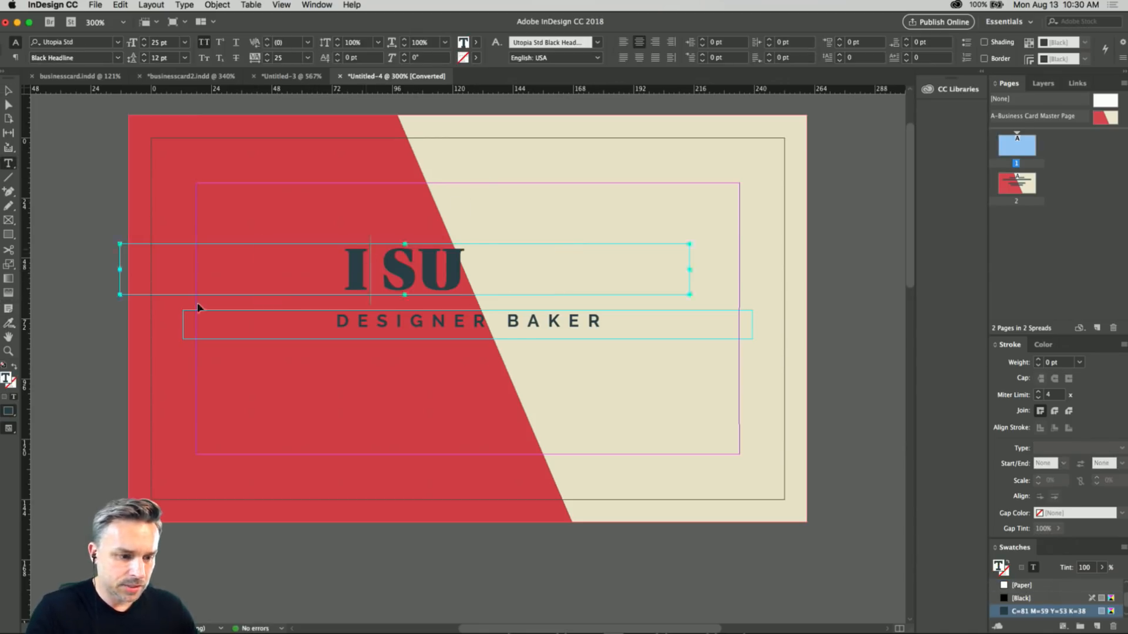
key("super+z")
left_click(5, 327)
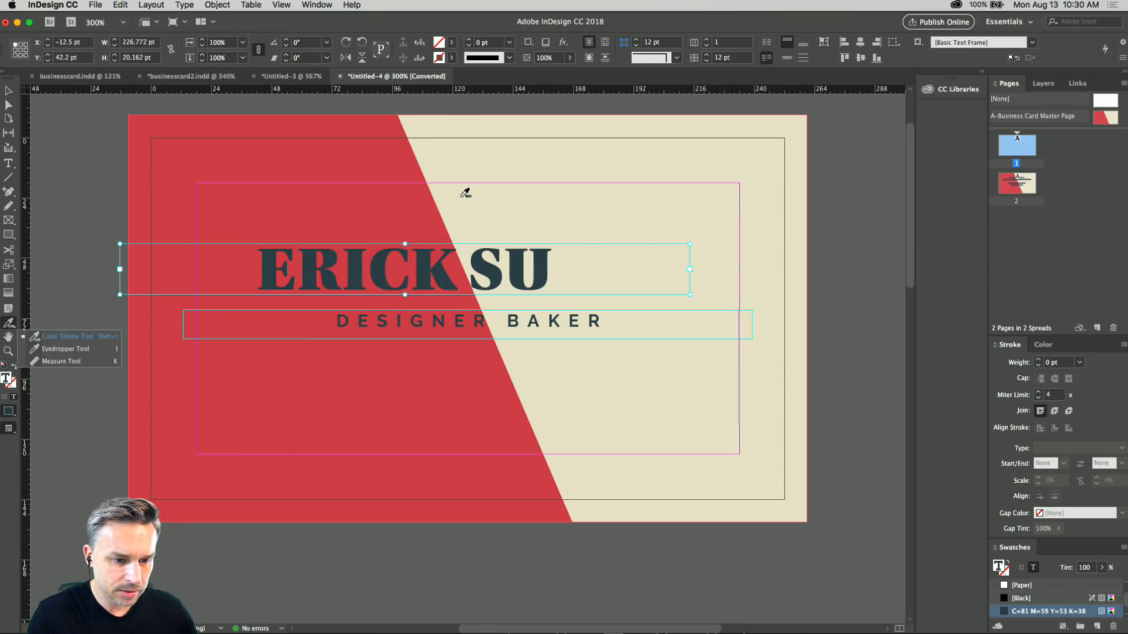
left_click(10, 92)
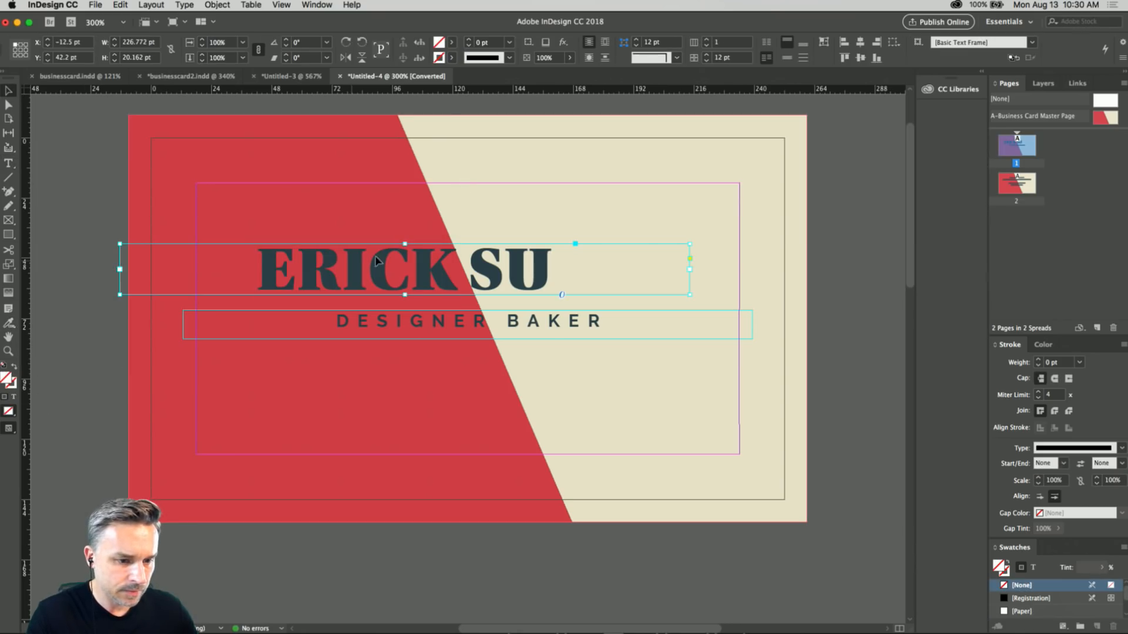
Recolor the first name on the card with the cream swatch C=7 M=6 Y=20 K=0.
double_click(357, 265)
double_click(357, 265)
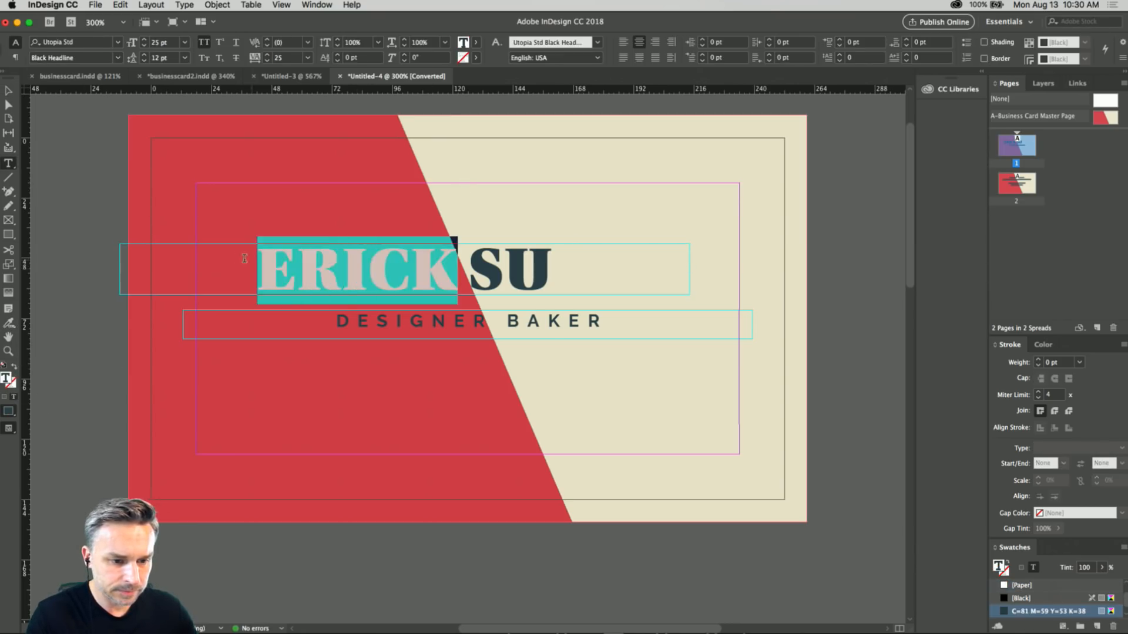
left_click(476, 43)
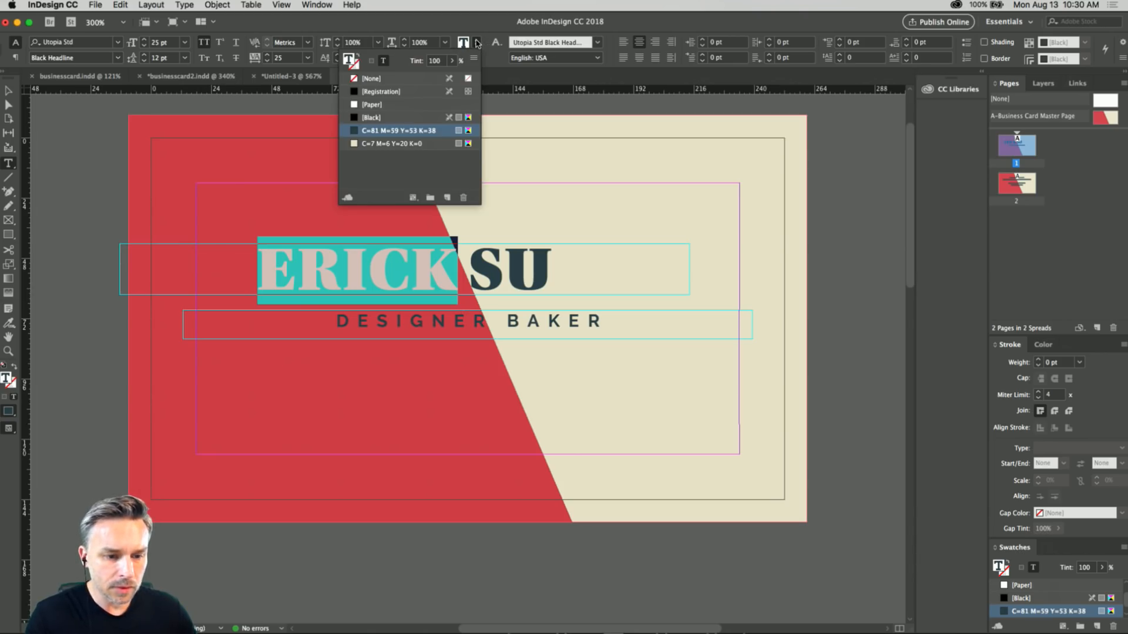
double_click(371, 144)
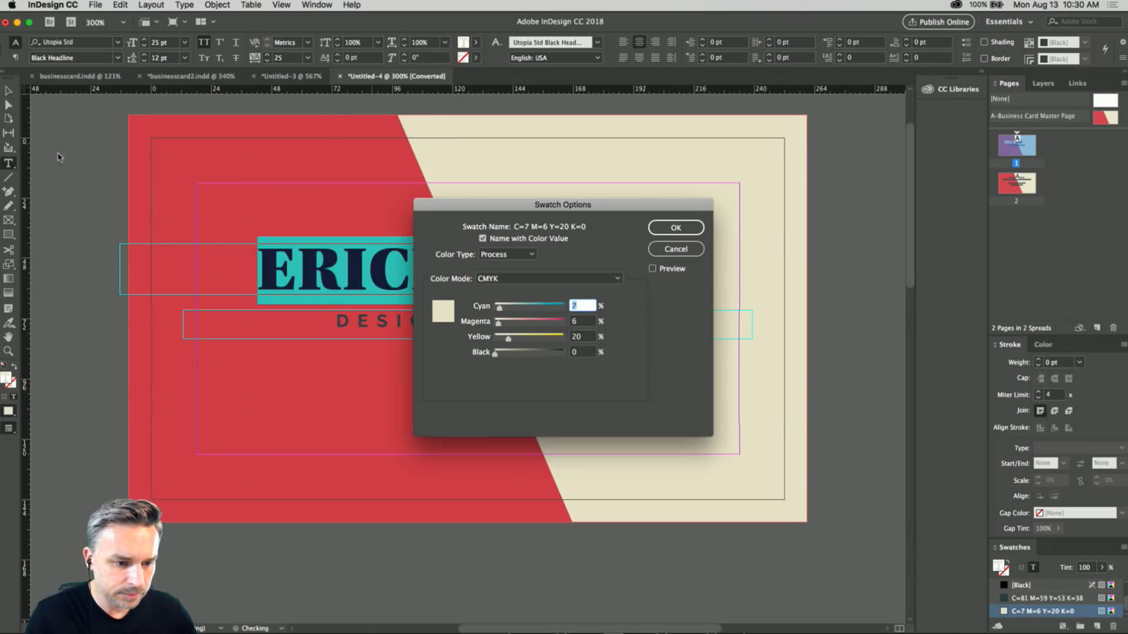
left_click(673, 228)
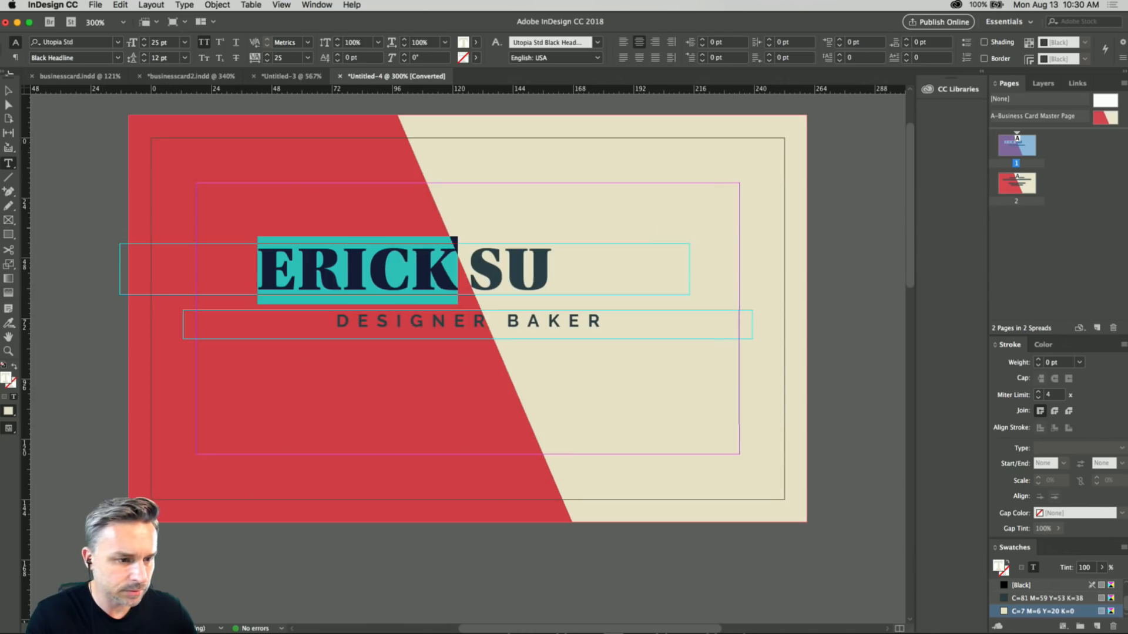
left_click(8, 91)
left_click(350, 325)
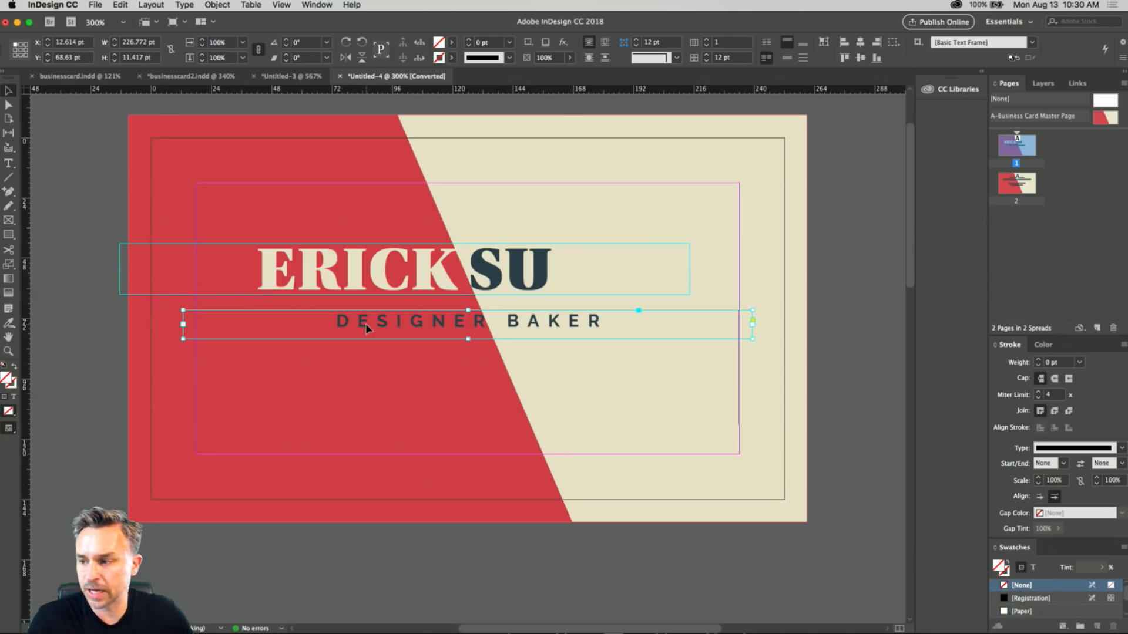
double_click(365, 323)
left_click_drag(492, 322, 265, 320)
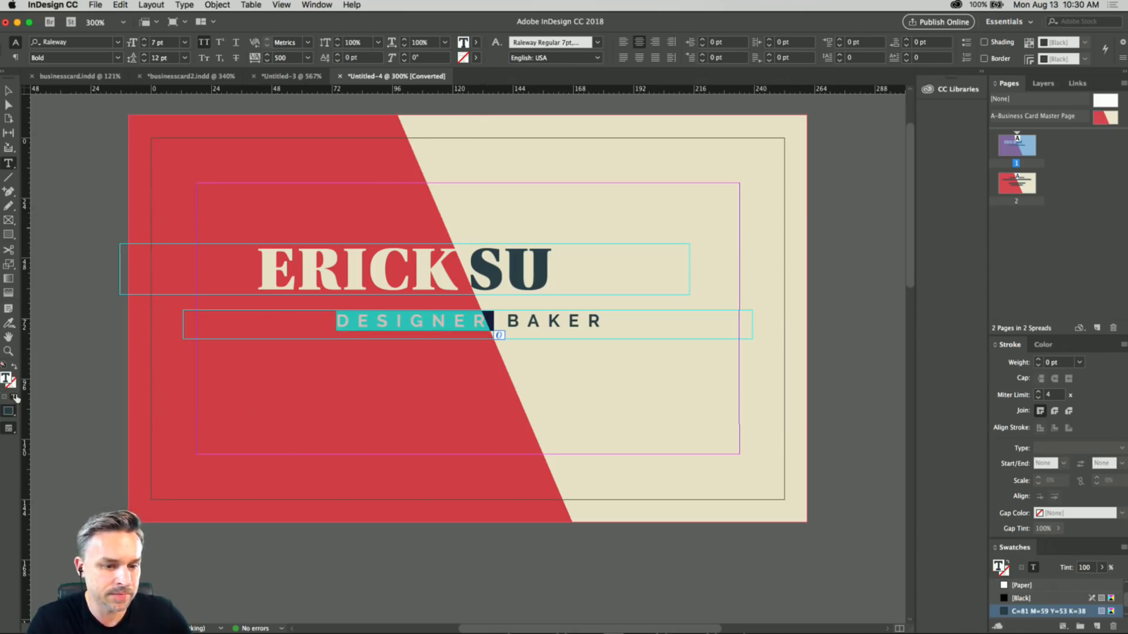
left_click(9, 91)
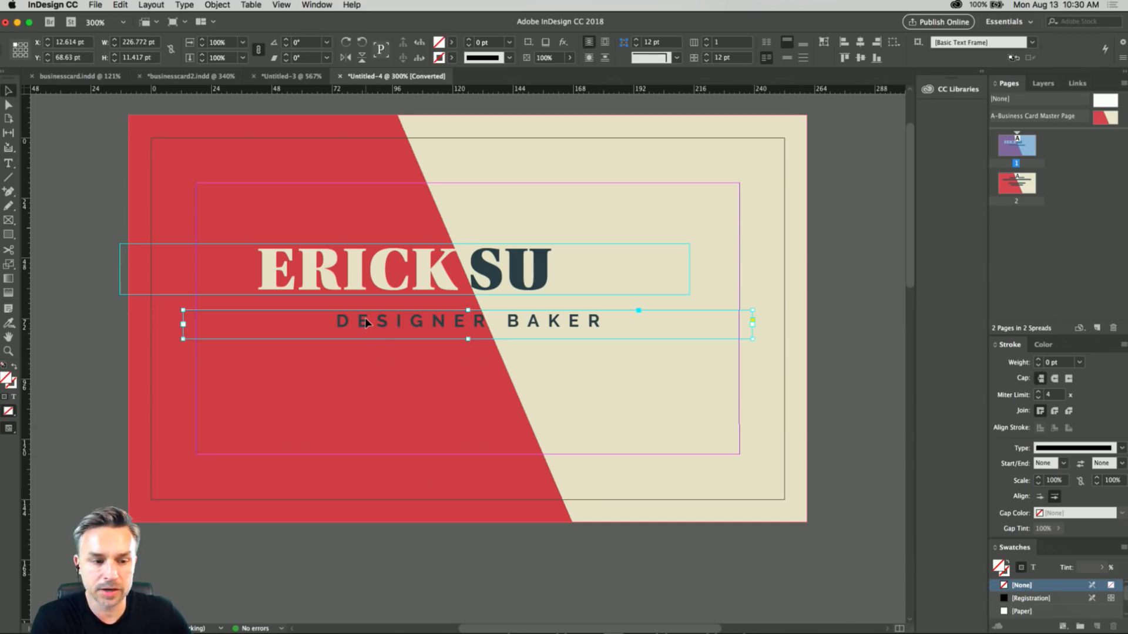
Select the name and job title frames together, move them to X -7 pt, Y 50.75 pt, and deselect them.
left_click(314, 275, "shift")
left_click_drag(313, 275, 328, 295)
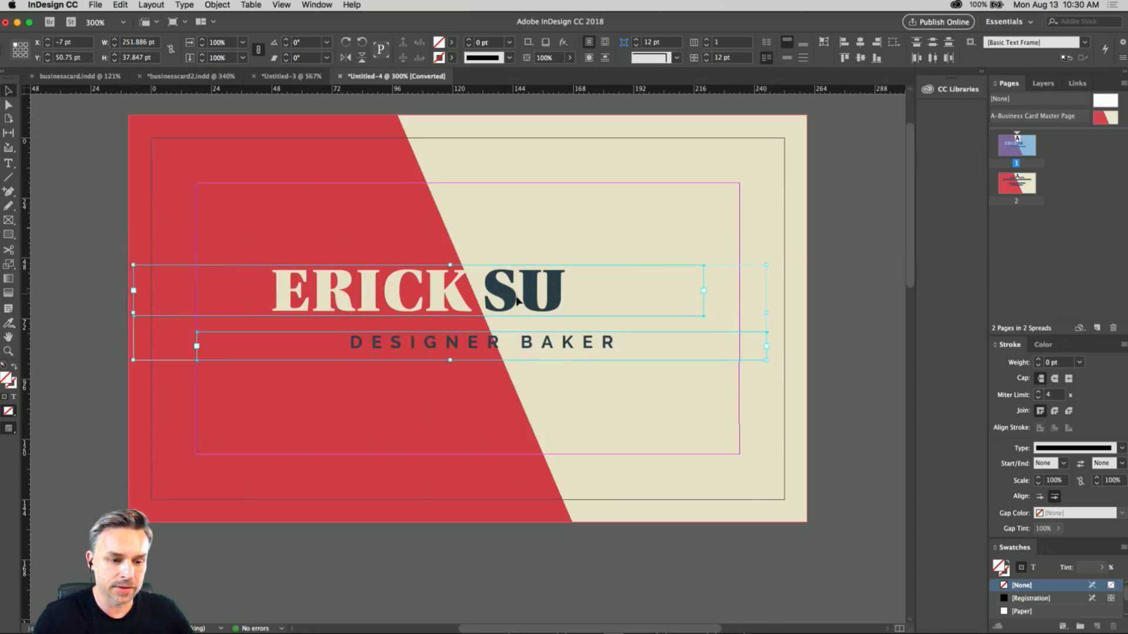
left_click(60, 466)
Nudge the job title's text frame left to X 15.114 pt and deselect it.
left_click(383, 343)
key("Left")
key("Left")
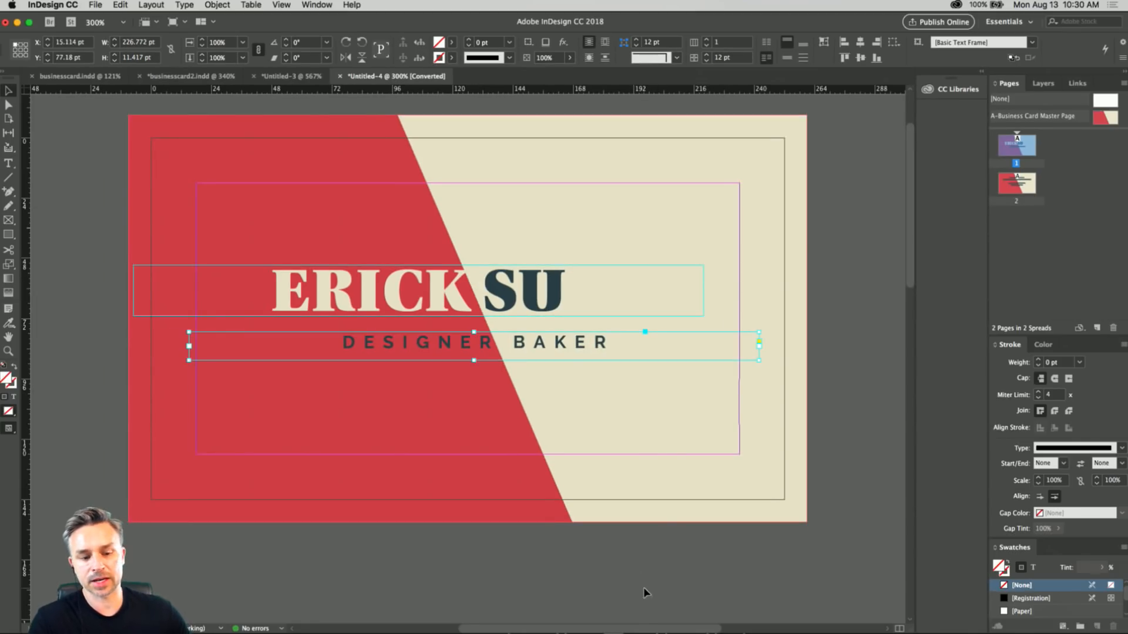
left_click(647, 572)
left_click_drag(483, 298, 485, 307)
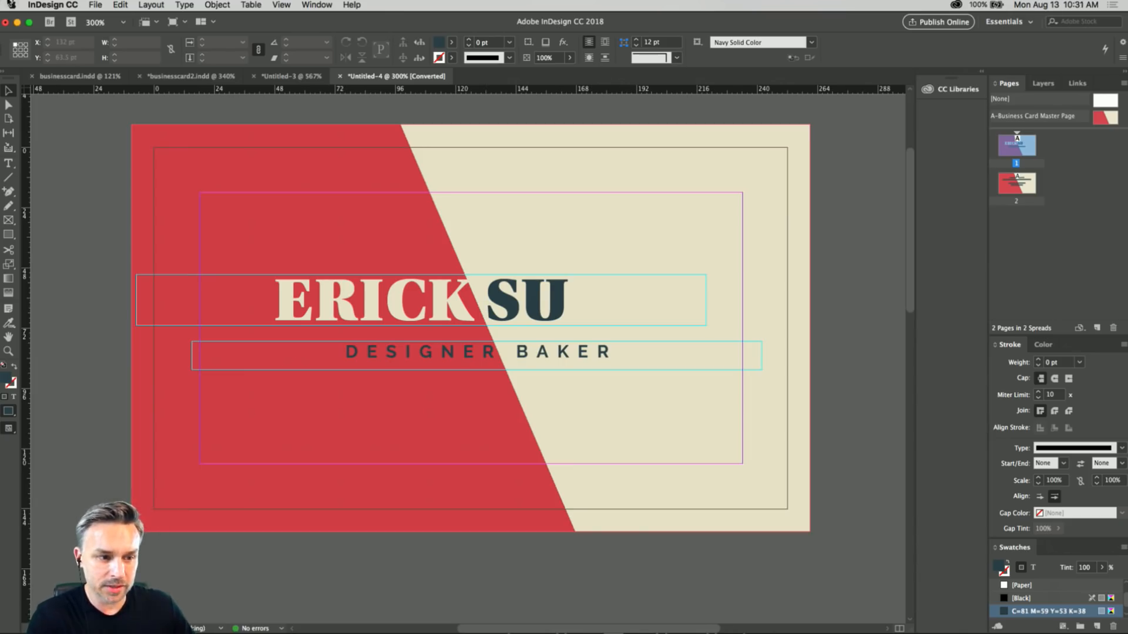
Preview the Classic Business Card Layout template from the New Document dialog to compare it with the customized card, then close the dialog.
left_click(94, 5)
mouse_move(176, 14)
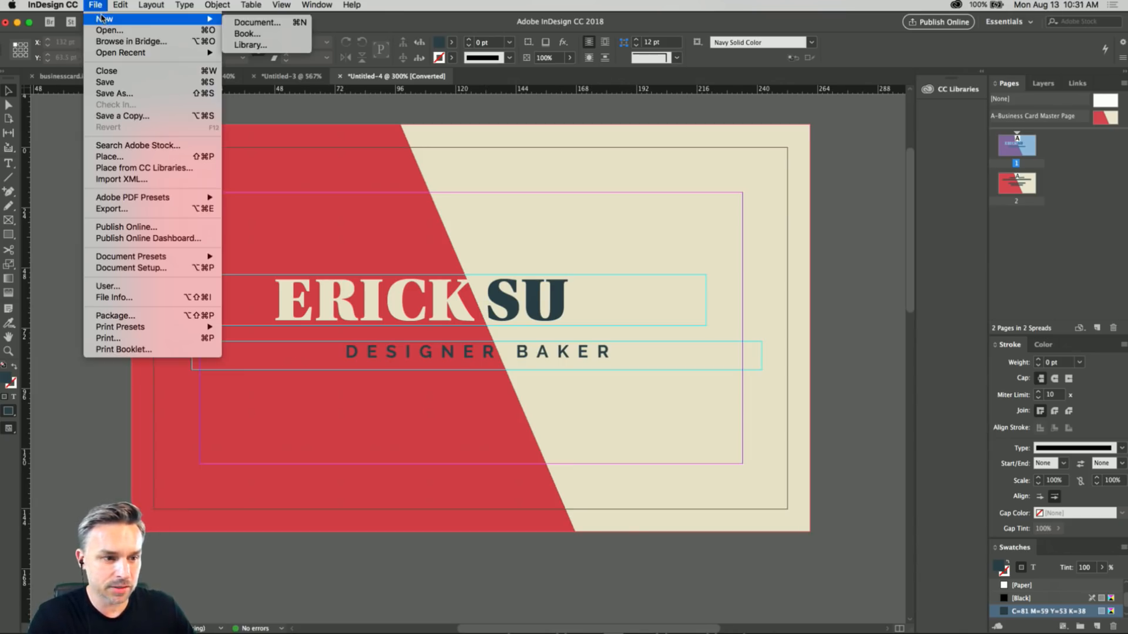
left_click(288, 26)
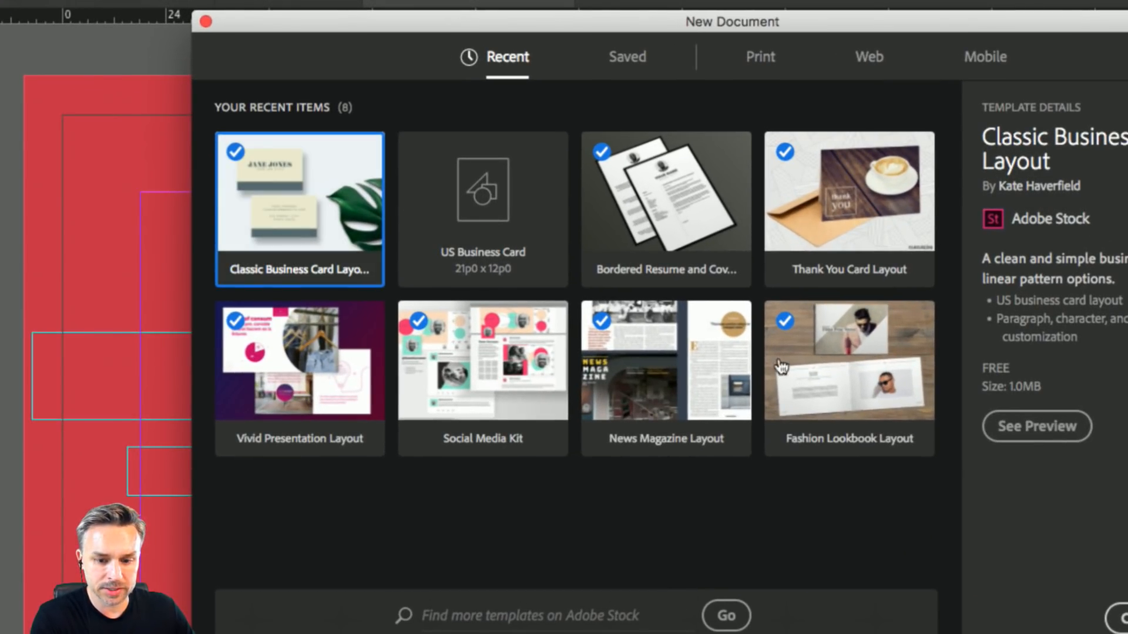
left_click(994, 410)
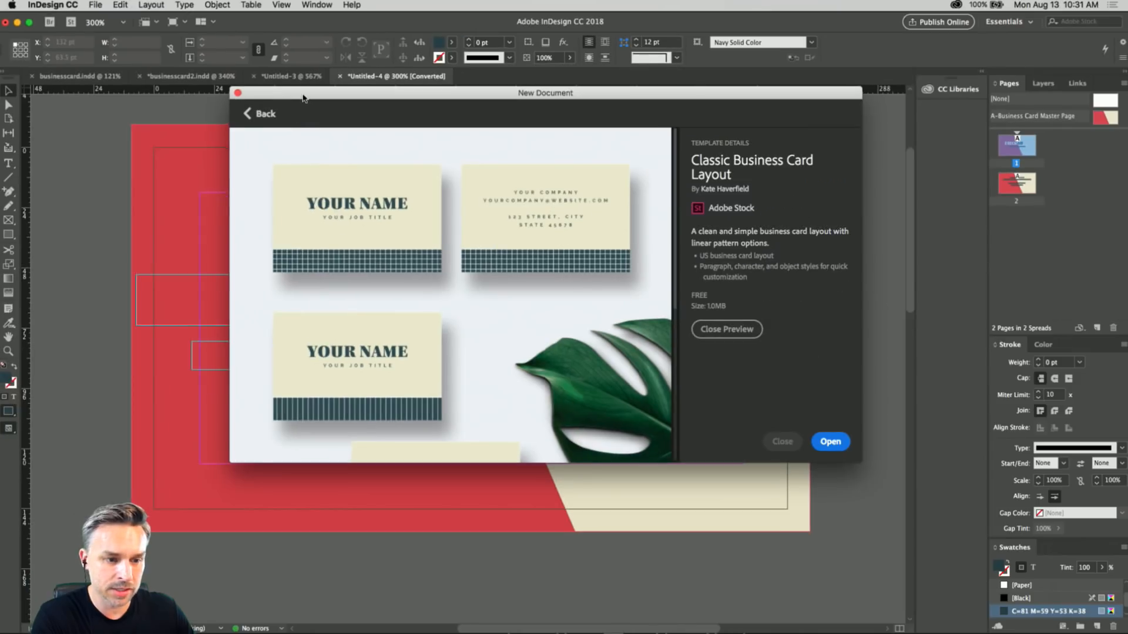
left_click_drag(302, 97, 765, 145)
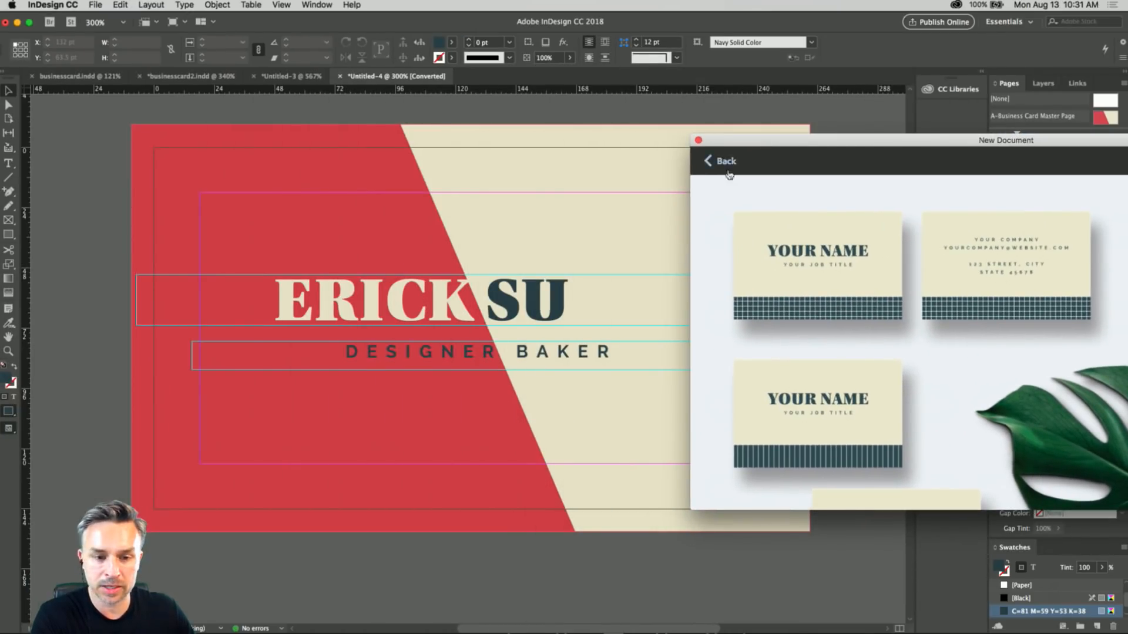
left_click_drag(756, 146, 277, 124)
left_click(800, 467)
left_click(219, 118)
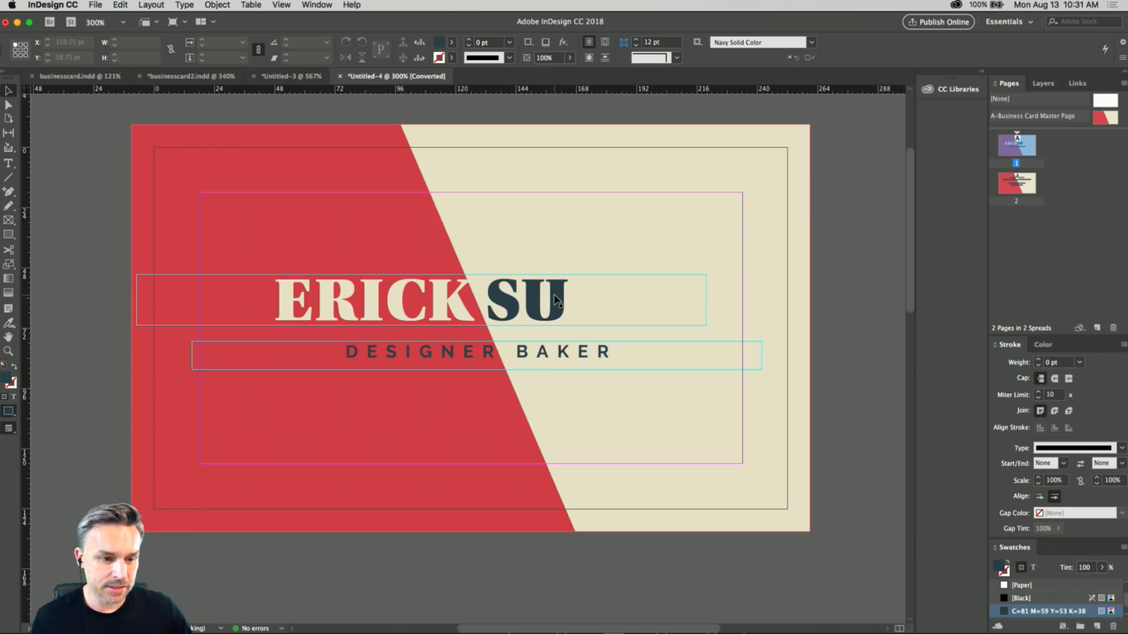
Save the red and cream business card document to the Desktop as businesscard3.
key("super+s")
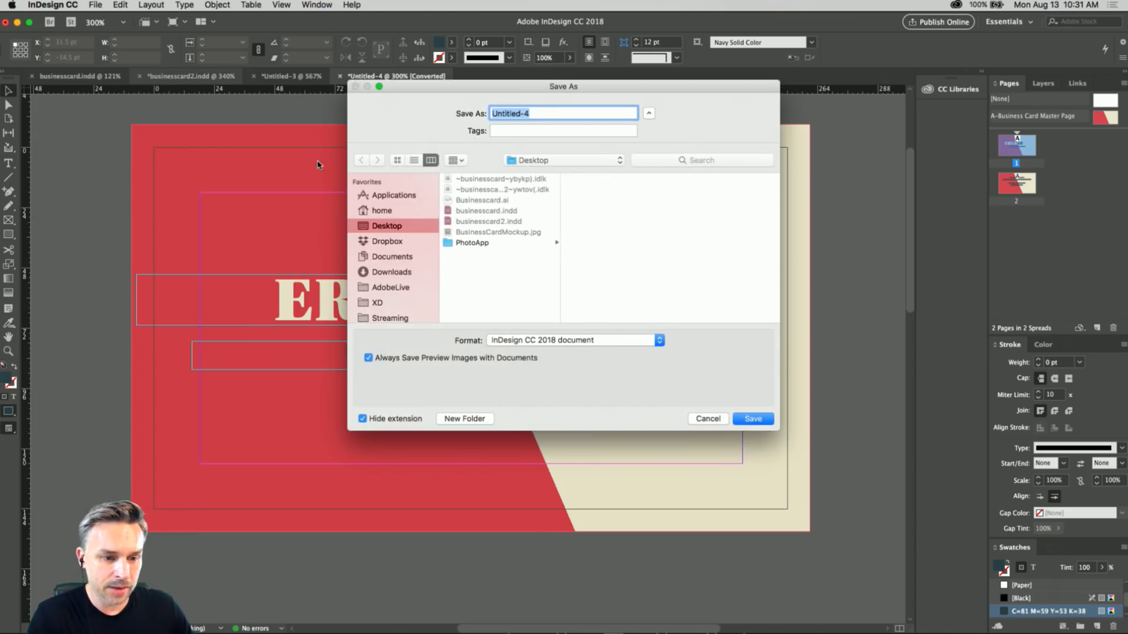
left_click(489, 221)
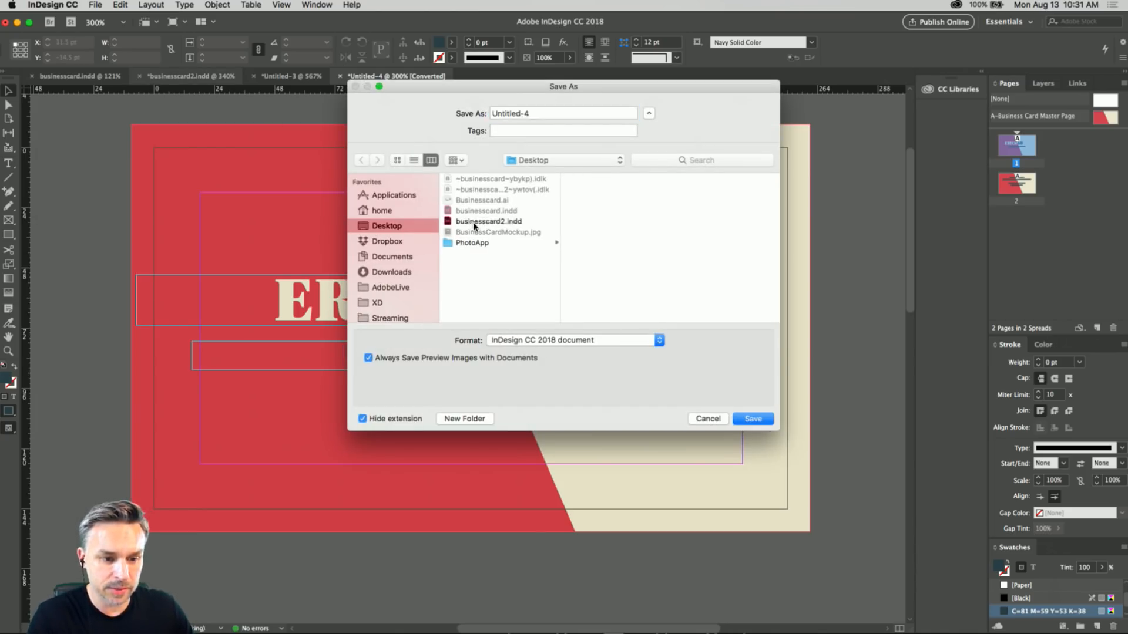
left_click(542, 113)
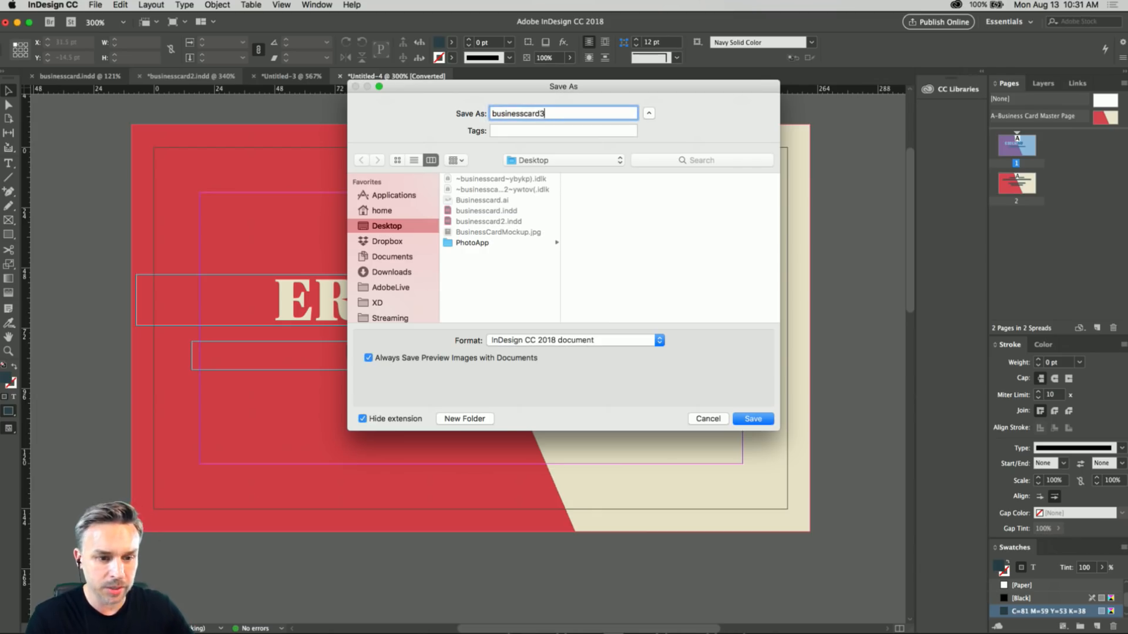
key("Return")
Switch to Illustrator and add a capital letter E as point text on the blank artboard of Untitled-5.
left_click_drag(451, 274, 457, 290)
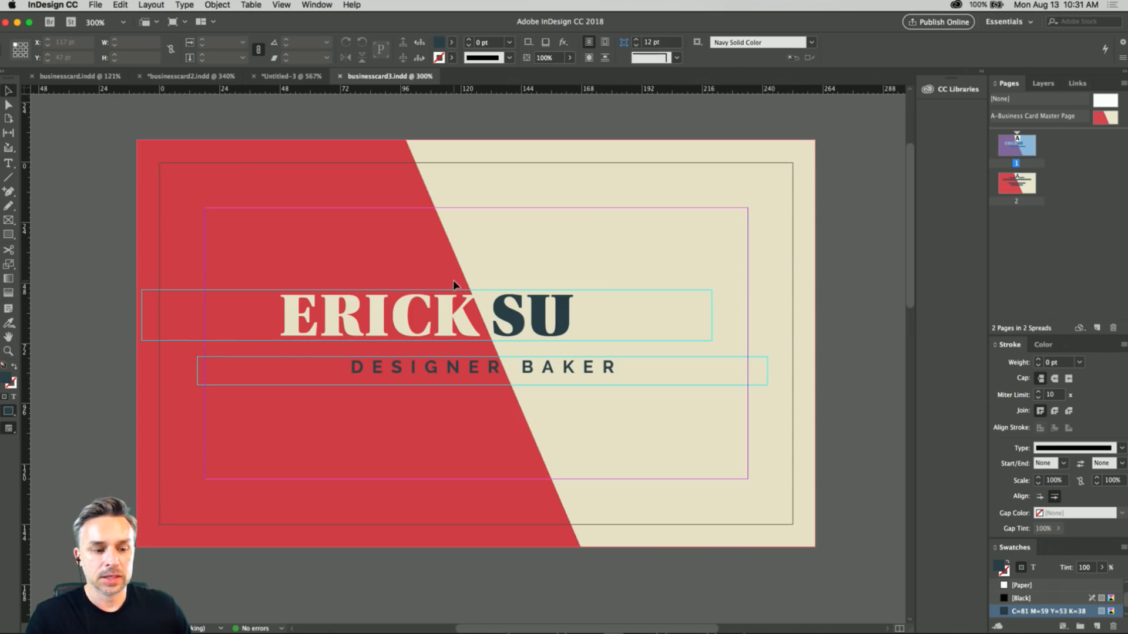
mouse_move(506, 631)
left_click(439, 629)
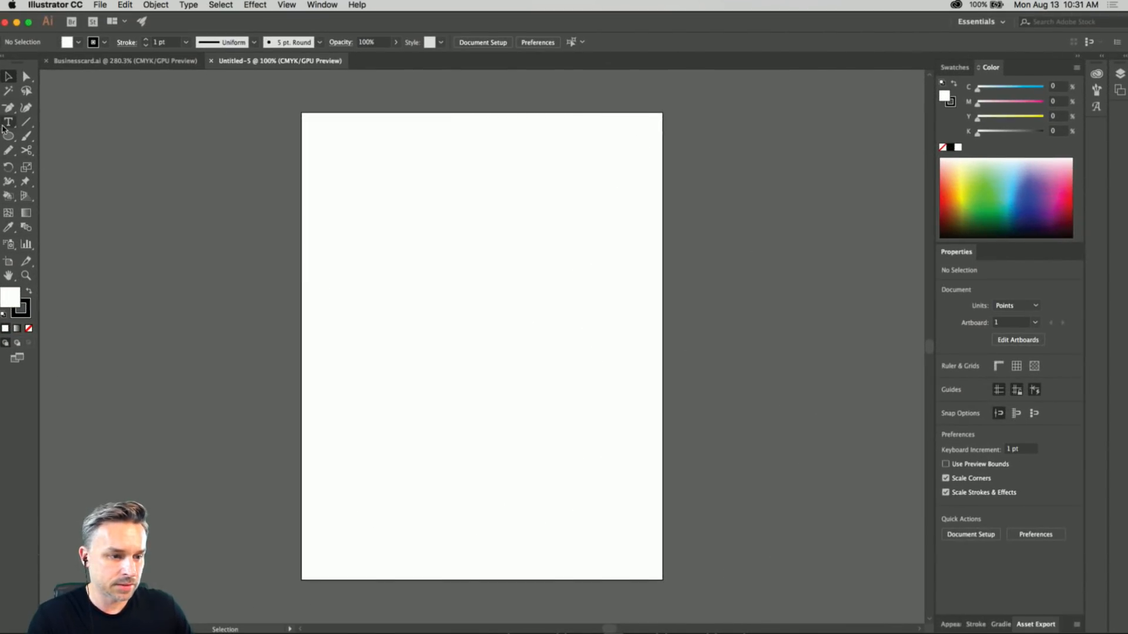
left_click(7, 123)
scroll(403, 277, "up", 1)
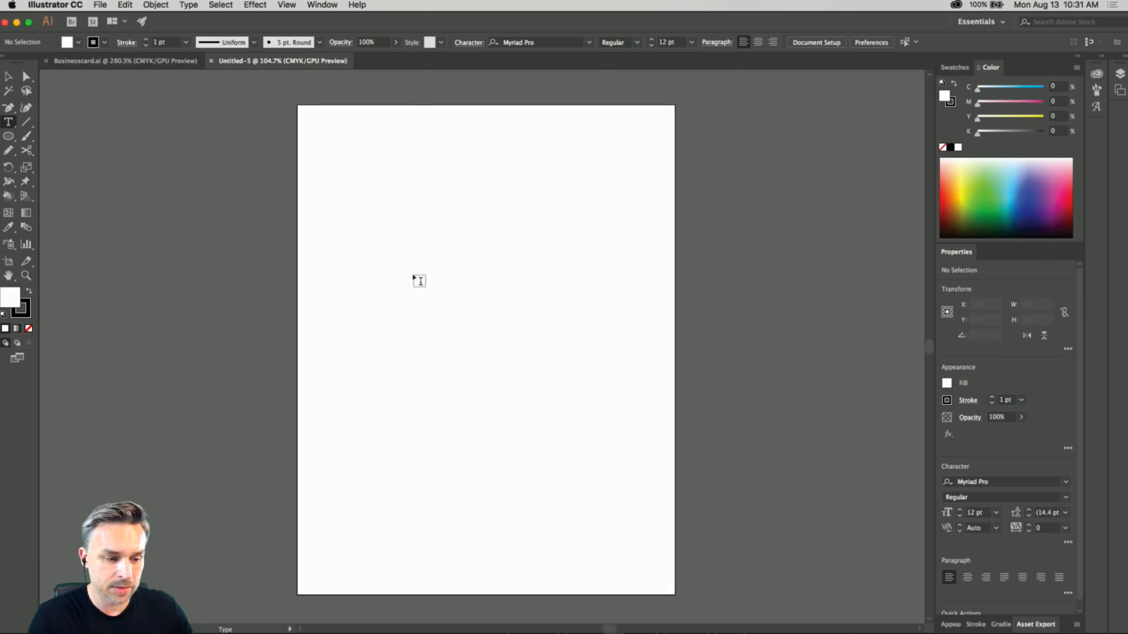
scroll(418, 274, "up", 3)
left_click(411, 281)
type("E")
key("Escape")
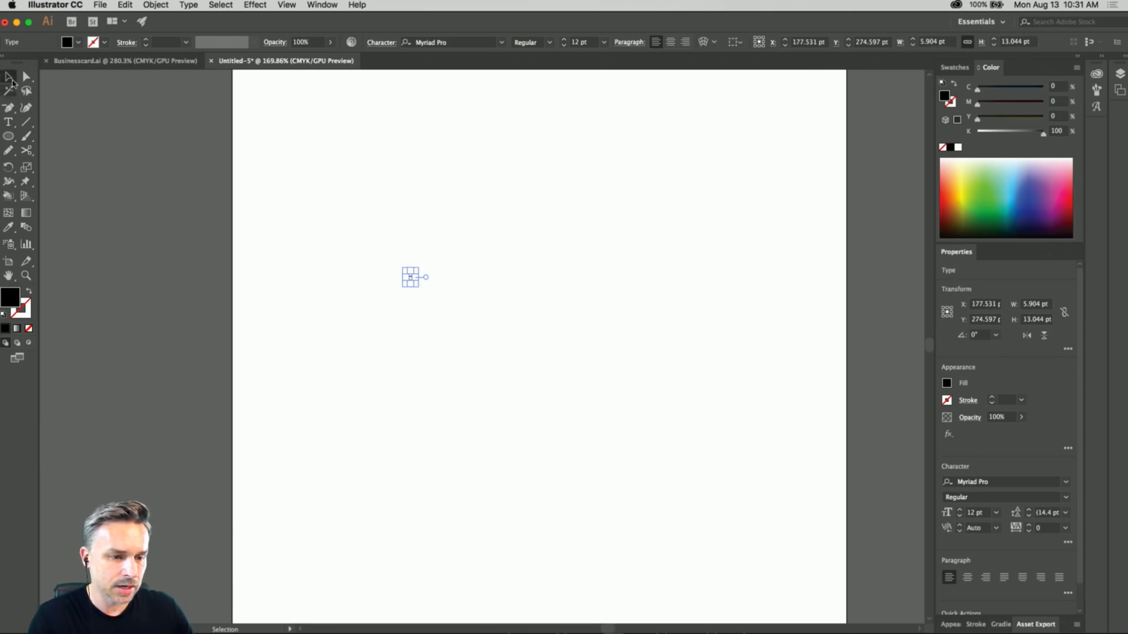
Switch to InDesign and view the script lettering on the purple banner card in Untitled-3.
mouse_move(463, 628)
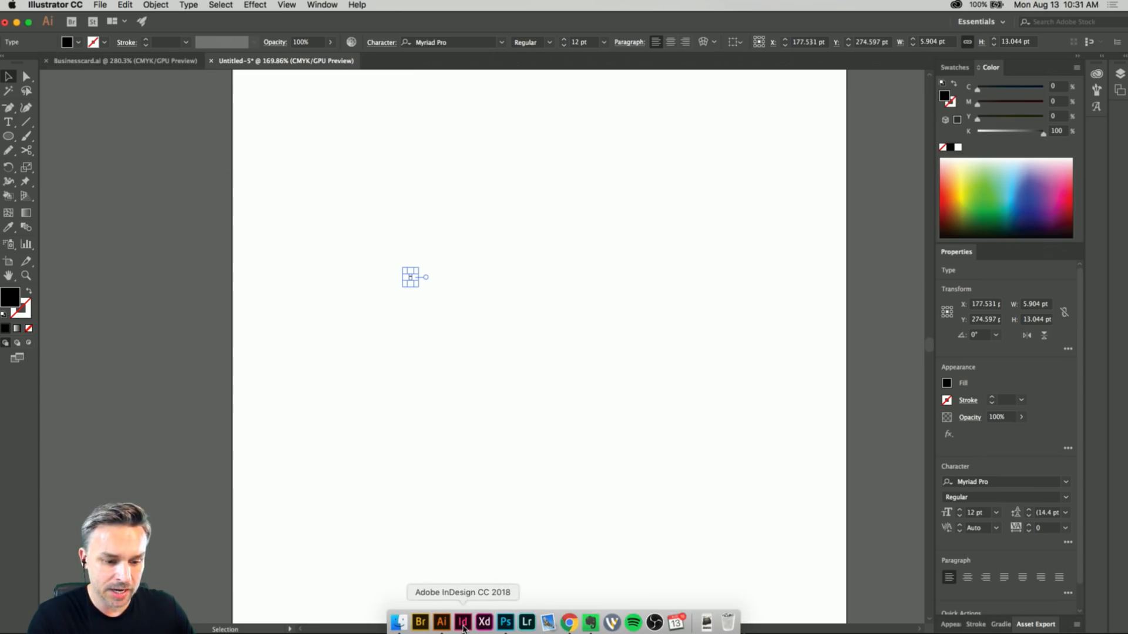
left_click(463, 624)
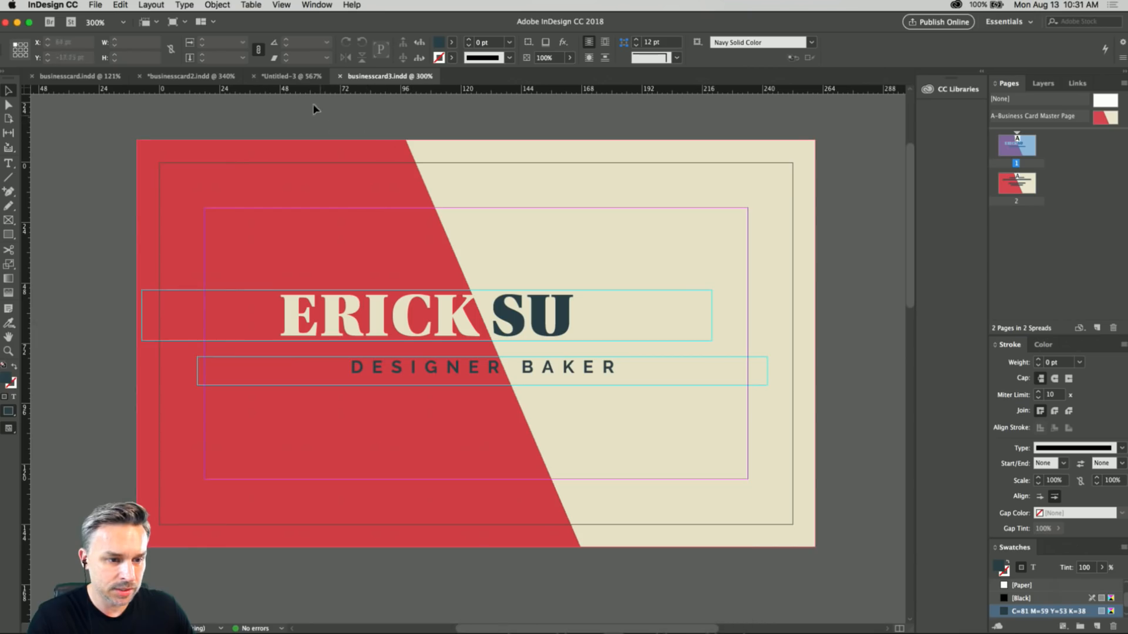
left_click(285, 77)
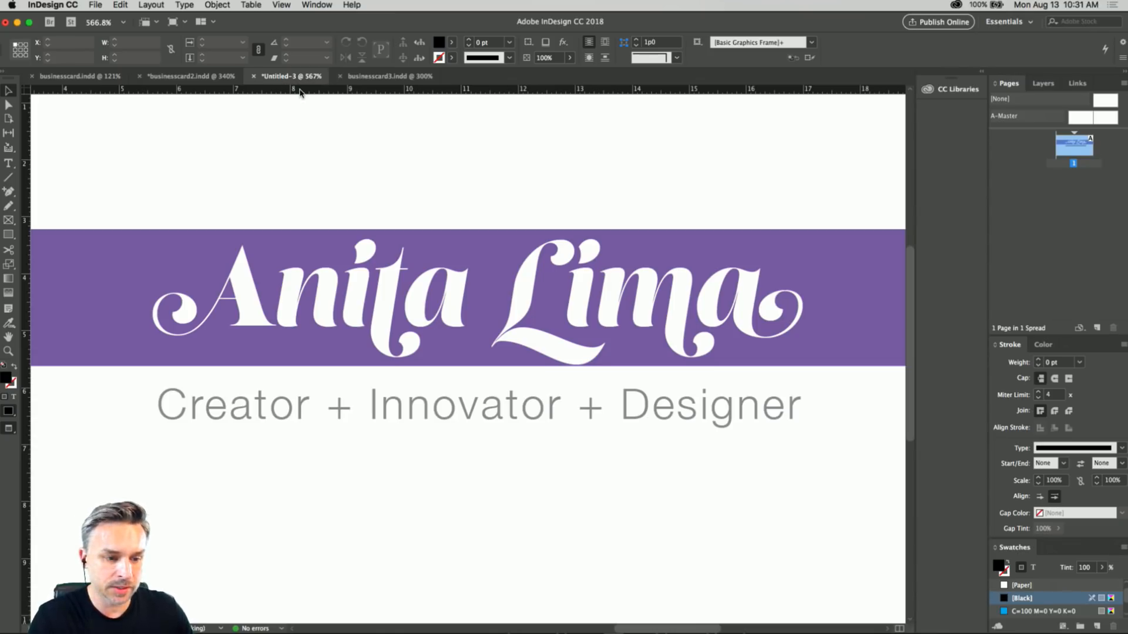
Return to Illustrator, enlarge the letter E to about 194 pt, and set its font to Lust Script Display.
mouse_move(442, 630)
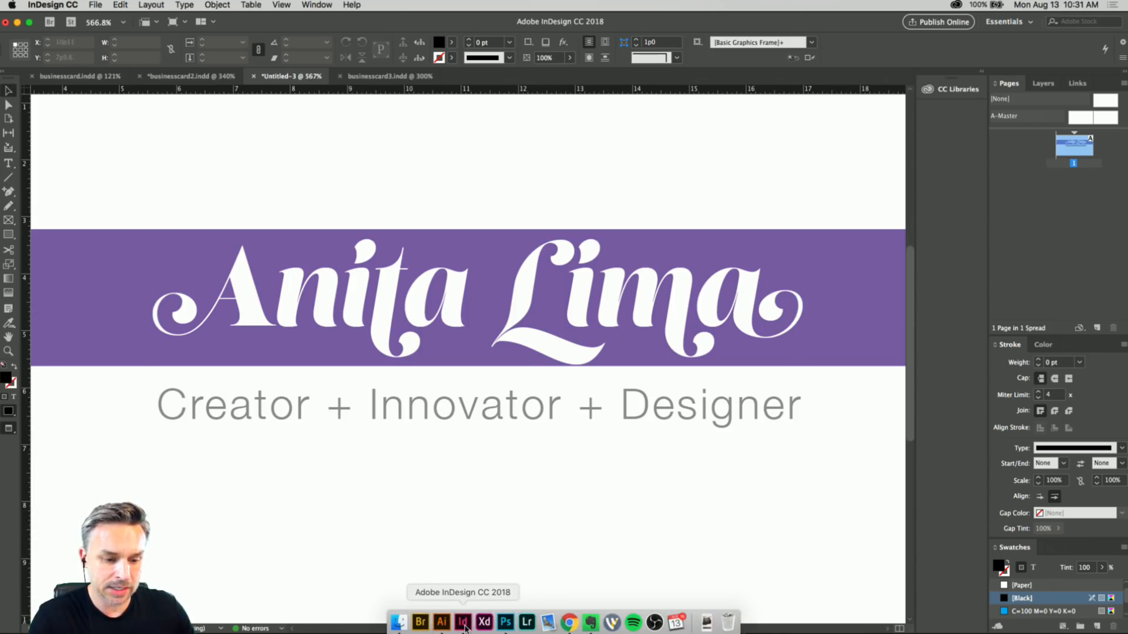
left_click(441, 623)
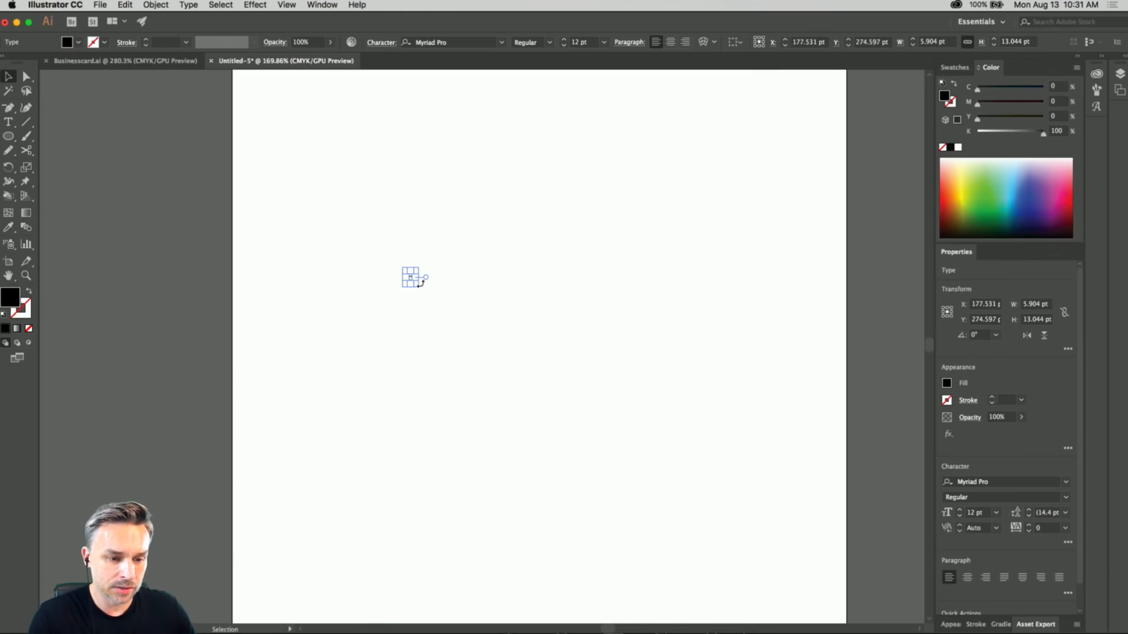
left_click_drag(418, 287, 564, 483)
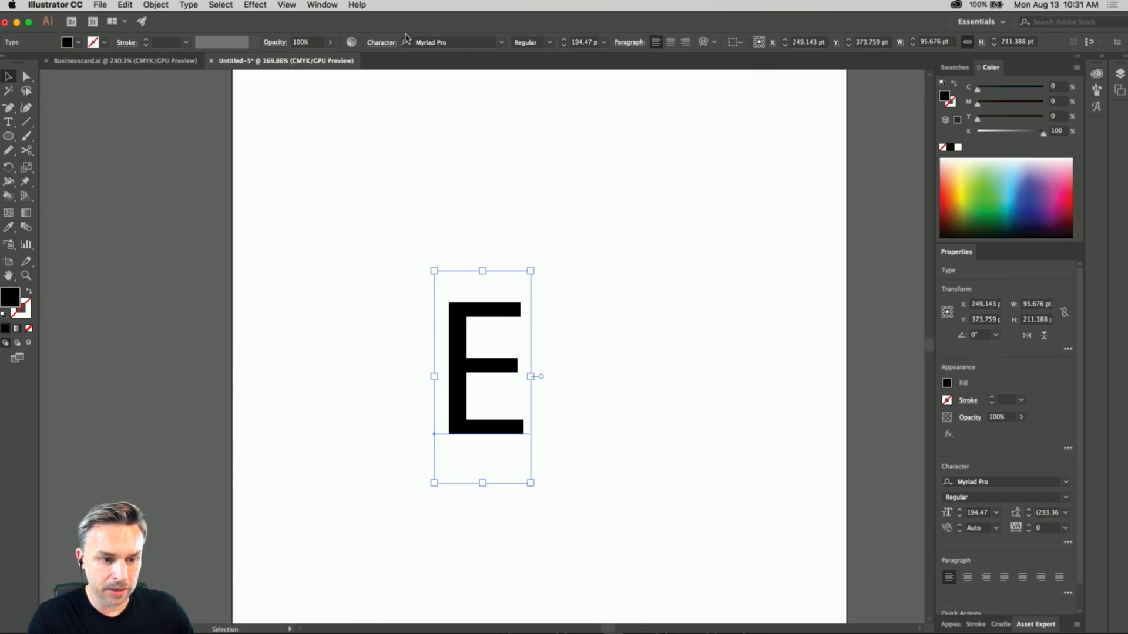
left_click(453, 42)
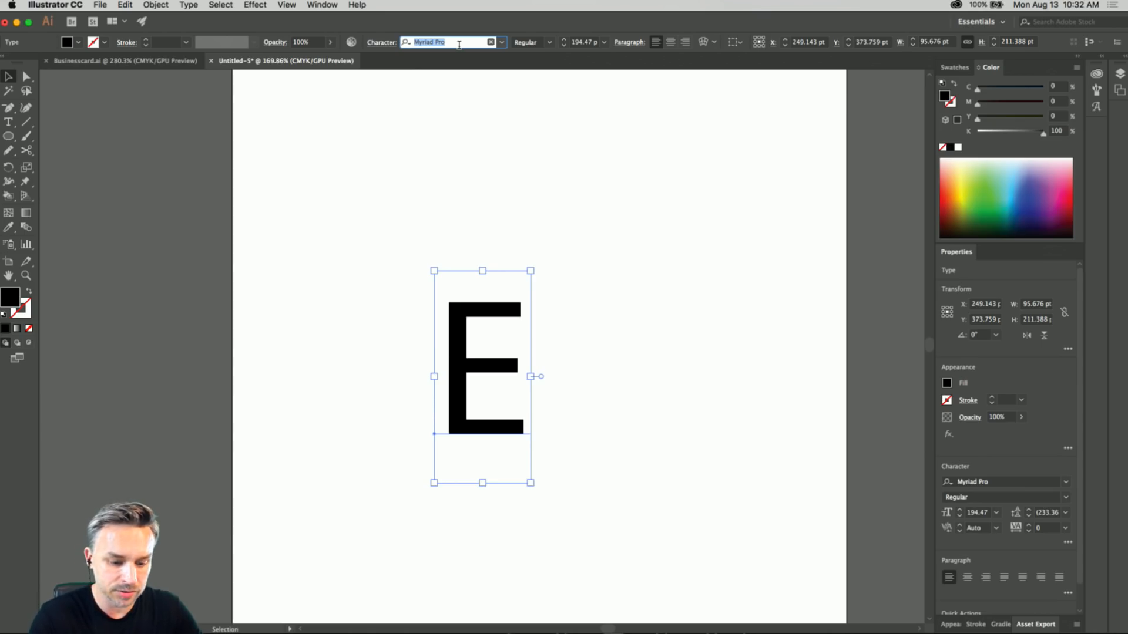
type("lus")
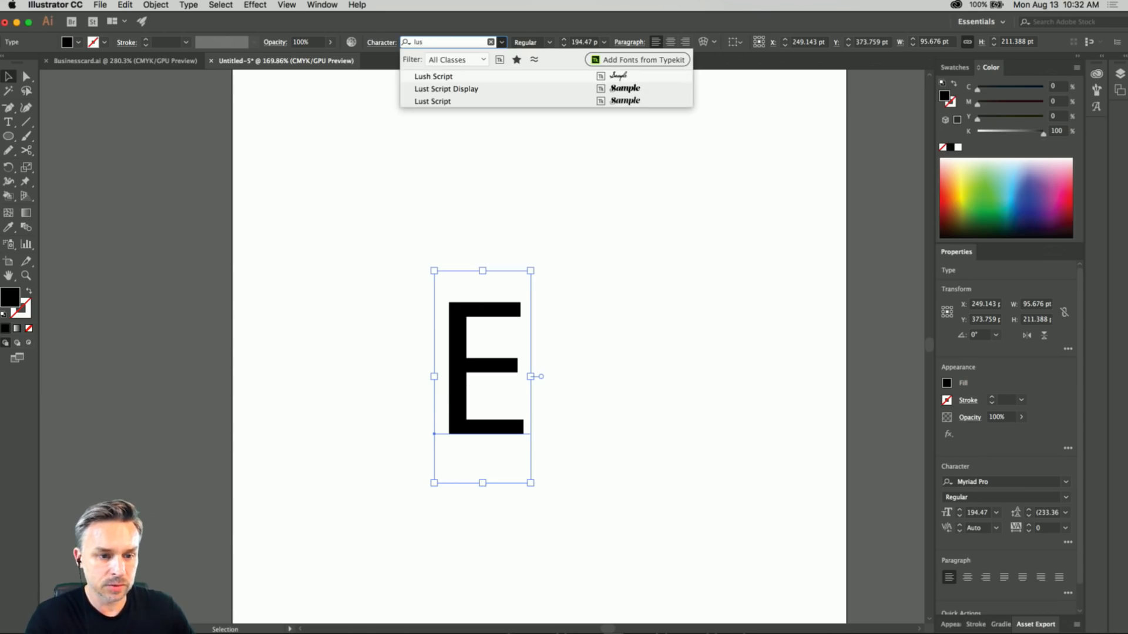
left_click(516, 90)
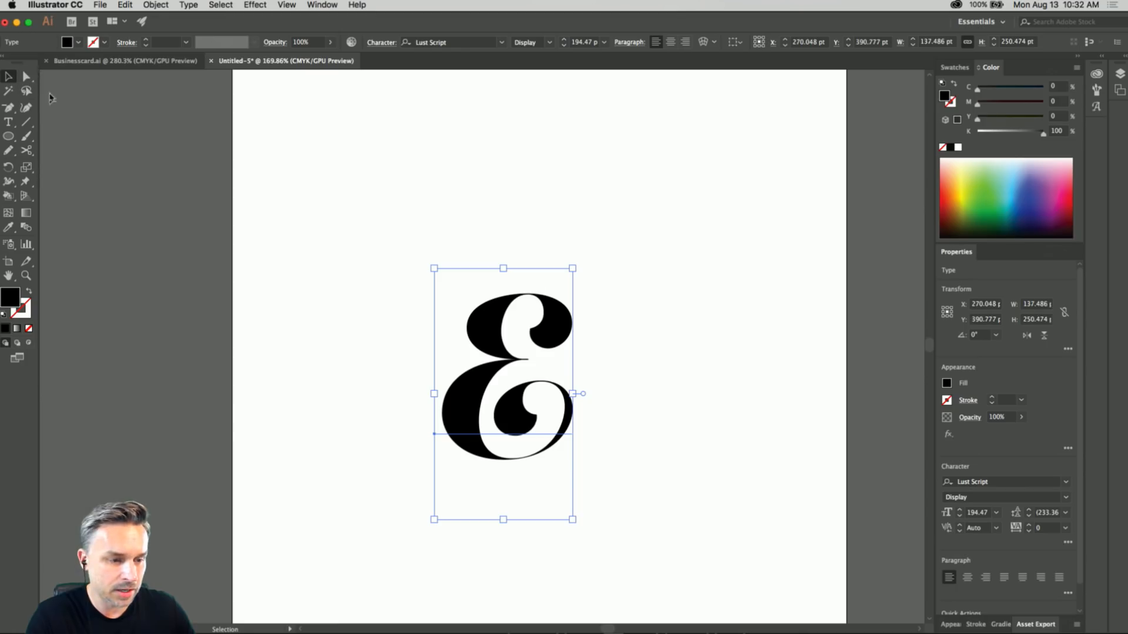
Replace the large letter E with a capital A.
double_click(465, 393)
left_click_drag(458, 390, 740, 403)
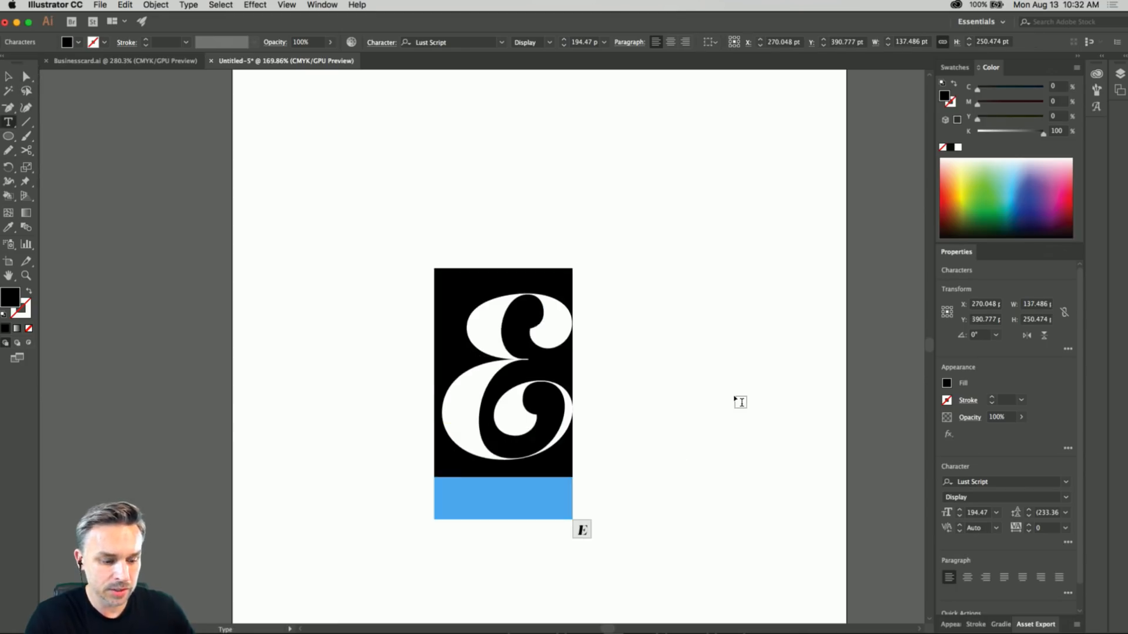
type("A")
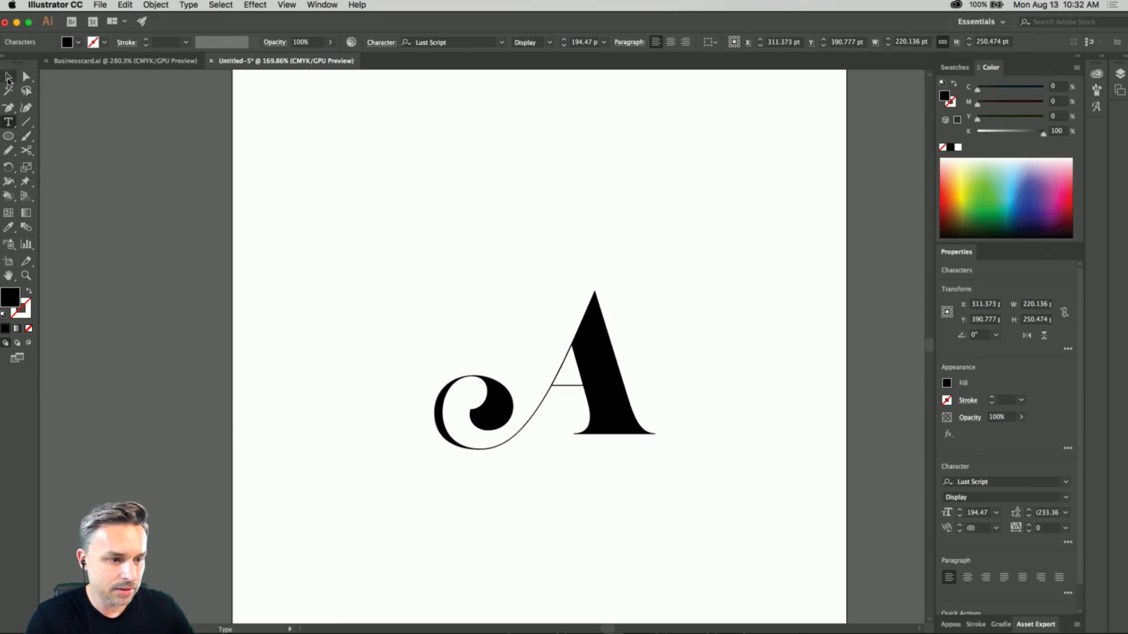
left_click(8, 77)
Duplicate the letter A on the artboard and change the lower-right one to a capital L.
left_click_drag(596, 377, 614, 395)
double_click(521, 414)
left_click_drag(473, 414, 796, 442)
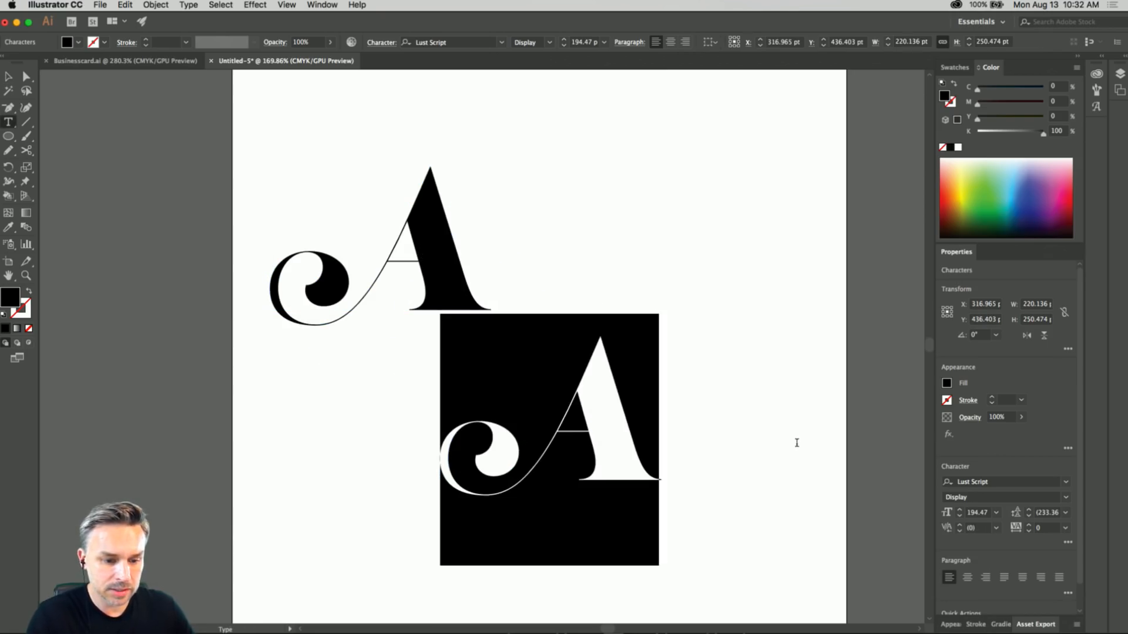
type("L")
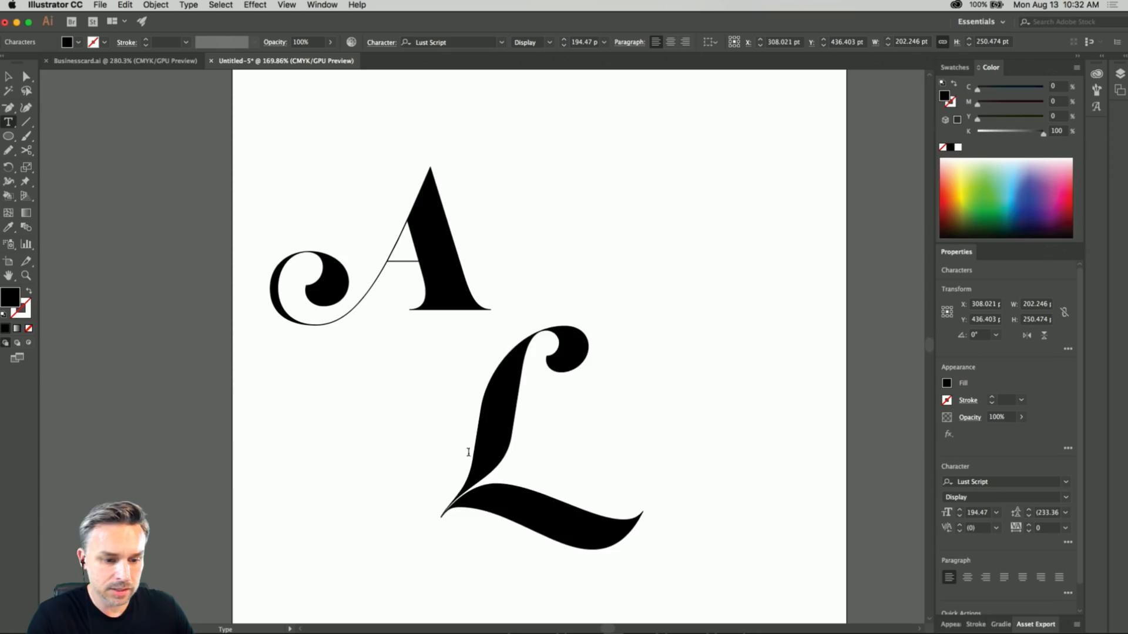
Swap the L for its alternate swash glyph with the longer tail.
left_click_drag(463, 451, 731, 479)
scroll(617, 578, "down", 5)
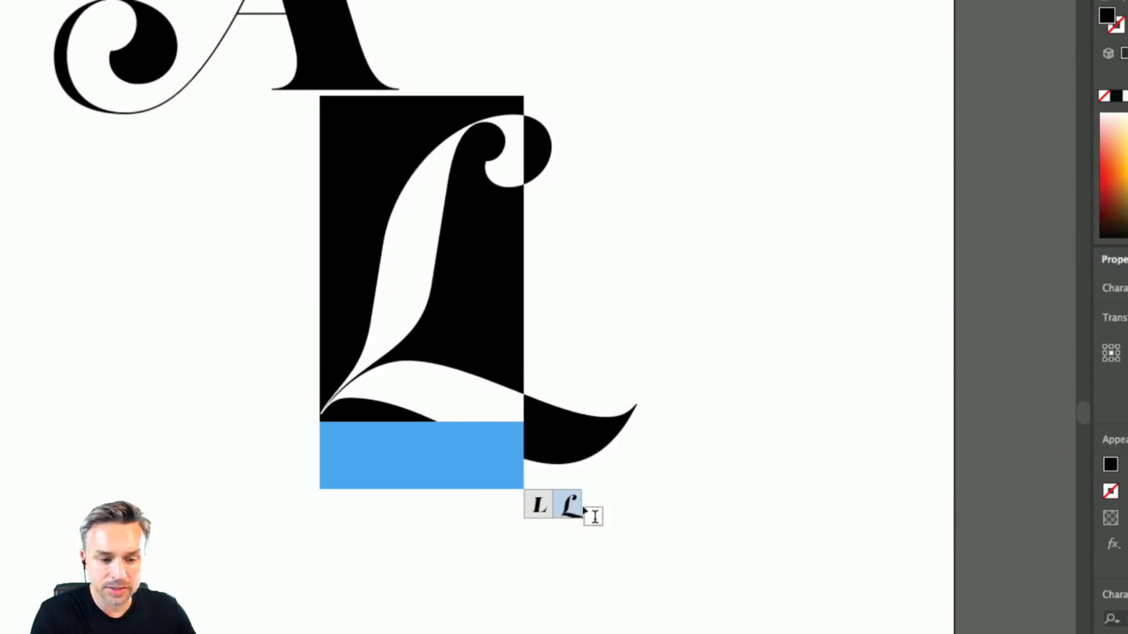
left_click(569, 508)
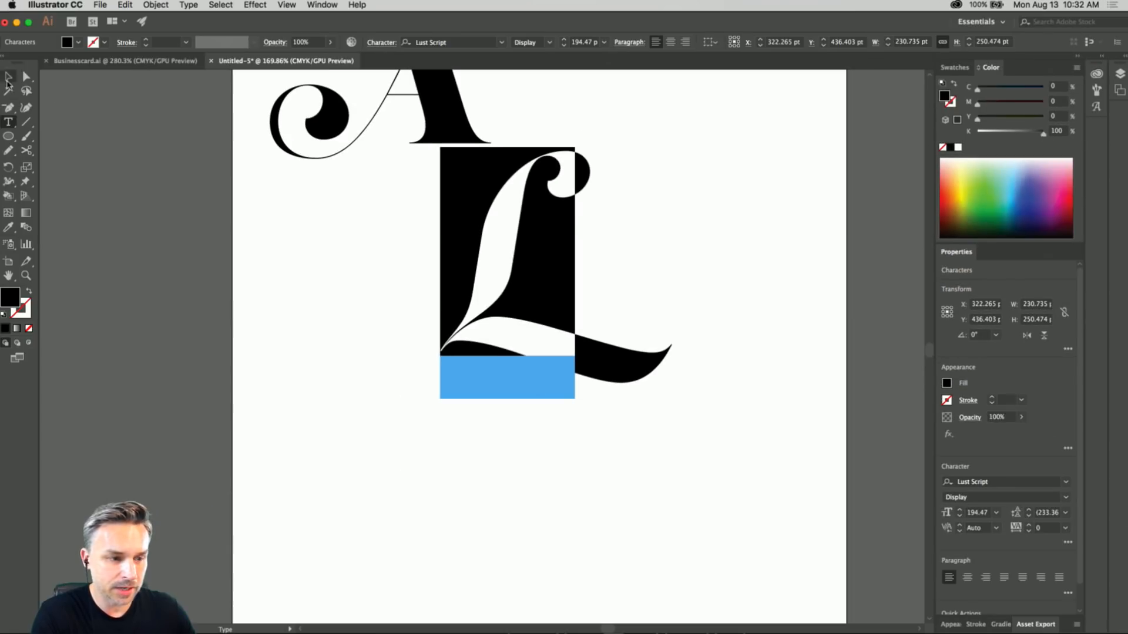
left_click(8, 76)
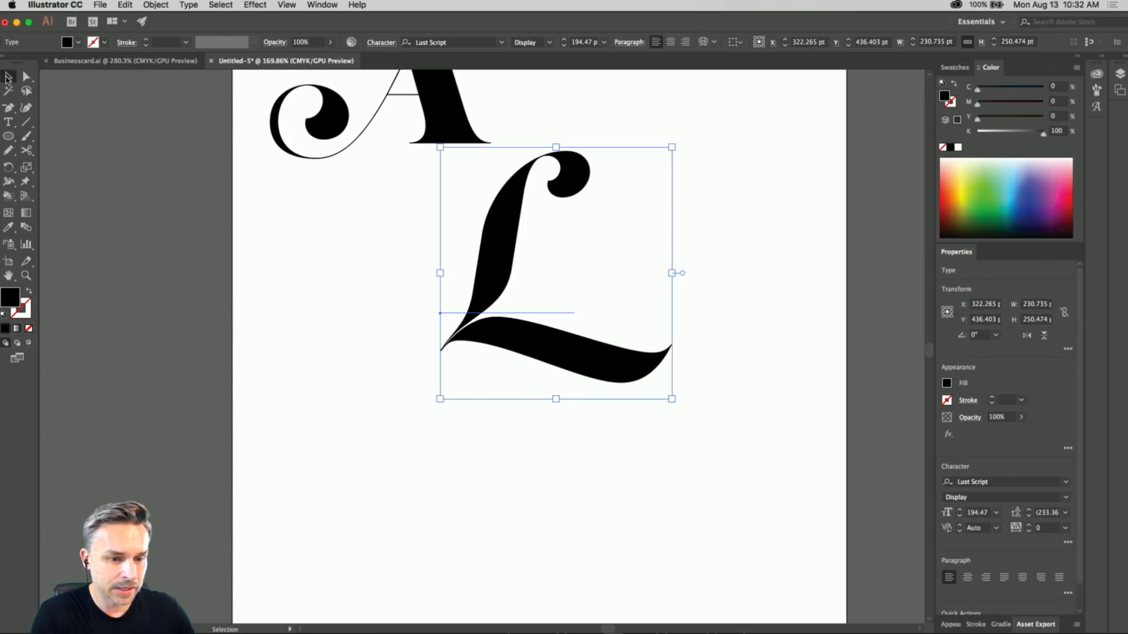
Place a copy of the swash L below the original and replace it with a lowercase k.
left_click_drag(497, 266, 444, 467)
scroll(332, 317, "down", 5)
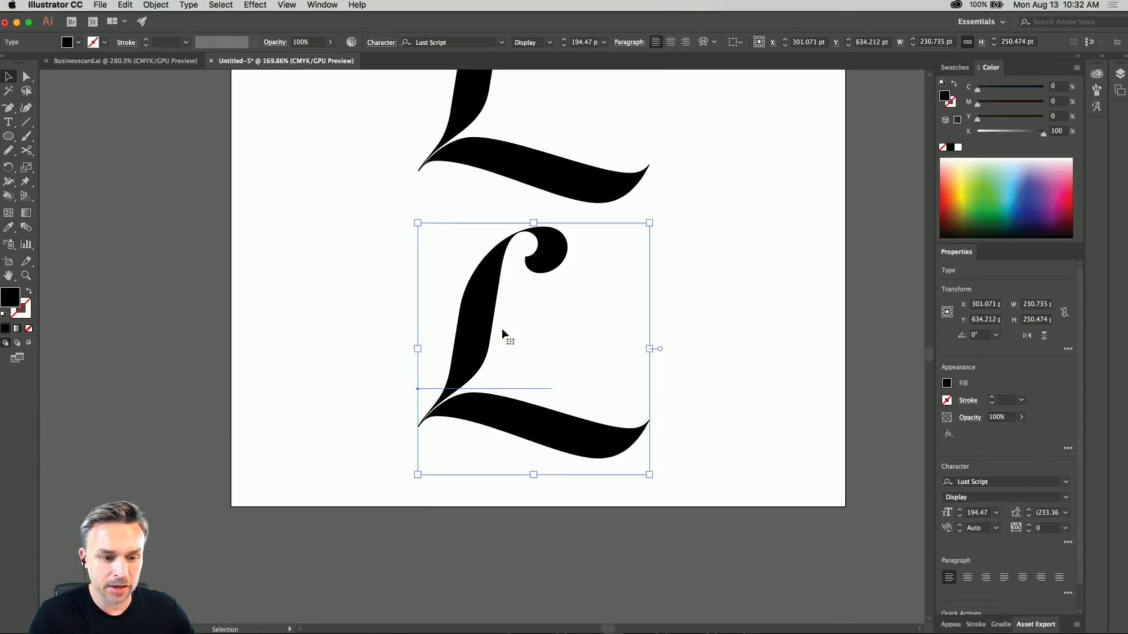
double_click(472, 341)
left_click_drag(473, 343, 824, 370)
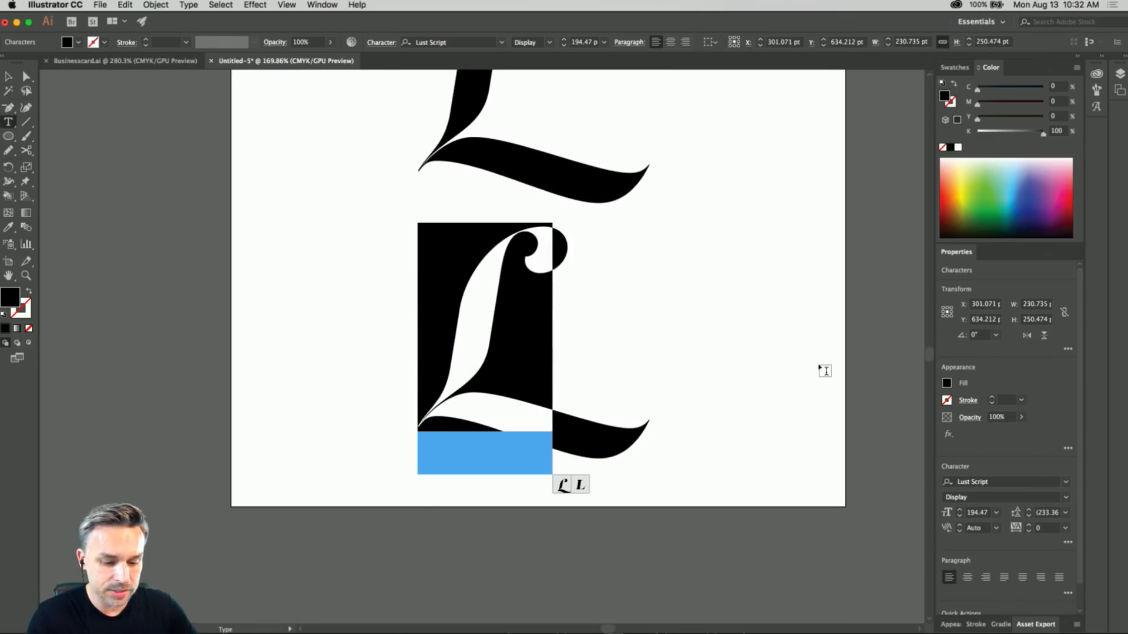
type("k")
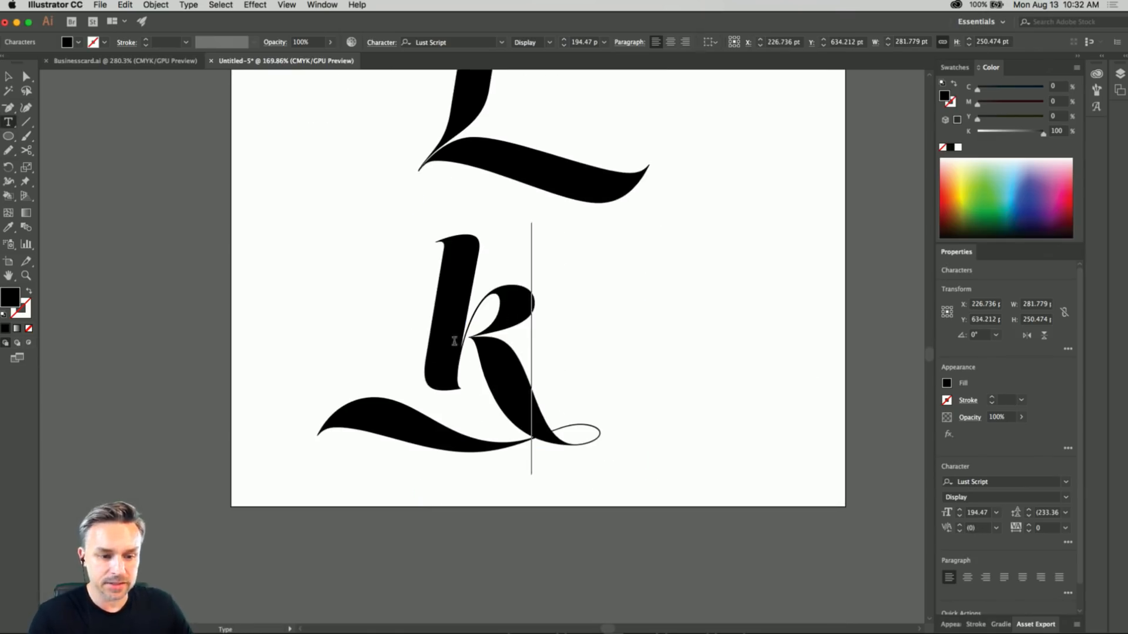
key("Escape")
Convert the lowercase k to outlines and display its anchor points.
left_click(151, 4)
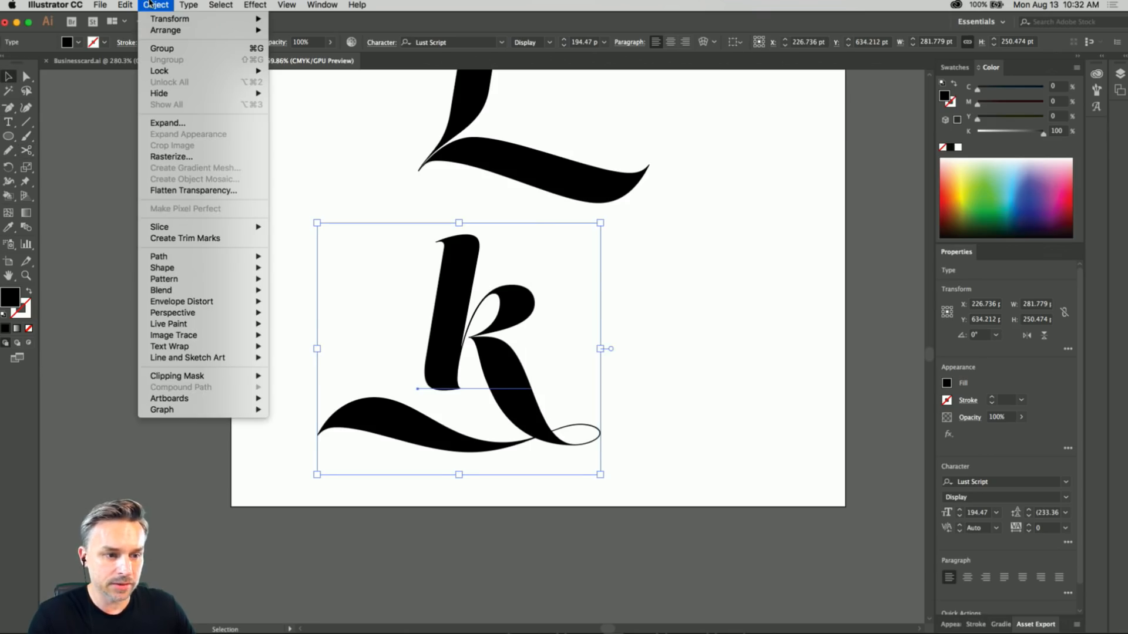
mouse_move(187, 4)
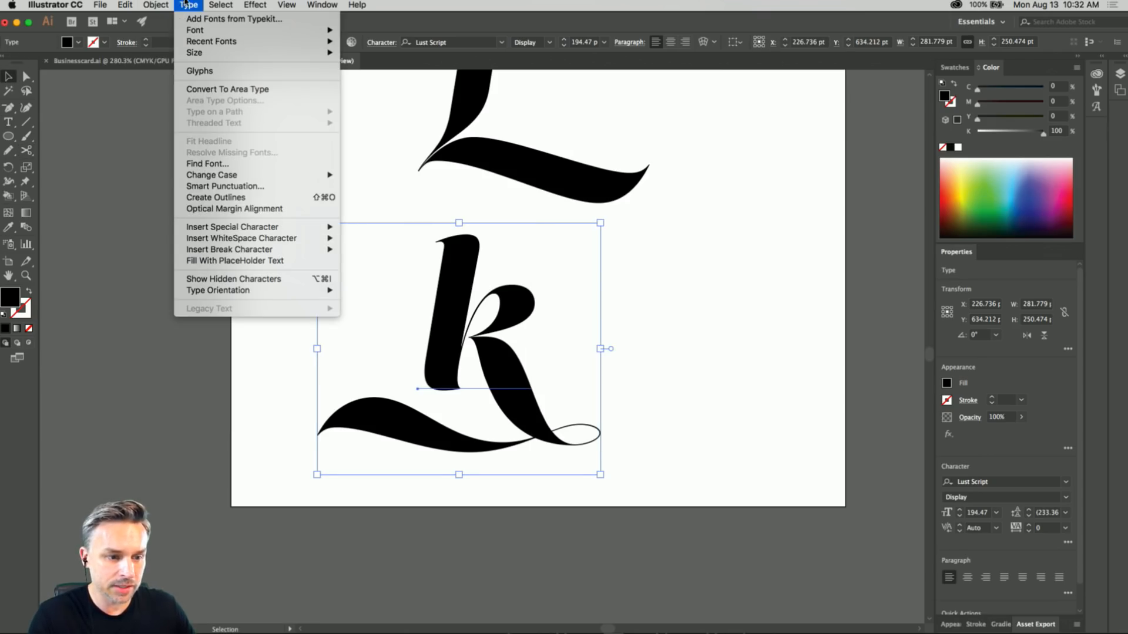
left_click(198, 200)
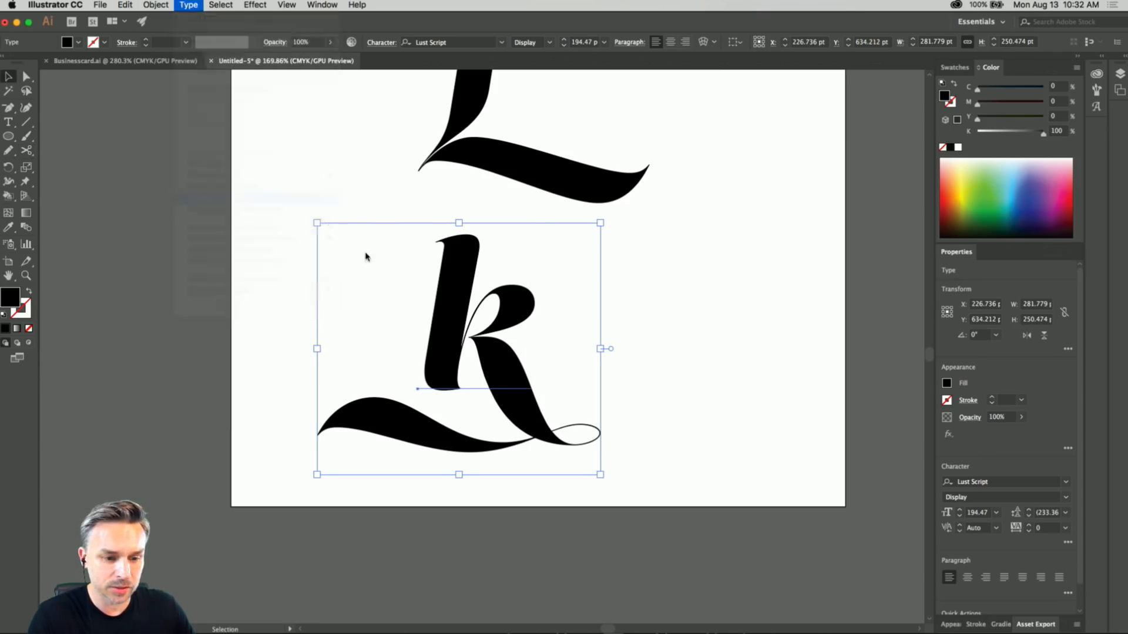
left_click(26, 76)
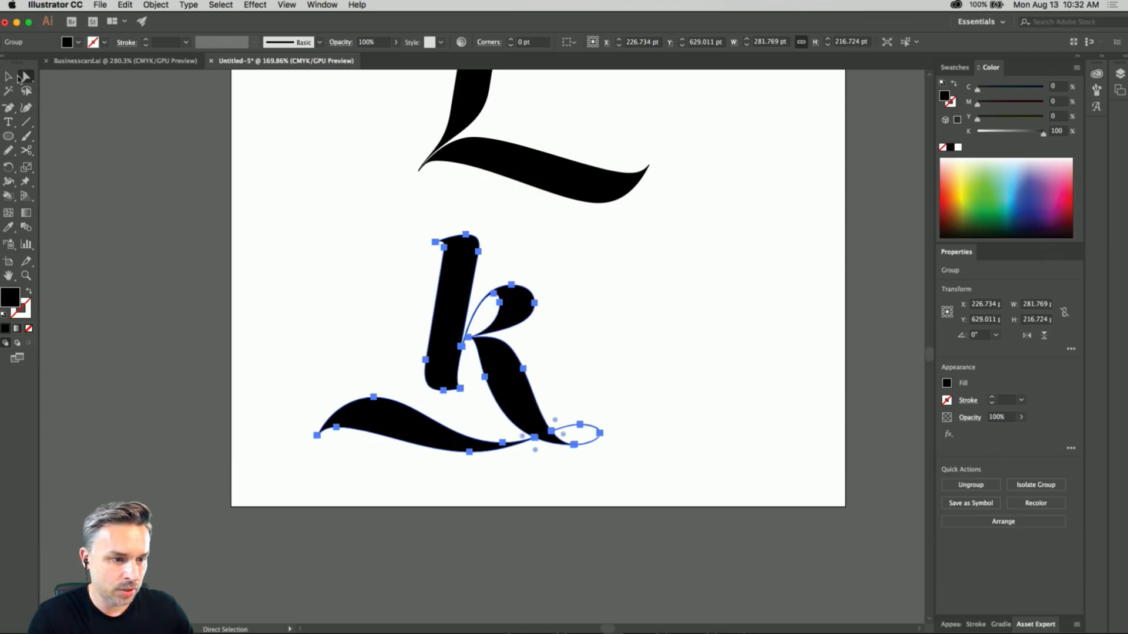
Draw a black-filled ellipse about 293 by 234 pt and position it over the main body of the k.
left_click(9, 136)
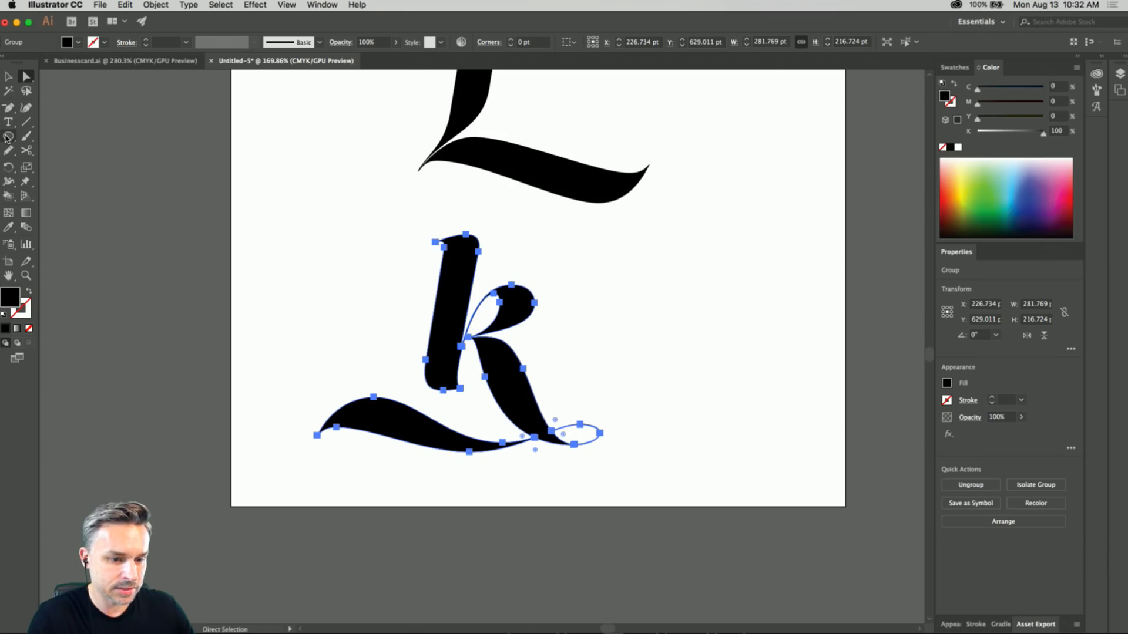
left_click_drag(394, 222, 667, 427)
key("v")
left_click_drag(449, 283, 420, 283)
left_click_drag(364, 221, 344, 192)
left_click_drag(387, 265, 405, 268)
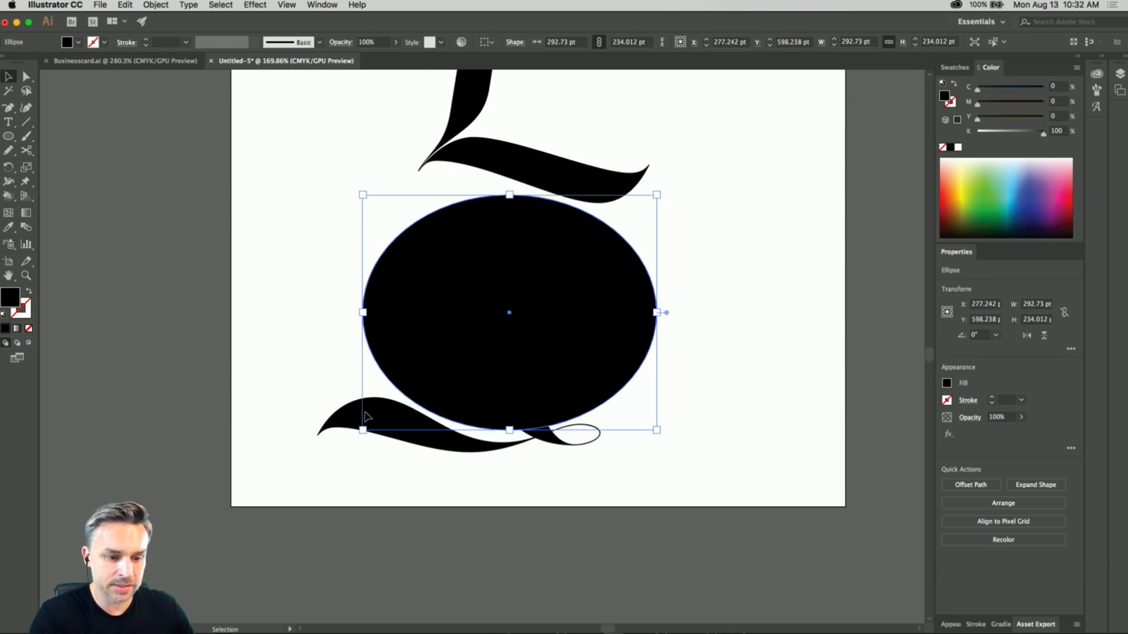
Subtract the black ellipse from the outlined k so only its bottom swash and small loop remain.
left_click(341, 424, "shift")
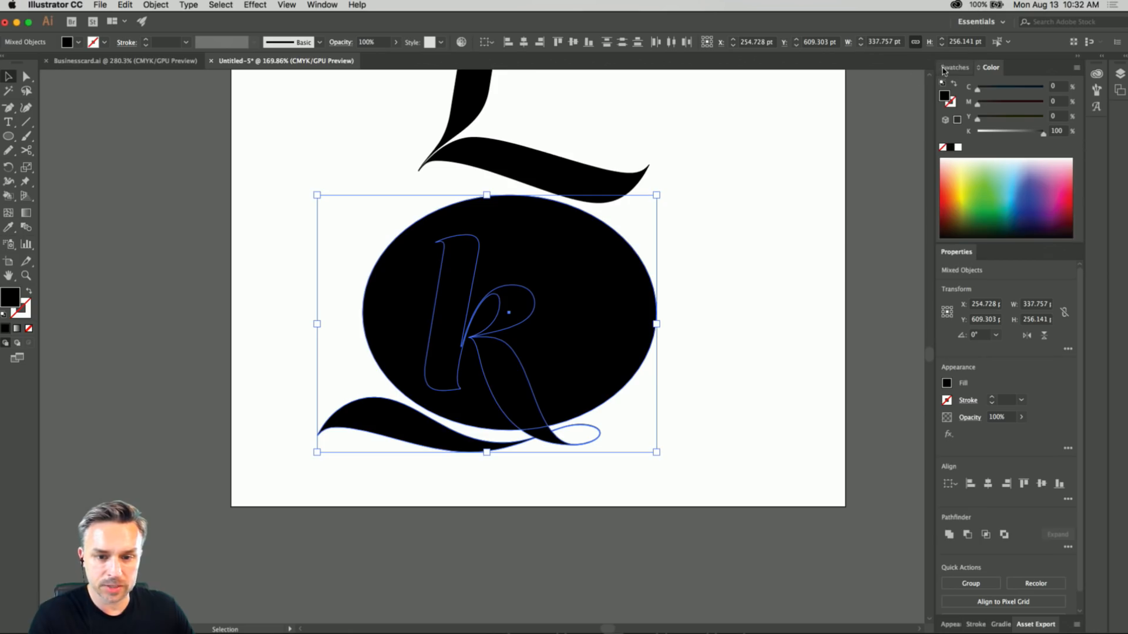
left_click(321, 5)
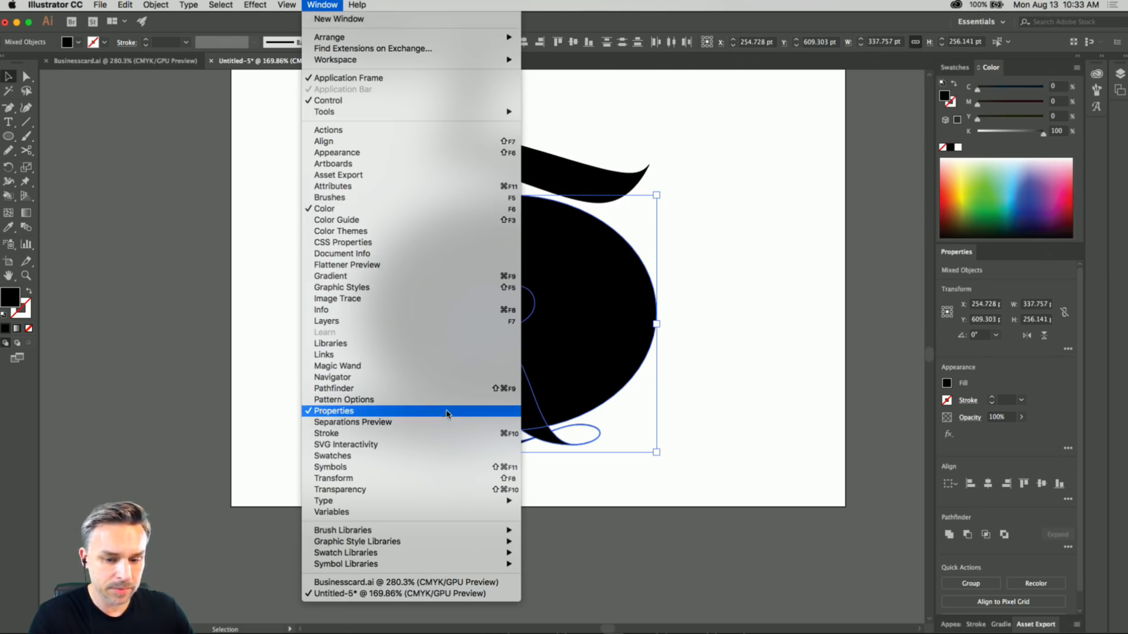
left_click(1097, 268)
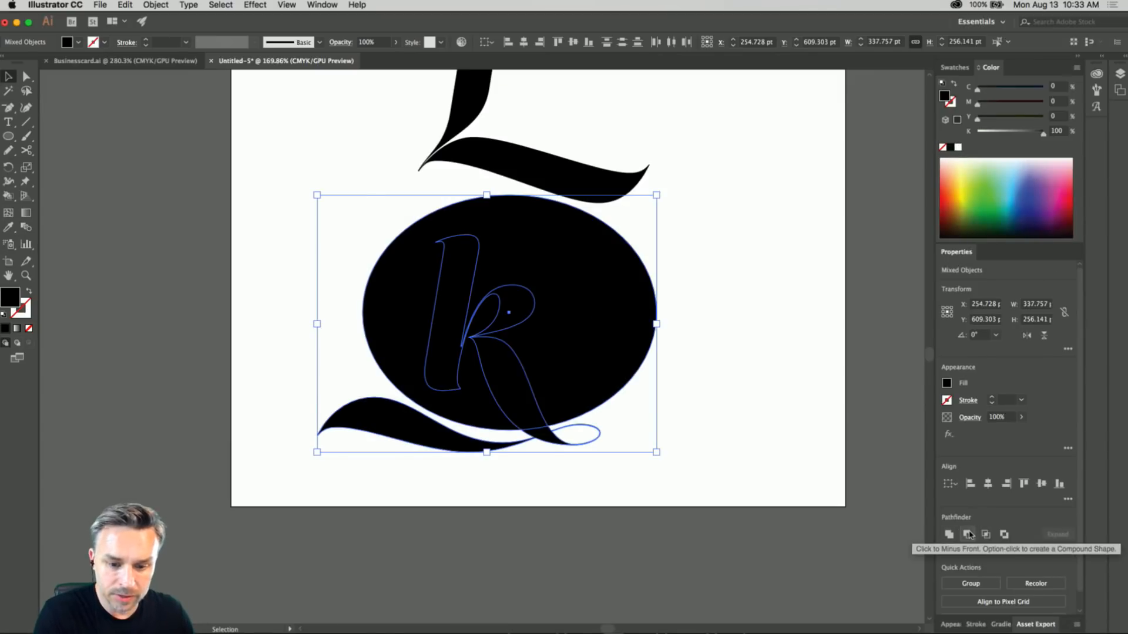
left_click(638, 309)
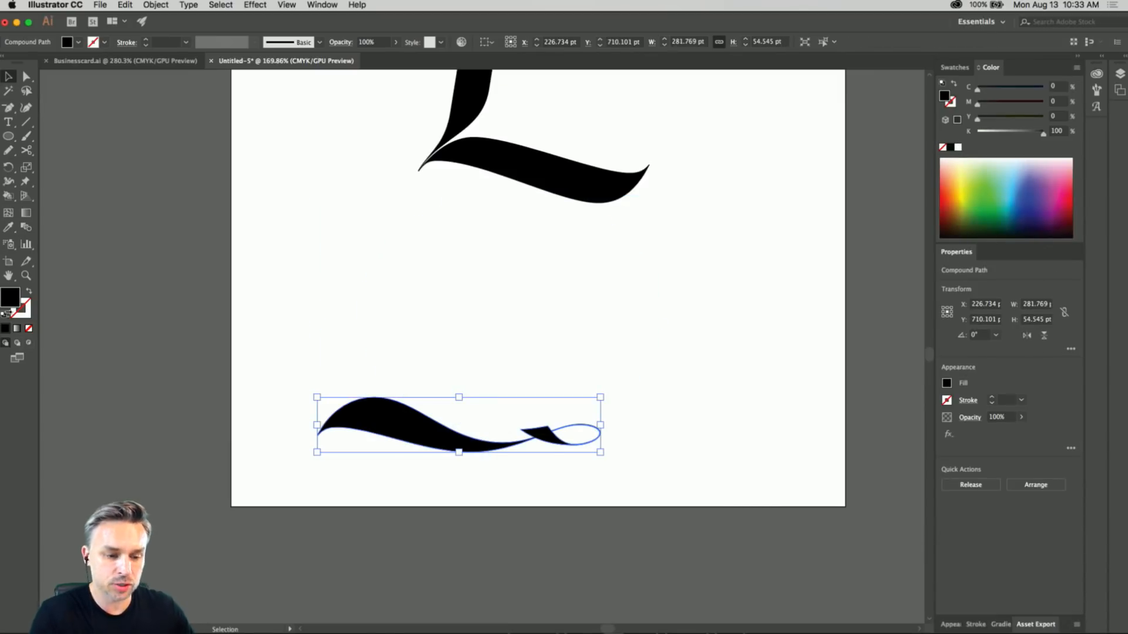
left_click(329, 284)
Move the cut k swash up the artboard to an empty spot just below the swash L.
scroll(358, 347, "up", 3)
left_click_drag(435, 507, 430, 357)
scroll(382, 277, "up", 5)
left_click_drag(441, 499, 447, 297)
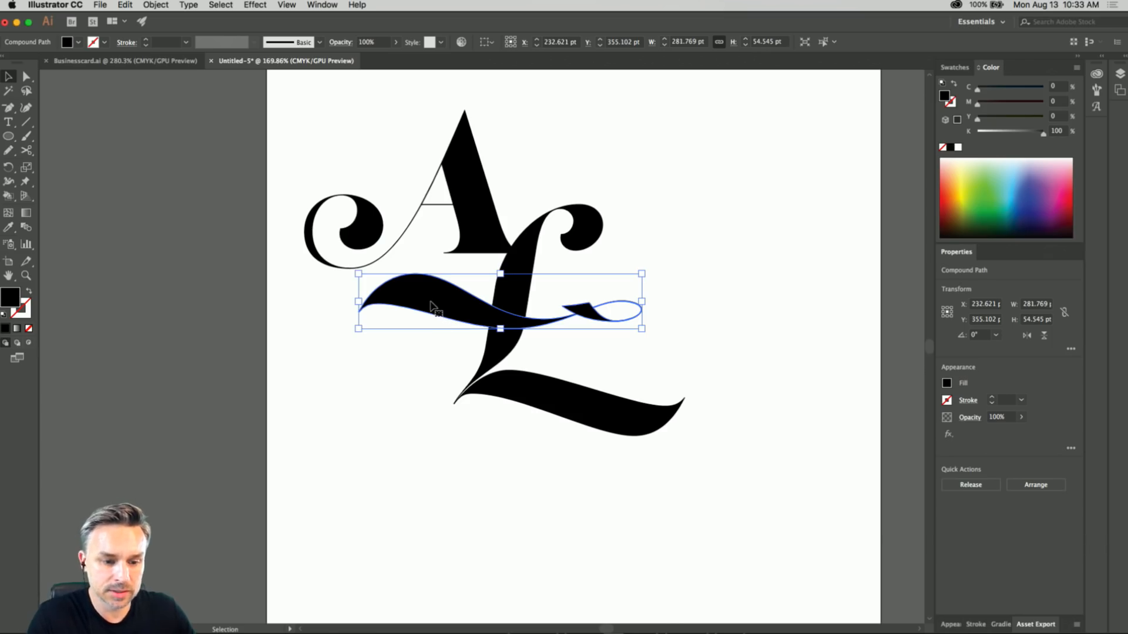
left_click_drag(432, 307, 426, 497)
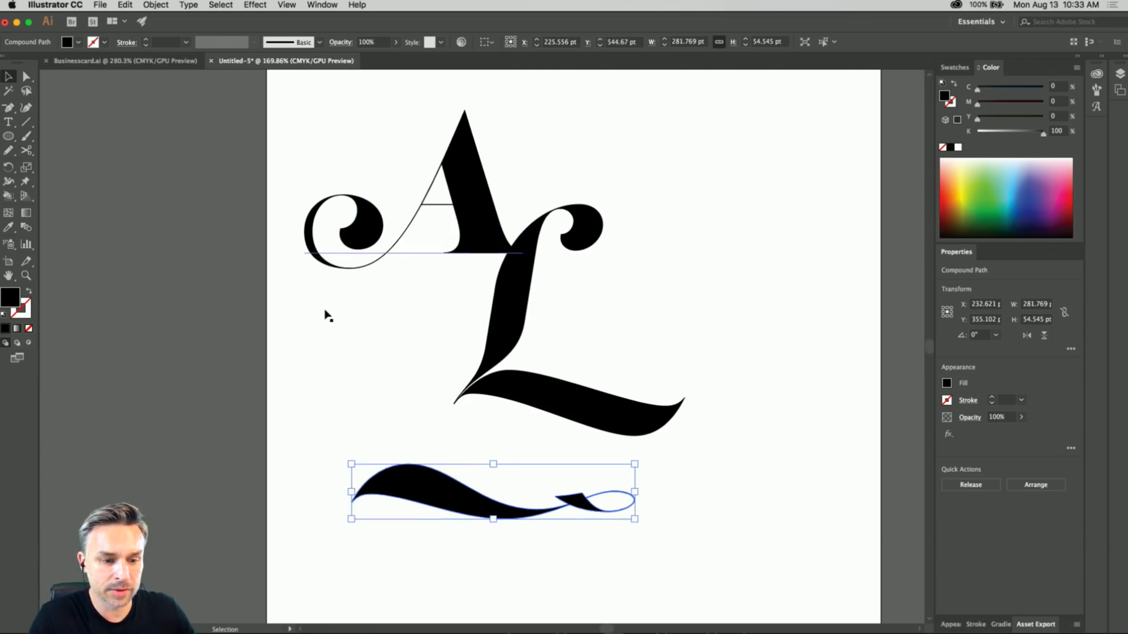
Convert the swash L to outlines, ungroup it and release its compound path.
left_click(506, 331)
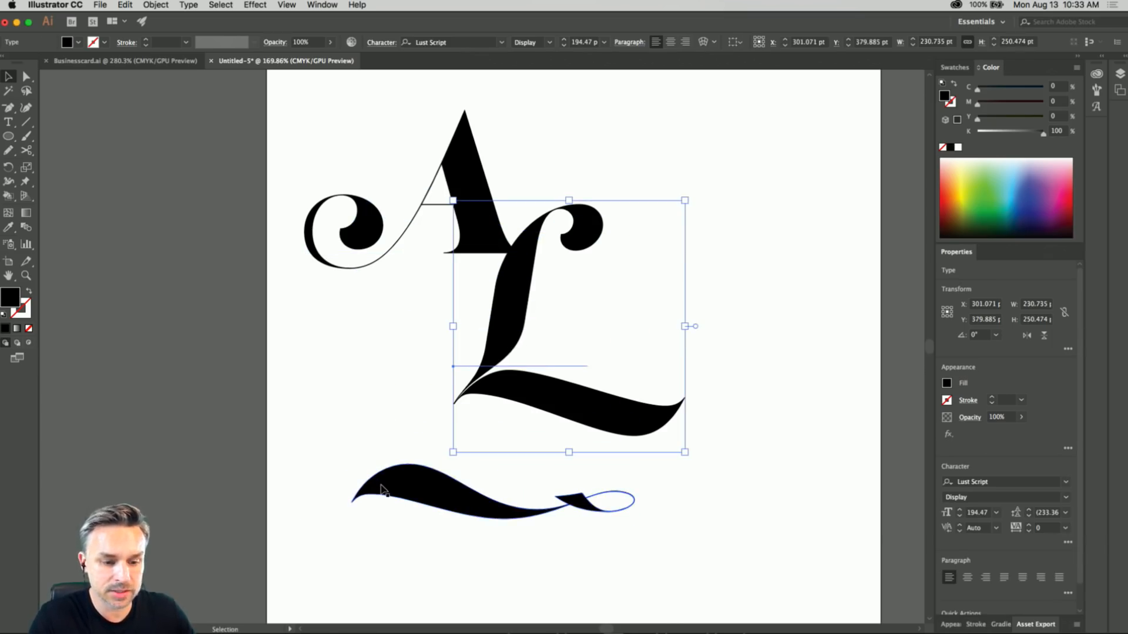
right_click(508, 294)
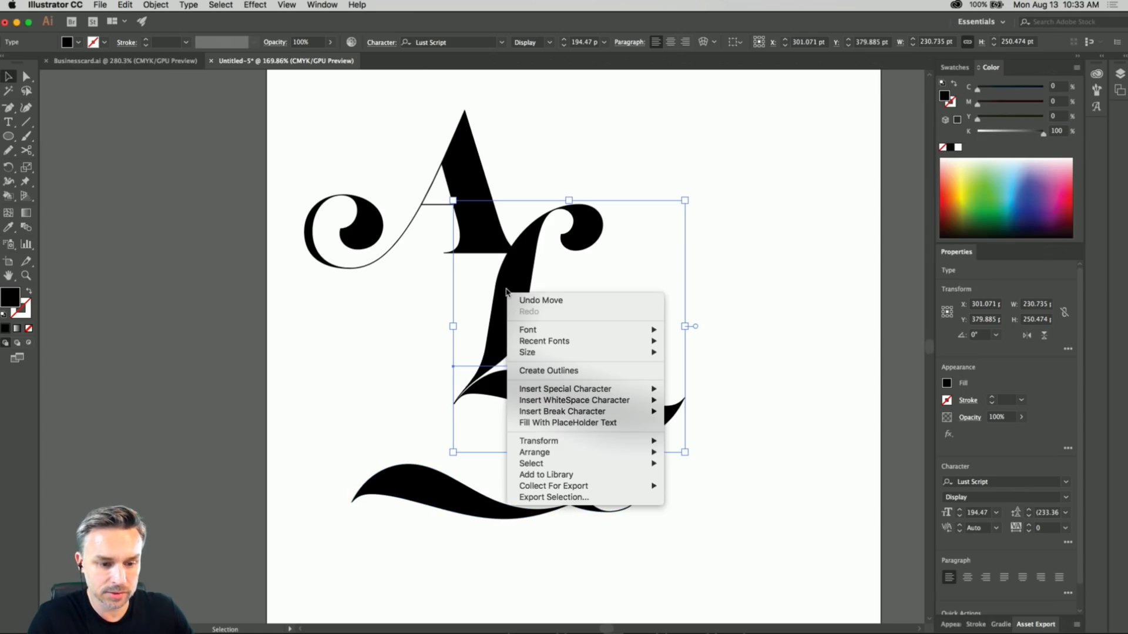
left_click(557, 371)
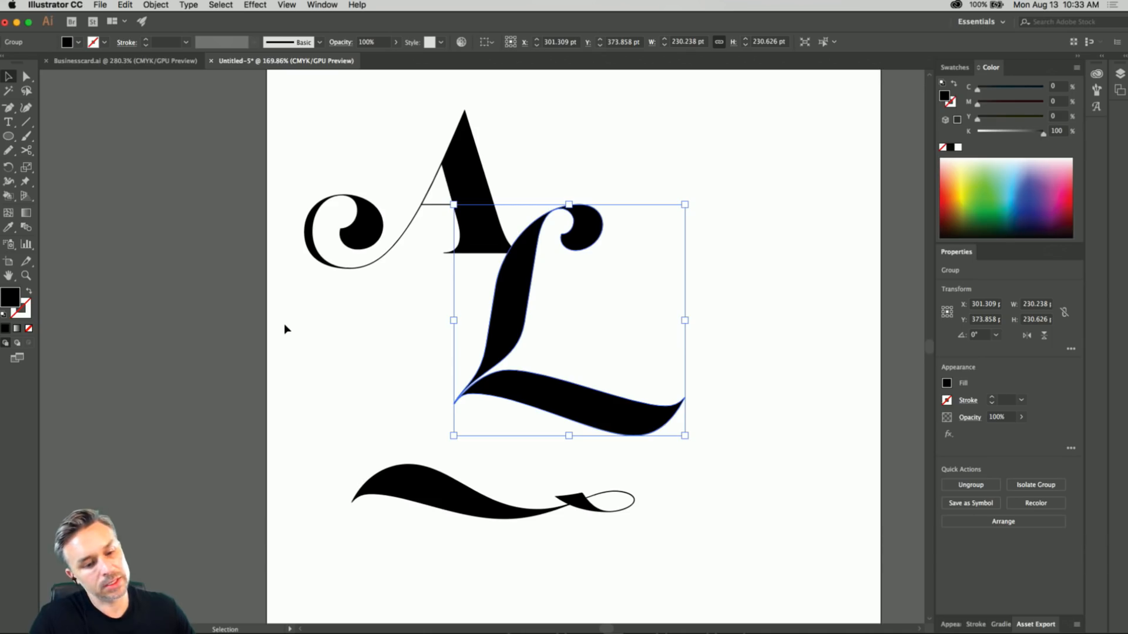
left_click(26, 77)
left_click(162, 287)
left_click(538, 397)
right_click(539, 397)
left_click(566, 492)
left_click(395, 327)
left_click(546, 404)
right_click(547, 404)
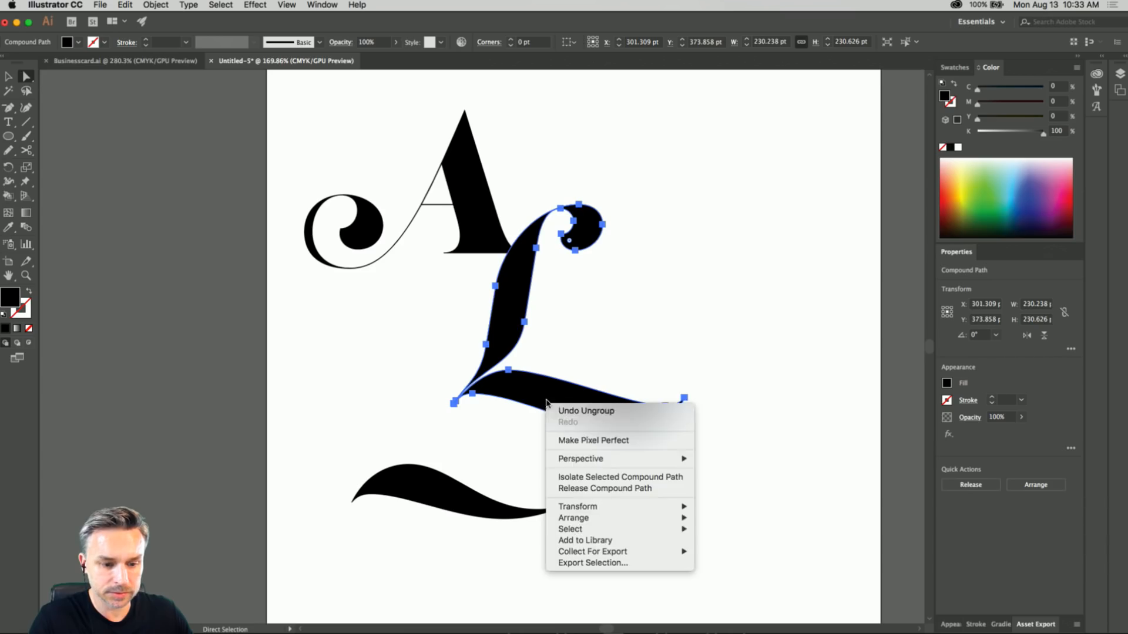
left_click(594, 493)
left_click(409, 323)
left_click(577, 387)
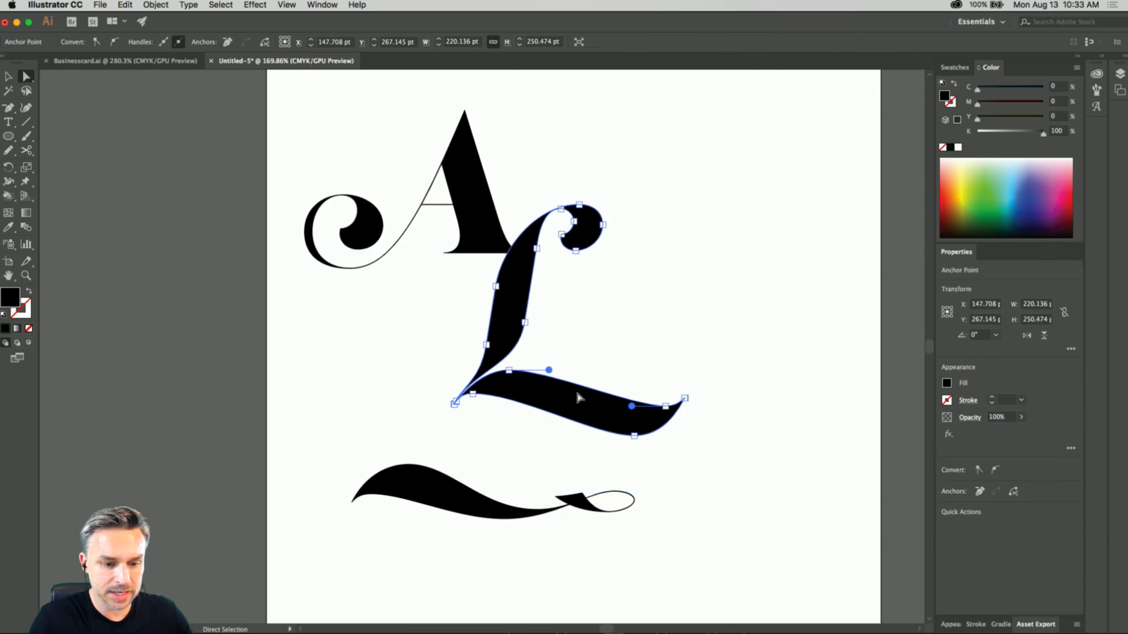
Examine the L's outline to see whether its stem and bottom tail are separate paths.
left_click(8, 78)
left_click(390, 329)
left_click(570, 404)
right_click(570, 401)
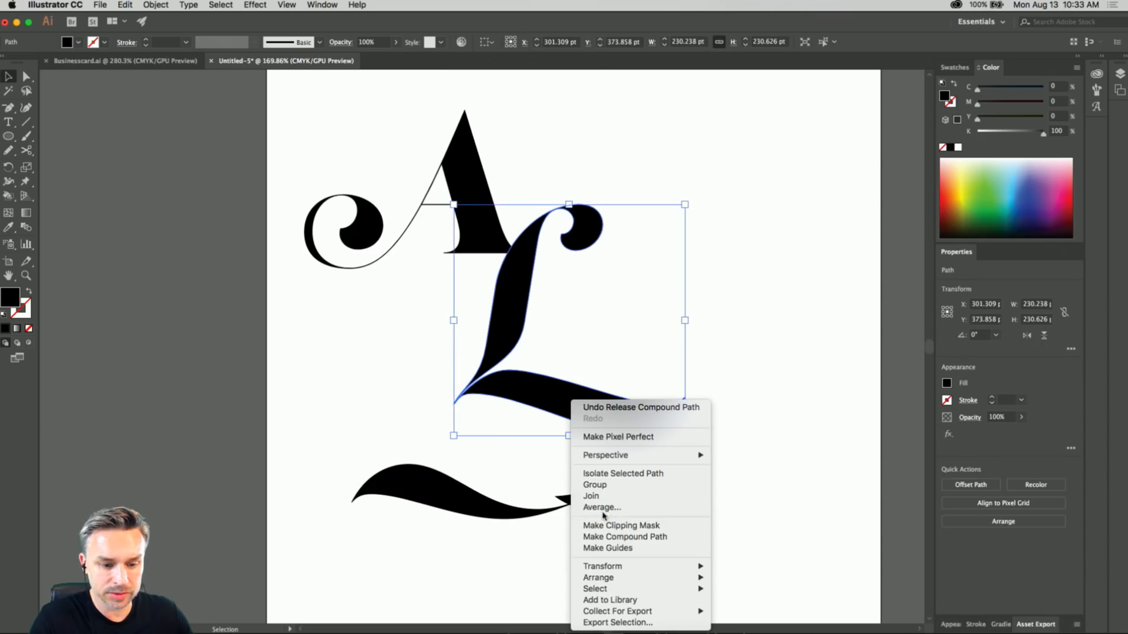
left_click(345, 367)
left_click(25, 77)
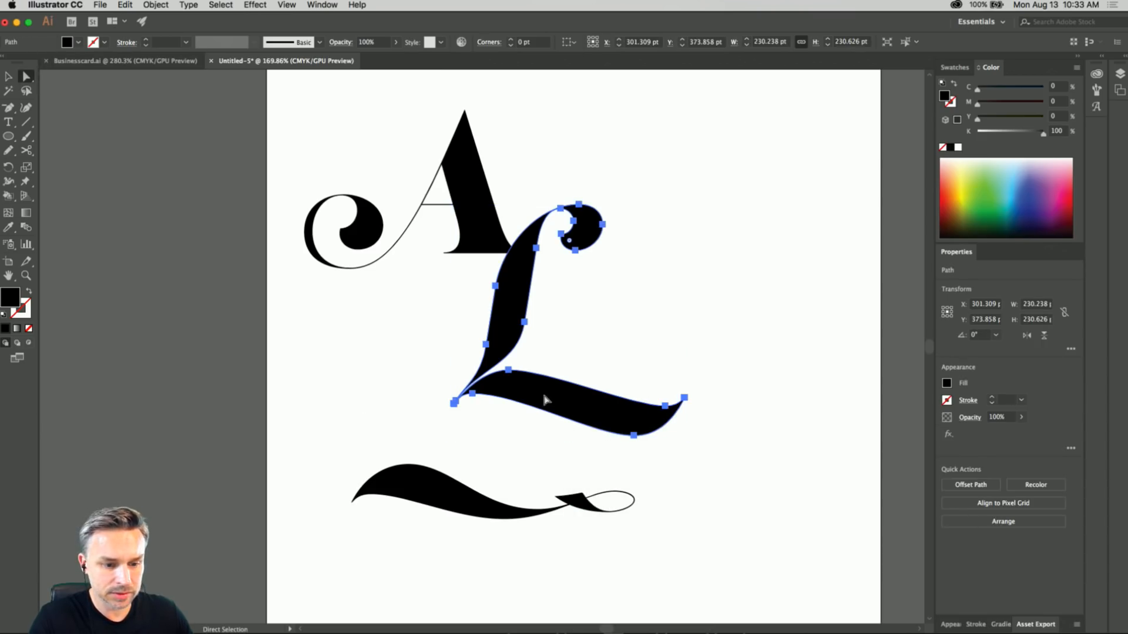
left_click(451, 404)
left_click(559, 404)
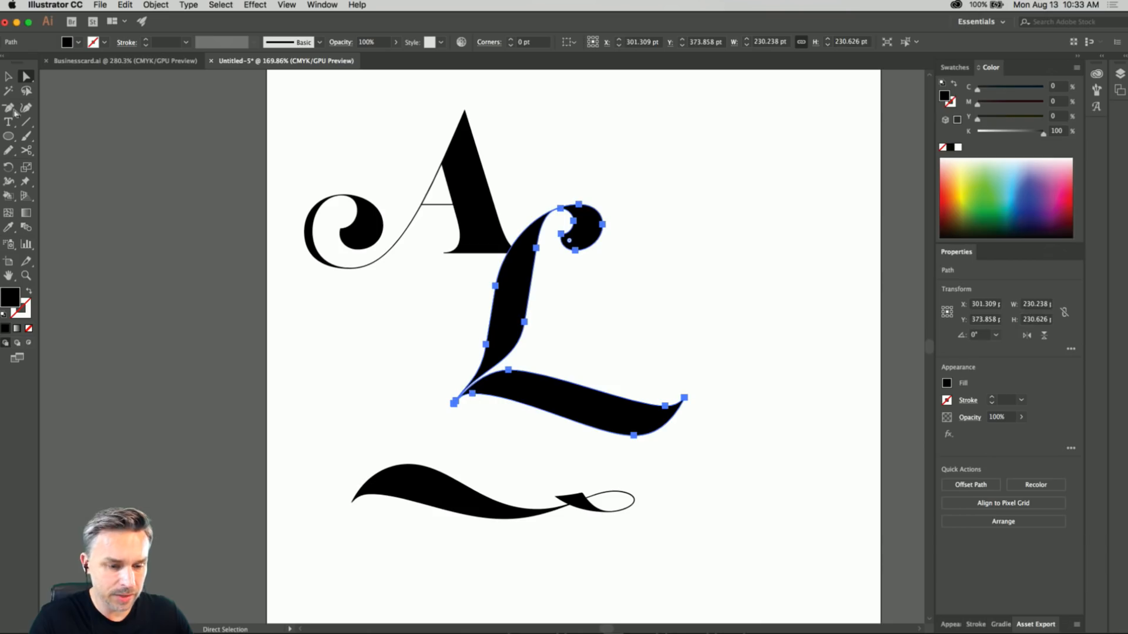
left_click(9, 77)
Draw an ellipse of 51.5 by 59.5 pt over the pointed junction of the L's stem and tail and subtract it.
scroll(467, 391, "up", 2)
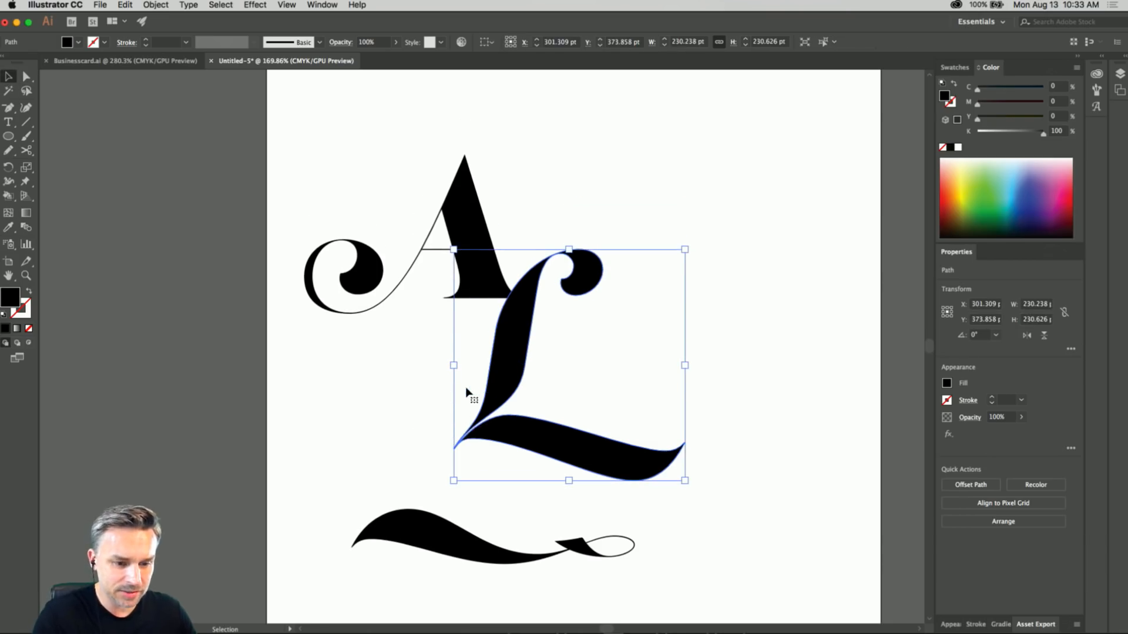
key("super+equal")
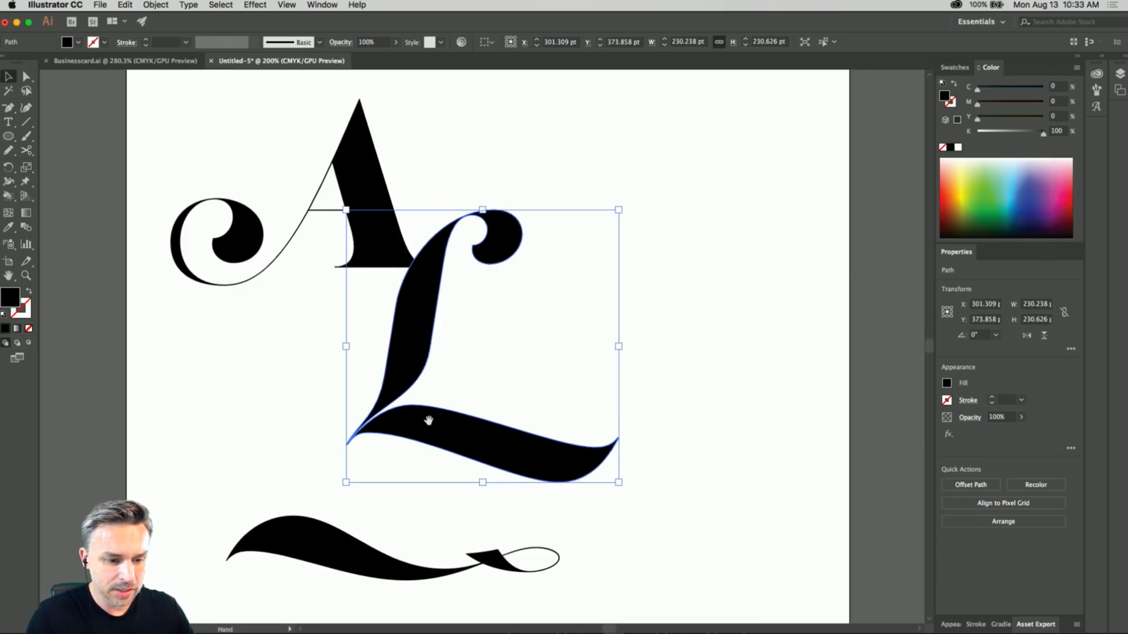
scroll(429, 424, "down", 4)
left_click(9, 135)
left_click_drag(331, 308, 392, 378)
left_click(8, 77)
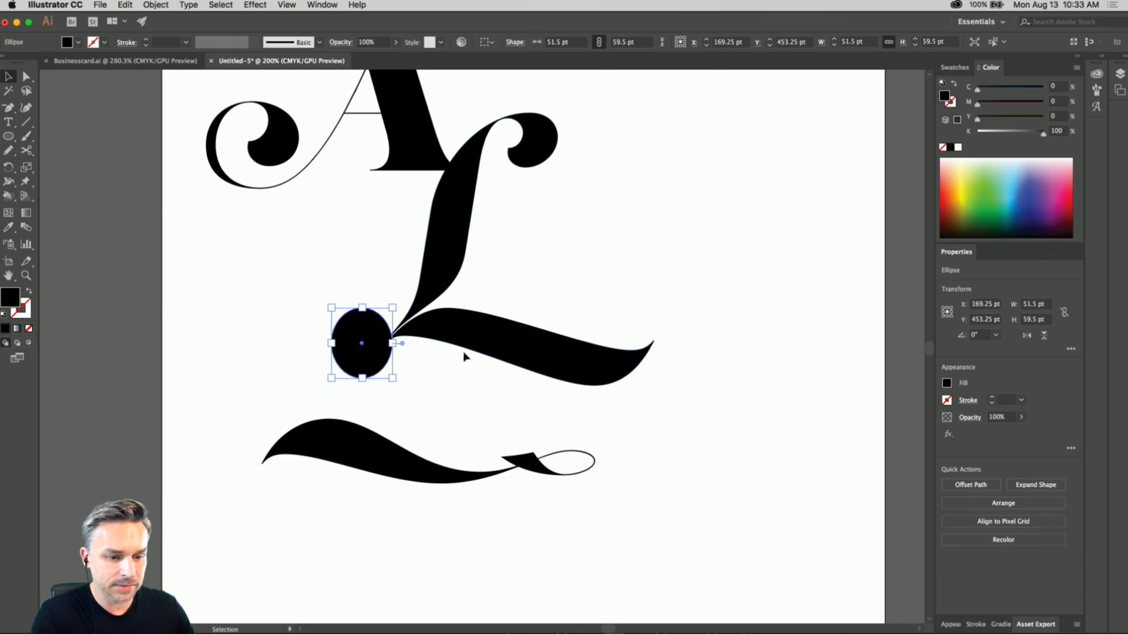
left_click(518, 336)
left_click(966, 535)
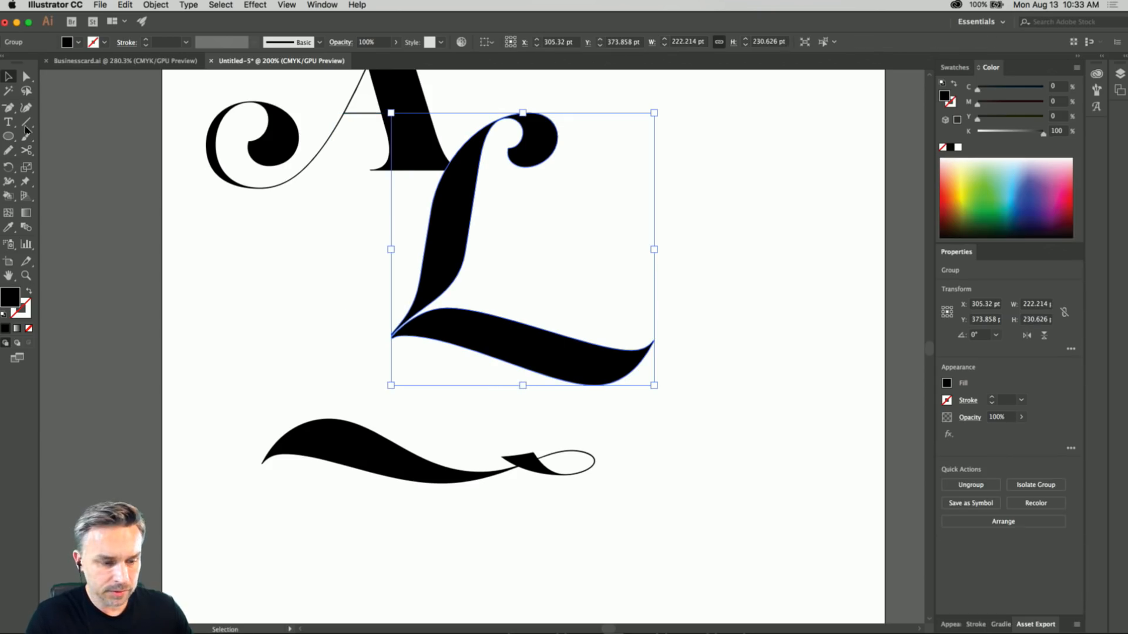
Select only the L's tail stroke and move it down and to the right, away from the stem.
left_click(26, 77)
left_click(239, 307)
left_click(397, 338)
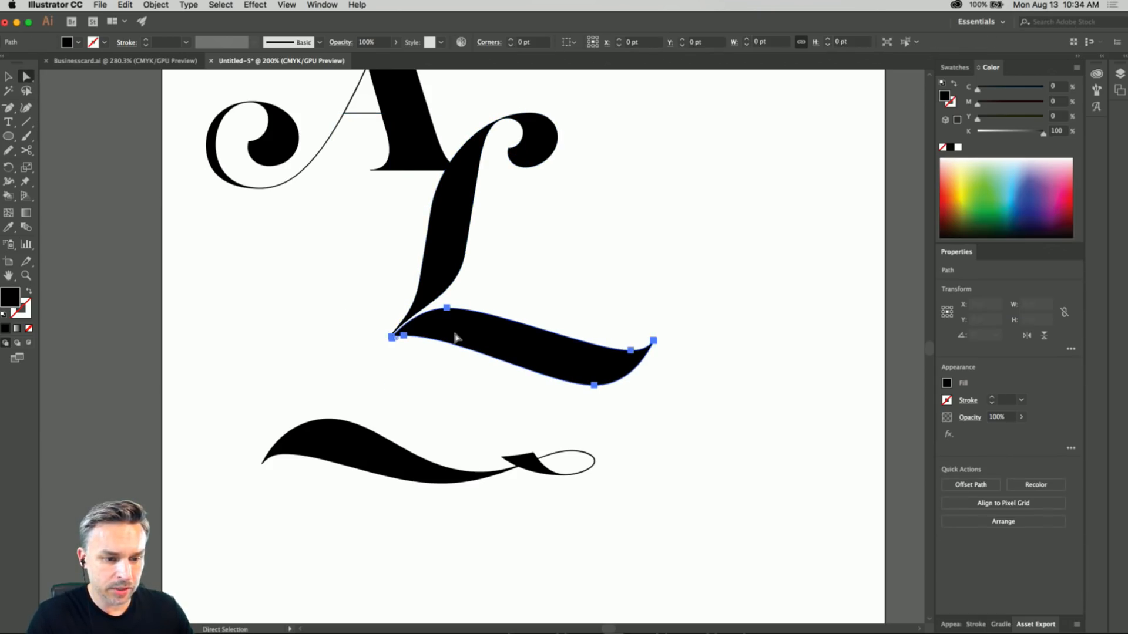
left_click(10, 77)
left_click_drag(458, 319, 661, 469)
Try the k swash against the L's stem, and ungroup the L's stem and tail stroke.
left_click_drag(300, 439, 337, 309)
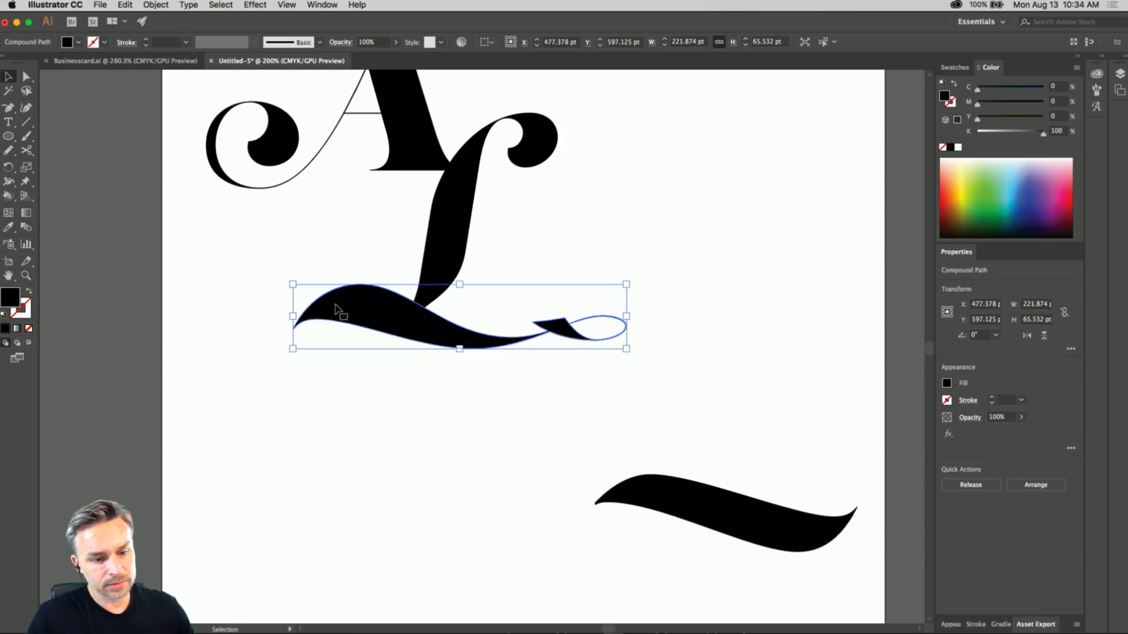
left_click_drag(670, 496, 582, 382)
key("super+z")
right_click(662, 491)
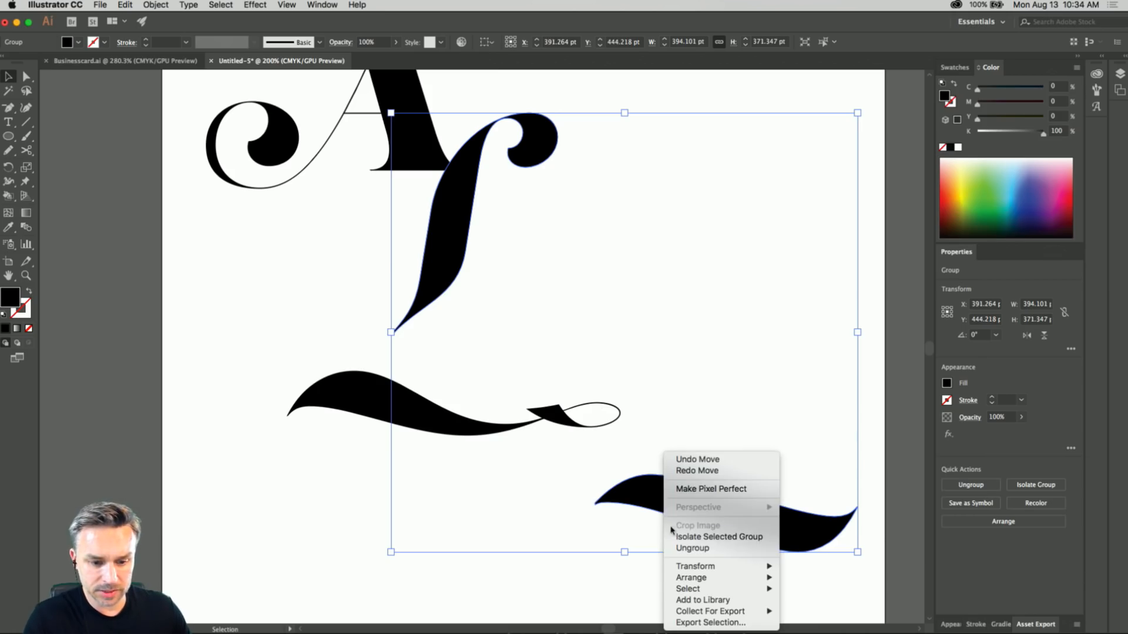
left_click(677, 549)
left_click(488, 573)
Try combining a reduced tail stroke with the k swash on the L's stem, and undo the attempt.
left_click_drag(678, 497, 503, 295)
left_click_drag(372, 411, 397, 321)
left_click_drag(509, 303, 529, 269)
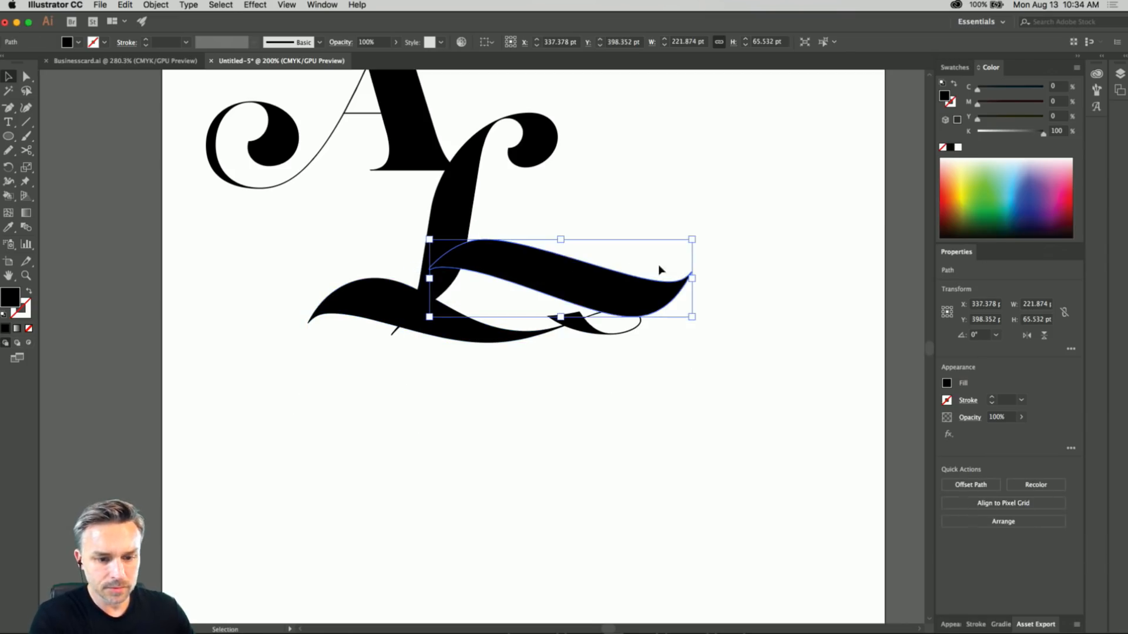
left_click_drag(693, 238, 612, 257)
left_click_drag(407, 314, 354, 305)
key("super+z")
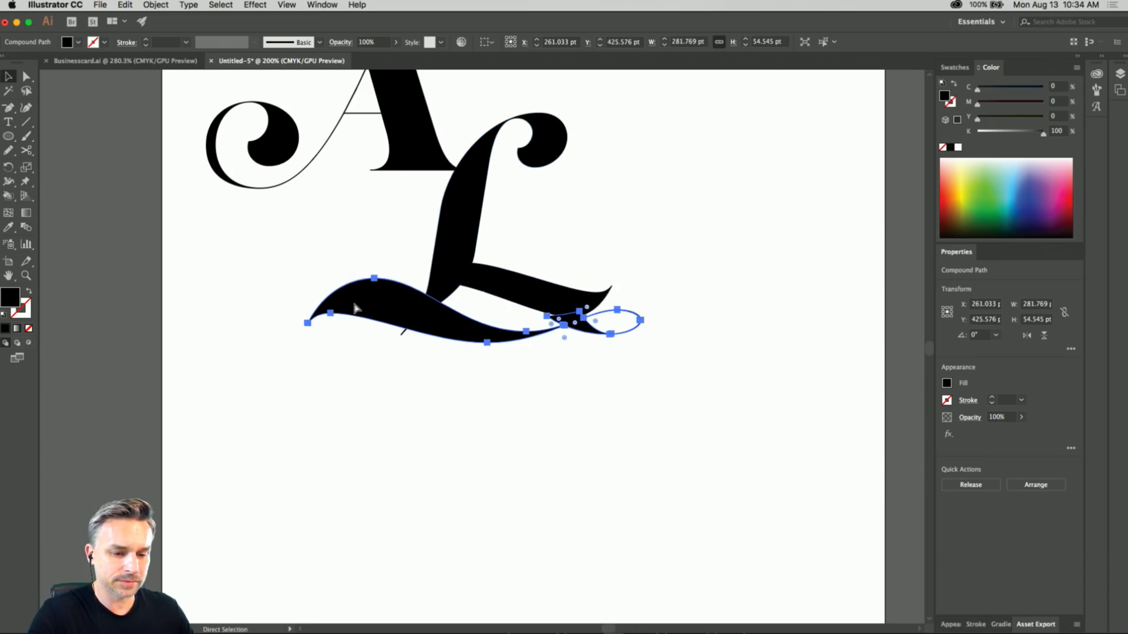
key("super+z")
key("super+z")
Try the k swash across the top of the A and set the tail stroke at the L's base.
left_click(387, 393)
left_click_drag(336, 223, 371, 420)
left_click_drag(407, 516, 350, 236)
left_click_drag(534, 466, 499, 536)
left_click(323, 466)
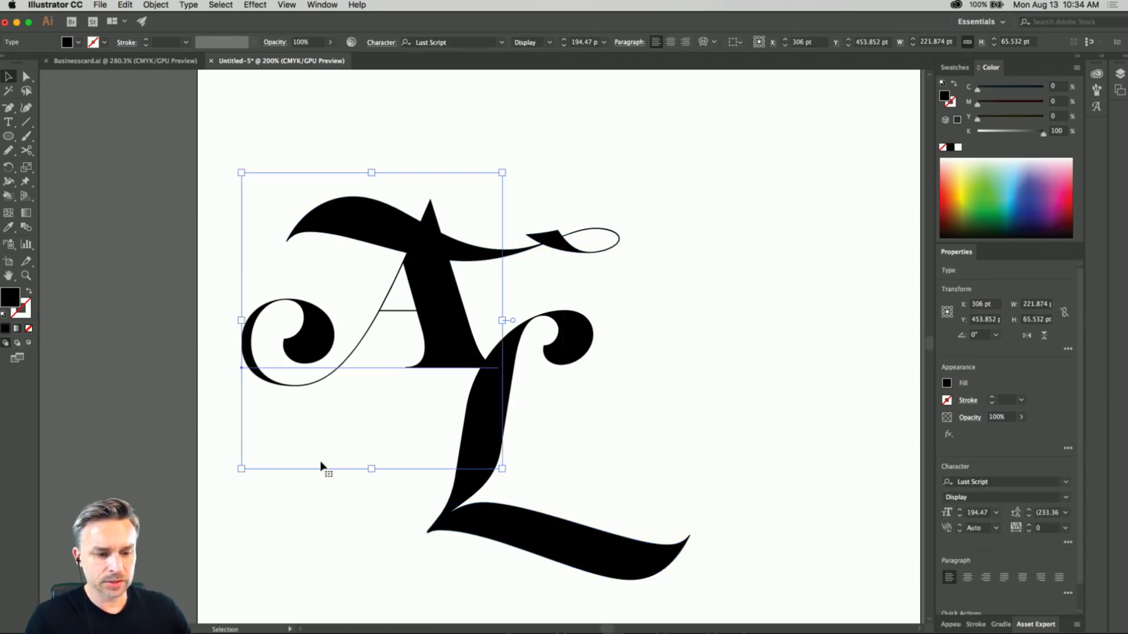
Place the k swash across the base of the L's stem and move the original tail stroke aside to the left.
left_click_drag(340, 219, 437, 506)
left_click(481, 397)
left_click(387, 439)
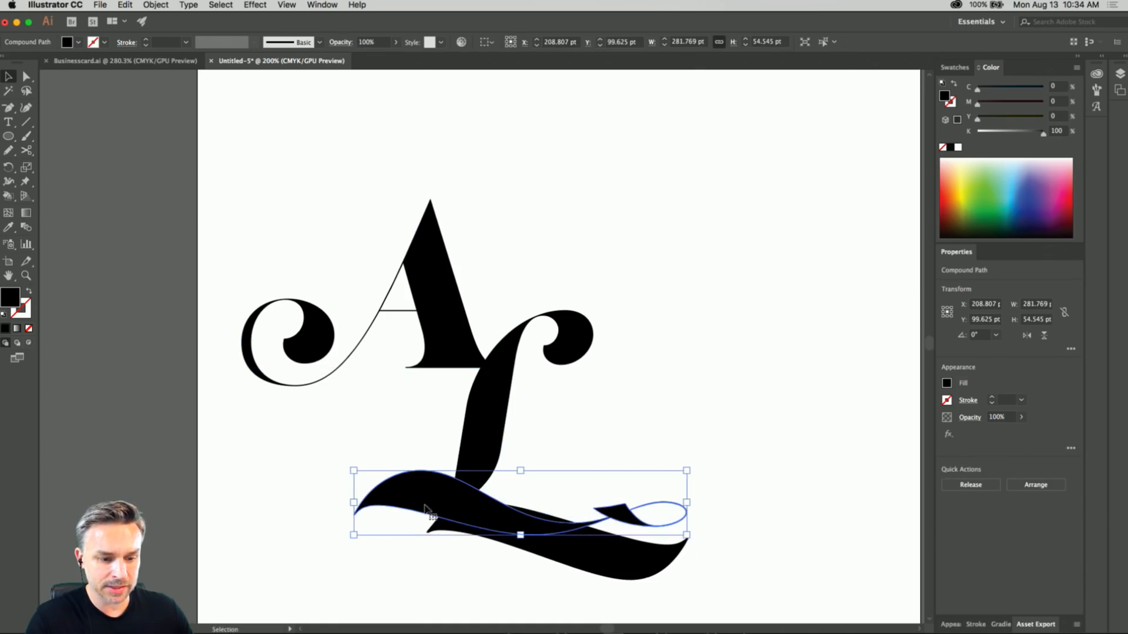
left_click_drag(575, 562, 319, 587)
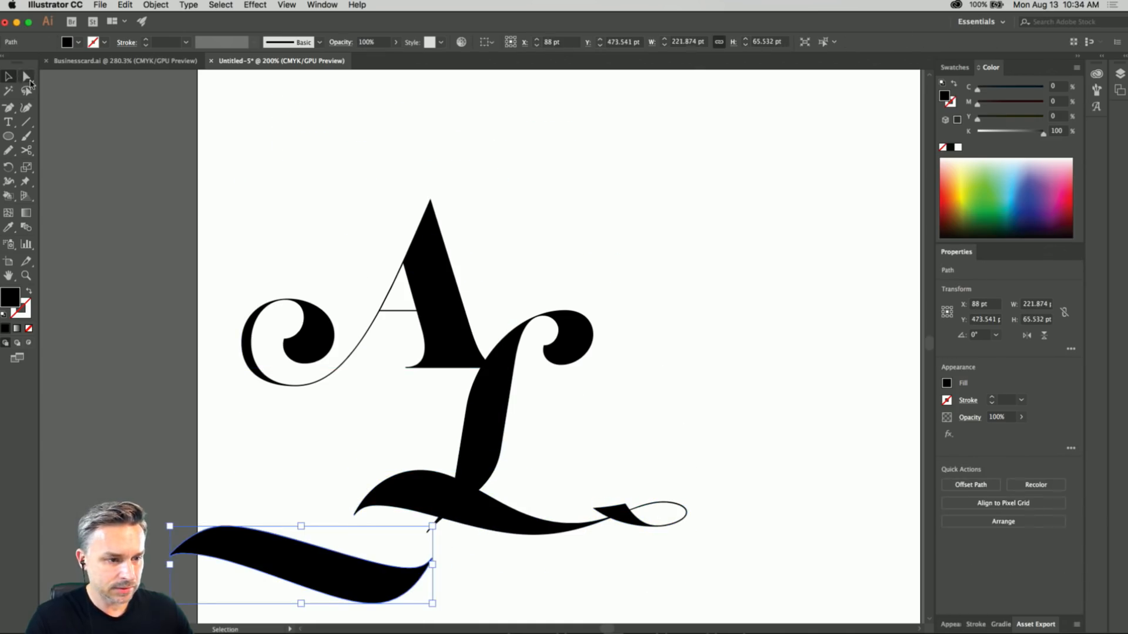
Lengthen the small cut stroke beside the k swash's loop by moving its two end anchor points up and to the left.
left_click(28, 77)
left_click_drag(605, 515, 560, 472)
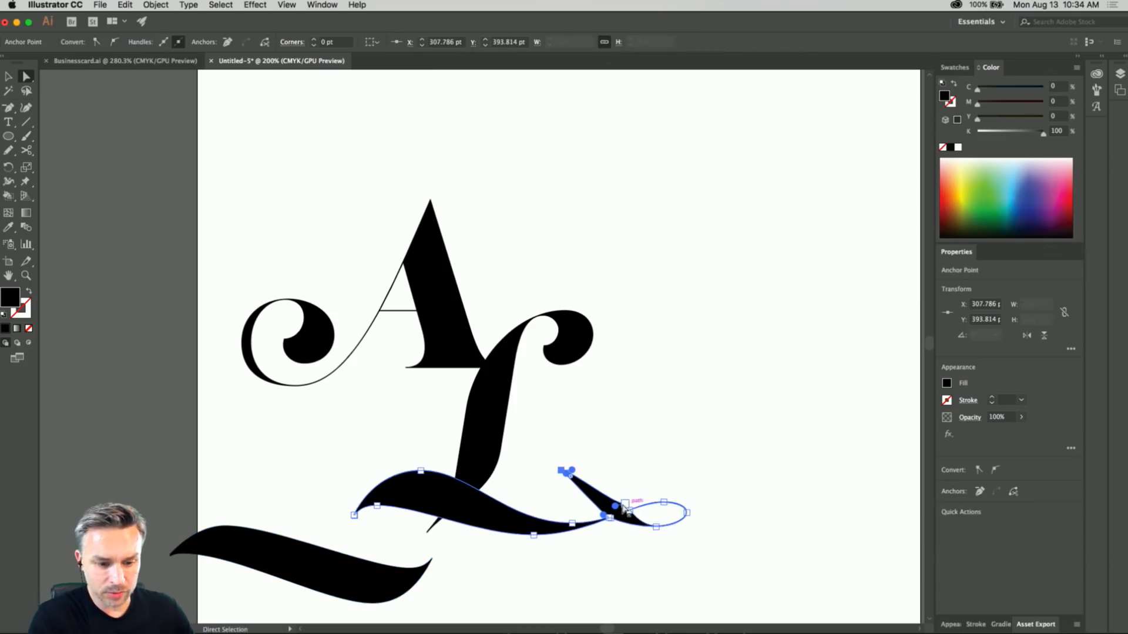
left_click_drag(628, 510, 598, 475)
key("v")
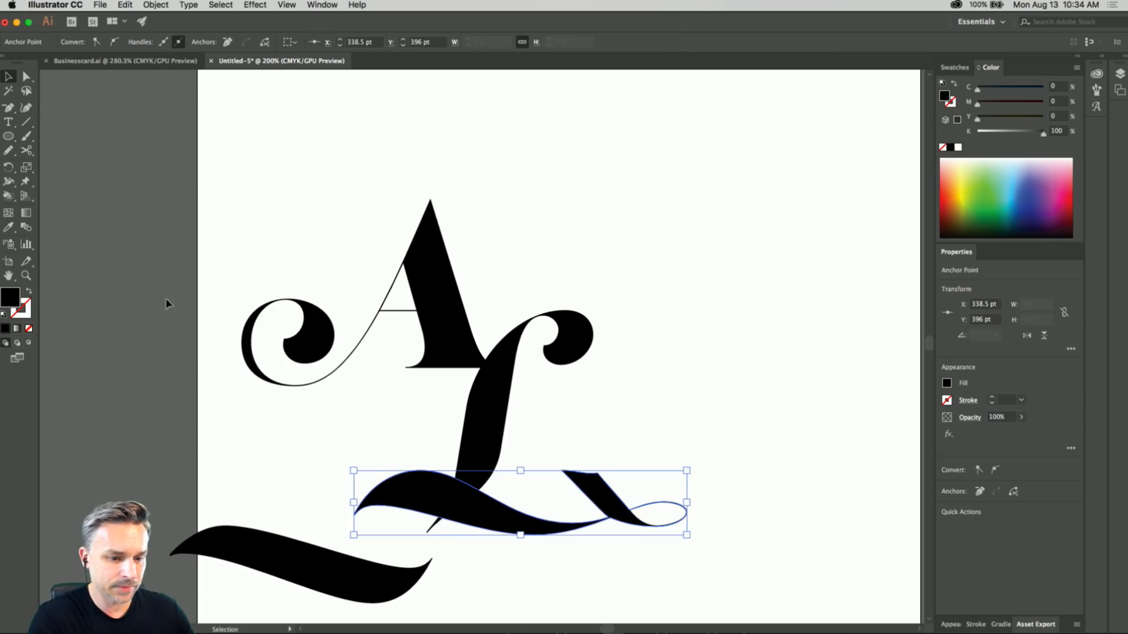
Nudge the k swash up on the L's stem and move the spare tail stroke farther away from the lettering.
left_click(304, 410)
left_click_drag(409, 480, 403, 471)
left_click(295, 236)
left_click(247, 530)
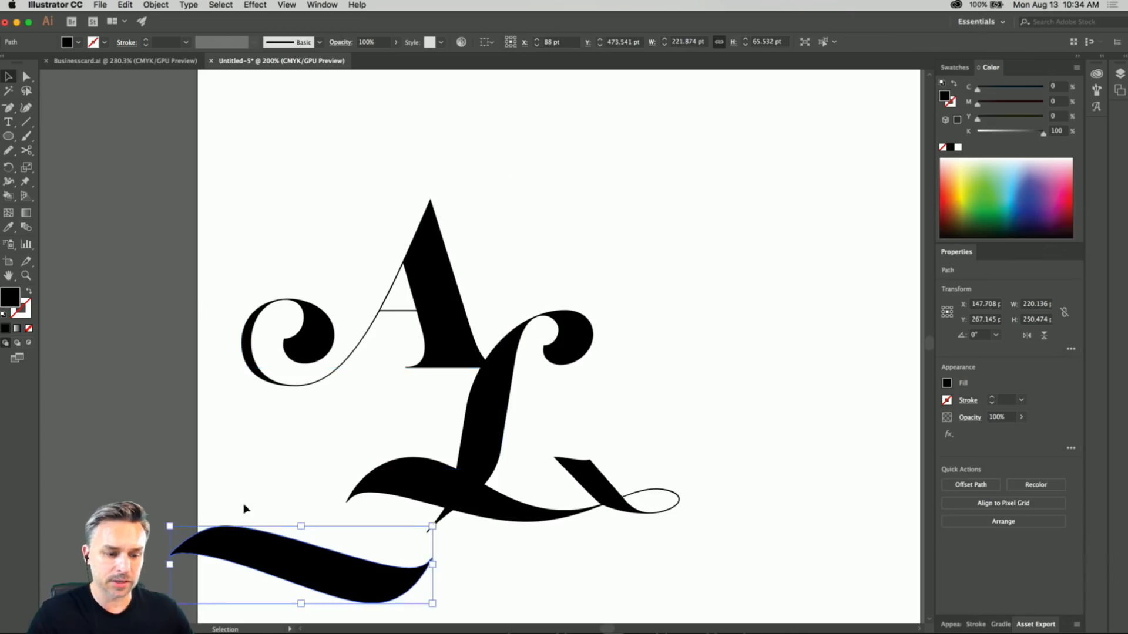
left_click_drag(249, 402, 235, 305)
left_click_drag(231, 469, 136, 515)
Select the whole A and L lettering, display the libraries and try to place the artwork in the Bauhaus library.
left_click_drag(221, 126, 708, 449)
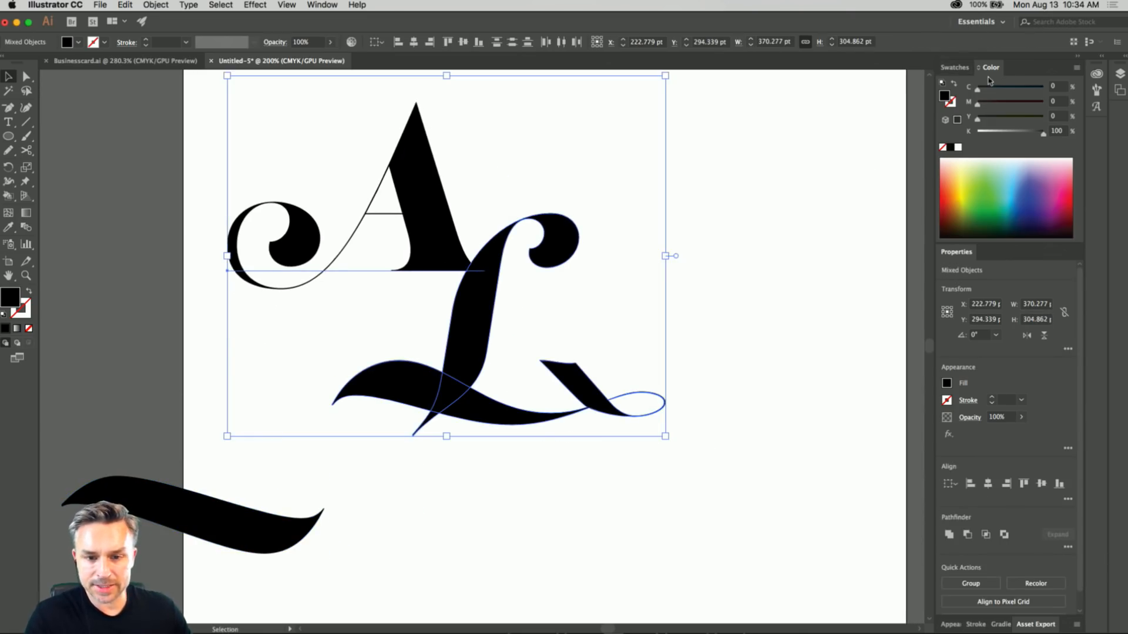
left_click(1103, 58)
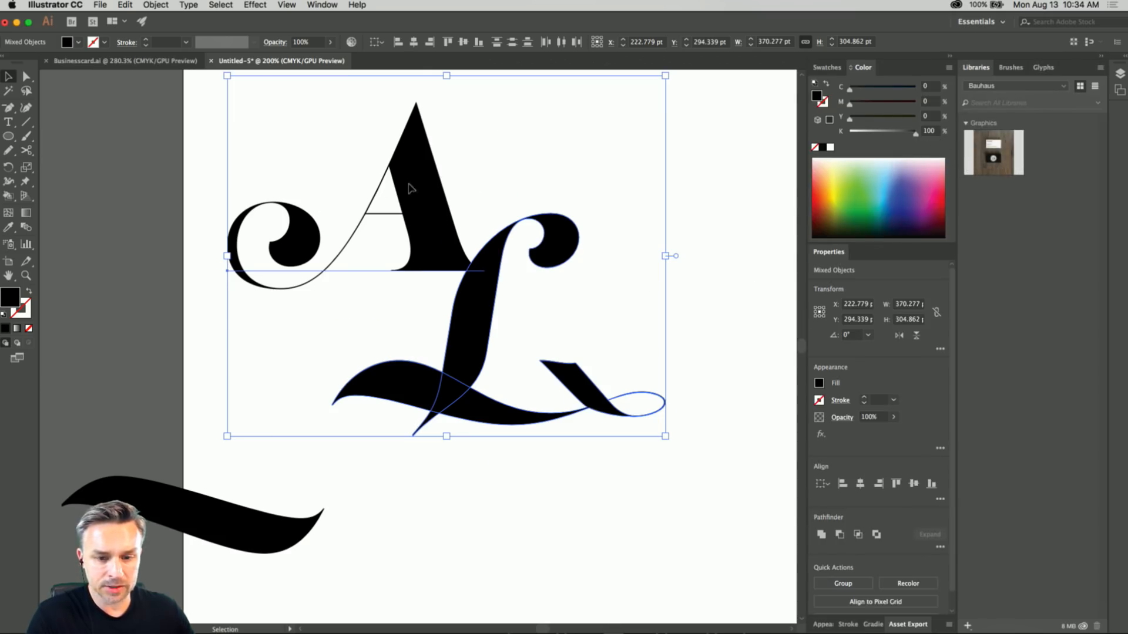
left_click_drag(411, 189, 1007, 319)
left_click_drag(871, 278, 437, 197)
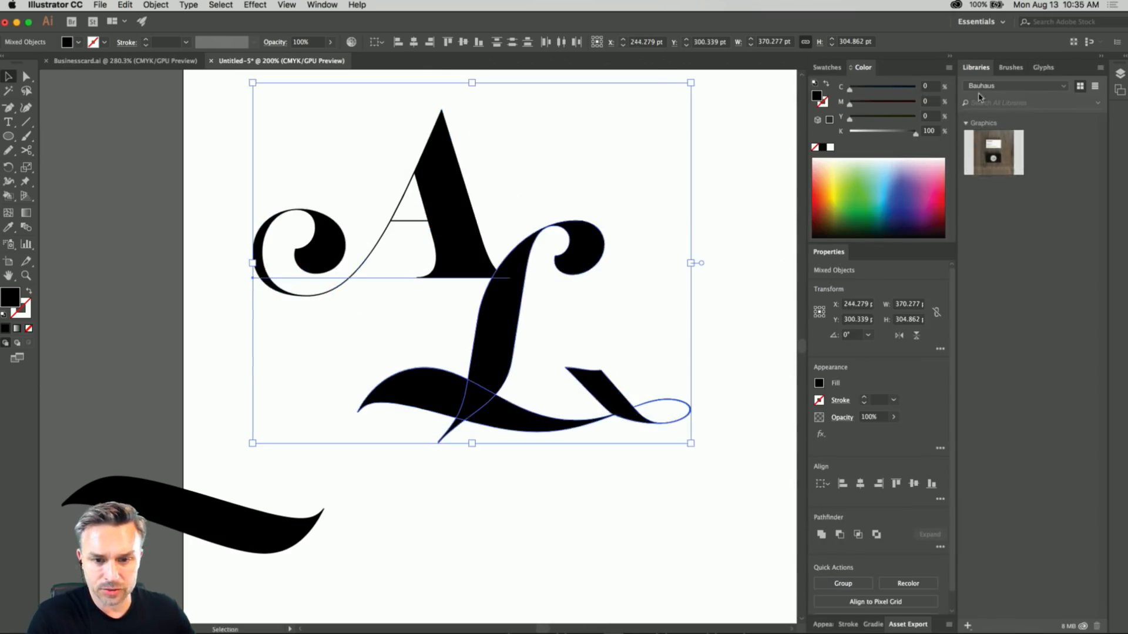
Switch to the Misc library and add the selected lettering to it as a graphic, leaving out the fill color.
left_click(1013, 86)
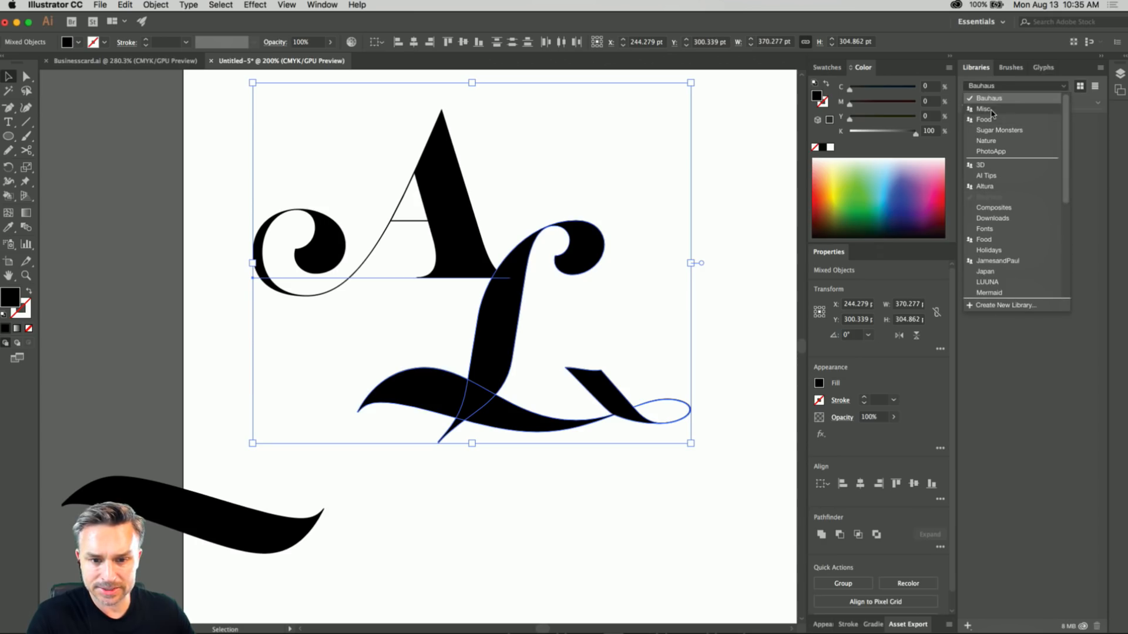
left_click(983, 108)
left_click_drag(462, 193, 1060, 315)
left_click_drag(984, 484, 474, 168)
left_click(968, 626)
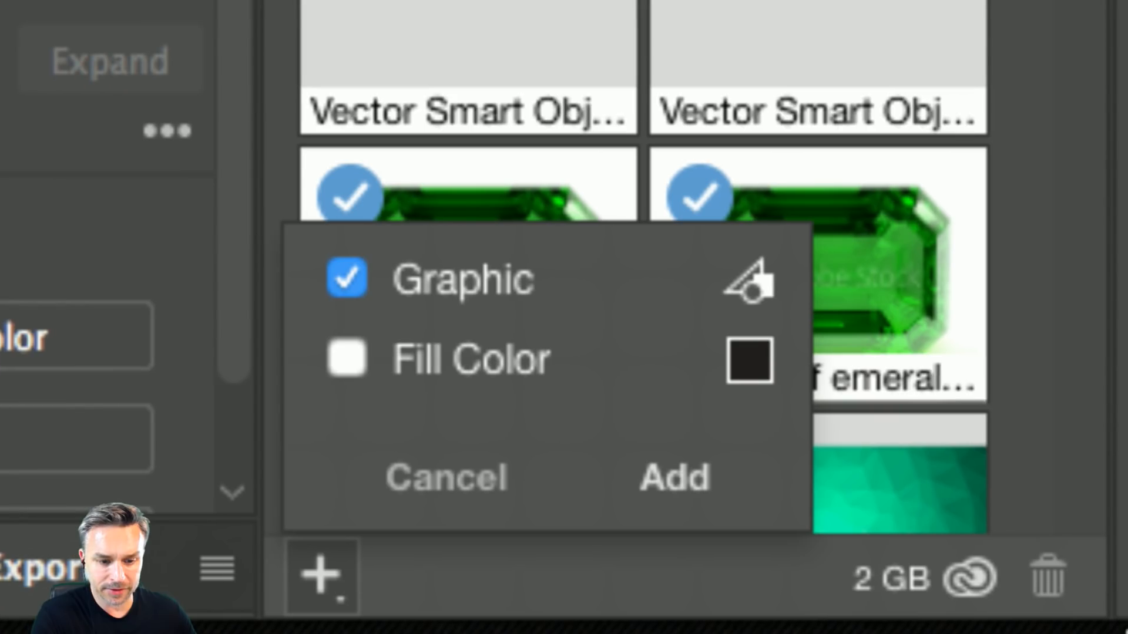
left_click(675, 479)
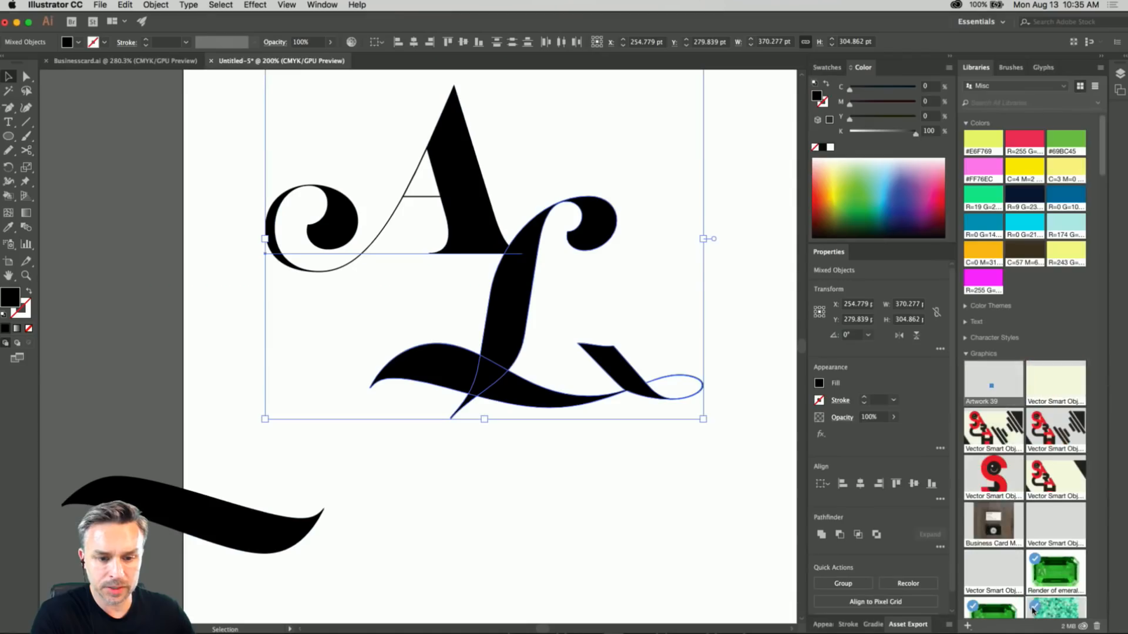
Deselect the lettering, switch to InDesign and show the whole business card with the purple banner.
left_click(156, 213)
mouse_move(405, 632)
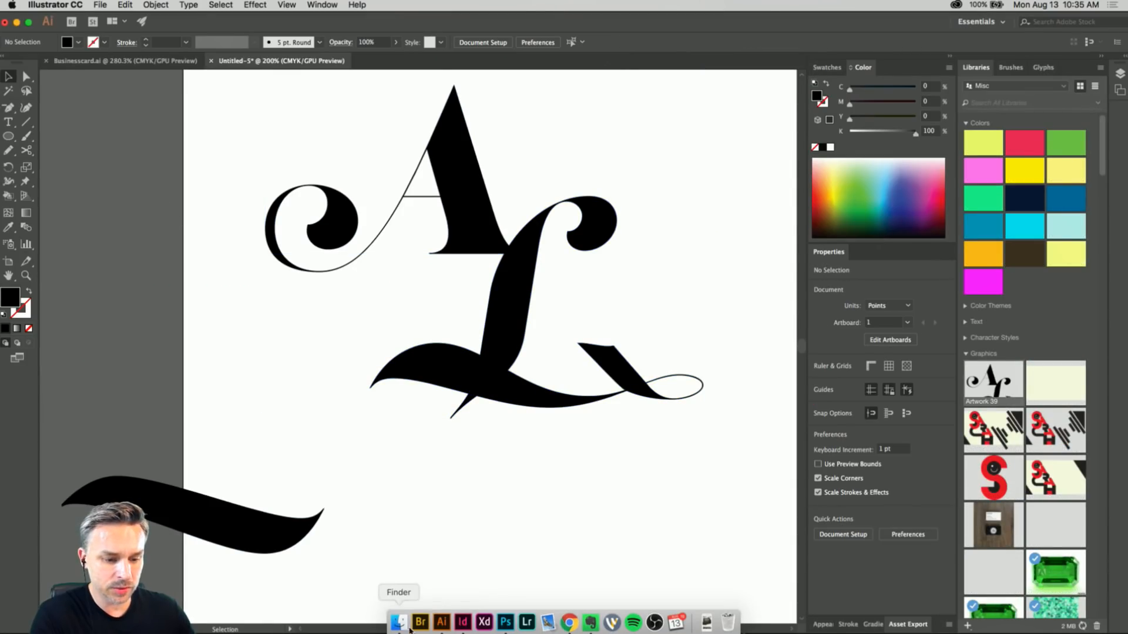
left_click(464, 623)
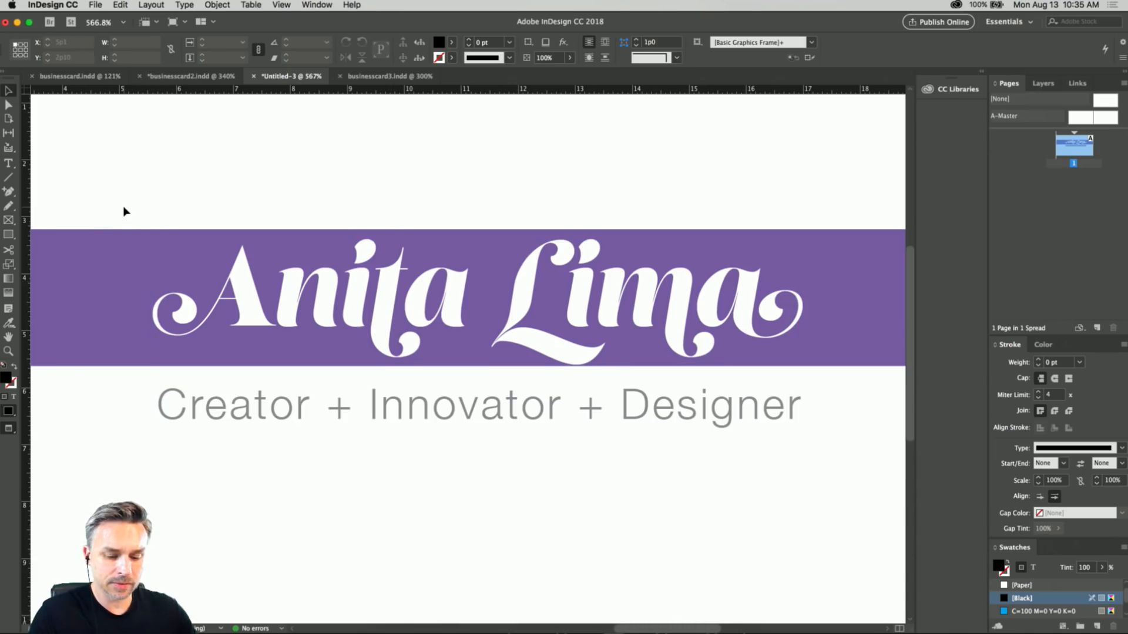
key("super+minus")
key("super+minus")
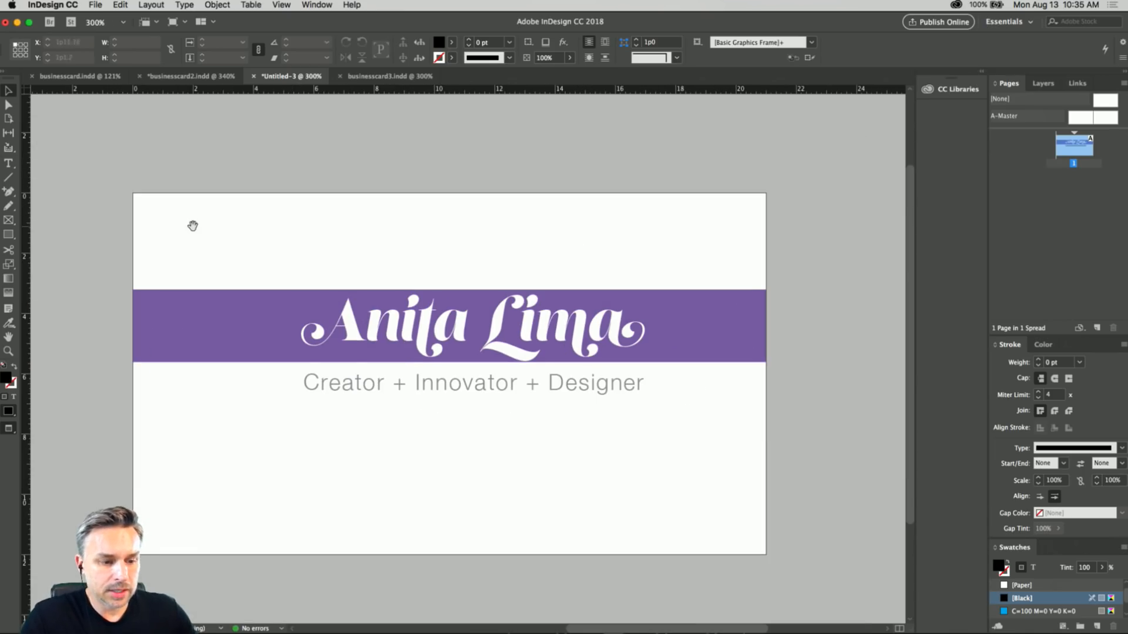
left_click_drag(193, 228, 277, 255)
Check the hex code of the purple banner's fill color without changing it.
left_click(275, 330)
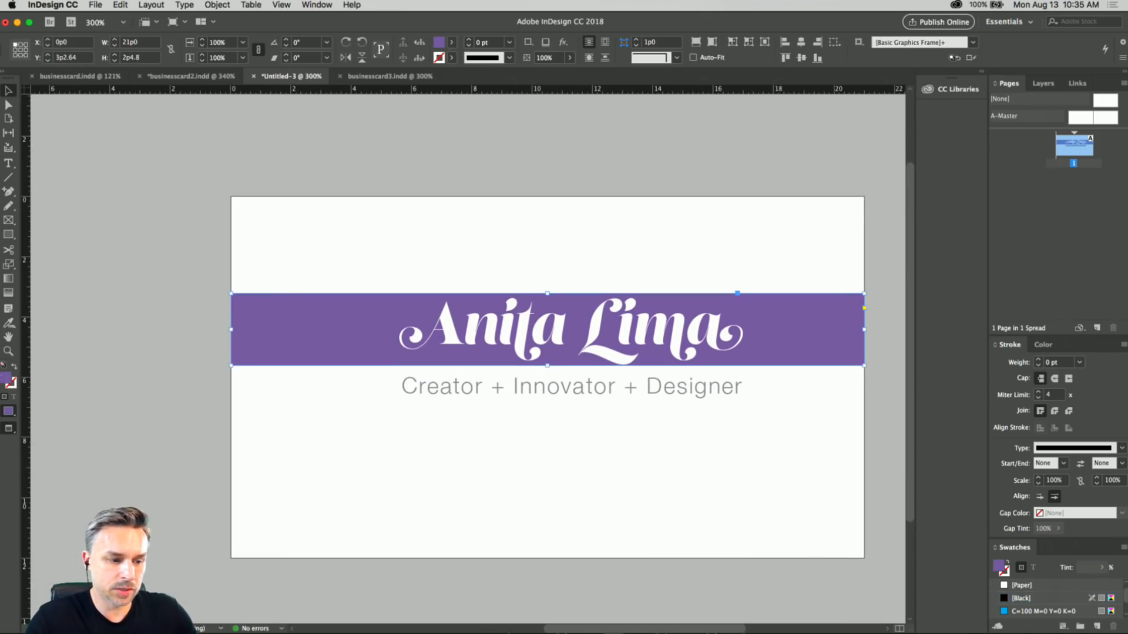
double_click(7, 382)
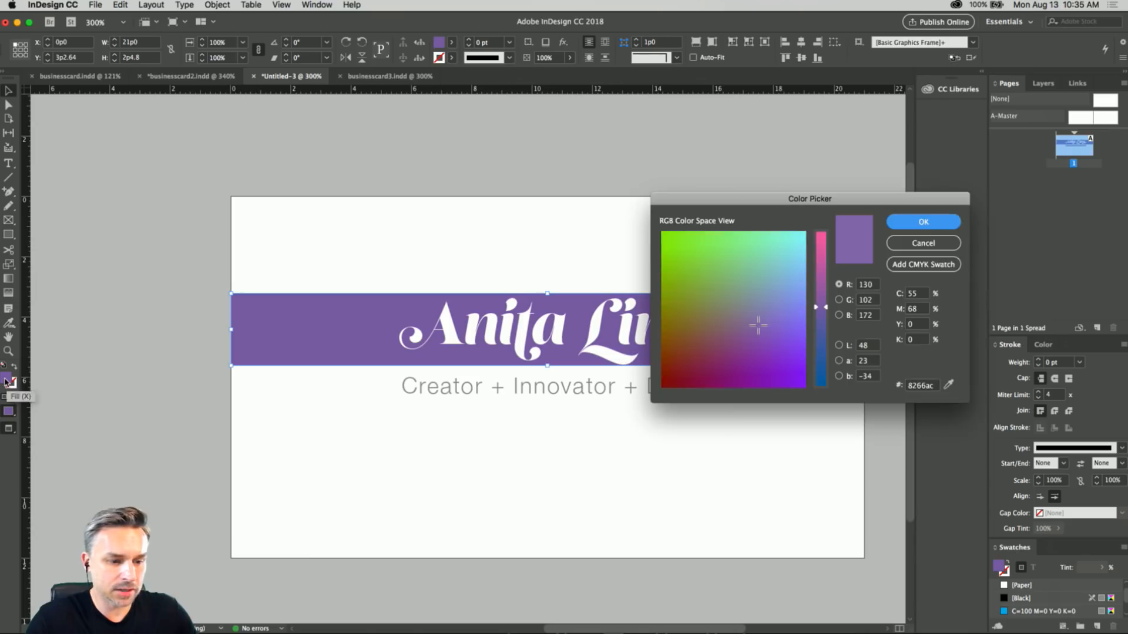
left_click(915, 387)
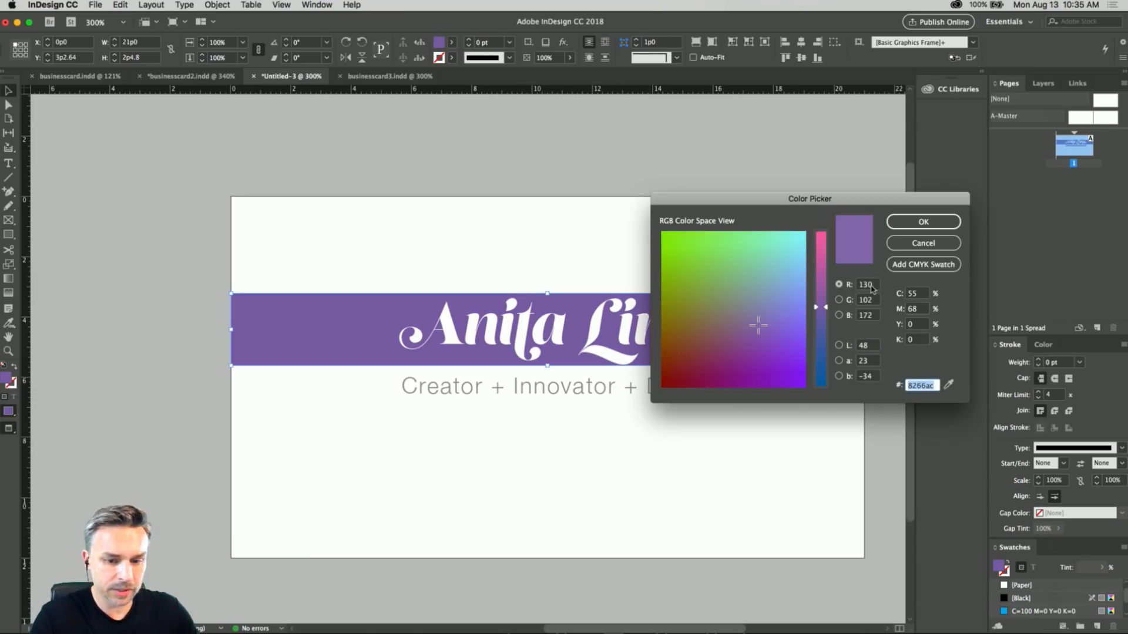
left_click(922, 243)
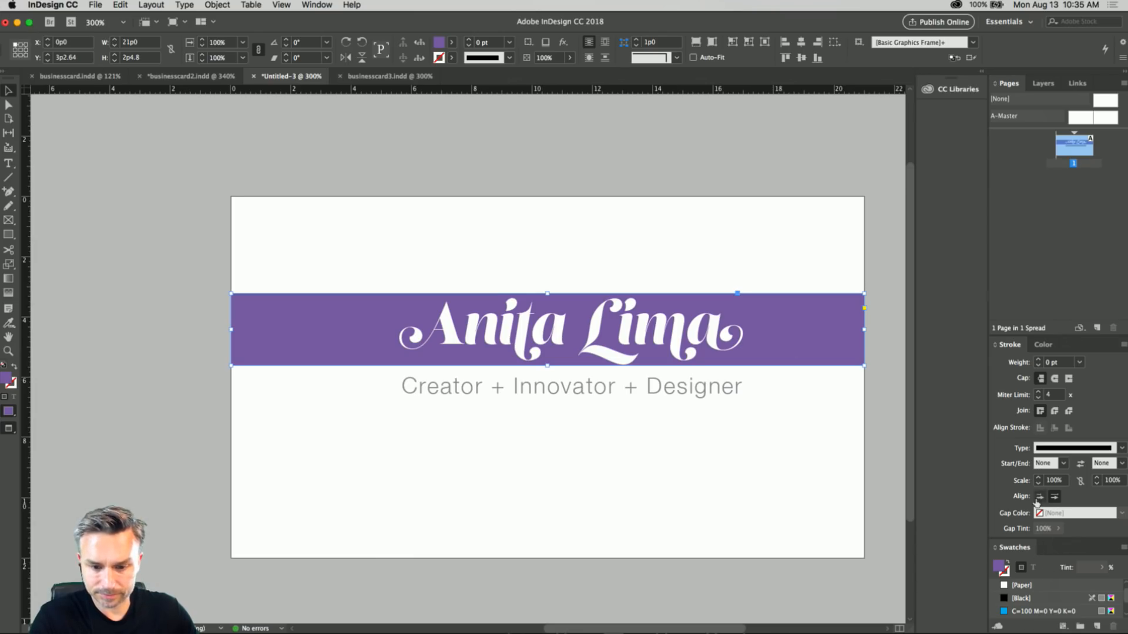
Display the CC Libraries beside the card document.
left_click(984, 72)
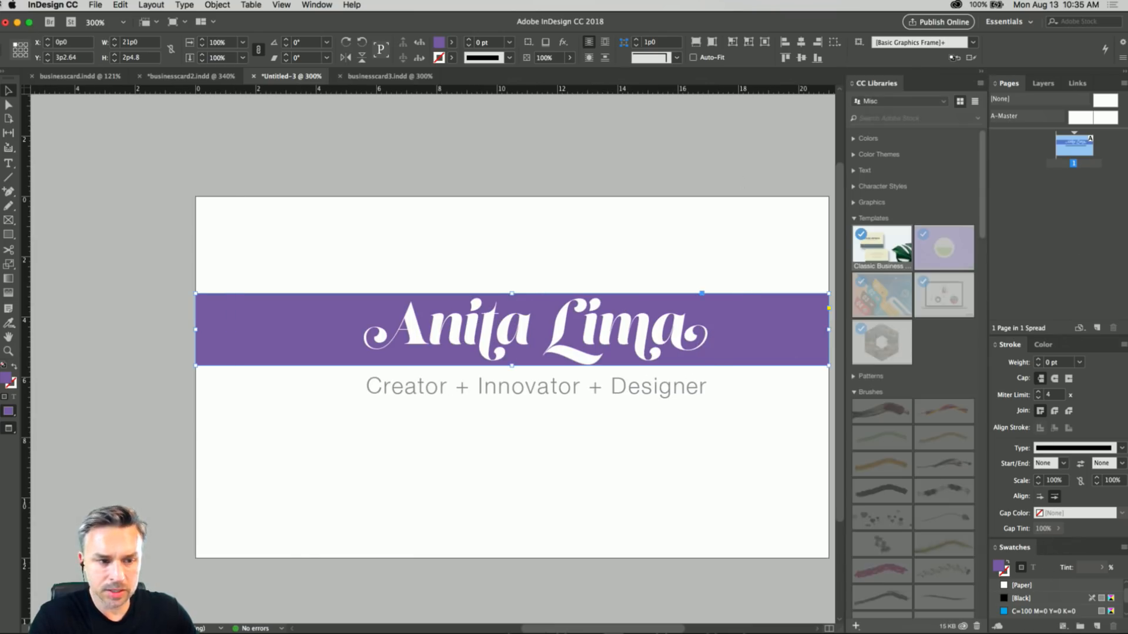
left_click(305, 4)
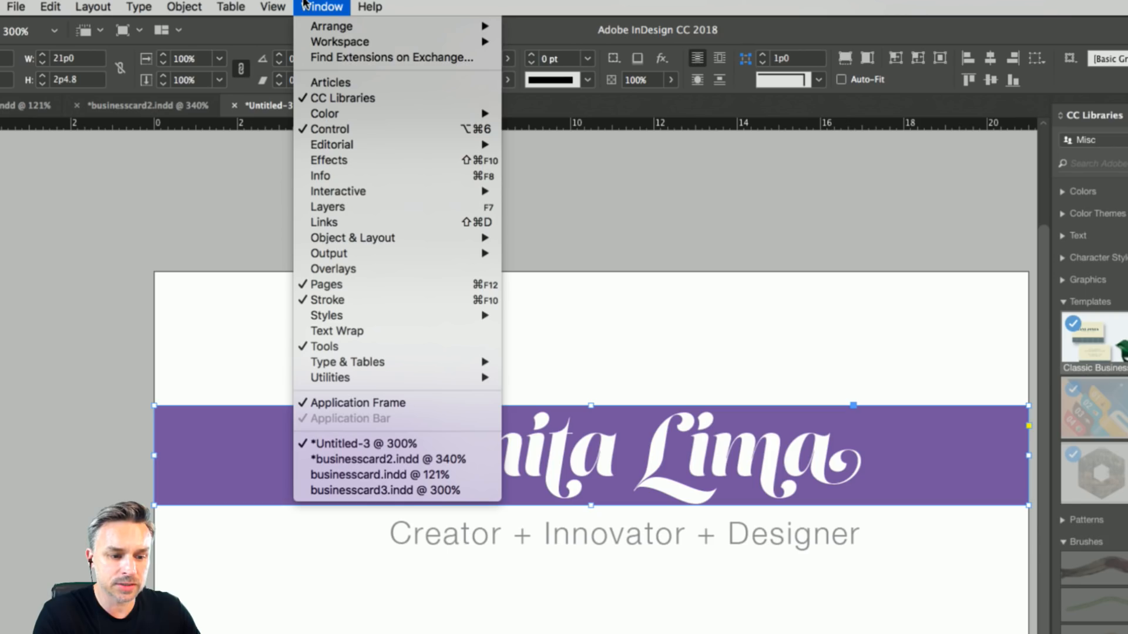
mouse_move(328, 254)
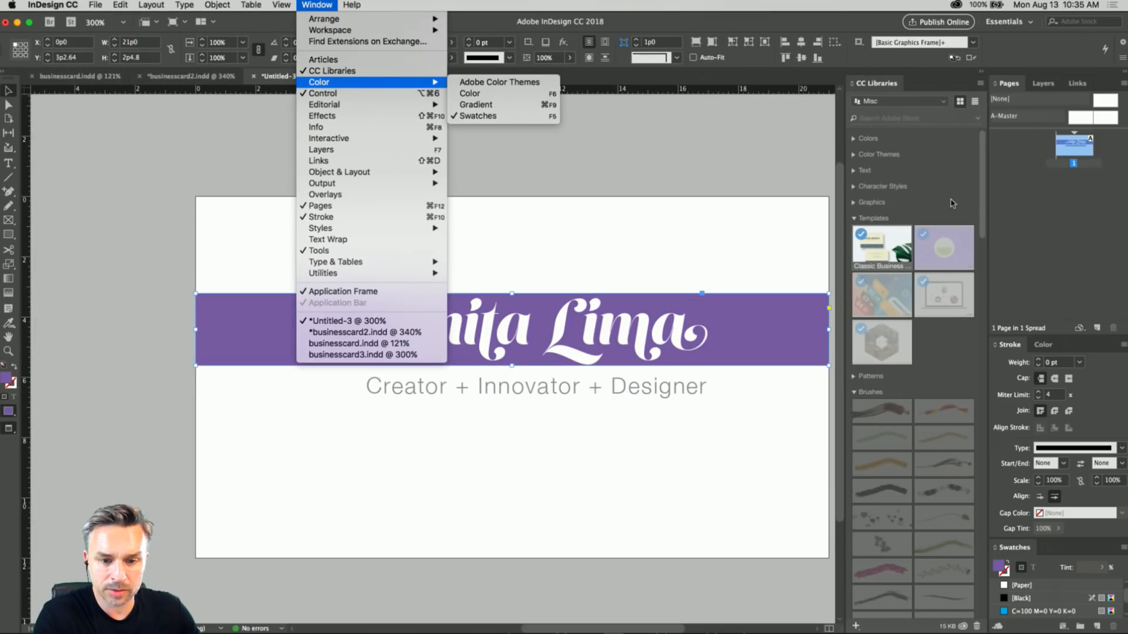
left_click(950, 199)
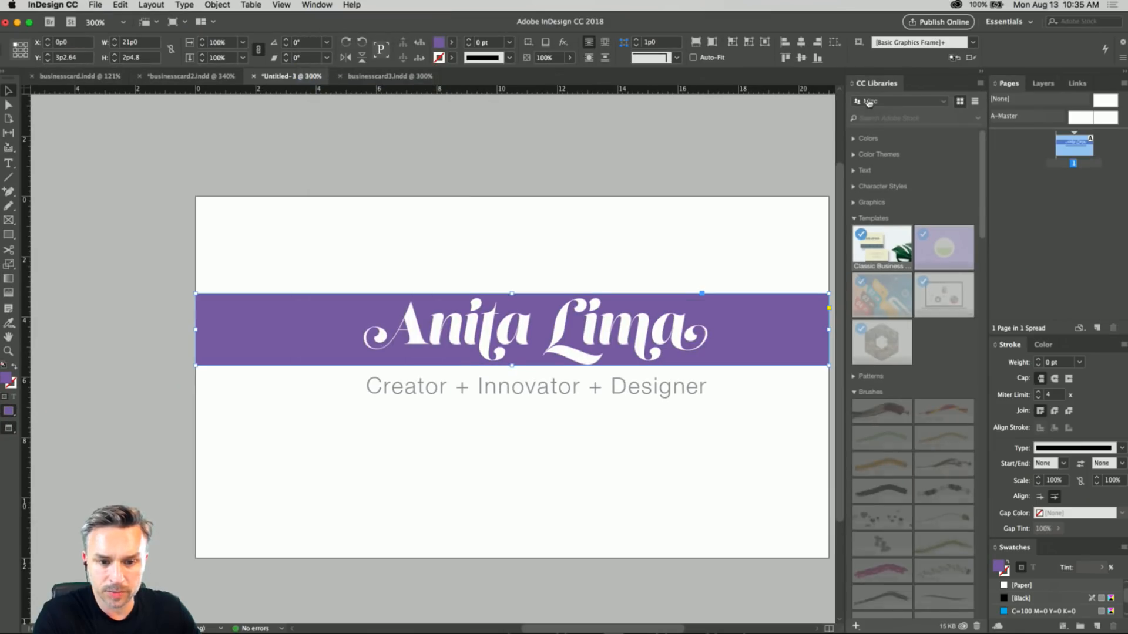
Collapse Brushes, Looks and Models in the Misc library, expand Graphics and load the A and L artwork for placing.
scroll(869, 283, "down", 10)
scroll(868, 282, "up", 6)
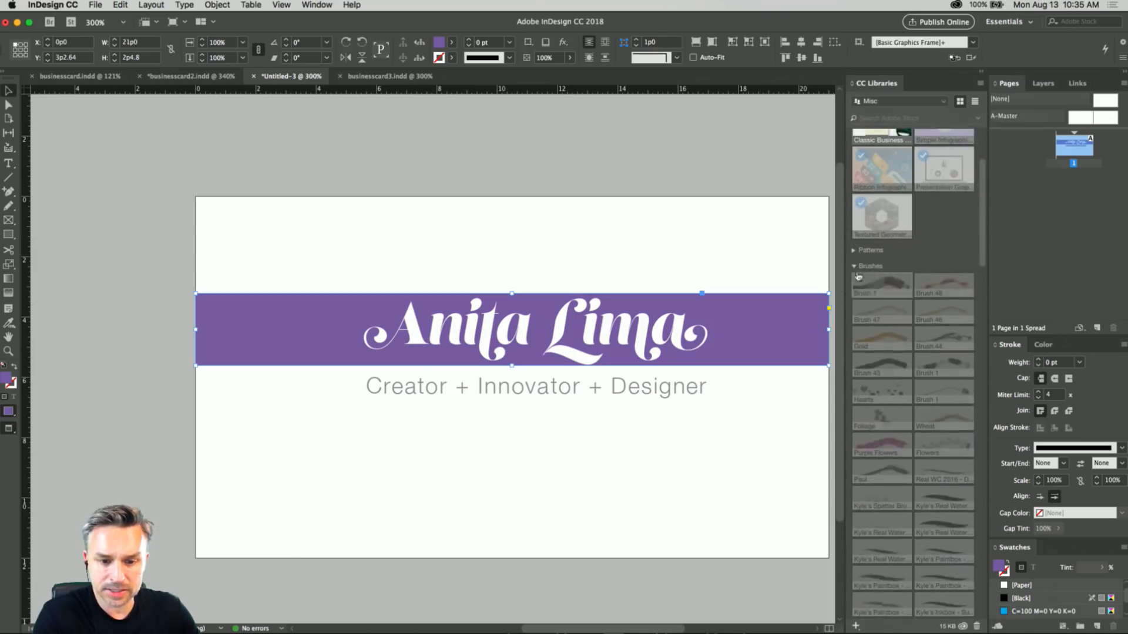
left_click(854, 266)
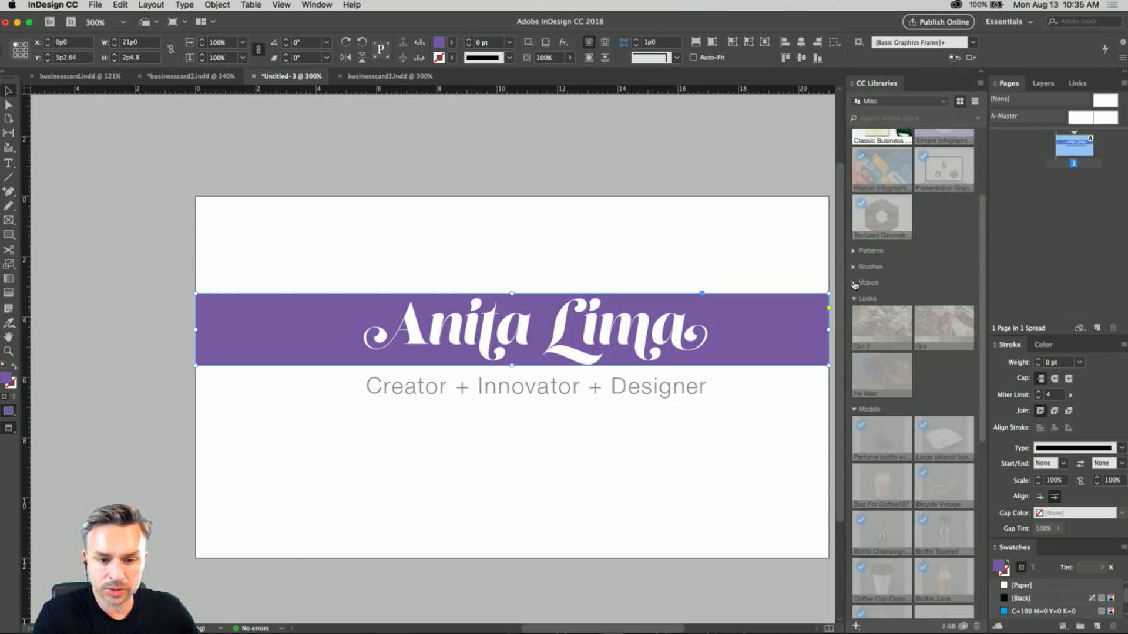
left_click(854, 299)
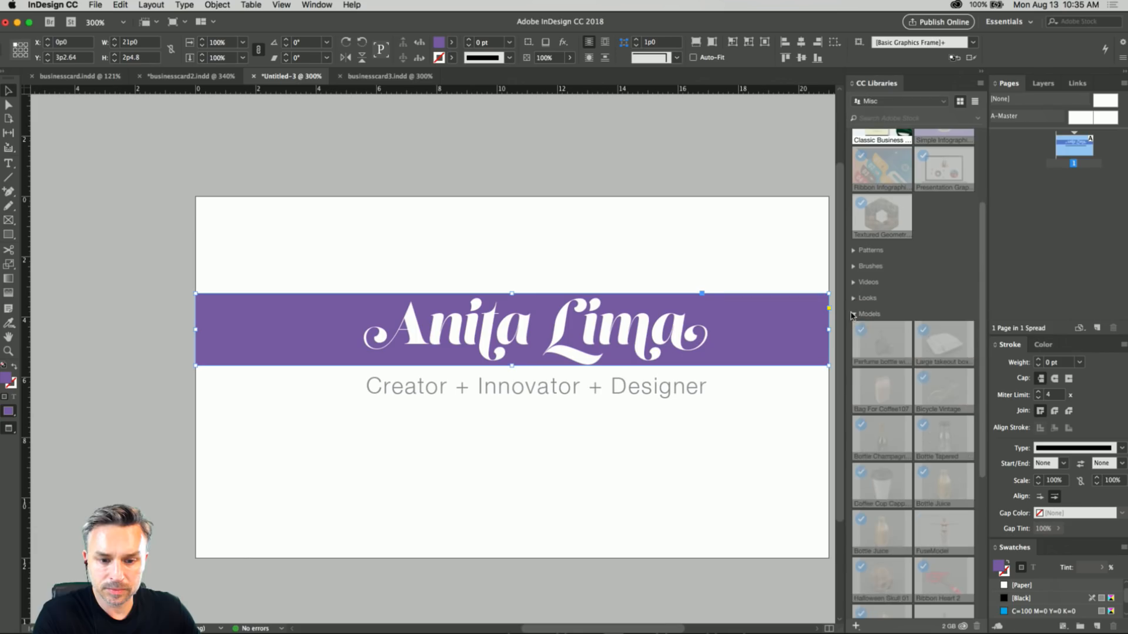
left_click(855, 316)
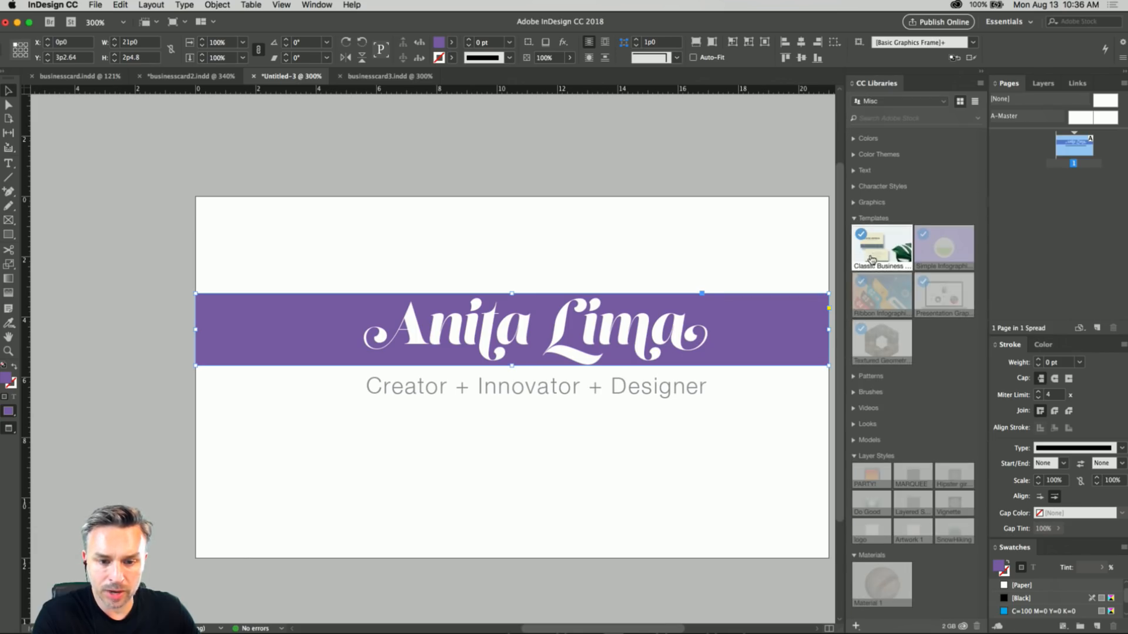
left_click(853, 202)
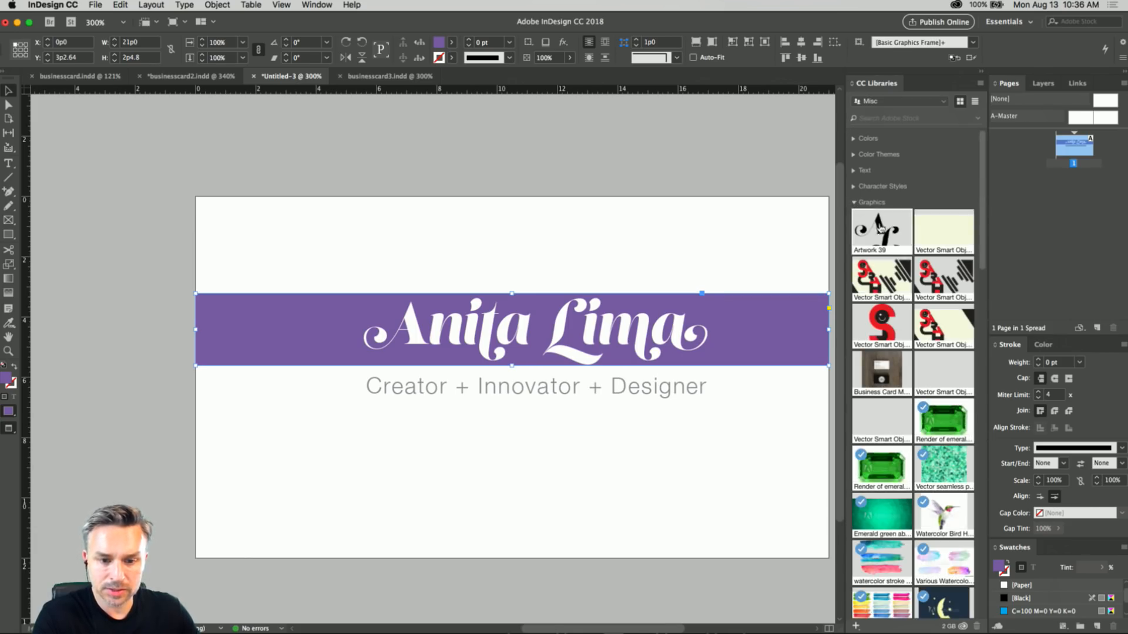
left_click_drag(877, 231, 285, 232)
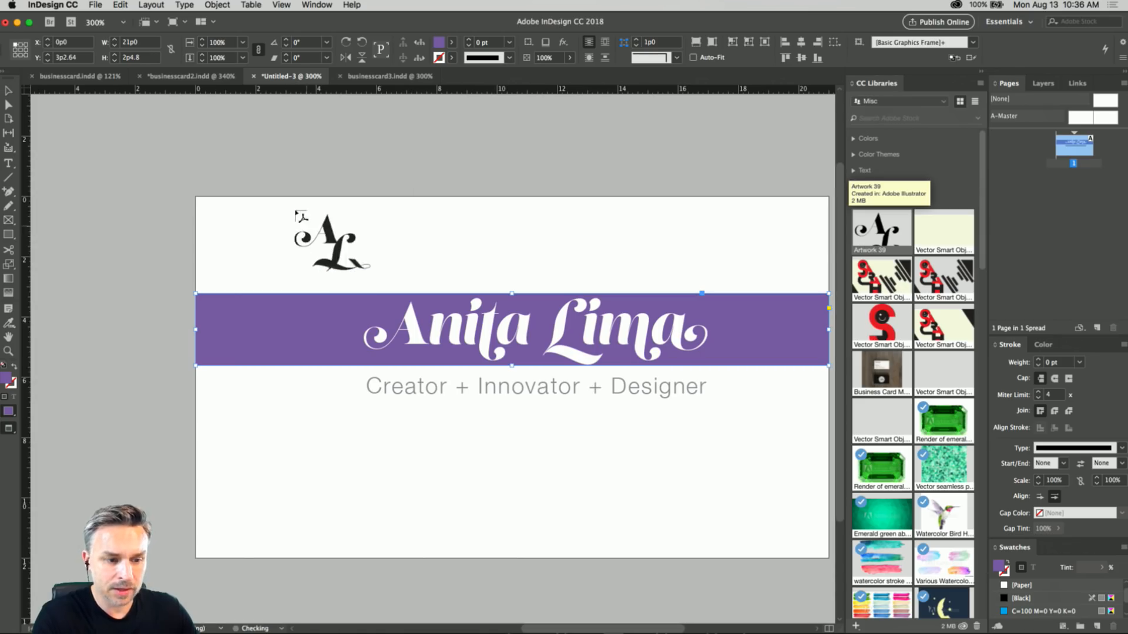
Try placing the A and L artwork on the card about 11p1 wide and at full size, undoing both placements.
left_click_drag(197, 210, 531, 479)
scroll(329, 235, "right", 2)
scroll(329, 235, "down", 1)
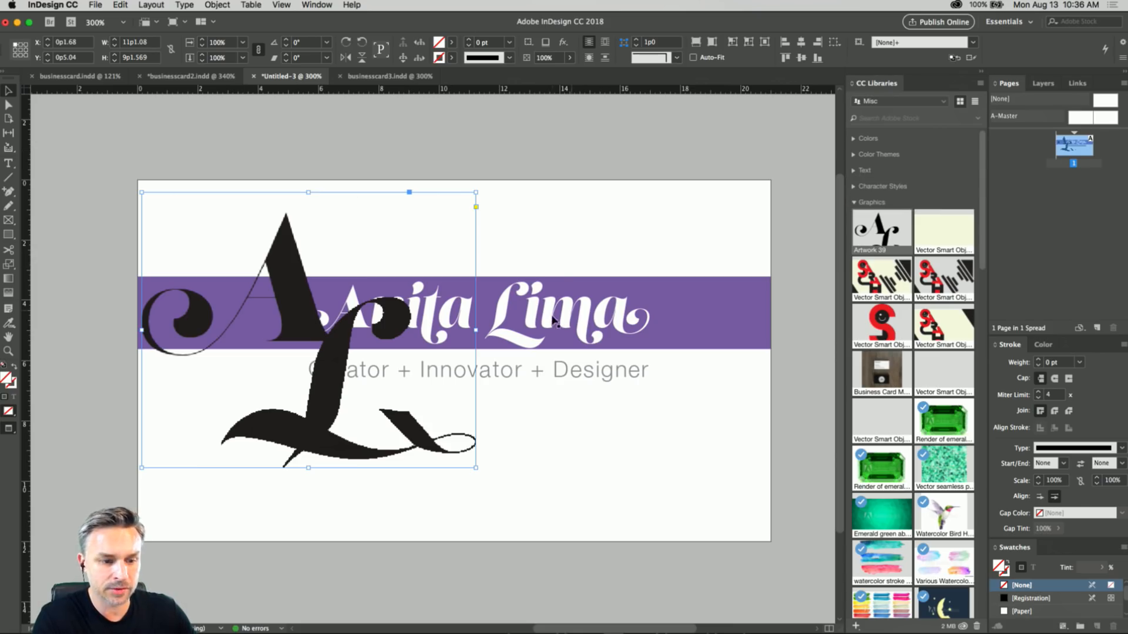
key("super+z")
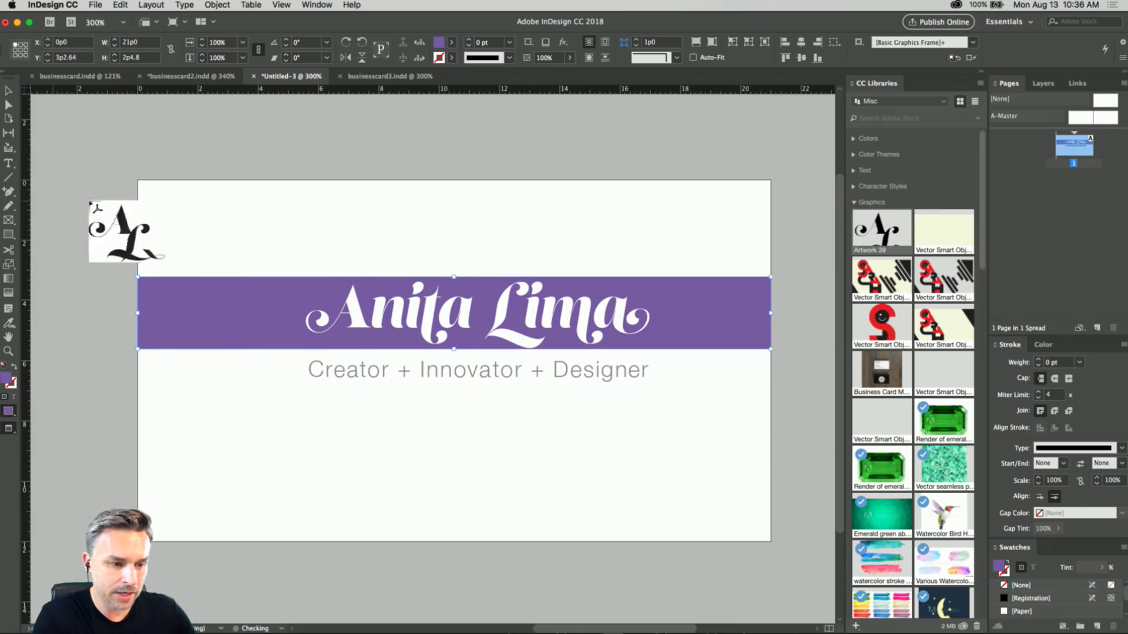
left_click(161, 206)
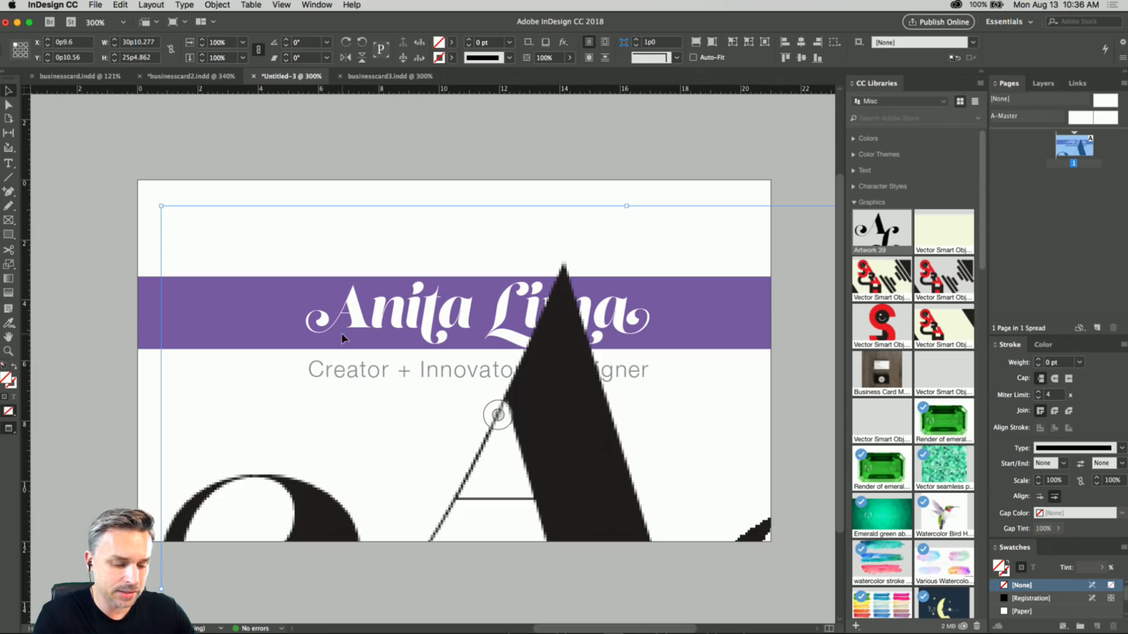
key("super+z")
Place the A and L artwork about 7p2 wide and 5p11 high before the name, overlapping the purple banner.
left_click_drag(150, 206, 365, 405)
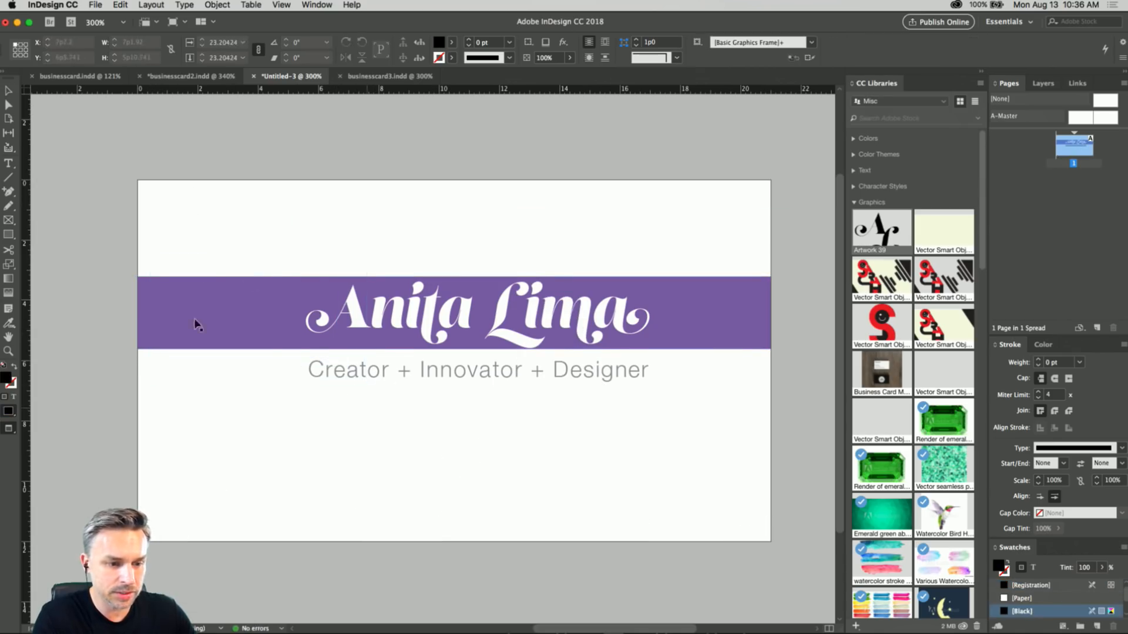
left_click_drag(241, 255, 240, 266)
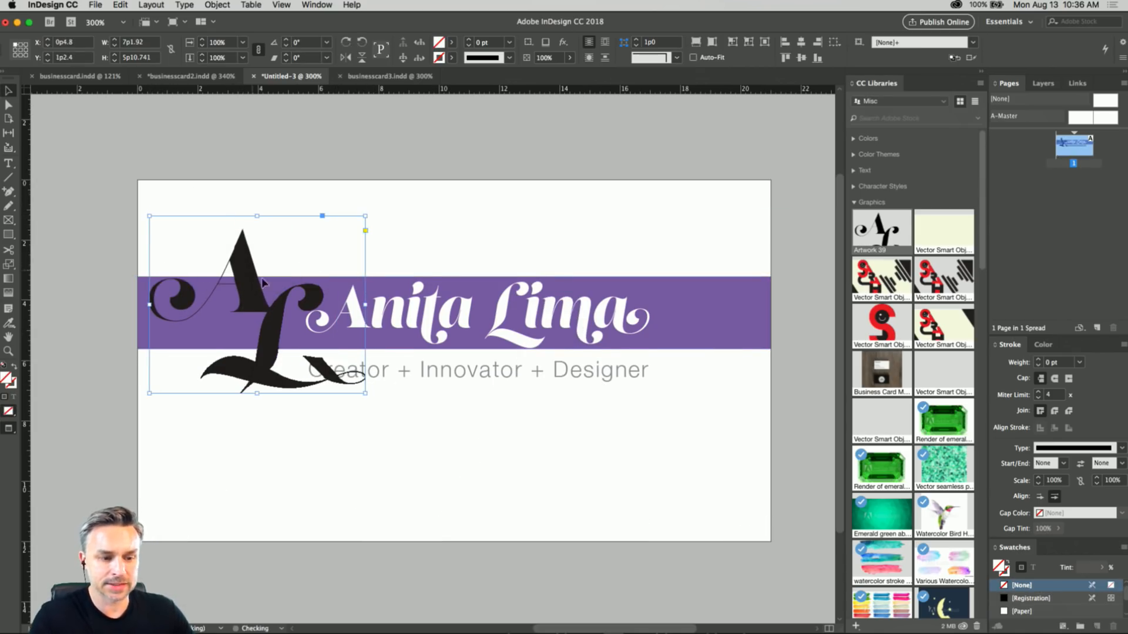
left_click_drag(272, 352, 271, 339)
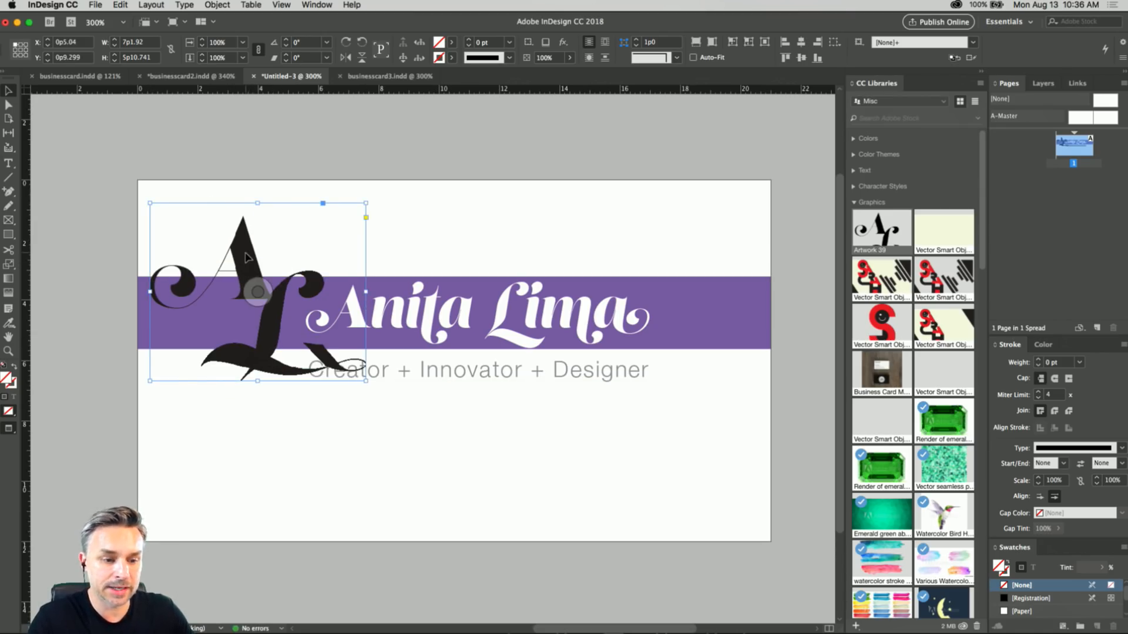
Move the Creator + Innovator + Designer tagline right so it starts just past the L's looped tail, at about X 7p9.
left_click(435, 372)
left_click_drag(441, 371, 488, 372)
left_click_drag(393, 376, 404, 381)
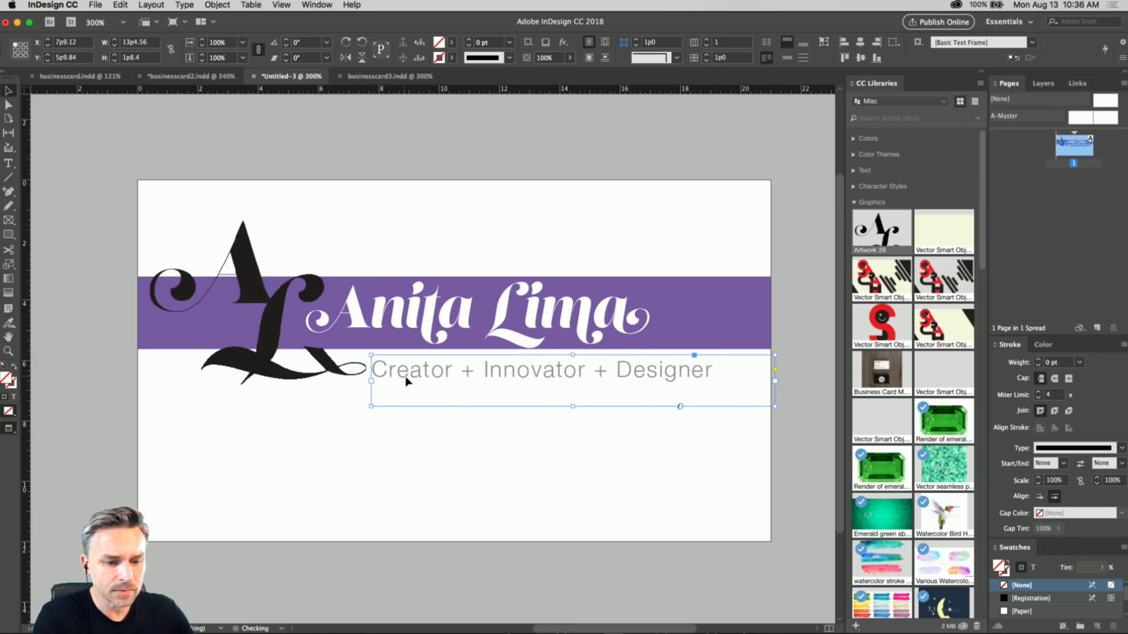
Copy the hex code 8266ac from the purple banner's fill color.
left_click(681, 314)
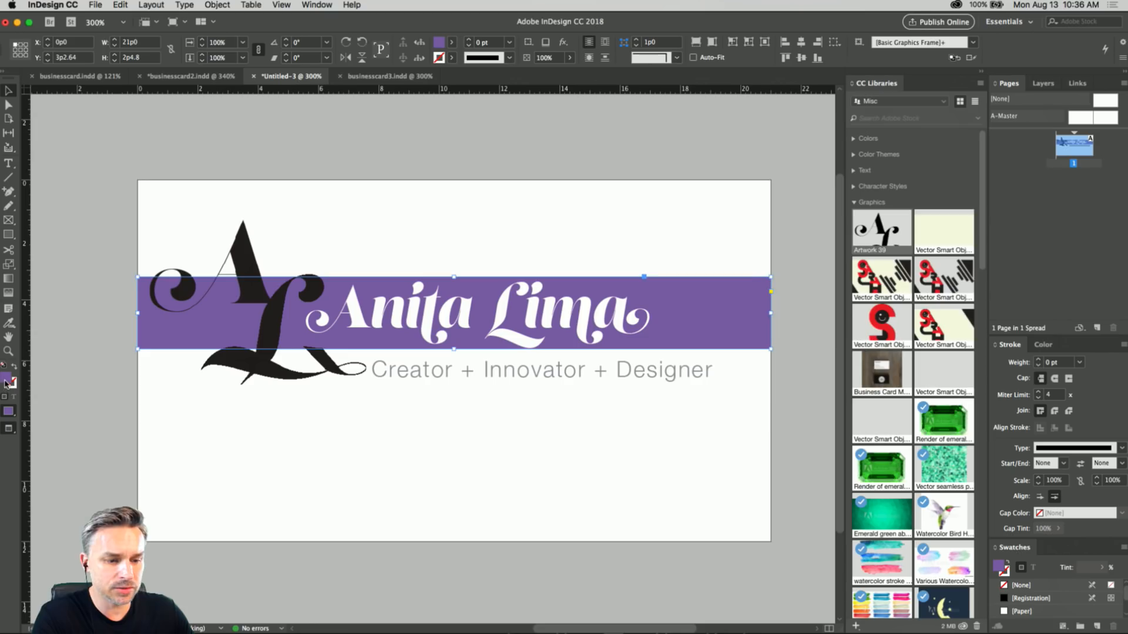
double_click(6, 382)
double_click(923, 386)
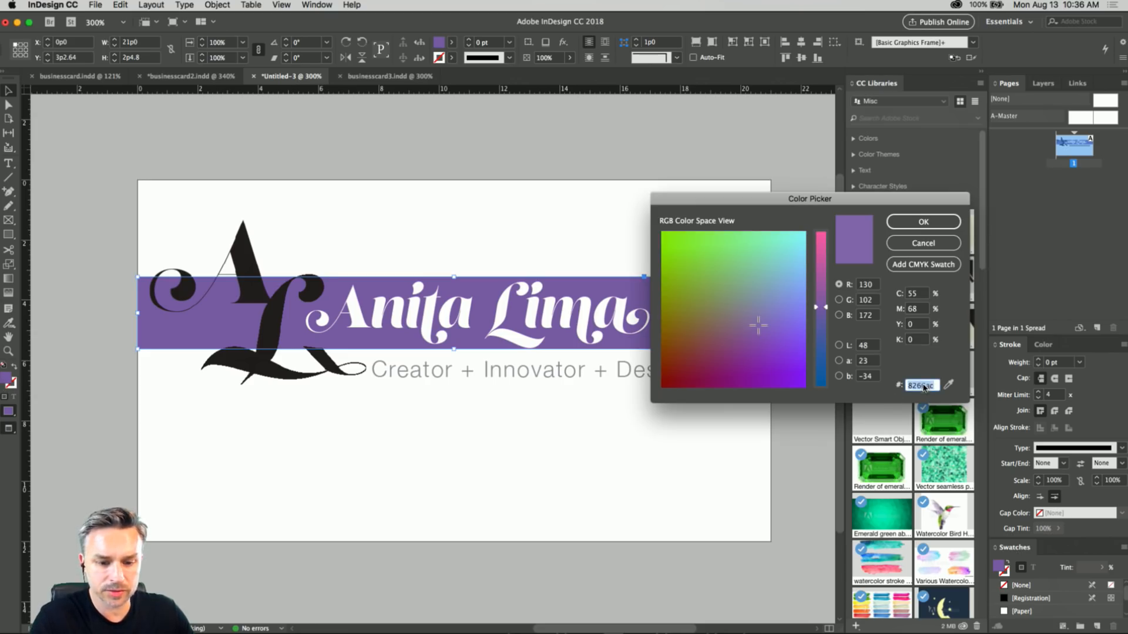
left_click(923, 221)
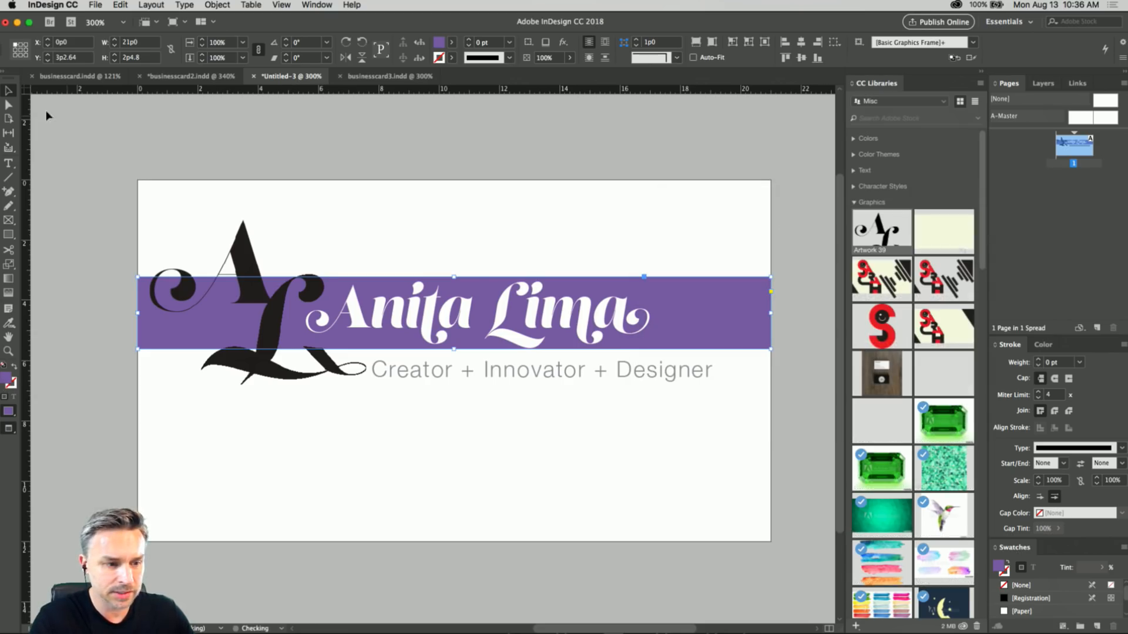
Open the placed artwork's source in Illustrator, fill all of the lettering with hex color 8266ac and save it.
key("super+Tab")
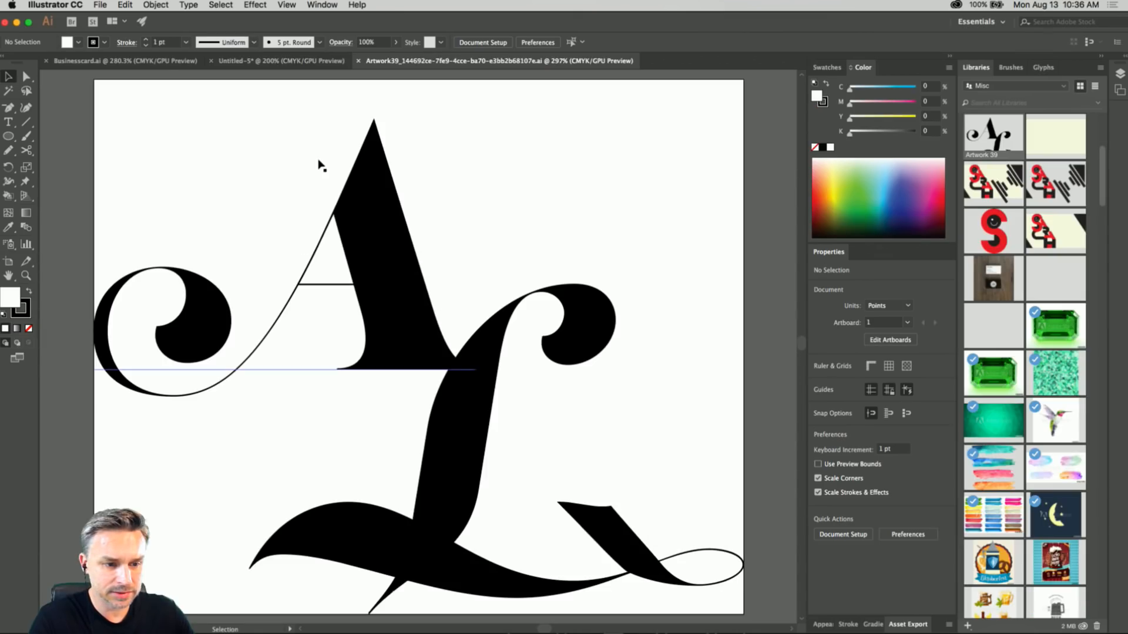
key("super+a")
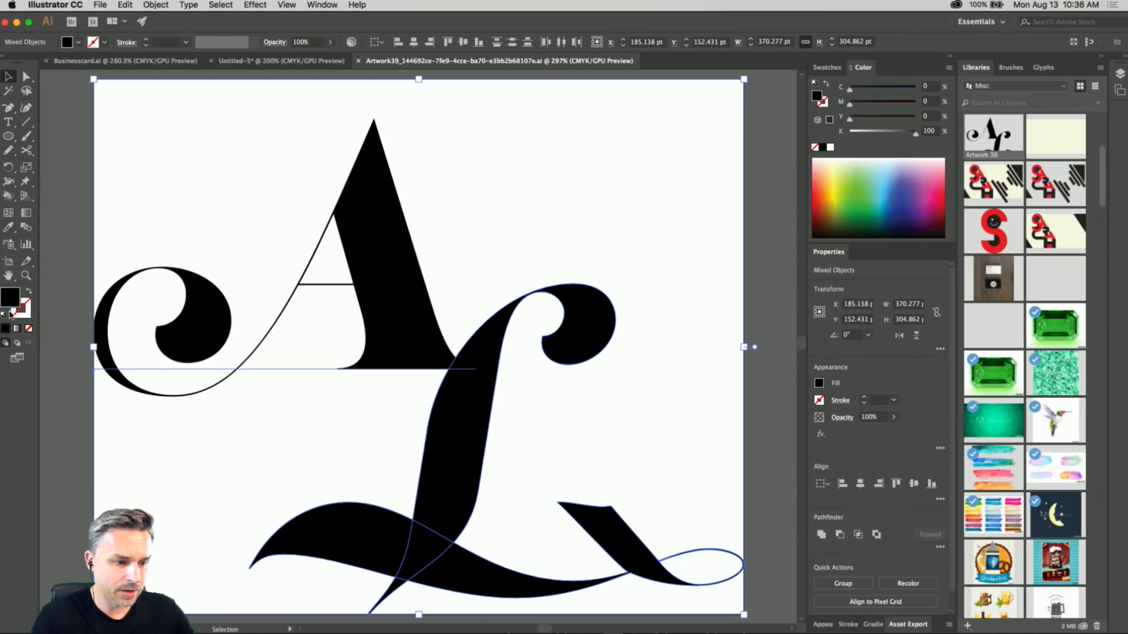
double_click(8, 299)
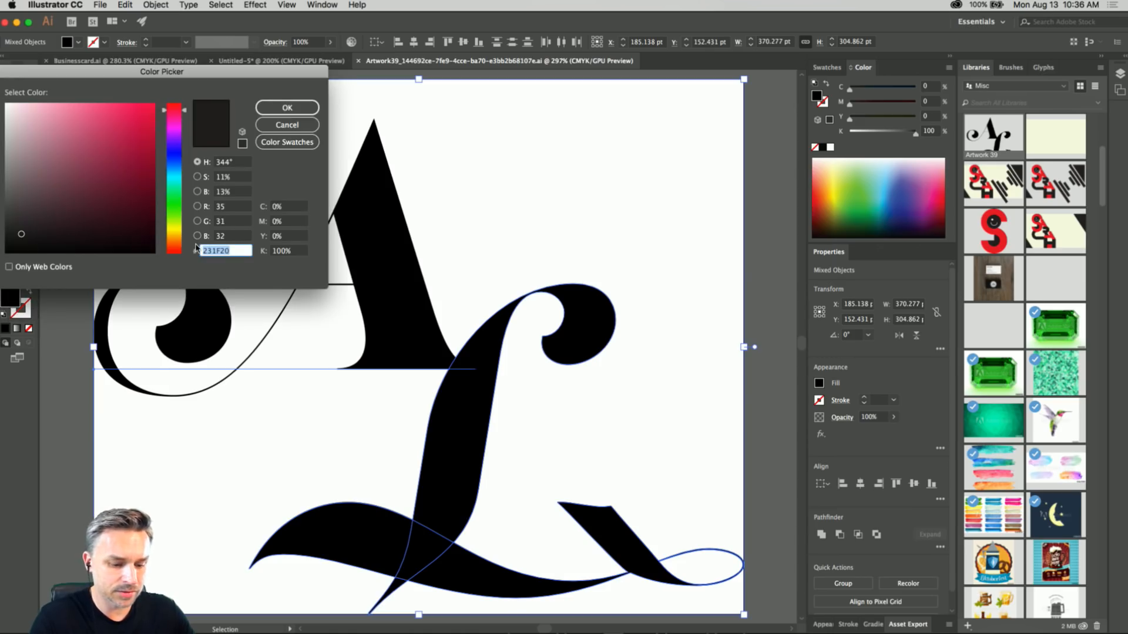
key("Return")
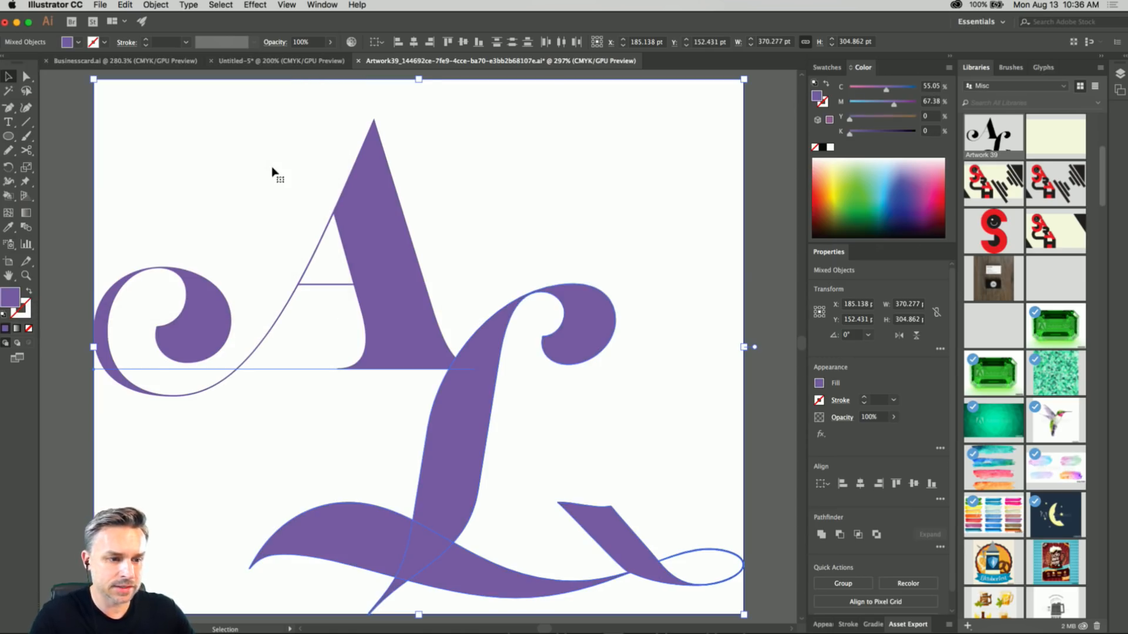
left_click(70, 125)
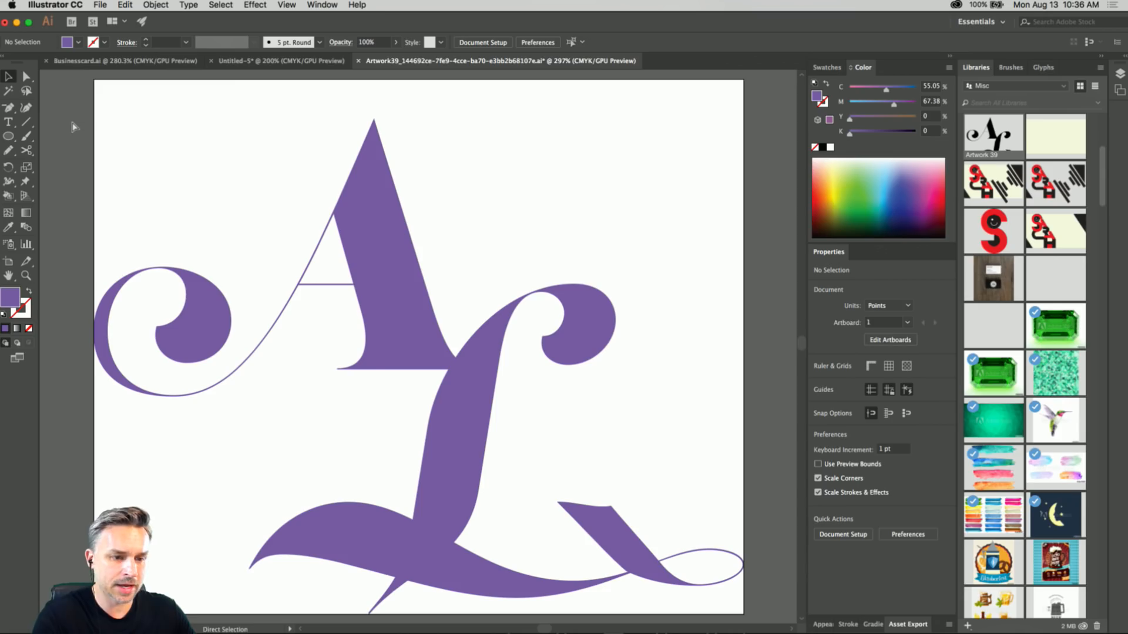
key("super+a")
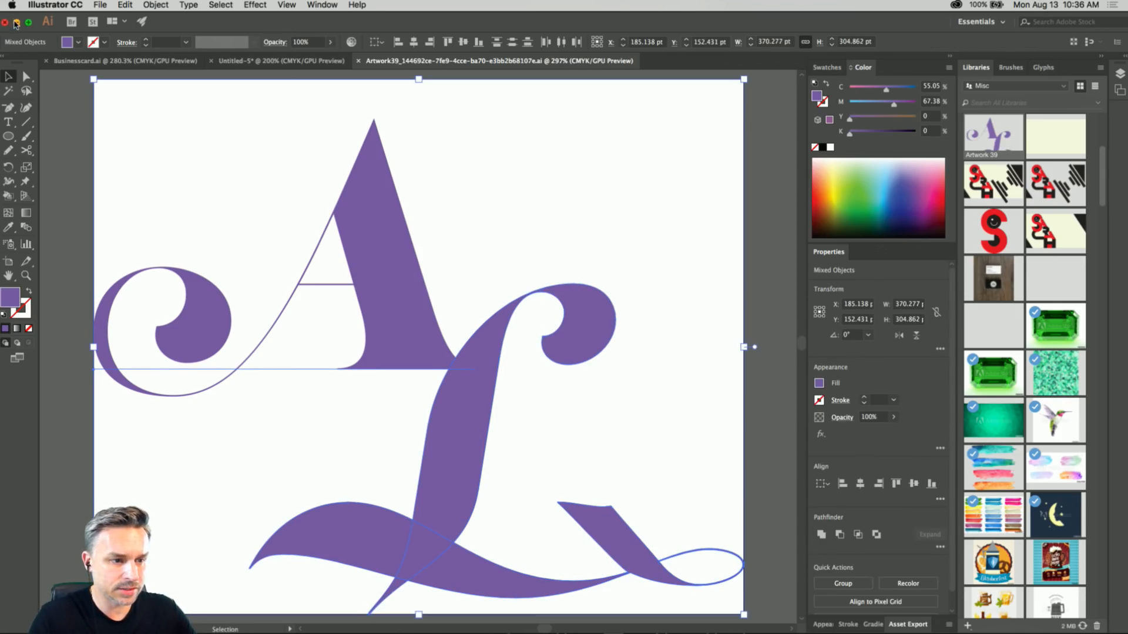
Return to the InDesign card, deselect the purple banner and pick the updated A and L artwork.
left_click(16, 22)
left_click(190, 202)
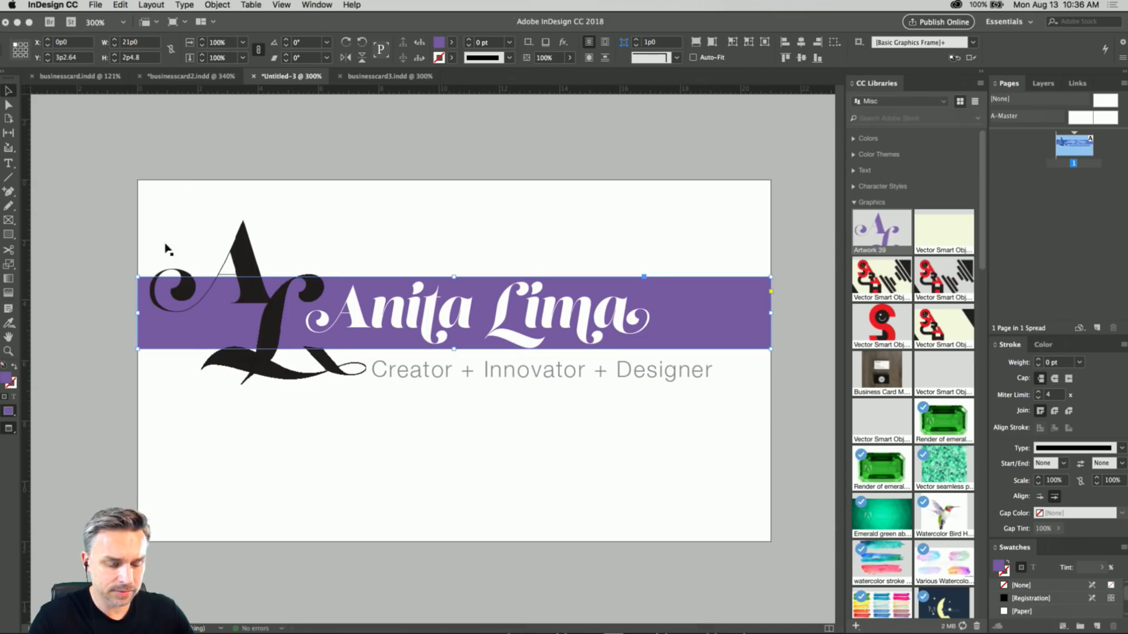
left_click(240, 153)
left_click(240, 247)
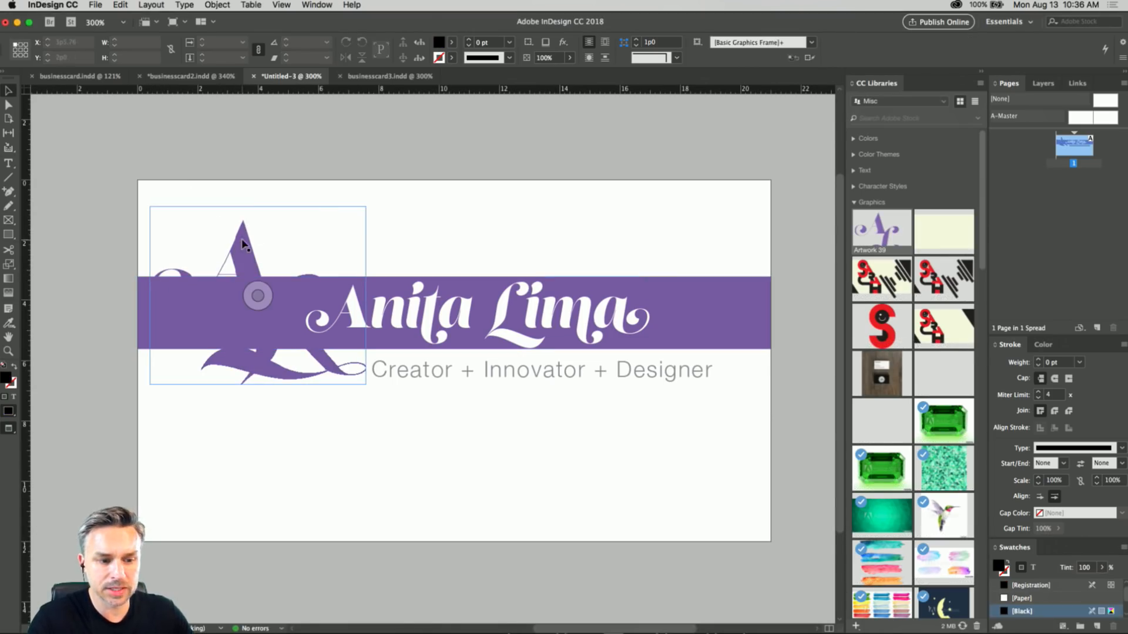
Move the A and L artwork up to about X 0p1, Y -0p3 and try enlarging its frame.
left_click_drag(240, 246, 229, 211)
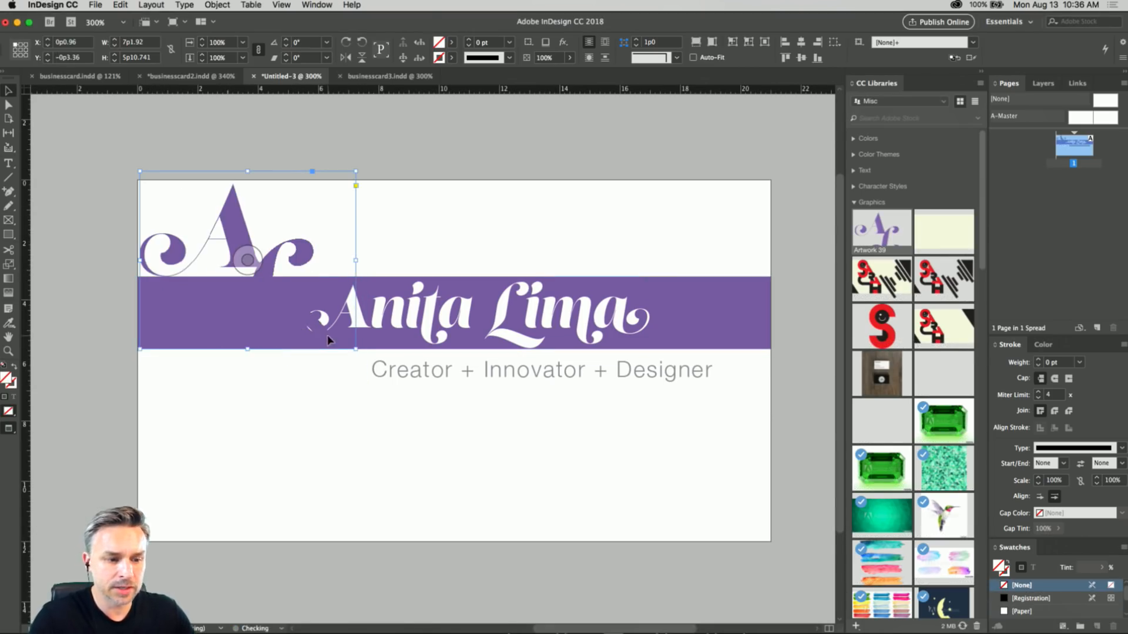
left_click_drag(352, 350, 459, 434)
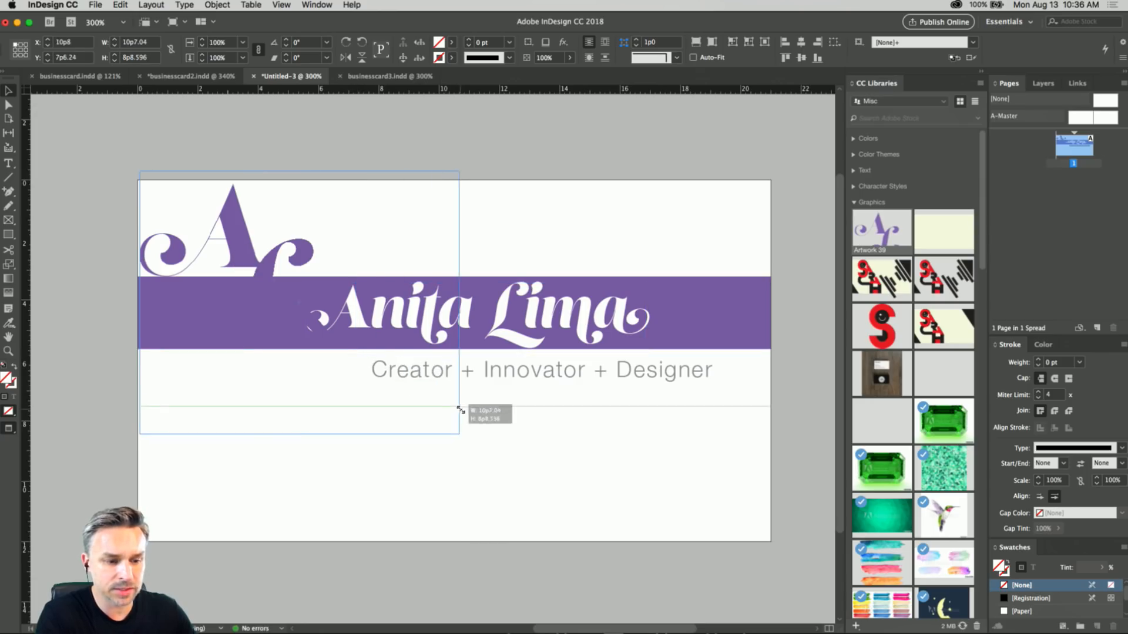
key("super+z")
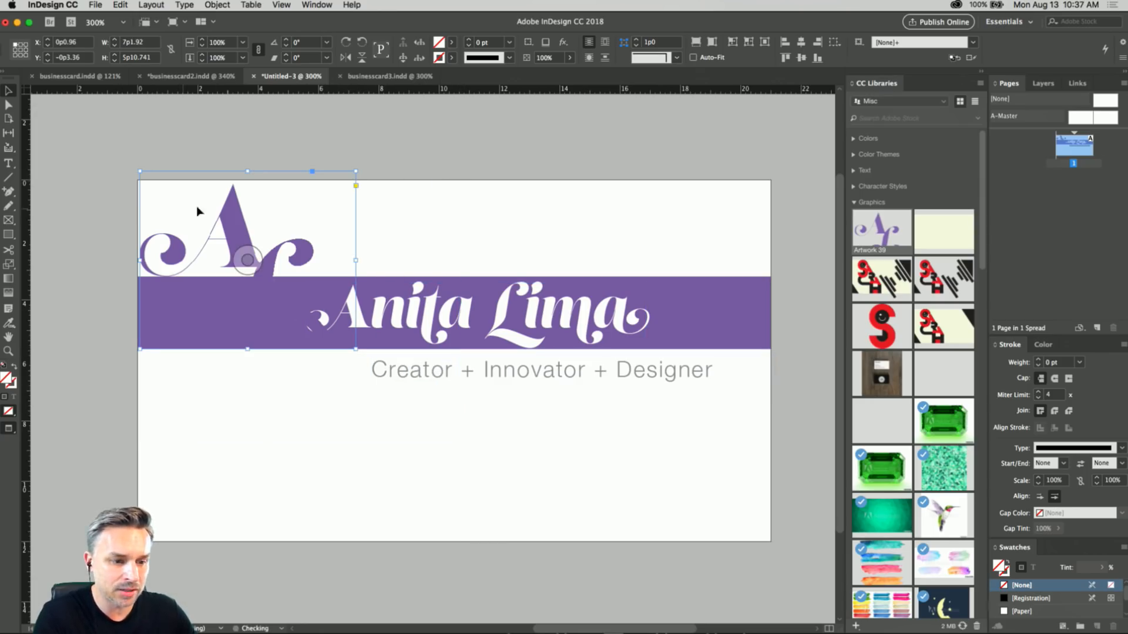
left_click(65, 201)
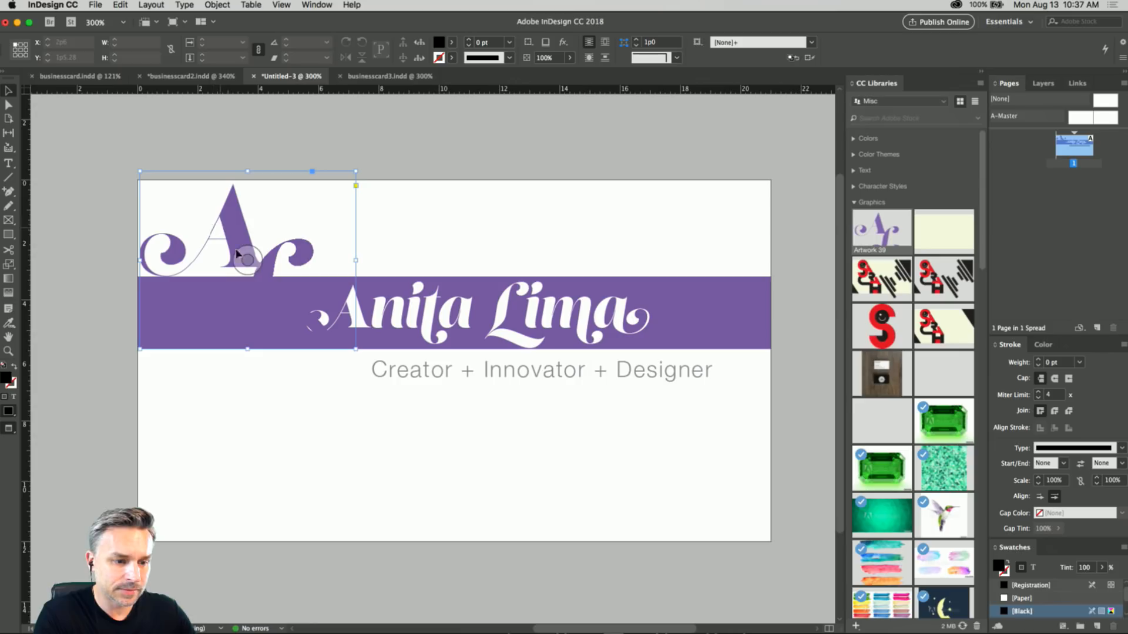
Enlarge the A and L artwork's frame to about 11p1 by 9p1 and try scaling the lettering to fill it.
left_click(221, 232)
left_click_drag(356, 350, 473, 446)
right_click(258, 245)
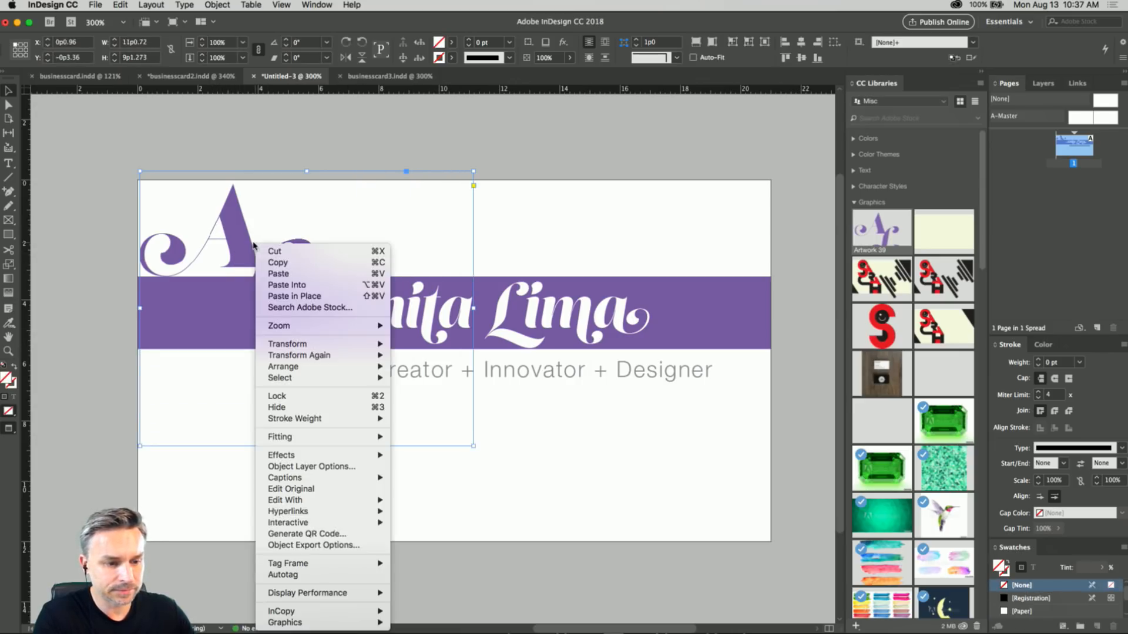
mouse_move(305, 437)
left_click(461, 437)
left_click_drag(271, 237, 272, 217)
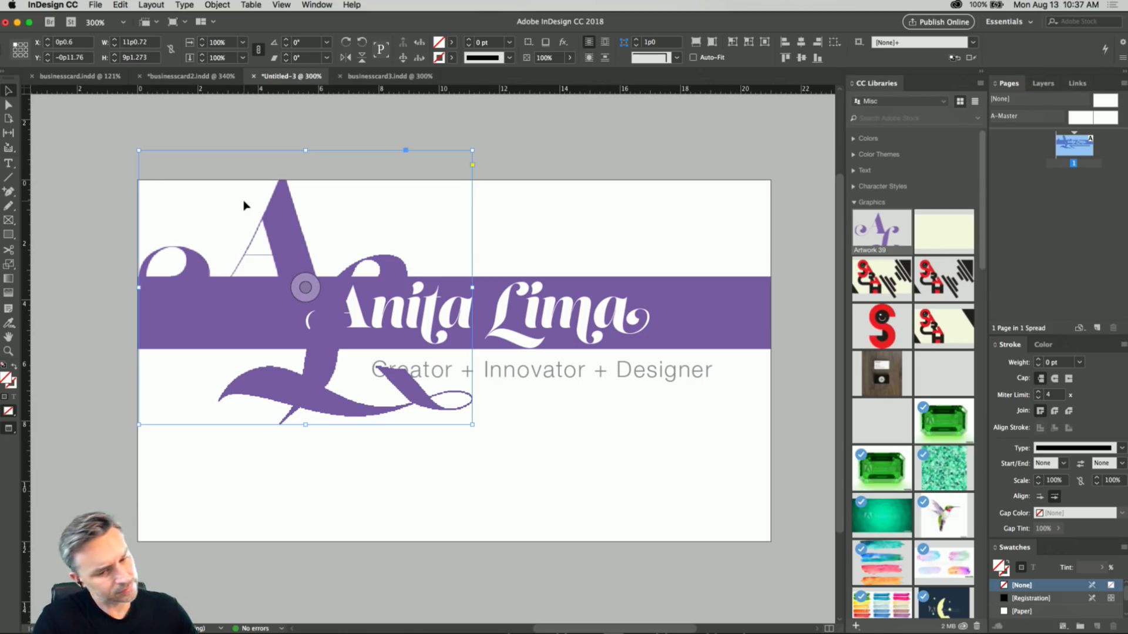
key("super+z")
key("super+z")
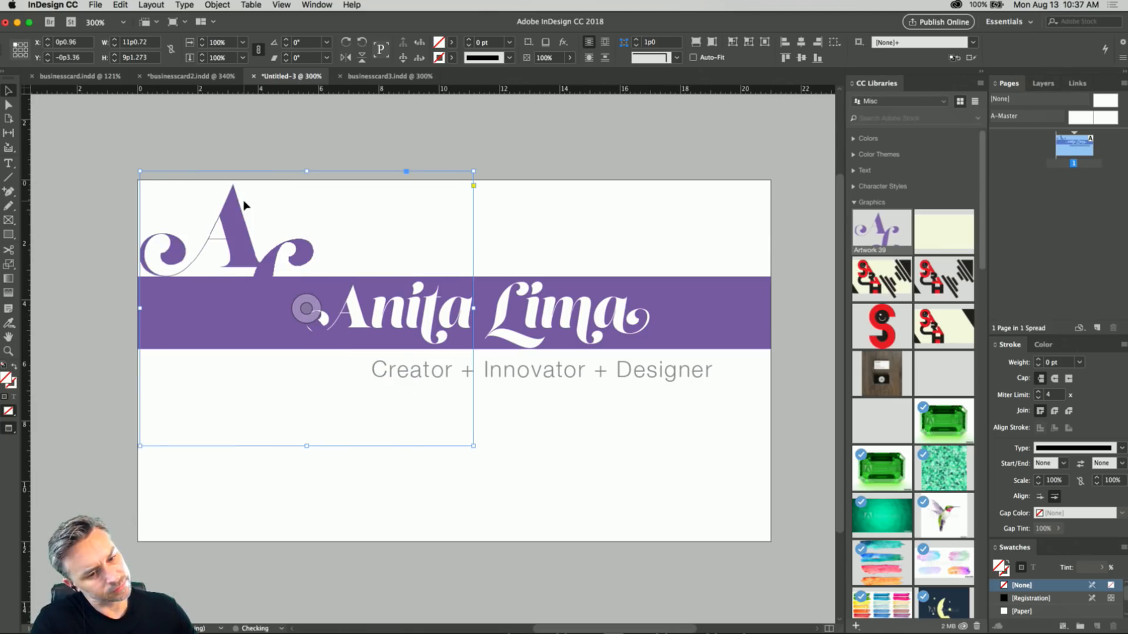
Move the A and L artwork down to about X 0p4, Y 0p9 and resize its frame to about 9p8 by 8p5.
left_click_drag(231, 212, 235, 236)
left_click_drag(479, 478, 441, 455)
right_click(242, 245)
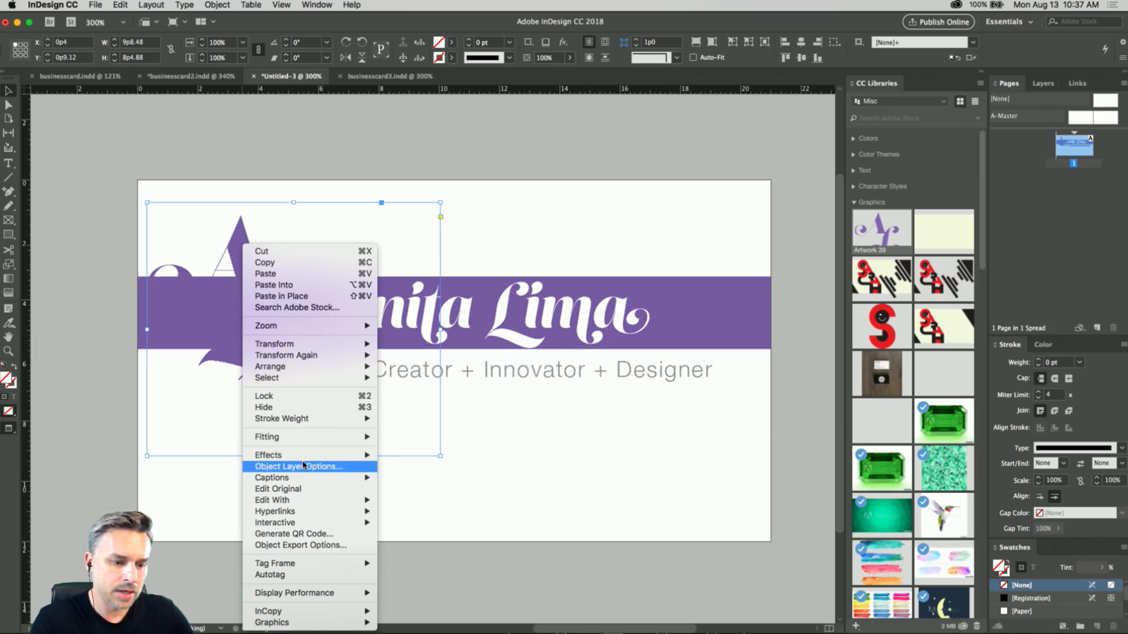
mouse_move(301, 458)
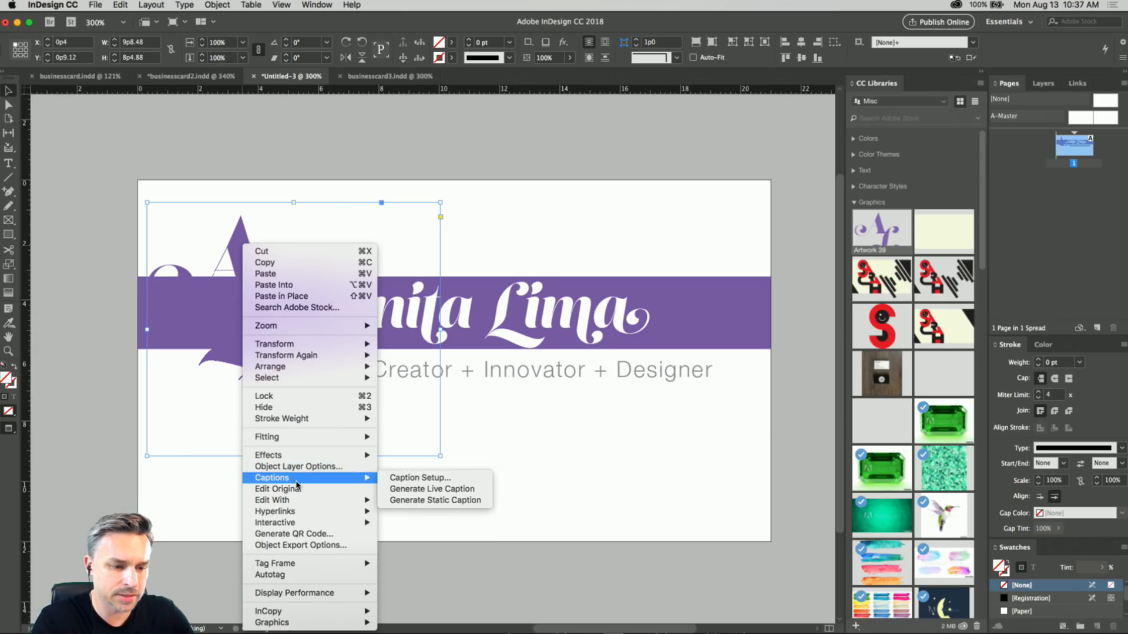
left_click(182, 359)
left_click(101, 252)
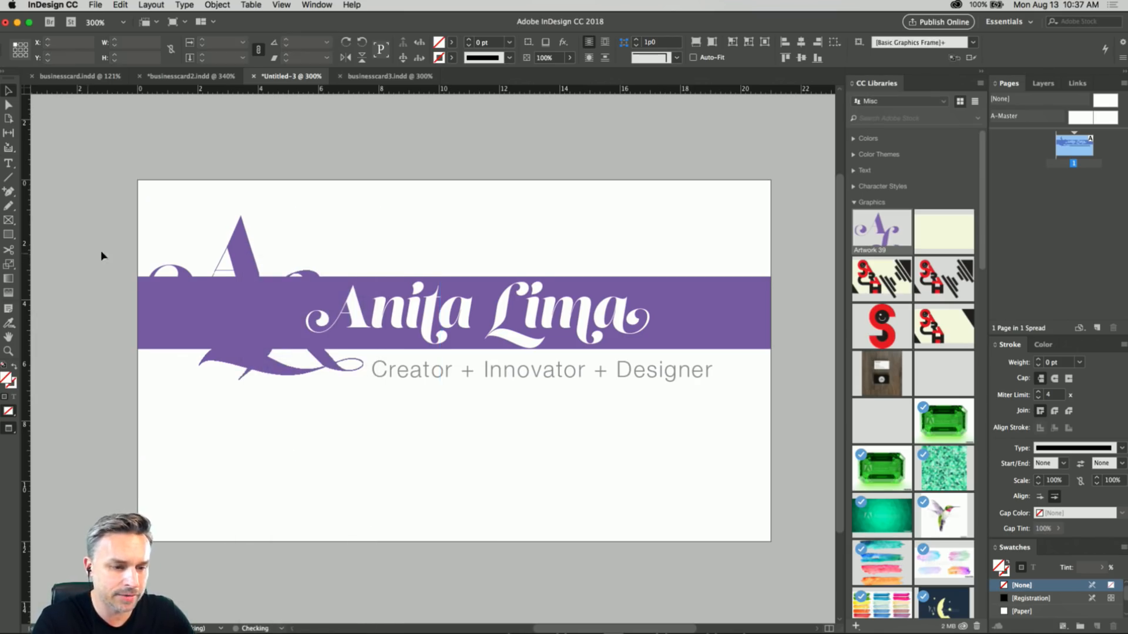
left_click(234, 257)
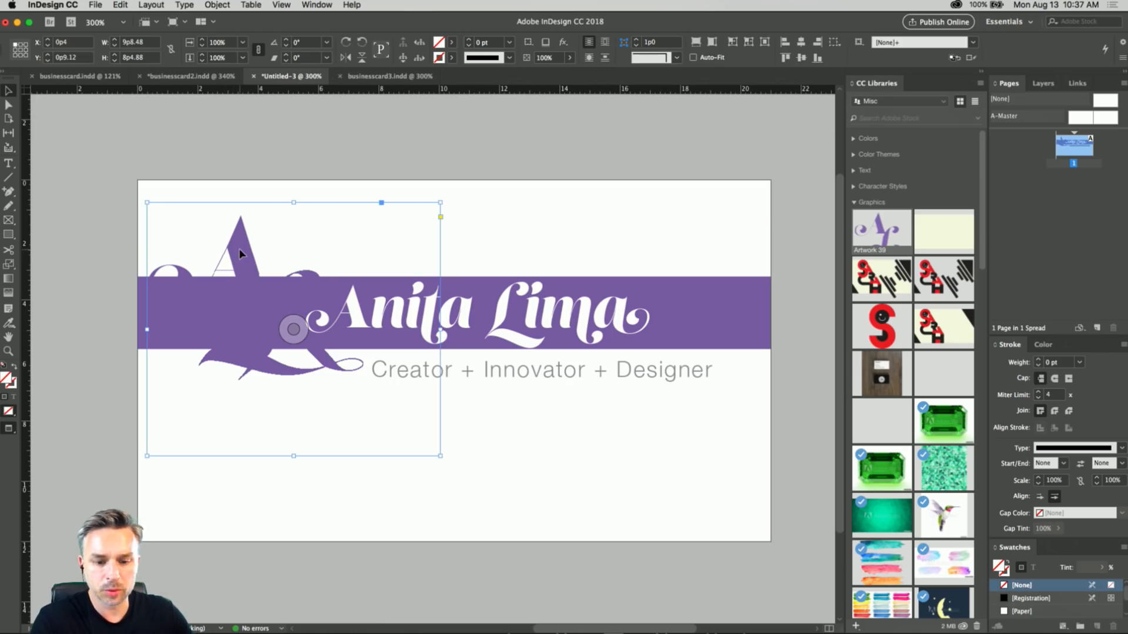
left_click(705, 474)
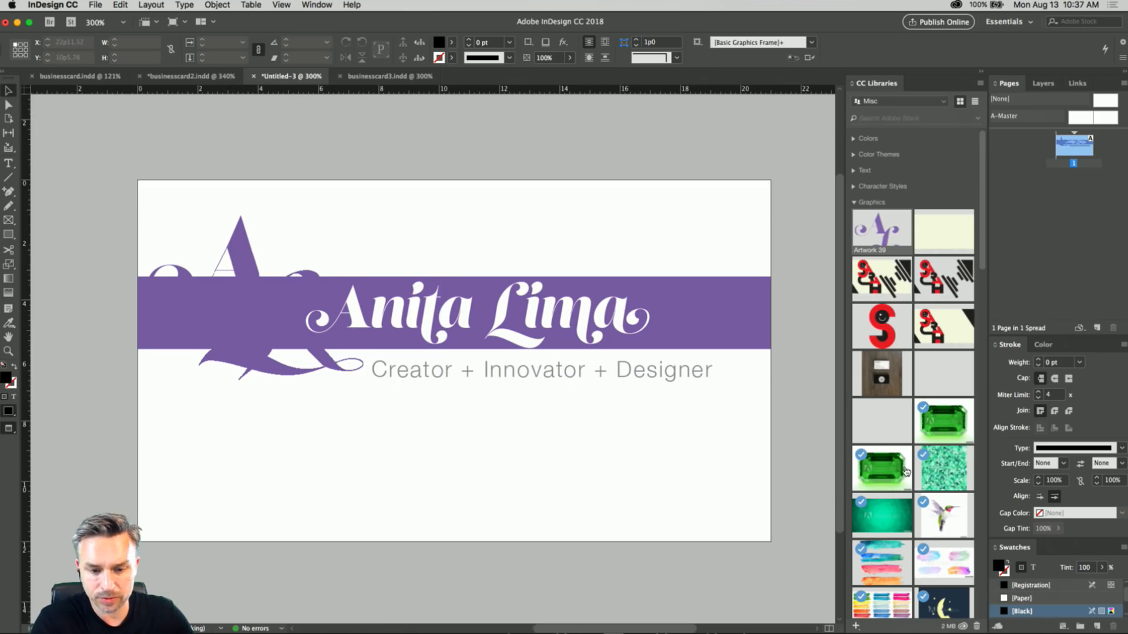
Place the Landing bee-eater photo from the Misc library below the tagline and enlarge the image inside its frame to about 8.8%.
scroll(894, 492, "down", 15)
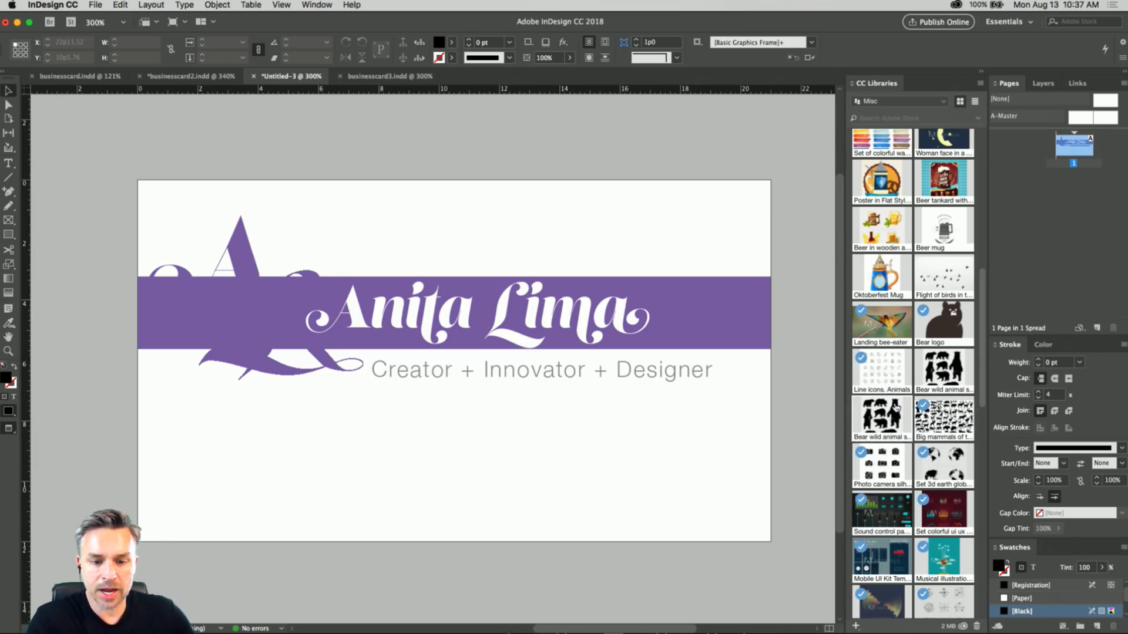
left_click_drag(861, 304, 573, 530)
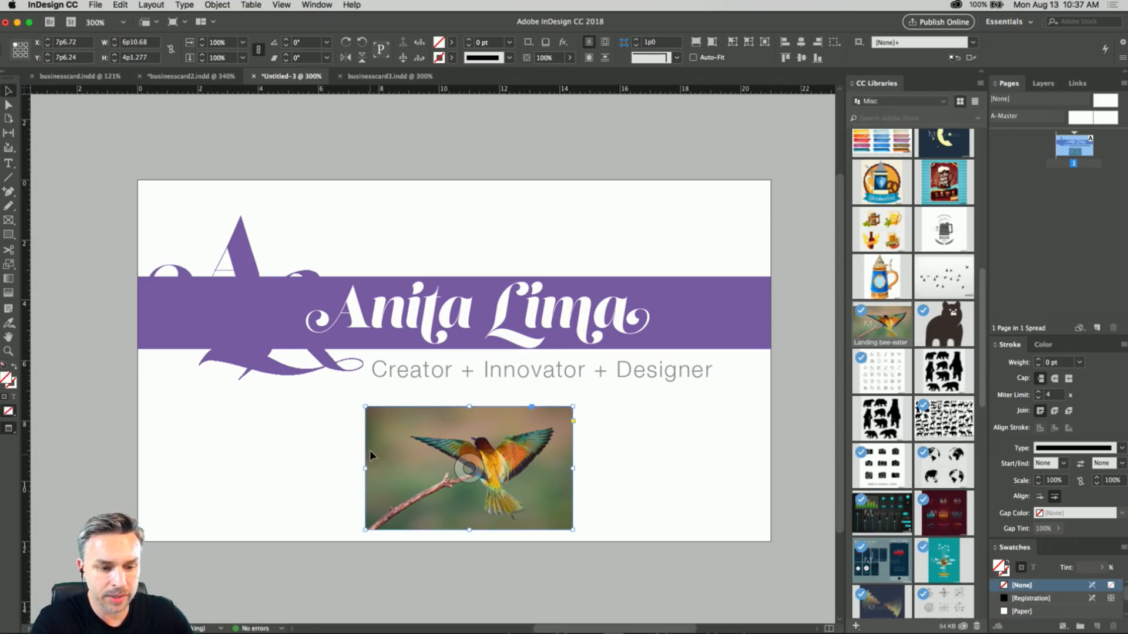
left_click(468, 469)
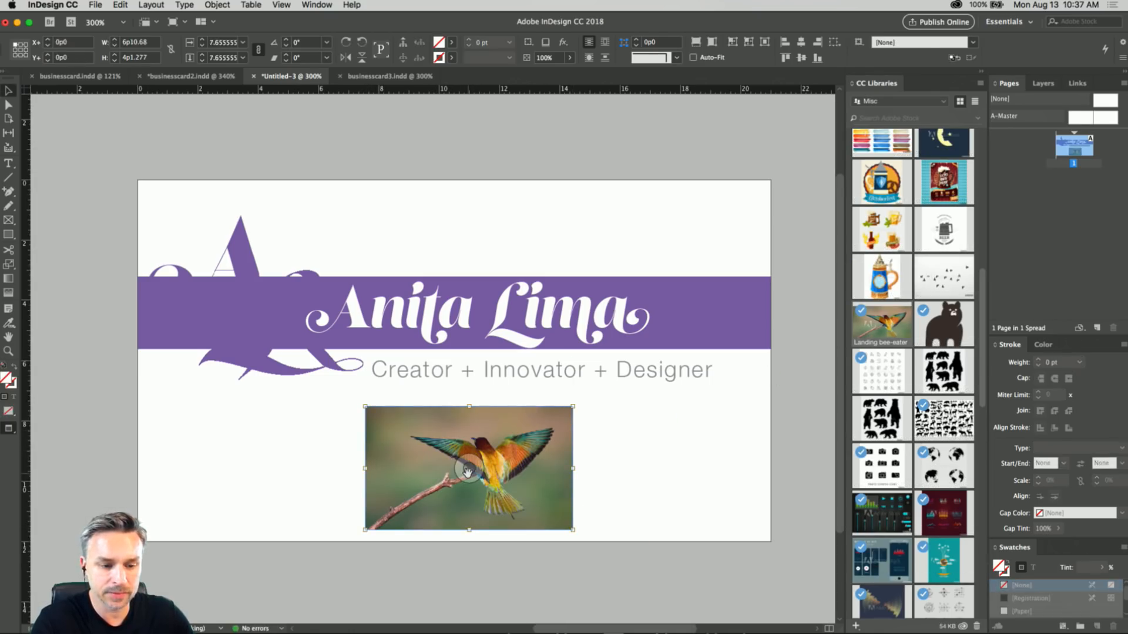
left_click_drag(572, 530, 604, 551)
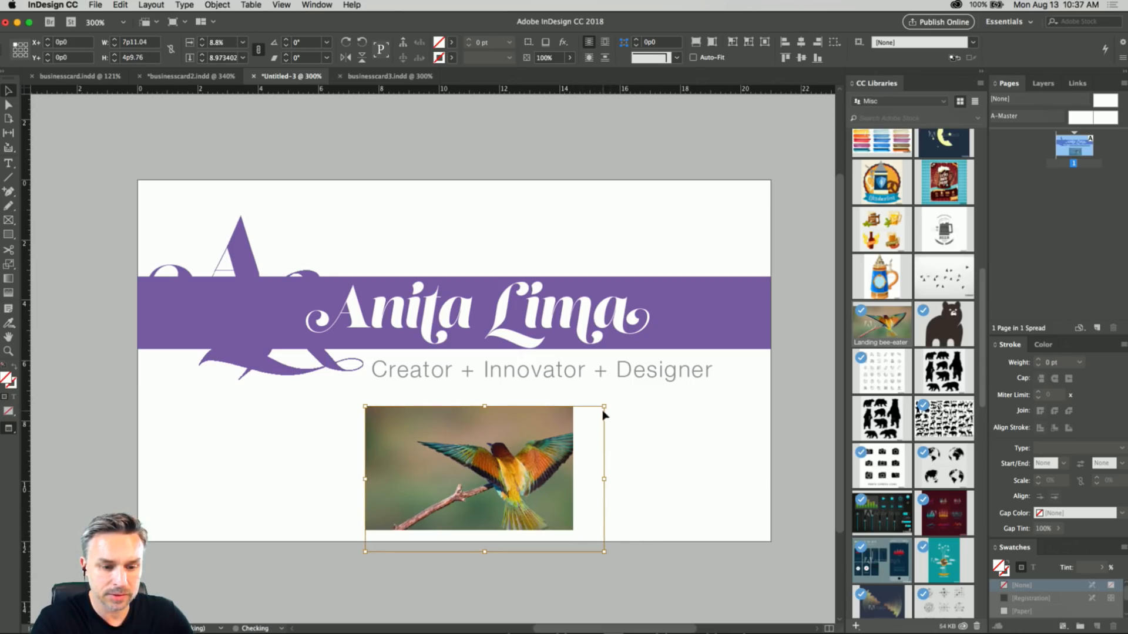
double_click(505, 496)
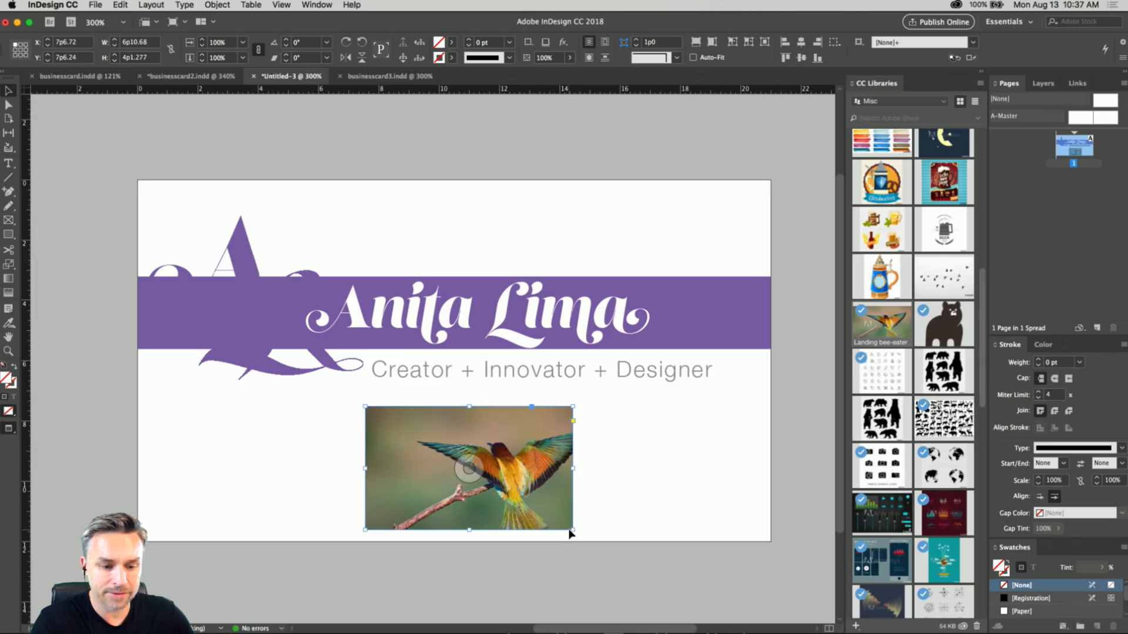
Stretch the bird photo's frame over the whole 21p0 by 12p0 card and fill the frame proportionally with the image.
left_click_drag(572, 530, 627, 567)
left_click_drag(378, 417, 137, 180)
left_click_drag(644, 504, 770, 543)
right_click(560, 469)
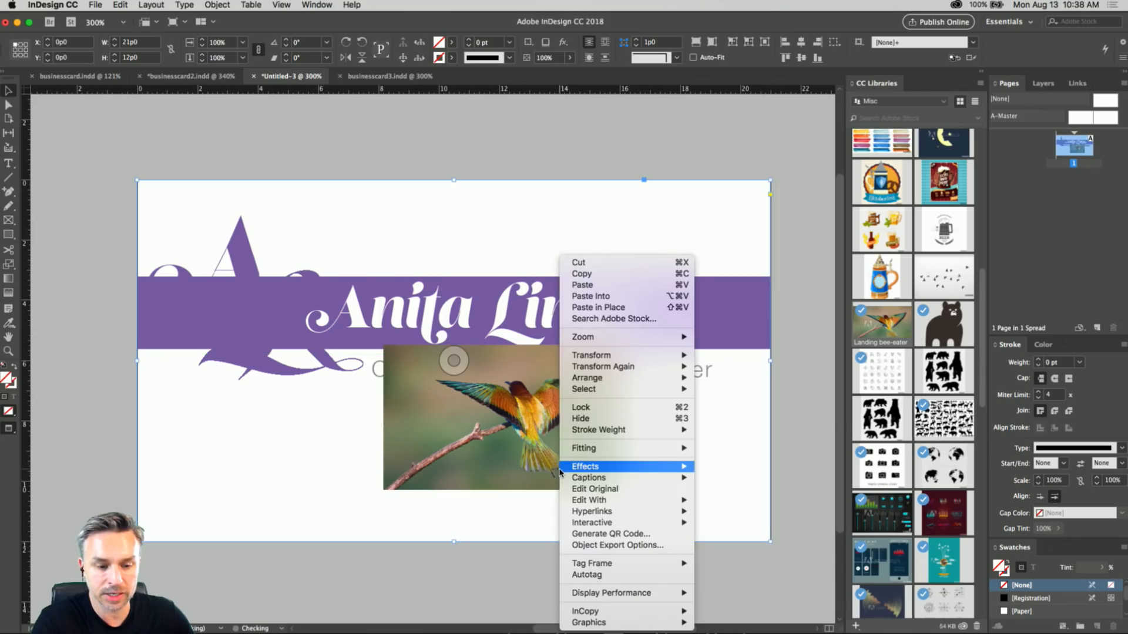
mouse_move(592, 506)
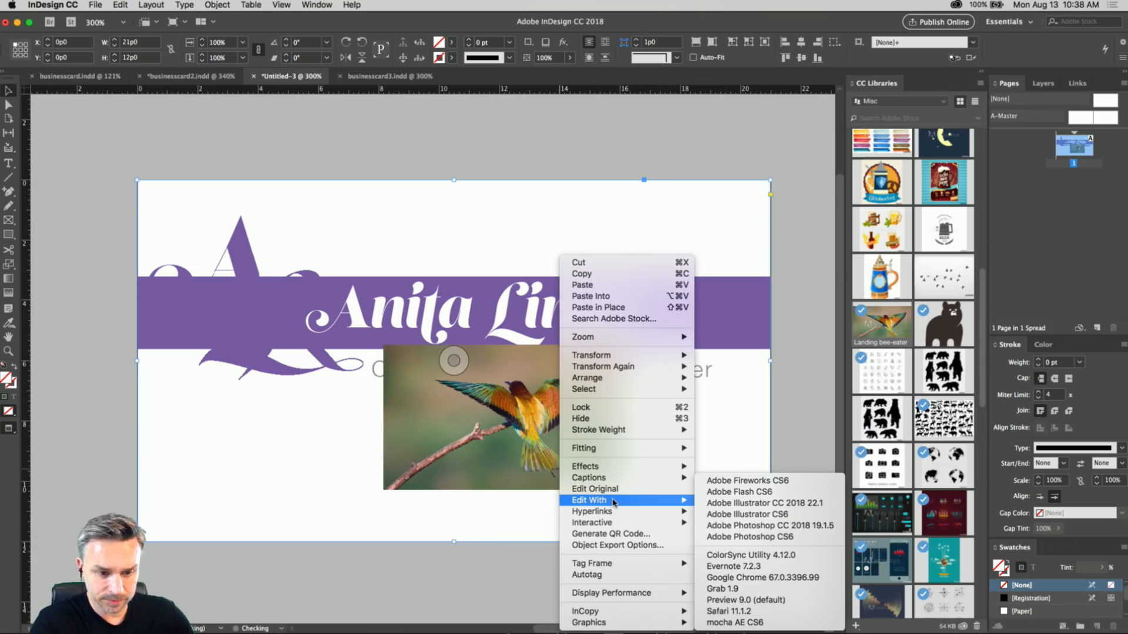
mouse_move(627, 448)
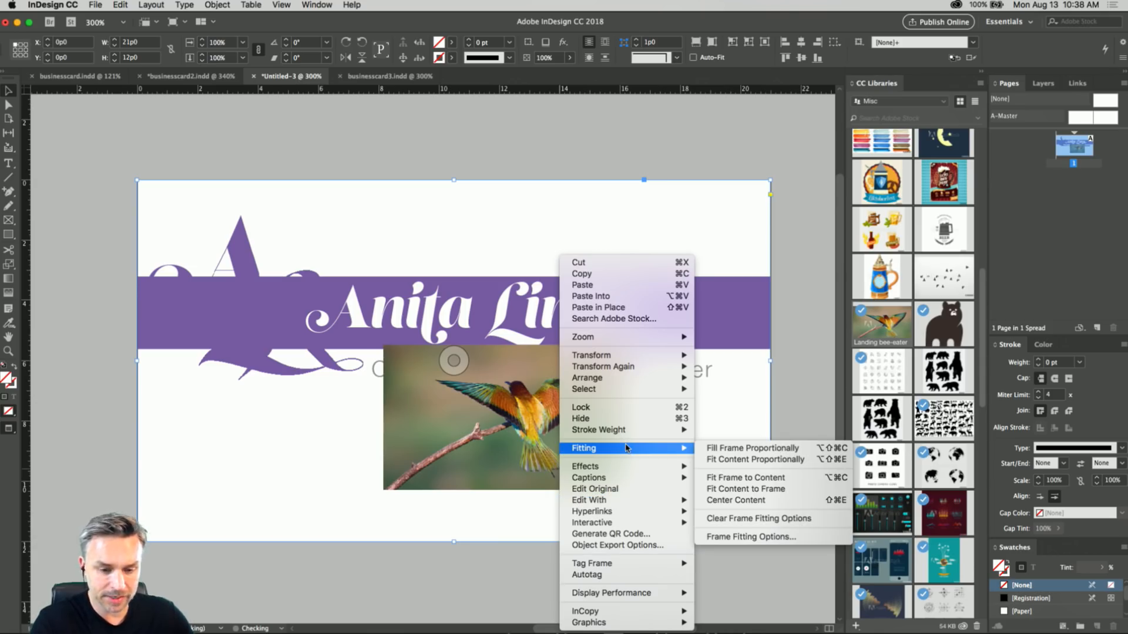
left_click(784, 453)
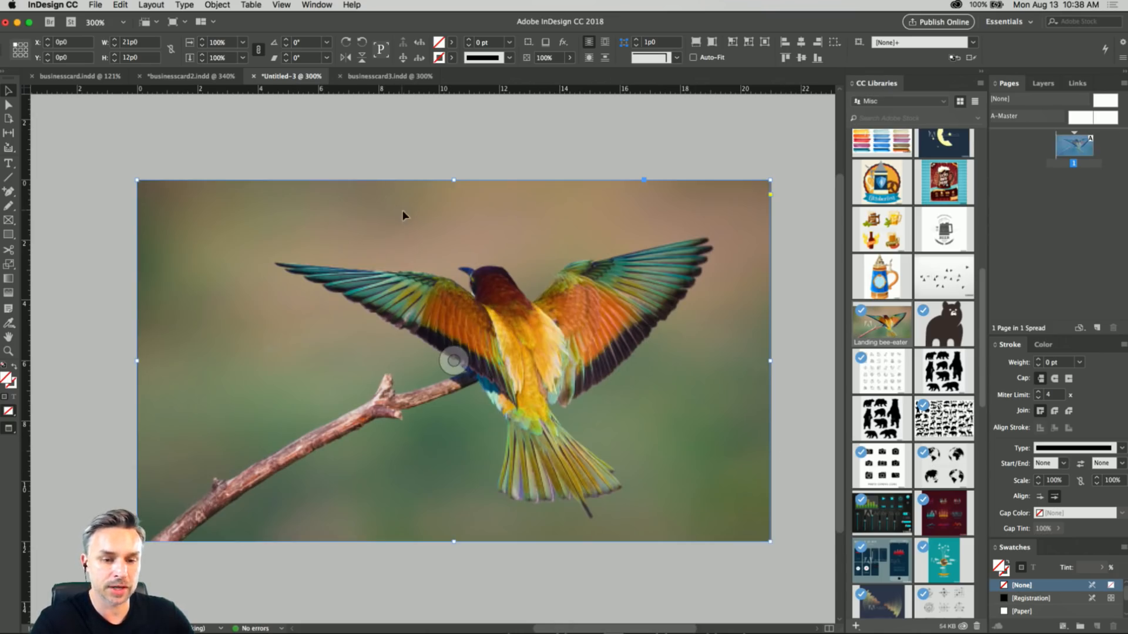
Send the Landing bee-eater photo to the bottom of Layer 1's stack and add a new layer above Layer 1.
left_click(1045, 84)
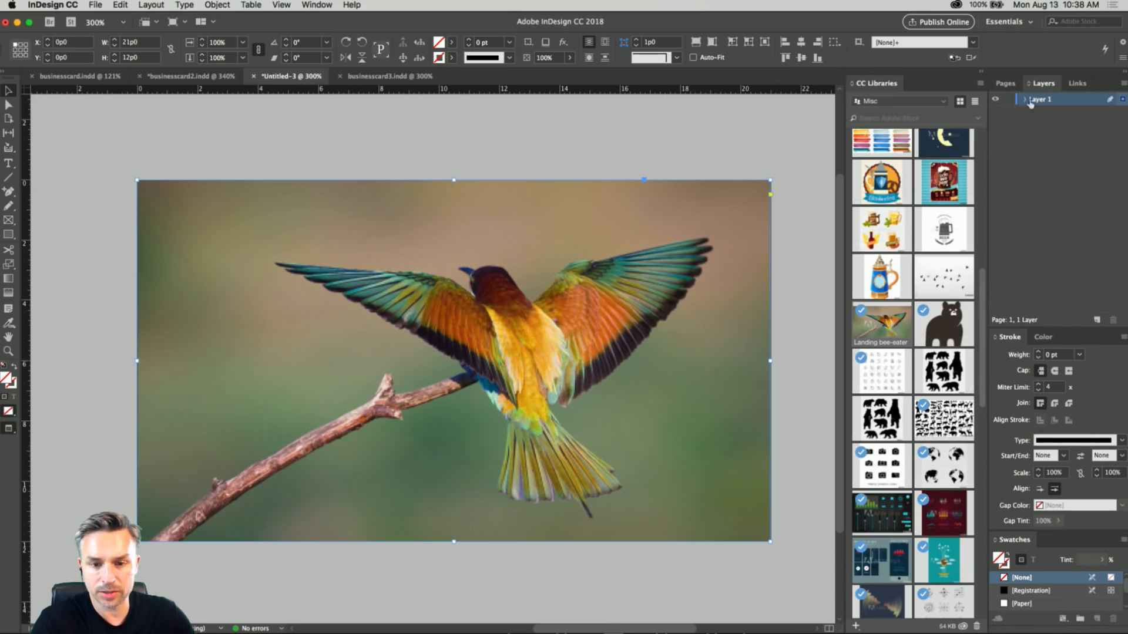
left_click(1025, 100)
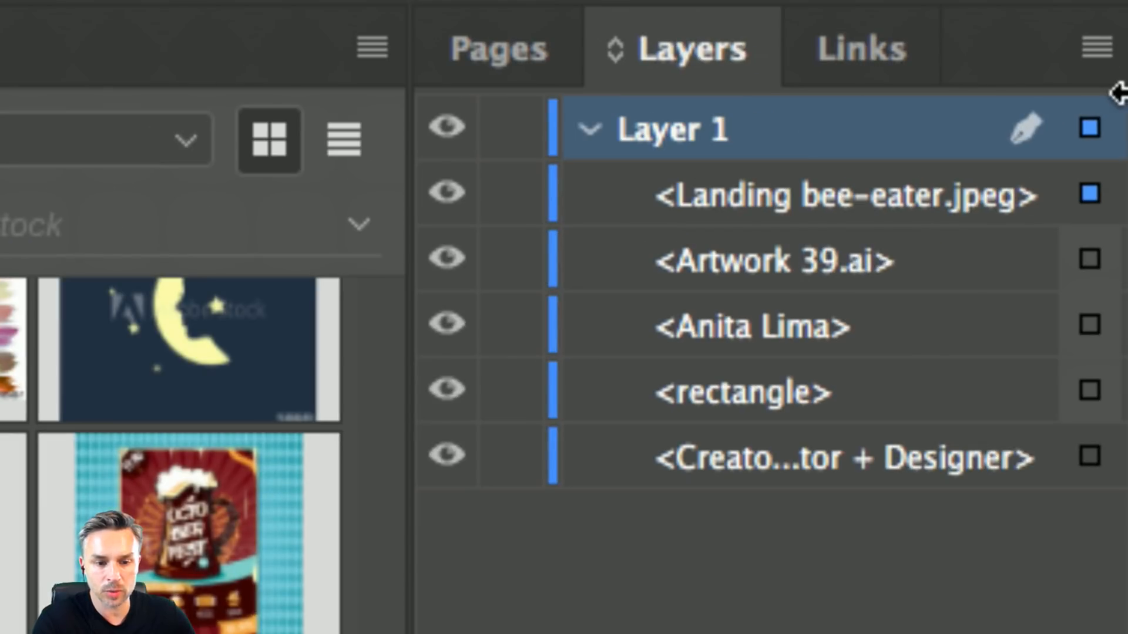
left_click_drag(825, 226, 732, 493)
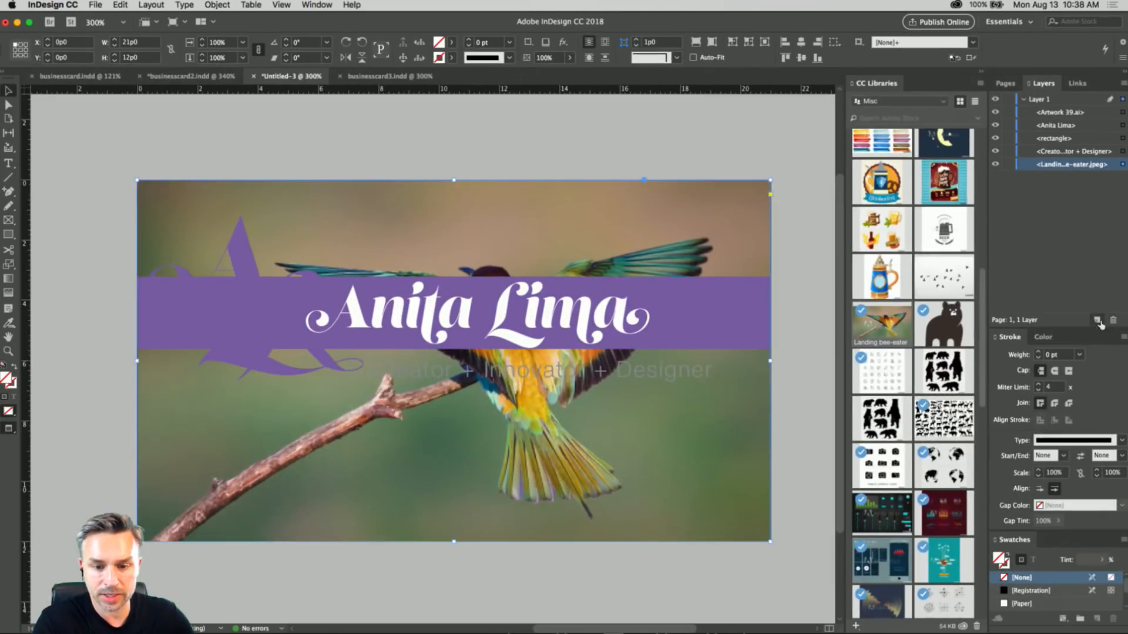
left_click(1096, 320)
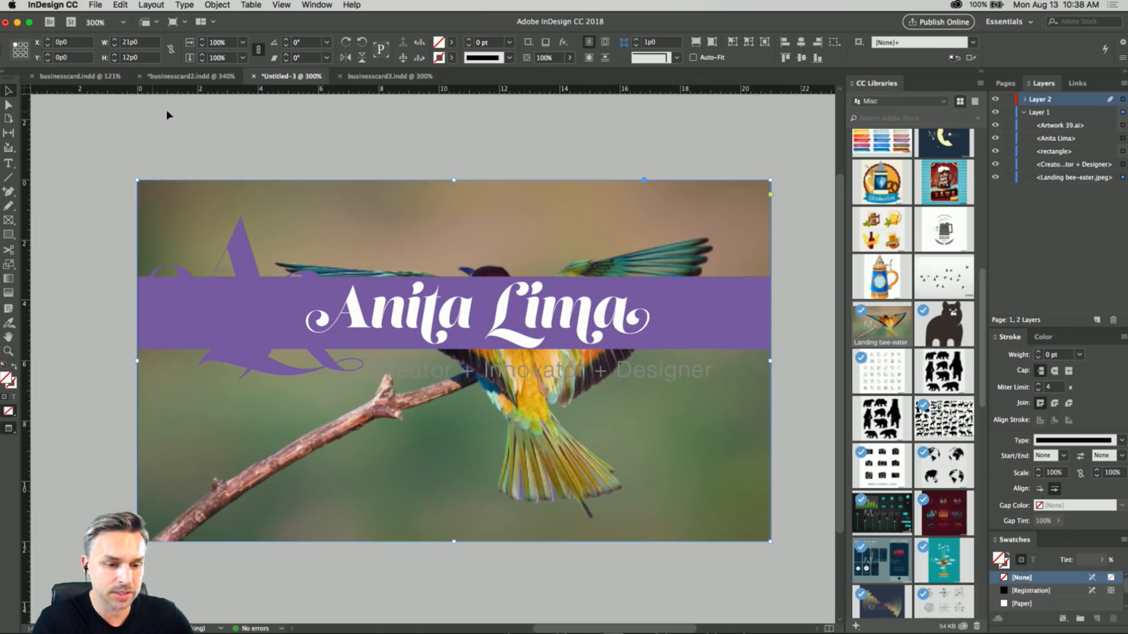
left_click(231, 119)
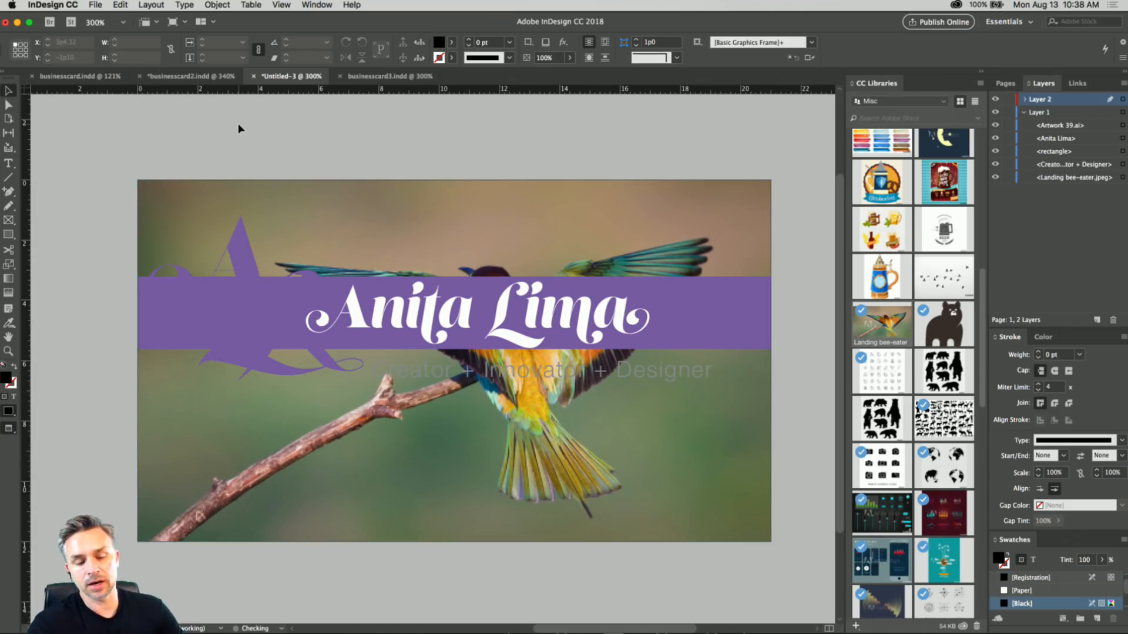
Change the text color of the whole Creator + Innovator + Designer tagline to Paper.
left_click(468, 372)
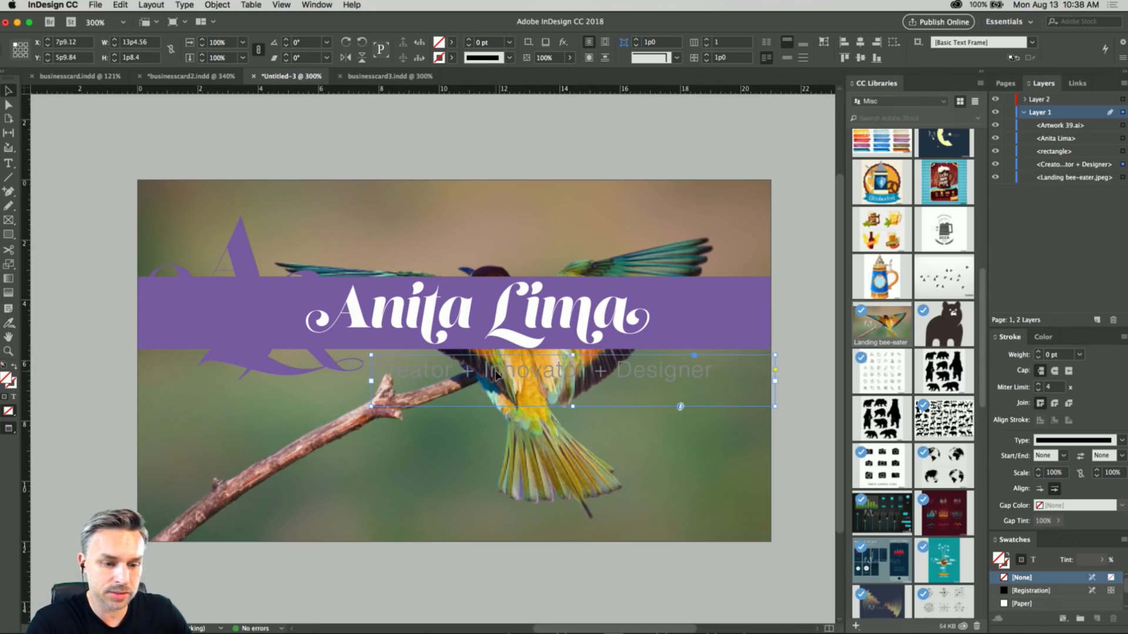
double_click(661, 371)
left_click_drag(710, 370, 235, 364)
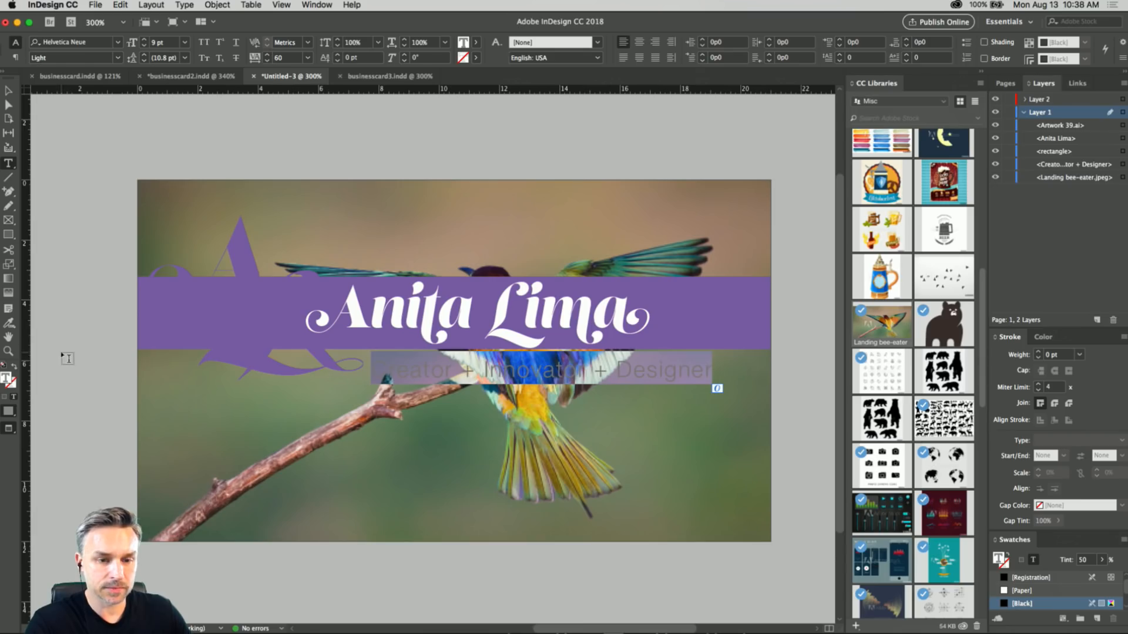
left_click(477, 43)
double_click(372, 105)
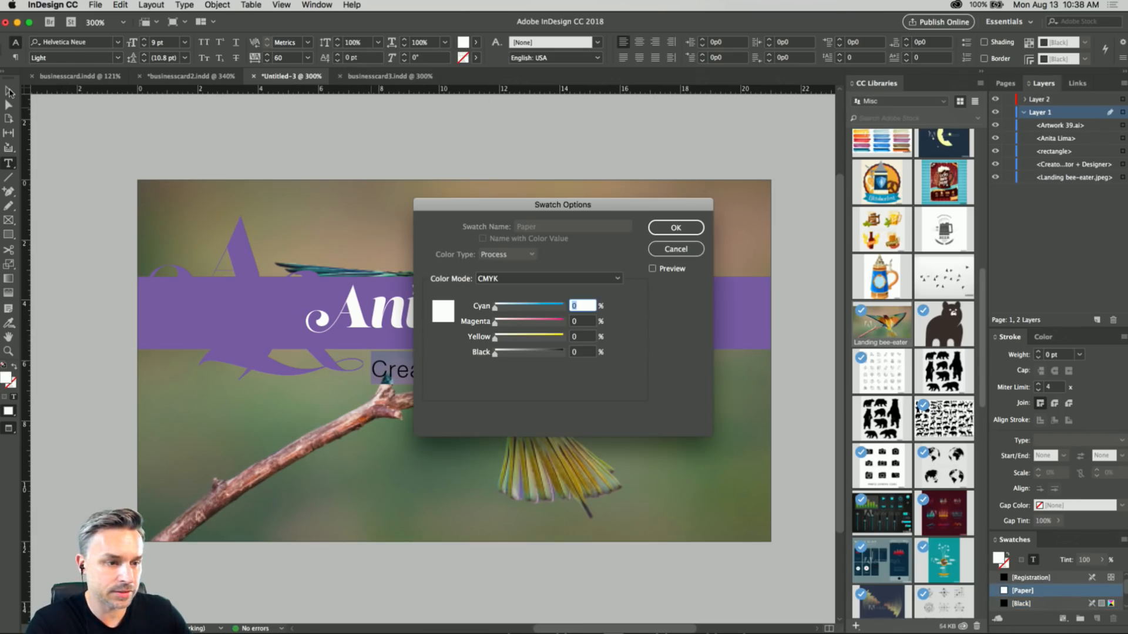
left_click(676, 227)
left_click(8, 90)
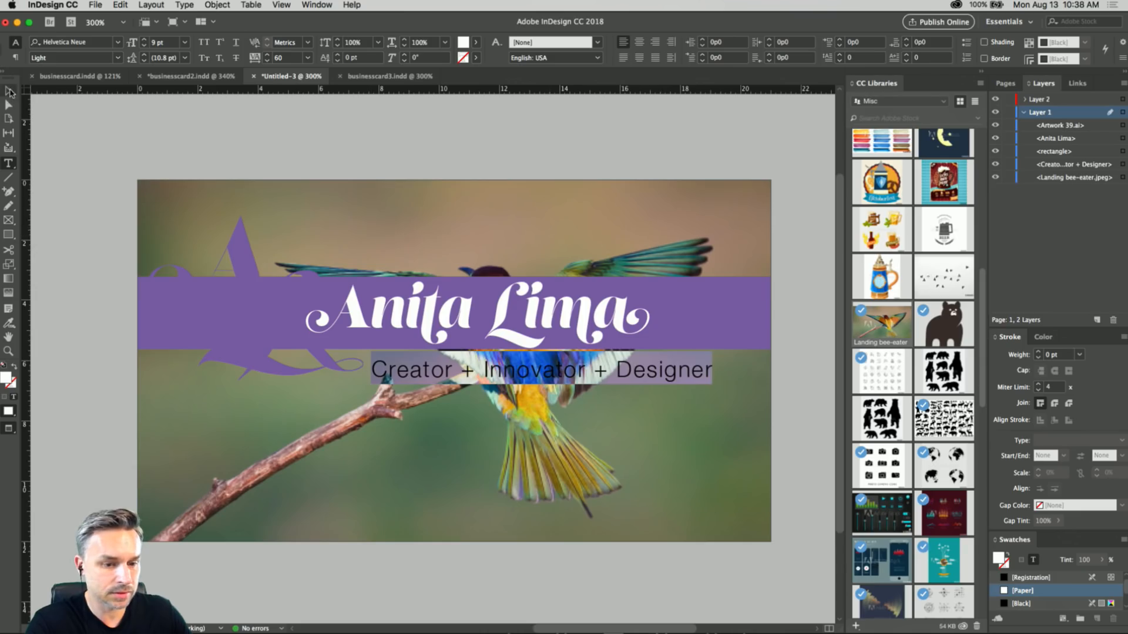
Lower the tagline to about Y 7p11, and move the A and L artwork, purple banner and name down together by about 1p9.
left_click_drag(455, 409, 452, 470)
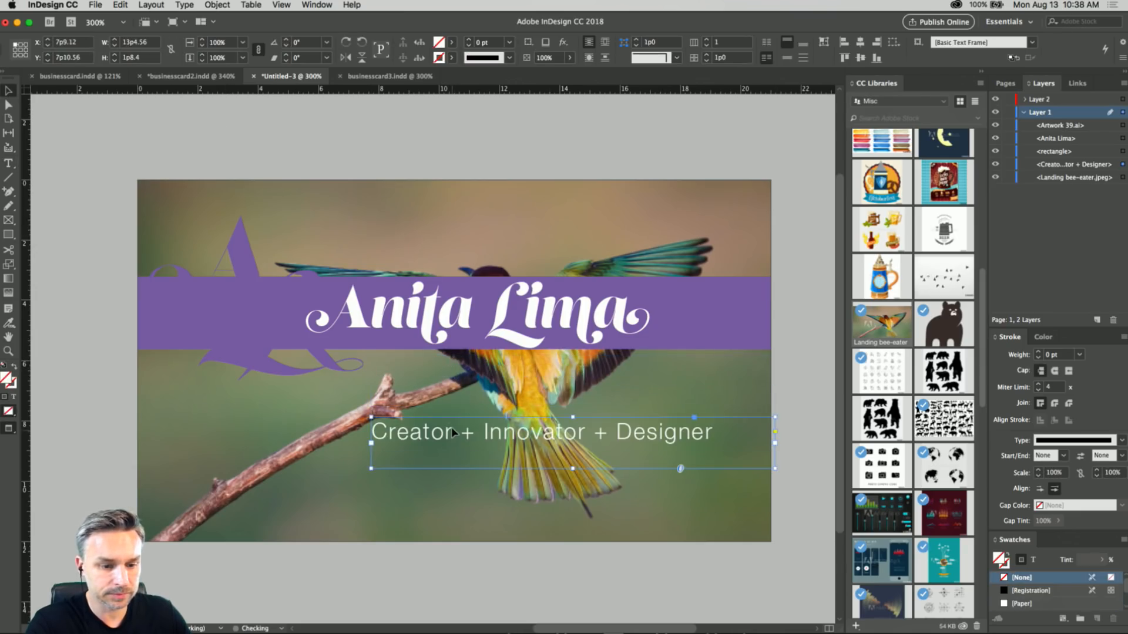
left_click(465, 325)
left_click(228, 327)
left_click(506, 327)
left_click(204, 317)
left_click(294, 329)
left_click(684, 320, "shift")
left_click(685, 320, "shift")
left_click(567, 325, "shift")
left_click(681, 323, "shift")
left_click_drag(689, 320, 685, 357)
Reposition the tagline just under the purple banner at about X 8p6, Y 7p6 and deselect it.
left_click(451, 121)
left_click_drag(513, 433, 537, 434)
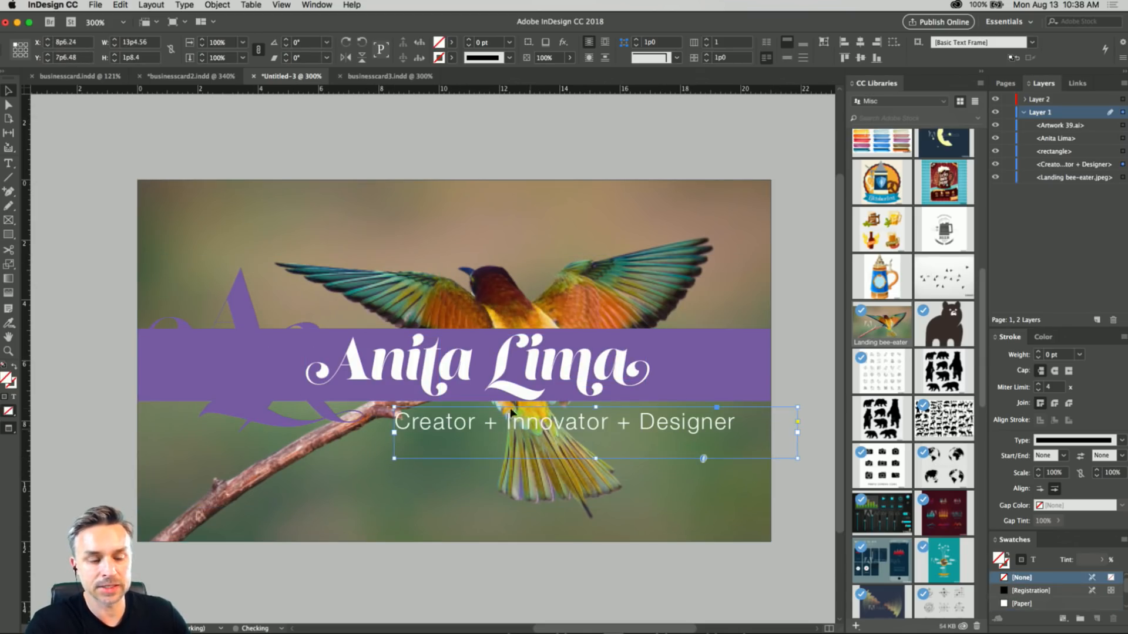
left_click(444, 139)
Replace the word Designer in the tagline with Bird Lover, and select the A and L artwork.
double_click(649, 419)
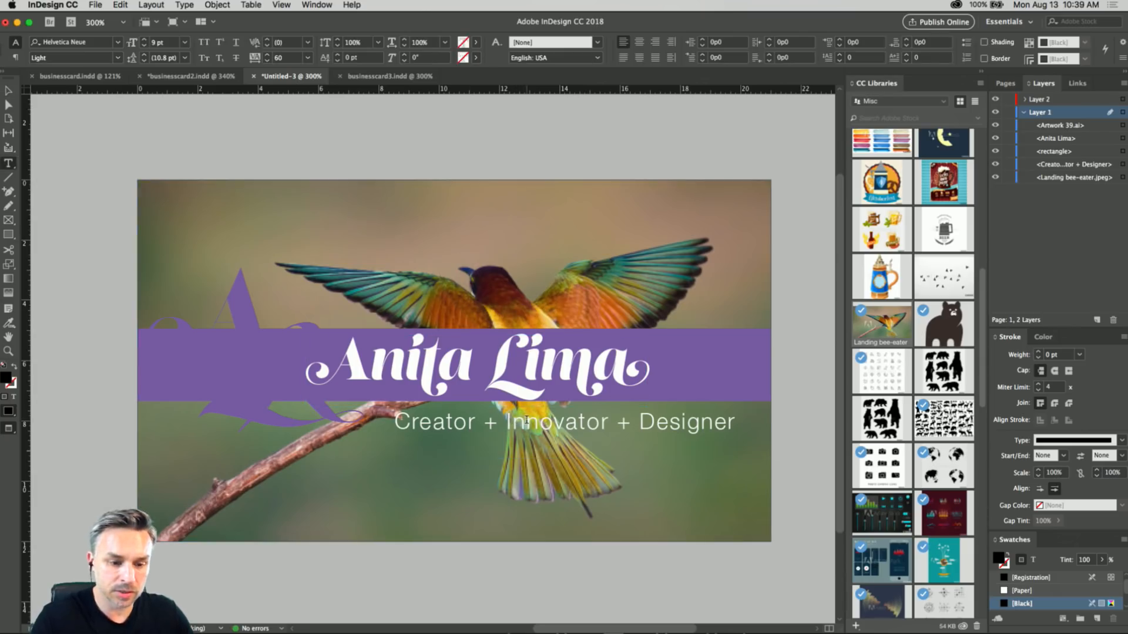
double_click(648, 419)
type("Bird Lover")
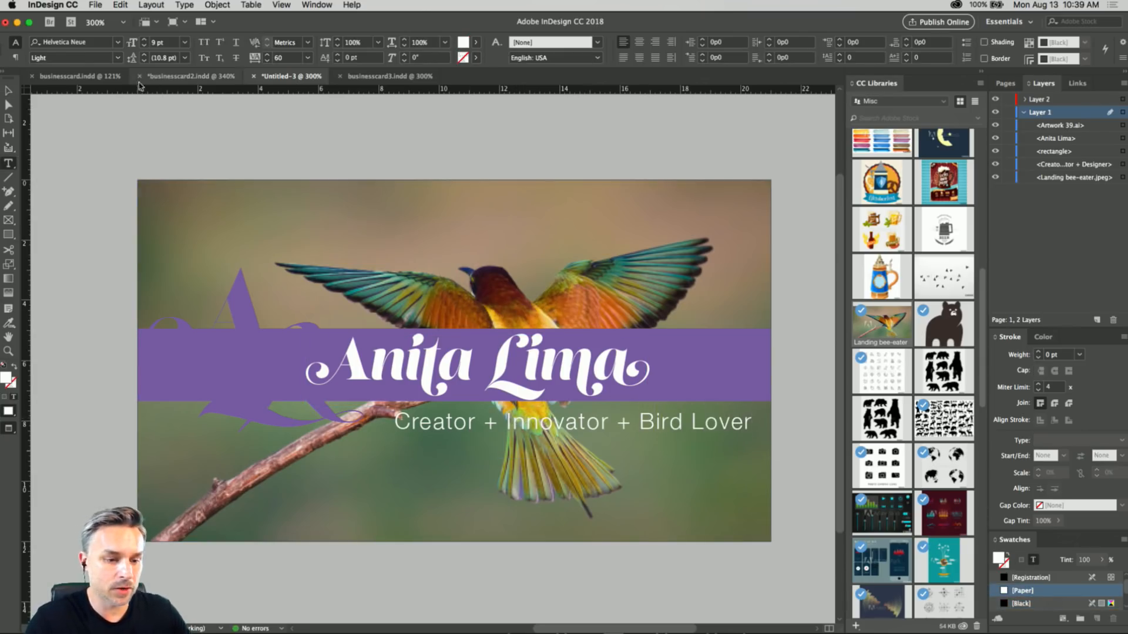
key("Escape")
left_click(238, 302)
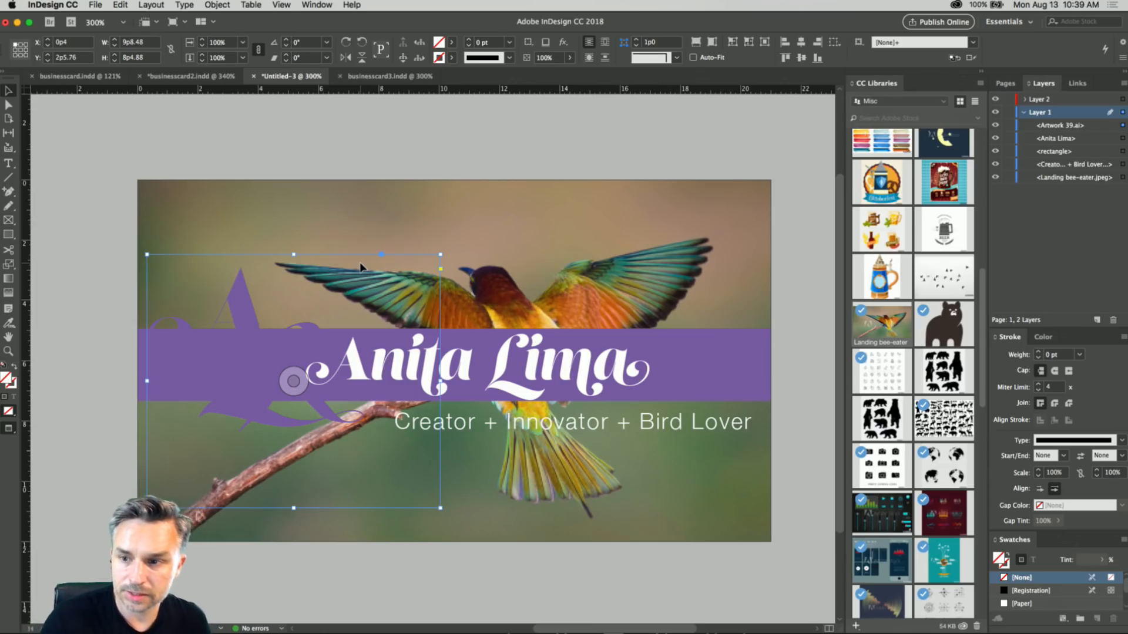
Fill the A and L artwork's frame proportionally and place it against the card's left edge at X 0p0, Y 0p10.
left_click_drag(247, 308, 248, 273)
right_click(247, 243)
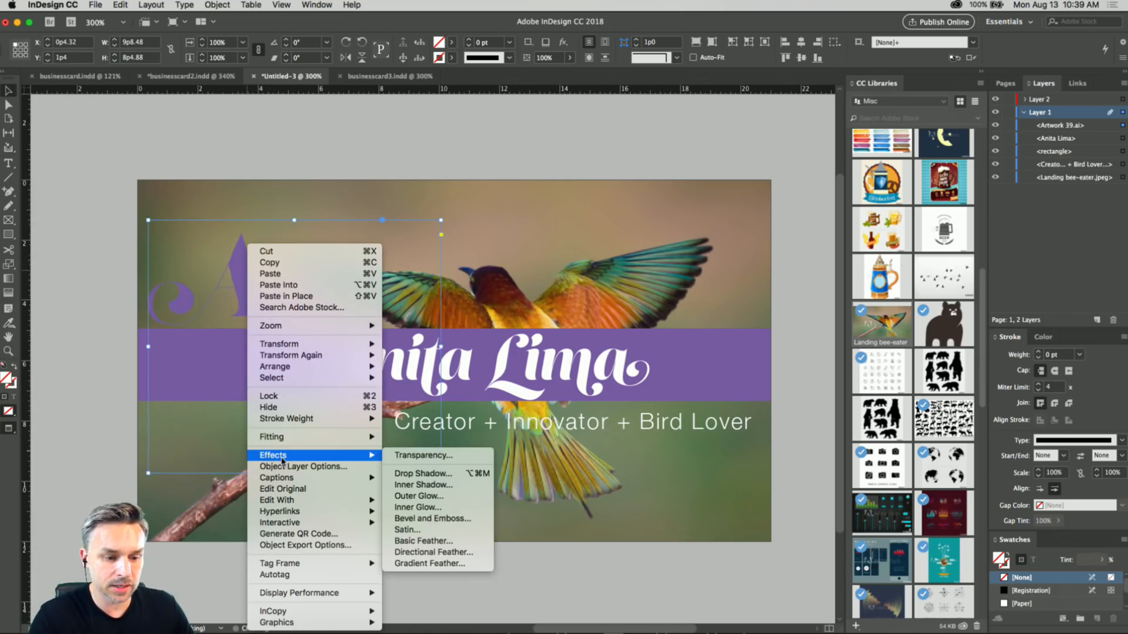
mouse_move(320, 439)
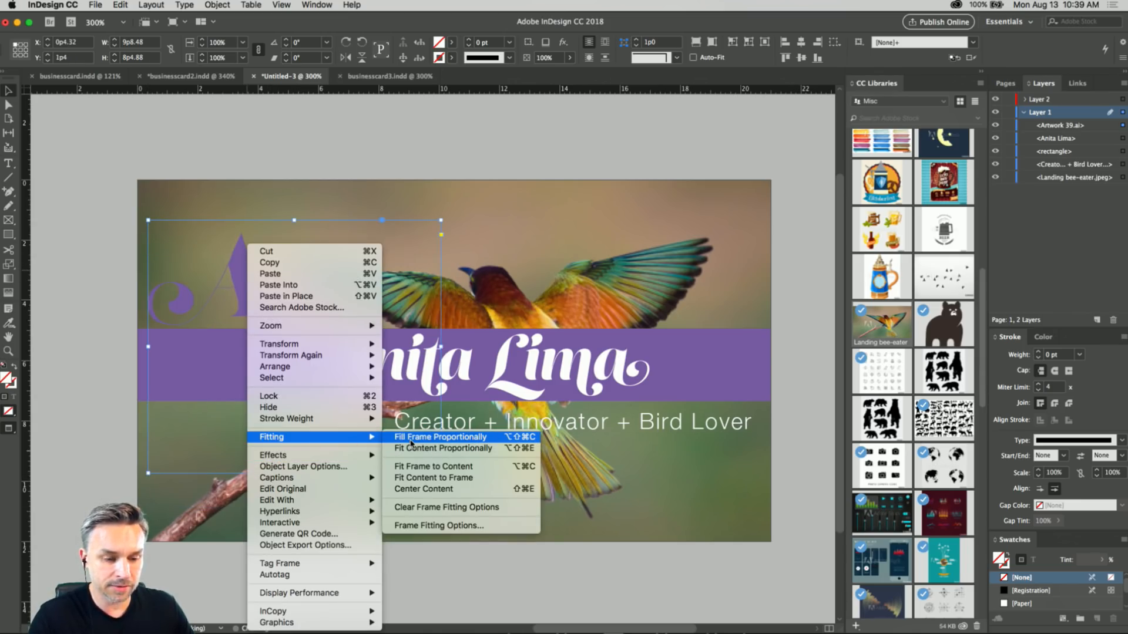
left_click(411, 442)
left_click_drag(279, 283, 256, 268)
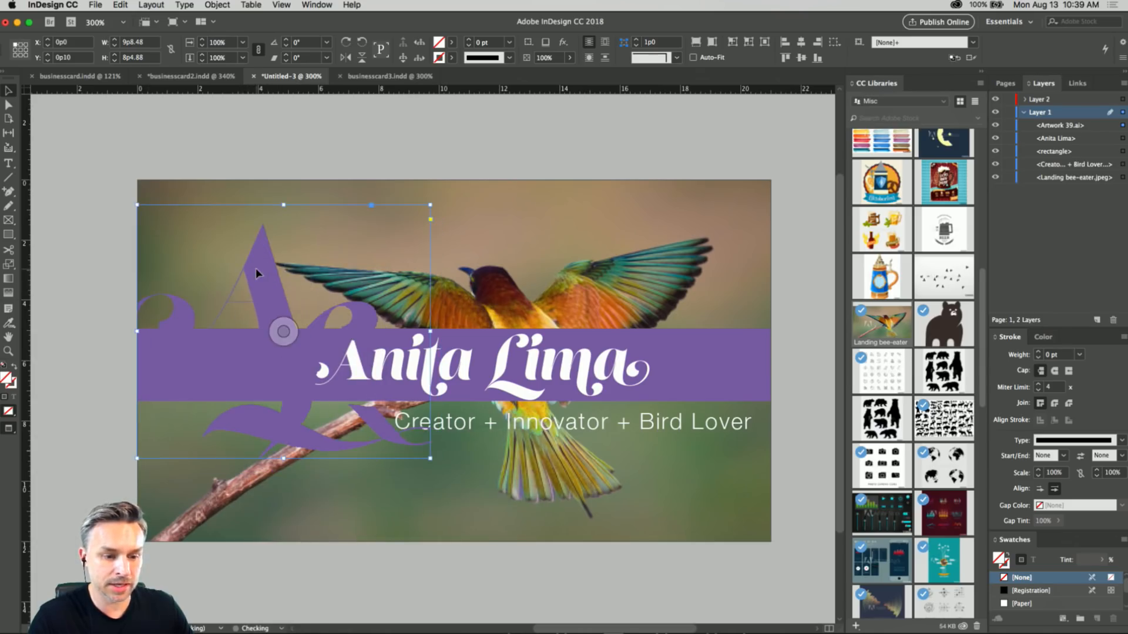
Send the Artwork 39.ai object behind the tagline, just above the bird photo in the stacking order, and nudge it up to Y 0p6.
left_click(1061, 137)
left_click(1057, 126)
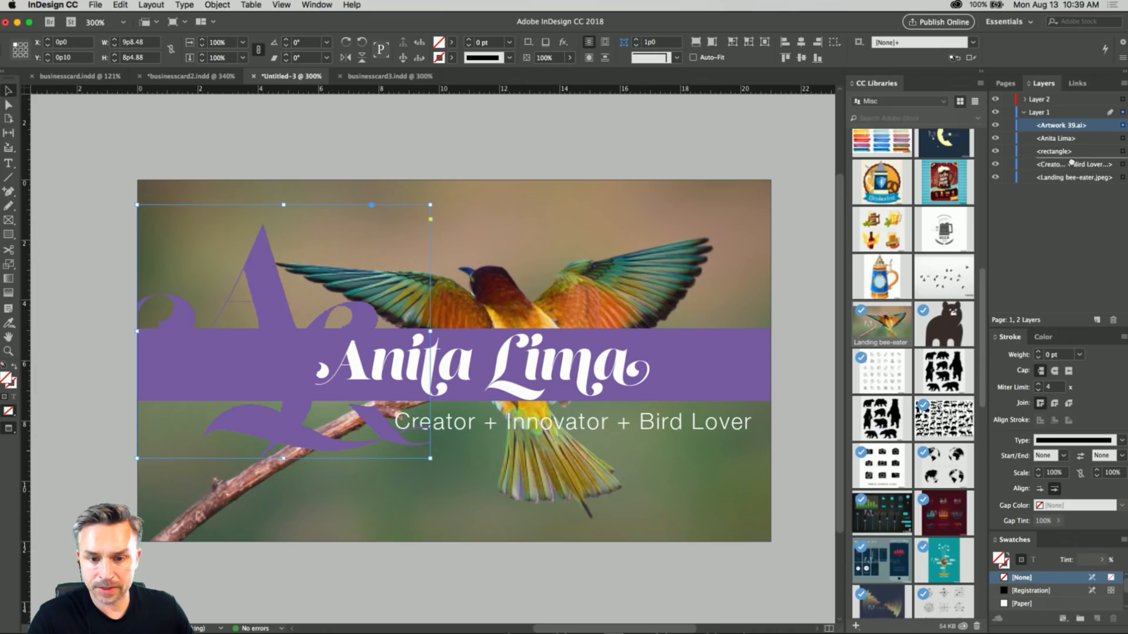
left_click_drag(1070, 164, 1069, 171)
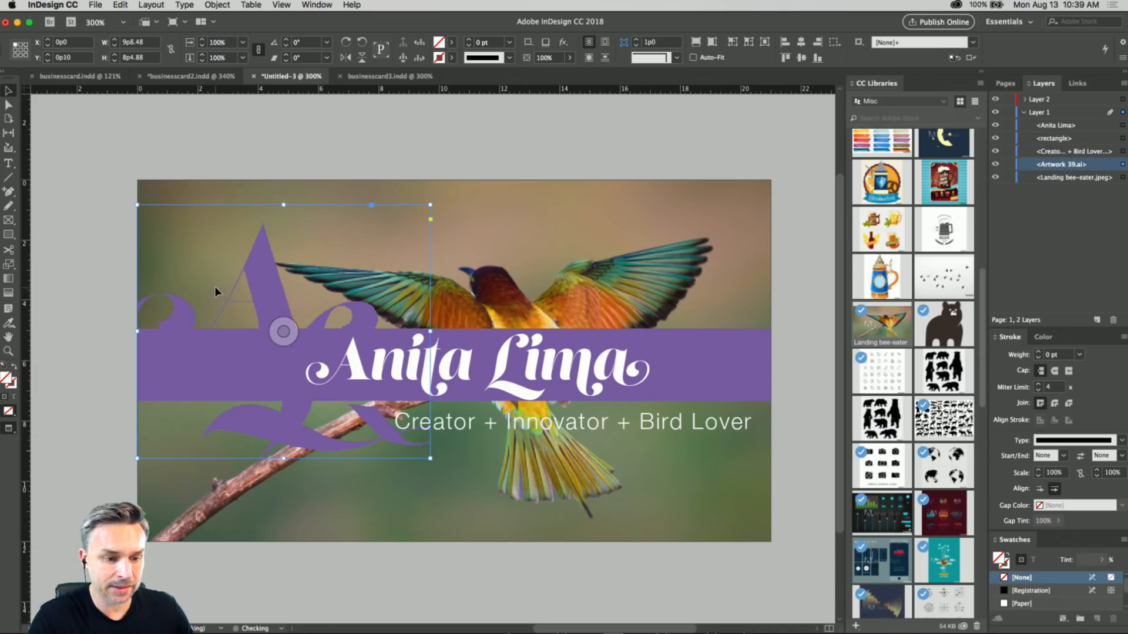
scroll(222, 280, "left", 1)
key("Up")
key("Up")
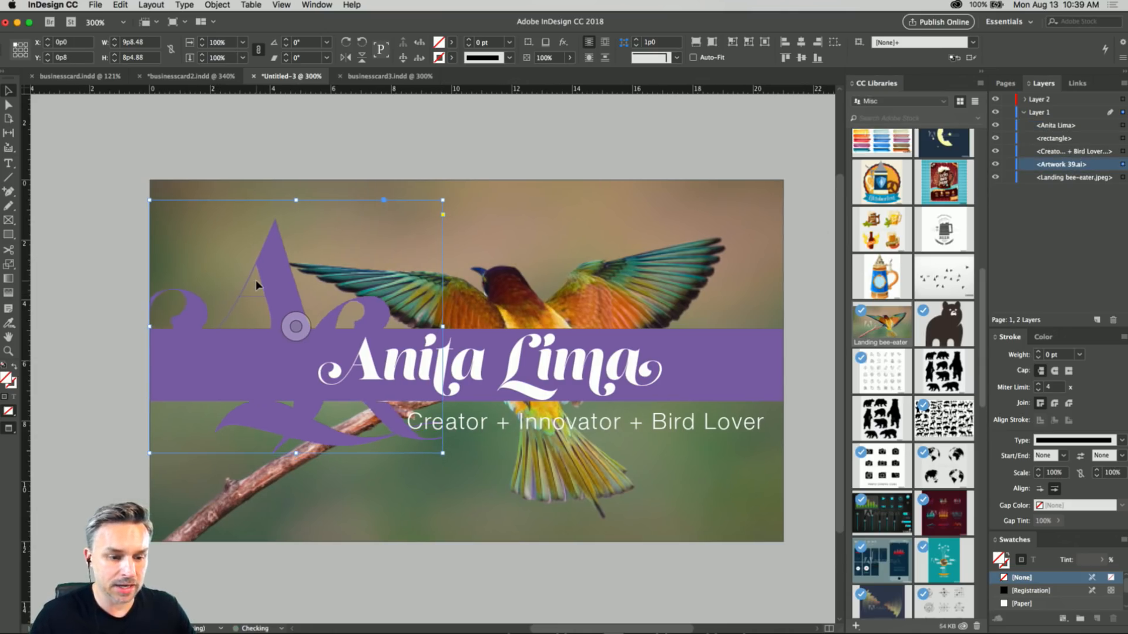
key("Up")
key("Up")
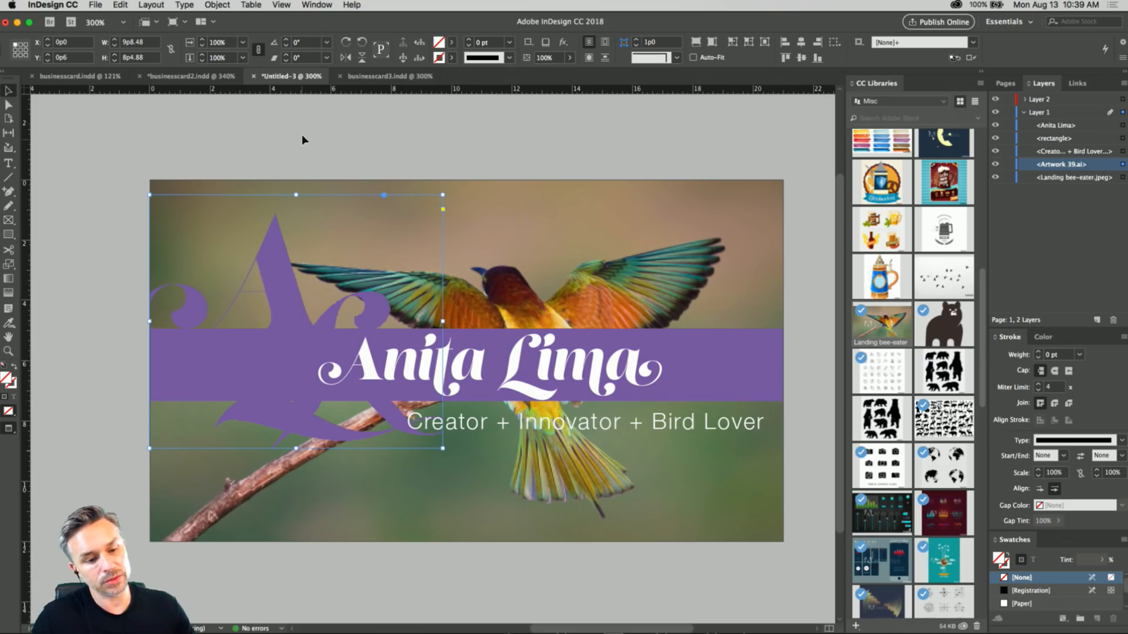
Reduce the whole tagline to 8 pt, shift its frame right to about X 9p4, and deselect it.
left_click(611, 424)
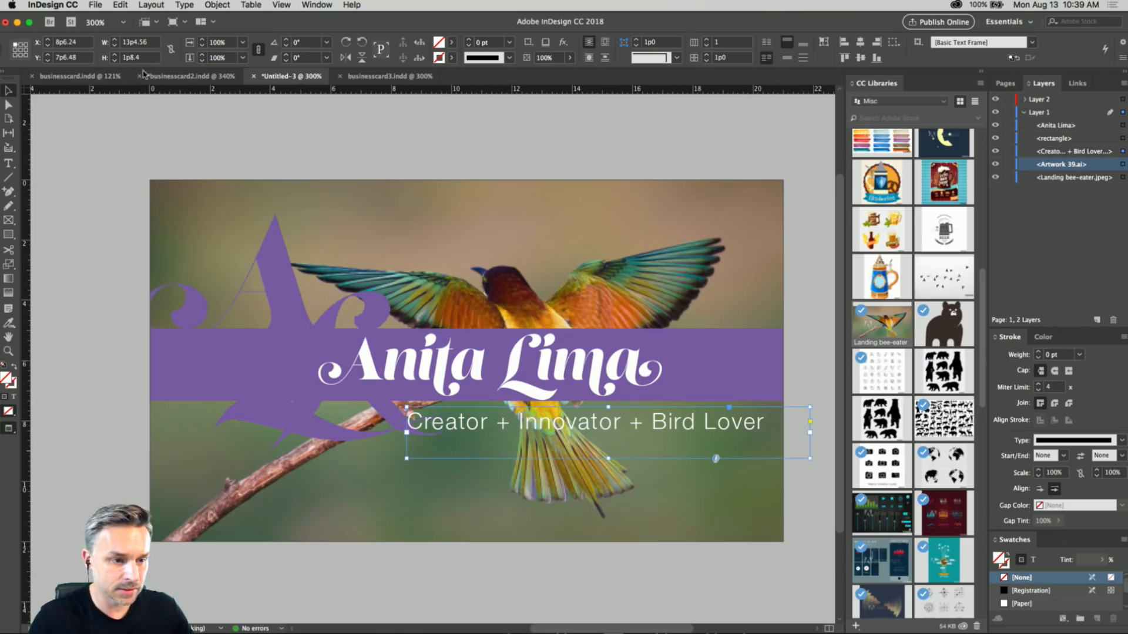
double_click(523, 425)
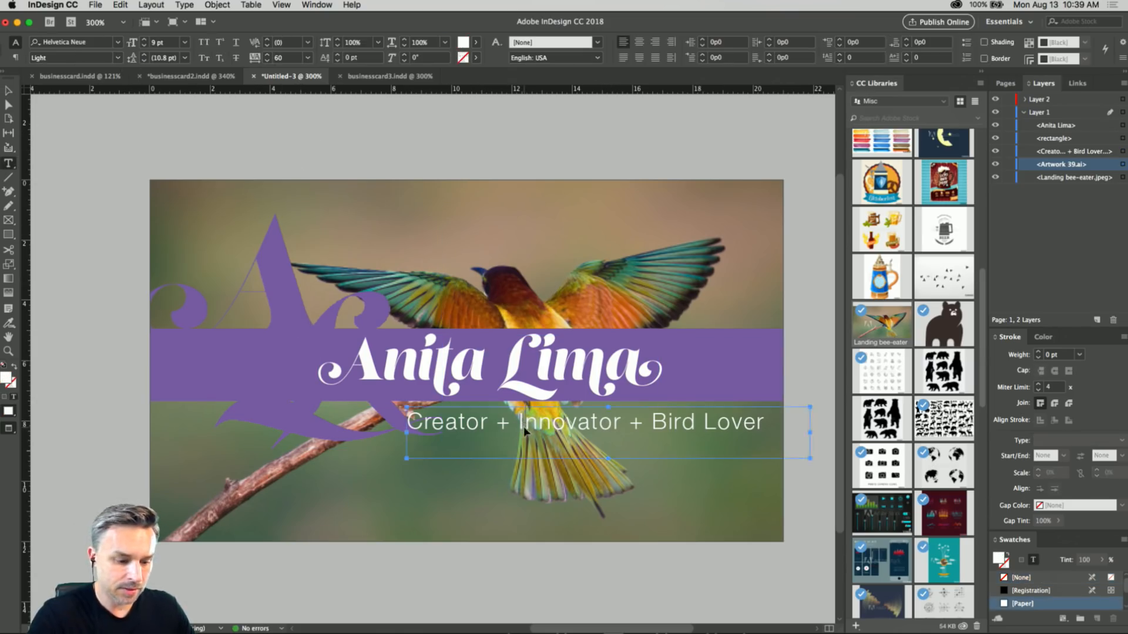
triple_click(523, 427)
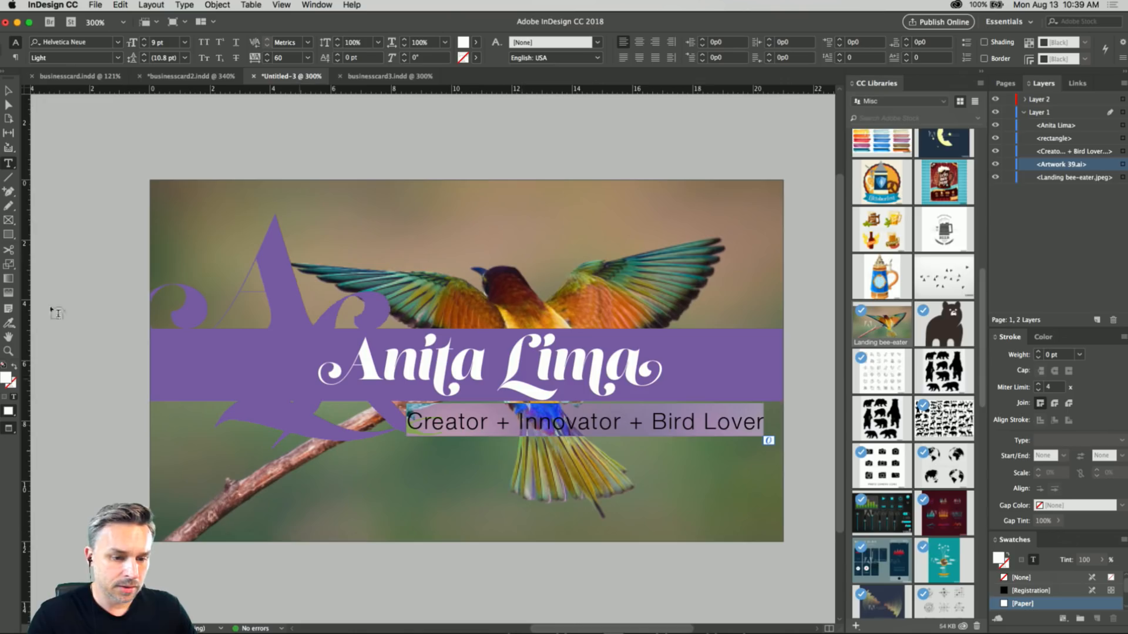
left_click(466, 423)
key("super+a")
left_click(144, 46)
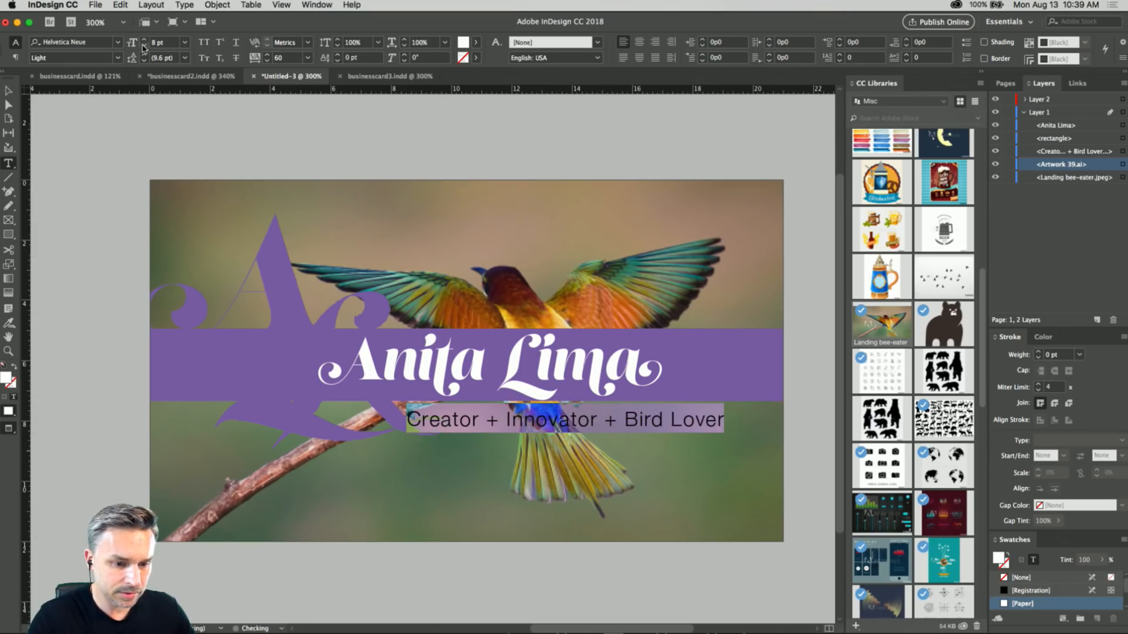
left_click(9, 92)
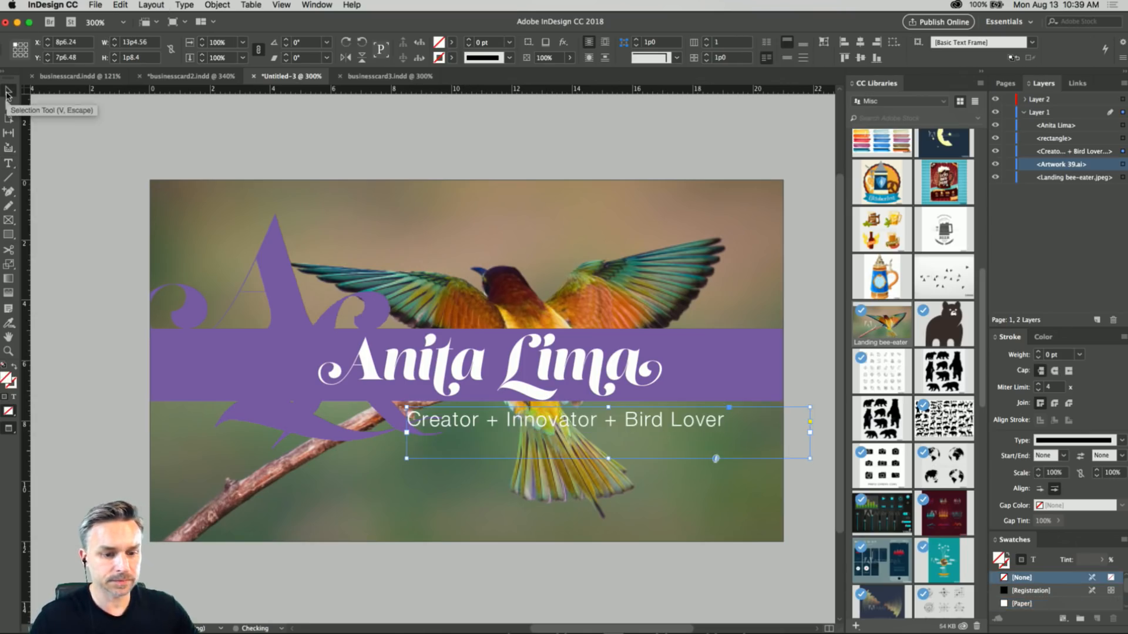
key("shift+Right")
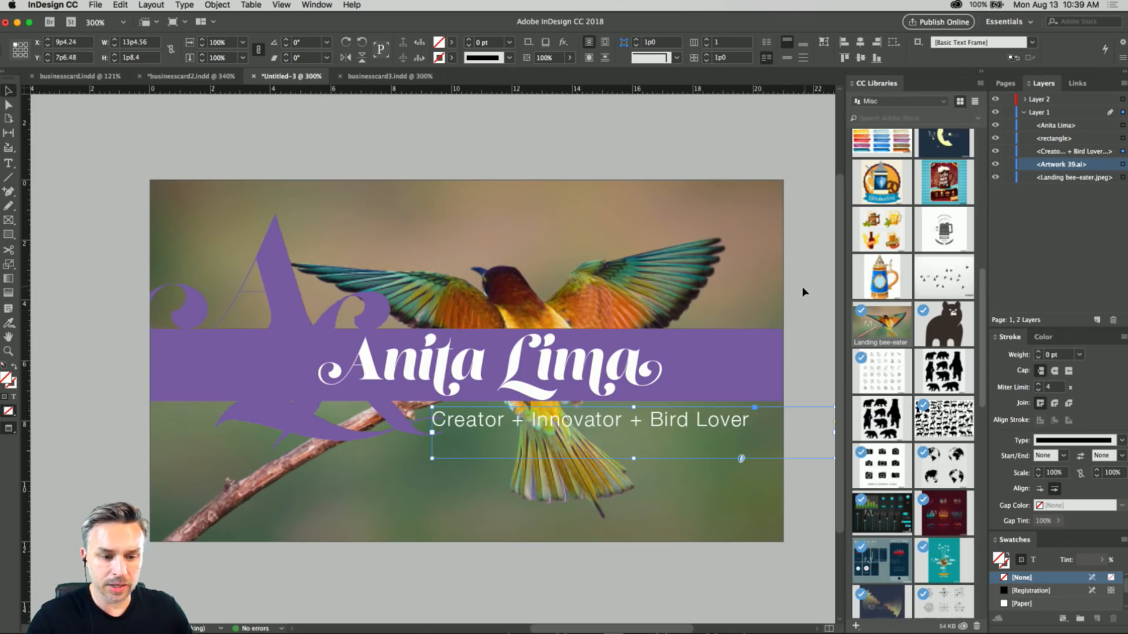
left_click(372, 131)
Fit the page in the window and save the document as businesscard4 on the Desktop.
left_click_drag(372, 131, 344, 126)
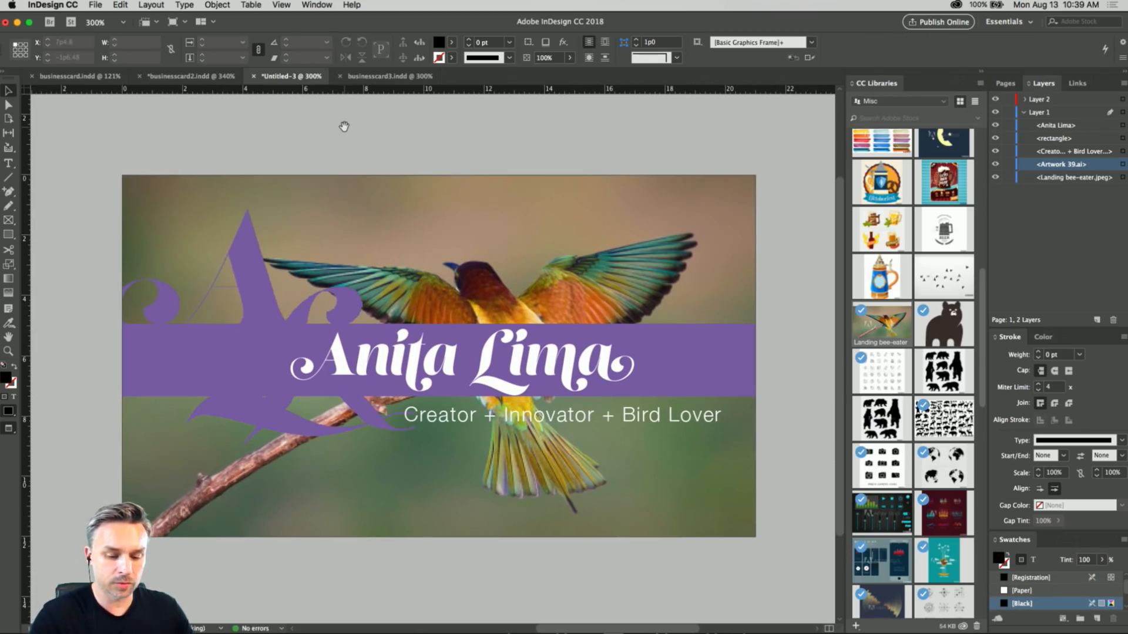
key("super+0")
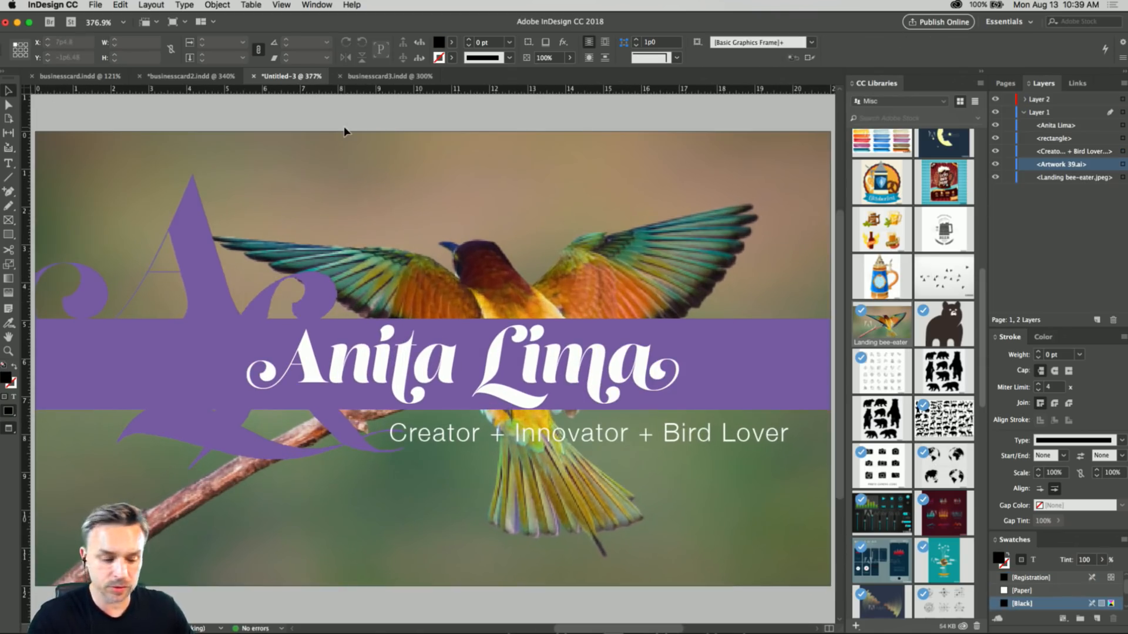
key("super+s")
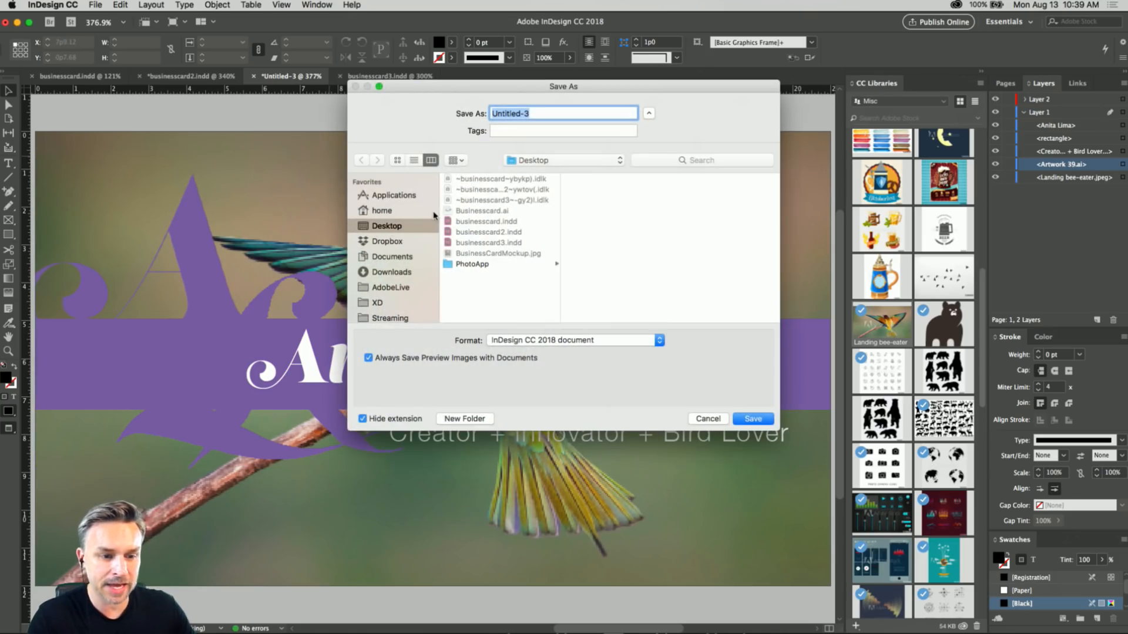
left_click(478, 247)
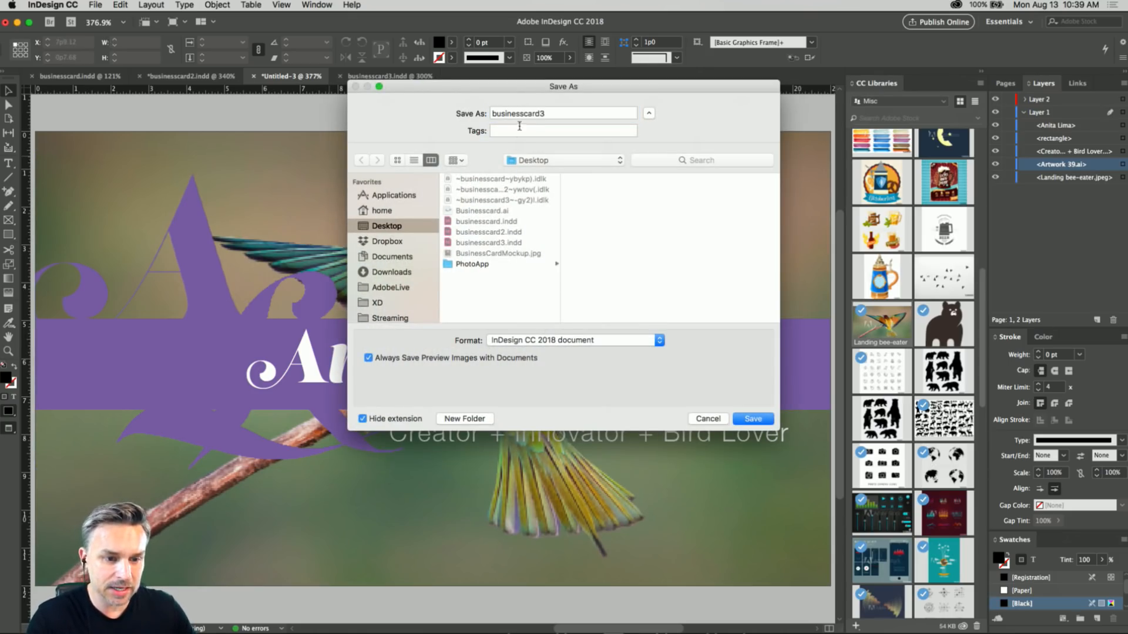
left_click(541, 113)
key("BackSpace")
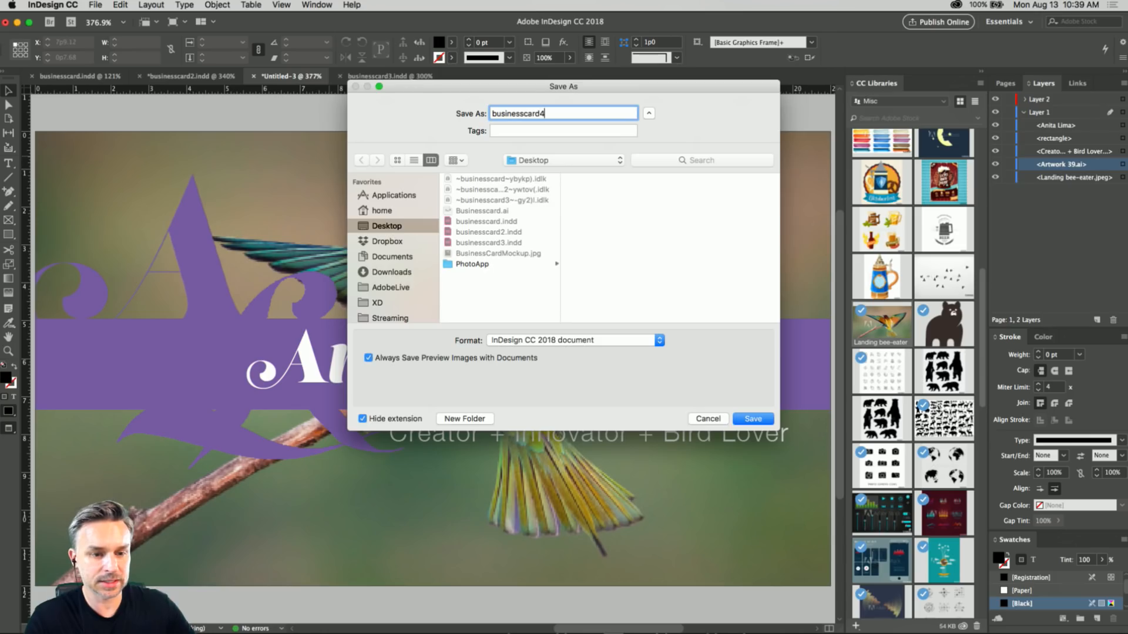
key("Return")
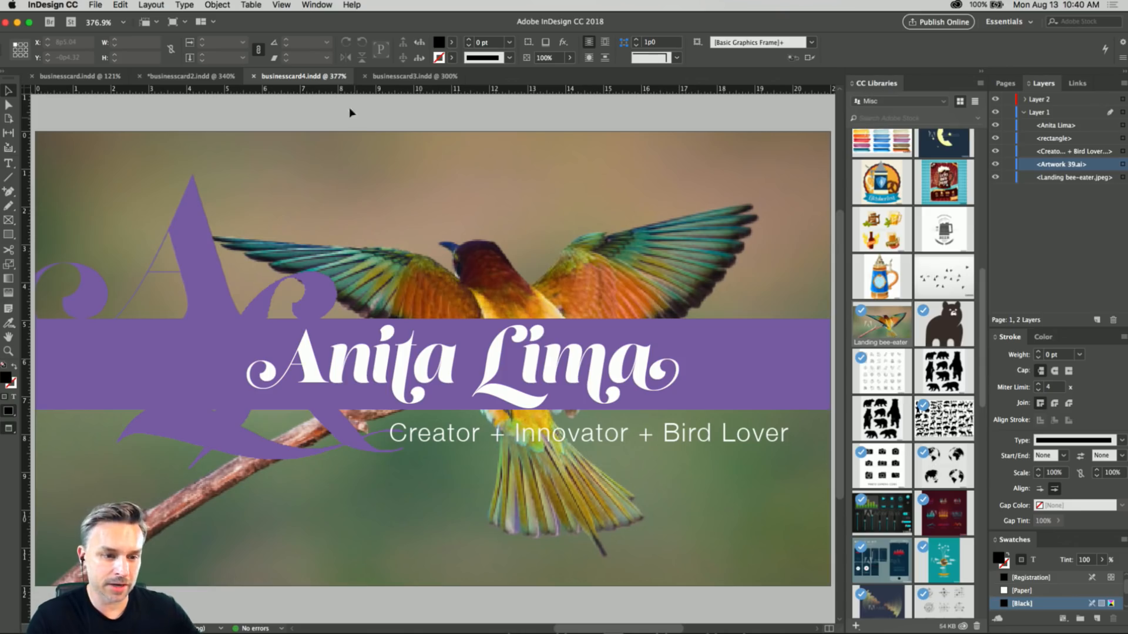
Show the businesscard3.indd document in Preview screen mode, with its page fitted to the window.
left_click(392, 78)
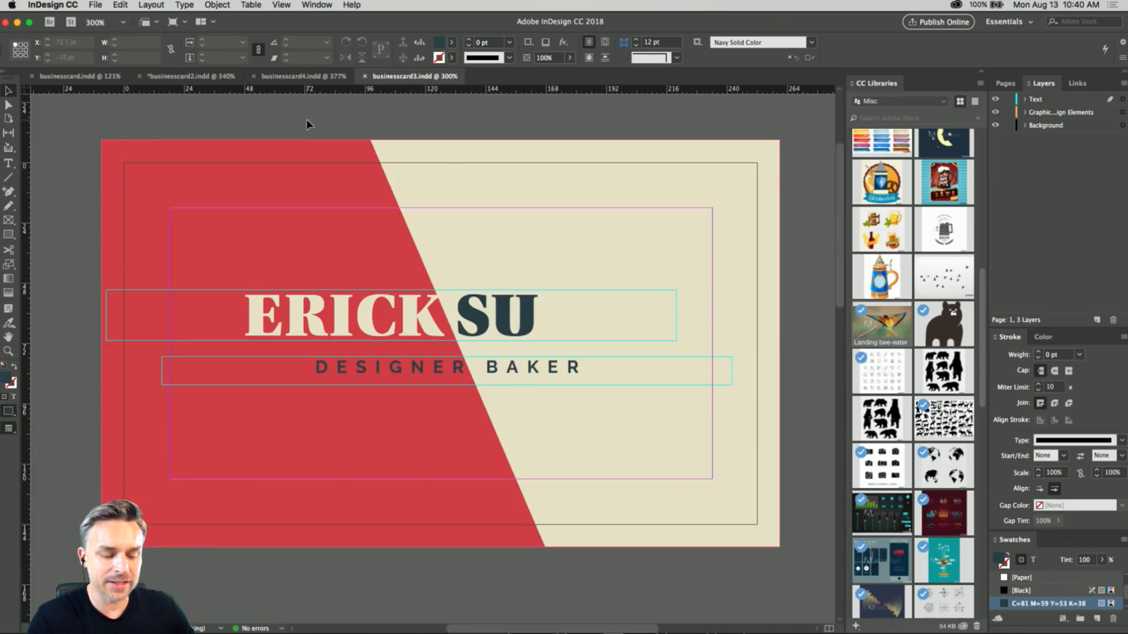
left_click(303, 5)
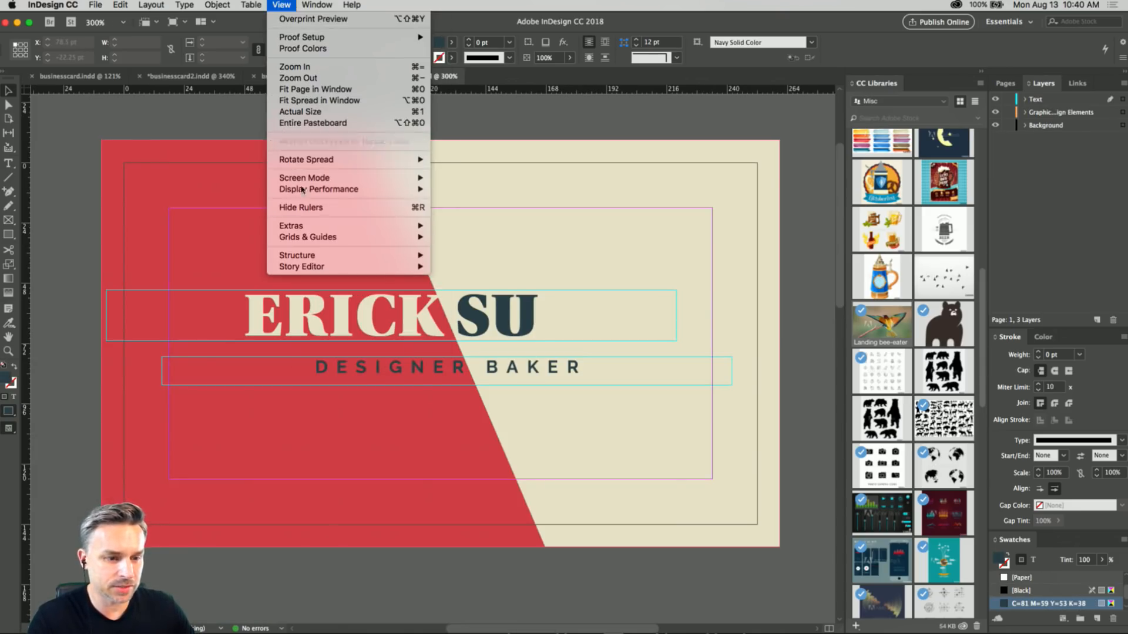
mouse_move(303, 178)
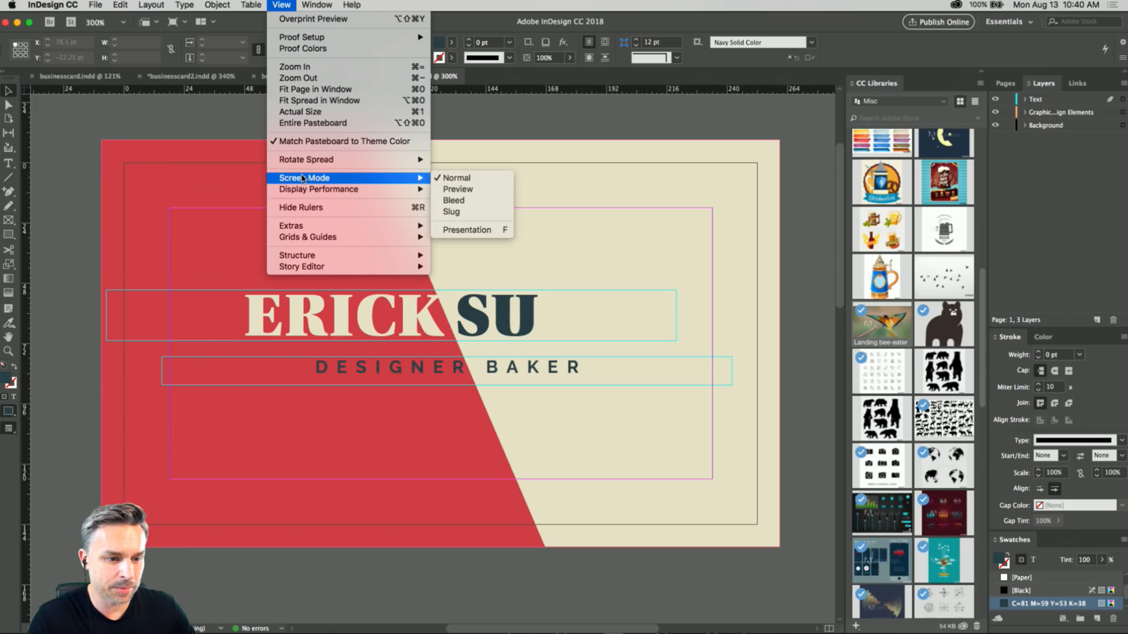
left_click(480, 189)
key("super+0")
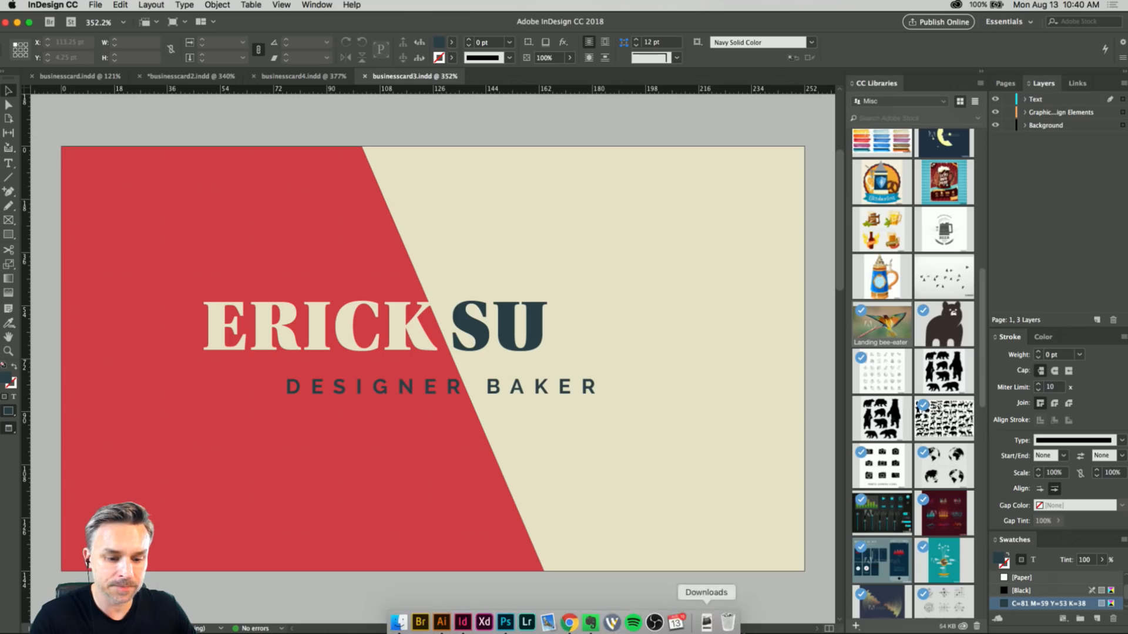
left_click(94, 5)
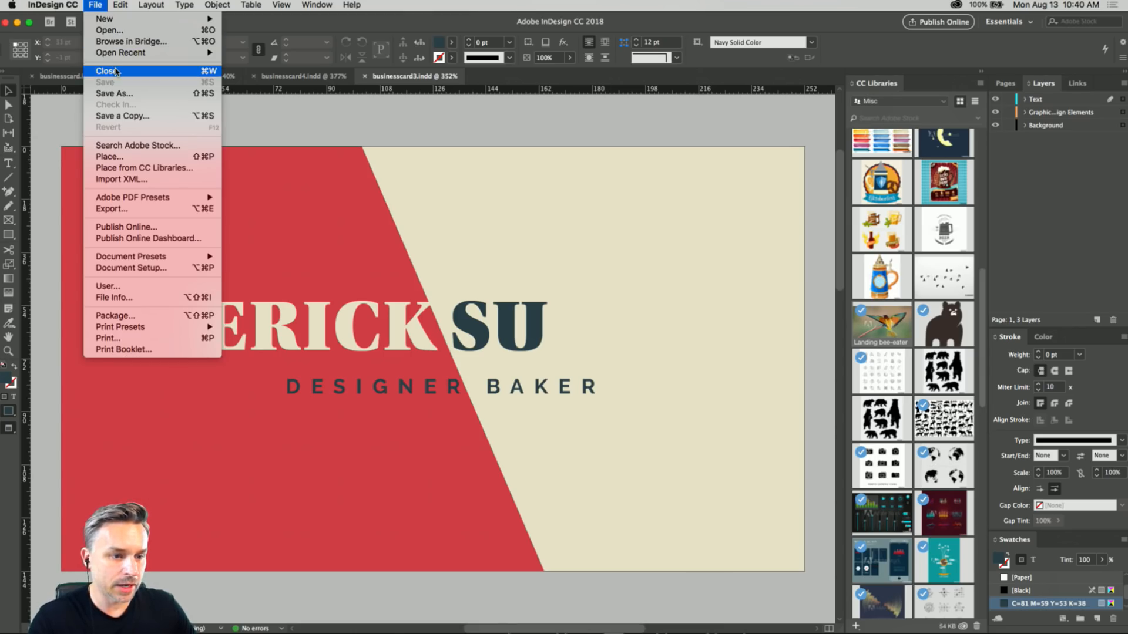
left_click(380, 128)
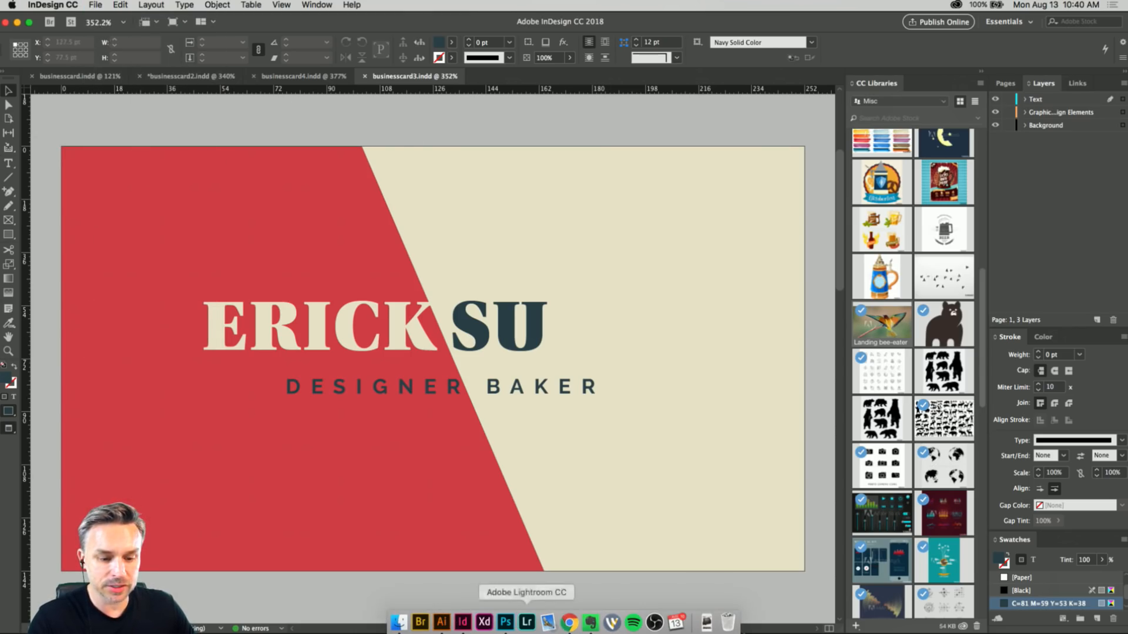
Switch to Chrome and review the Adobe Blog article on type innovations, setting its embedded video to 0:14 and closing the video suggestions.
left_click(568, 623)
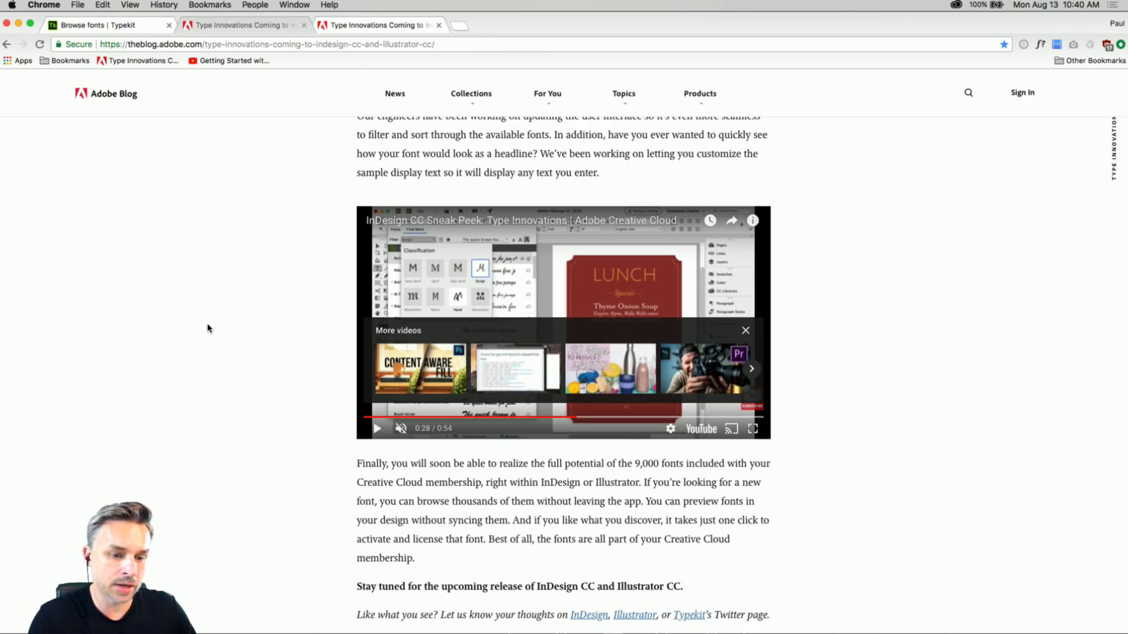
scroll(206, 337, "up", 20)
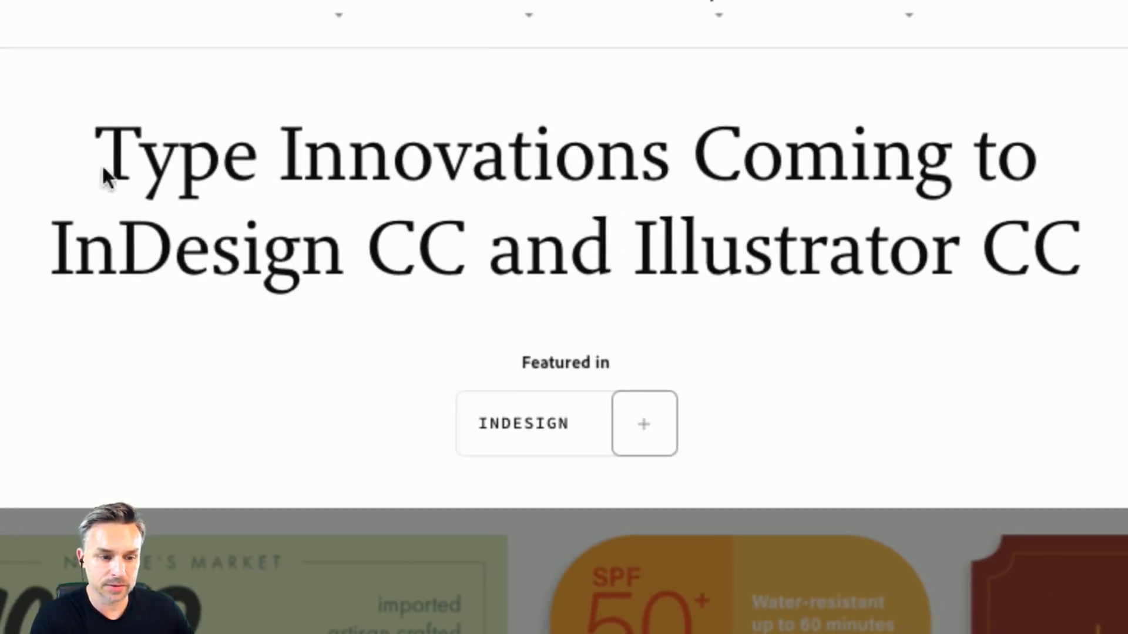
left_click_drag(106, 153, 202, 303)
left_click(307, 212)
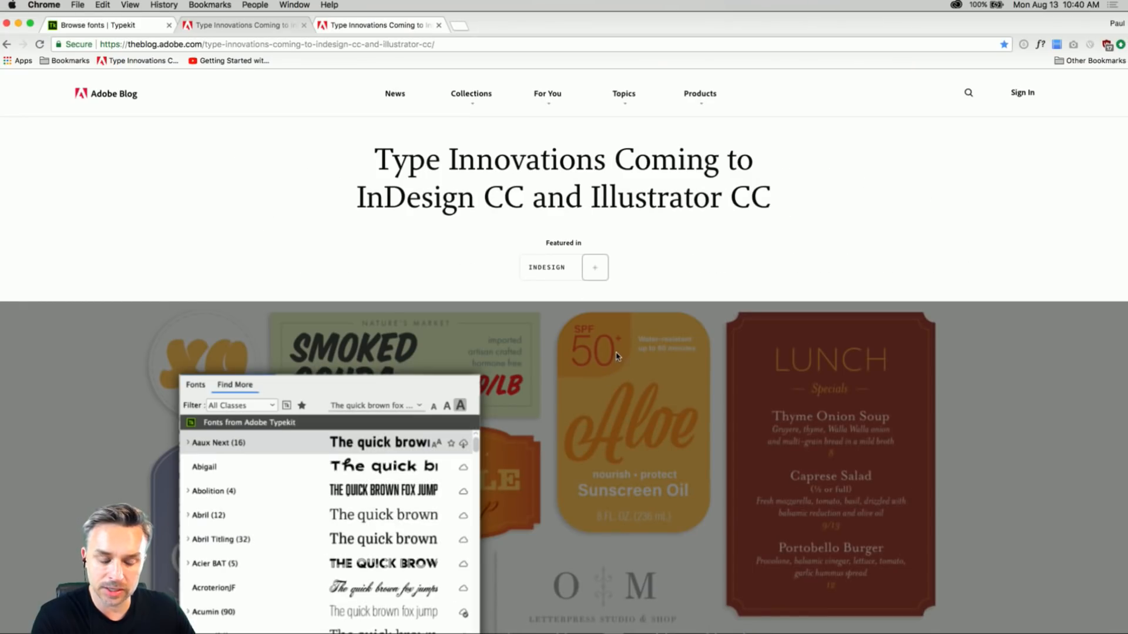
scroll(615, 356, "down", 10)
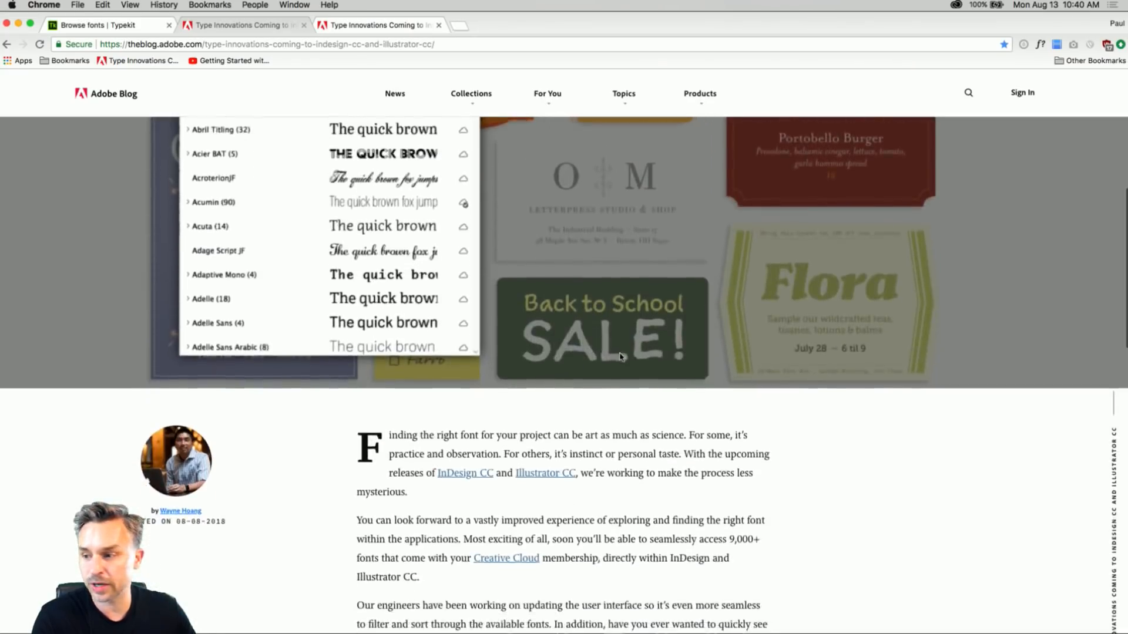
scroll(619, 357, "down", 5)
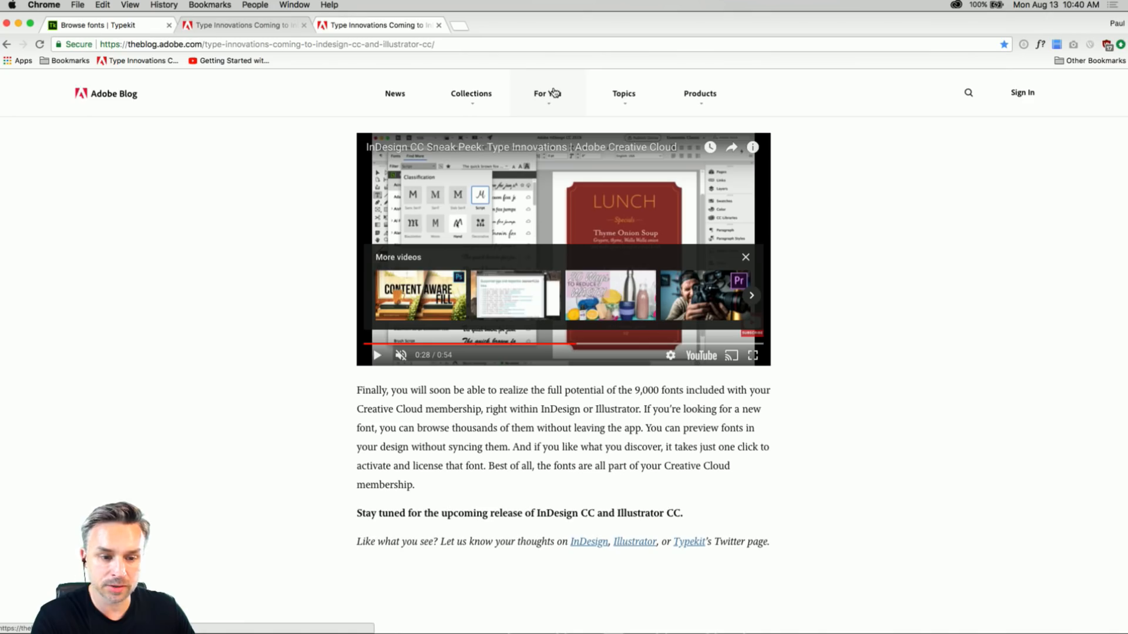
left_click(468, 344)
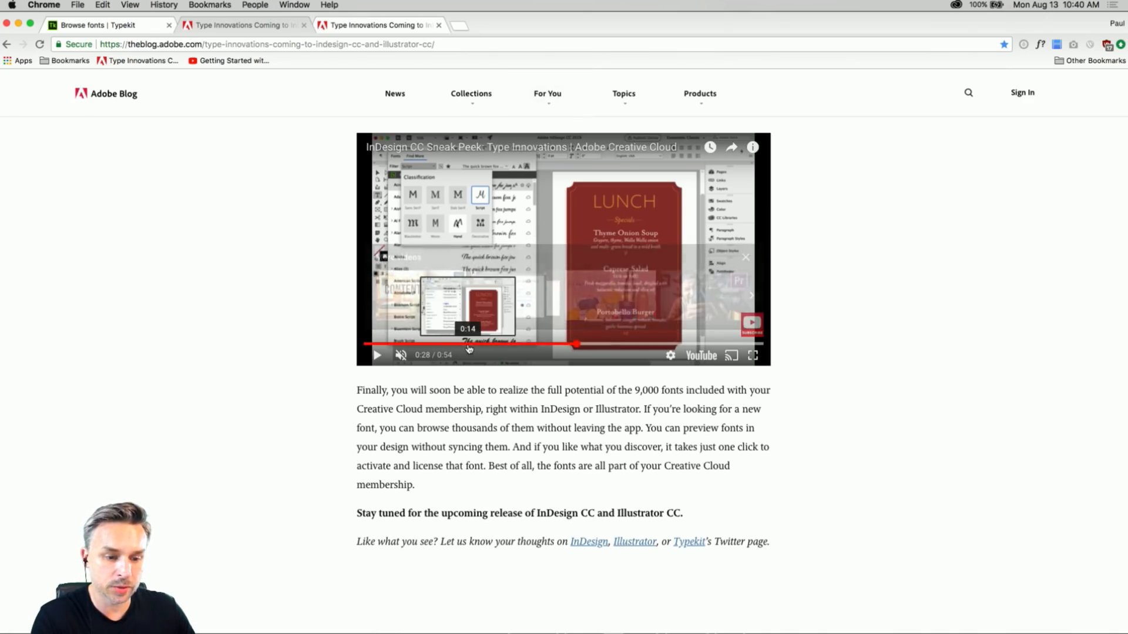
left_click(746, 258)
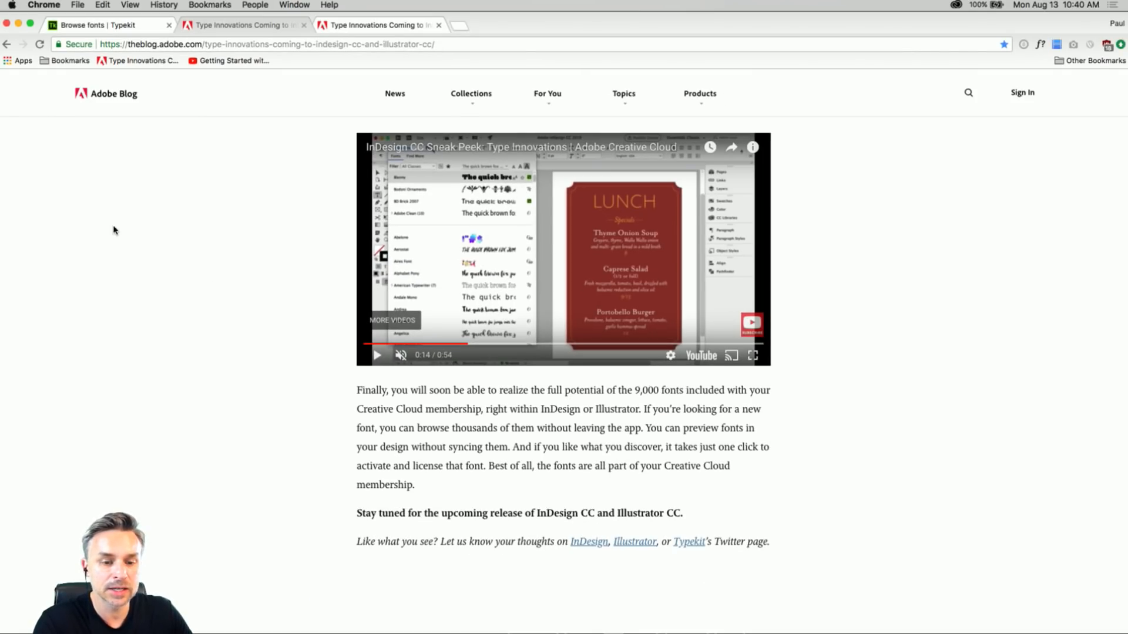
Look over the font packs and script font samples on the Adobe Typekit browsing page.
left_click(76, 25)
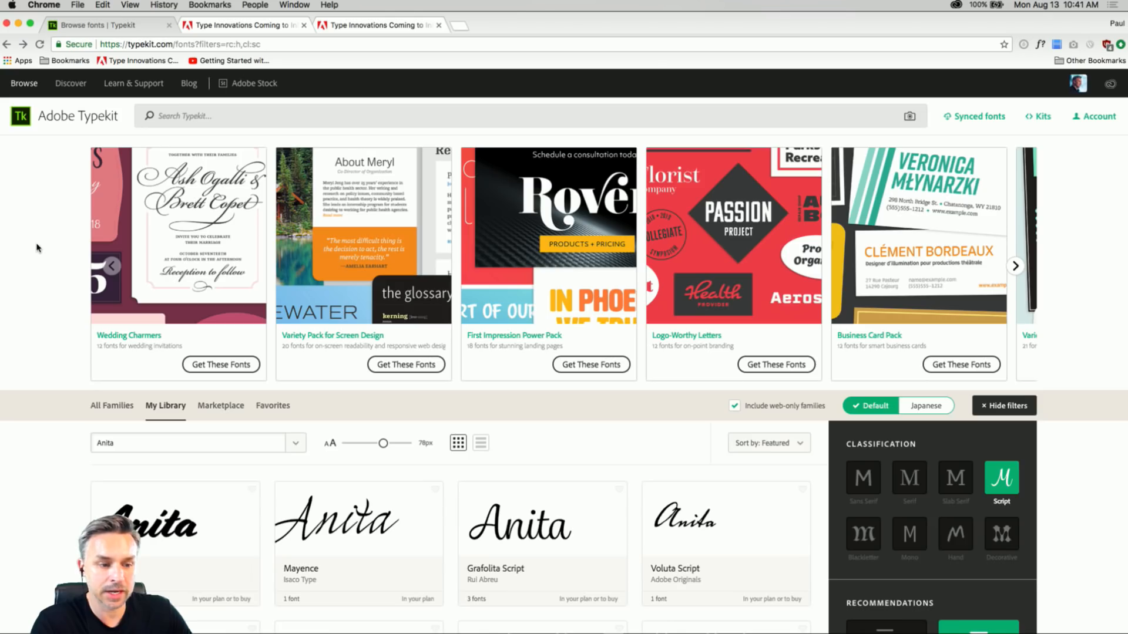
scroll(37, 248, "down", 1)
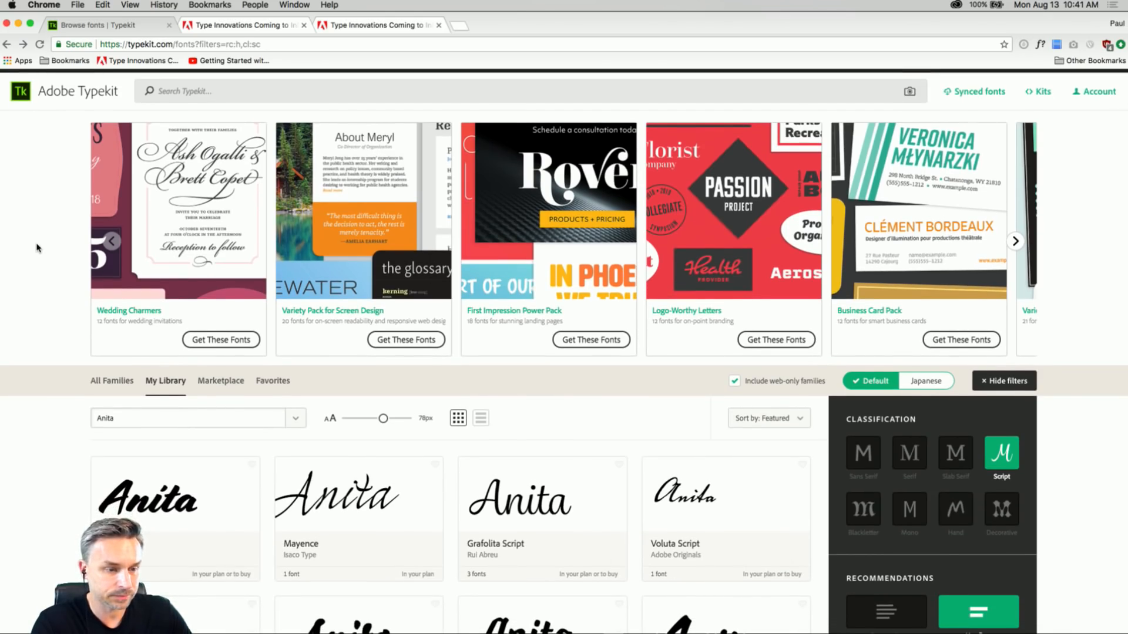
scroll(36, 248, "up", 1)
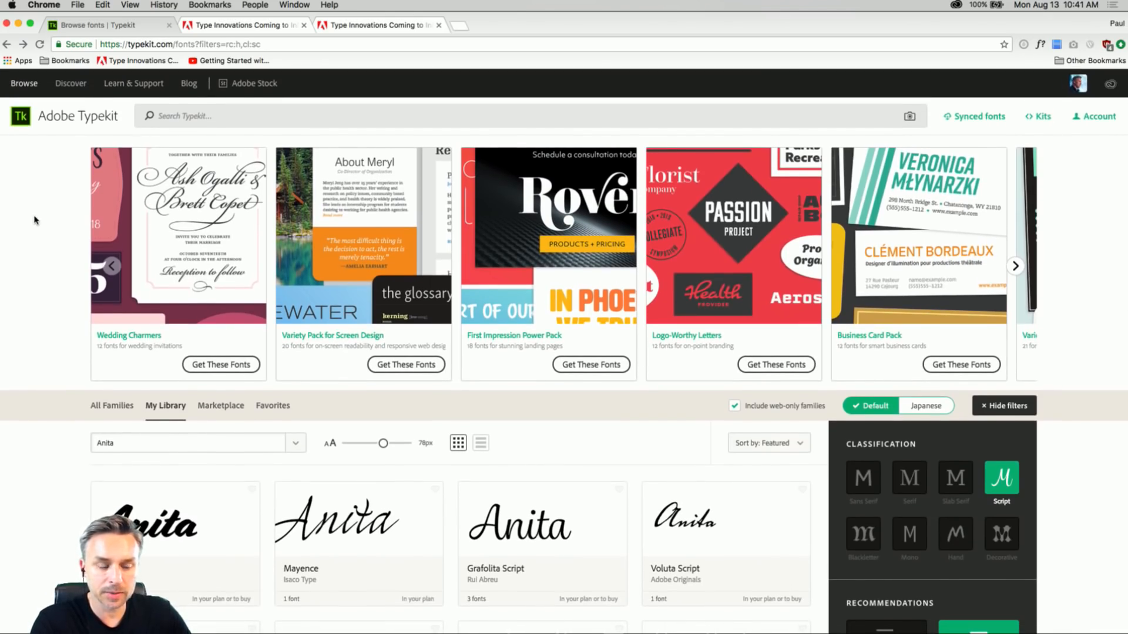
Check the Adobe Blog article on type innovations again and return to the Typekit font browsing page.
left_click(357, 25)
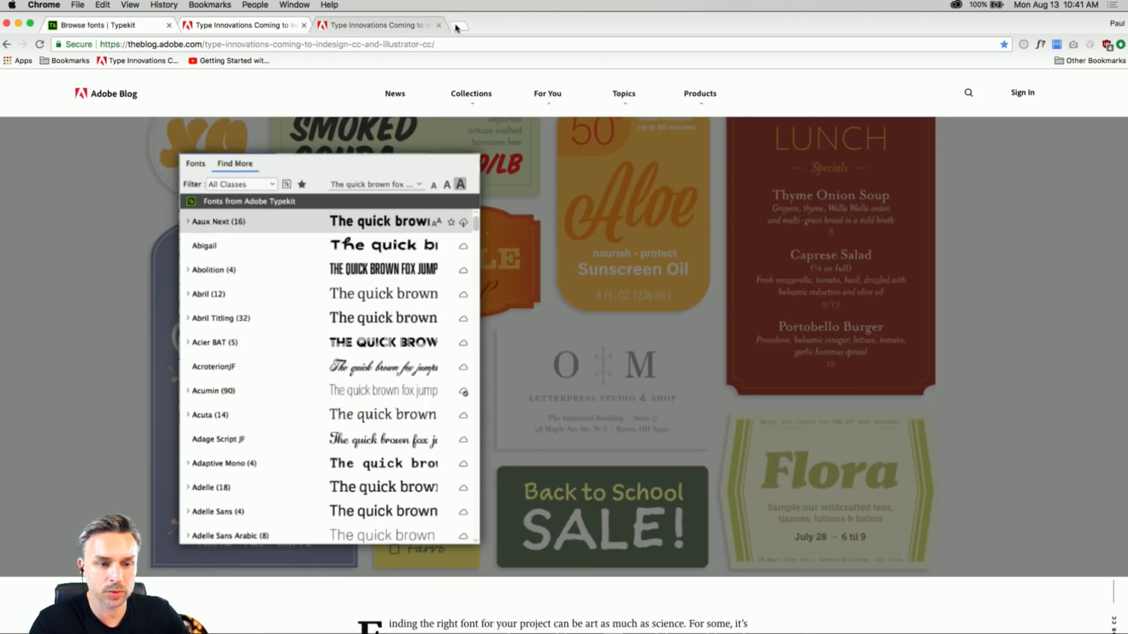
left_click(87, 26)
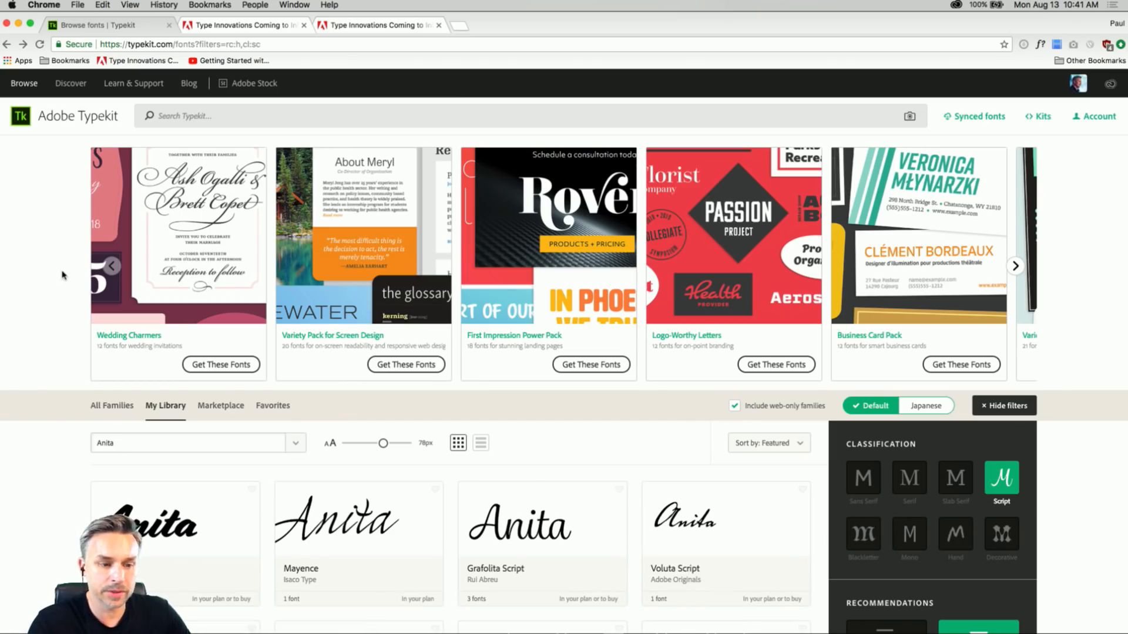
scroll(52, 279, "down", 3)
scroll(177, 235, "up", 3)
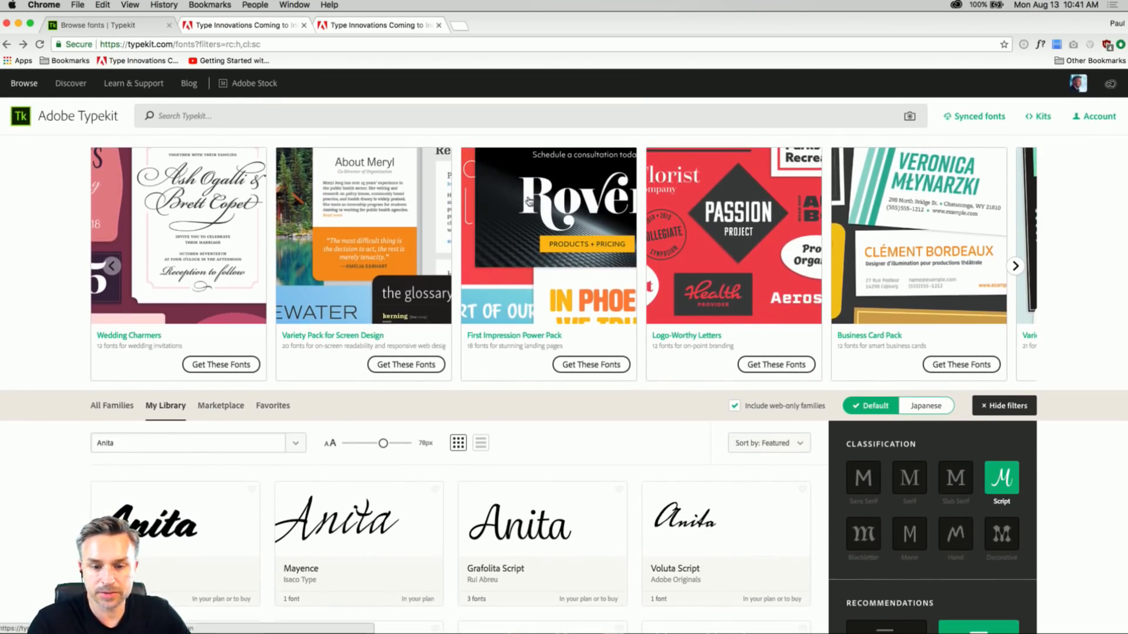
Browse further through the featured Typekit font packs and sync the First Impression Power Pack.
left_click(1016, 266)
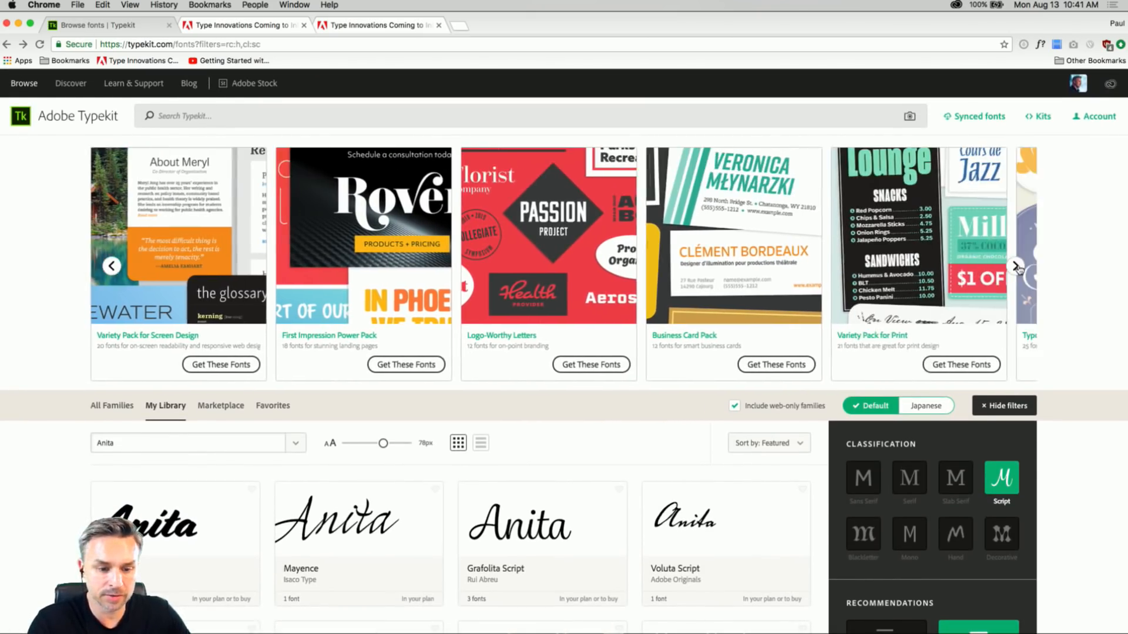
left_click(1015, 266)
scroll(353, 412, "down", 5)
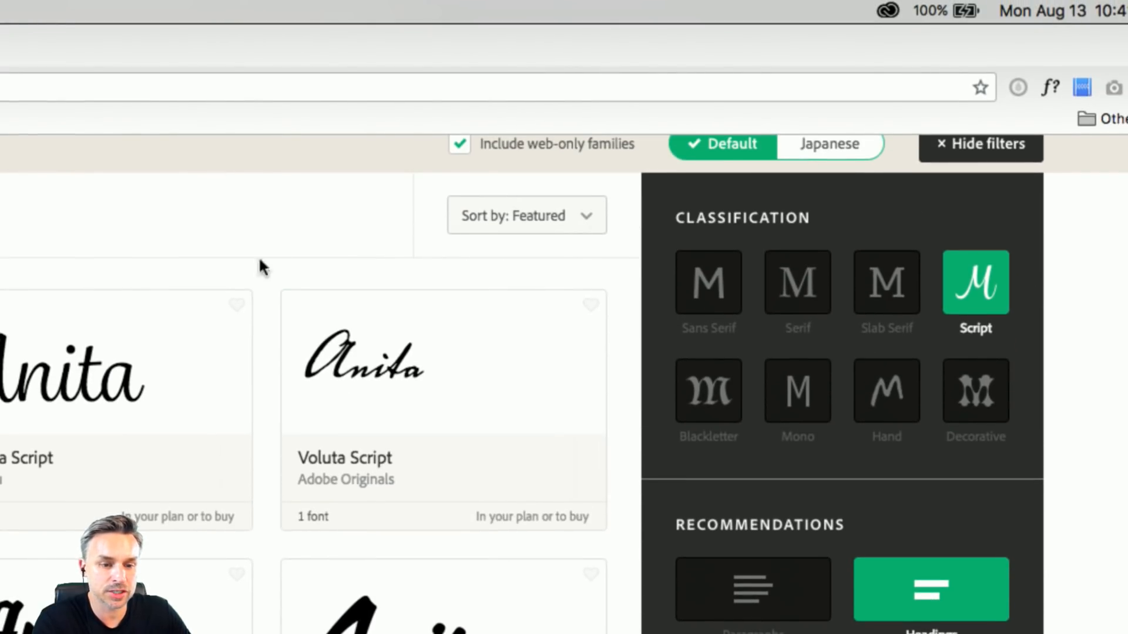
scroll(274, 266, "up", 5)
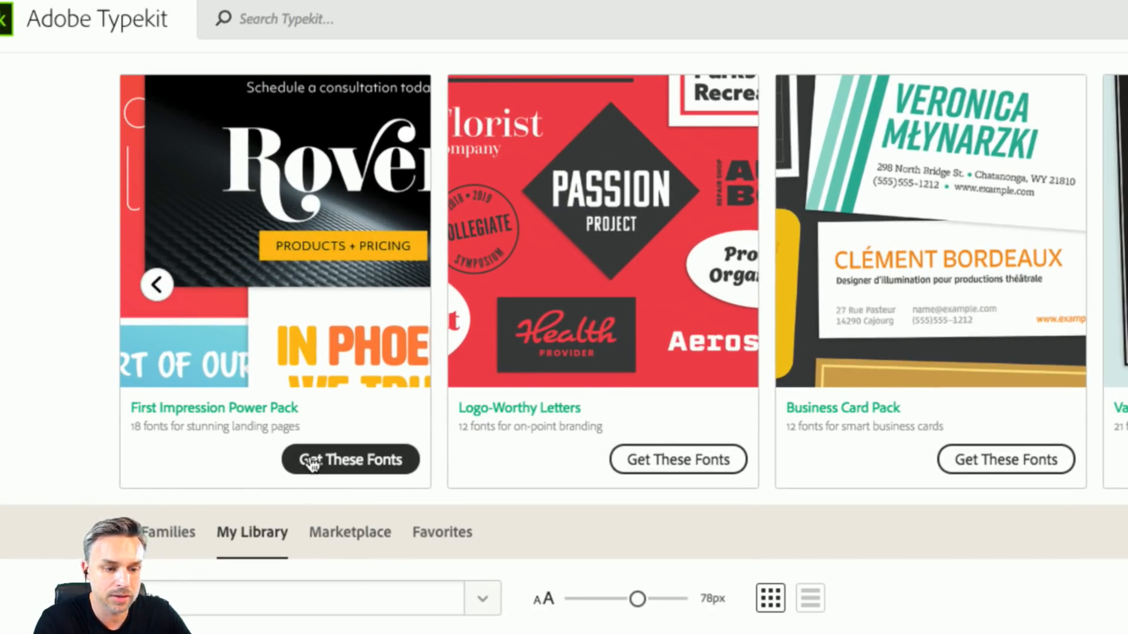
left_click(351, 459)
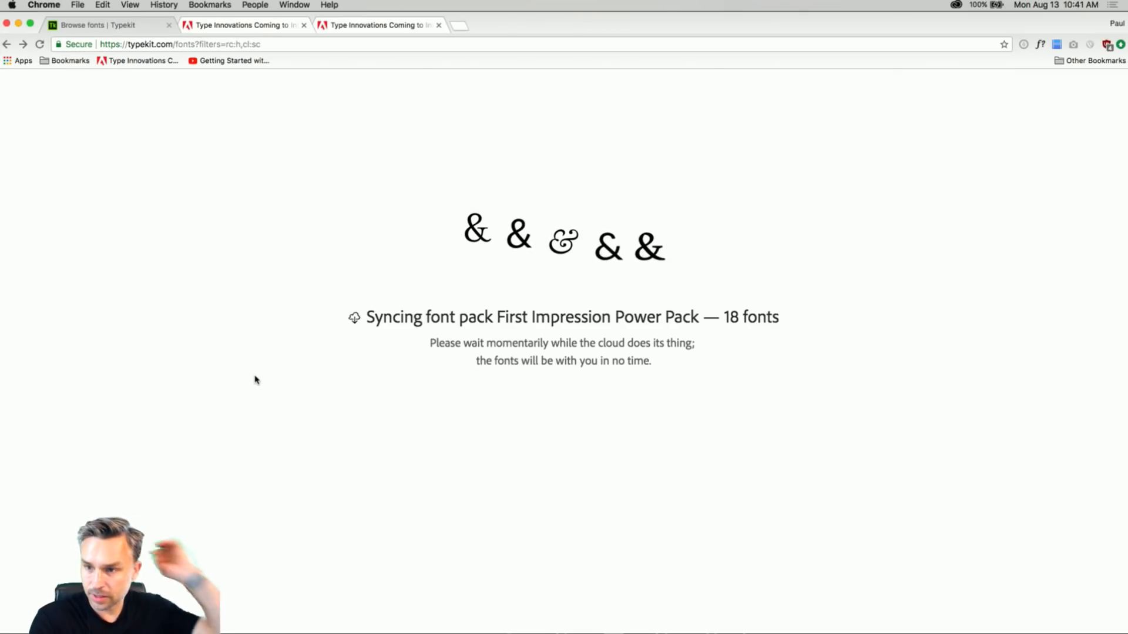
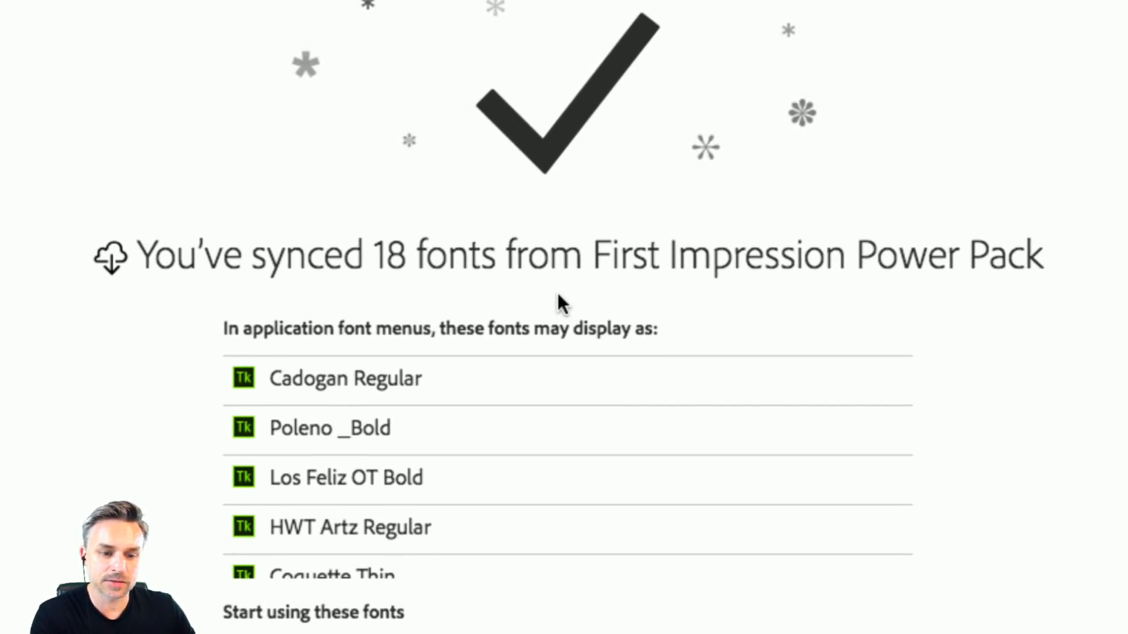
Look through the list of fonts synced from the First Impression Power Pack on the Typekit confirmation page.
scroll(270, 431, "down", 2)
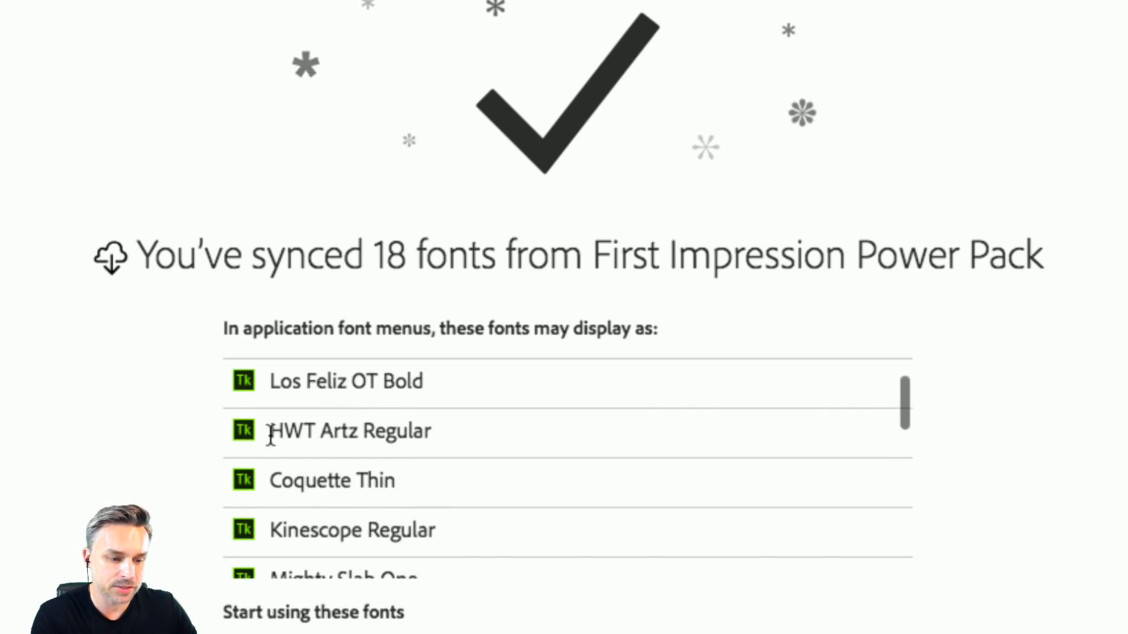
scroll(270, 436, "down", 10)
scroll(270, 436, "up", 12)
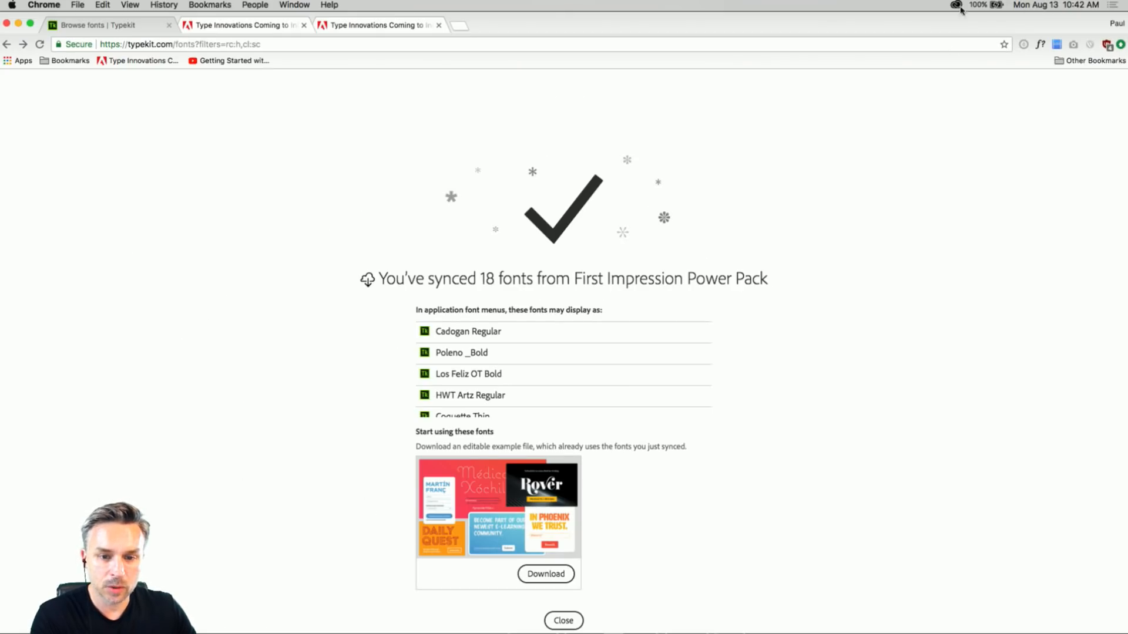
Switch to the Creative Cloud desktop app and examine the whole list of synced fonts, opening the Scriptorama Markdown JF entry.
left_click(957, 6)
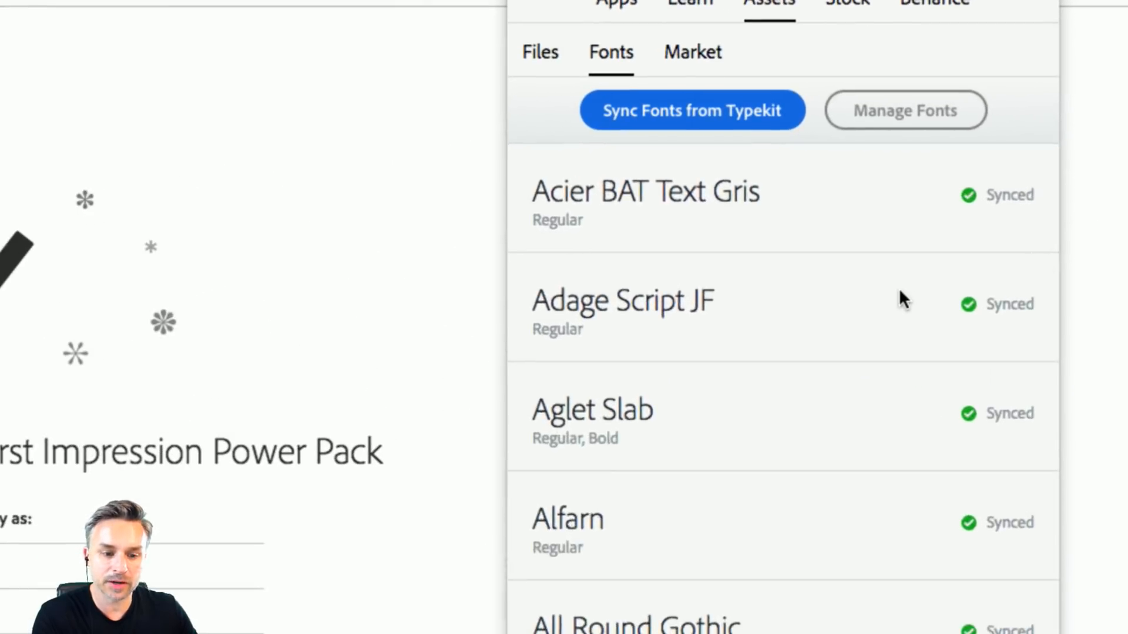
scroll(899, 291, "down", 20)
scroll(895, 300, "down", 10)
scroll(1004, 212, "down", 3)
scroll(1003, 212, "up", 20)
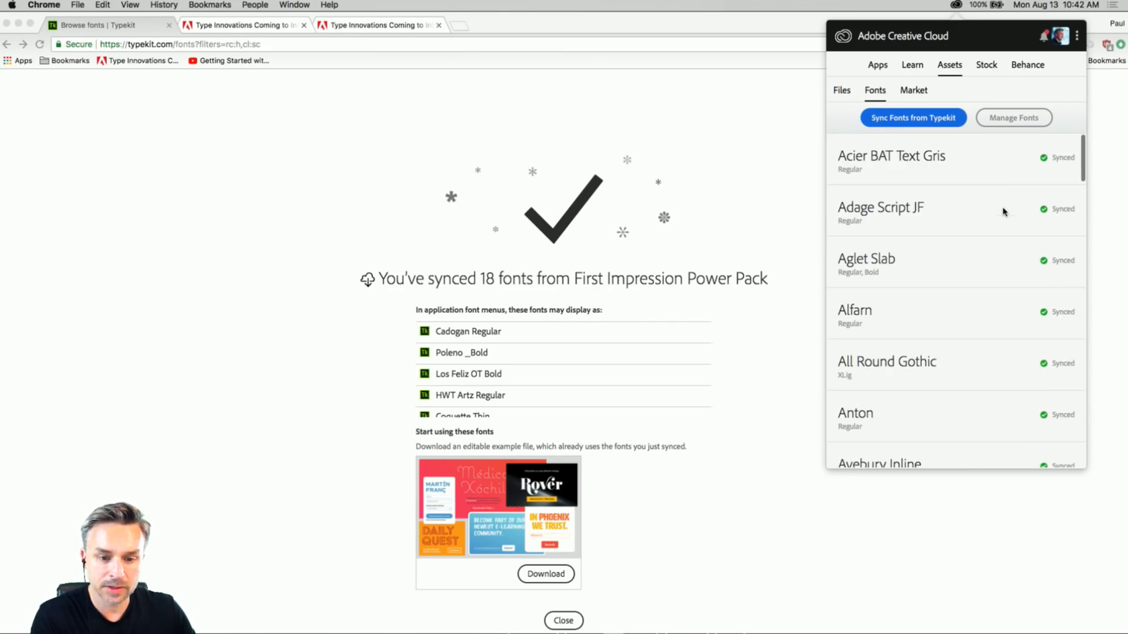
scroll(1003, 212, "down", 10)
scroll(998, 214, "up", 5)
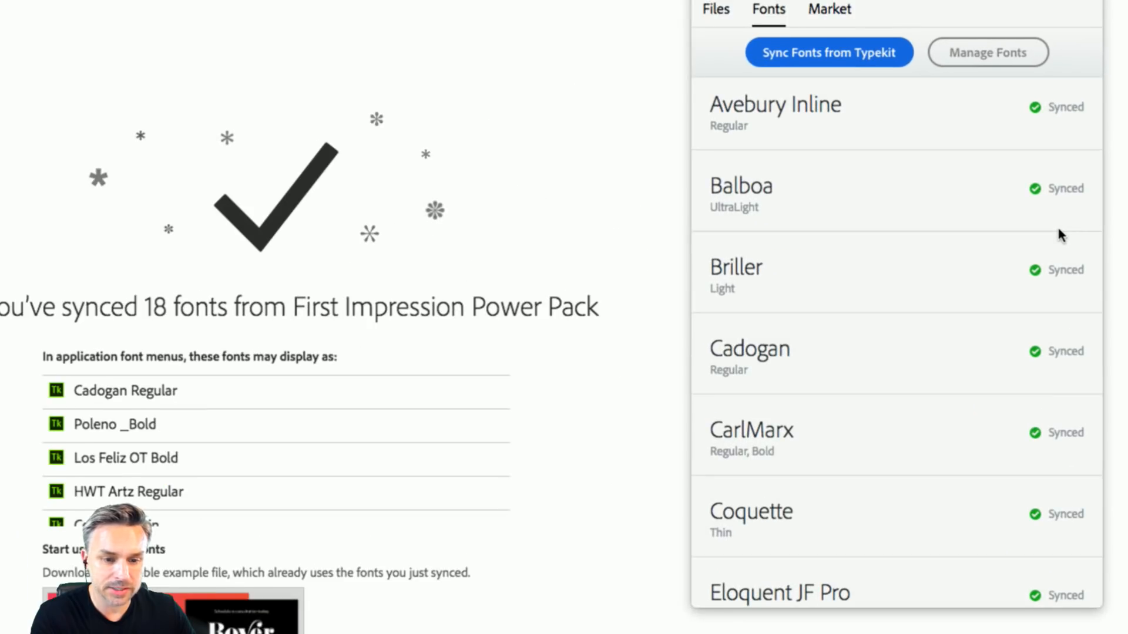
scroll(865, 371, "up", 1)
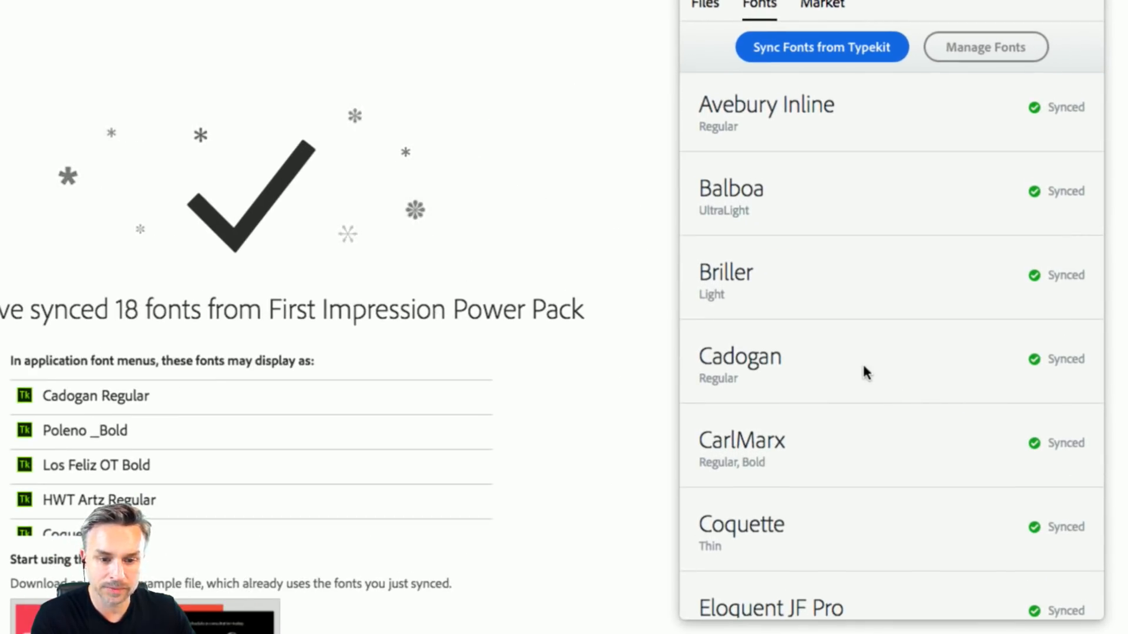
scroll(863, 368, "up", 6)
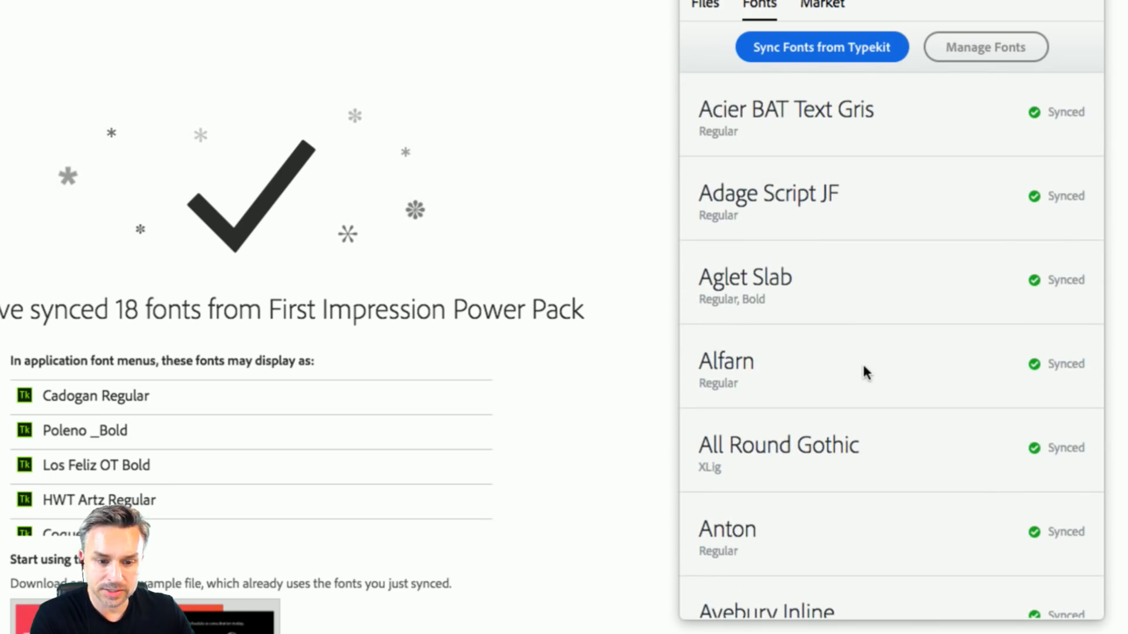
scroll(863, 368, "down", 12)
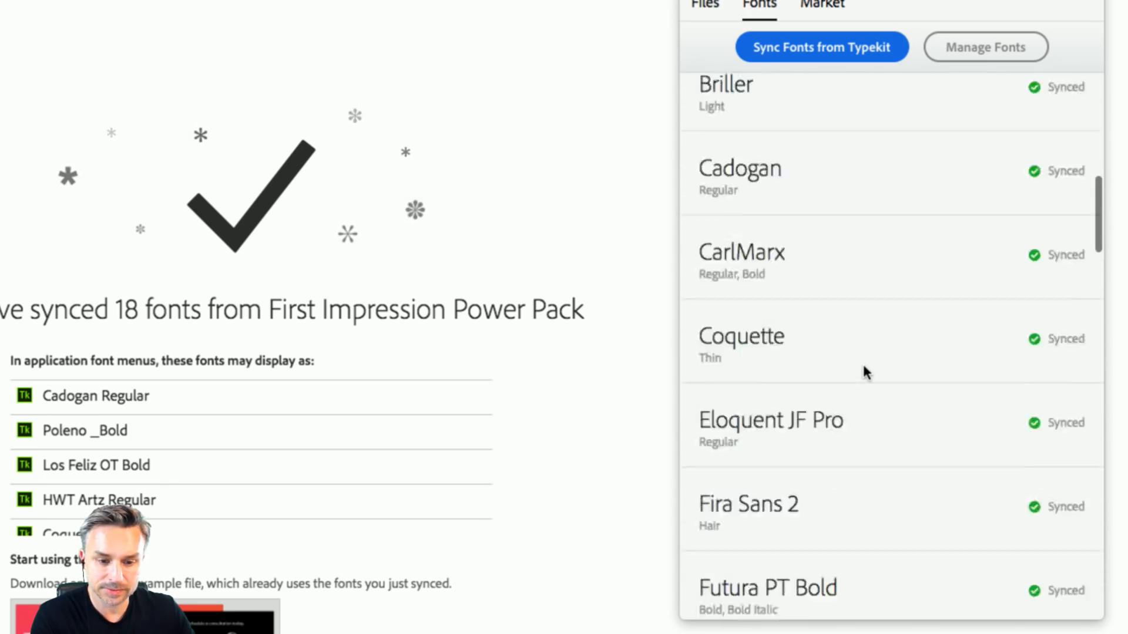
scroll(863, 368, "down", 2)
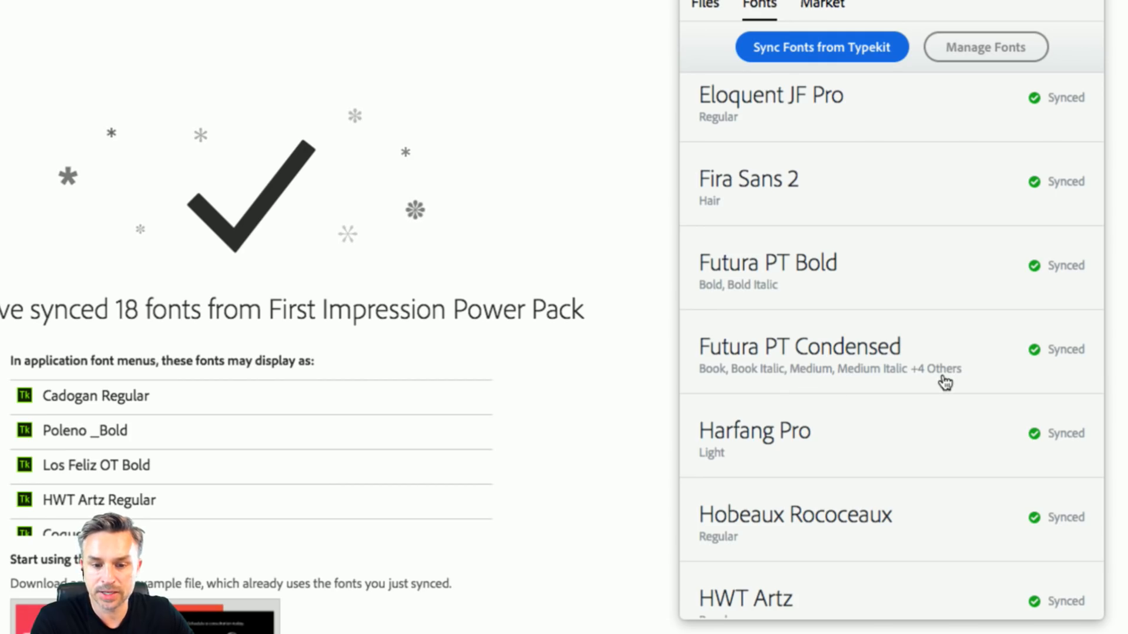
scroll(951, 387, "down", 10)
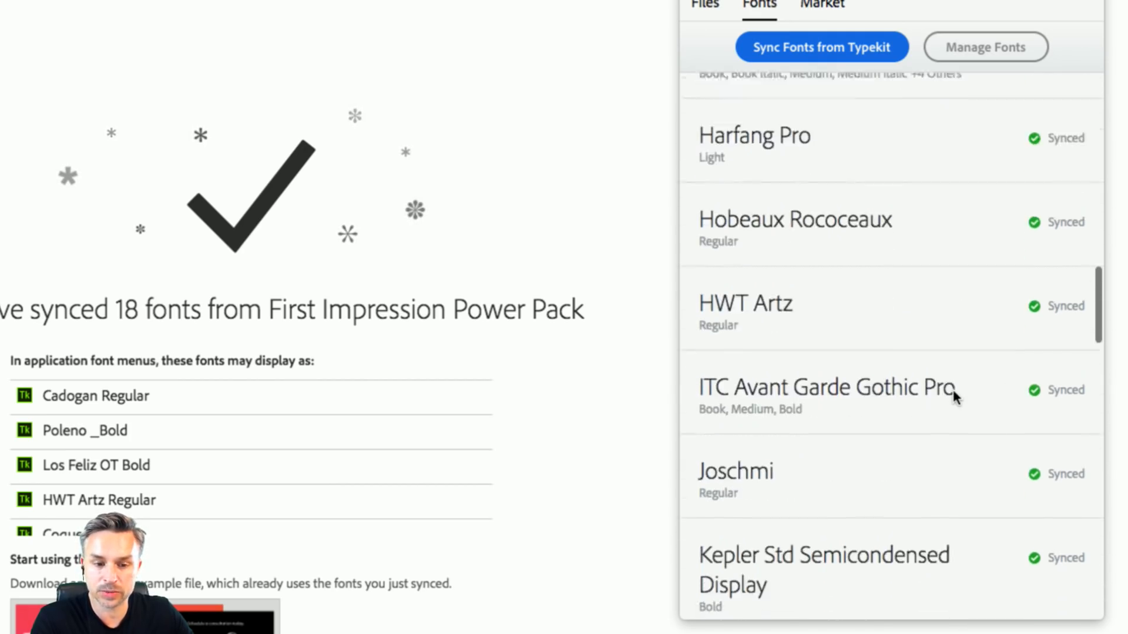
scroll(954, 395, "down", 15)
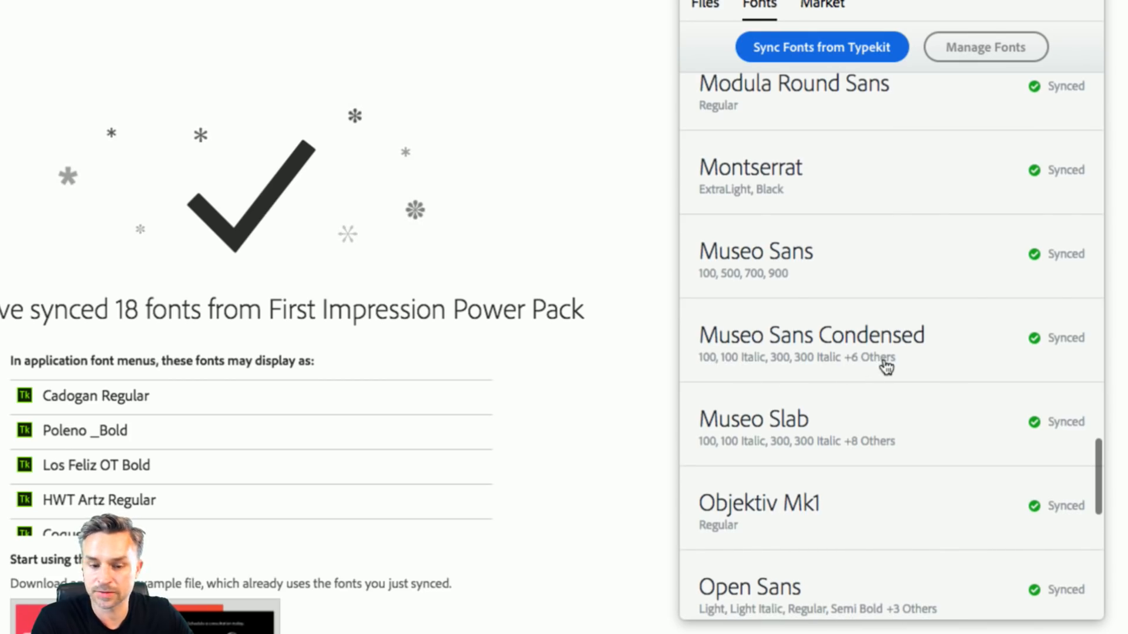
scroll(884, 362, "down", 8)
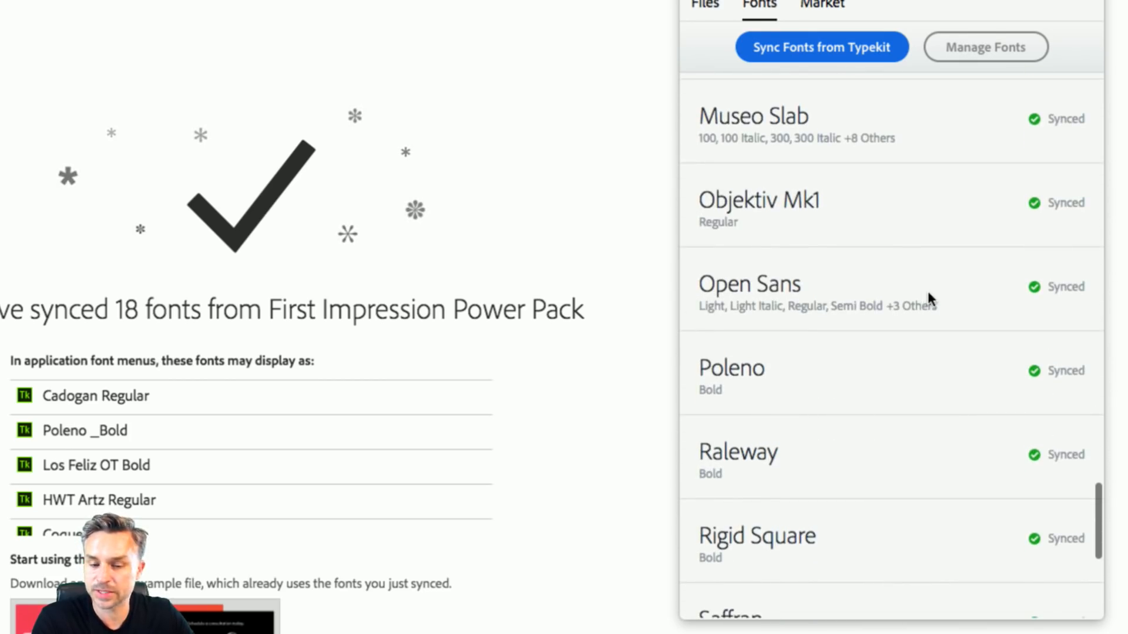
scroll(925, 294, "down", 7)
scroll(926, 300, "down", 3)
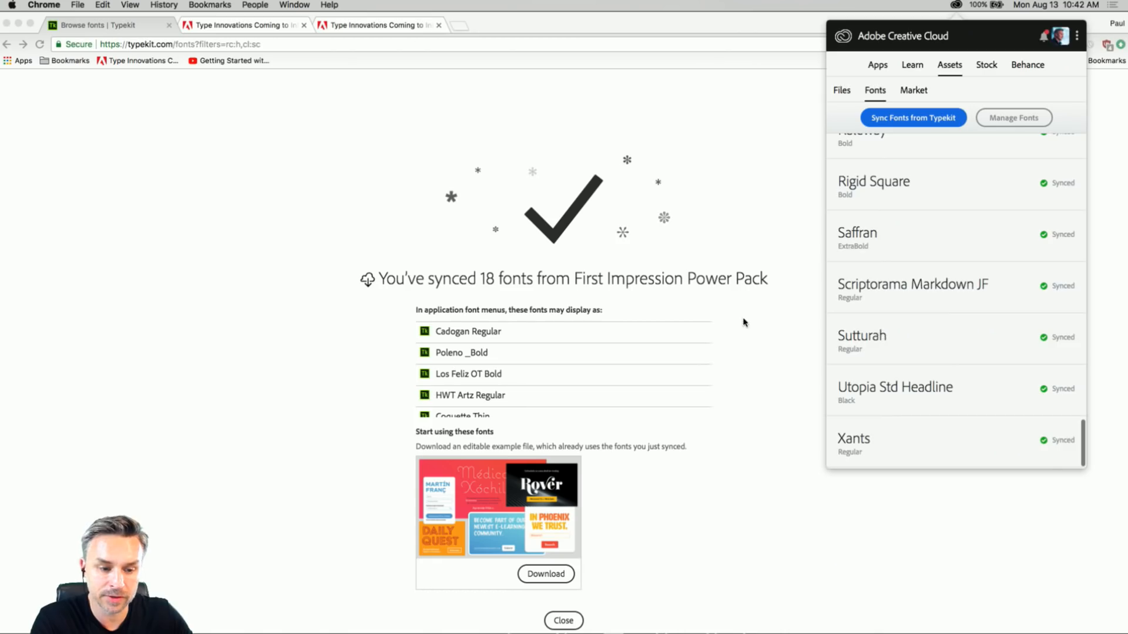
left_click(743, 322)
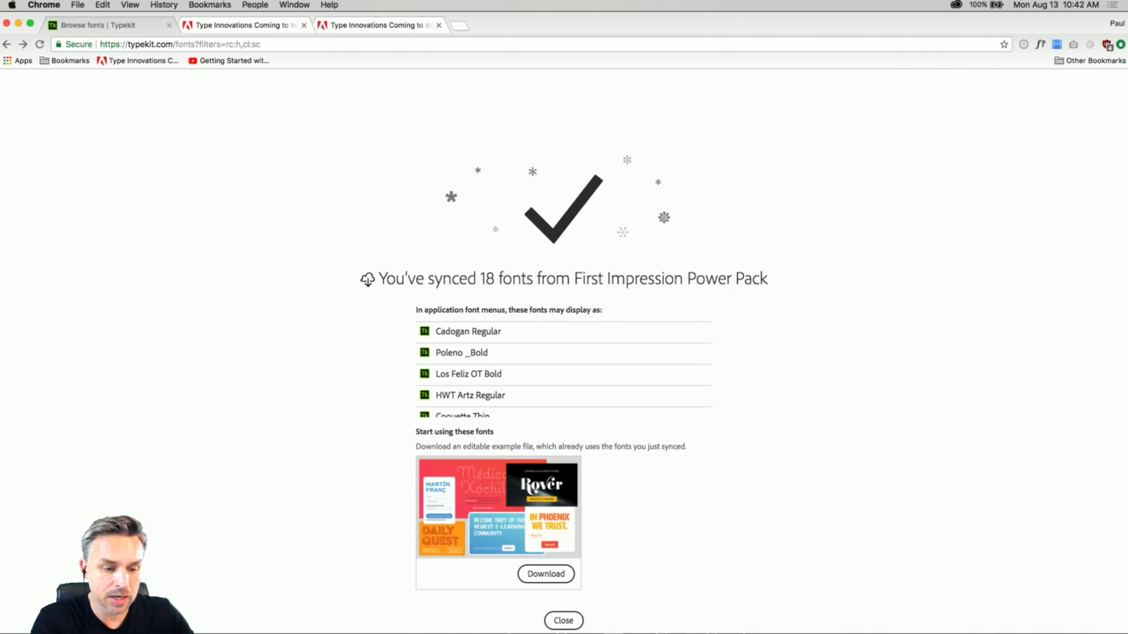
Switch to InDesign and select the name and job title text frames on page 1 of businesscard3.indd.
mouse_move(398, 624)
left_click(463, 622)
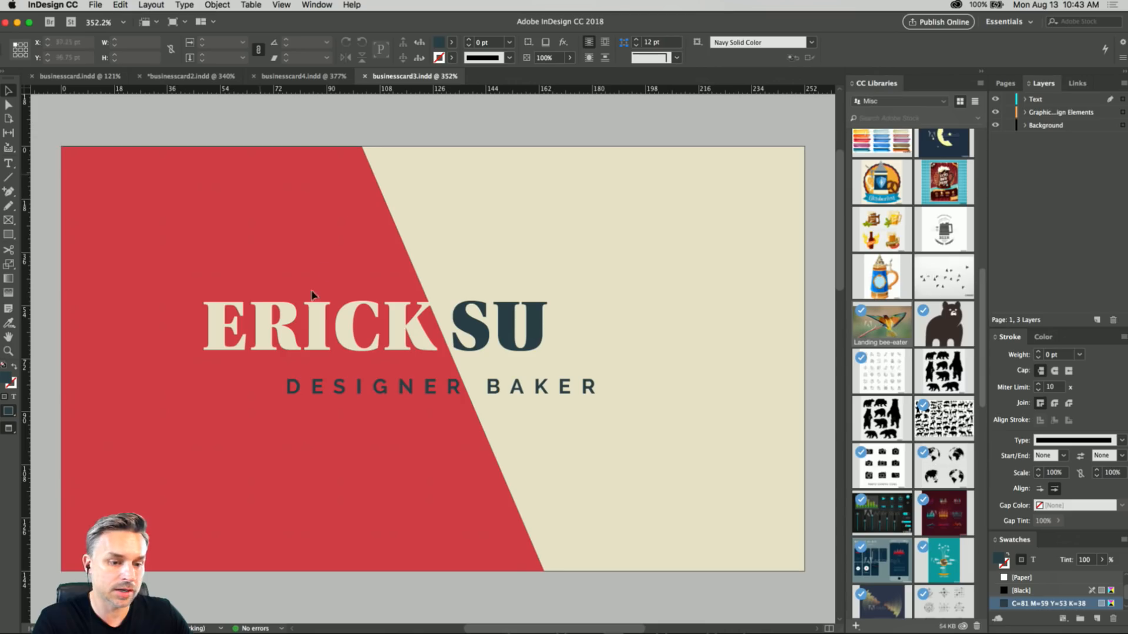
left_click(309, 337)
left_click(346, 383, "shift")
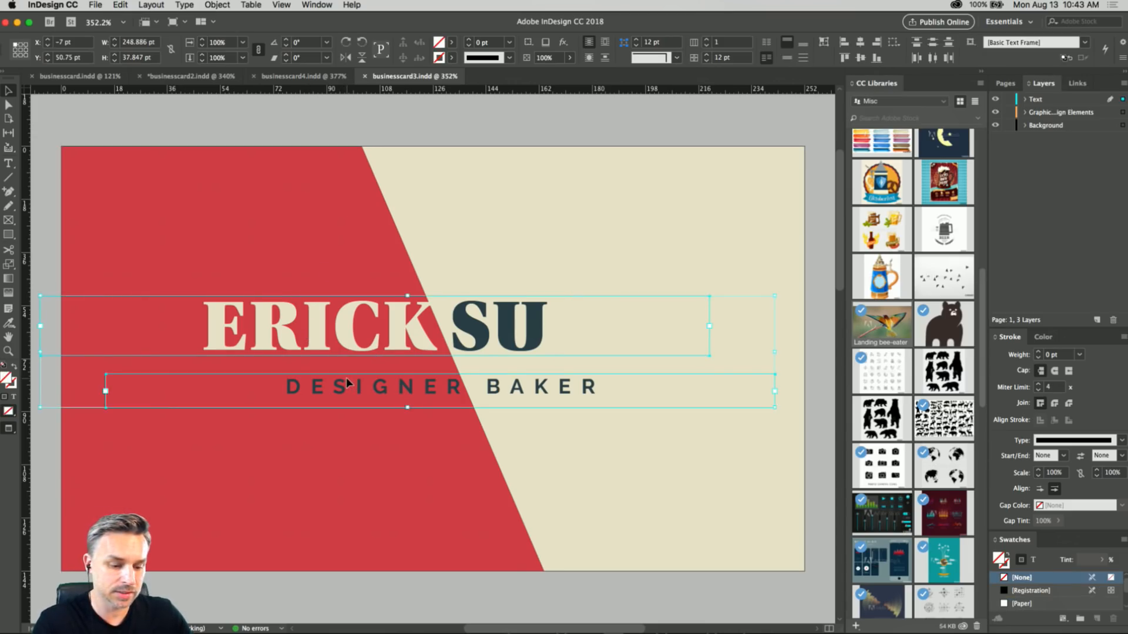
left_click(97, 5)
mouse_move(100, 20)
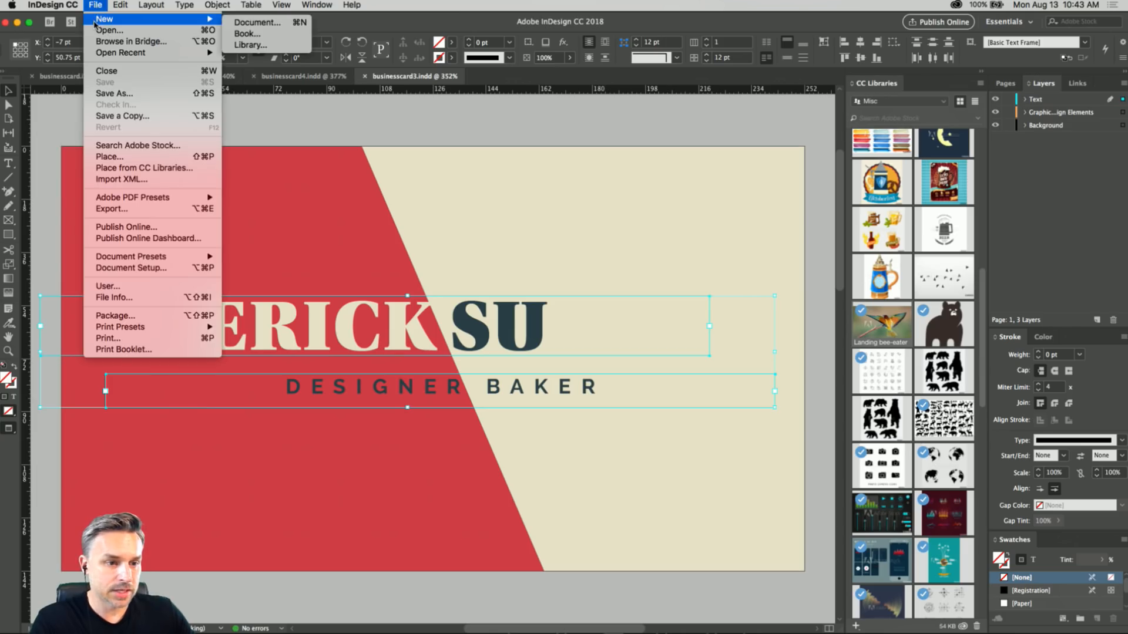
left_click(333, 139)
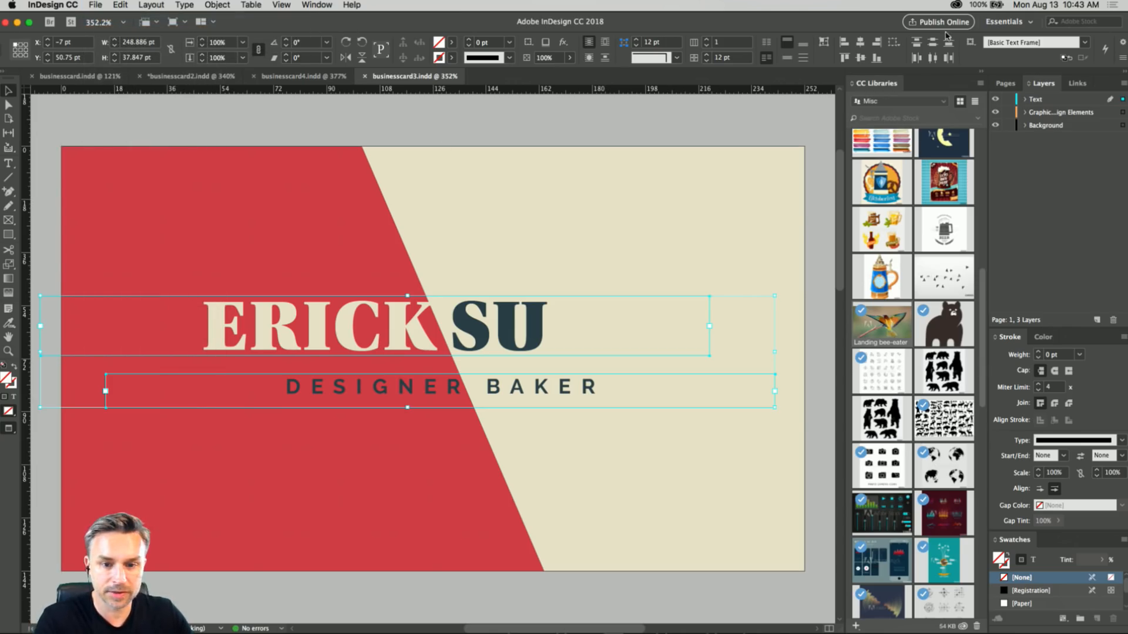
Display the document's pages, compare page 1 with page 2, and return to page 1.
left_click(1005, 83)
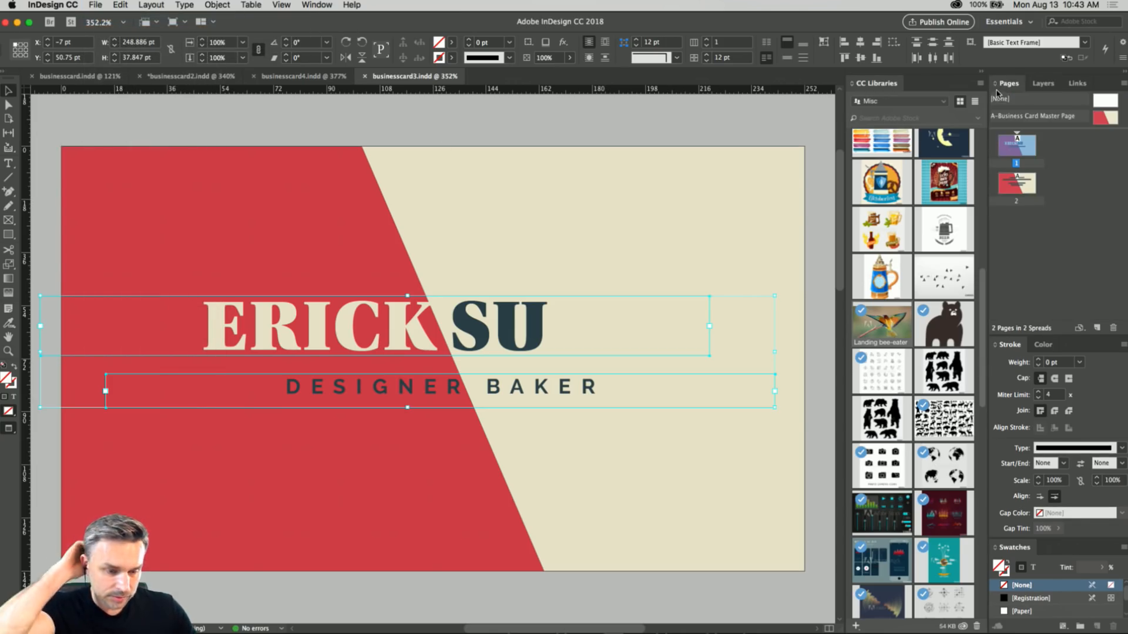
left_click(1008, 187)
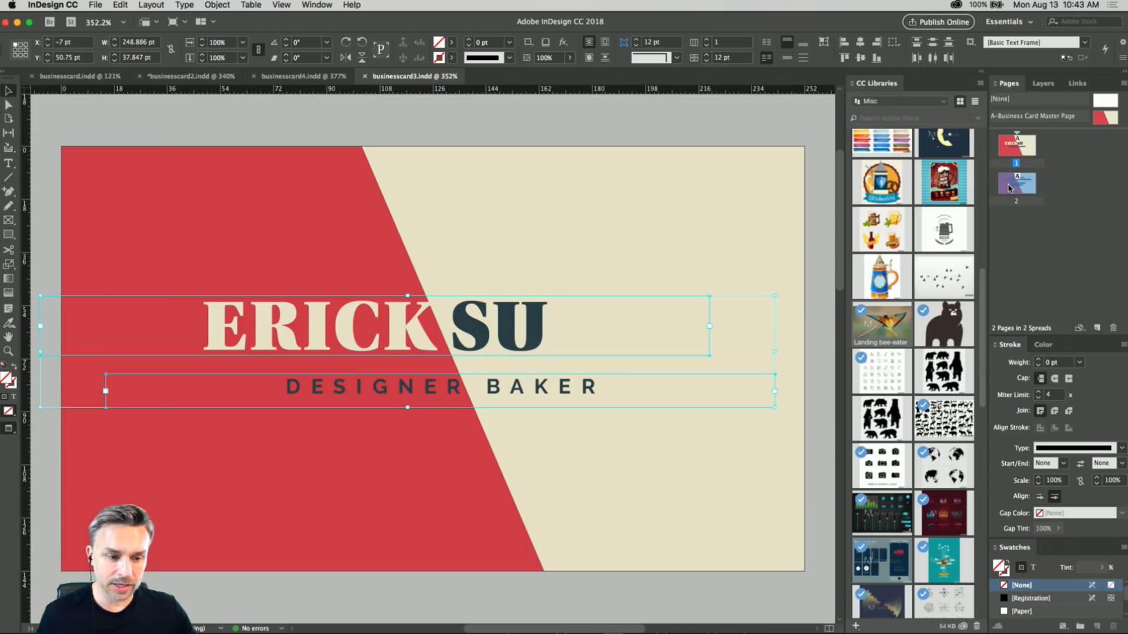
double_click(1009, 187)
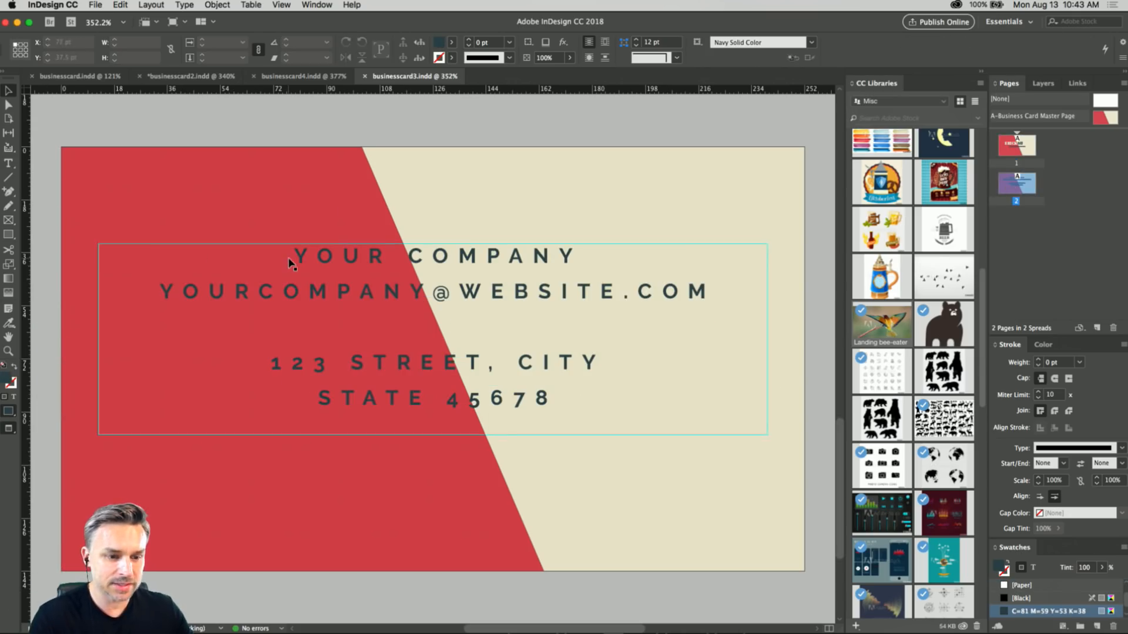
double_click(1017, 145)
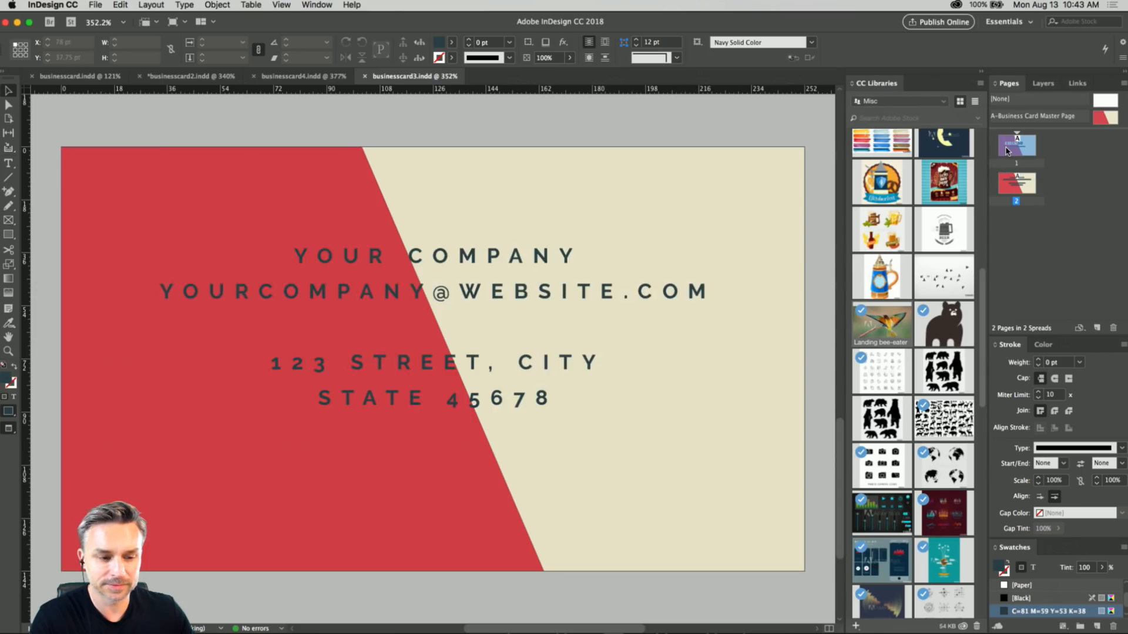
double_click(1011, 182)
double_click(1007, 144)
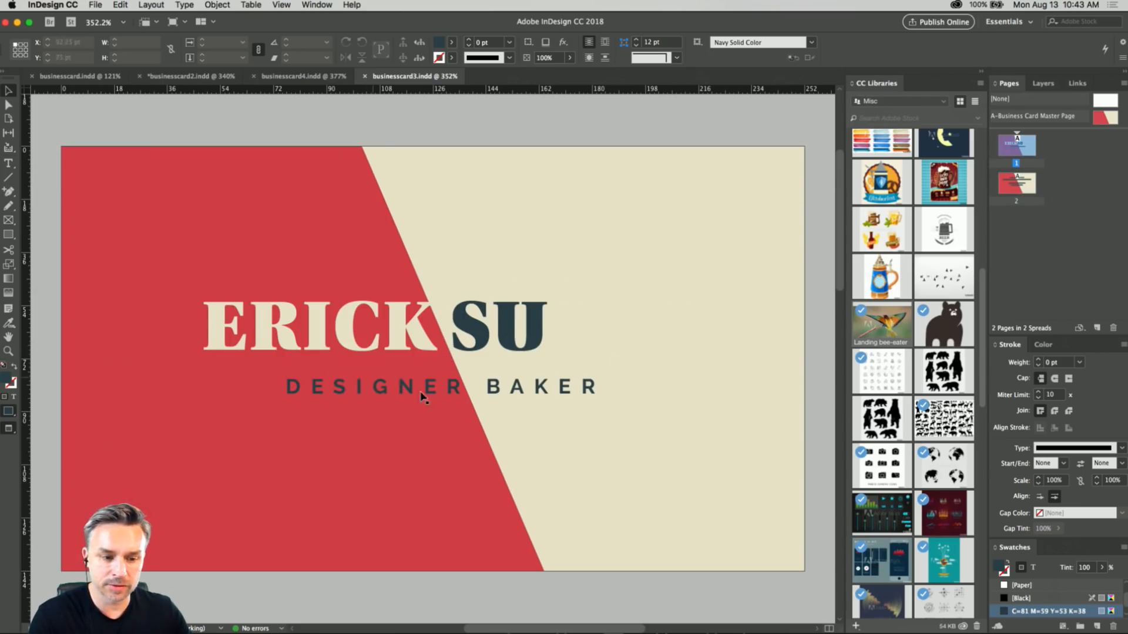
Nudge the DESIGNER BAKER text frame slightly to the left, to an X position of about 12 pt.
left_click(382, 398)
key("Left")
key("Left")
key("Left")
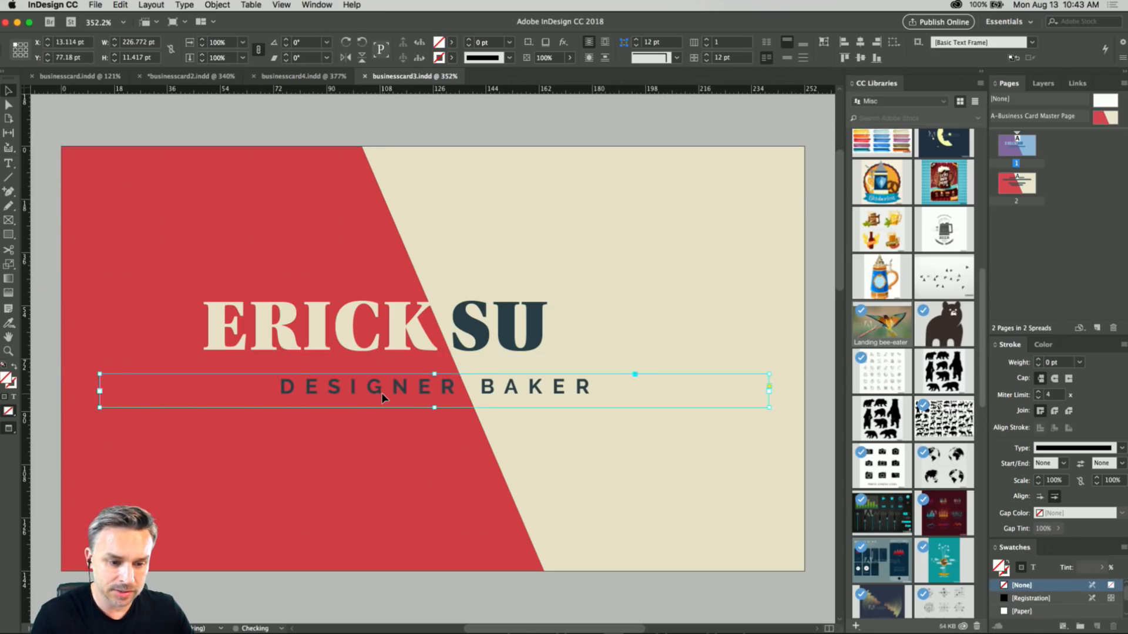
Go to page 2, dock the Character settings beside the page, and set the tracking of all the contact text to 200.
double_click(1016, 183)
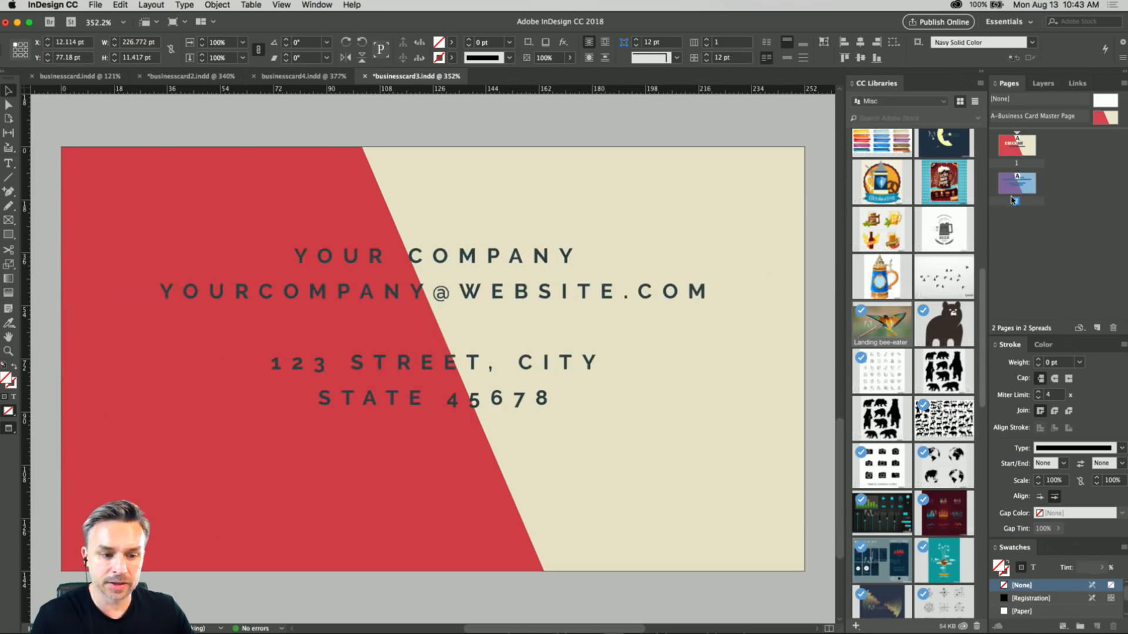
left_click(235, 277)
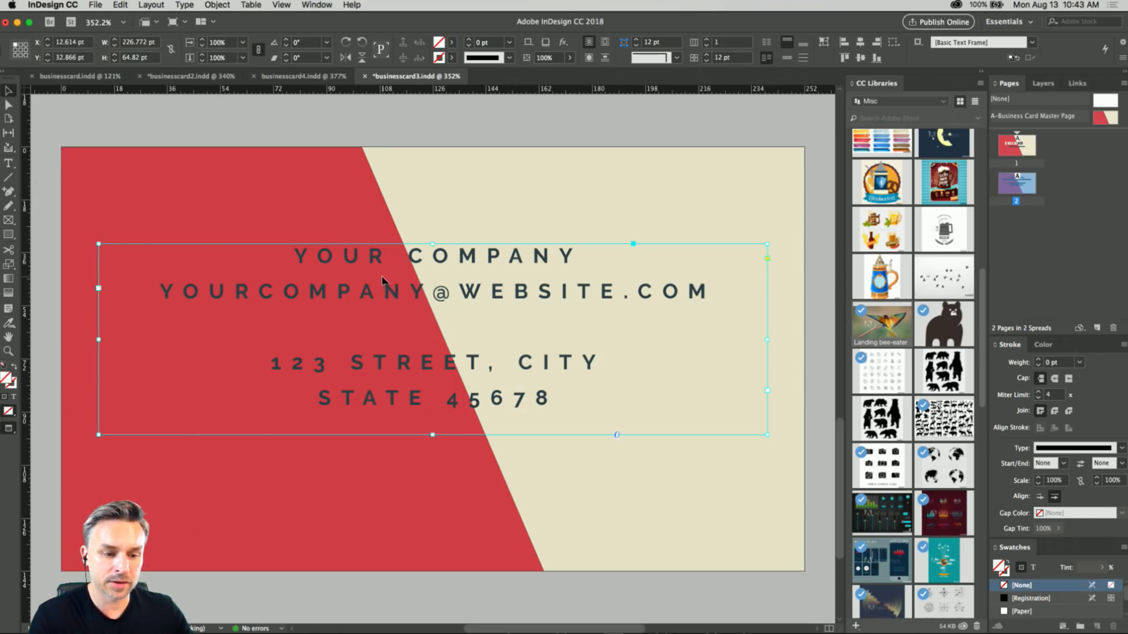
double_click(299, 255)
triple_click(299, 255)
scroll(288, 217, "right", 10)
scroll(288, 212, "left", 8)
scroll(294, 215, "left", 5)
left_click(348, 284)
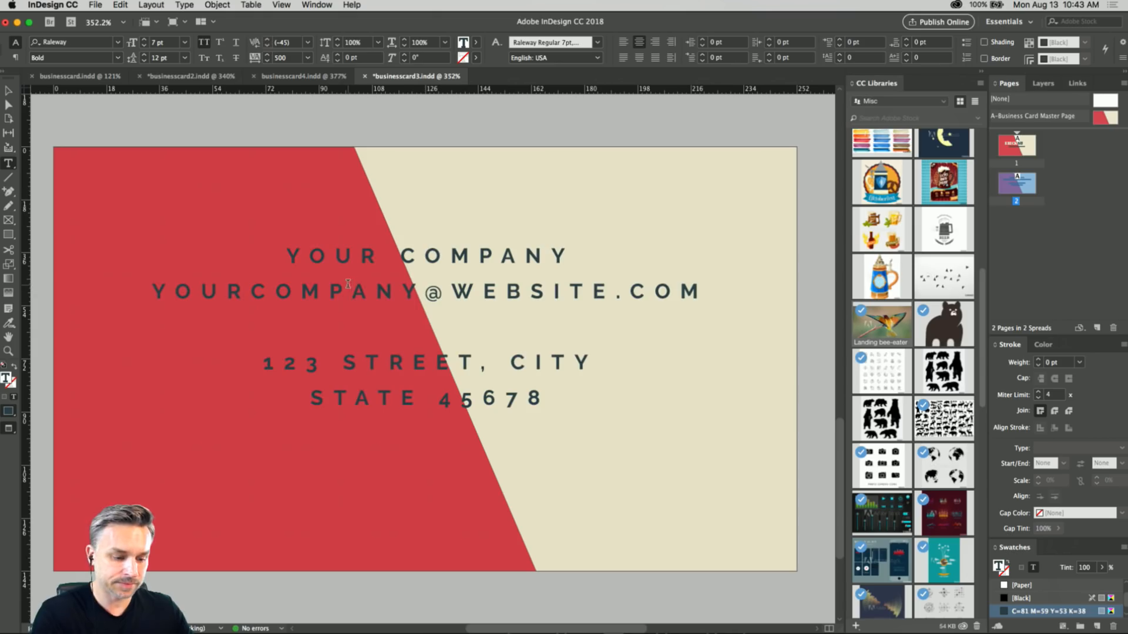
key("ctrl+a")
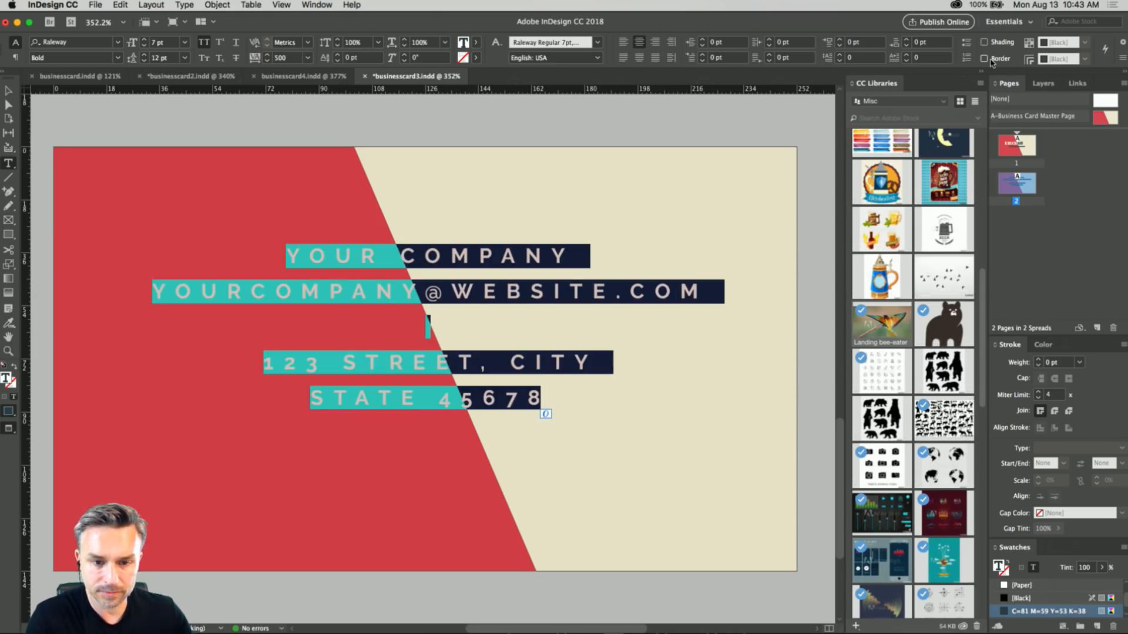
left_click(317, 5)
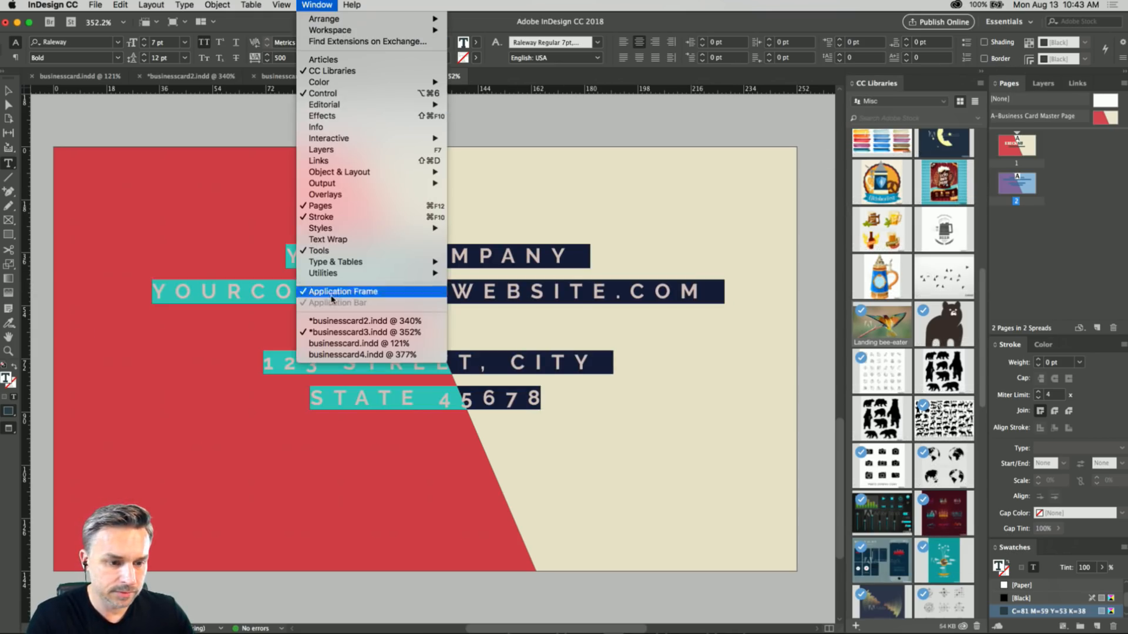
mouse_move(364, 262)
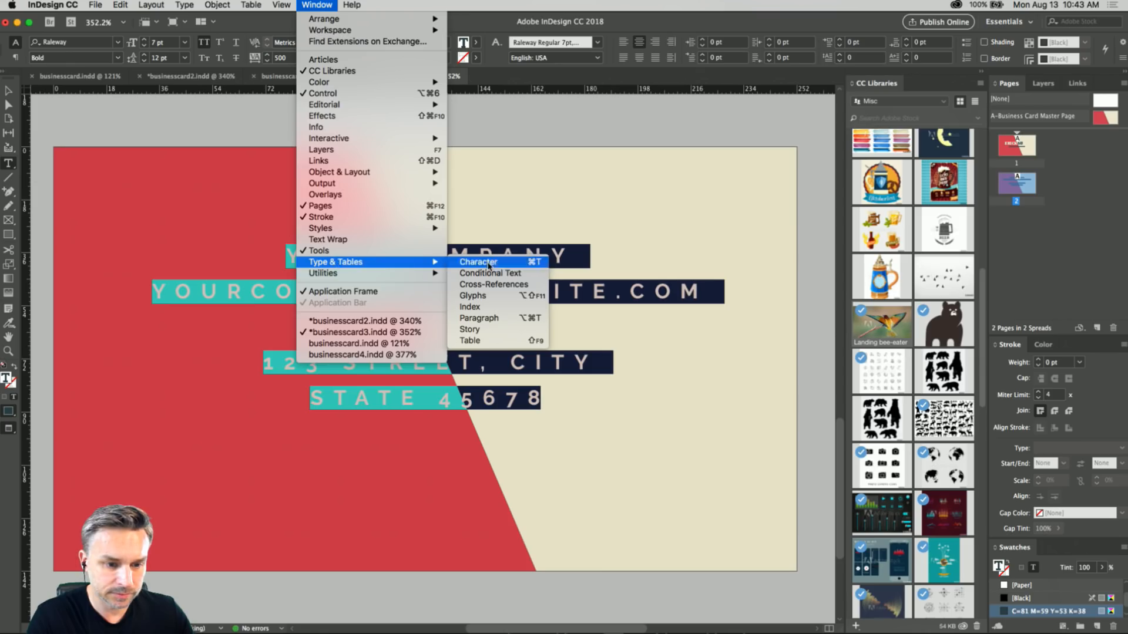
left_click(488, 266)
left_click_drag(792, 323, 840, 239)
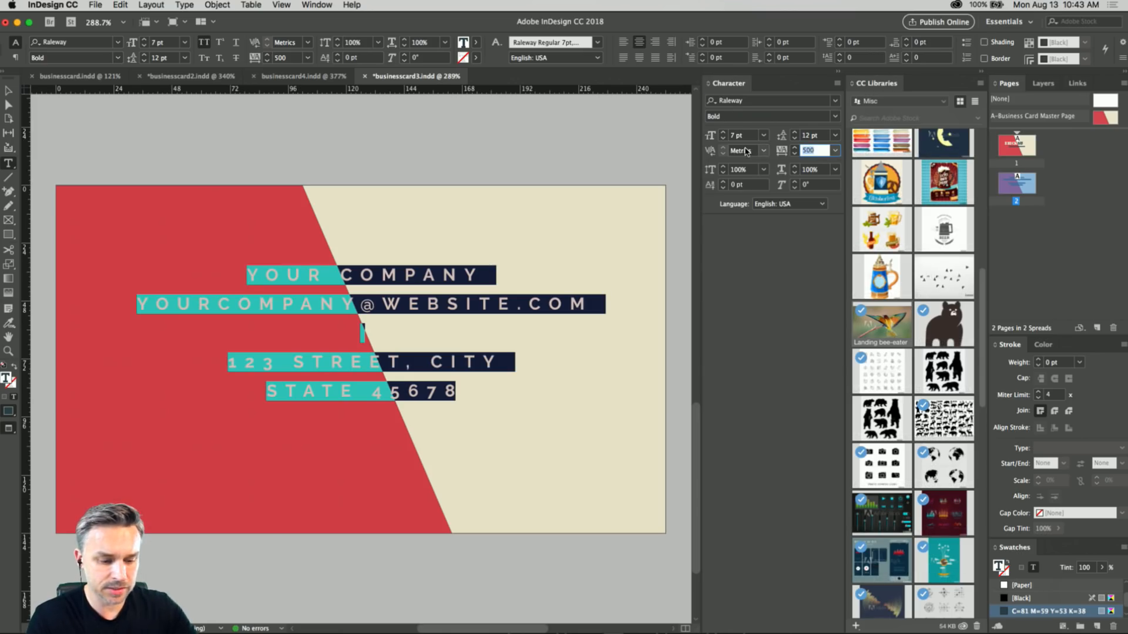
type("0")
key("Return")
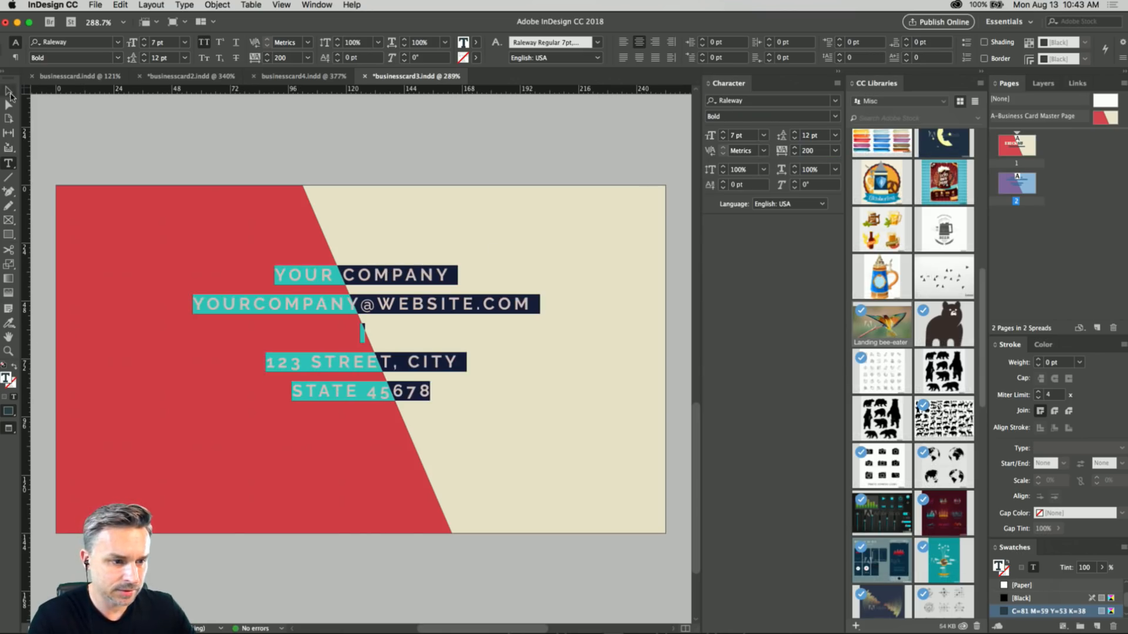
Copy the company name and e-mail lines from the page 2 text frame and delete them, leaving only the address.
left_click(10, 91)
double_click(286, 274)
left_click_drag(286, 274, 527, 309)
key("super+c")
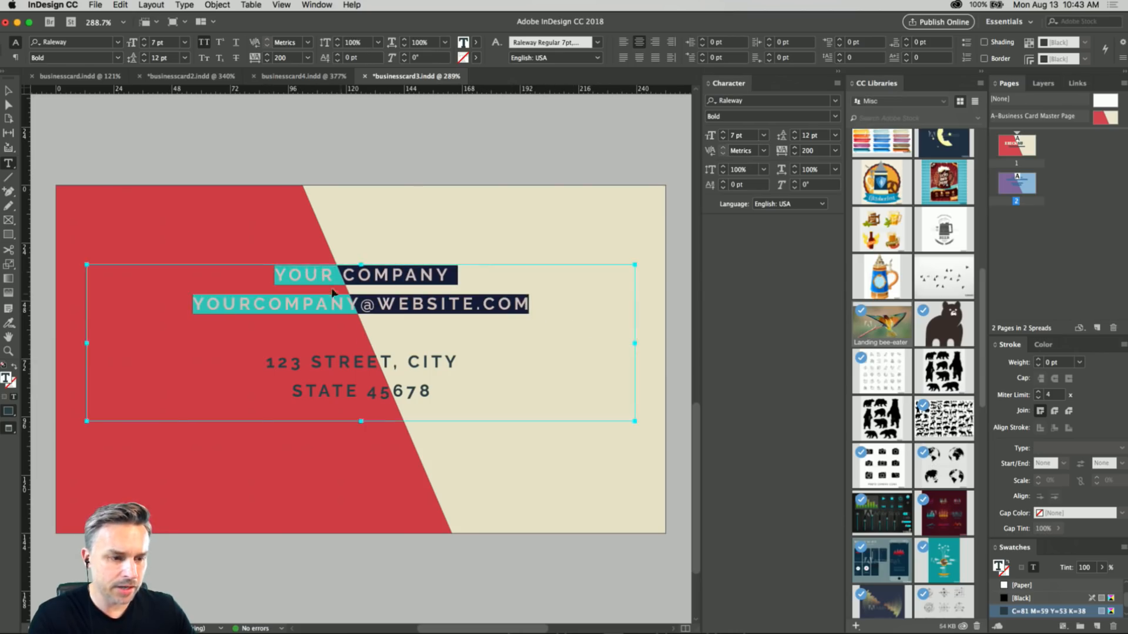
key("BackSpace")
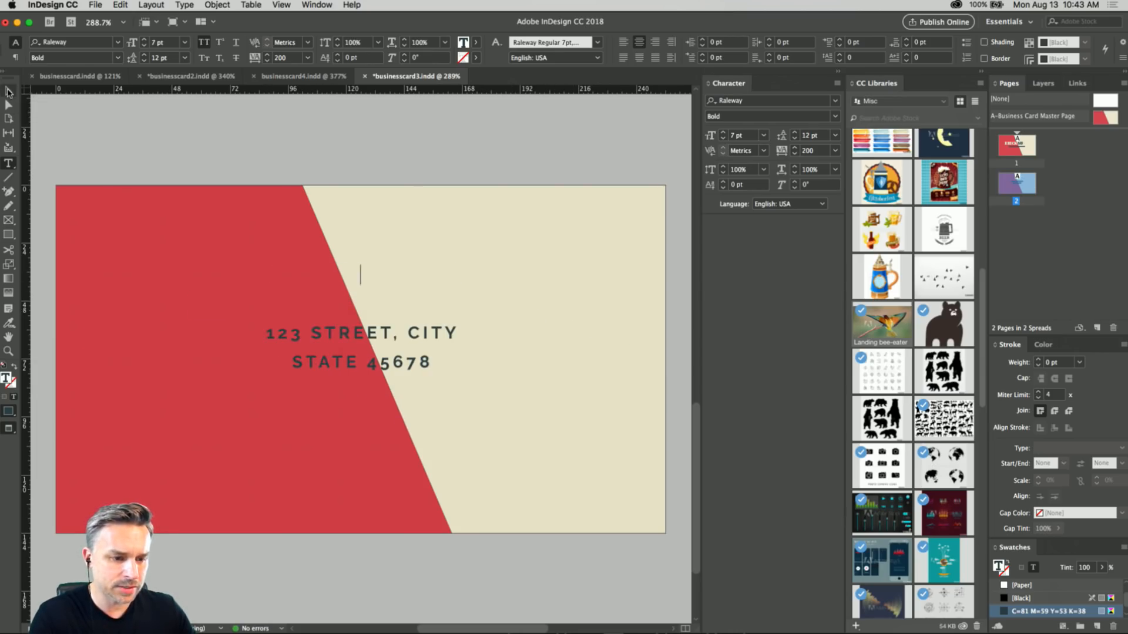
Paste the company name and e-mail lines into a new text frame above the address on page 2 and widen it to about 165.5 pt.
left_click(10, 91)
left_click(156, 176)
key("t")
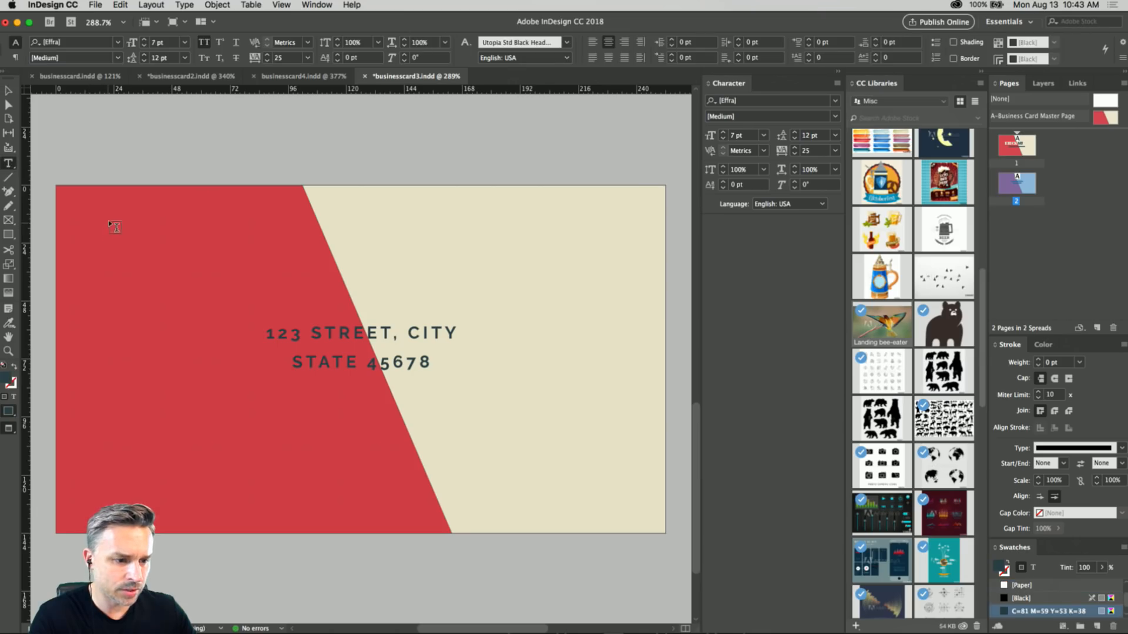
left_click_drag(93, 201, 411, 295)
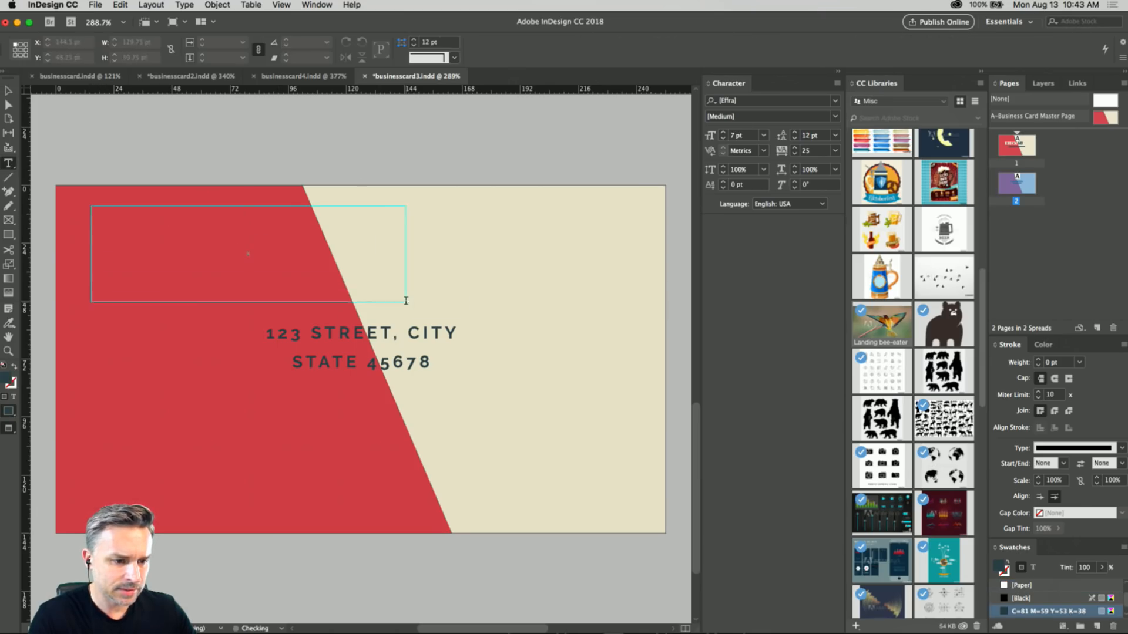
key("super+v")
left_click(8, 91)
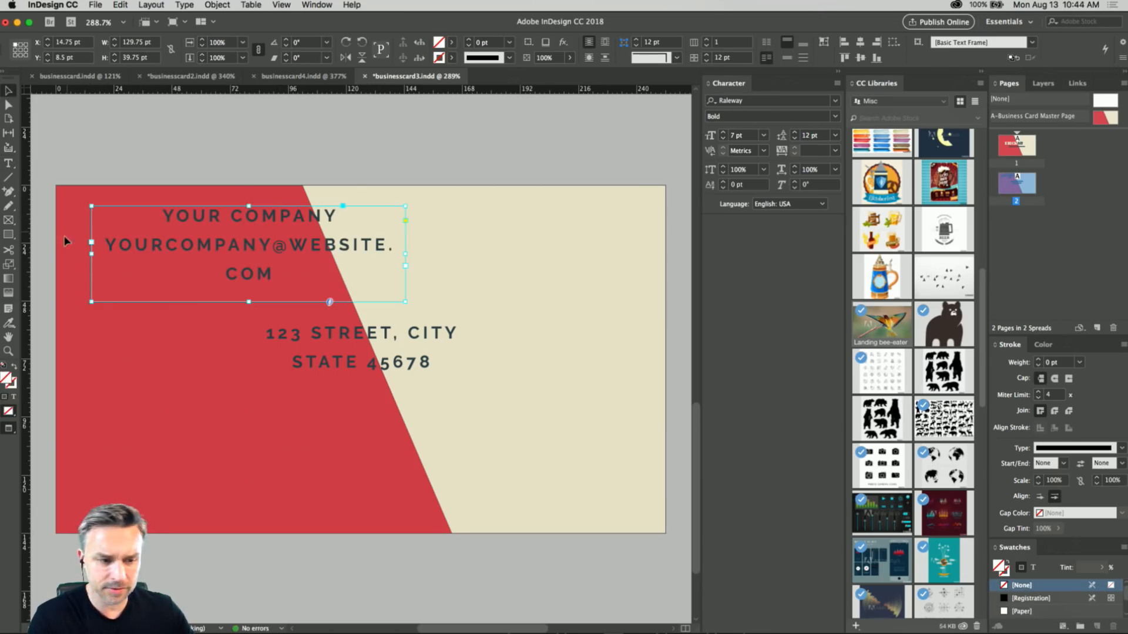
left_click_drag(407, 303, 492, 293)
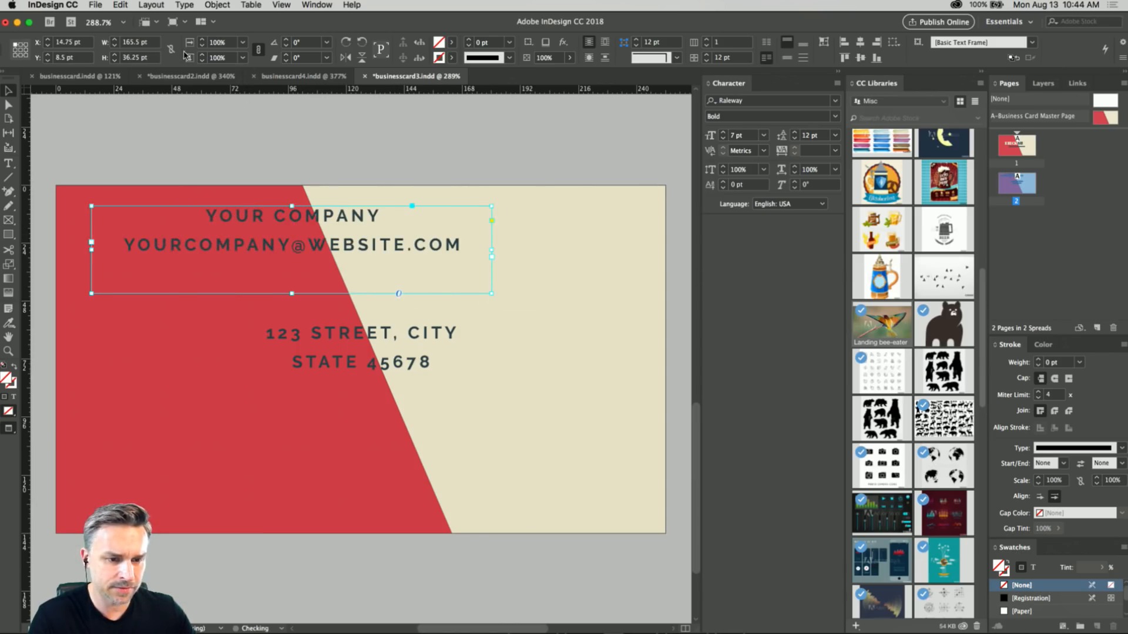
left_click(335, 344)
left_click_drag(178, 116, 152, 290)
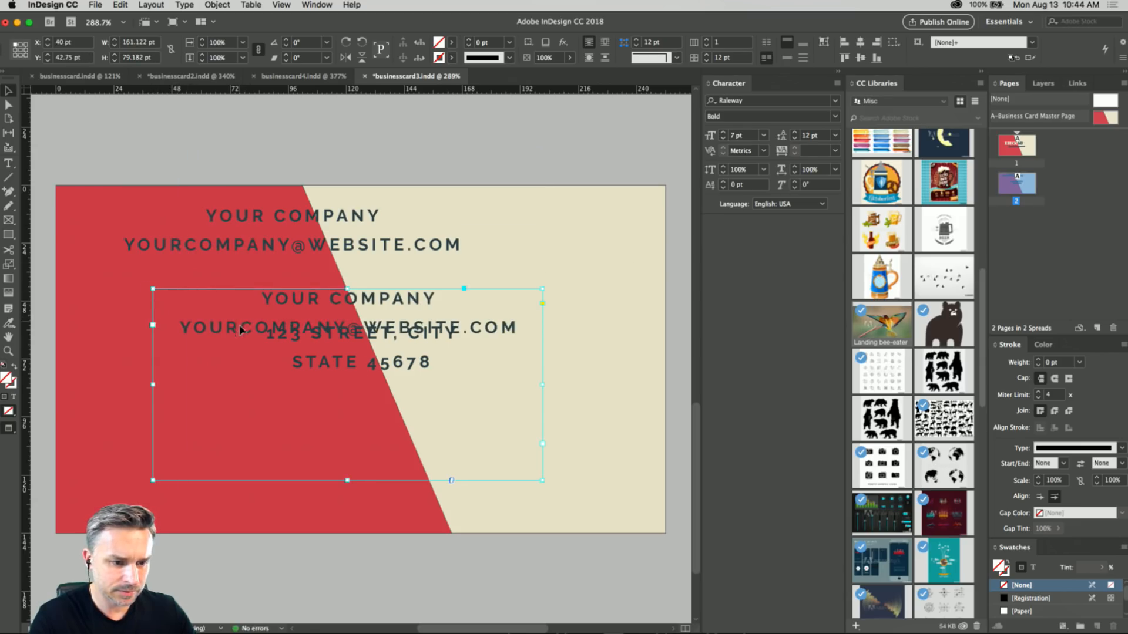
left_click_drag(239, 321, 236, 345)
key("Delete")
Shrink the address frame to about 157 by 53 pt and move it to about X 97.5 pt, Y 32.75 pt.
left_click(240, 343)
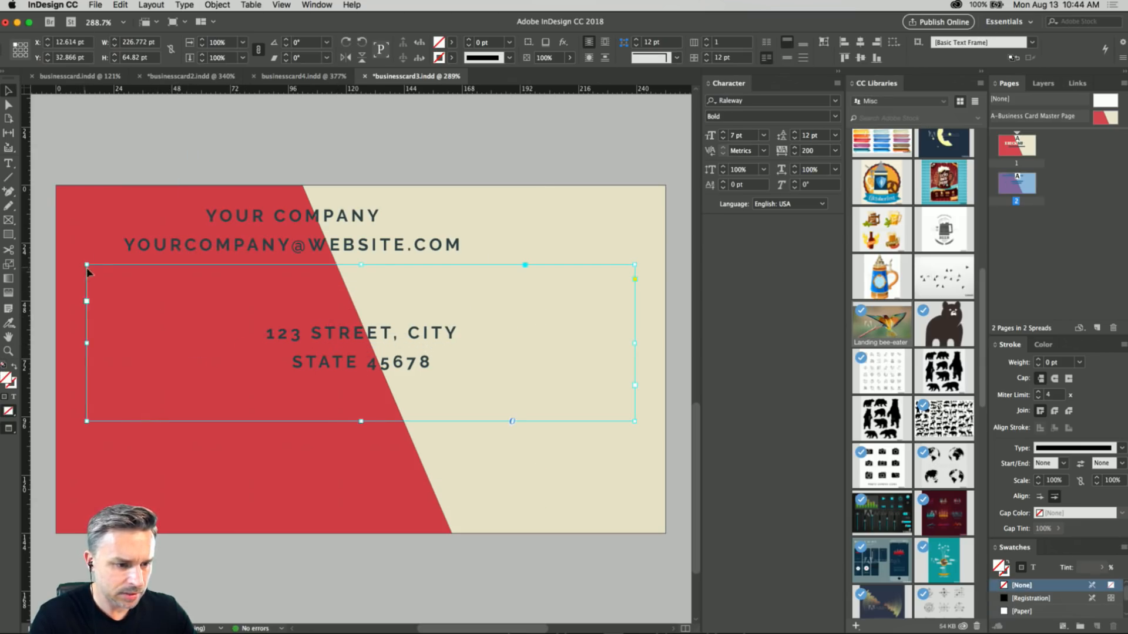
left_click_drag(87, 265, 254, 294)
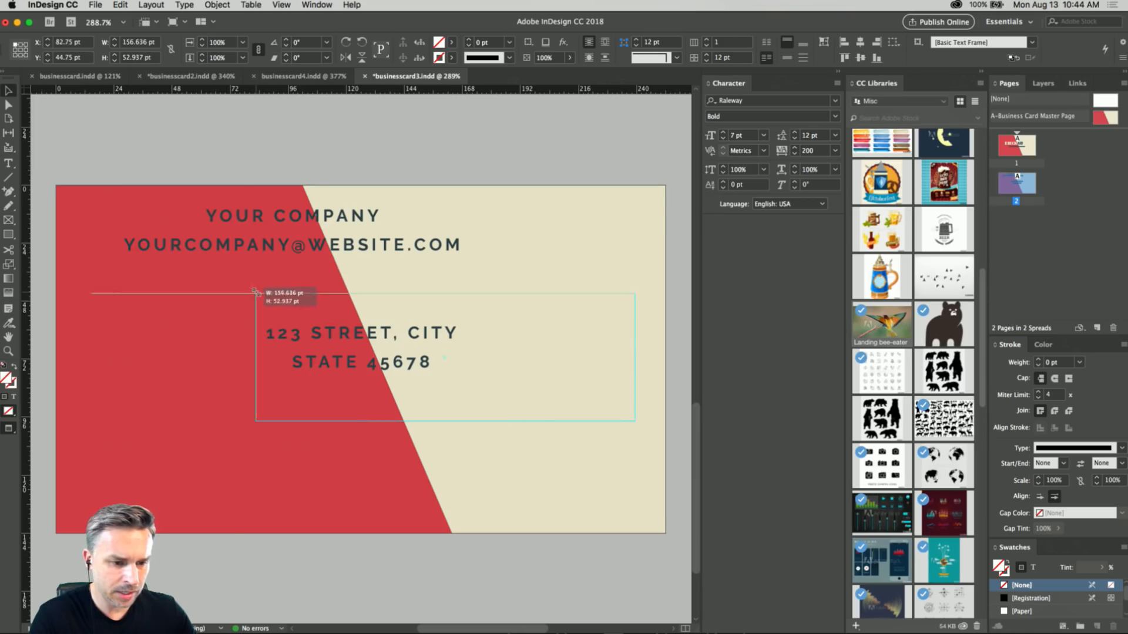
left_click_drag(379, 358, 415, 335)
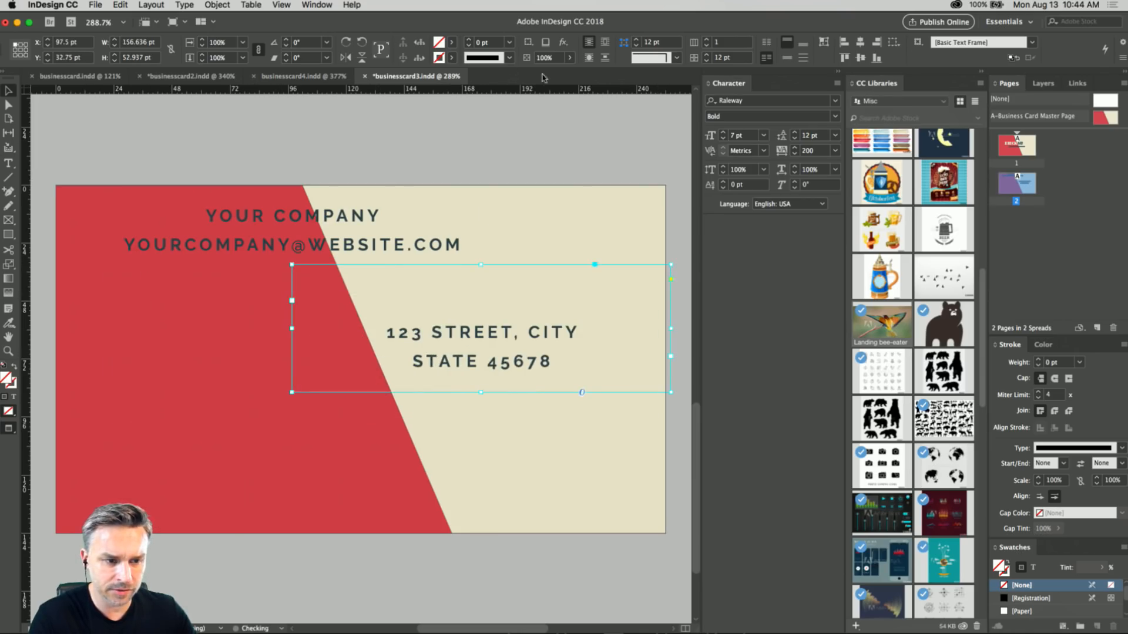
Left-align the address text using Paragraph settings docked below the Character settings, and narrow its frame to about 111 pt wide.
left_click(761, 46)
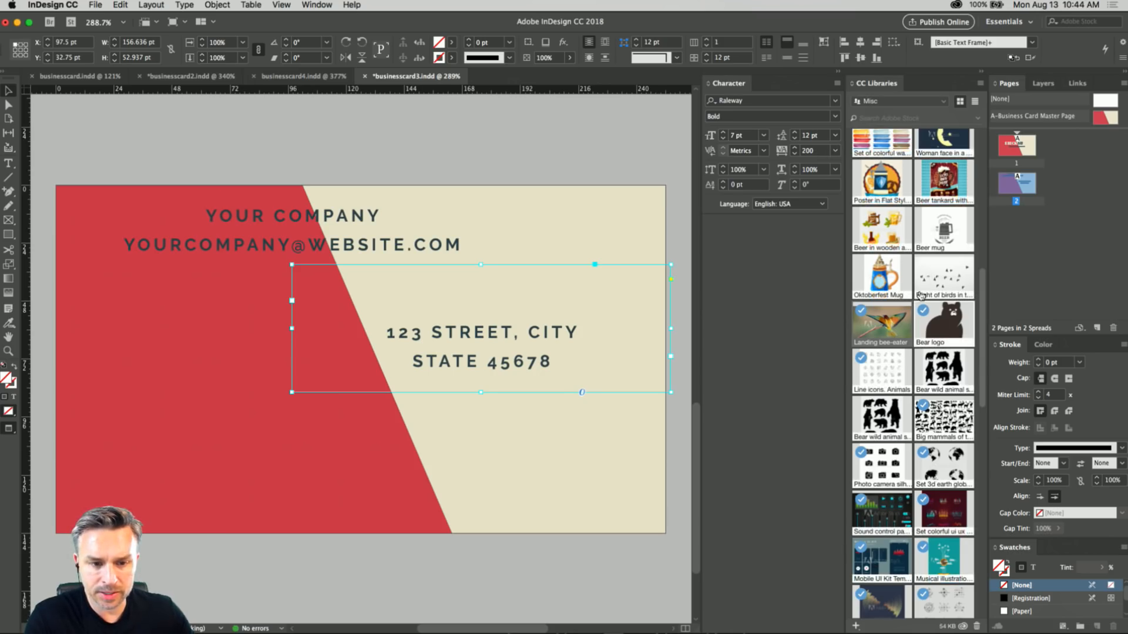
left_click(317, 5)
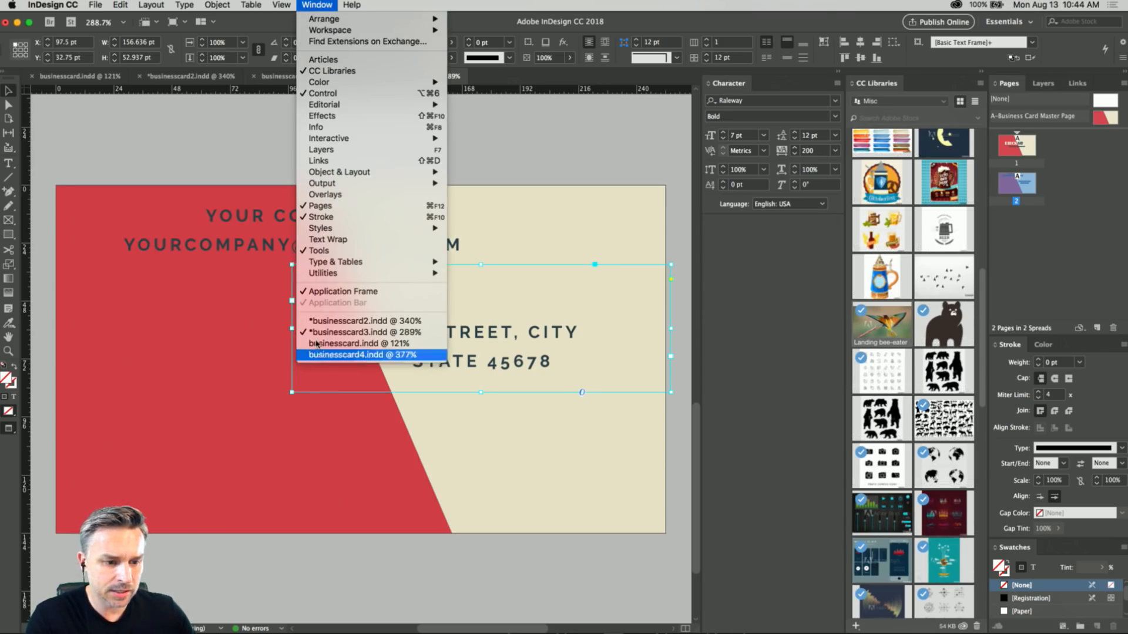
mouse_move(313, 262)
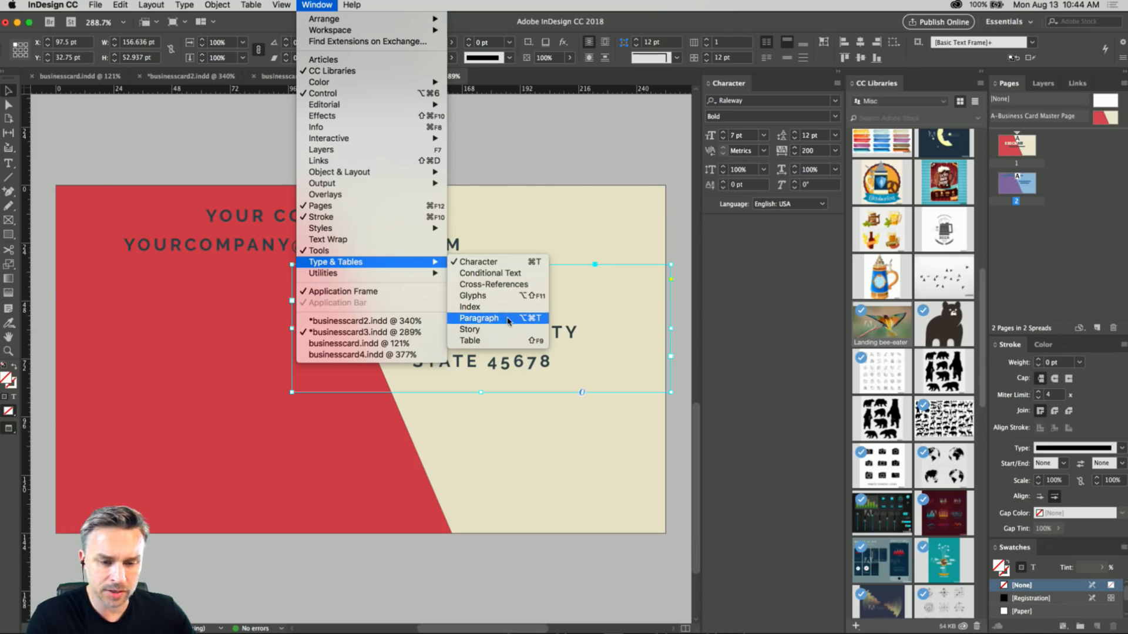
left_click(479, 319)
left_click_drag(329, 207, 758, 223)
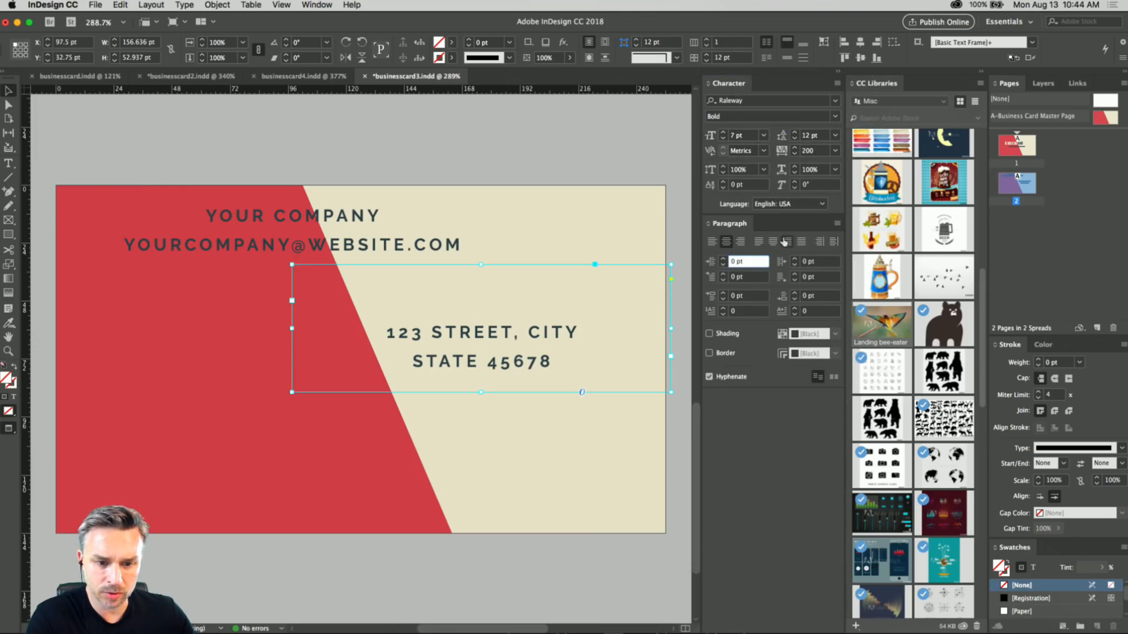
left_click(712, 241)
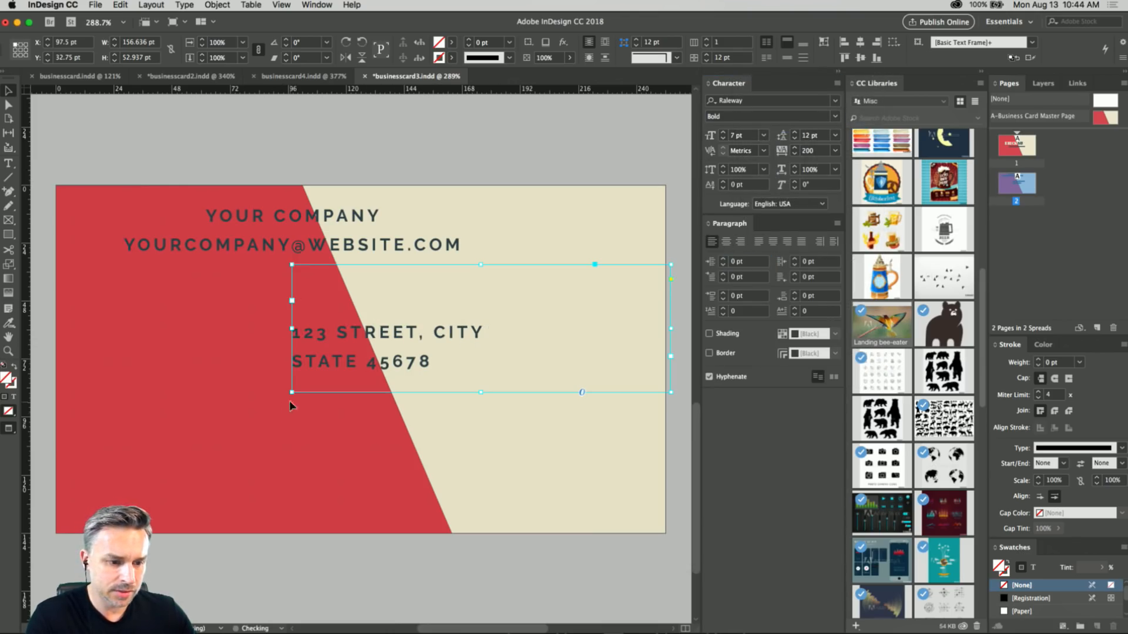
left_click_drag(289, 395, 401, 402)
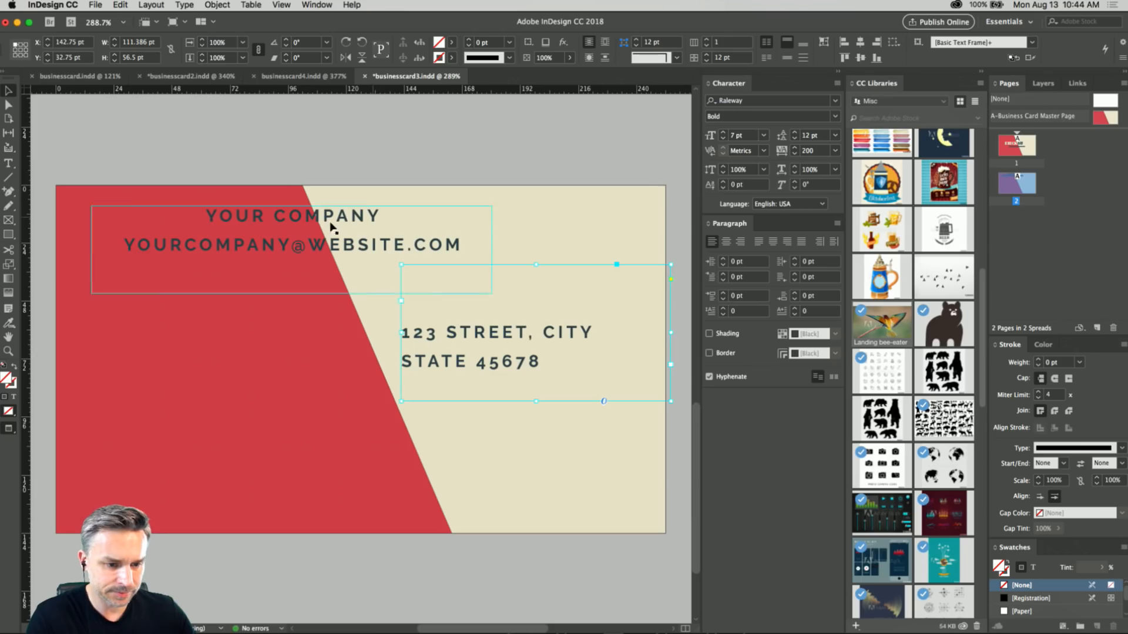
Right-align the company and e-mail text and fit its frame, about 120 by 31 pt, beside the address at about X 4 pt, Y 55.25 pt.
left_click(420, 285)
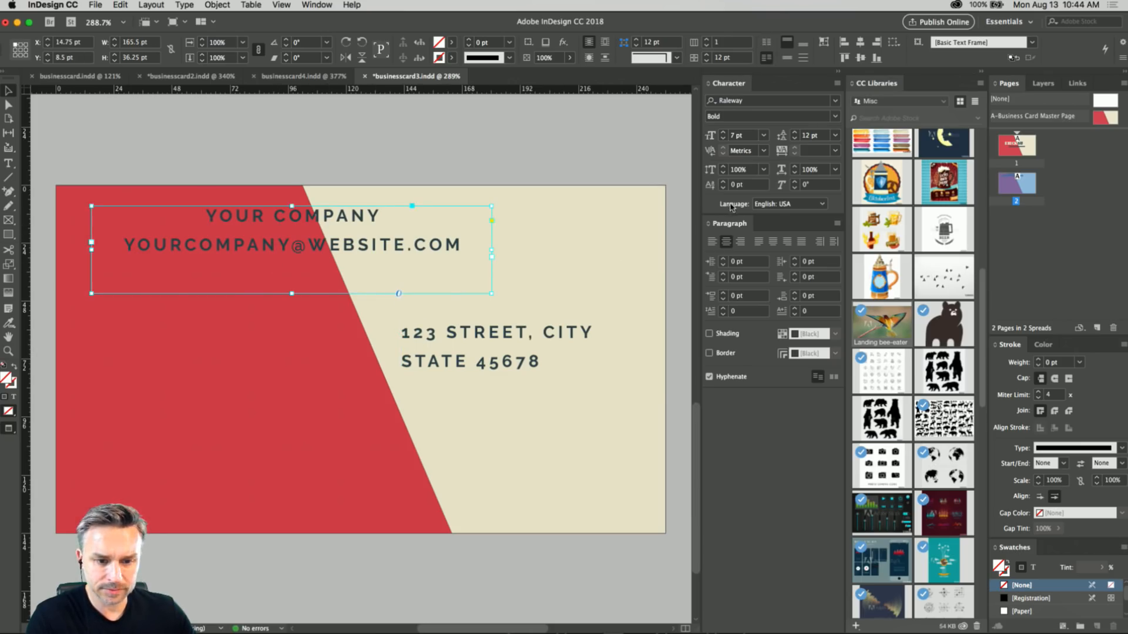
left_click(740, 241)
left_click_drag(491, 292, 389, 277)
left_click_drag(252, 245, 222, 371)
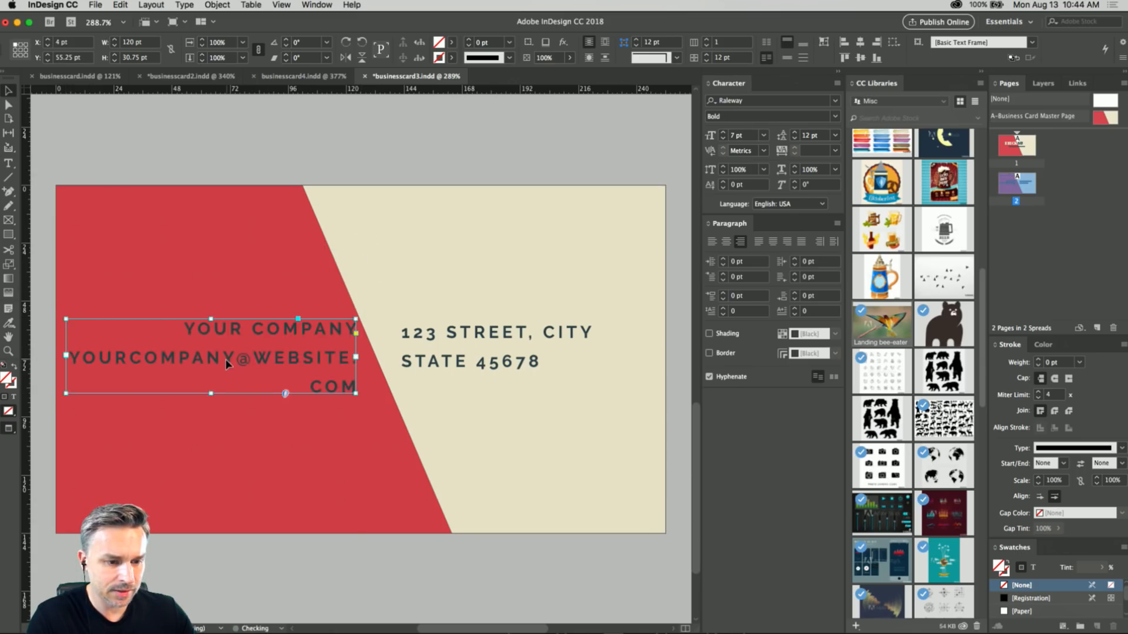
left_click(427, 342, "shift")
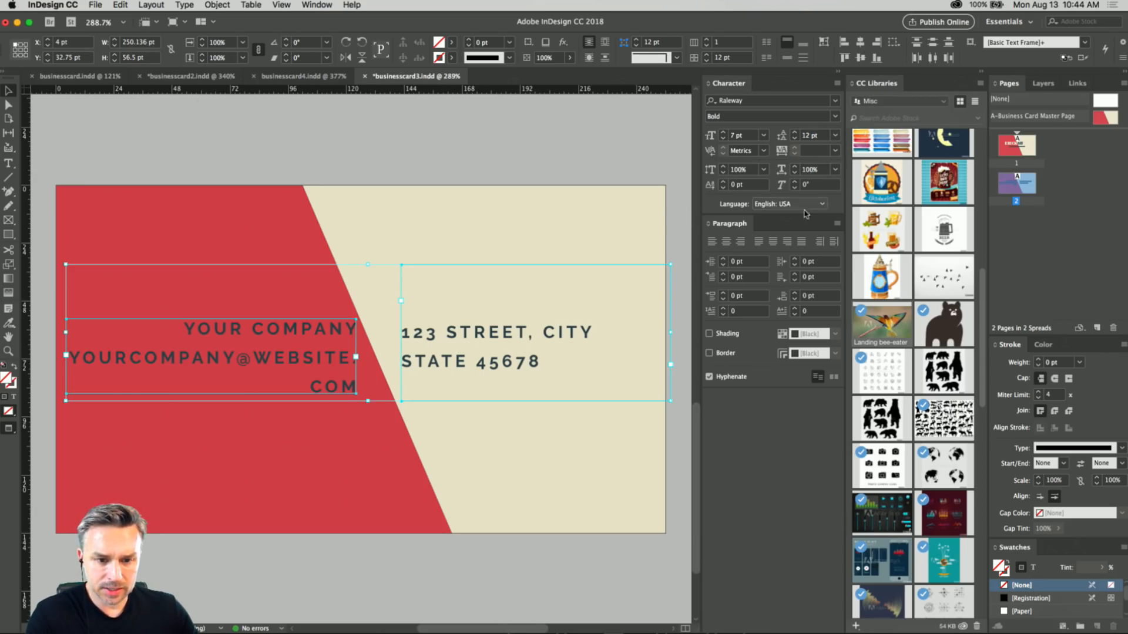
left_click(235, 161)
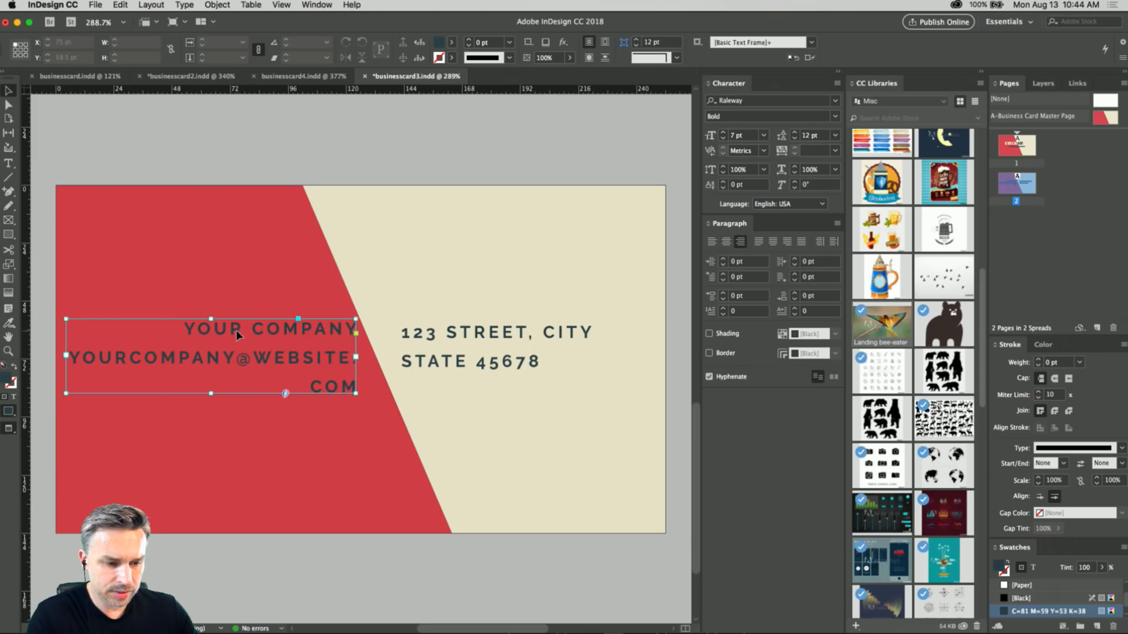
Set the tracking of all the company name and e-mail text to 100.
left_click(239, 329)
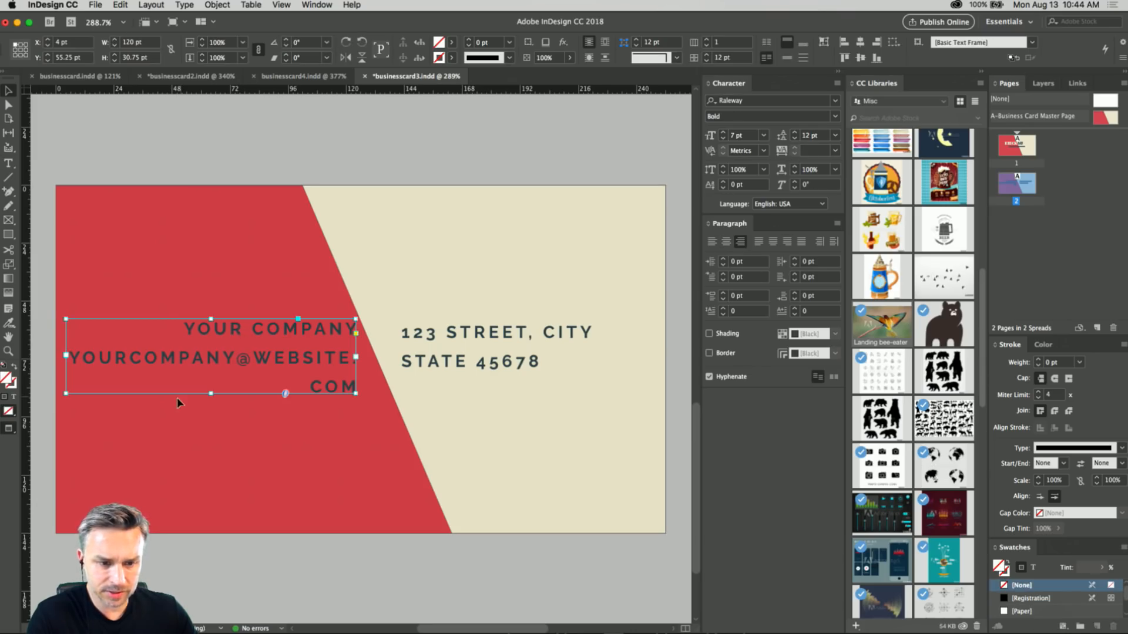
double_click(200, 356)
key("super+a")
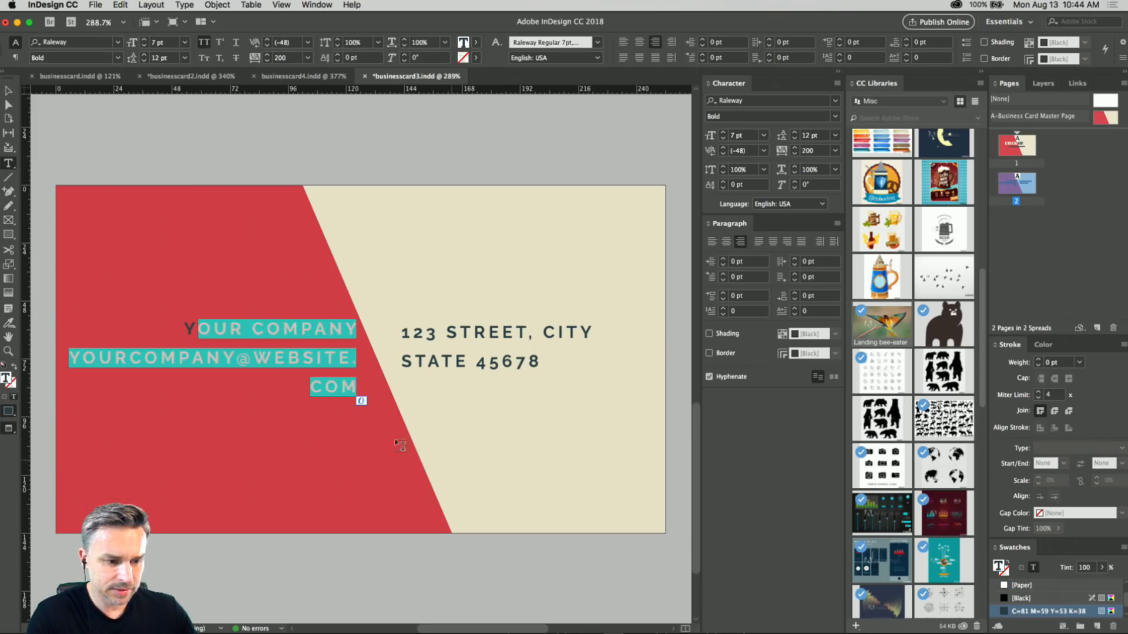
left_click(809, 151)
type("100")
key("Return")
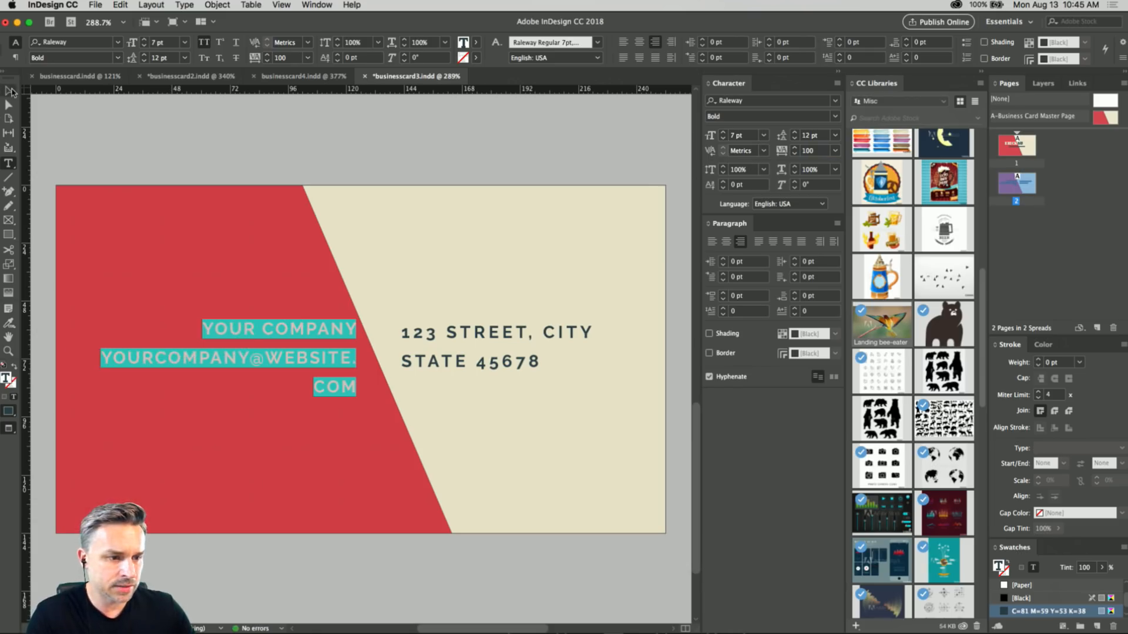
Tighten the tracking of the whole company and e-mail frame to 50.
left_click(11, 91)
left_click(782, 151)
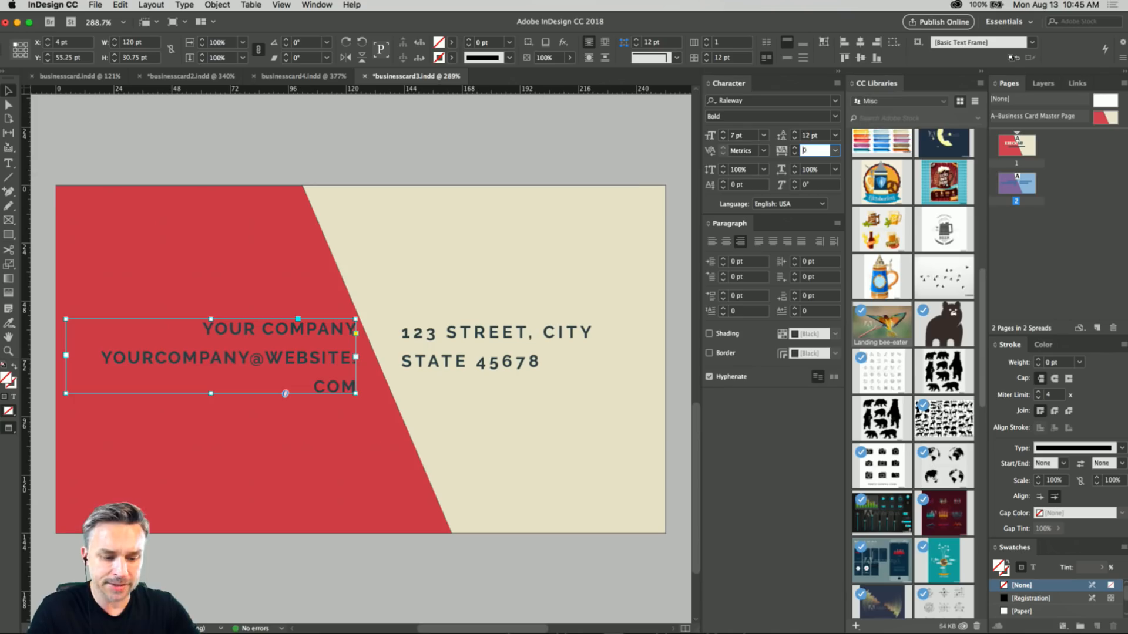
type("50")
key("Return")
Move the address frame level with the company lines, to about X 136.75 pt, Y 31.25 pt, and deselect it.
left_click(446, 340)
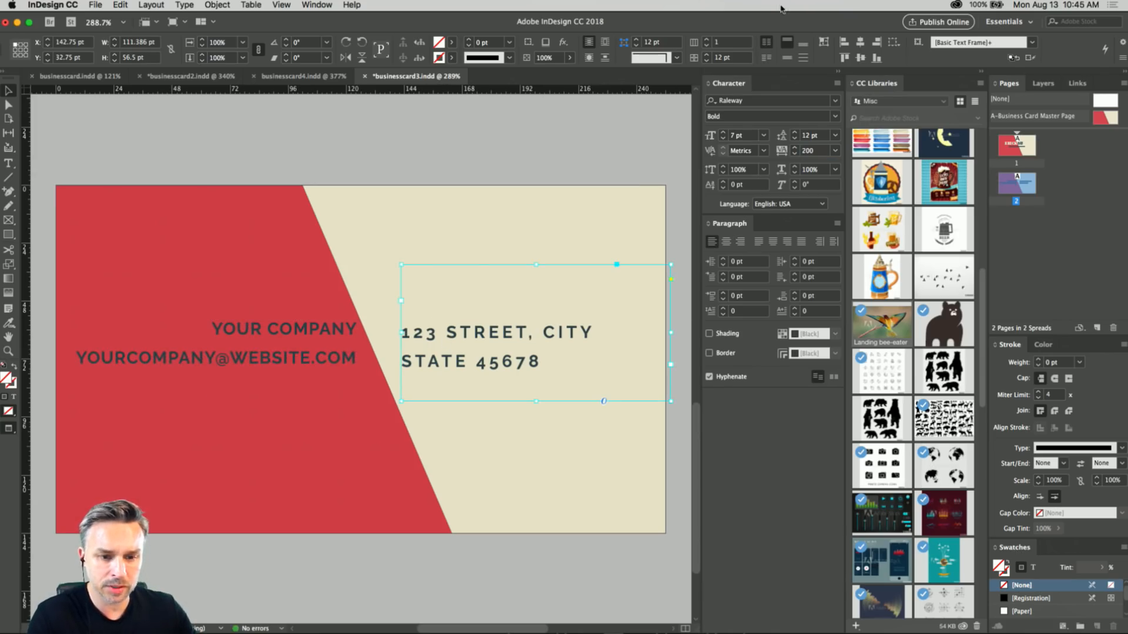
left_click_drag(449, 333, 435, 332)
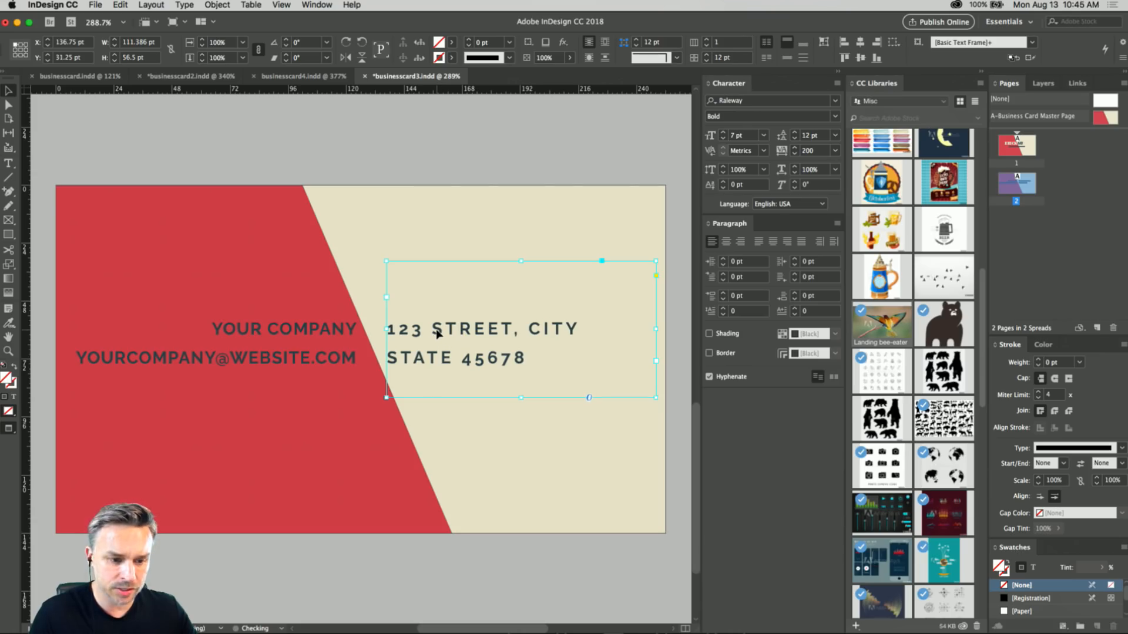
double_click(404, 356)
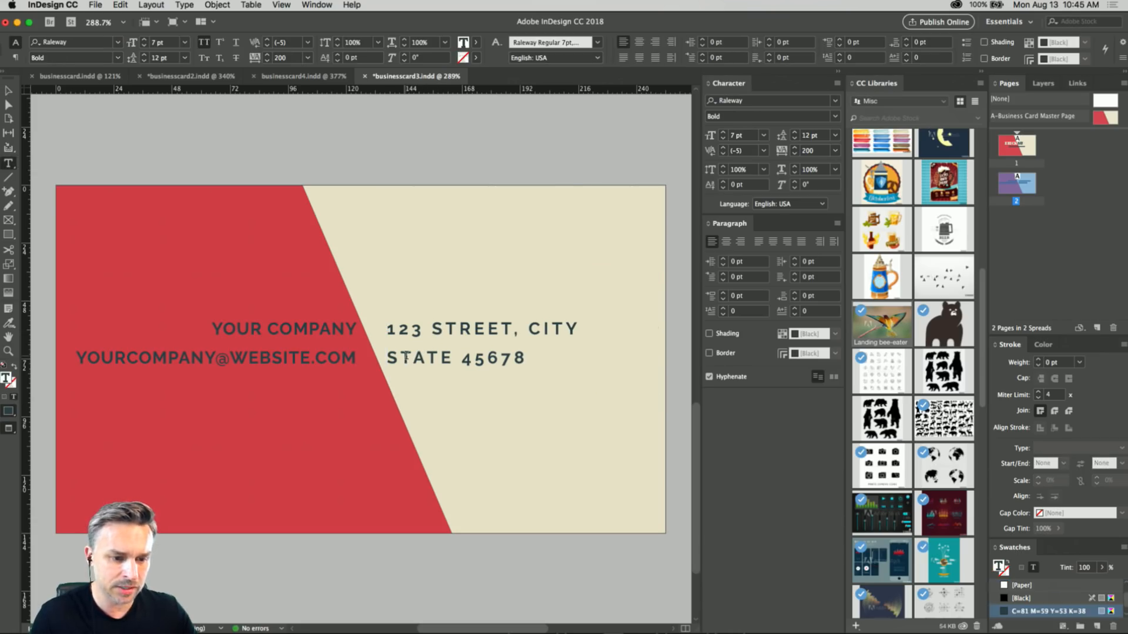
left_click(7, 93)
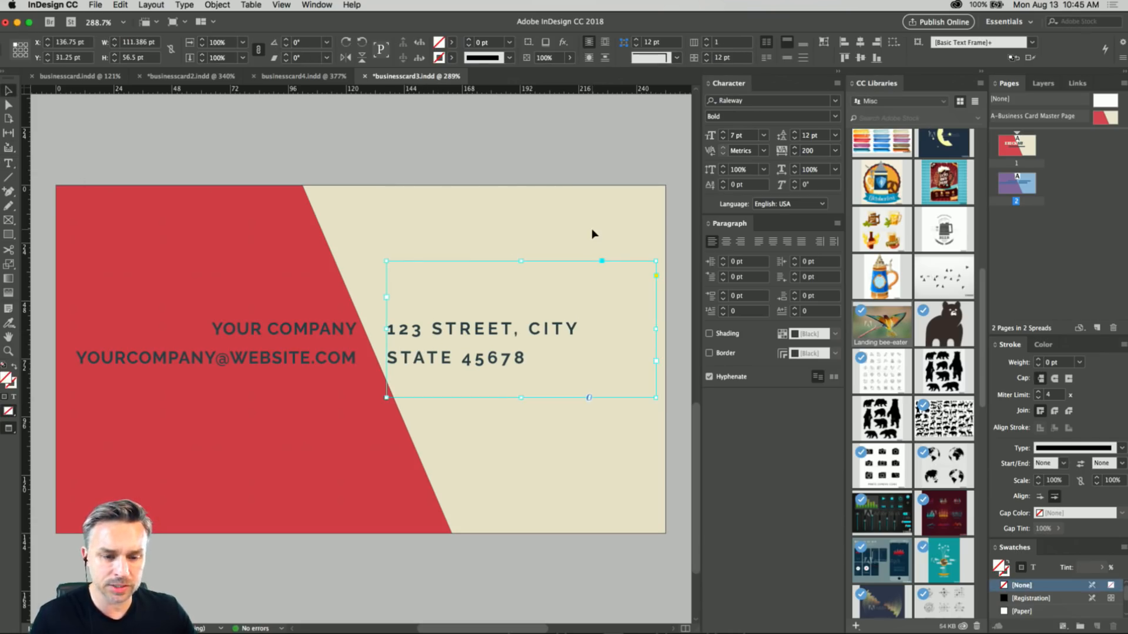
left_click(242, 117)
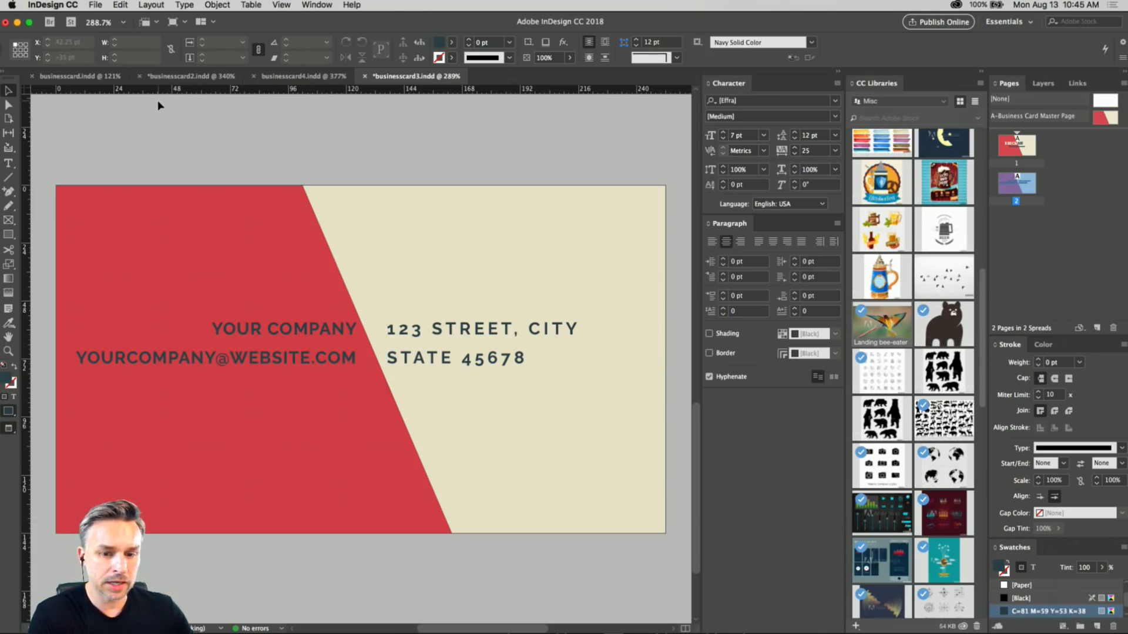
View the A-Business Card Master Page background and return to page 1.
double_click(1006, 145)
double_click(1105, 119)
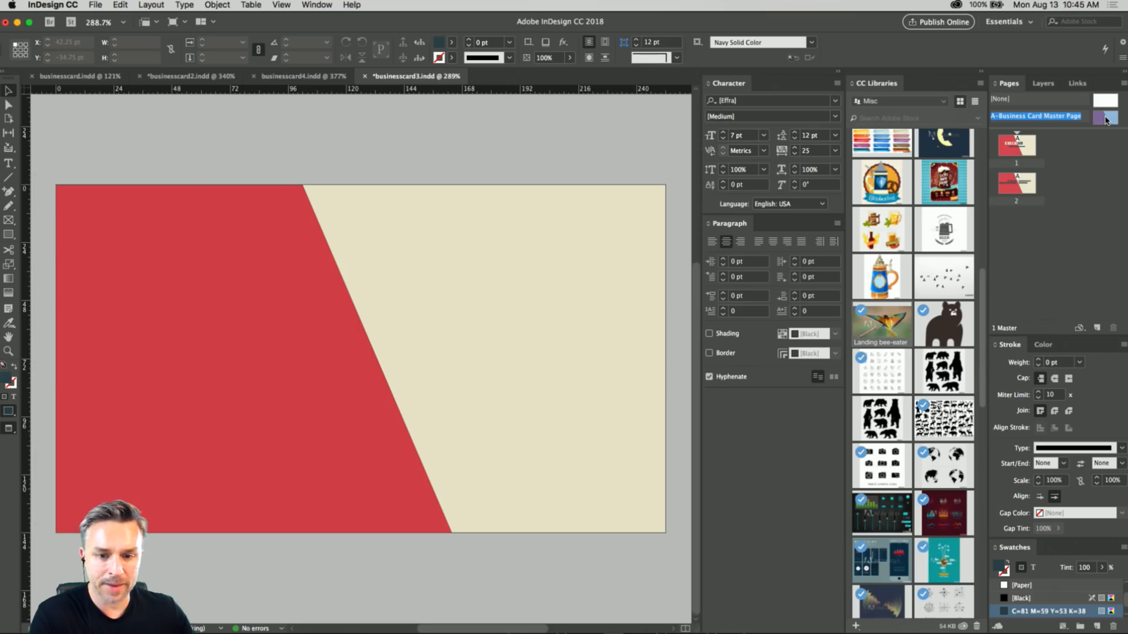
double_click(1007, 149)
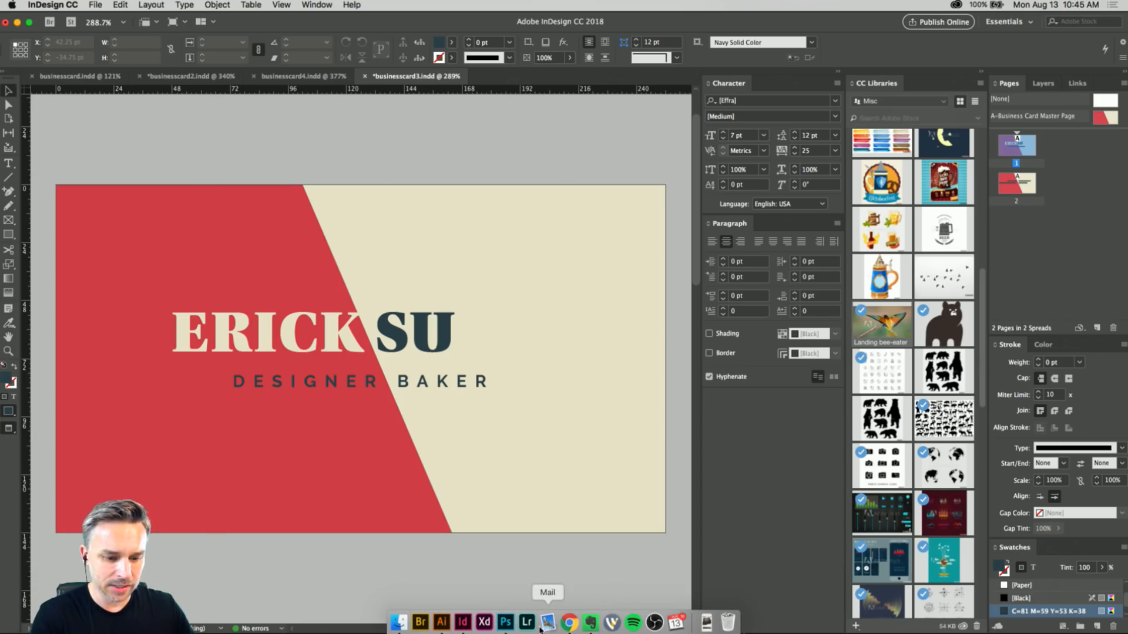
Switch to Chrome, look through the Adobe Blog pages on type innovations, and return to the Typekit fonts page.
left_click(570, 622)
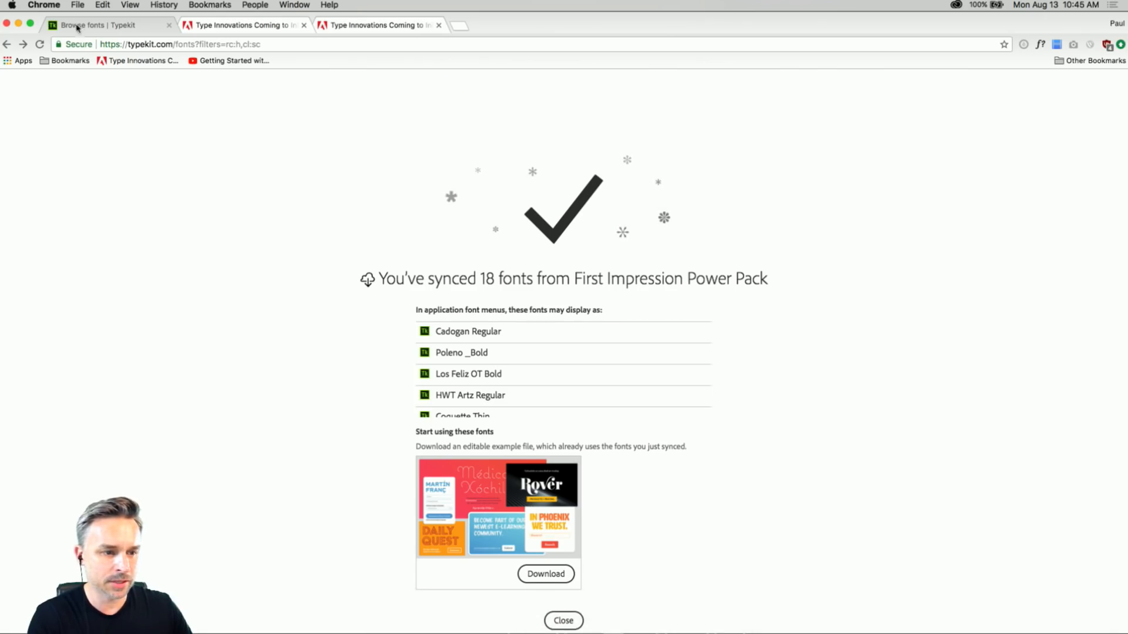
left_click(235, 25)
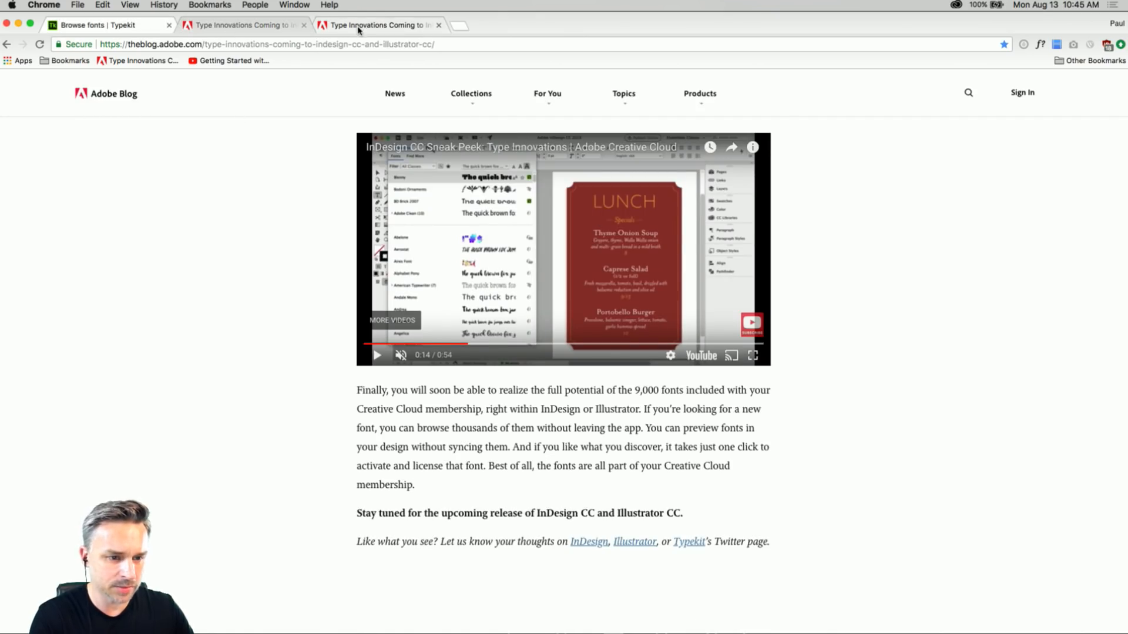
left_click(215, 25)
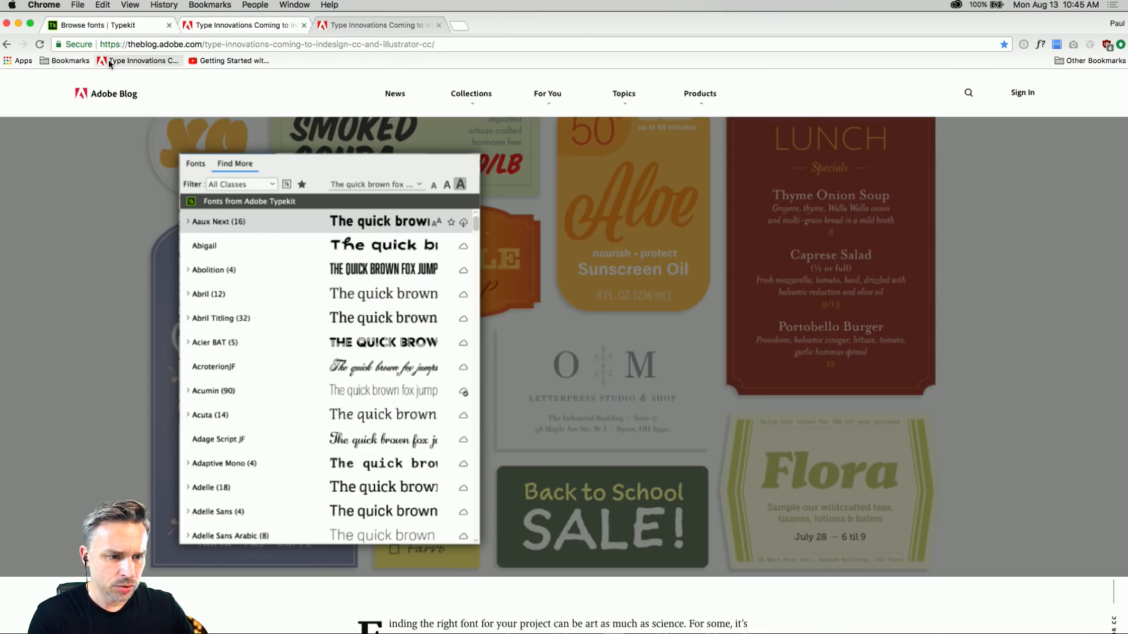
left_click(83, 26)
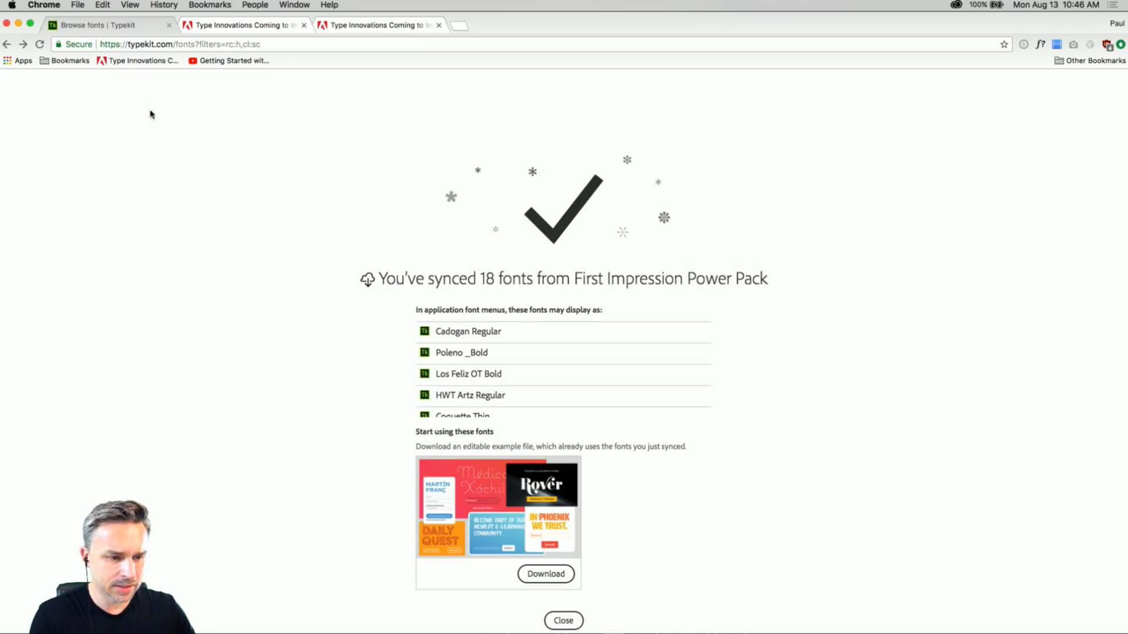
Remove the fonts path from the typekit.com address and load the Typekit Blog.
left_click(160, 44)
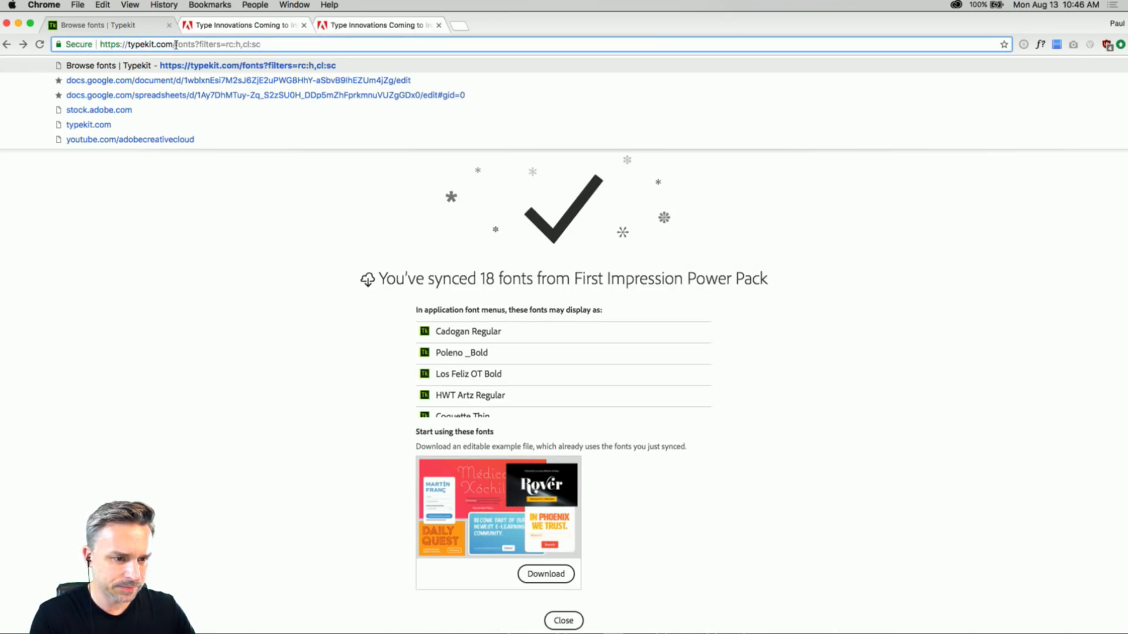
left_click_drag(176, 46, 187, 109)
key("BackSpace")
key("Return")
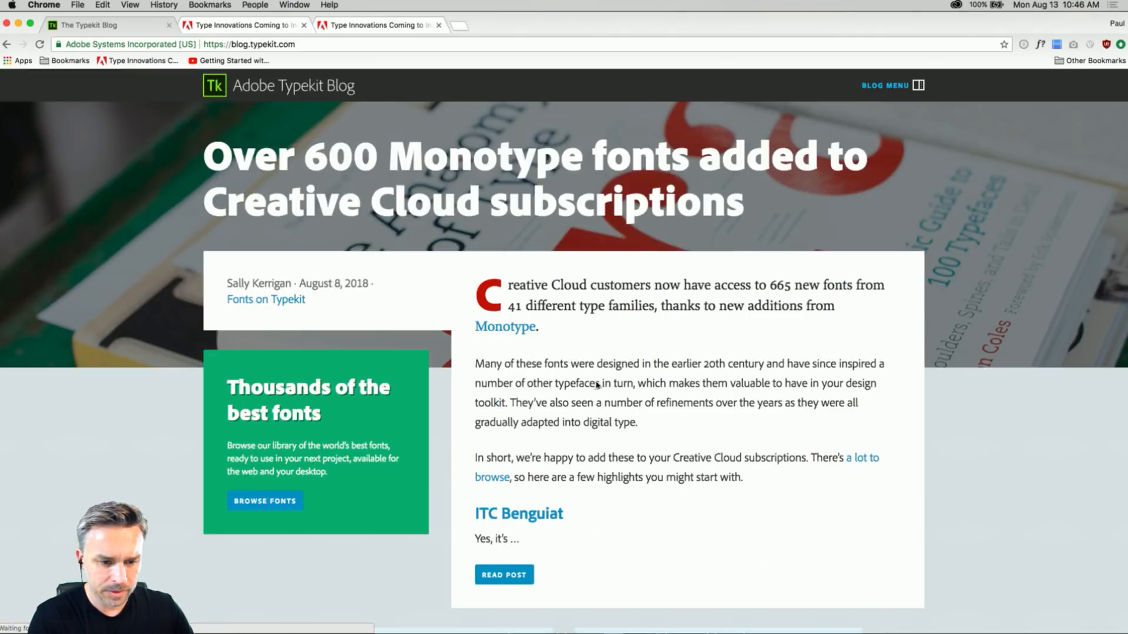
Open the Typekit Blog post "Over 600 Monotype fonts added to Creative Cloud subscriptions" and look through its featured typefaces.
scroll(620, 392, "down", 10)
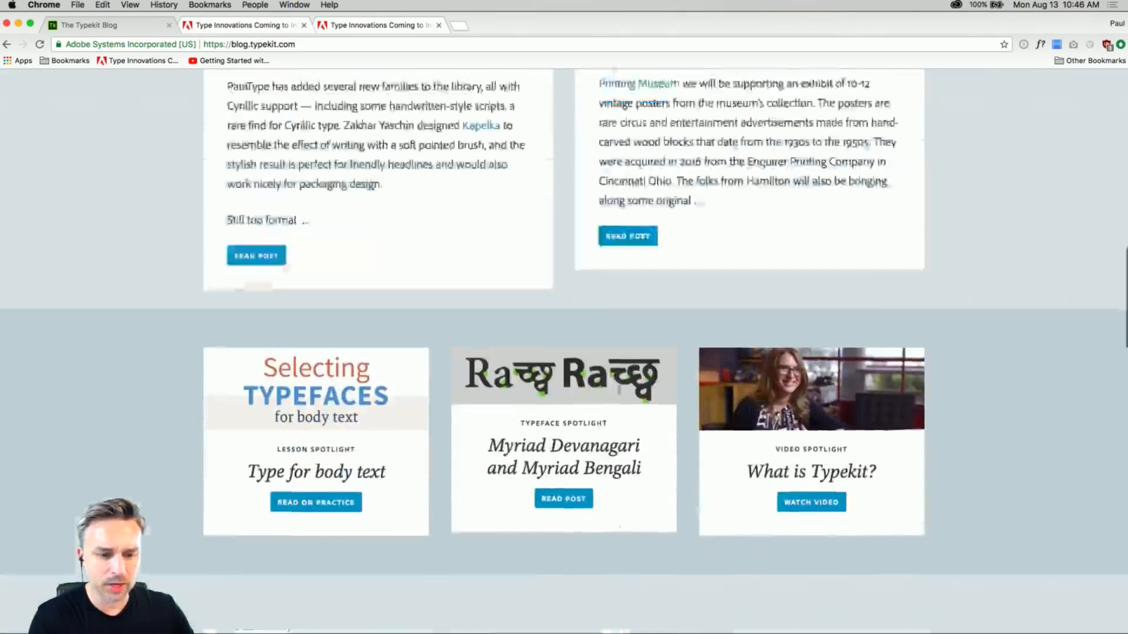
scroll(620, 393, "up", 15)
left_click(490, 572)
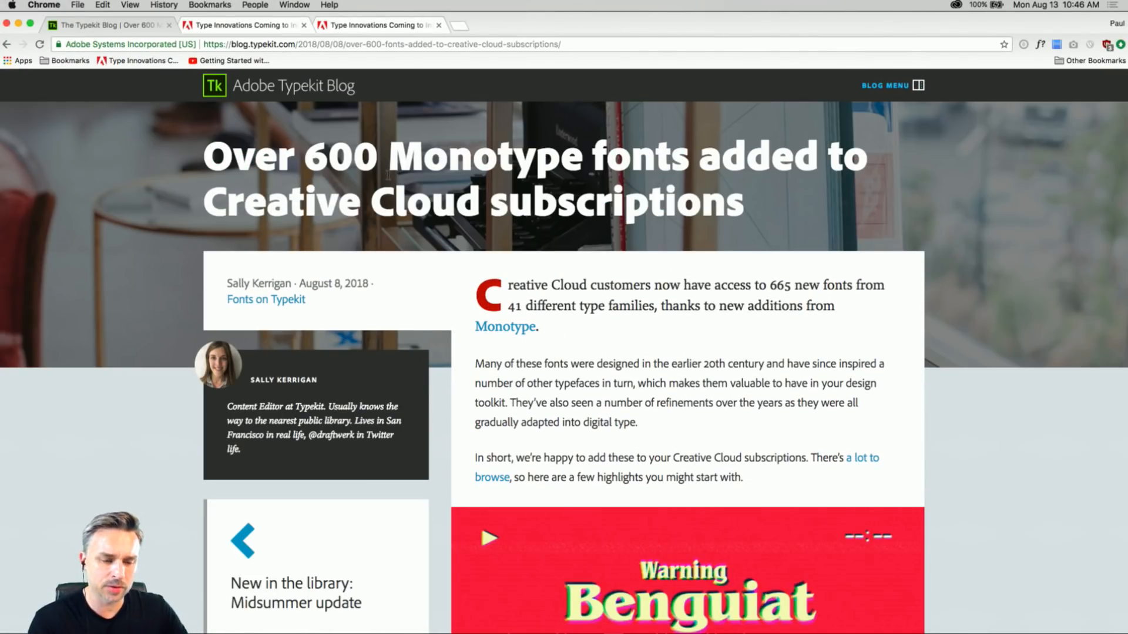
scroll(588, 353, "down", 10)
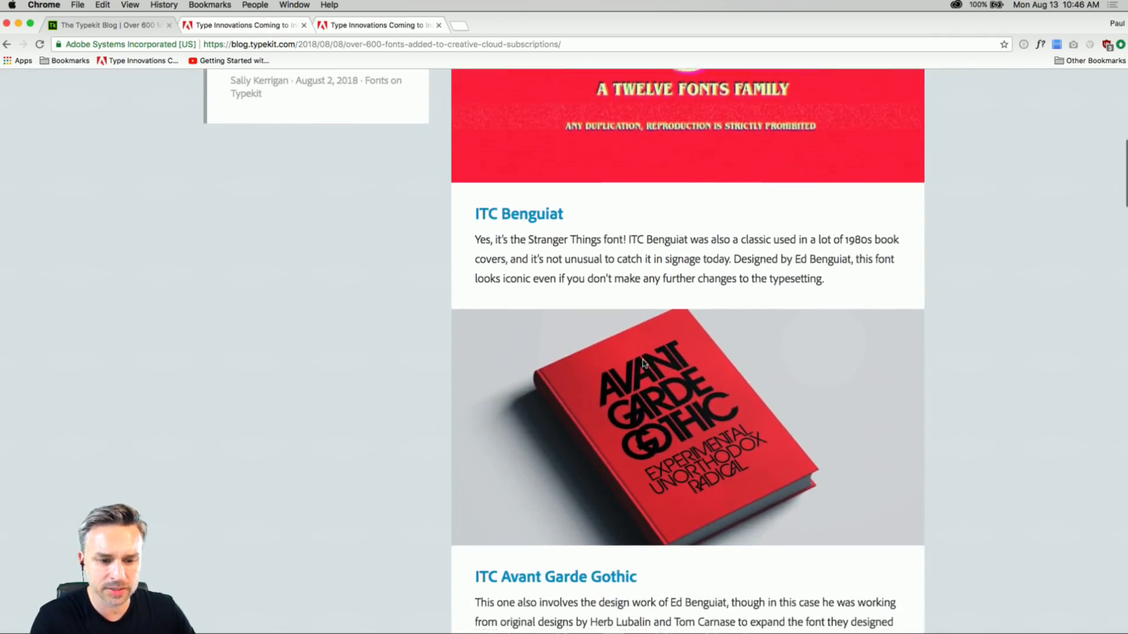
scroll(667, 364, "down", 15)
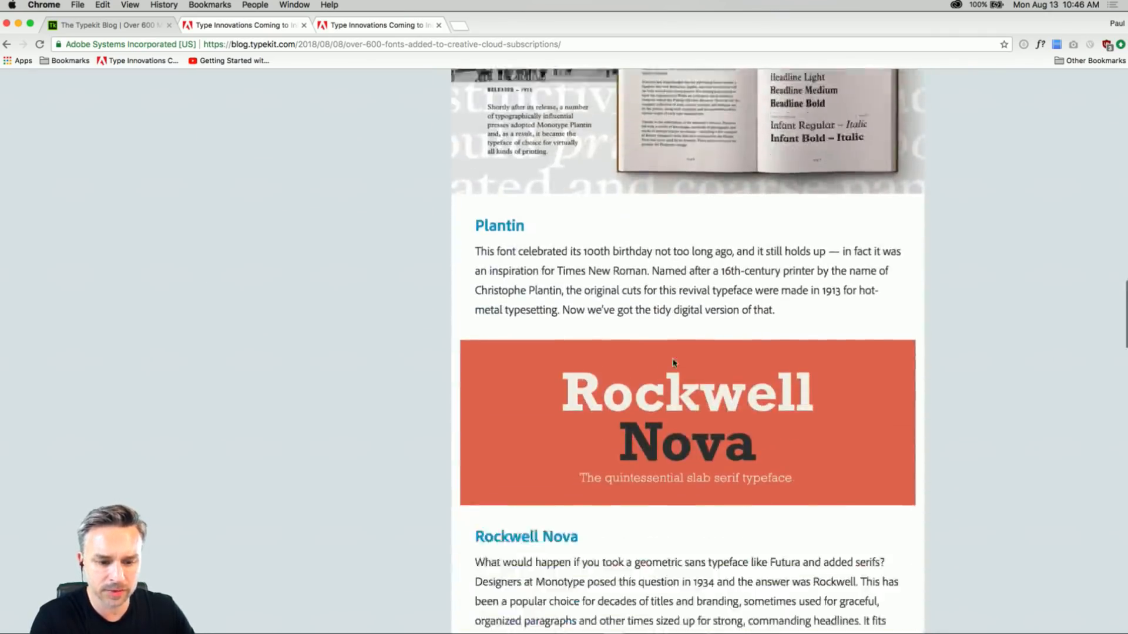
scroll(736, 323, "down", 12)
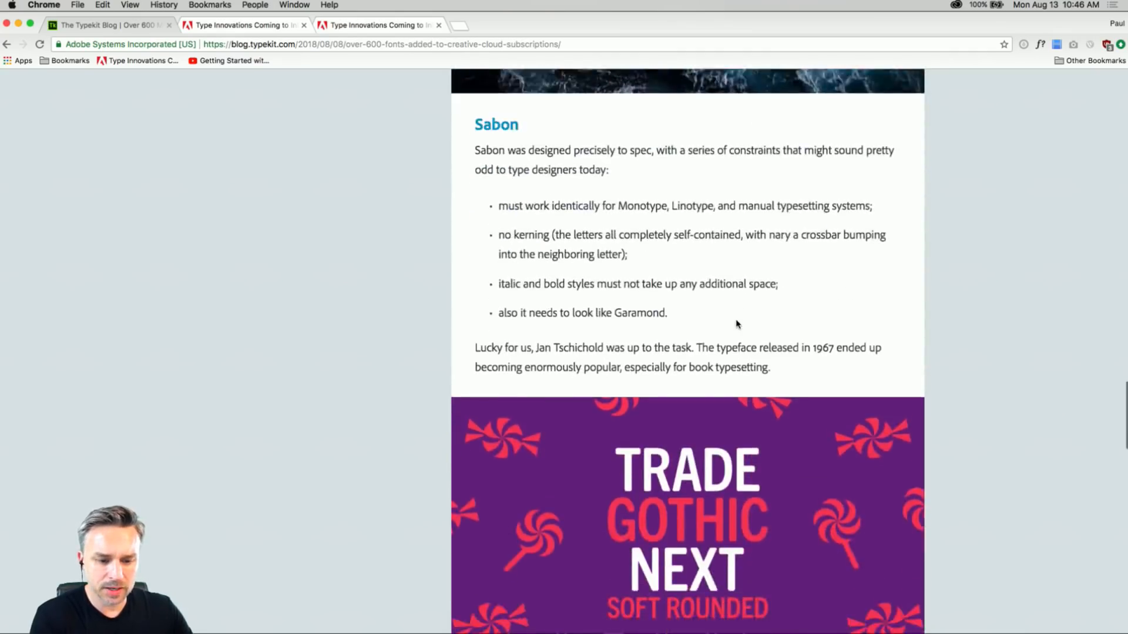
scroll(736, 323, "down", 15)
scroll(736, 323, "up", 15)
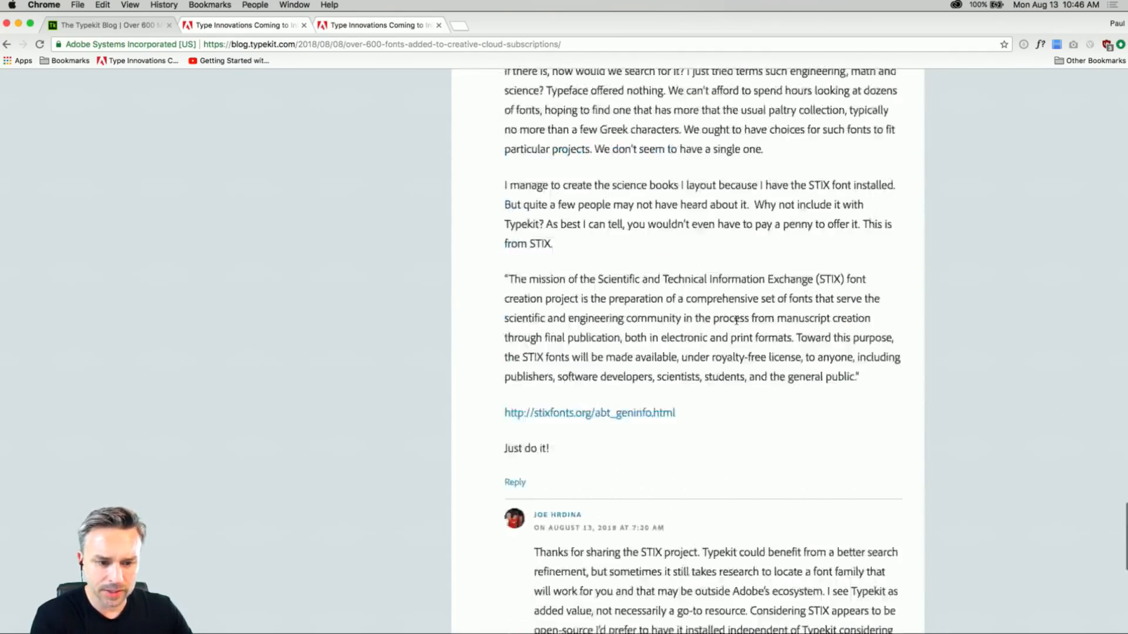
scroll(738, 325, "up", 15)
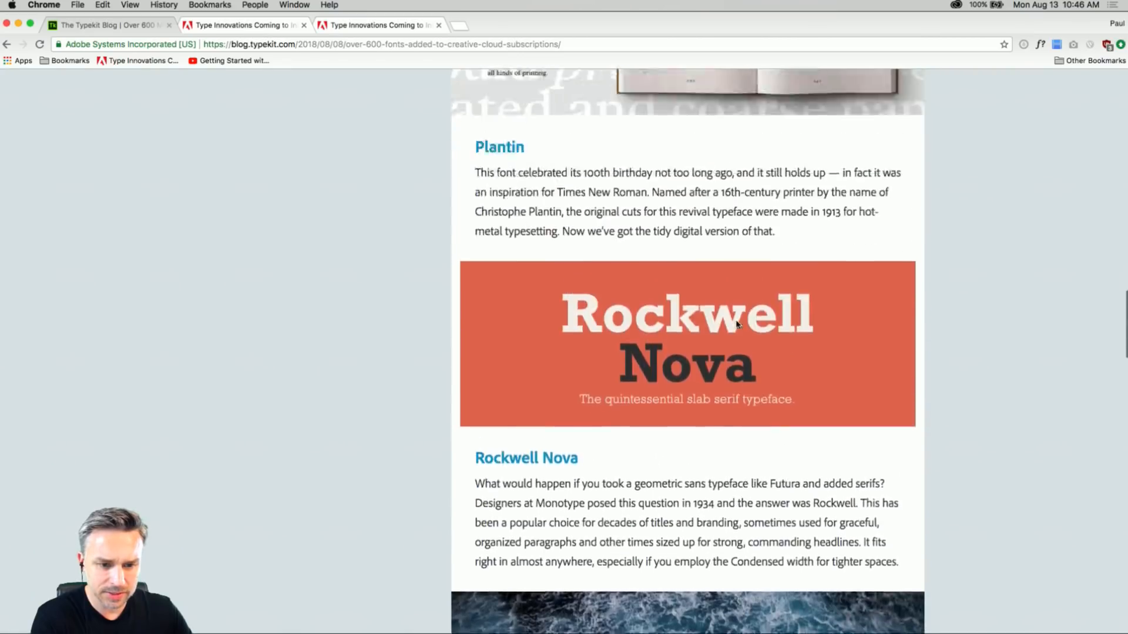
scroll(699, 419, "down", 3)
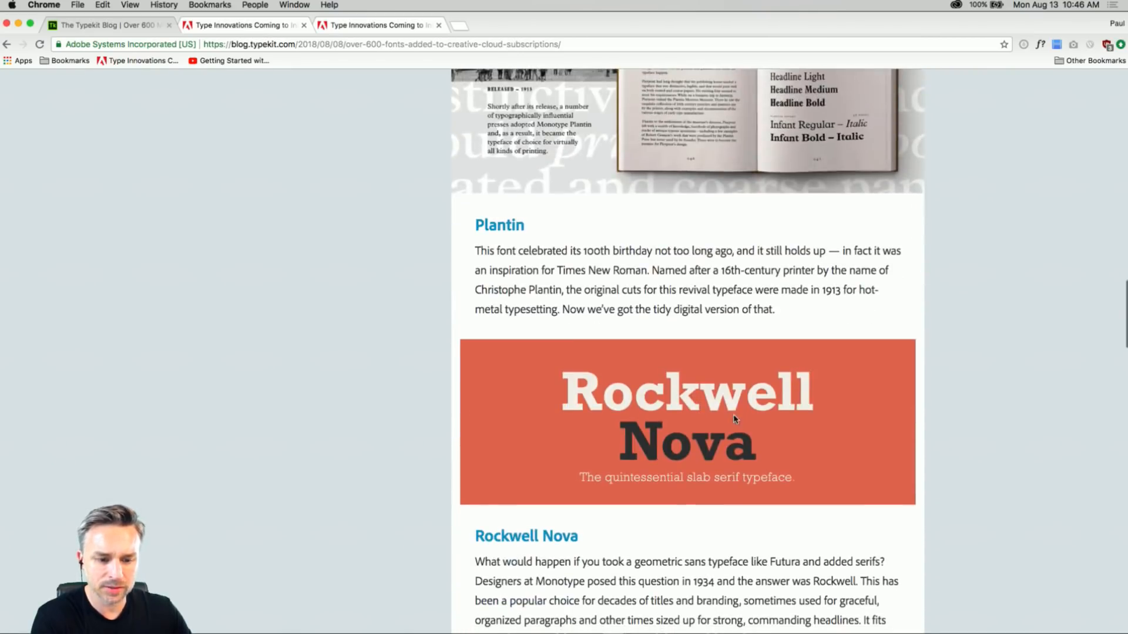
Switch to InDesign and copy the name and job title frames from businesscard3.indd into a new 21p0 x 12p0 US Business Card document.
left_click(19, 24)
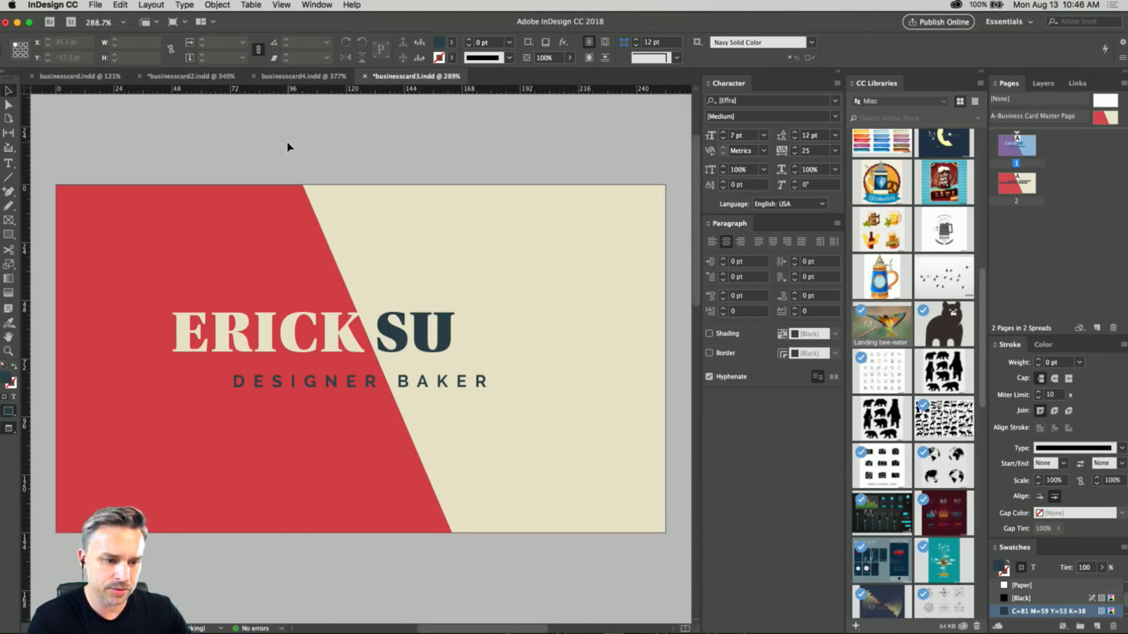
left_click(260, 352)
left_click(286, 383, "shift")
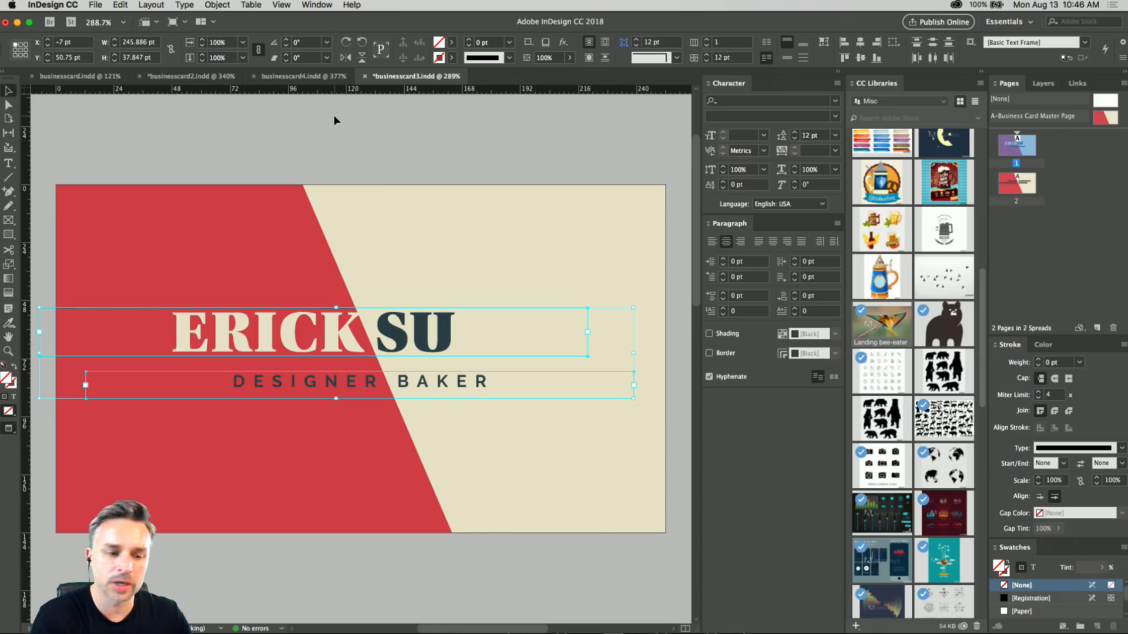
key("super+n")
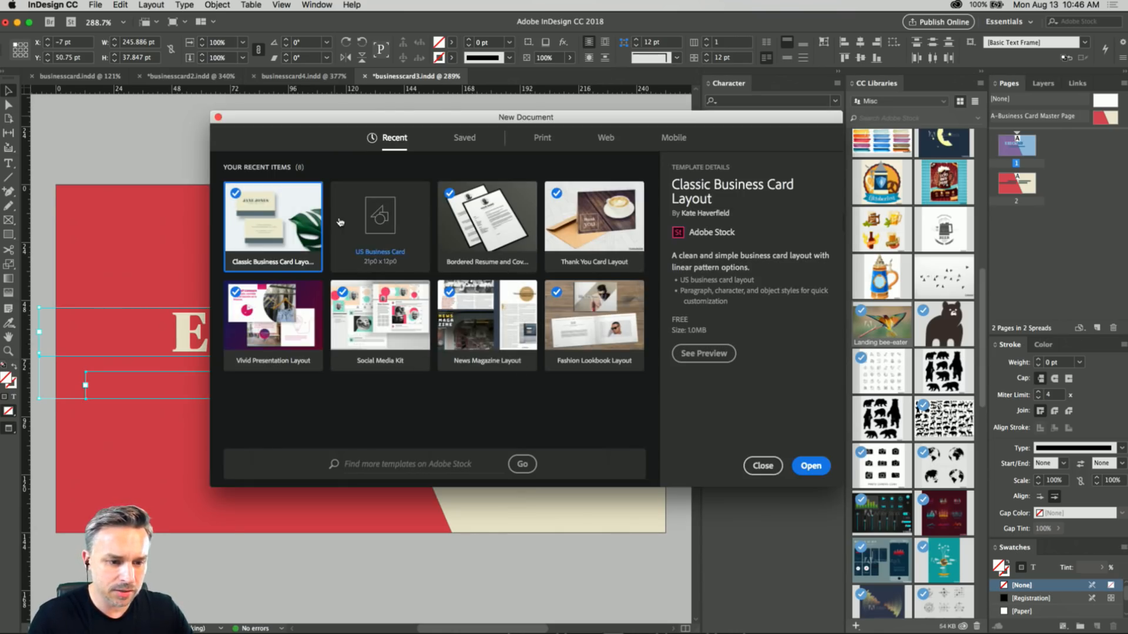
left_click(337, 223)
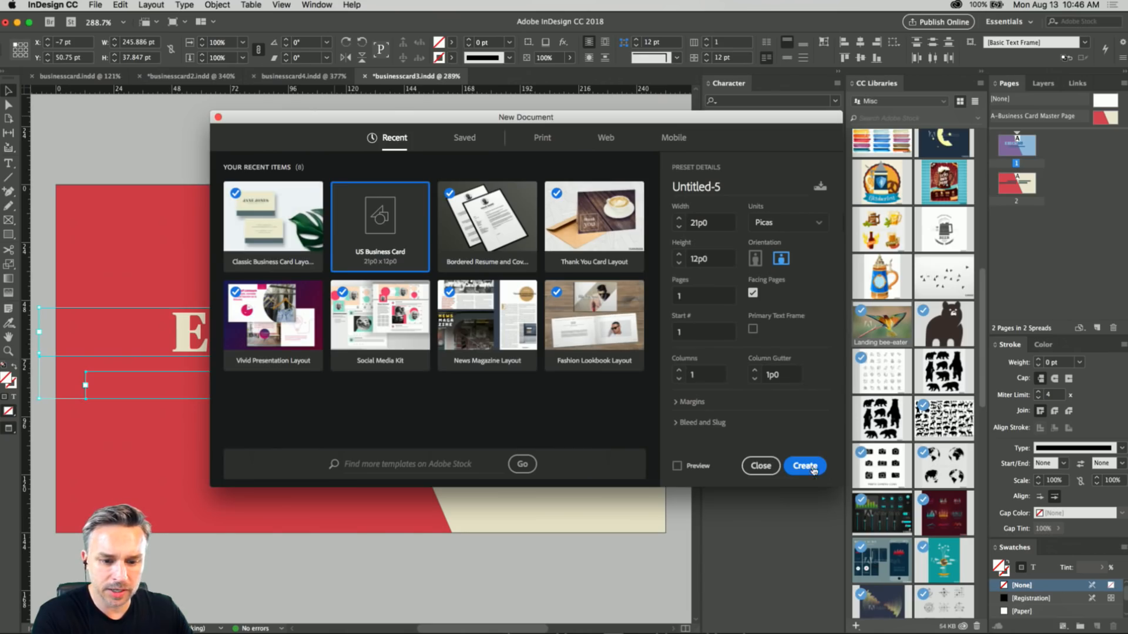
left_click(812, 468)
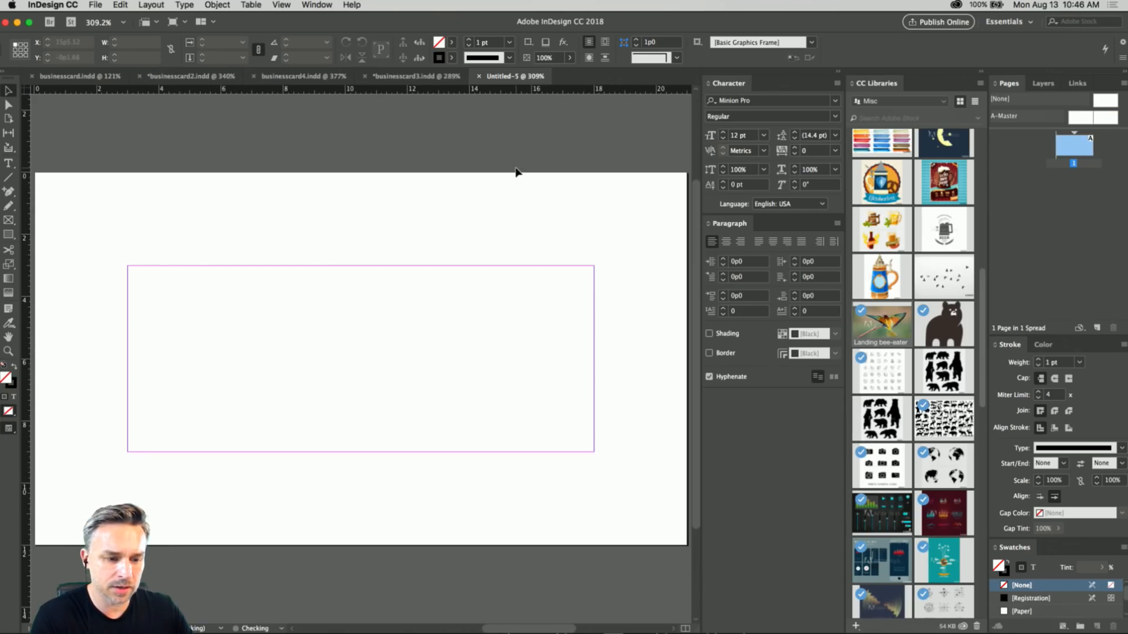
key("super+v")
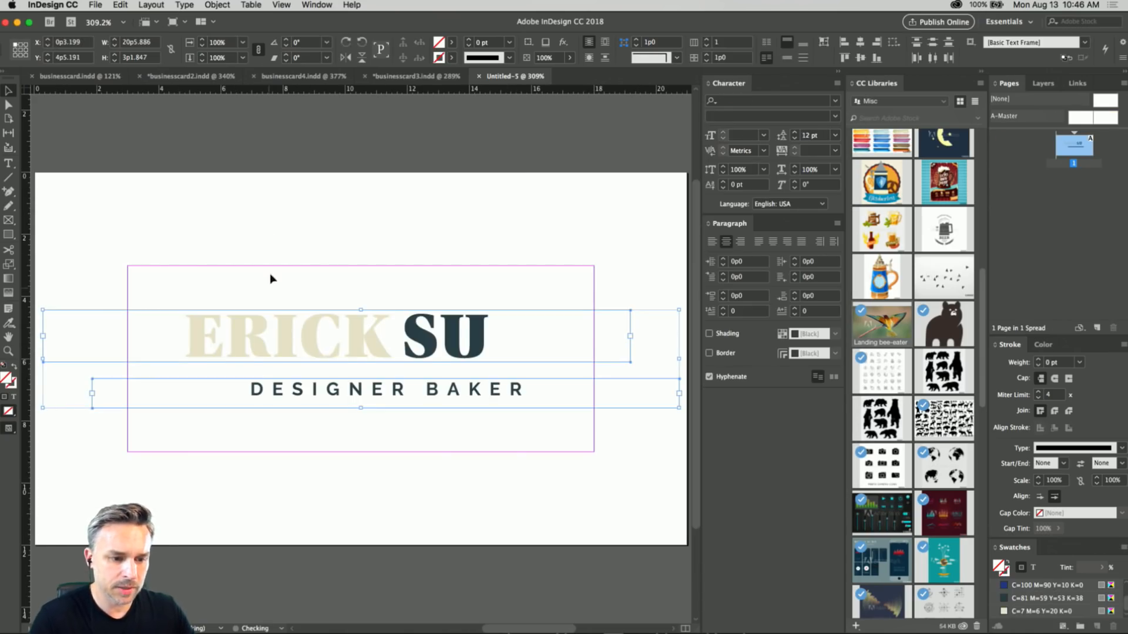
Set the font of the whole large name line to Raleway Thin.
left_click_drag(199, 293, 521, 301)
left_click(75, 41)
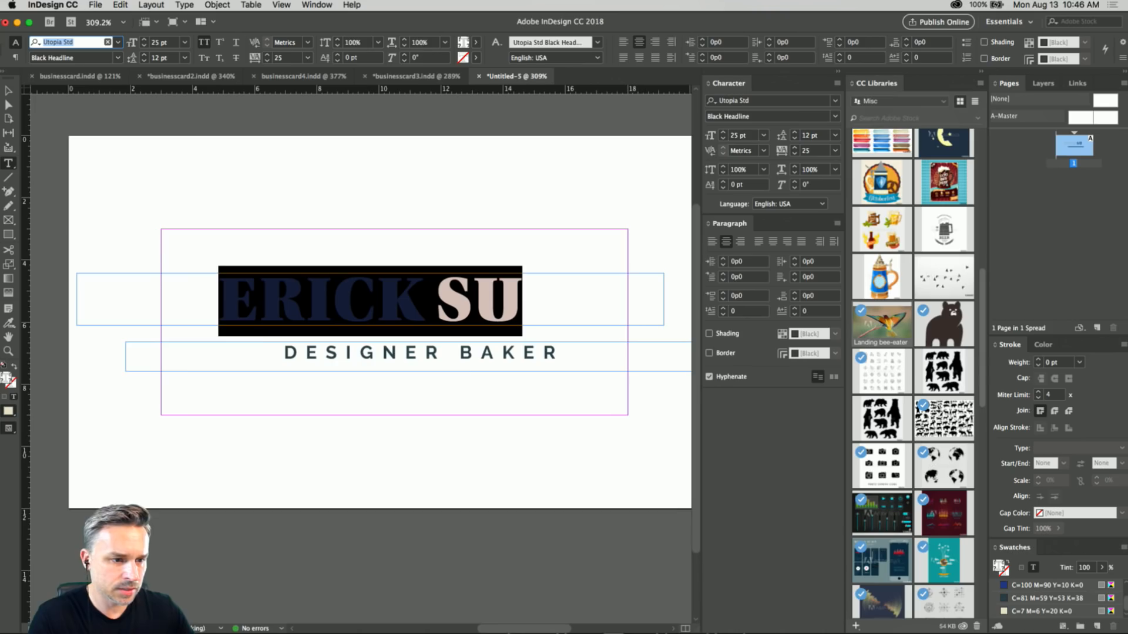
type("Rale")
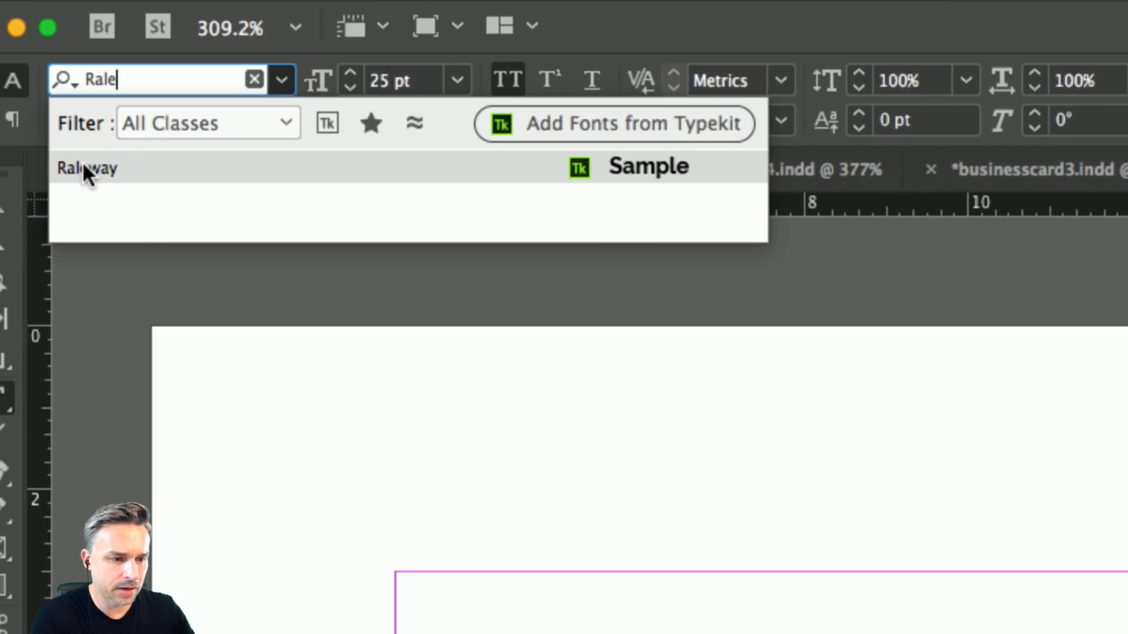
left_click(86, 168)
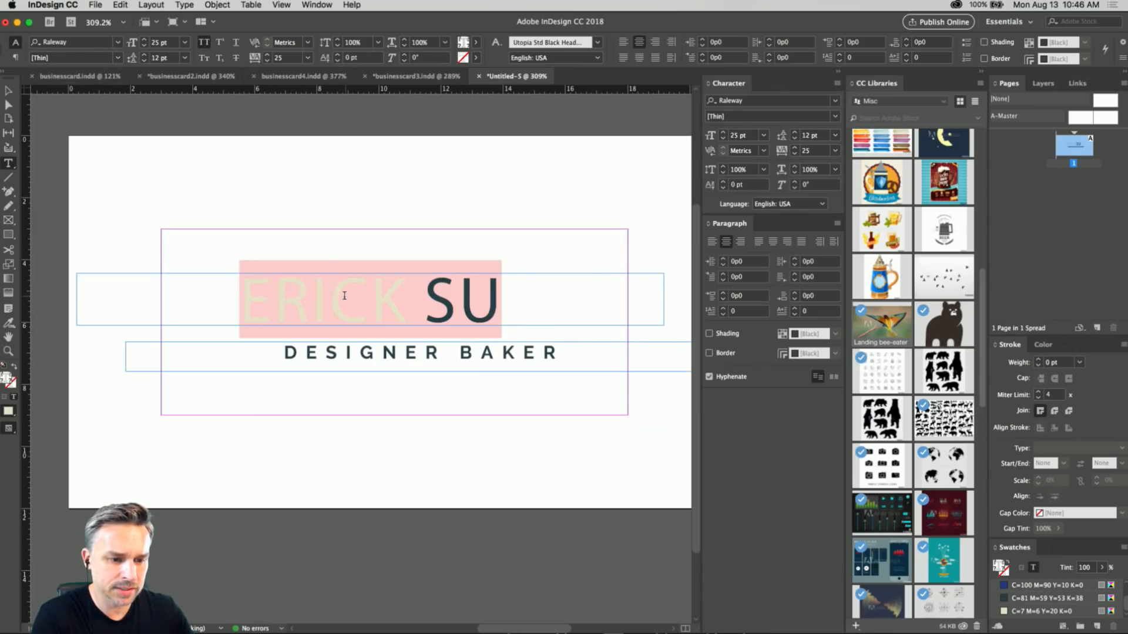
Sync the missing Raleway Thin font from Typekit and dismiss the Missing Fonts dialog.
key("super+a")
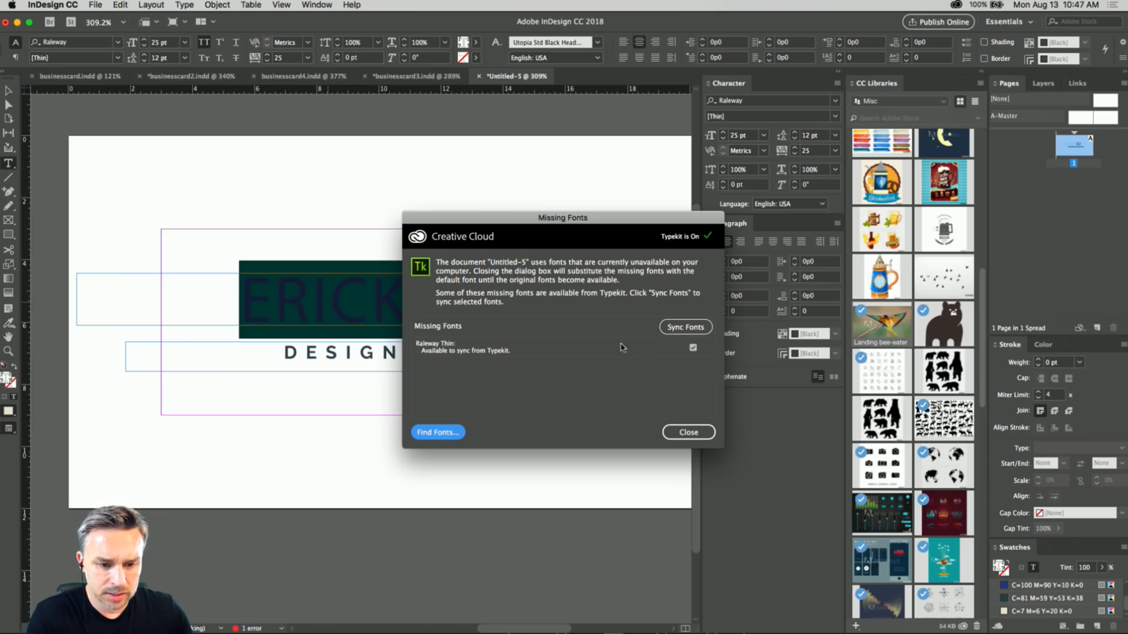
left_click(674, 327)
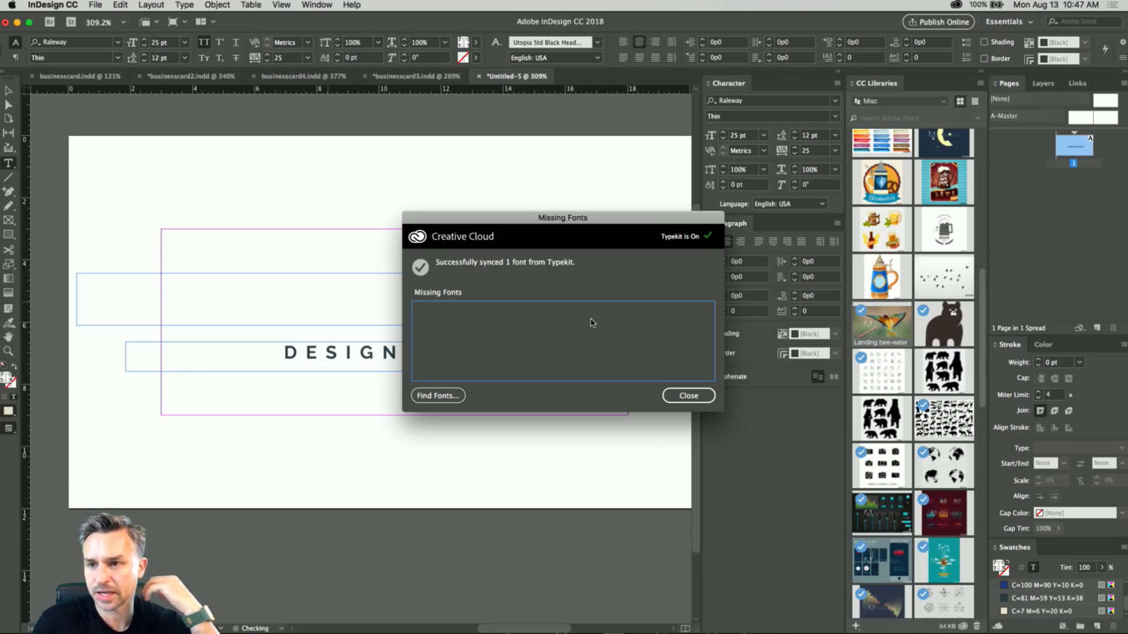
left_click(687, 395)
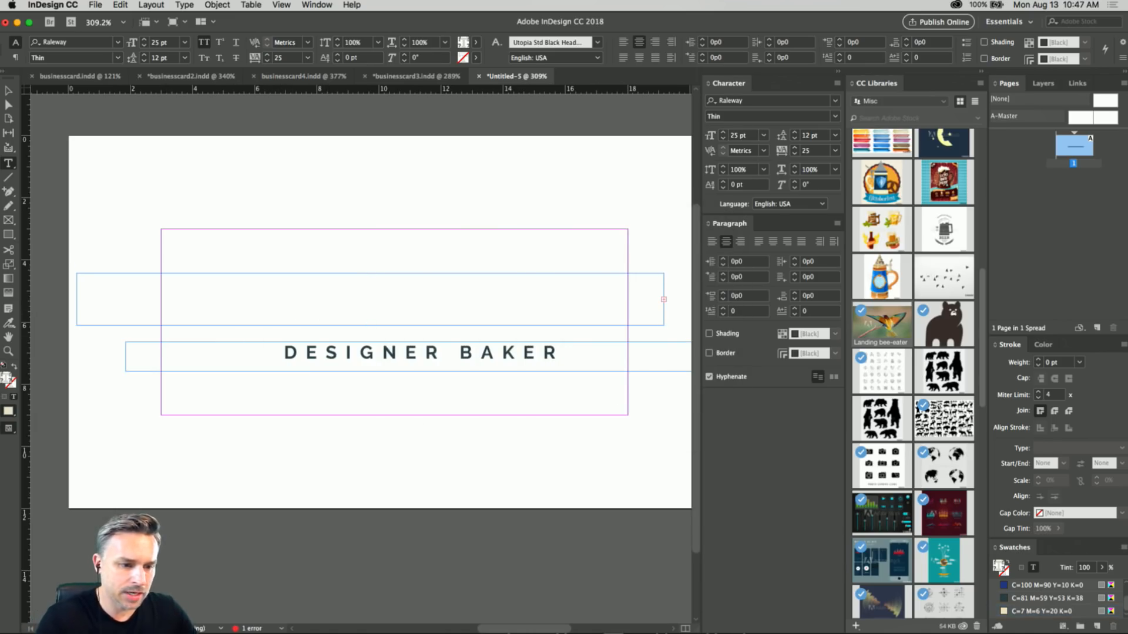
Enlarge the name frame to about 19p4.85 wide and 4p1.83 high, and colour all its text [Black].
left_click(8, 103)
left_click_drag(76, 272, 61, 197)
double_click(350, 231)
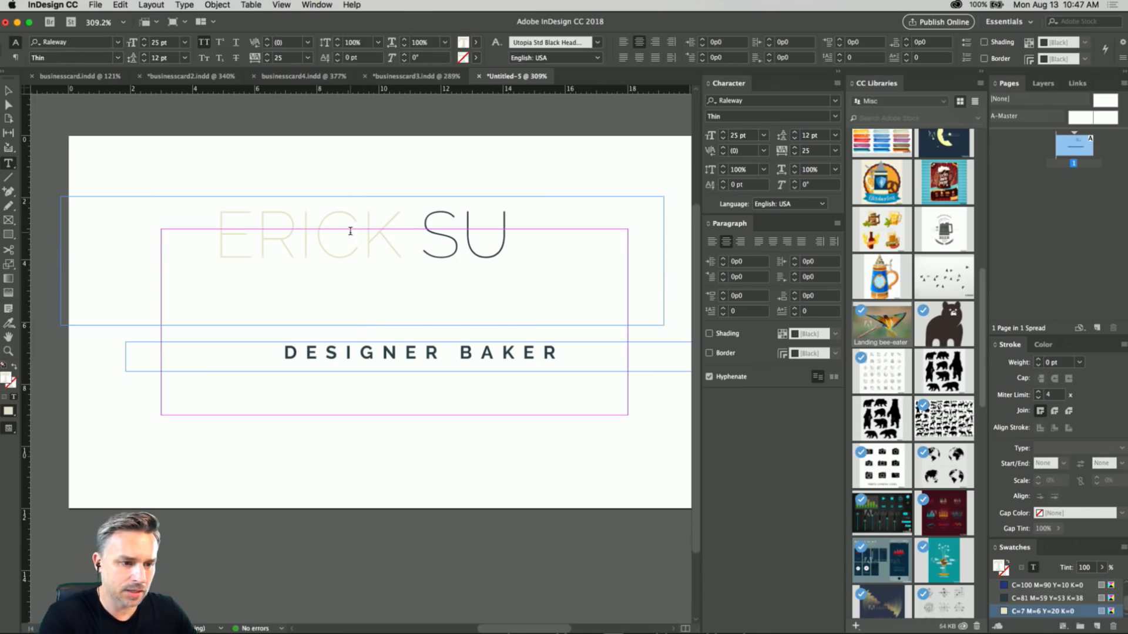
key("super+a")
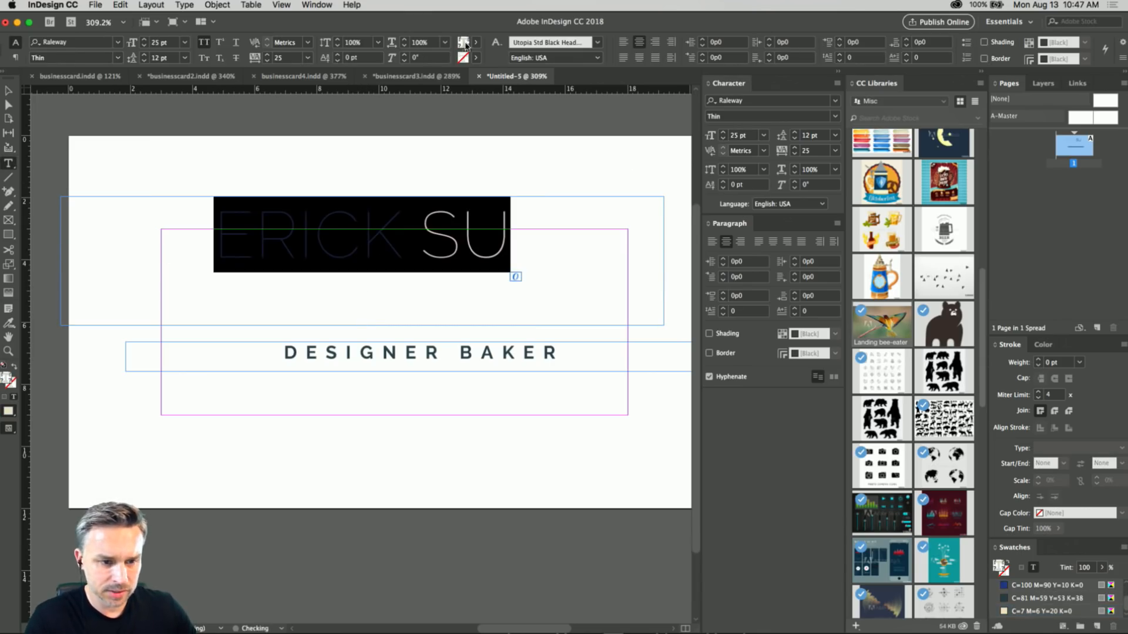
left_click(478, 43)
left_click(364, 80)
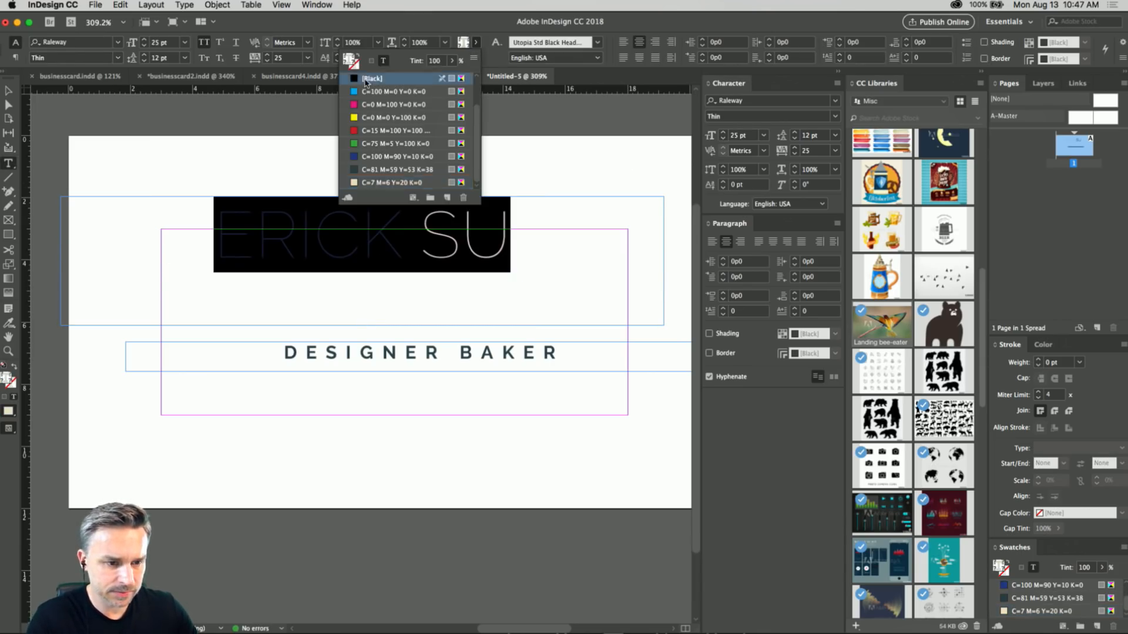
Replace the large name line with the new person's first name in capitals and select its frame.
left_click(260, 224)
key("super+a")
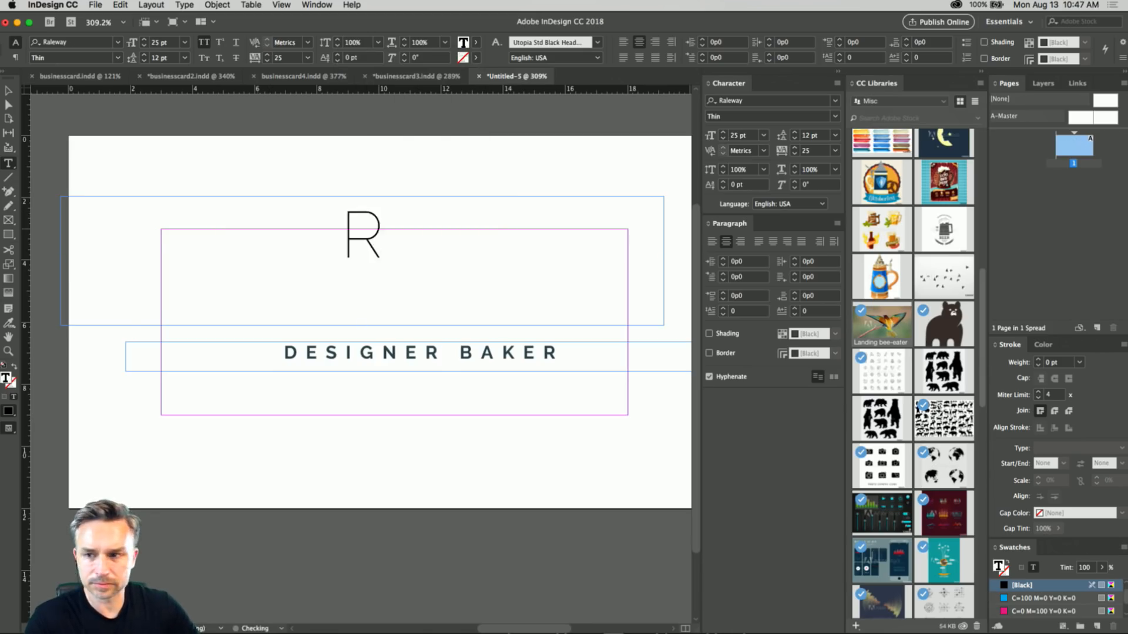
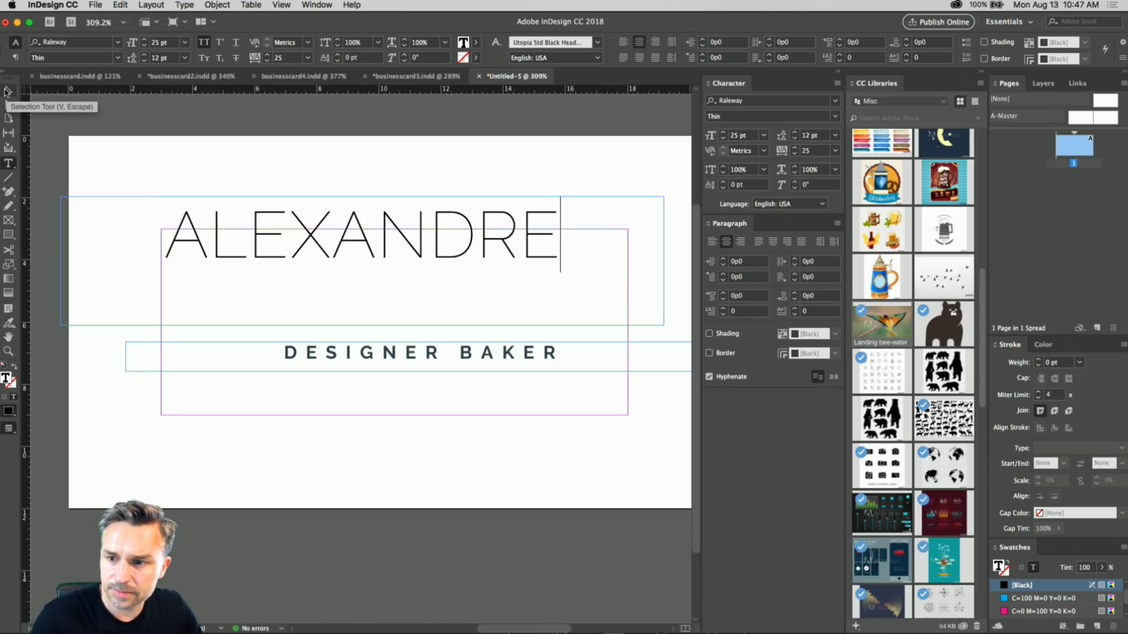
left_click(8, 92)
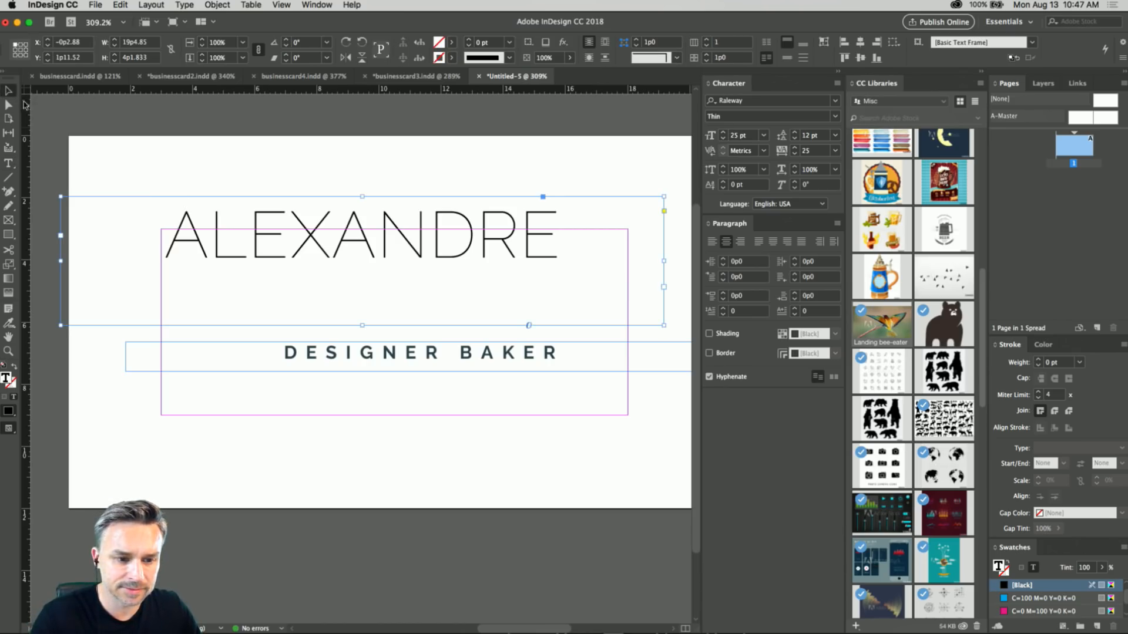
Replace the job title line with the person's surname in capitals and select its frame.
left_click(327, 358)
double_click(330, 356)
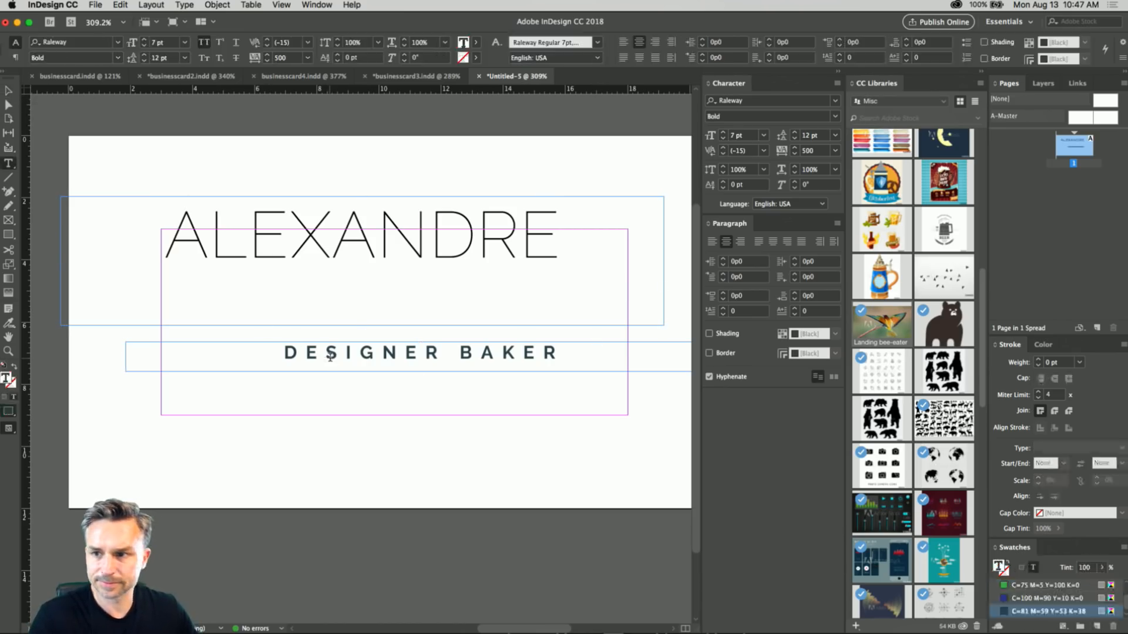
key("ctrl+a")
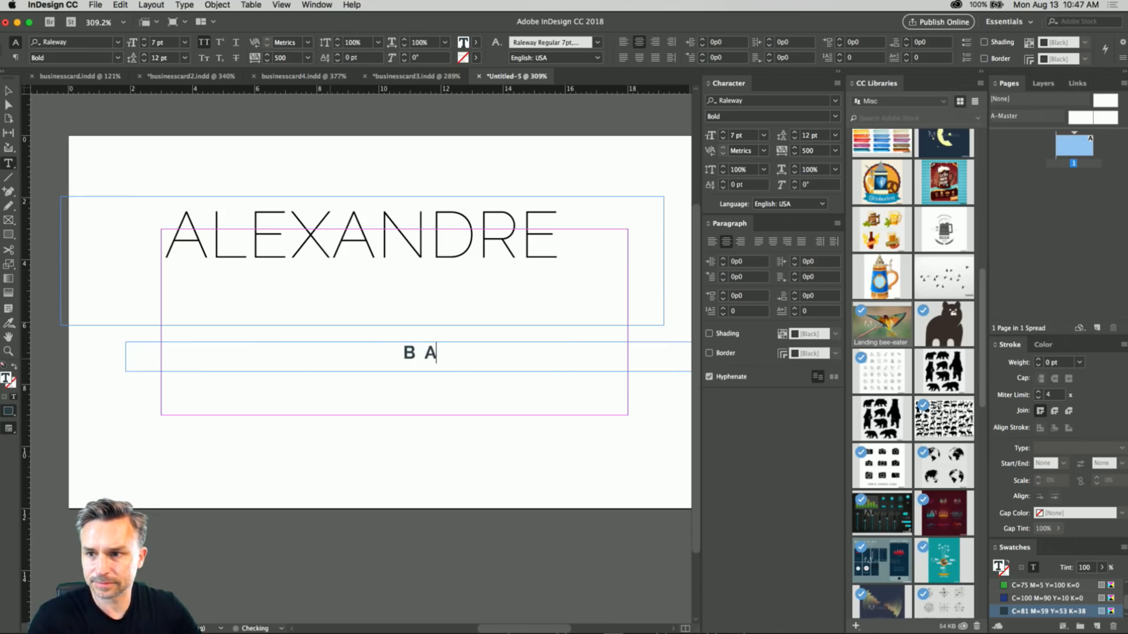
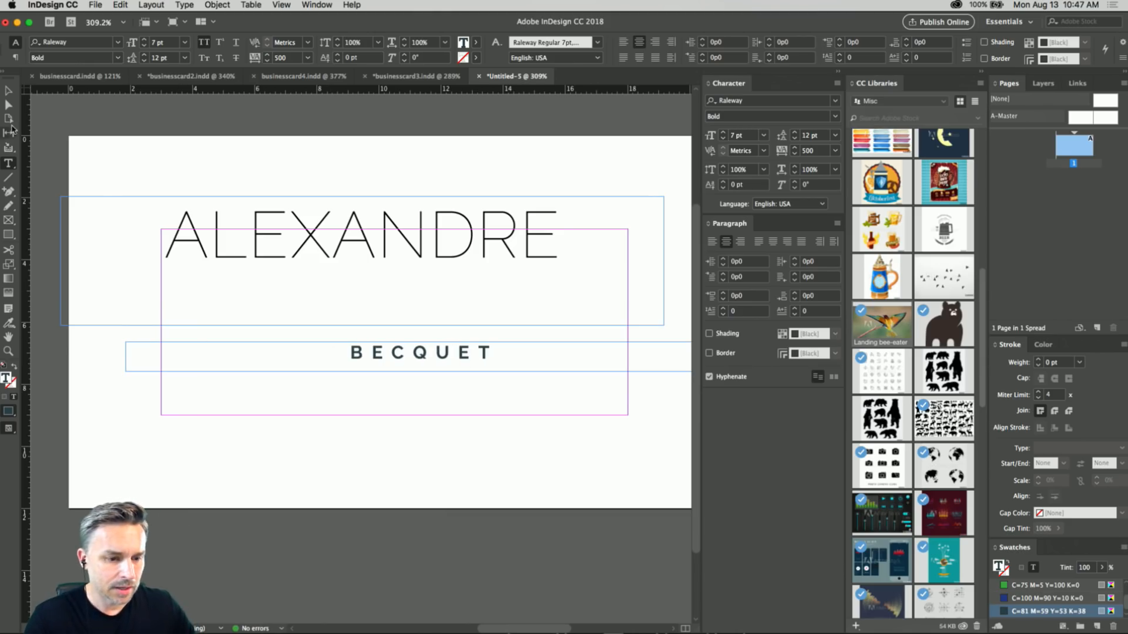
left_click(8, 91)
Set the screen mode to Preview for the whole card and collapse the Character and Paragraph panels.
scroll(396, 327, "up", 1)
scroll(396, 327, "up", 1)
scroll(395, 322, "down", 3)
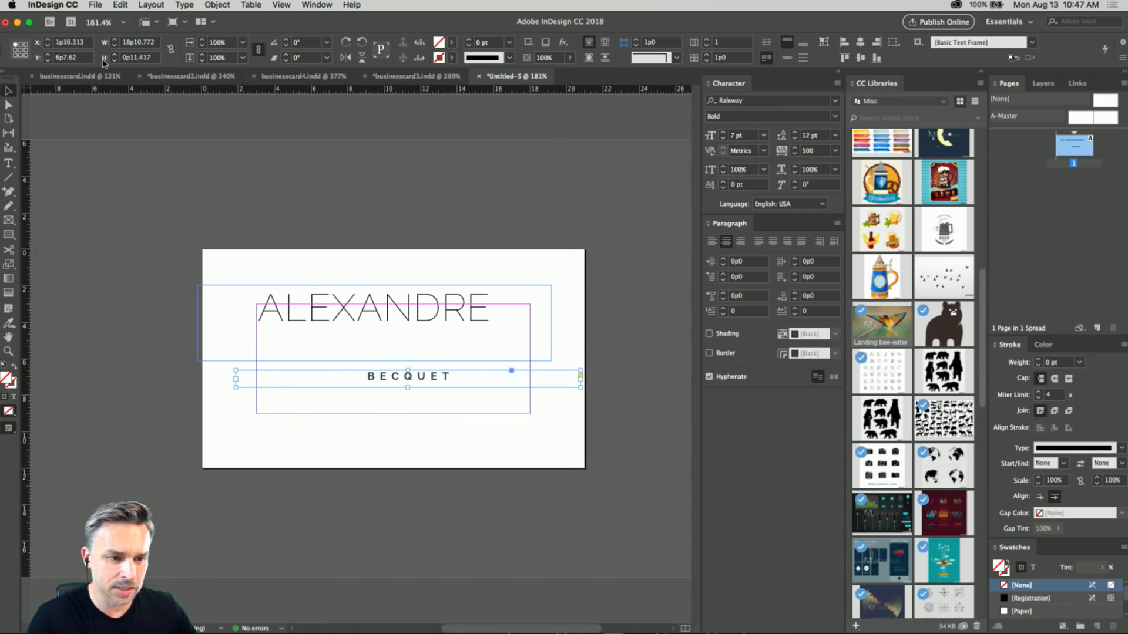
key("super+0")
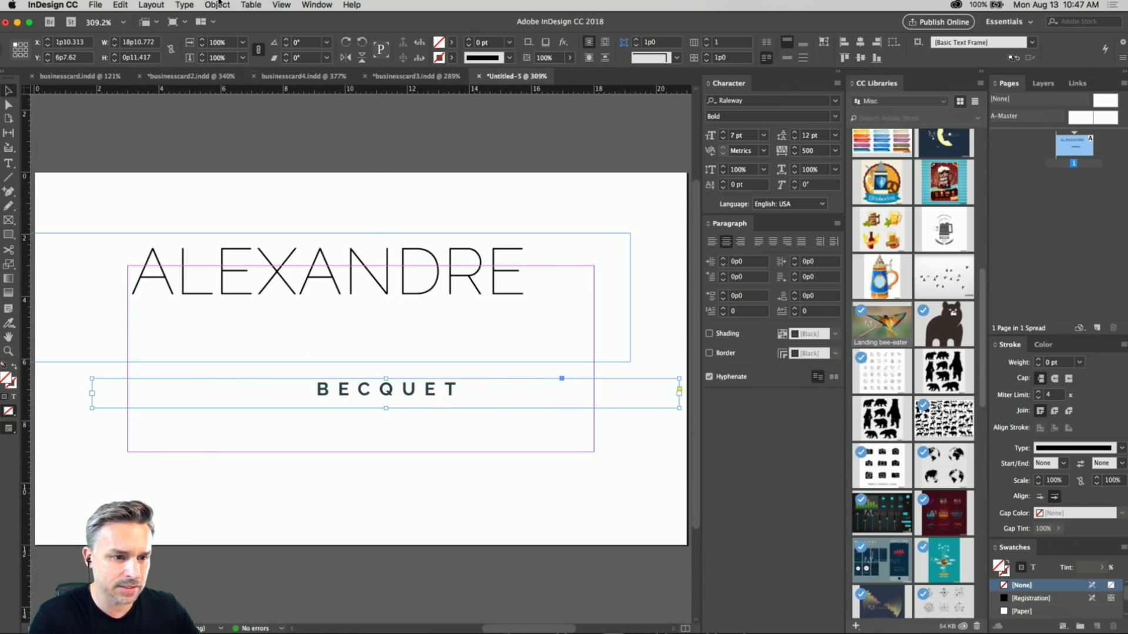
left_click(249, 4)
mouse_move(283, 5)
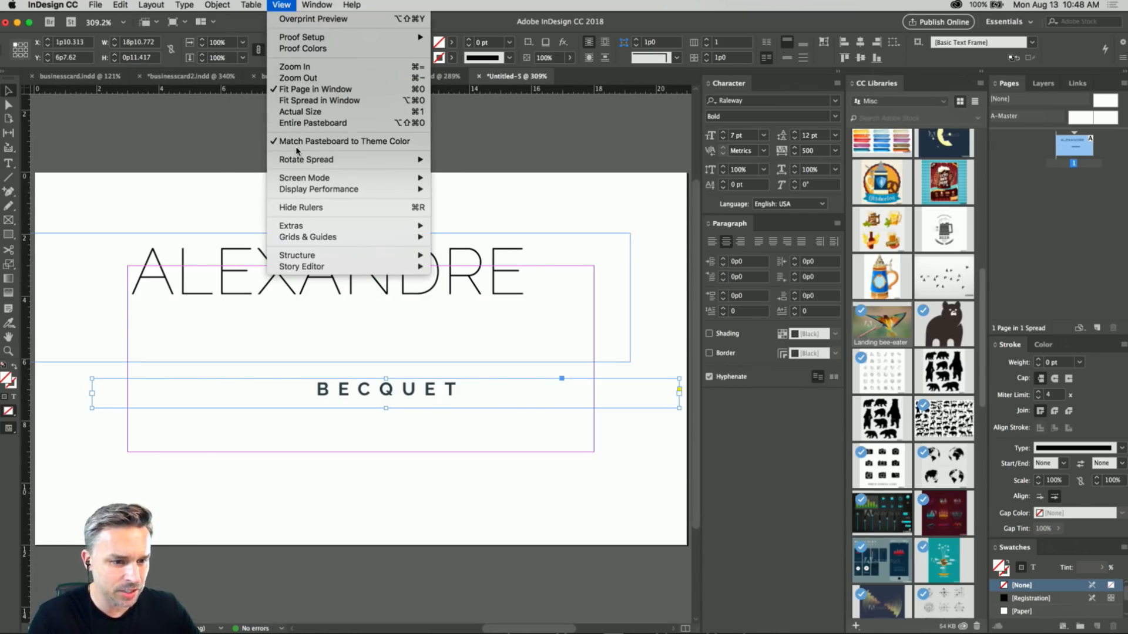
mouse_move(352, 177)
left_click(441, 188)
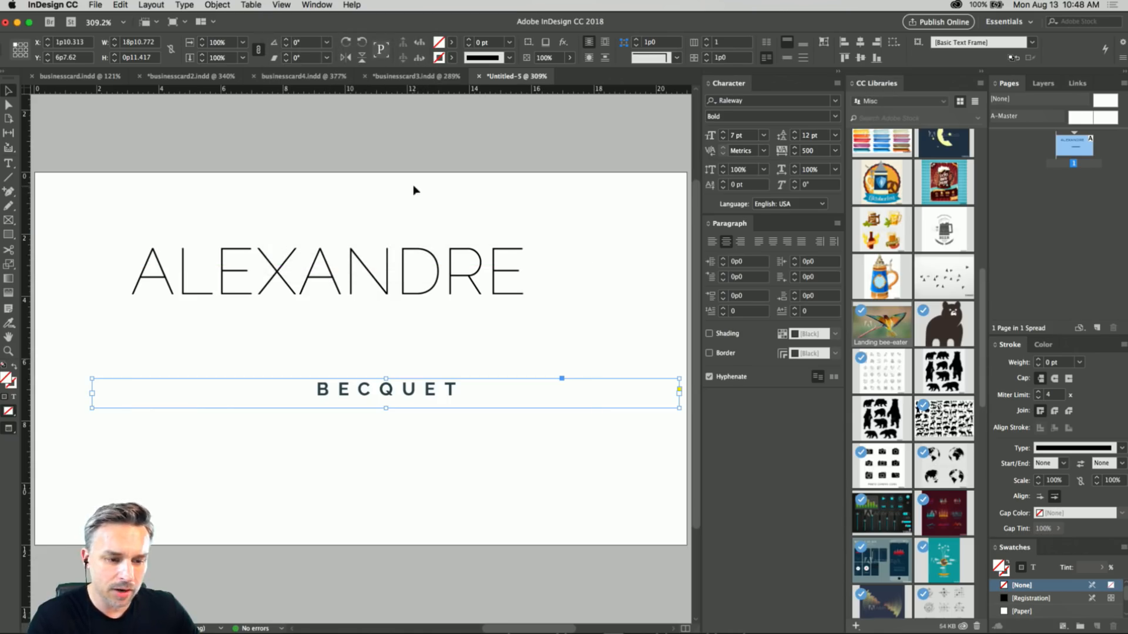
left_click(837, 74)
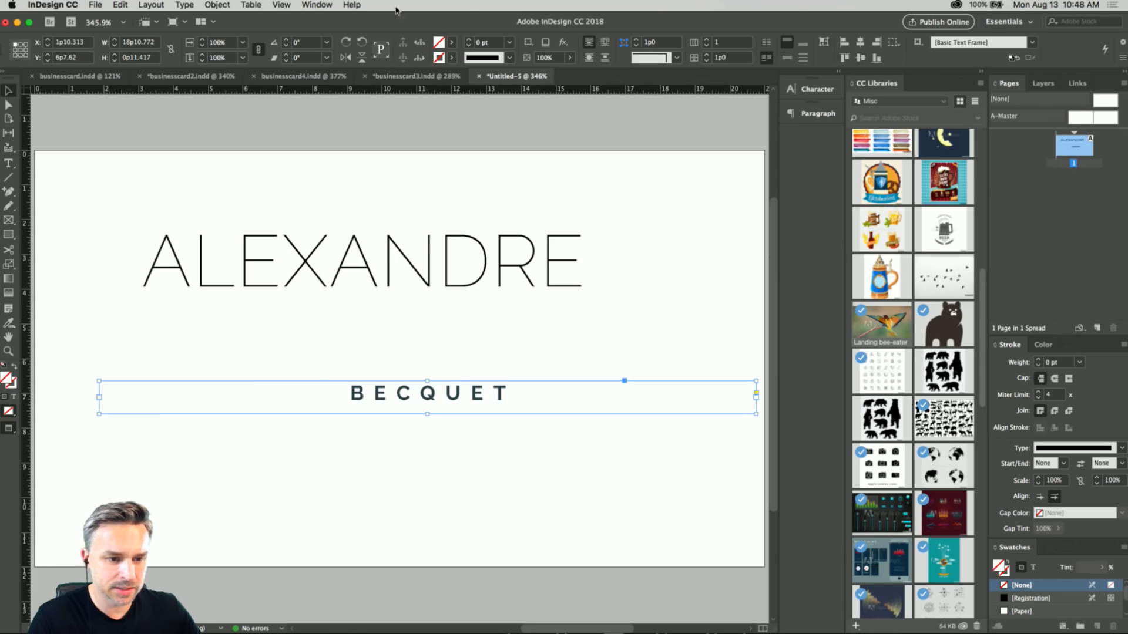
Right-align the surname text and reselect its frame.
double_click(431, 389)
key("super+a")
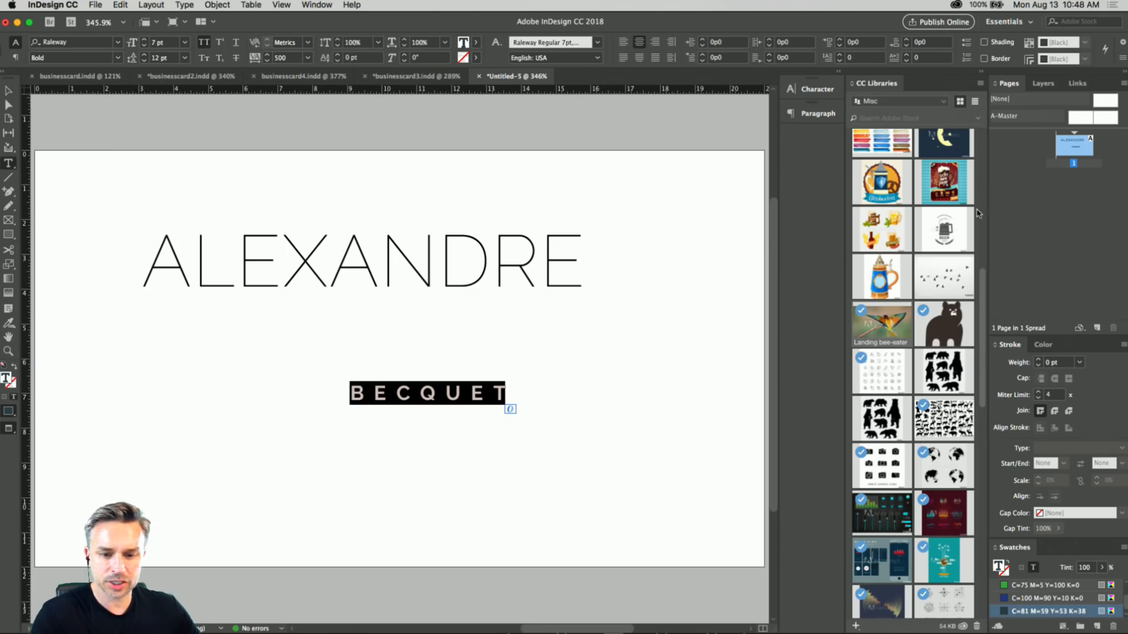
left_click(837, 73)
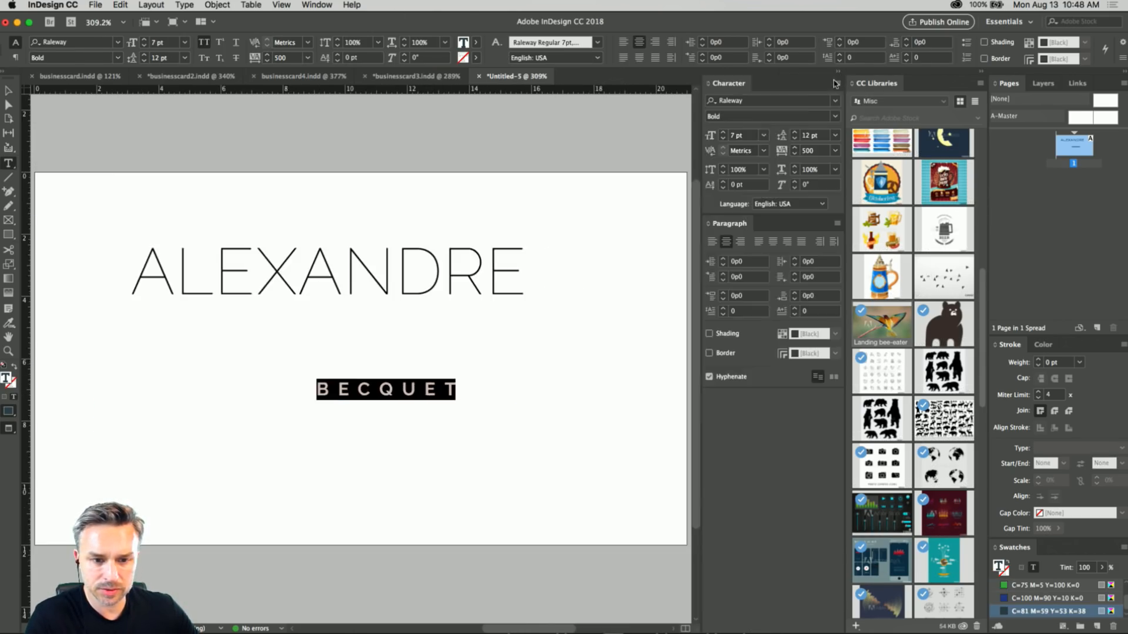
left_click(740, 241)
key("Escape")
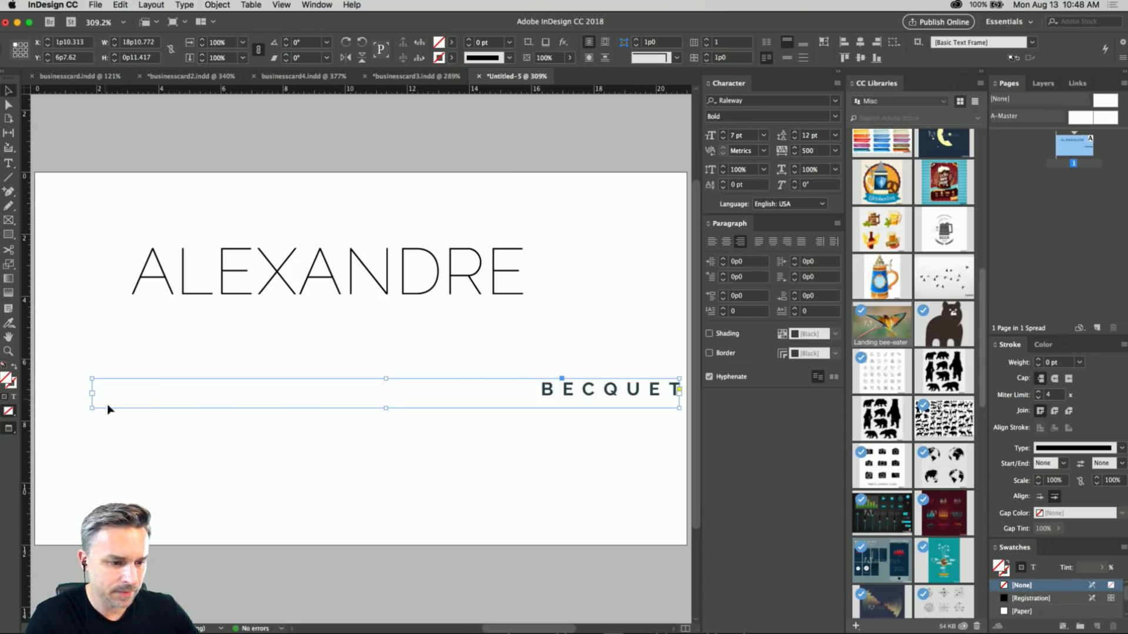
Narrow the surname frame to about 6p4.5 and arrange it under the first name, with both lines lower on the card.
left_click_drag(91, 395, 481, 393)
left_click_drag(584, 392, 432, 322)
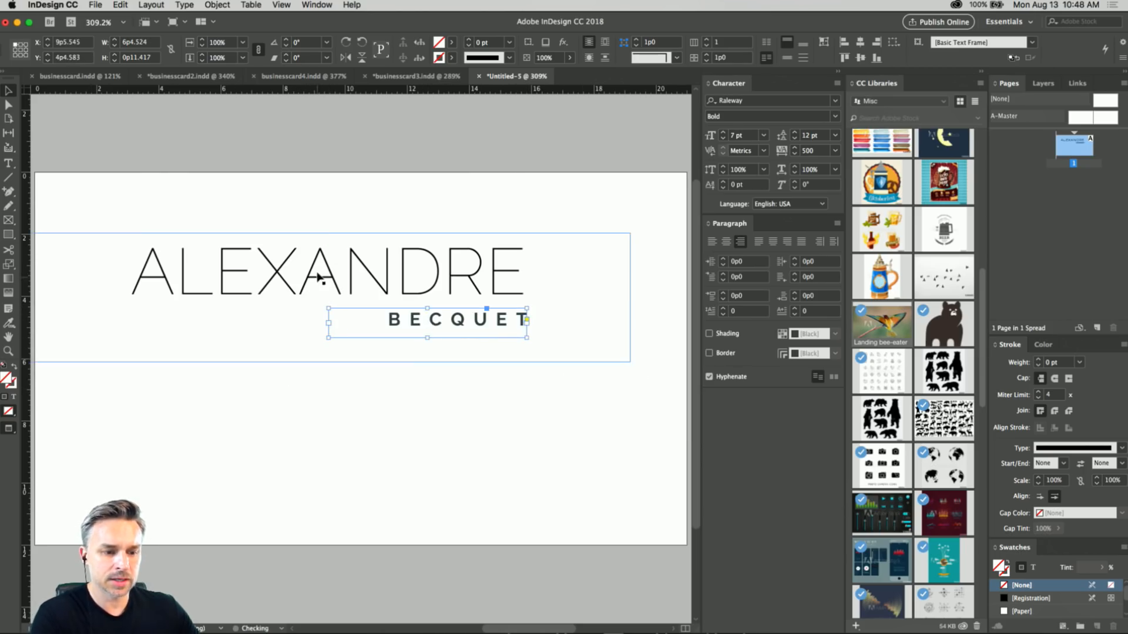
left_click(317, 277, "shift")
left_click_drag(317, 277, 344, 310)
Right-align the first name and shrink its frame to about 18p7.6 wide and 2p5.1 high.
left_click(299, 321)
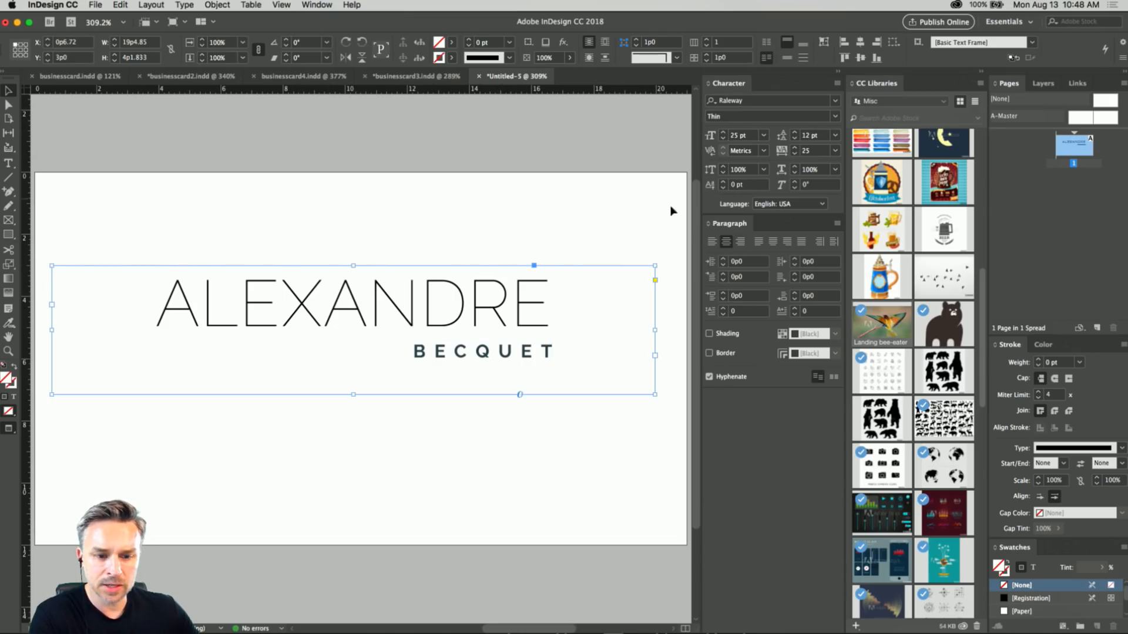
left_click(740, 241)
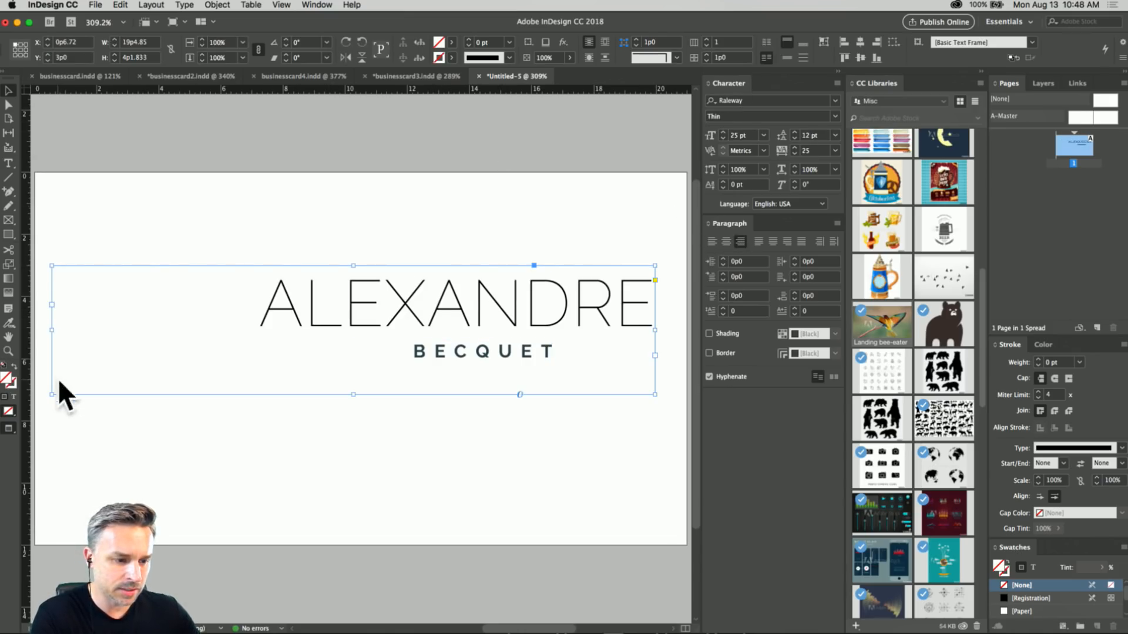
left_click_drag(52, 394, 76, 340)
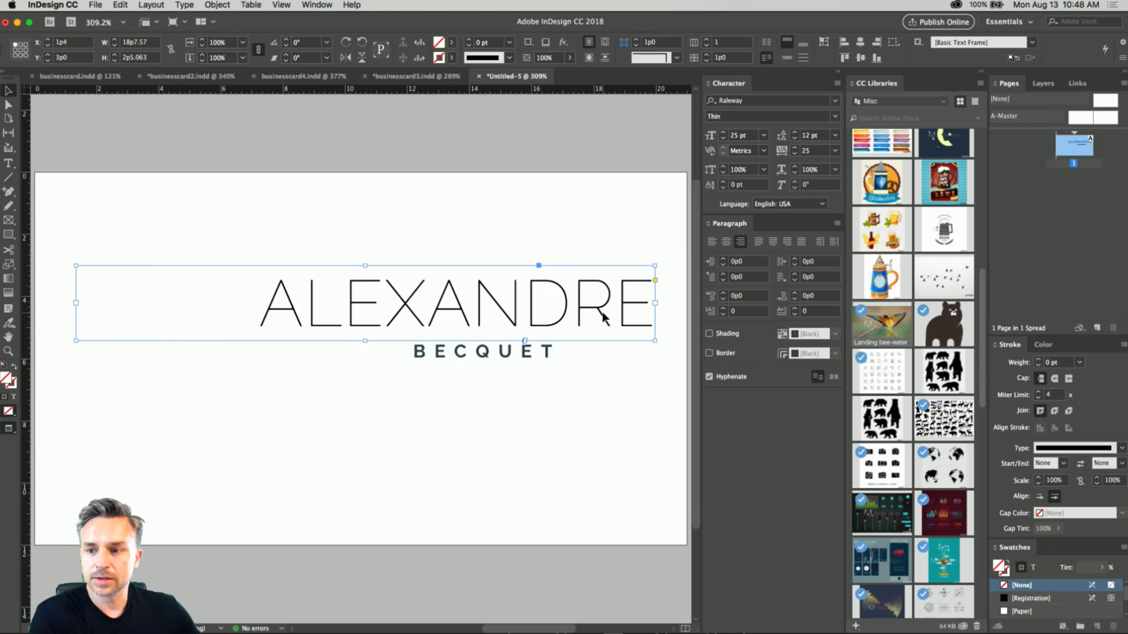
Move the surname flush right beneath the first name and duplicate both name frames into the lower part of the card.
left_click(458, 366)
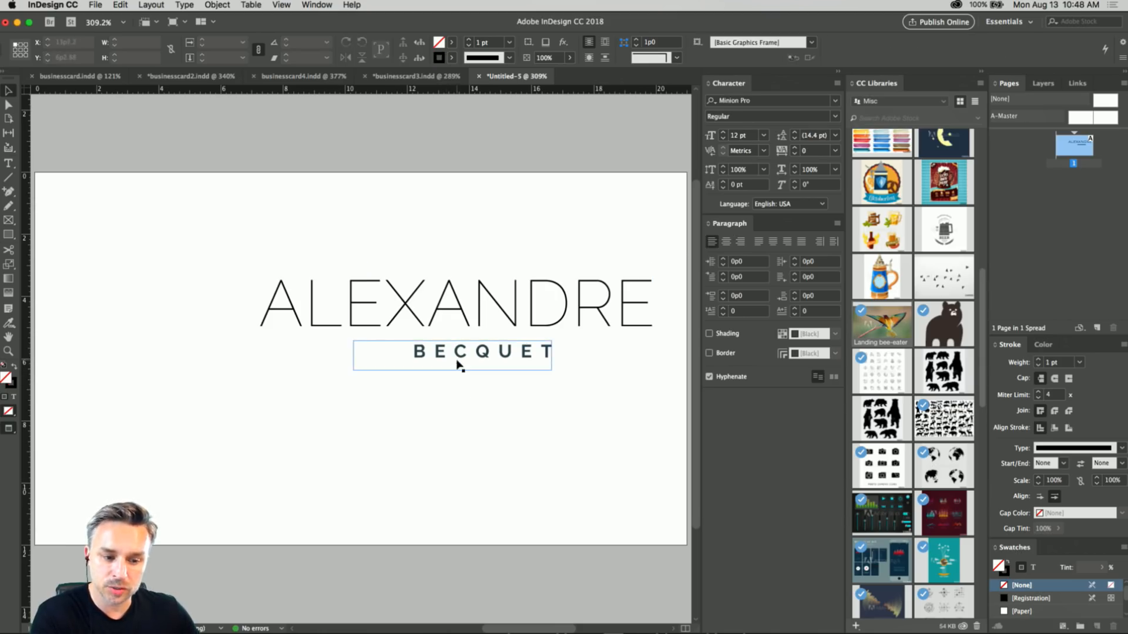
left_click_drag(449, 360, 547, 357)
left_click(473, 292, "shift")
left_click_drag(473, 294, 466, 428)
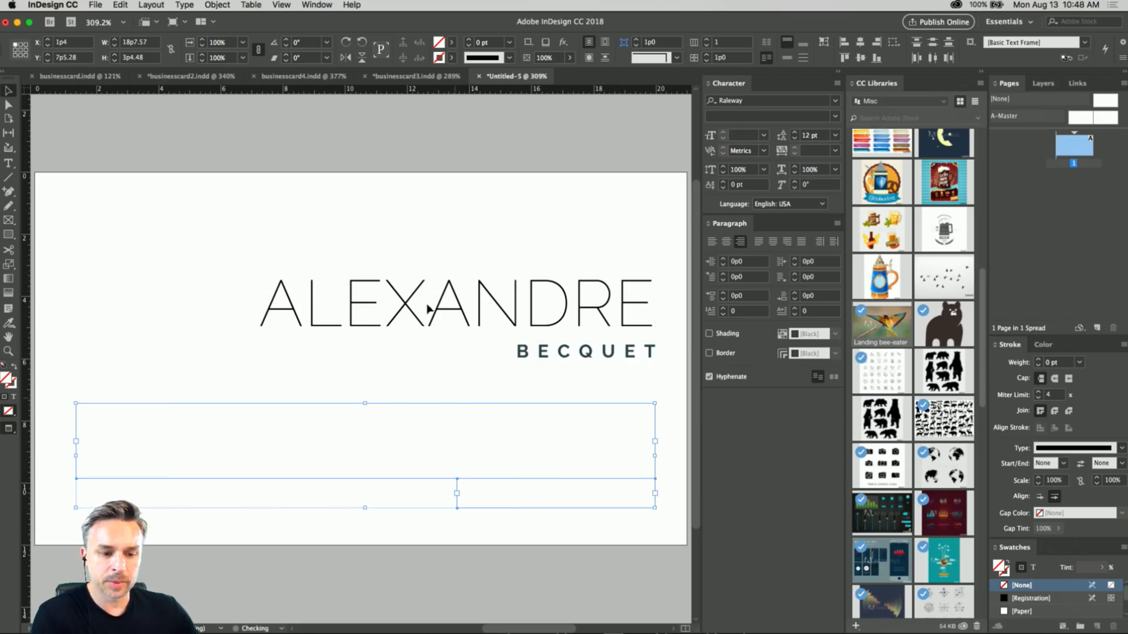
Set the duplicated first name to the Raleway Bold style.
left_click(399, 438)
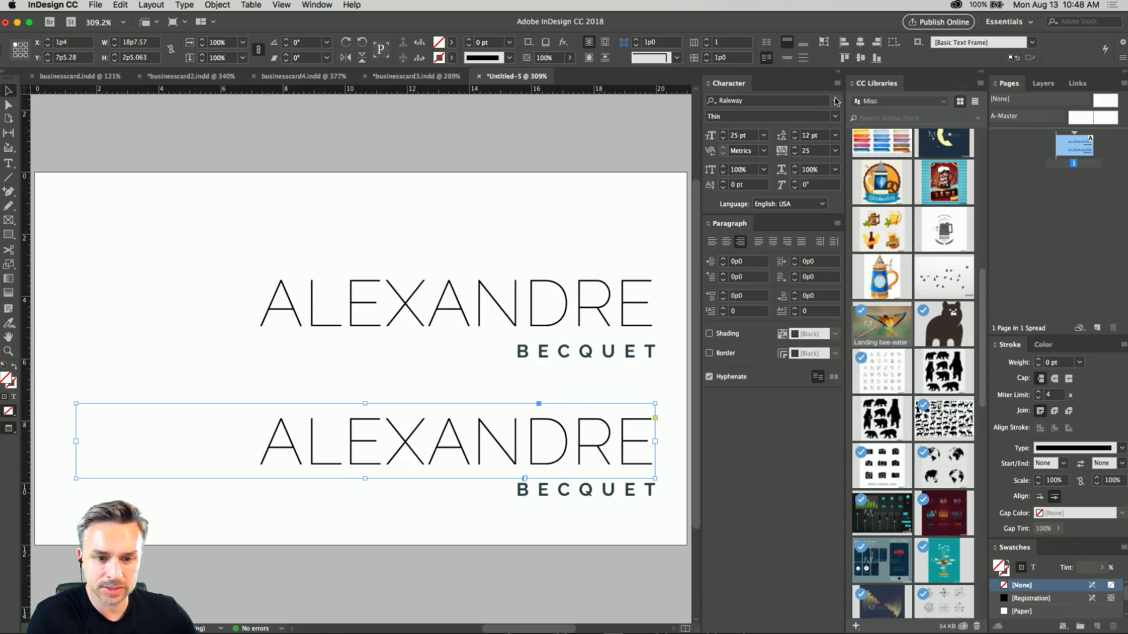
left_click(834, 116)
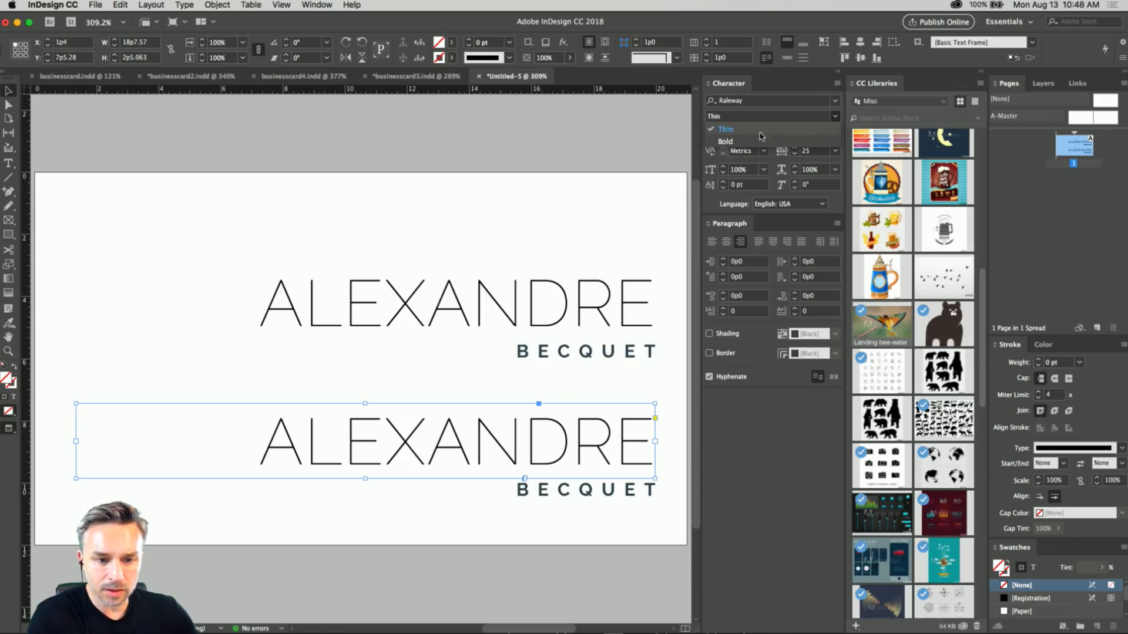
left_click(757, 143)
Try the Thin style on the duplicated surname, and restore it to Bold.
left_click(531, 496)
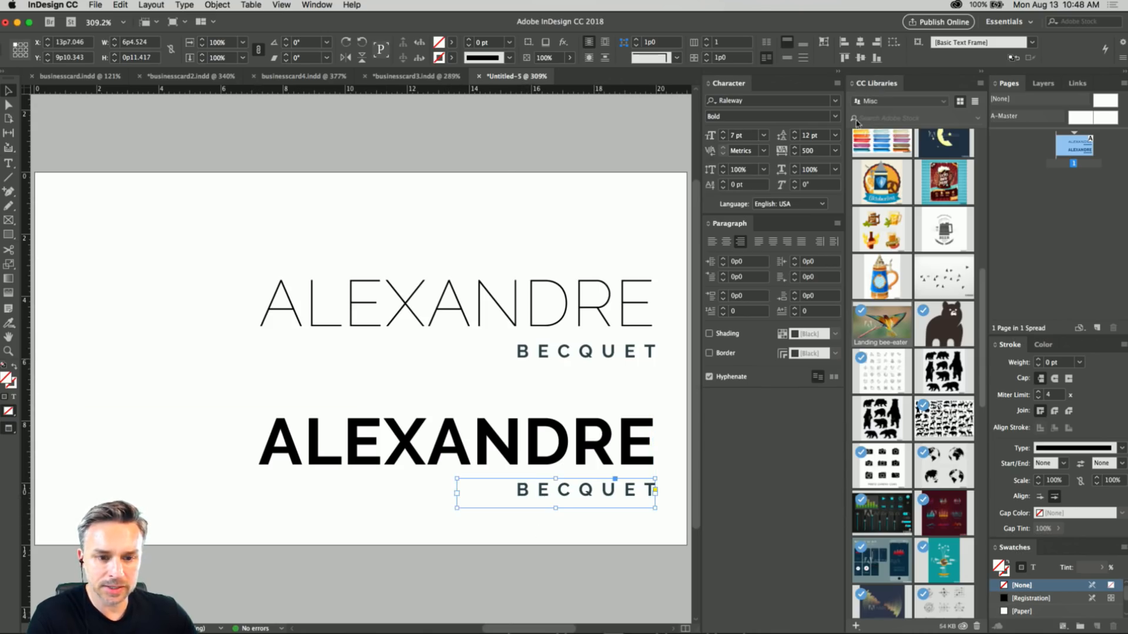
left_click(834, 116)
left_click(728, 129)
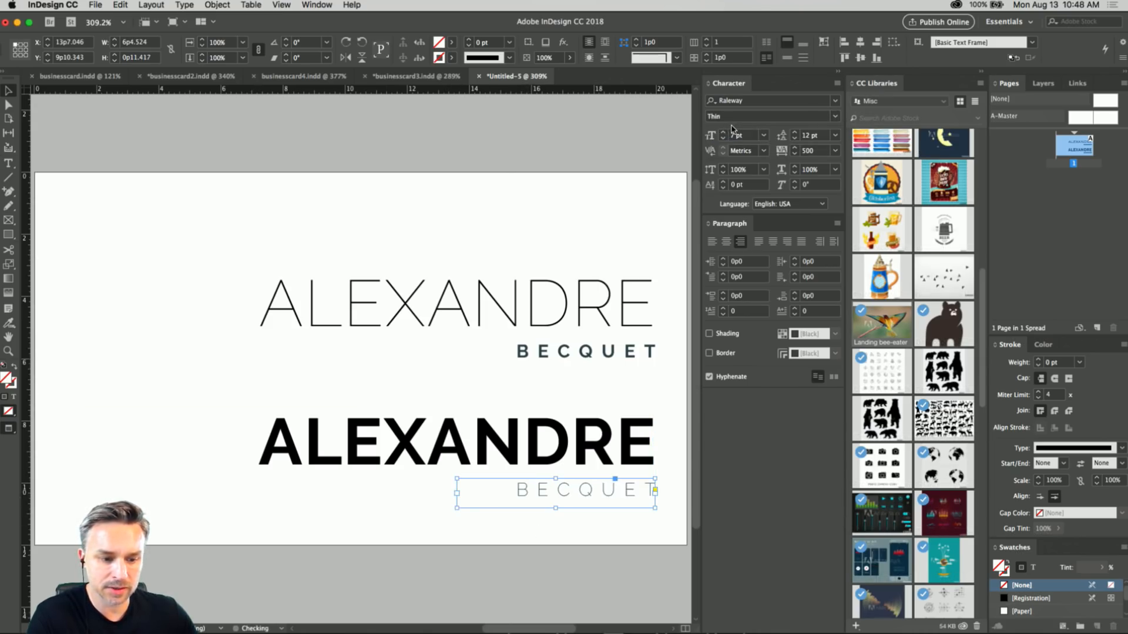
left_click(834, 116)
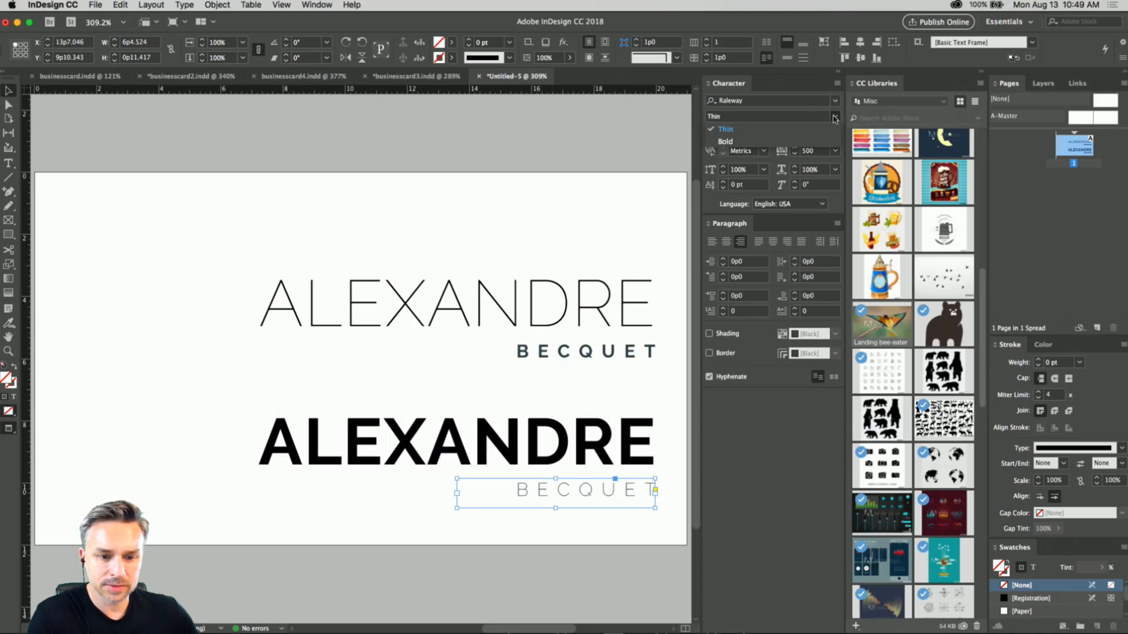
left_click(757, 143)
left_click(217, 419)
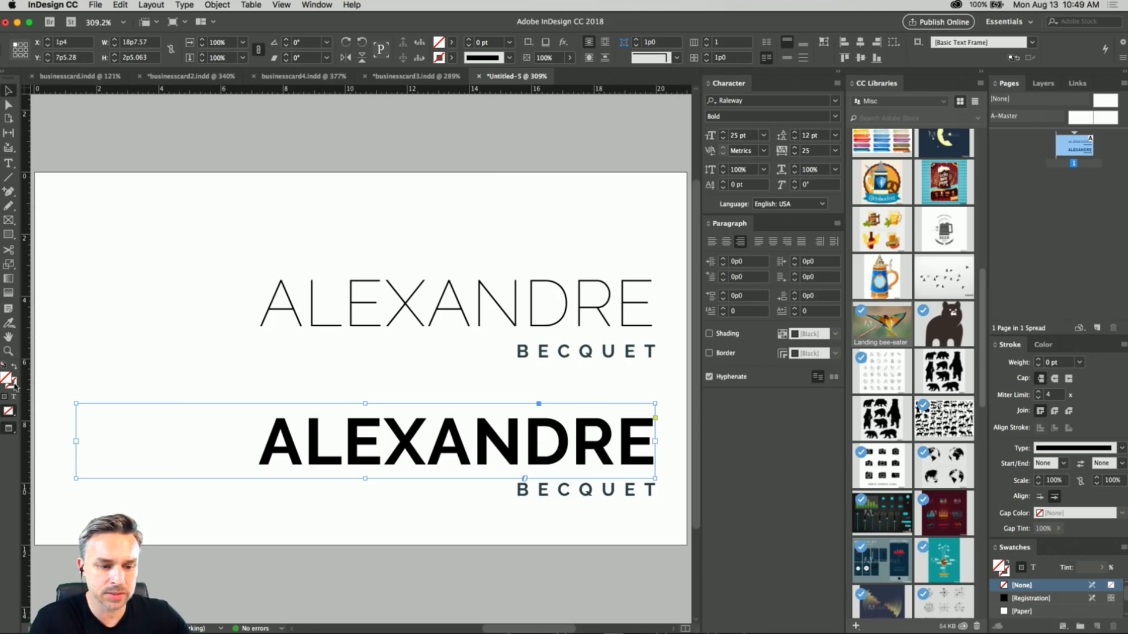
double_click(323, 435)
left_click_drag(253, 438, 734, 452)
mouse_move(668, 276)
left_mouse_down()
mouse_move(753, 286)
mouse_move(142, 237)
left_mouse_up()
left_click(8, 90)
left_click_drag(108, 201, 647, 185)
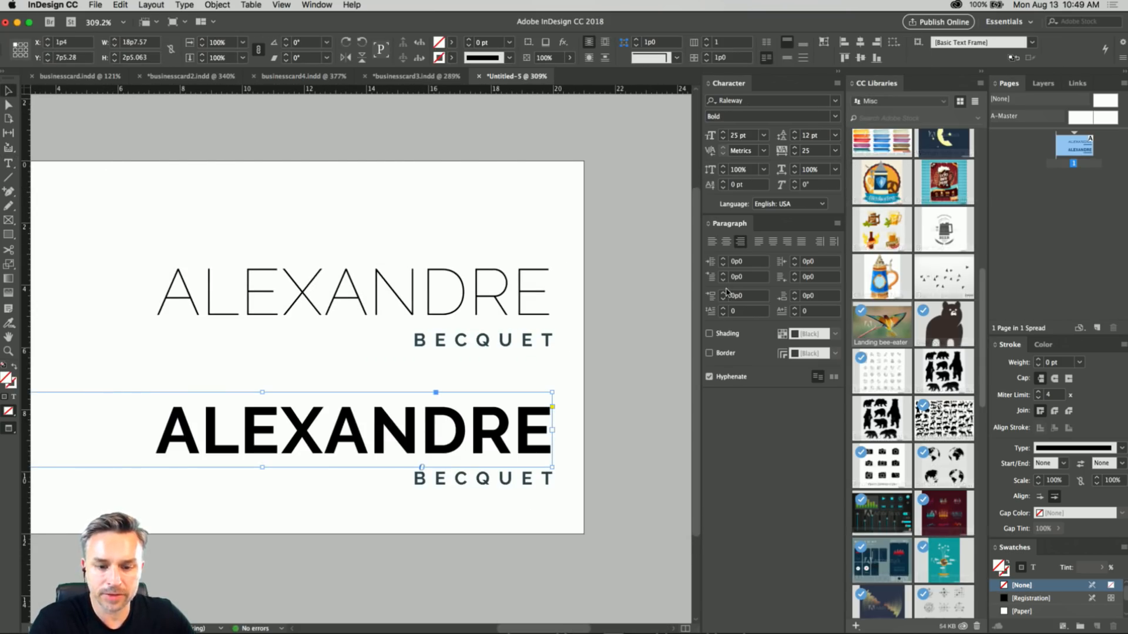
mouse_move(943, 201)
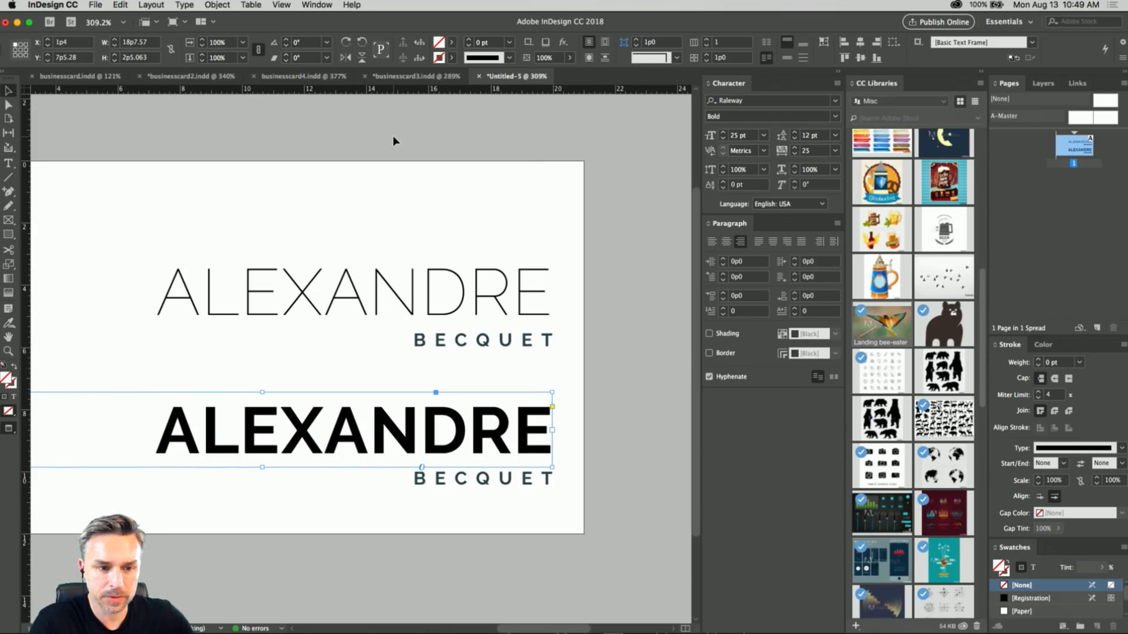
Colour the lower first name light purple with RGB 175, 154, 234, and deselect it.
double_click(269, 427)
left_click_drag(156, 431, 561, 436)
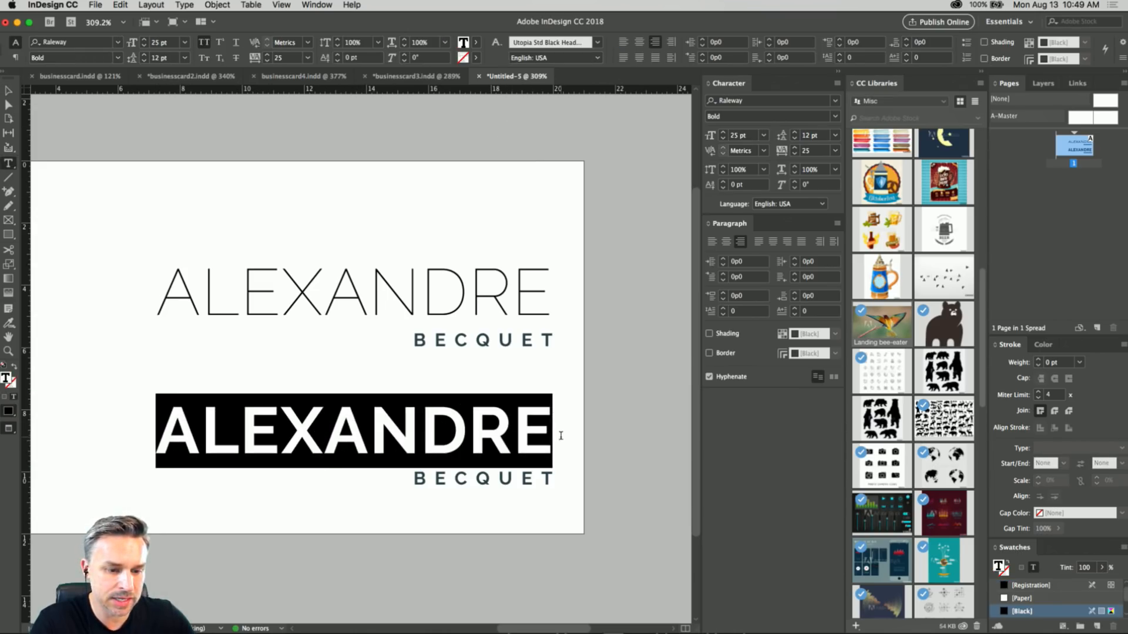
left_click(476, 43)
left_click(6, 381)
double_click(6, 381)
left_click(820, 281)
mouse_move(716, 306)
left_mouse_down()
mouse_move(755, 329)
mouse_move(793, 293)
left_mouse_up()
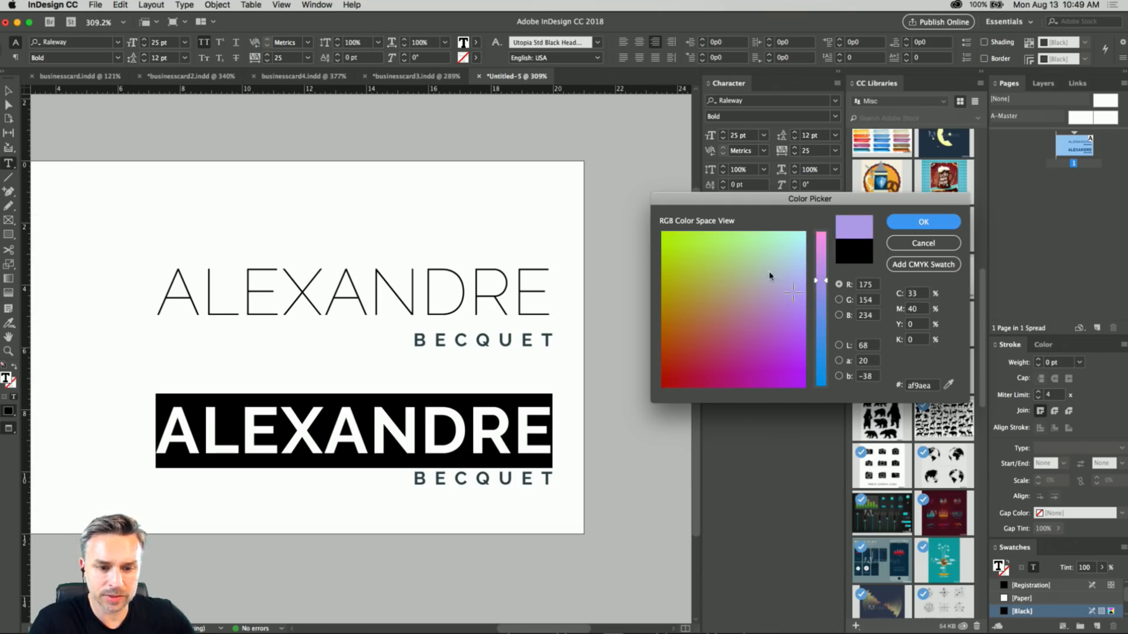
left_click(924, 222)
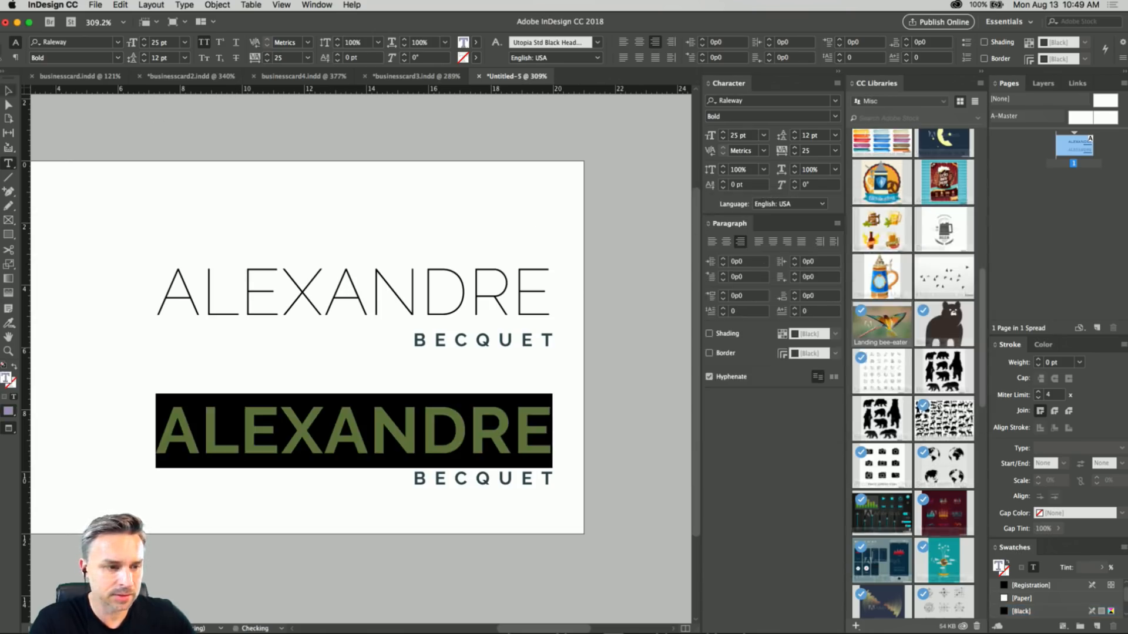
left_click(8, 91)
left_click(107, 140)
Collapse the text panels and draw a diagonal line about 9p5.4 long in the blank area beside the names.
left_click_drag(93, 134, 191, 104)
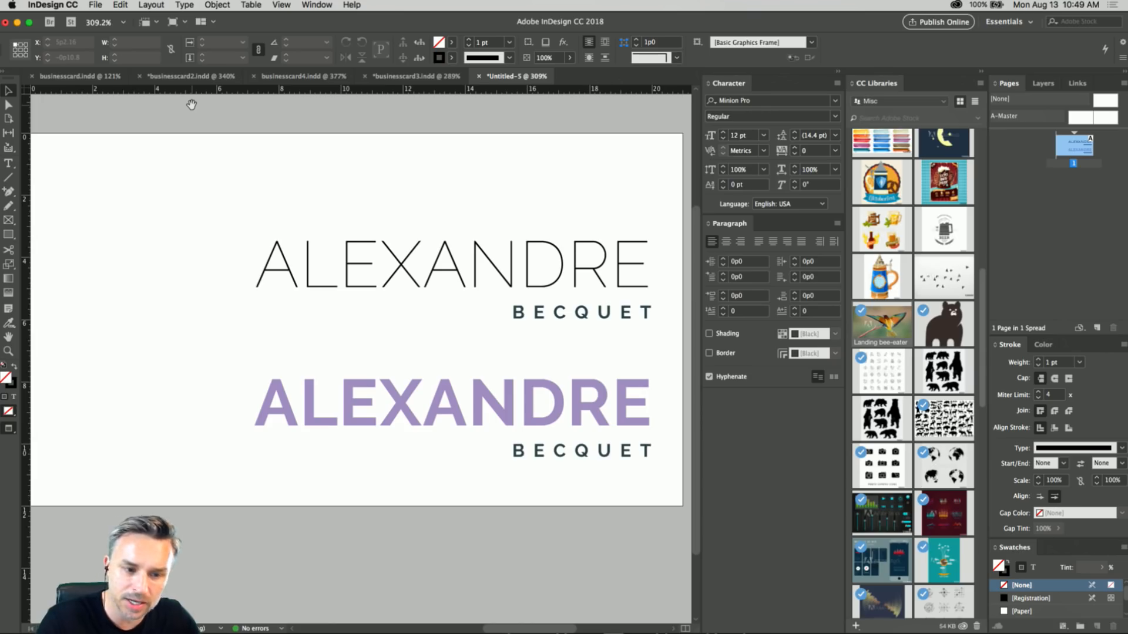
scroll(362, 186, "left", 3)
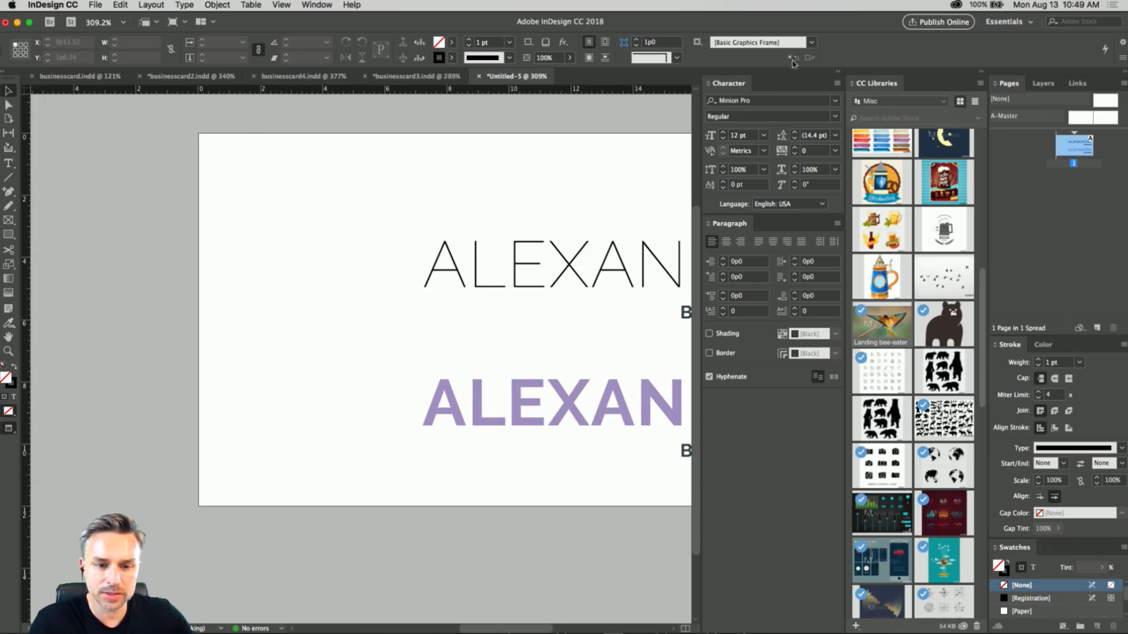
left_click(836, 73)
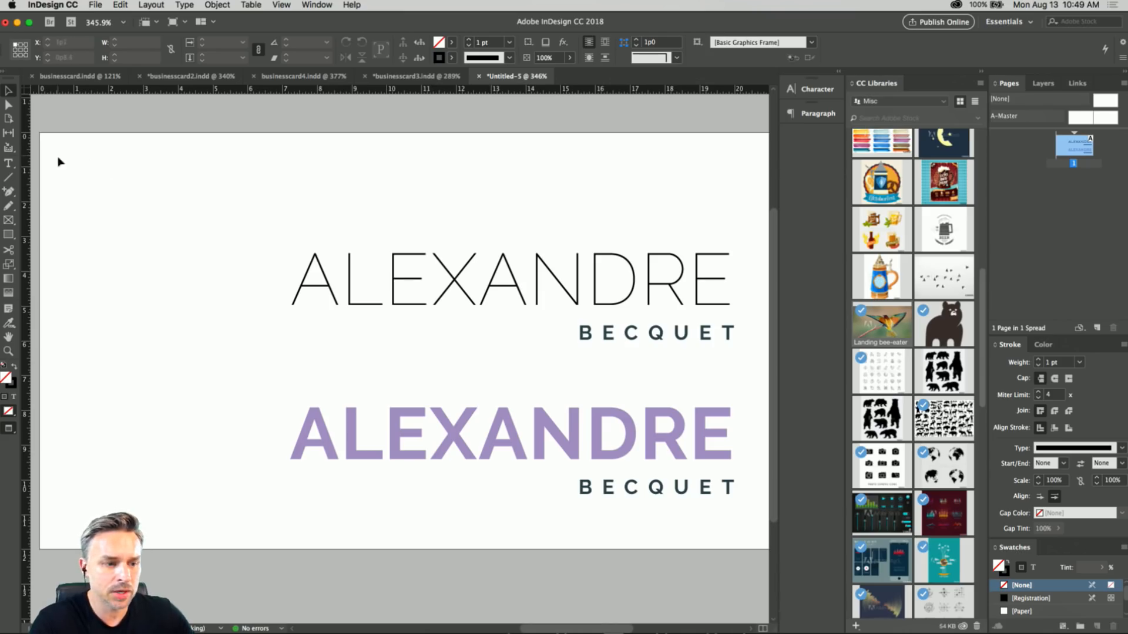
left_click(8, 177)
mouse_move(299, 176)
left_mouse_down()
mouse_move(198, 361)
mouse_move(128, 456)
left_mouse_up()
left_click(8, 92)
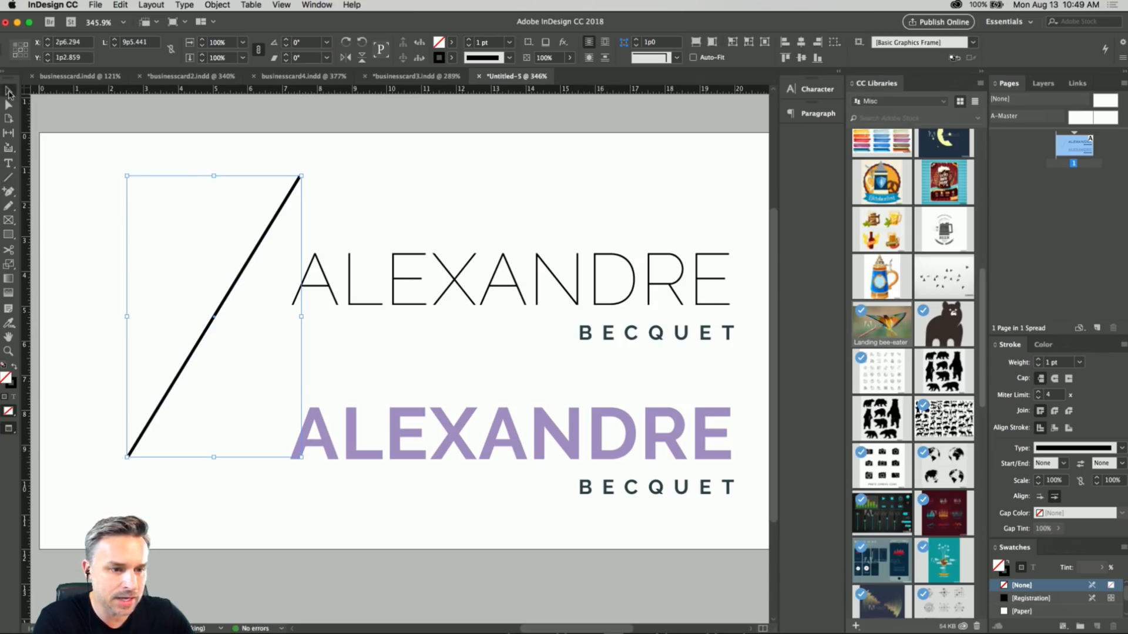
Set the diagonal line's stroke weight to 0.4 pt and its stroke colour to the light purple.
left_click(468, 46)
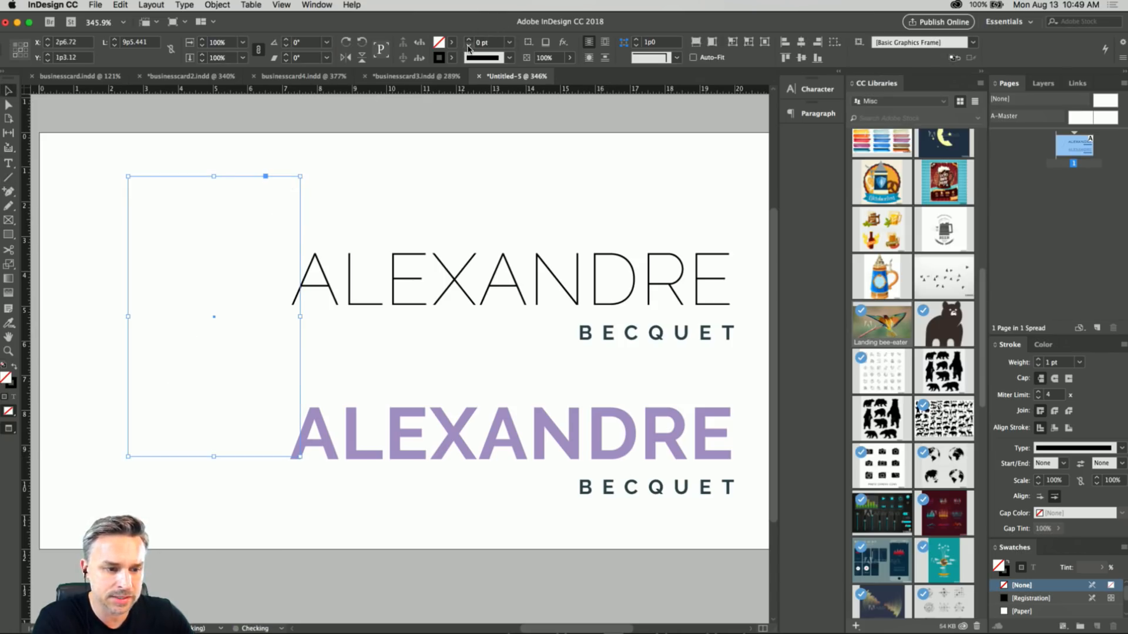
left_click(469, 40)
left_click_drag(491, 42, 474, 42)
type(".4")
key("Return")
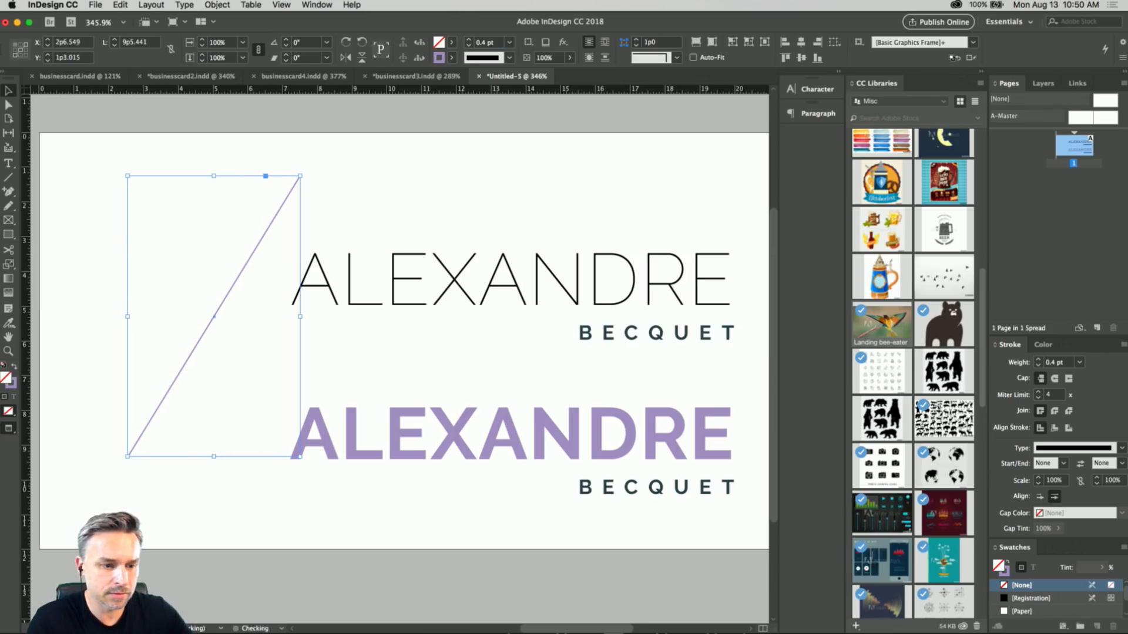
Move the diagonal line slightly down to about X 2p7.4, Y 1p10.3, and undo a trial repeat of that move.
left_click(115, 241)
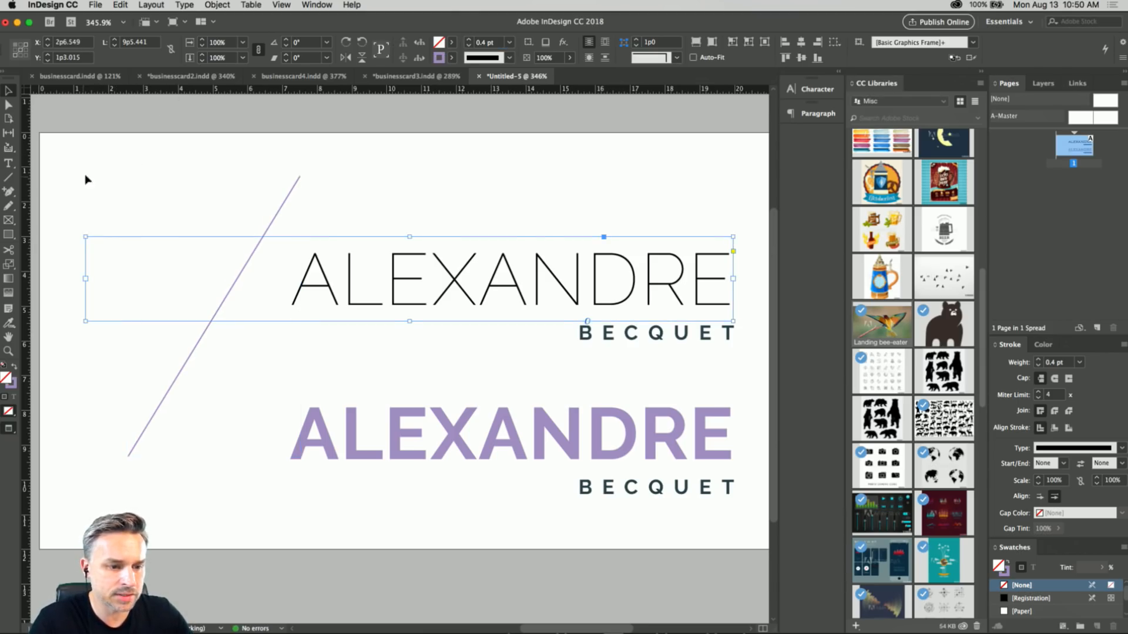
left_click(161, 404)
left_click_drag(161, 404, 163, 426)
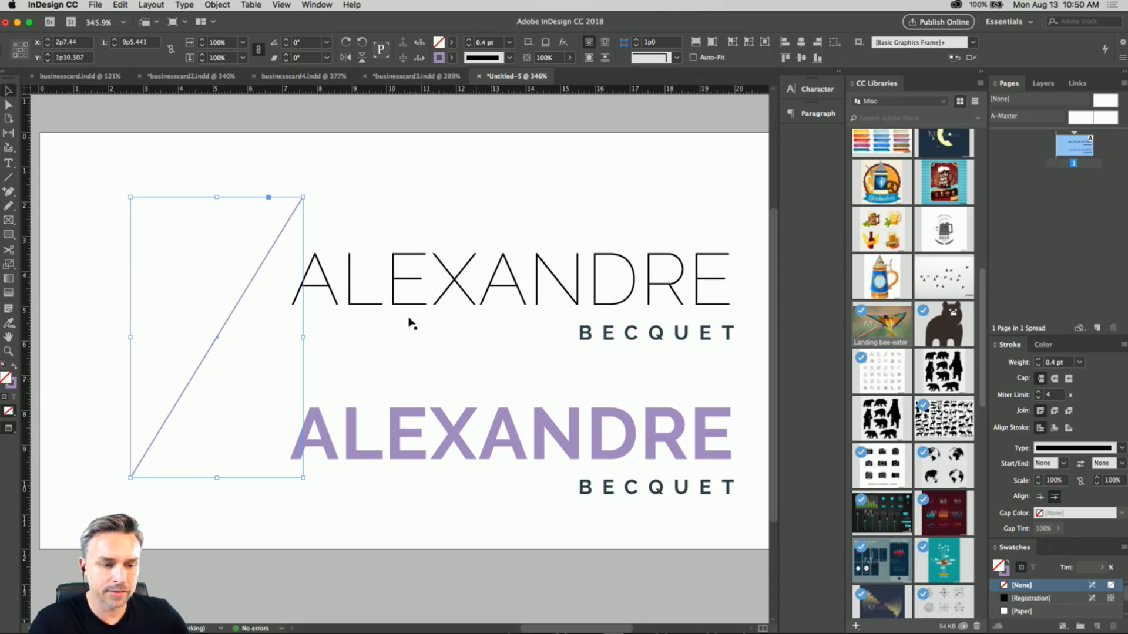
key("alt+super+3")
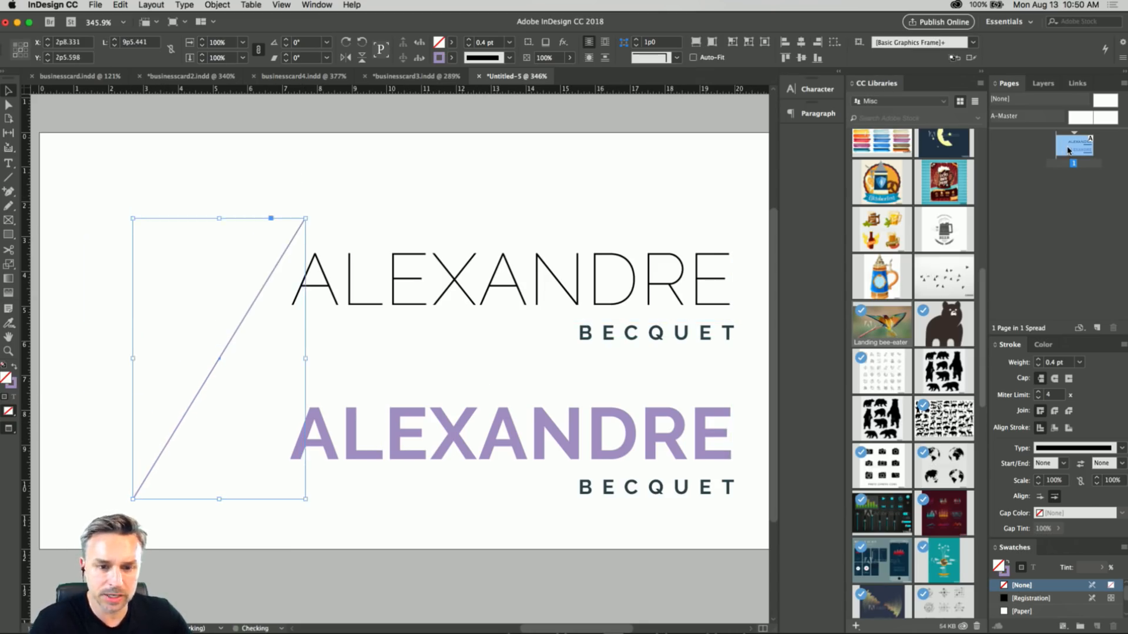
key("super+z")
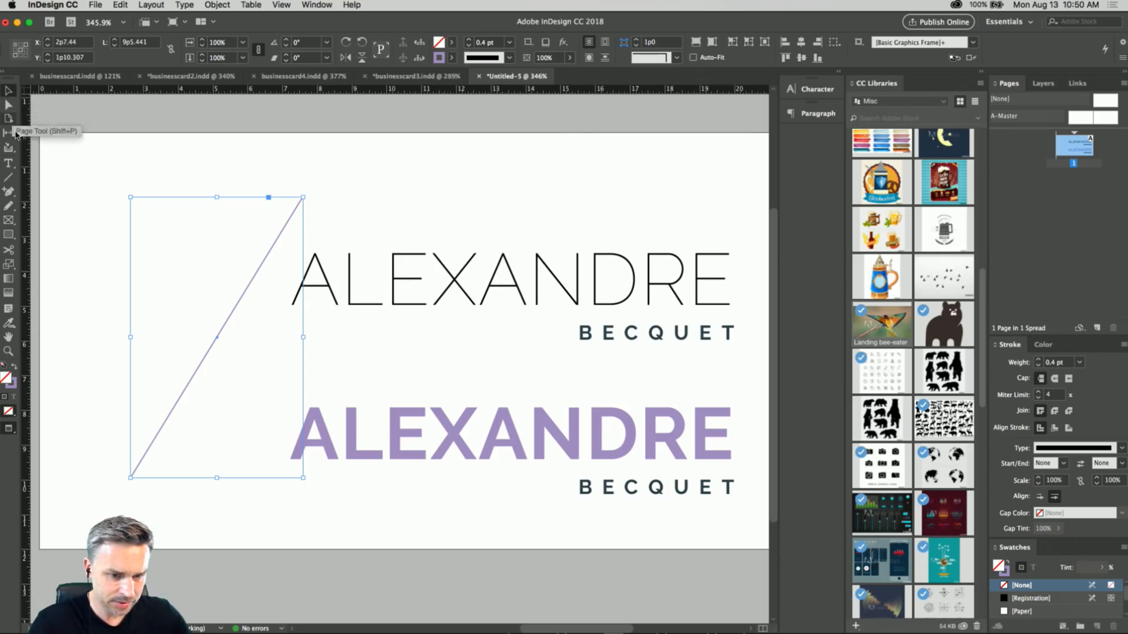
Duplicate the page 1 spread so the card design also sits on a second page.
left_click(1068, 150)
right_click(1067, 150)
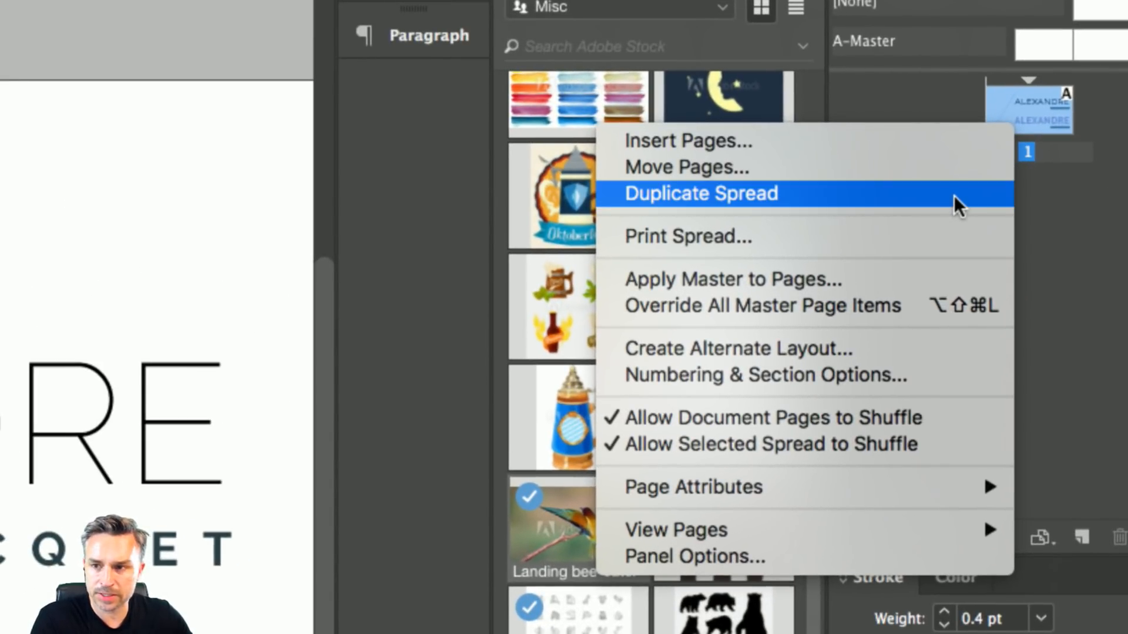
left_click(954, 197)
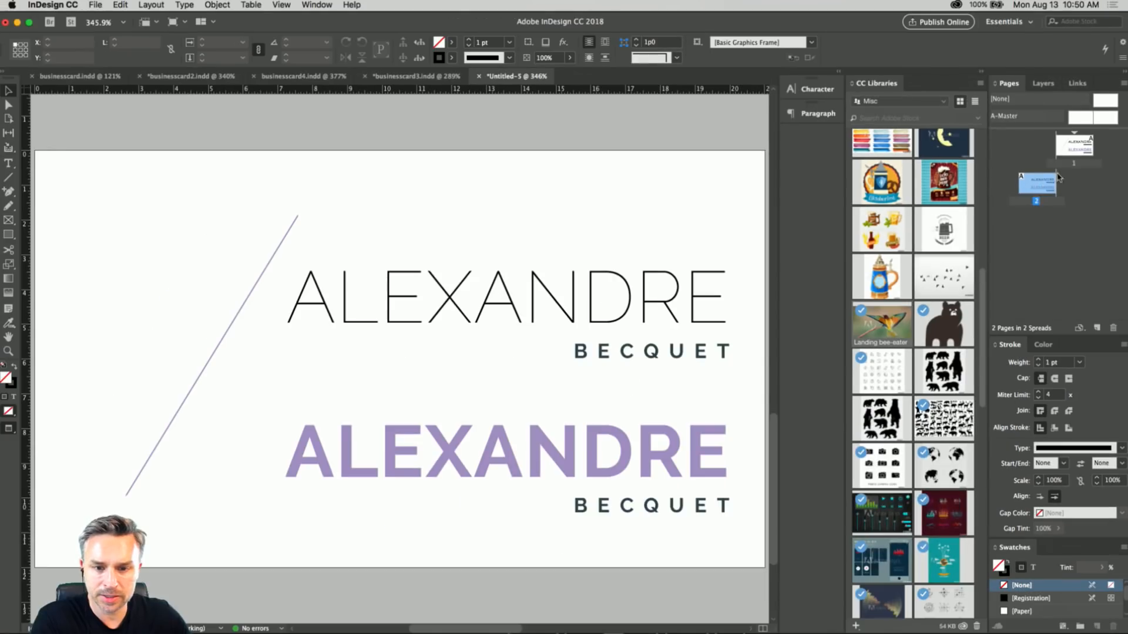
Delete the diagonal line from page 1 and go to page 2.
double_click(1073, 146)
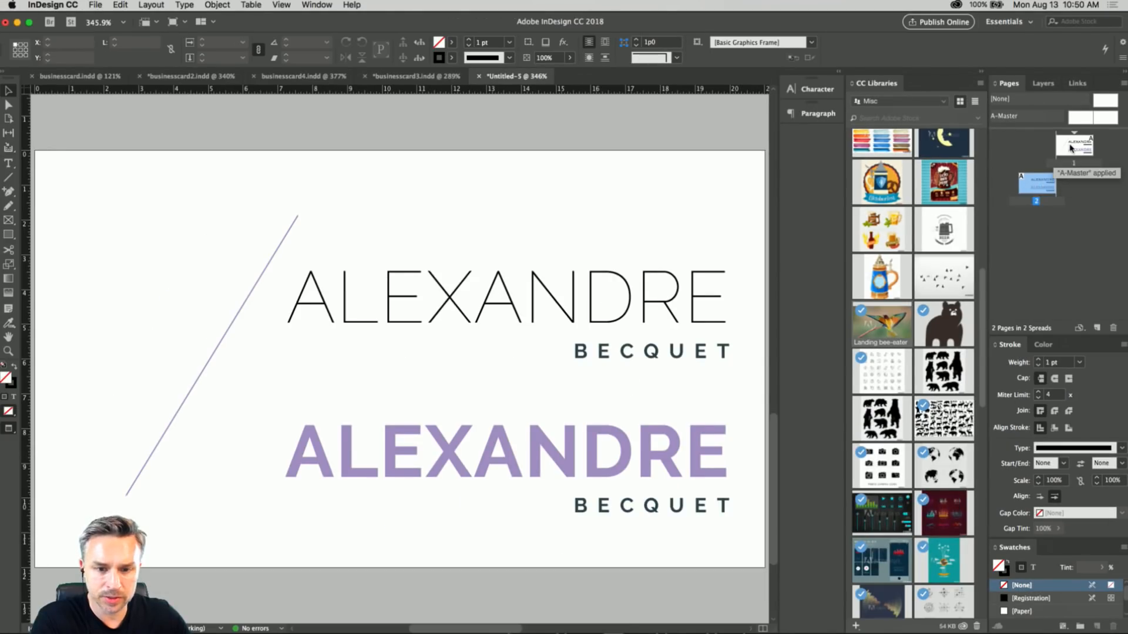
left_click(215, 357)
key("Delete")
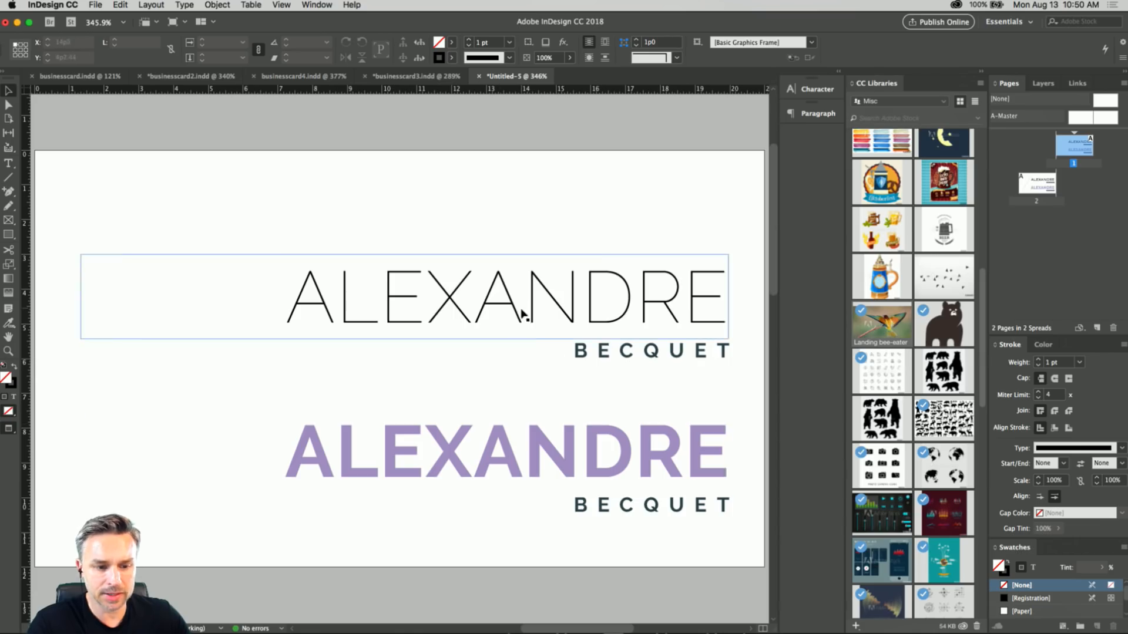
double_click(1028, 184)
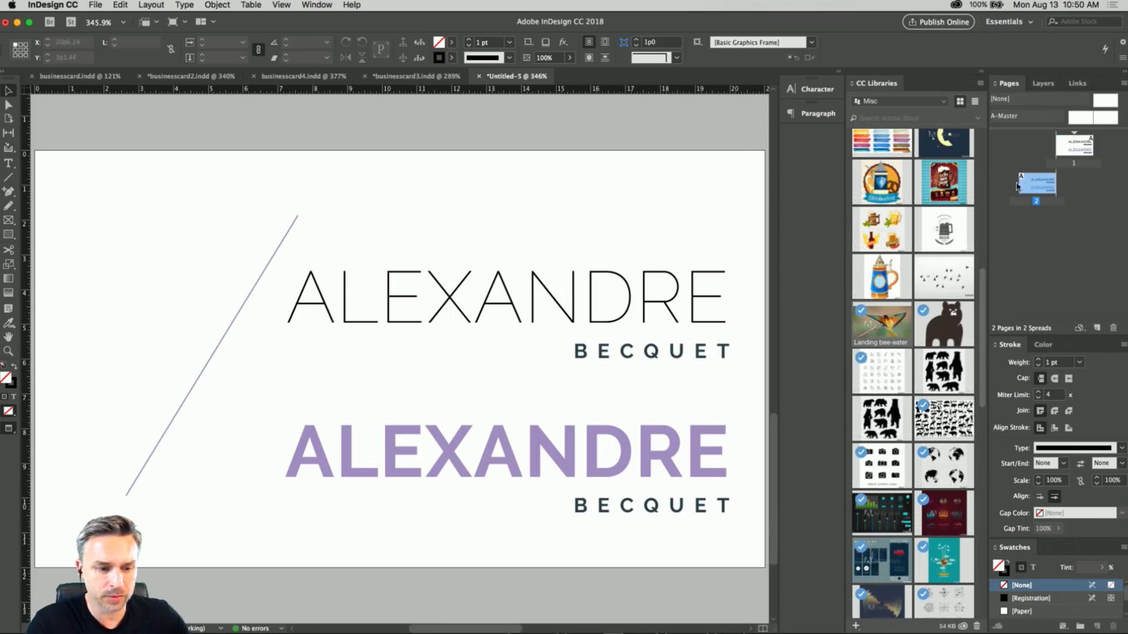
On page 2, move the thin first name left and slightly up, and shift the diagonal line horizontally to the card's right half.
left_click(443, 283)
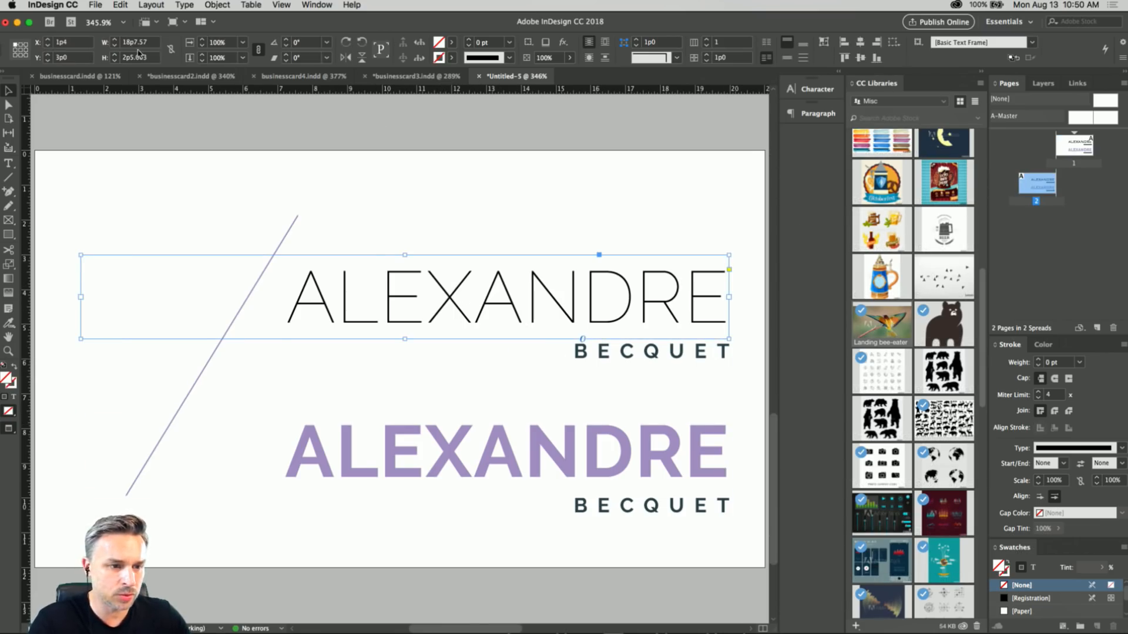
left_click_drag(367, 252, 250, 237)
left_click_drag(209, 369, 555, 405)
left_click(176, 417)
left_click_drag(189, 390, 466, 396)
Delete the bold purple name and the extra surname, and place the remaining surname below the first name, right of the diagonal line.
left_click(655, 448)
key("Delete")
mouse_move(639, 520)
left_mouse_down()
mouse_move(607, 354)
mouse_move(541, 420)
mouse_move(523, 397)
mouse_move(573, 406)
left_mouse_up()
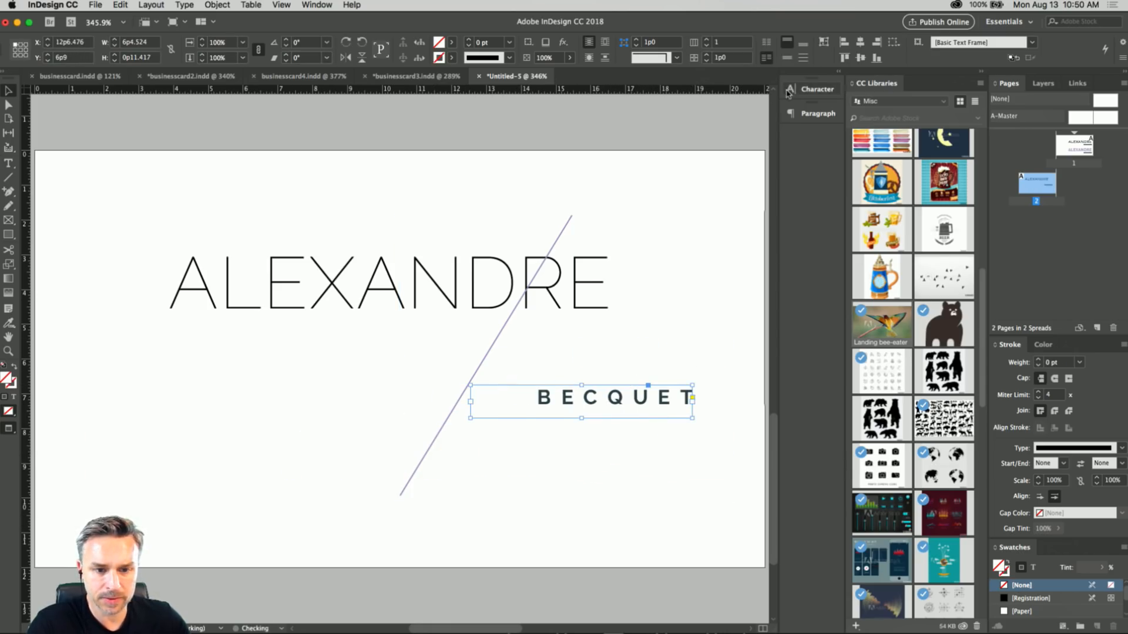
Left-align the surname paragraph and move its frame beside the diagonal line to about X 13p1, Y 6p7.2.
left_click(814, 89)
left_click(818, 114)
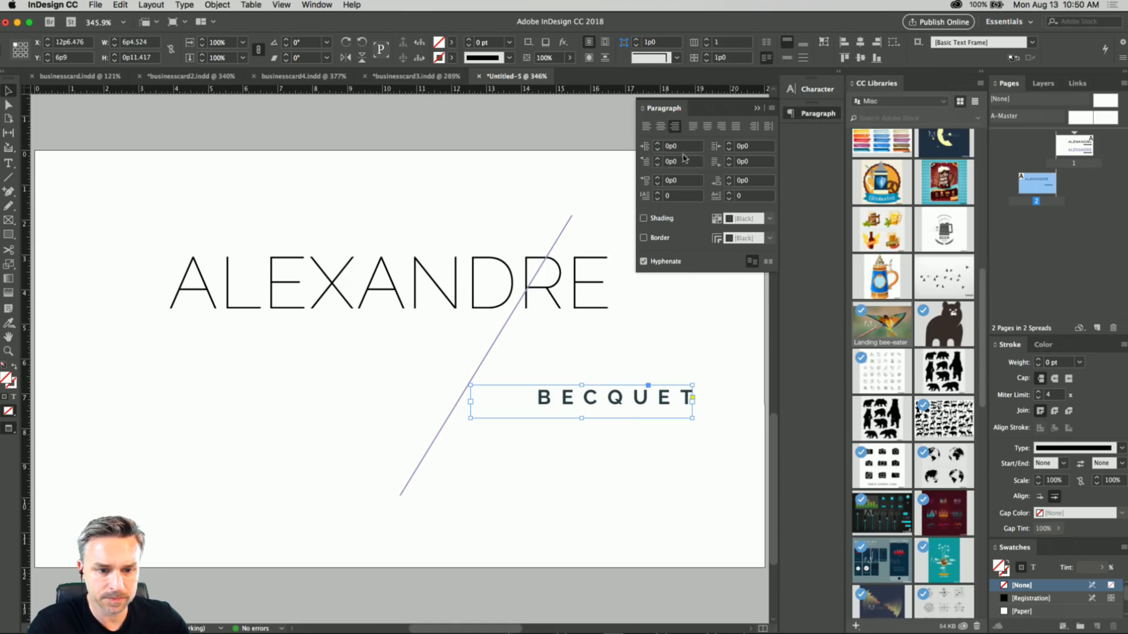
left_click(646, 126)
left_click_drag(546, 400, 565, 394)
left_click(753, 109)
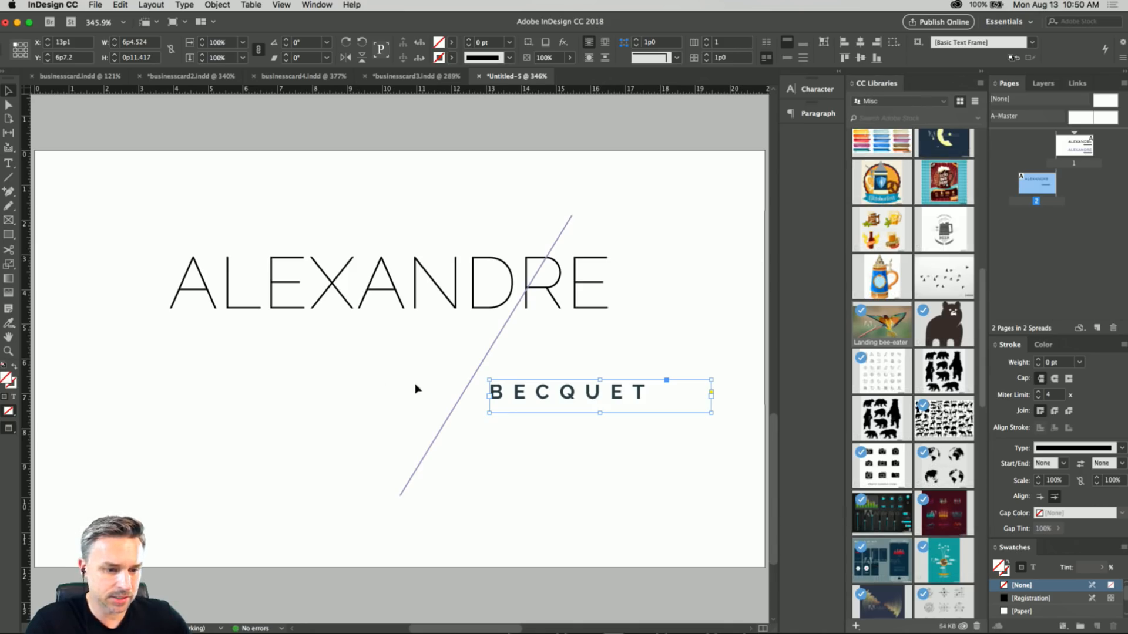
Recolour the whole surname text on page 2 to purple with the Color Picker.
double_click(555, 397)
left_click_drag(652, 392, 379, 383)
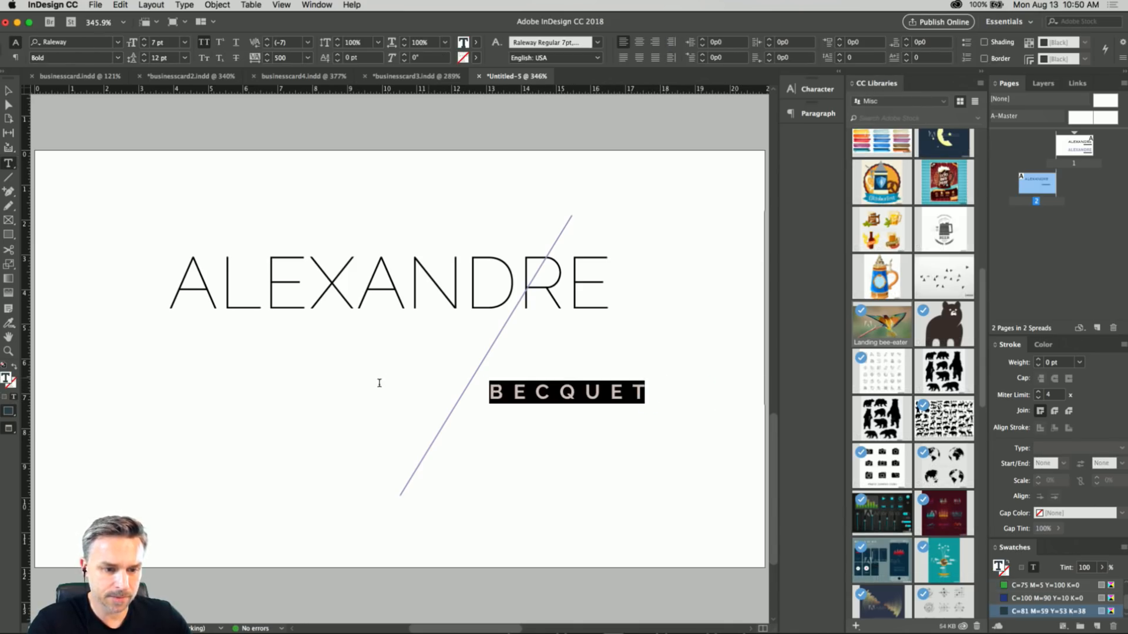
double_click(6, 379)
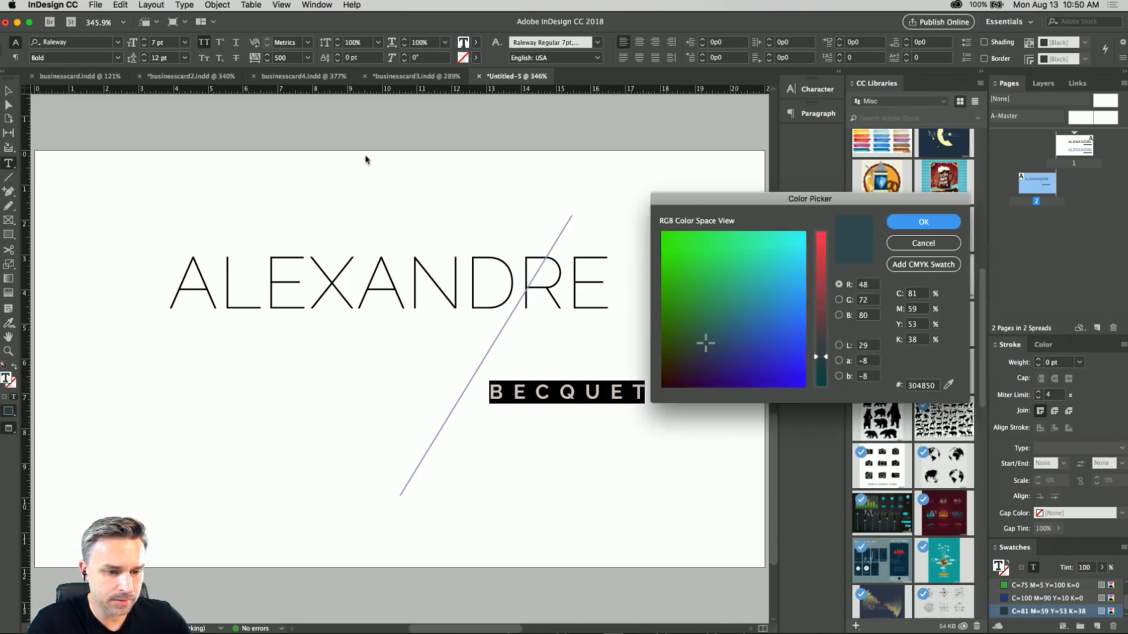
left_click(757, 307)
left_click(819, 266)
left_click_drag(818, 266, 819, 248)
left_click_drag(754, 320, 818, 302)
key("Return")
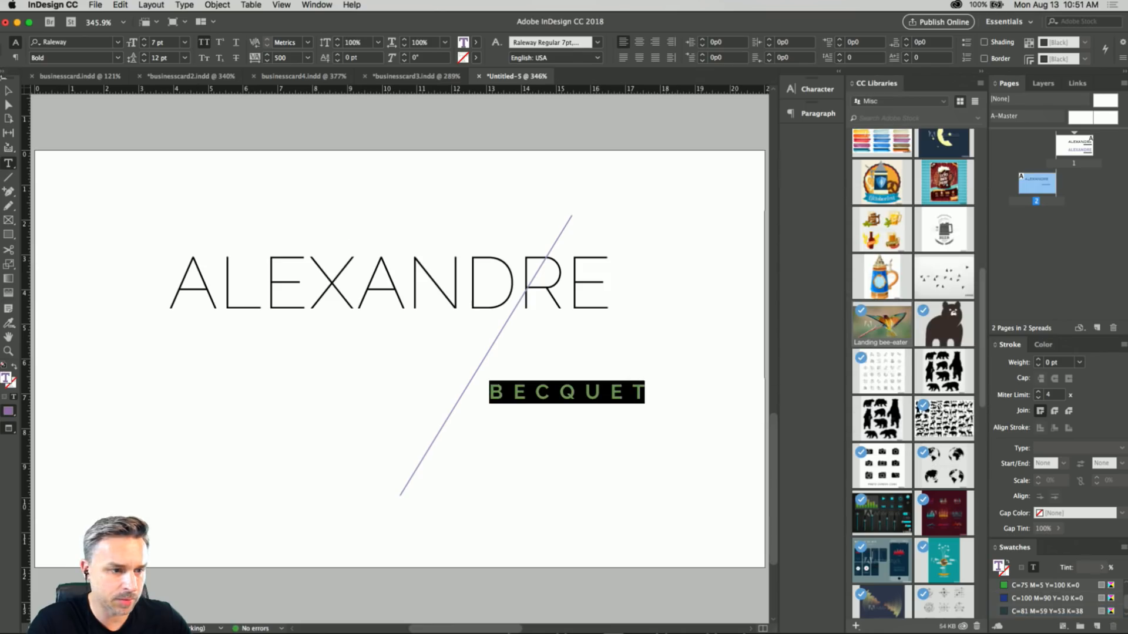
Move the surname to about X 13p7, Y 6p6.24 and the first name to about X -4p7.92, Y 2p7.44, on opposite sides of the line.
left_click(8, 91)
left_click_drag(350, 278, 303, 295)
left_click(509, 392)
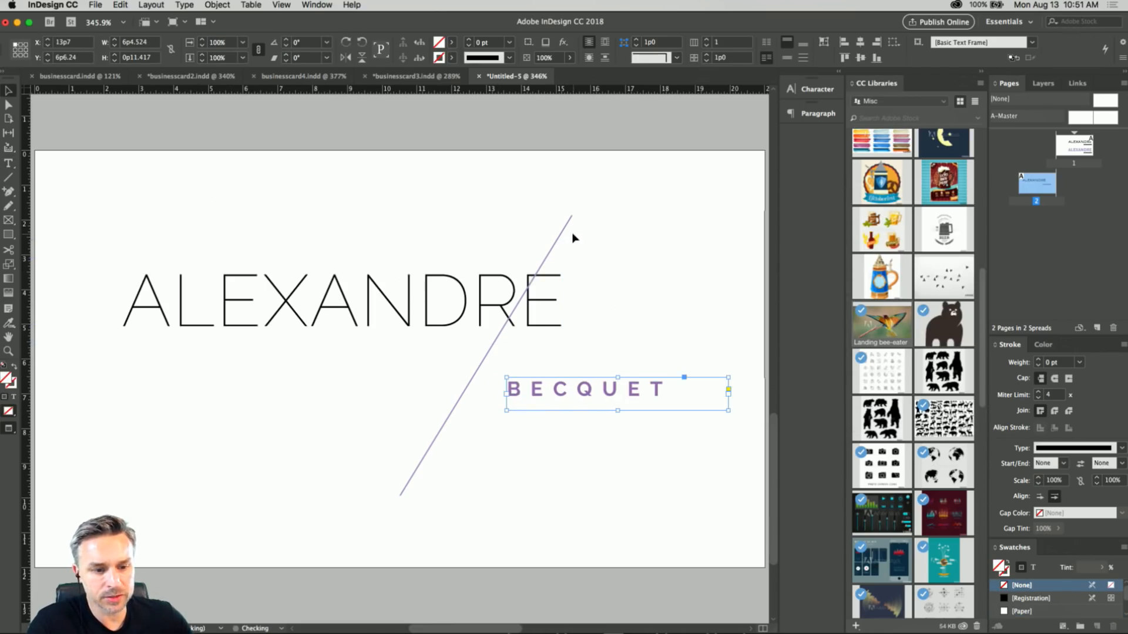
left_click_drag(397, 319, 345, 303)
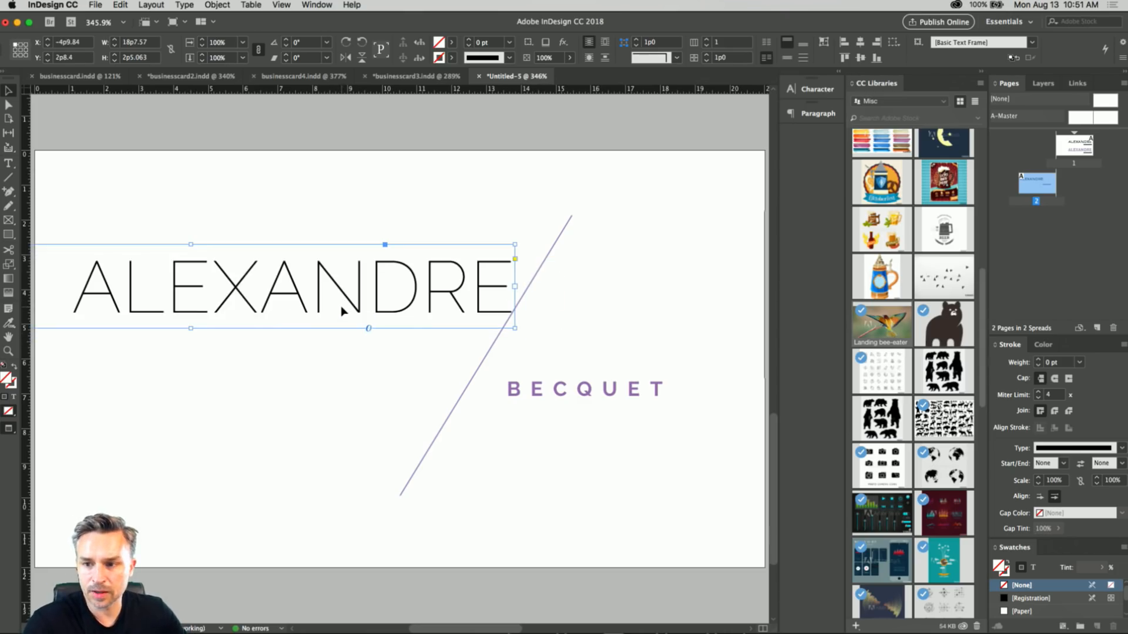
left_click_drag(308, 298, 313, 295)
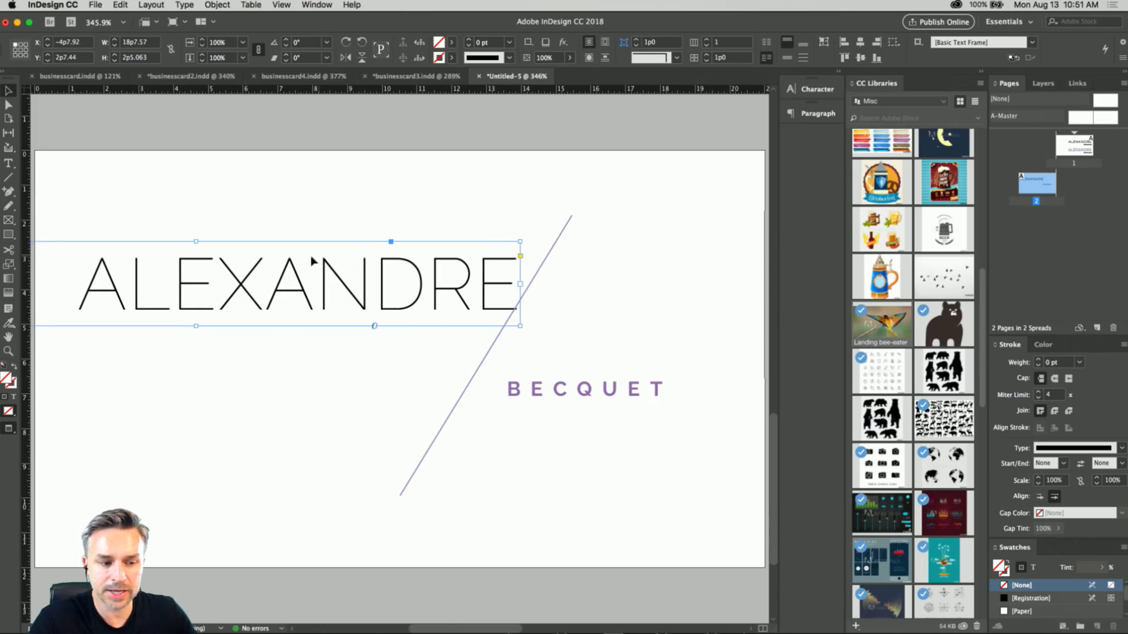
left_click(277, 383)
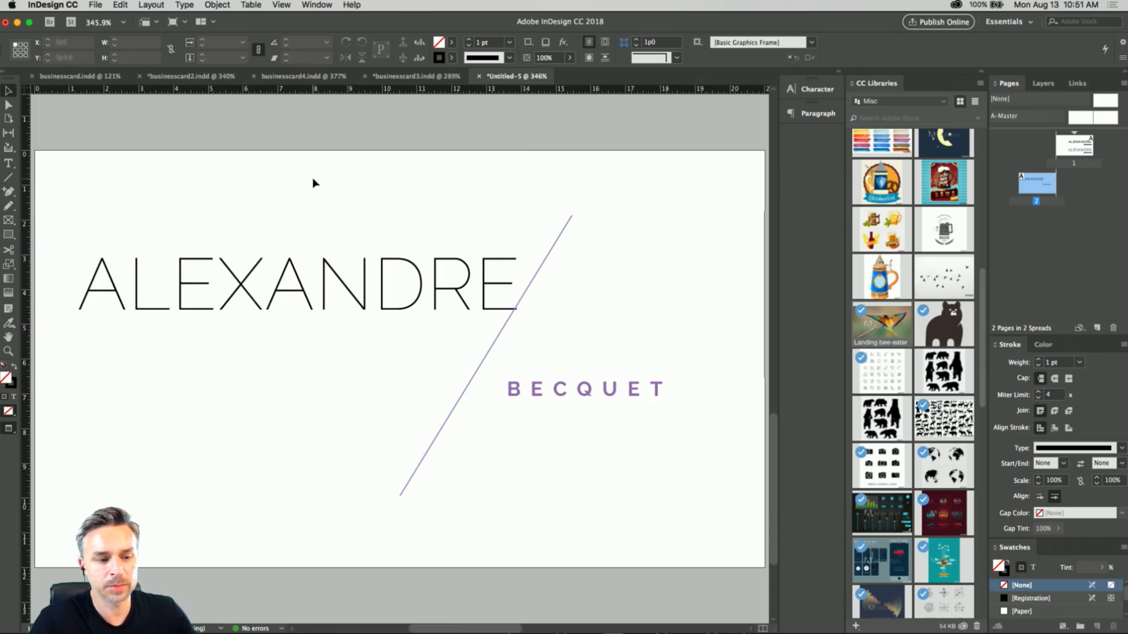
Nudge the diagonal line slightly right to about X 10p8, clear of the first name's last letter.
key("super+minus")
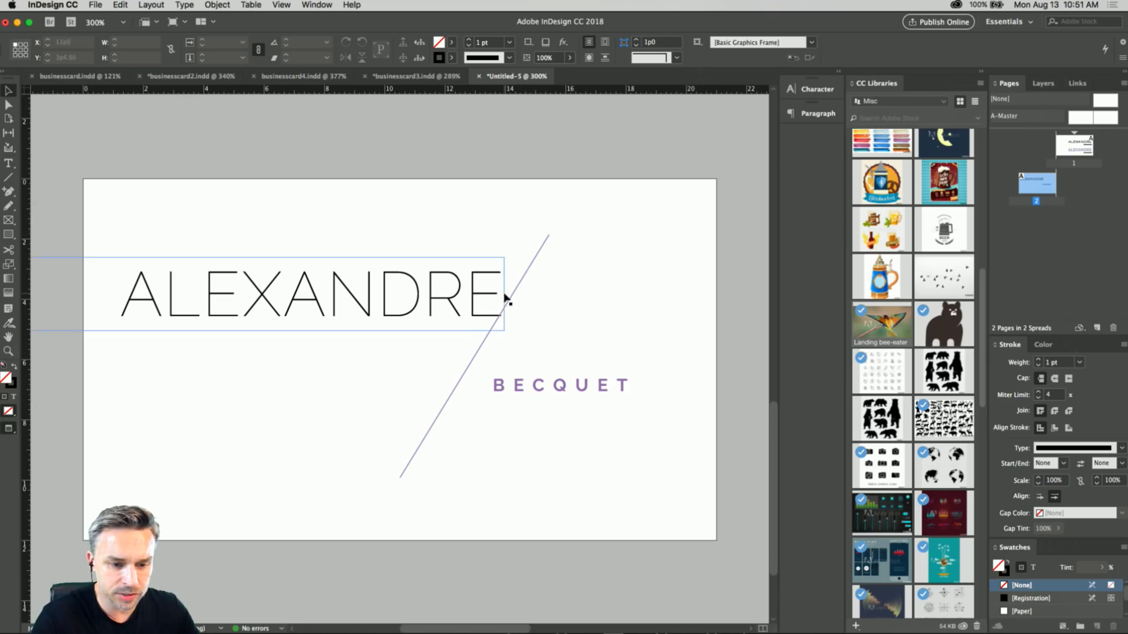
left_click(530, 271)
key("Right")
key("Right")
key("Right")
key("Right")
key("Right")
key("Right")
key("Right")
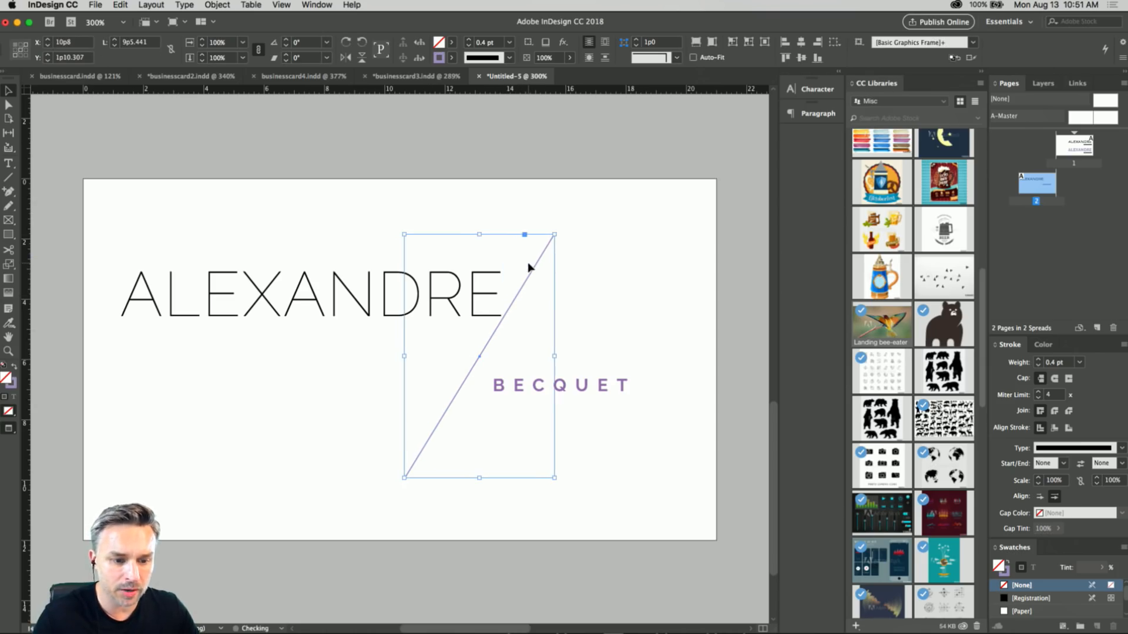
Move the first name, surname and diagonal line together slightly right and down to centre the design on the page 2 card.
left_click_drag(80, 126, 718, 536)
key("Right")
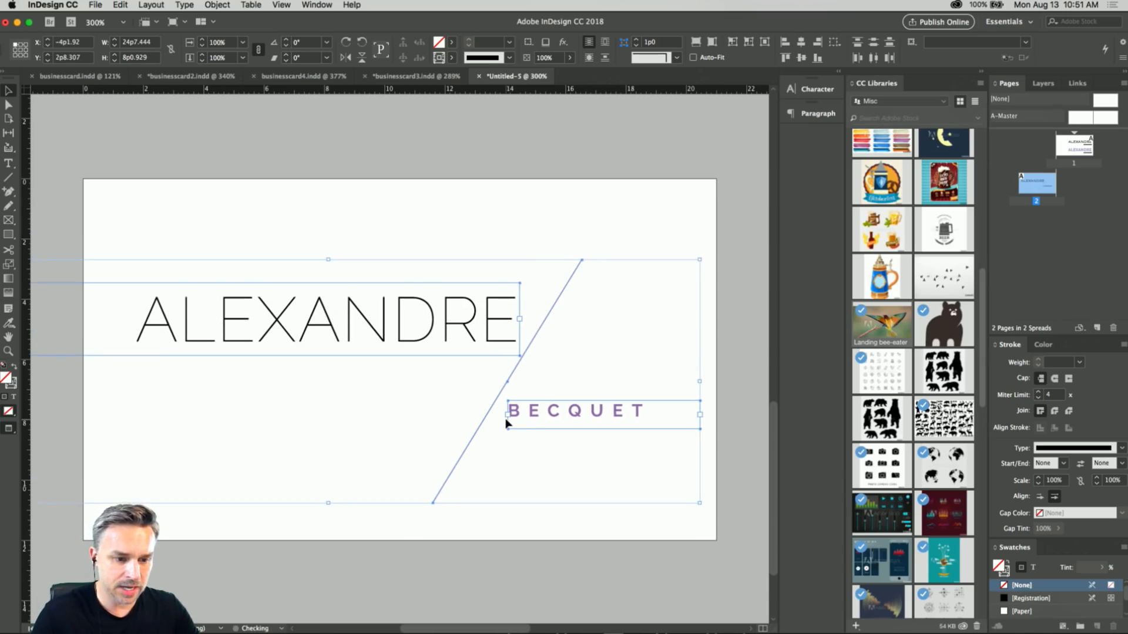
key("Down")
key("Down")
key("Down")
left_click(520, 182)
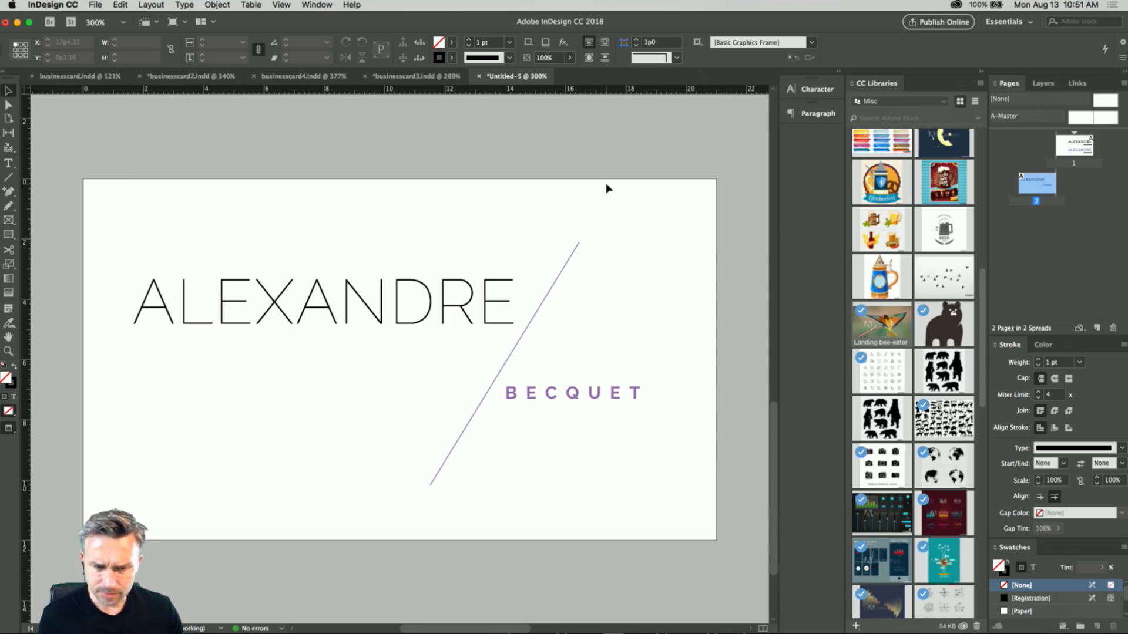
Go to page 1, review the card designs in businesscard3.indd and businesscard4.indd, and return to the Untitled-5 document.
double_click(1061, 154)
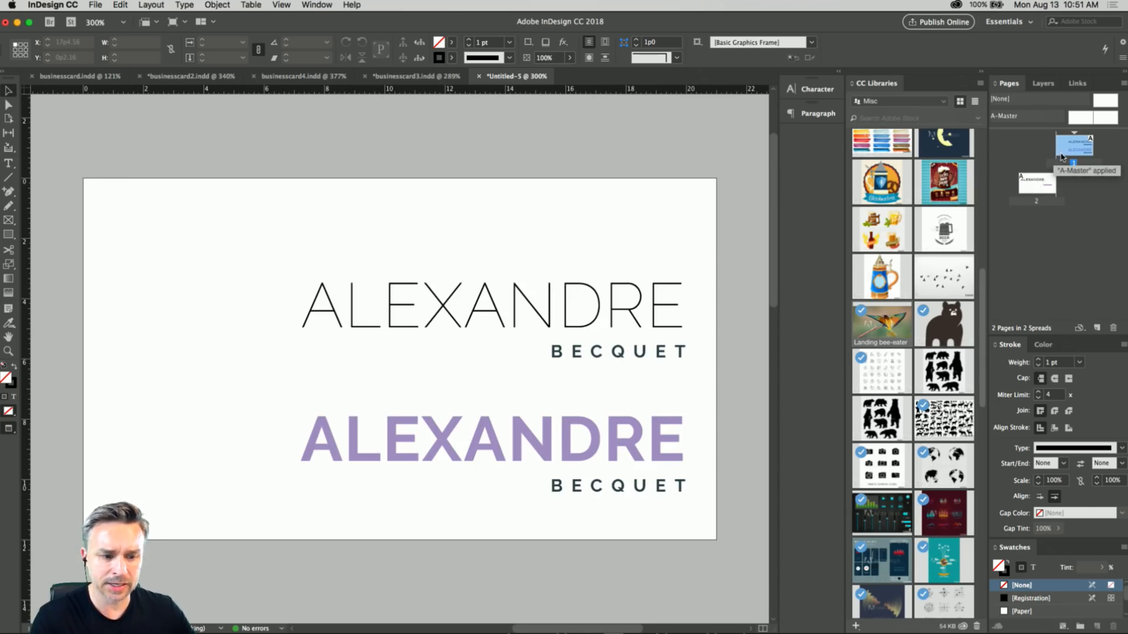
left_click(397, 77)
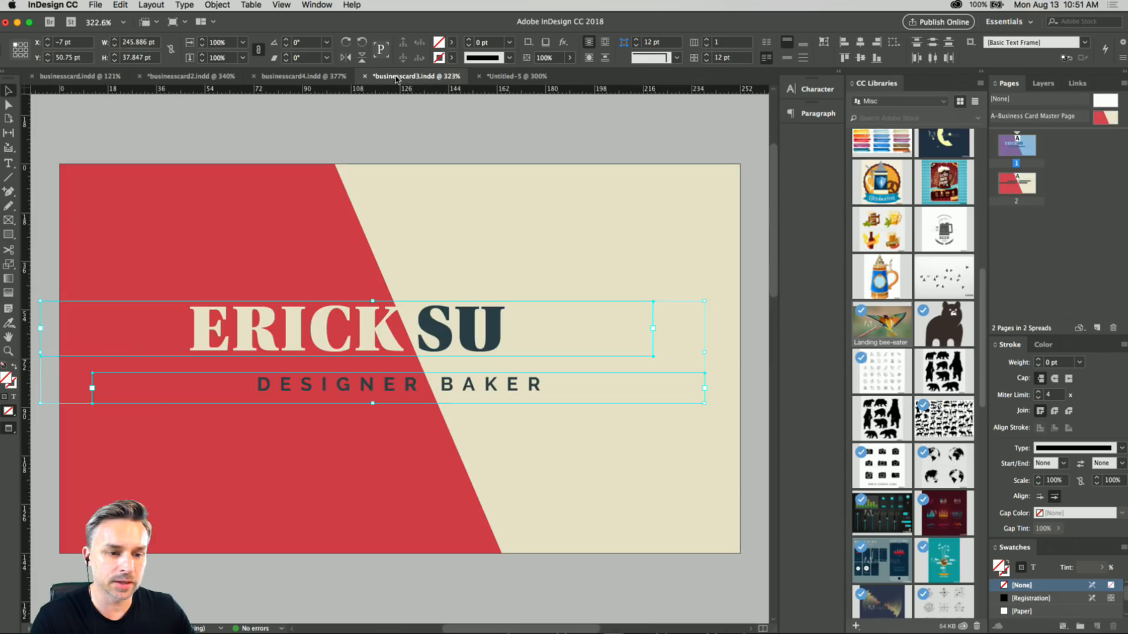
left_click(281, 114)
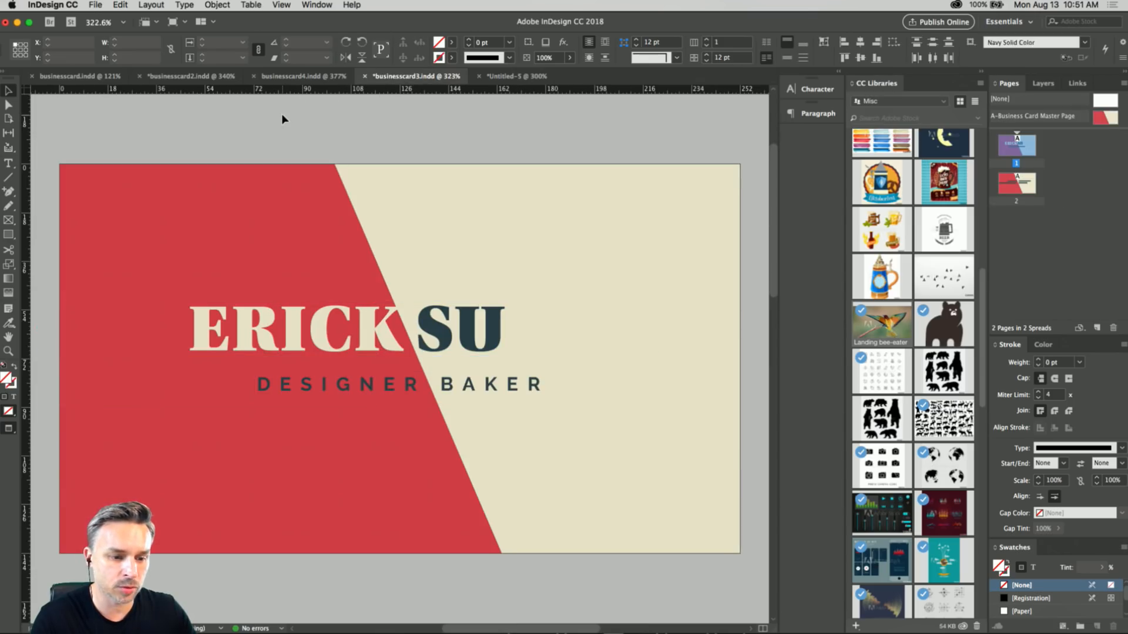
left_click(286, 76)
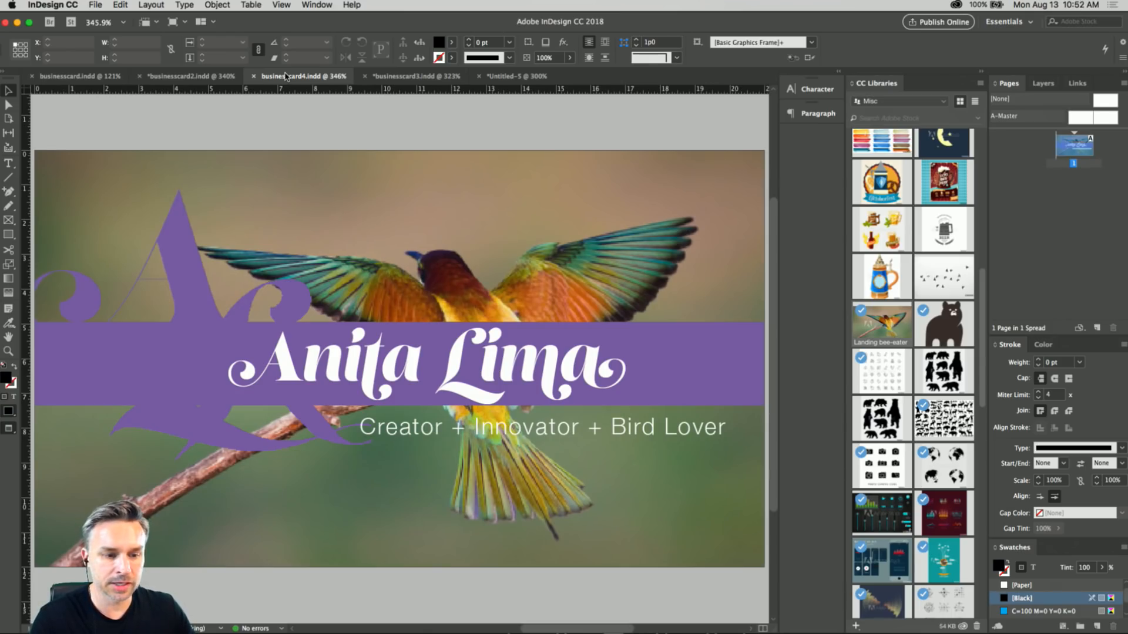
left_click(427, 78)
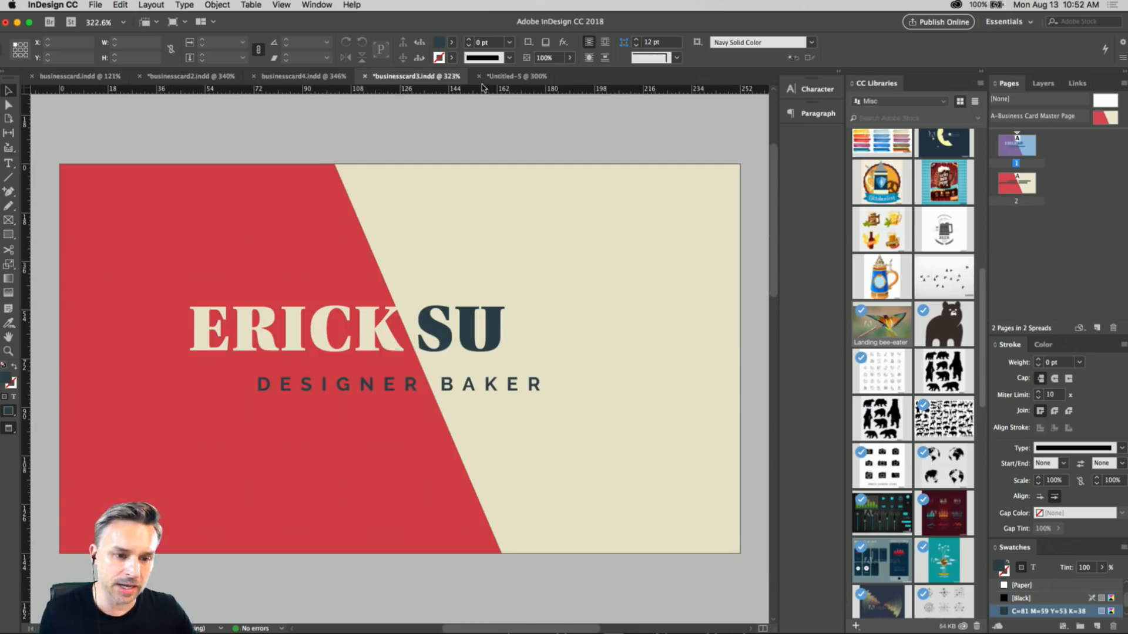
left_click(508, 78)
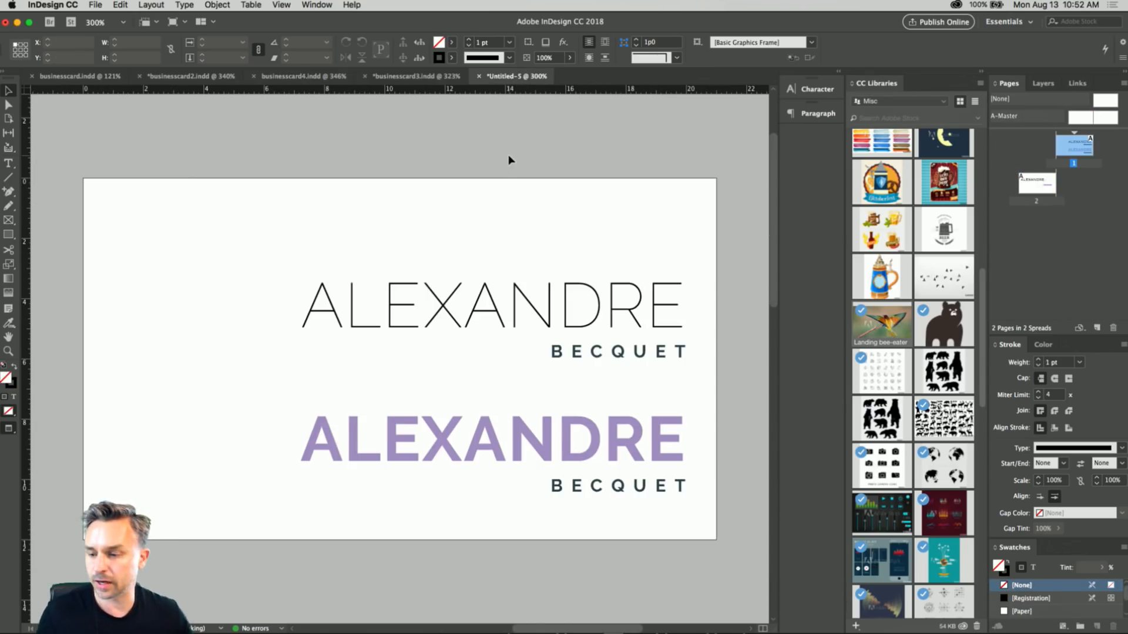